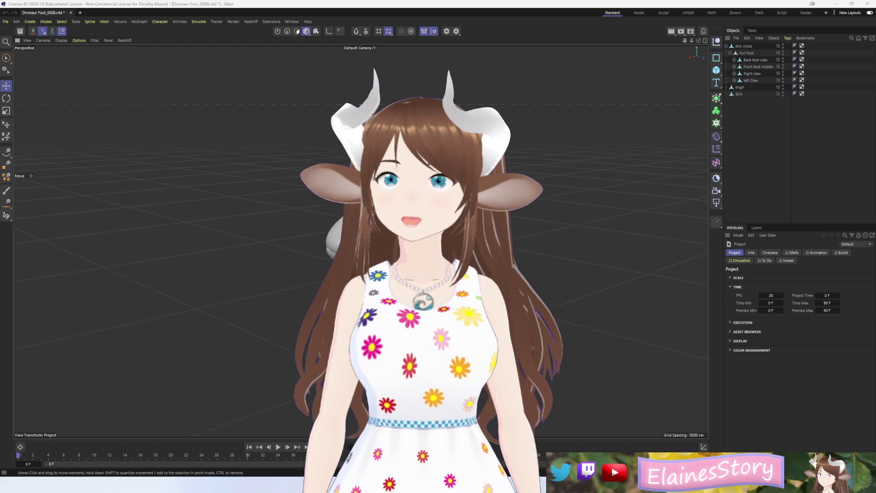
- Zoom in on the foot, select the front claw cone, and open the Asset Browser
scroll(361, 228, "up", 5)
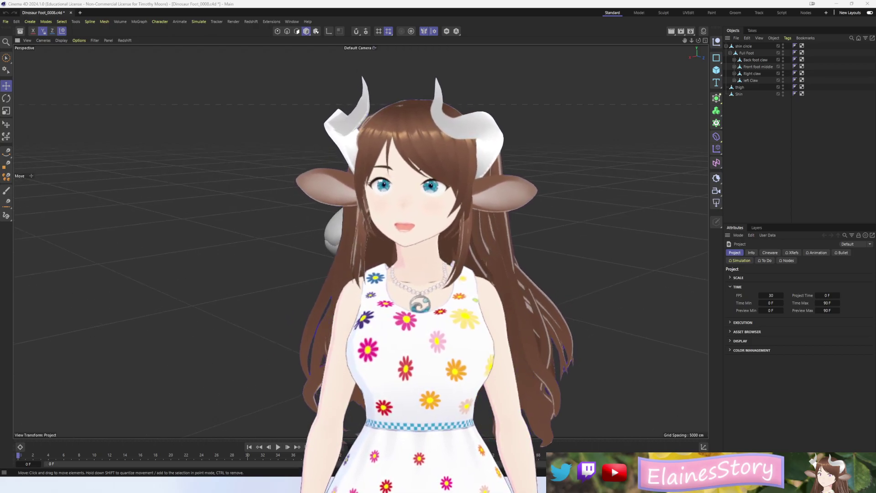
scroll(361, 228, "down", 5)
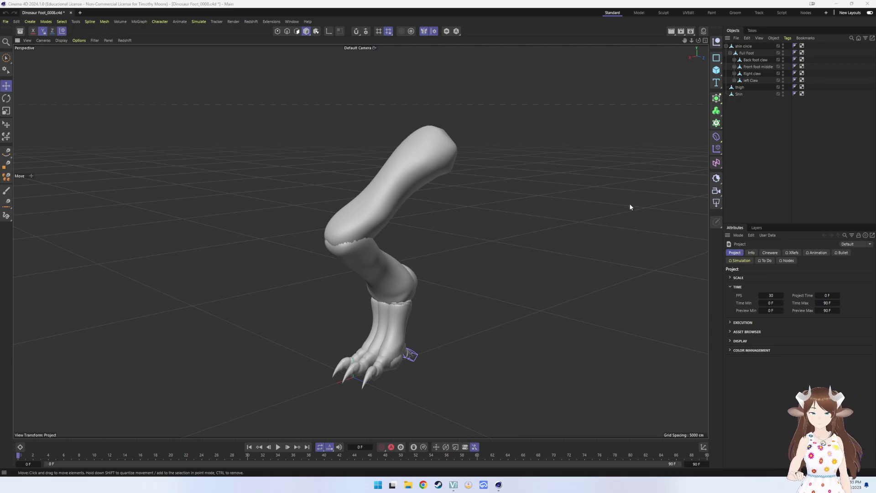
scroll(387, 376, "up", 2)
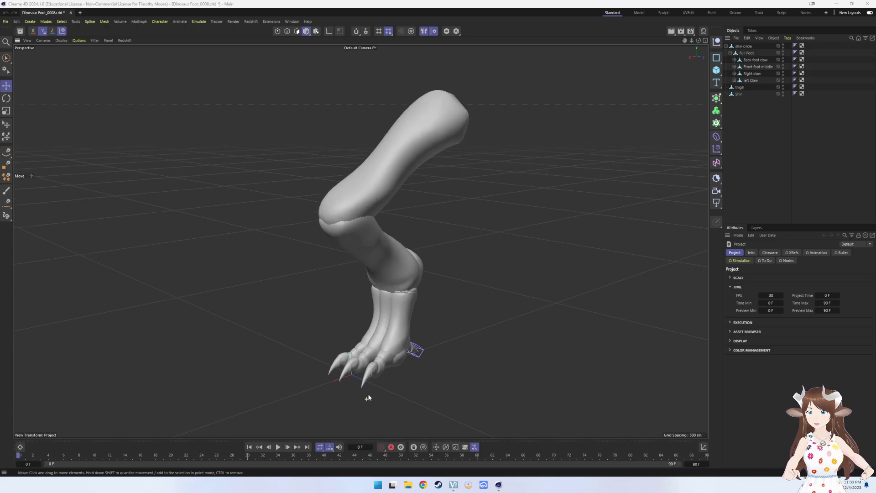
scroll(374, 381, "up", 3)
scroll(366, 386, "up", 4)
left_click(359, 342)
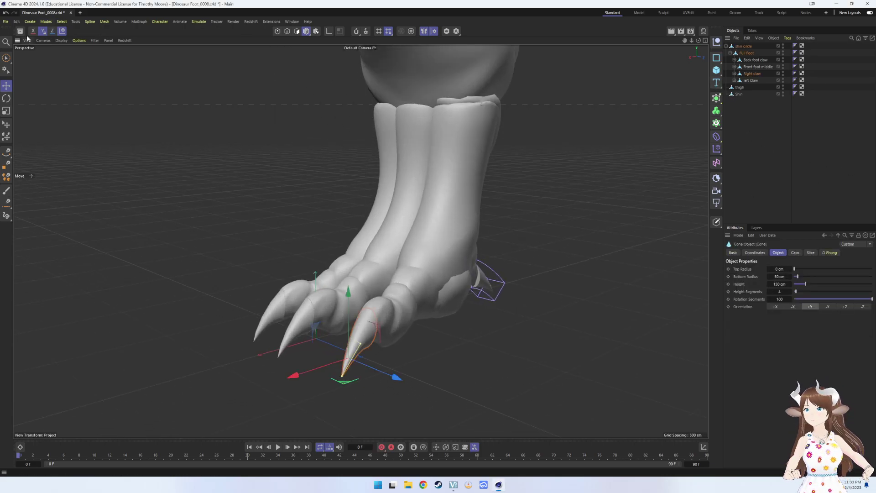
left_click(20, 31)
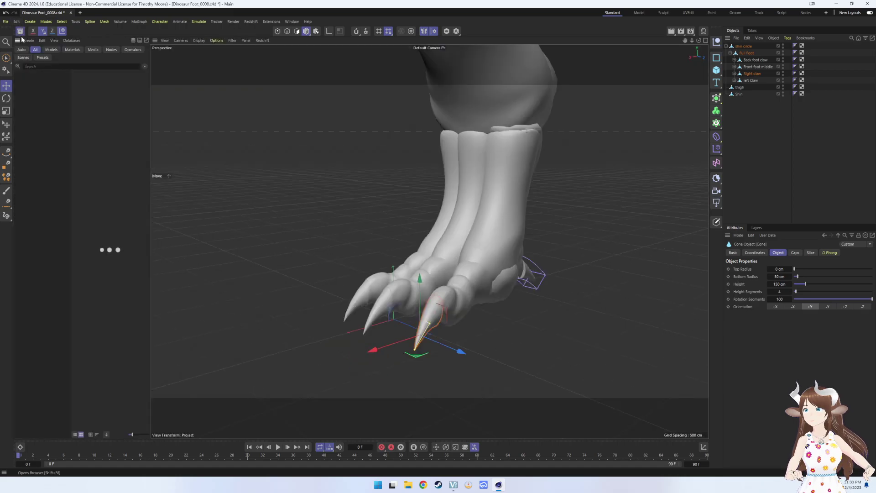
- Expand the Textures category and list the Imperfections texture thumbnails
left_click(68, 66)
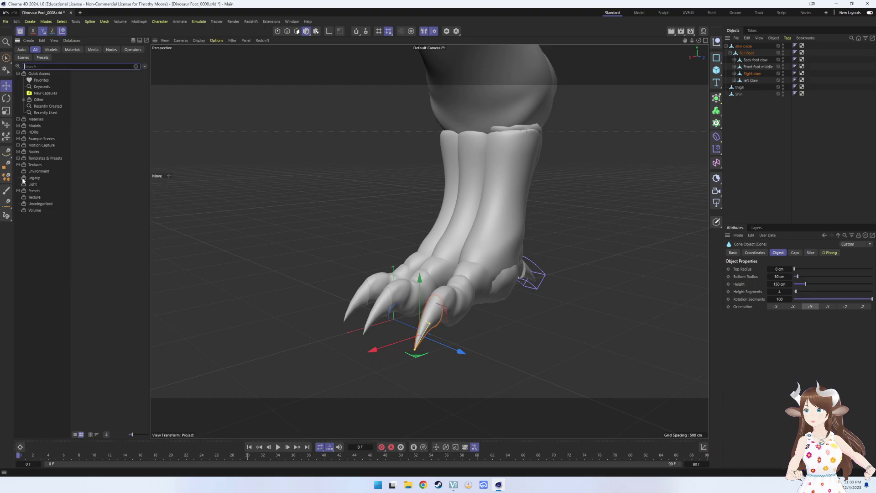
left_click(18, 165)
left_click(35, 166)
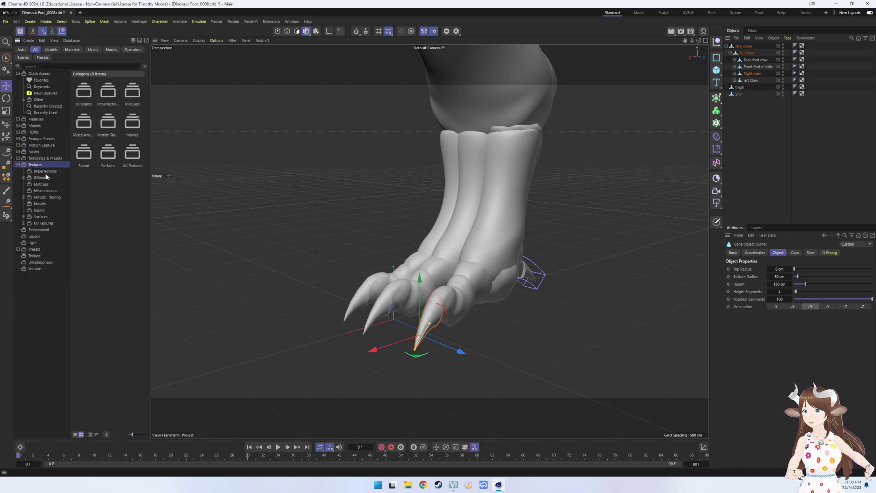
left_click(45, 171)
scroll(97, 287, "down", 5)
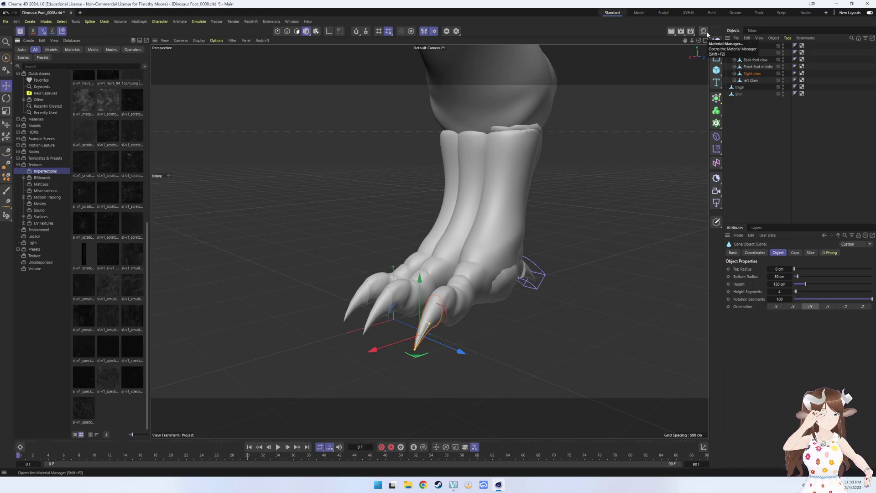
- Create a new default material, Mat, in the Material Manager
left_click(706, 34)
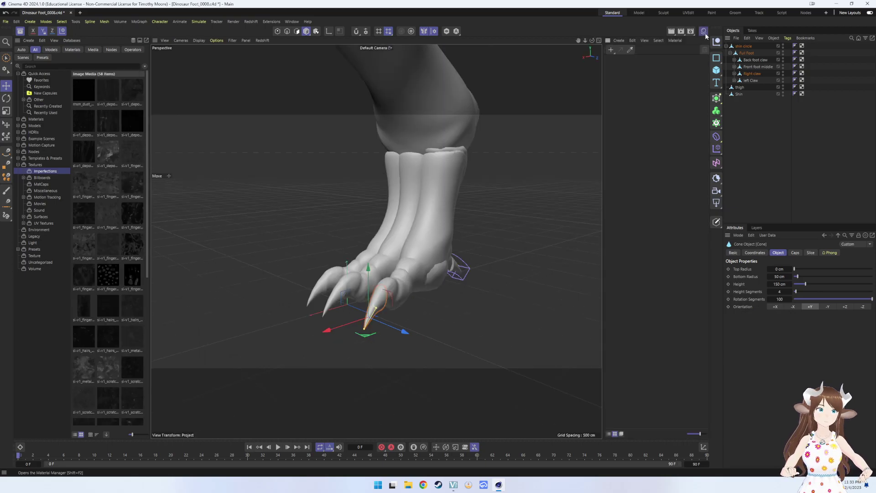
left_click(642, 67)
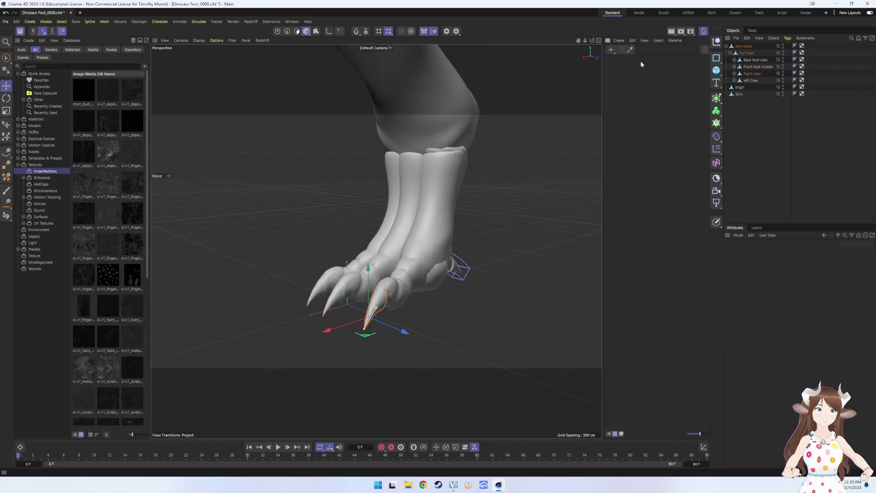
left_click(611, 49)
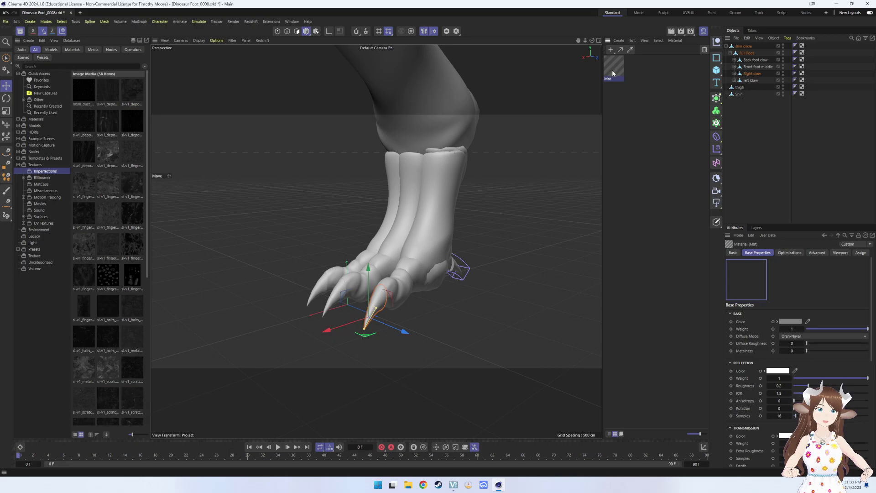
- Set Mat's base colour to near-white (RGB 248, 248, 248) and reveal the left Claw's parts
left_click(809, 321)
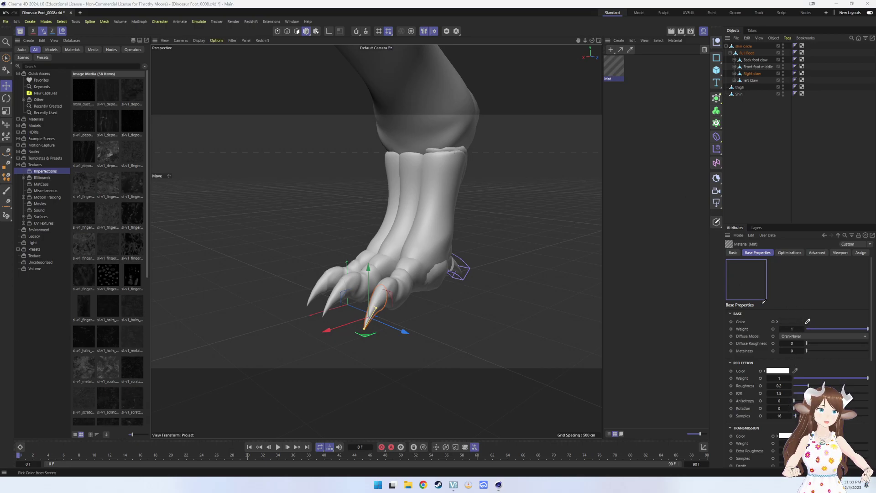
left_click(794, 323)
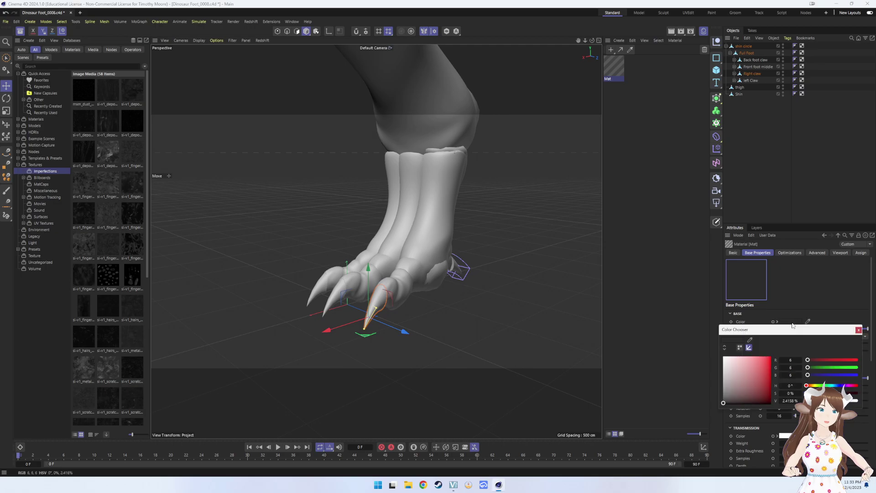
left_click(727, 392)
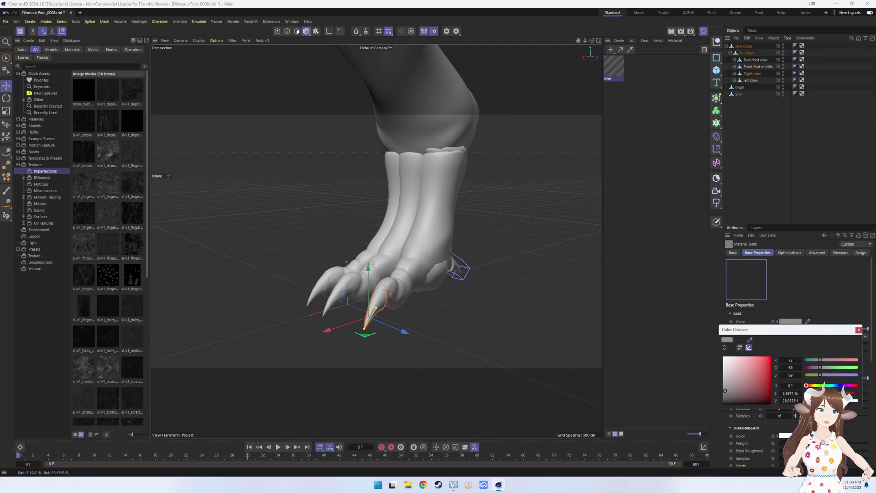
left_click_drag(725, 391, 724, 358)
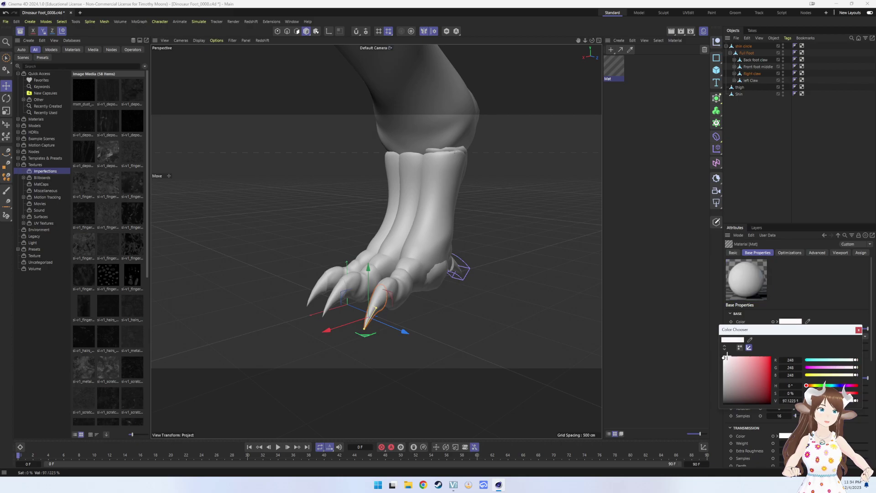
left_click(859, 330)
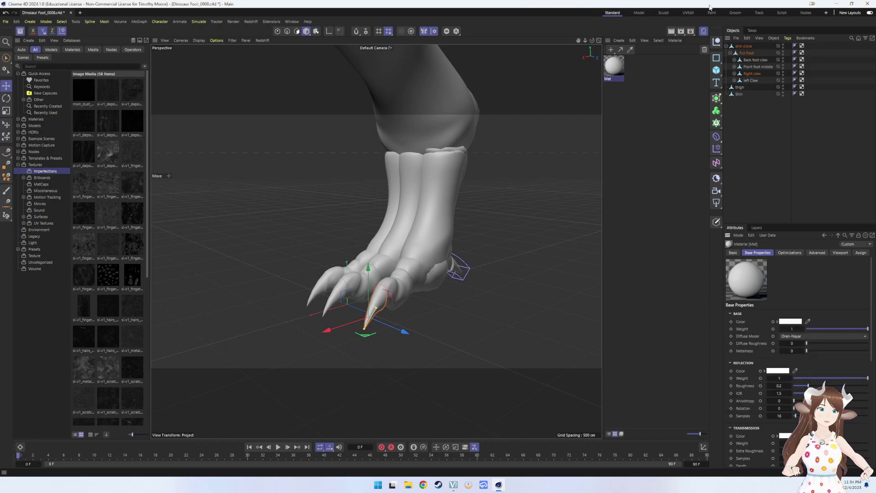
left_click(734, 81)
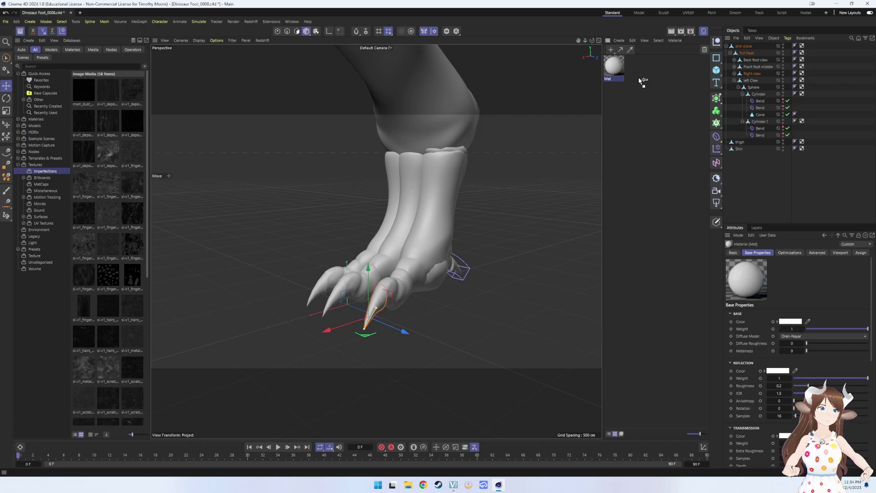
- Apply Mat to the left claw's Cone and view the claws closely from a low side angle
left_click_drag(763, 116, 762, 115)
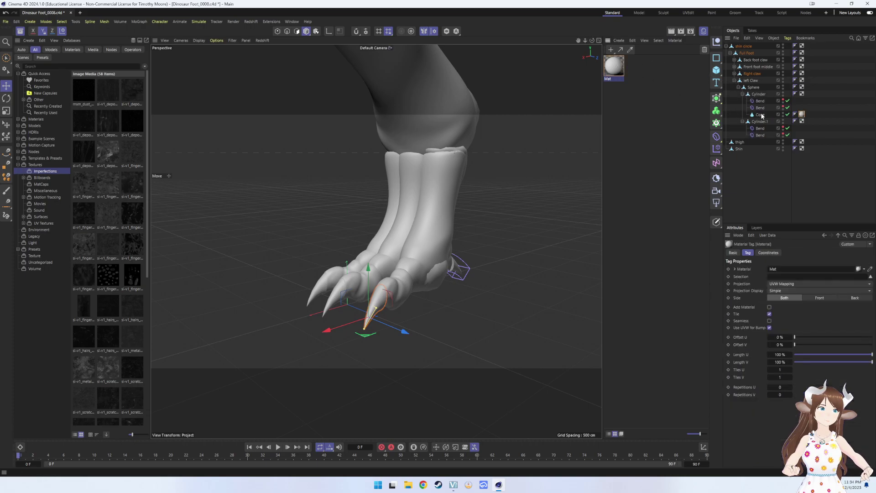
scroll(379, 300, "down", 2)
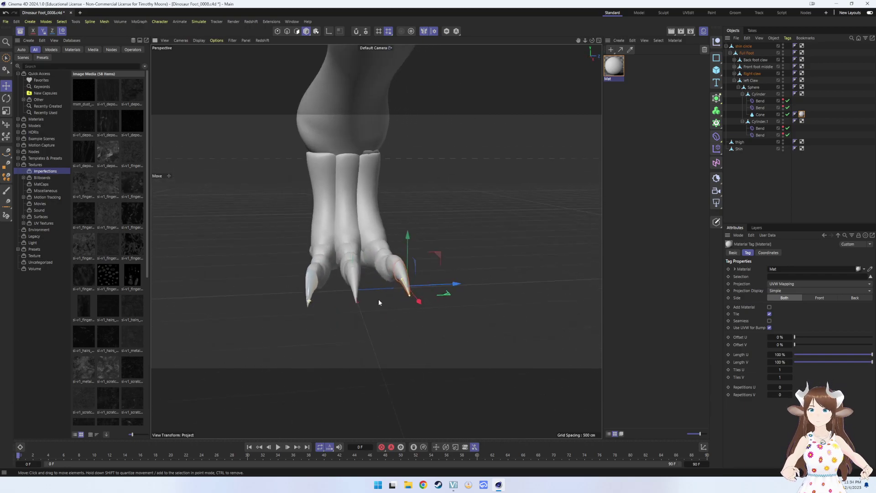
mouse_move(379, 299)
left_mouse_down("alt")
mouse_move(462, 281)
mouse_move(368, 313)
left_mouse_up("alt")
scroll(282, 286, "up", 4)
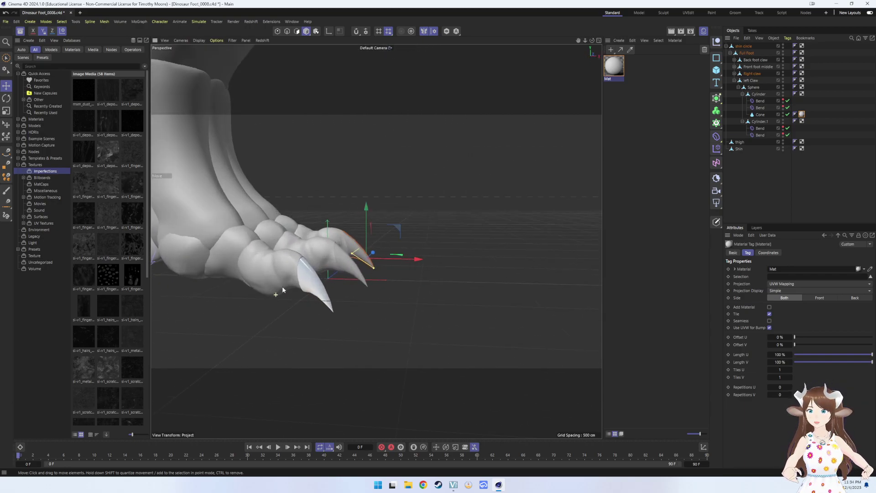
scroll(282, 287, "up", 2)
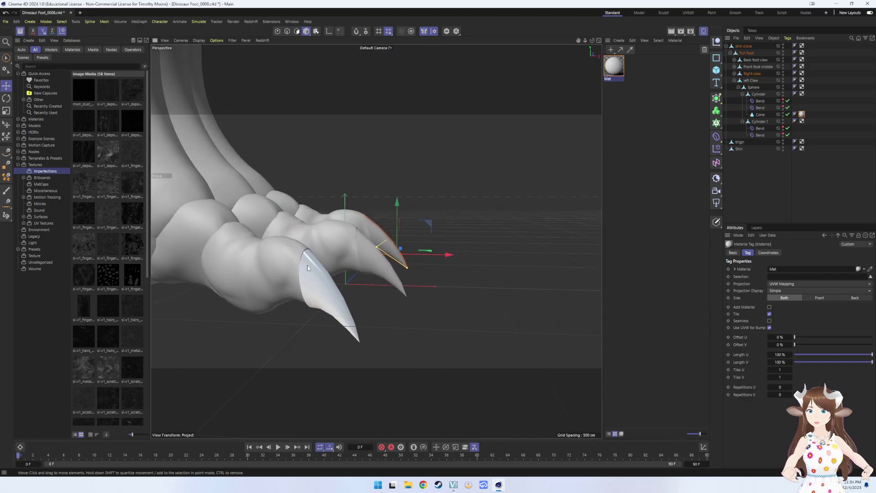
scroll(312, 267, "up", 2)
scroll(312, 267, "up", 1)
scroll(317, 274, "up", 1)
mouse_move(318, 274)
left_mouse_down("alt")
mouse_move(343, 315)
mouse_move(294, 293)
mouse_move(269, 317)
mouse_move(246, 308)
left_mouse_up("alt")
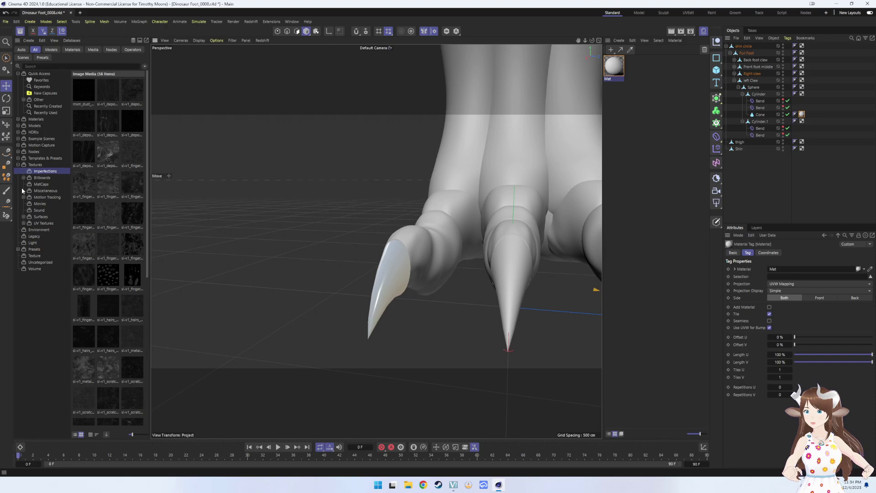
mouse_move(108, 184)
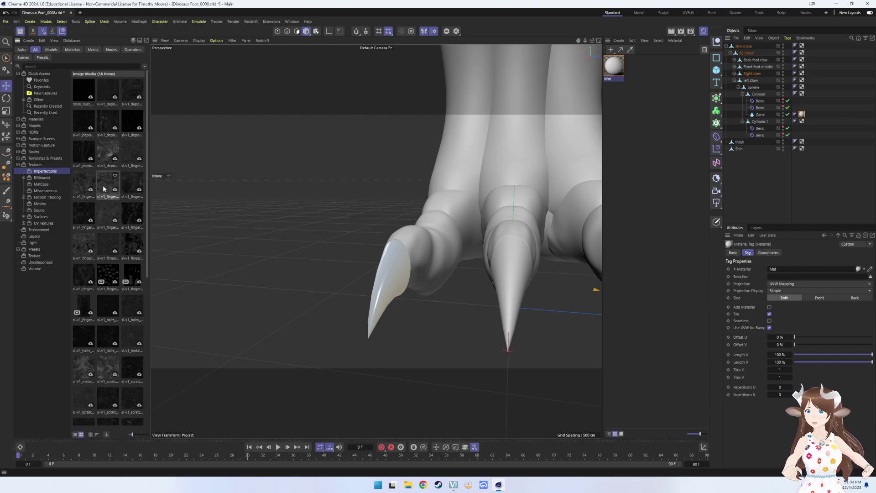
- Preview the si-v1_fingerprints_03_15cm texture and drag it into the Material Manager as a new material
double_click(104, 188)
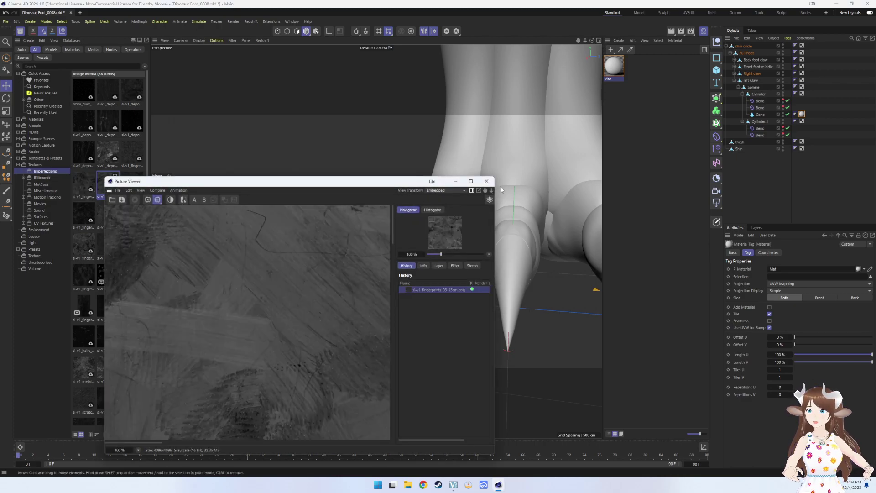
left_click(487, 181)
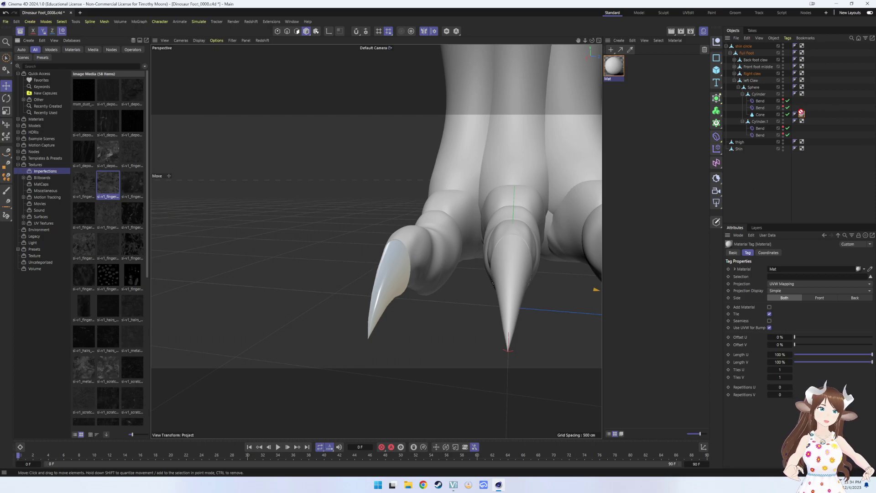
mouse_move(108, 184)
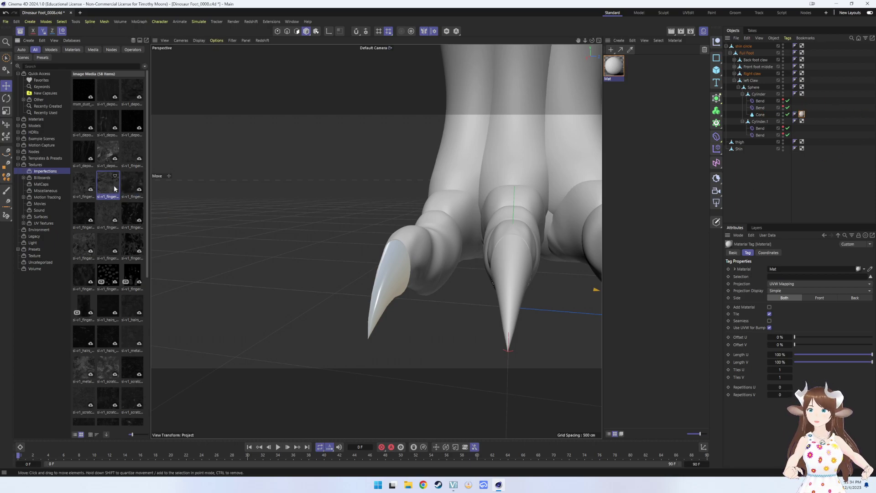
double_click(114, 189)
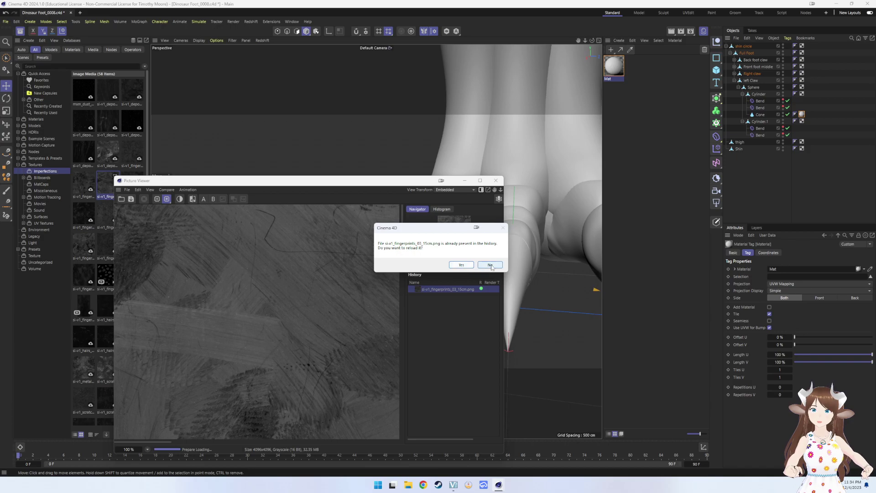
left_click(462, 265)
left_click(496, 180)
mouse_move(107, 184)
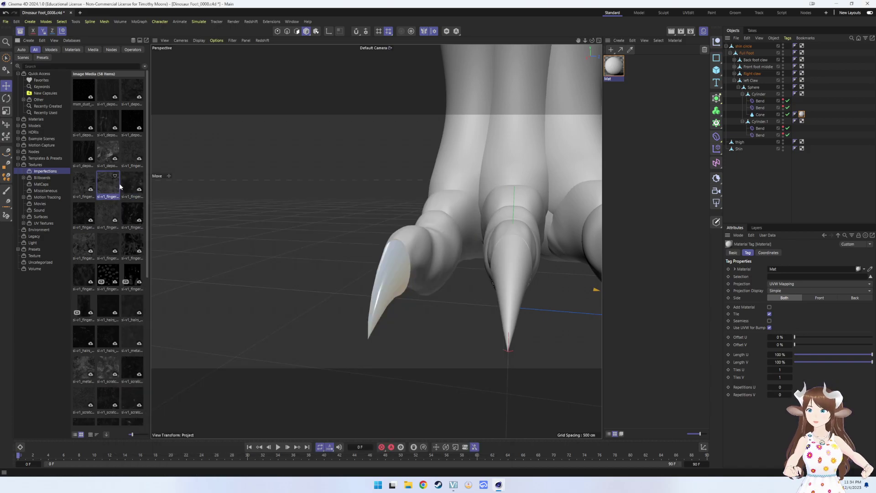
double_click(113, 186)
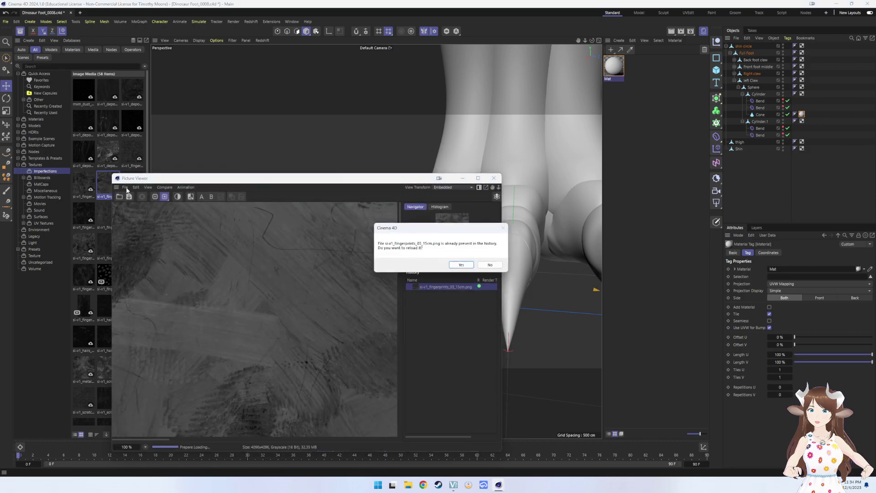
left_click(460, 264)
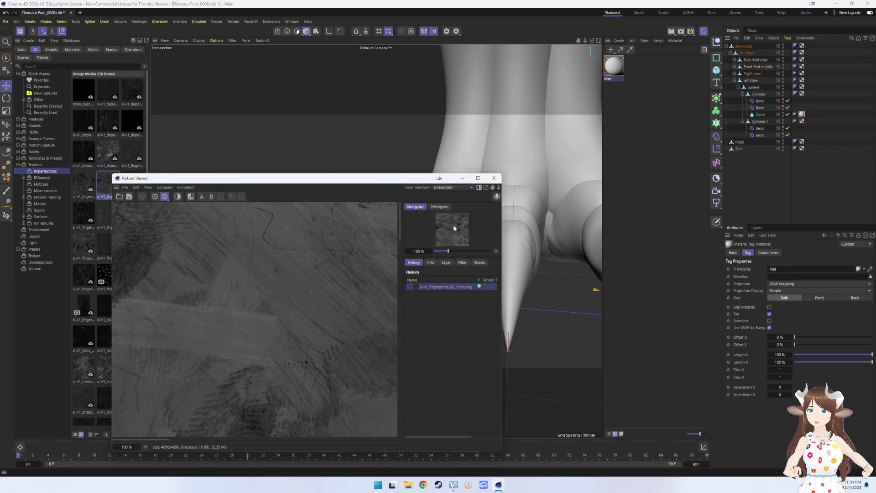
left_click(493, 178)
mouse_move(108, 184)
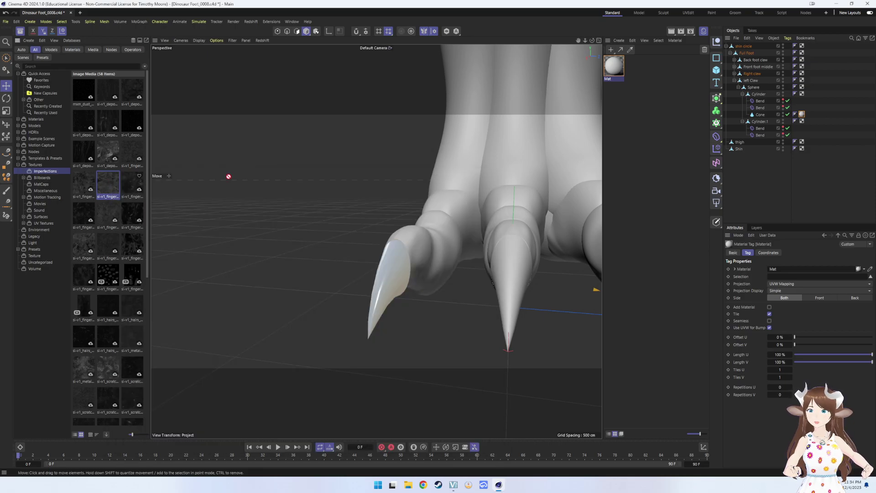
mouse_move(228, 177)
left_mouse_down()
mouse_move(633, 71)
mouse_move(623, 94)
left_mouse_up()
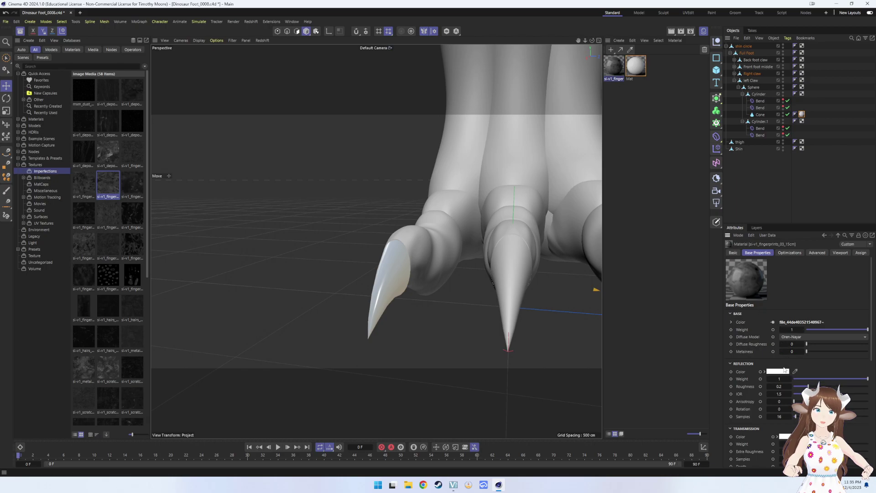
- Set the fingerprints material's reflection colour to a neutral grey
left_click(785, 371)
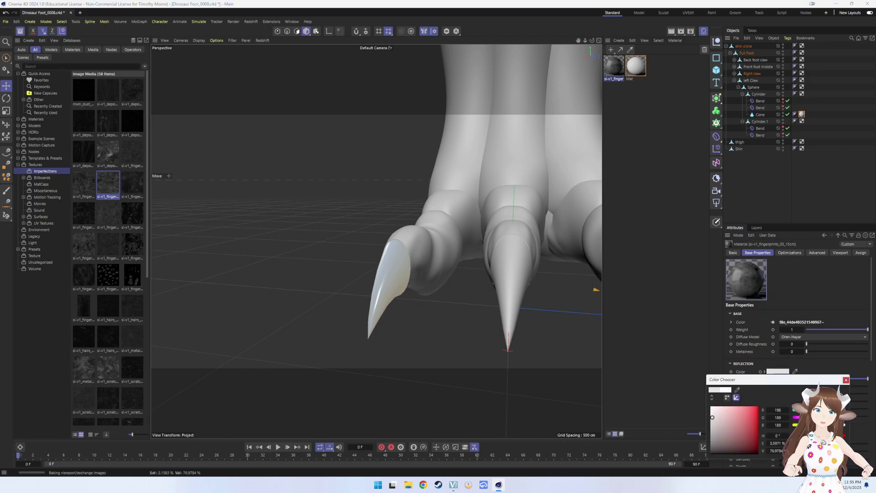
left_click_drag(712, 417, 711, 418)
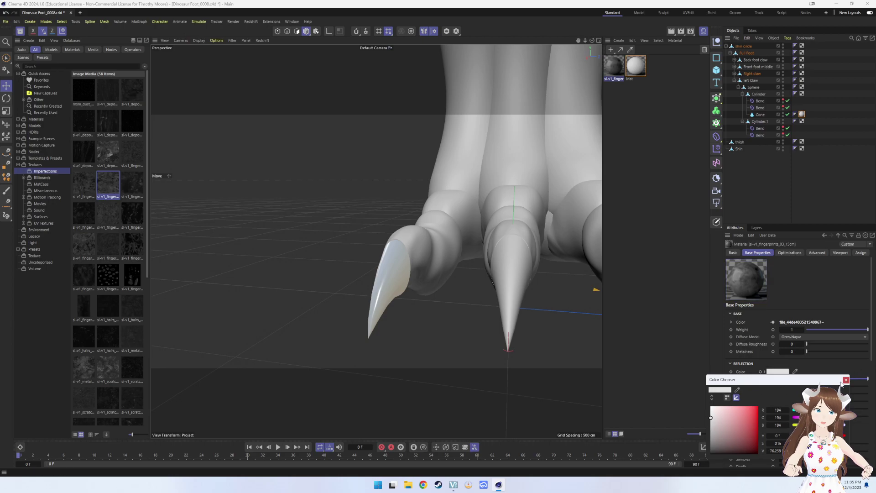
left_click(846, 380)
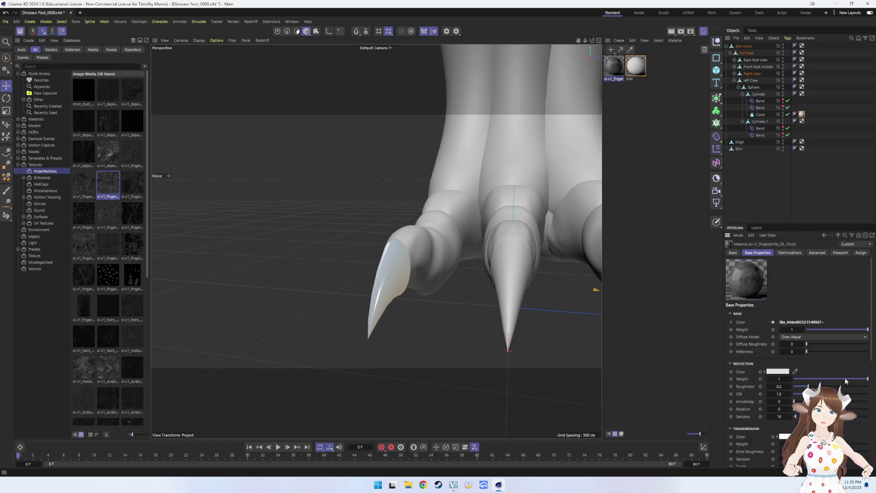
- Show the Basic settings of the texture node feeding the base colour
left_click(773, 323)
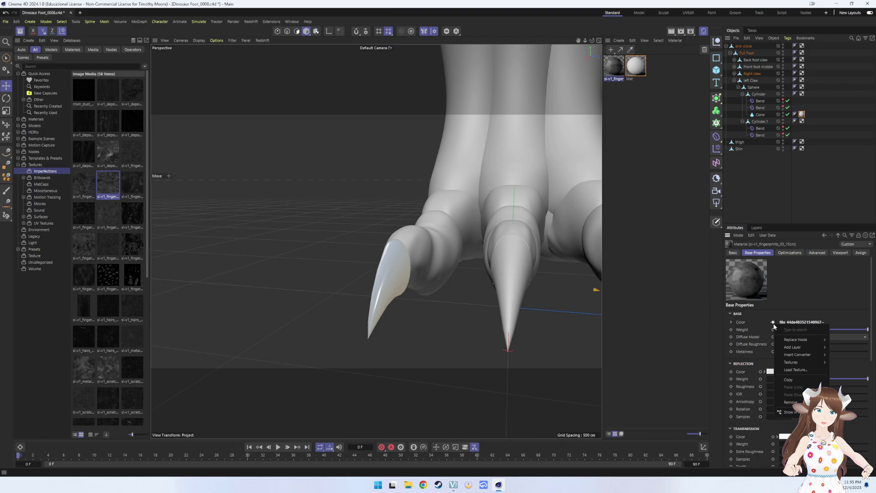
key("Escape")
left_click(774, 324)
key("Escape")
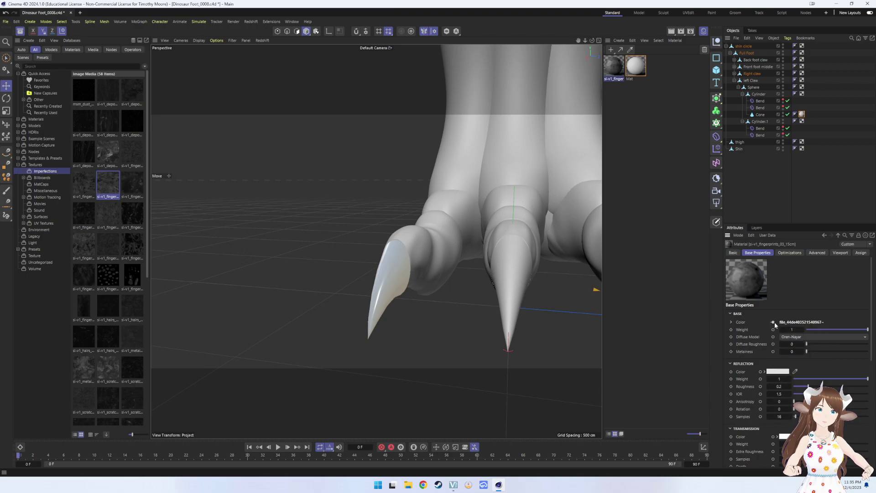
left_click(802, 322)
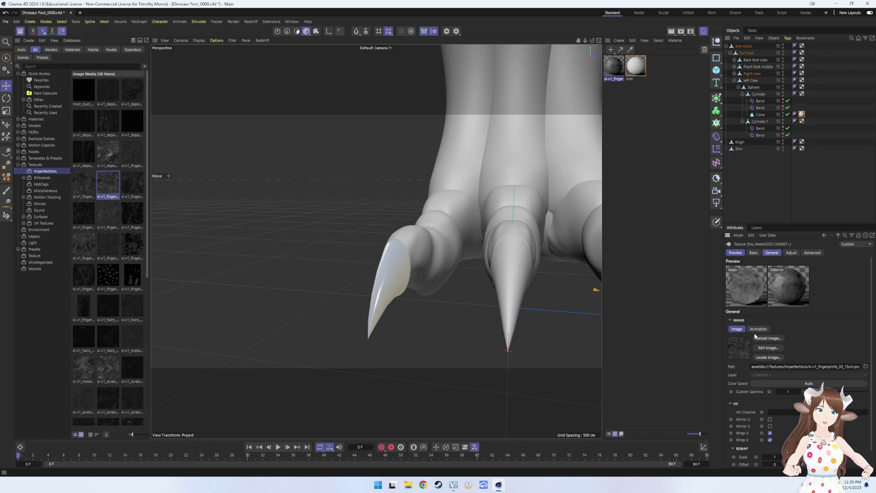
scroll(771, 361, "down", 1)
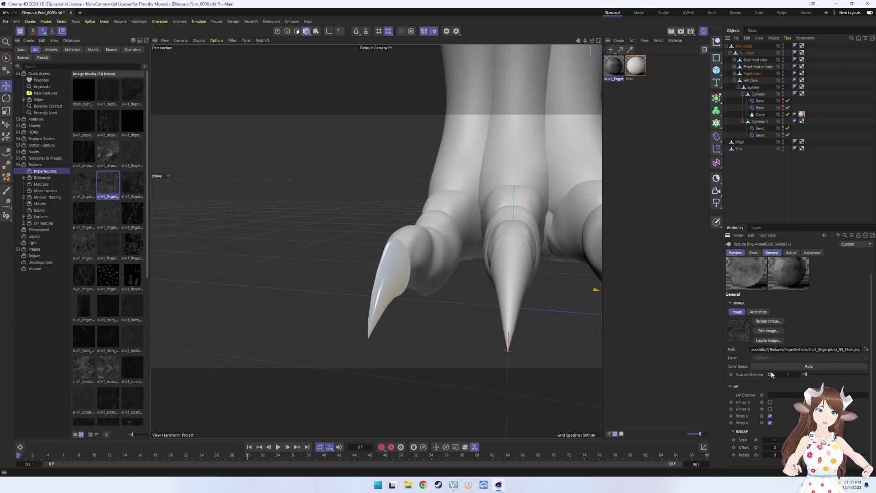
scroll(788, 394, "up", 1)
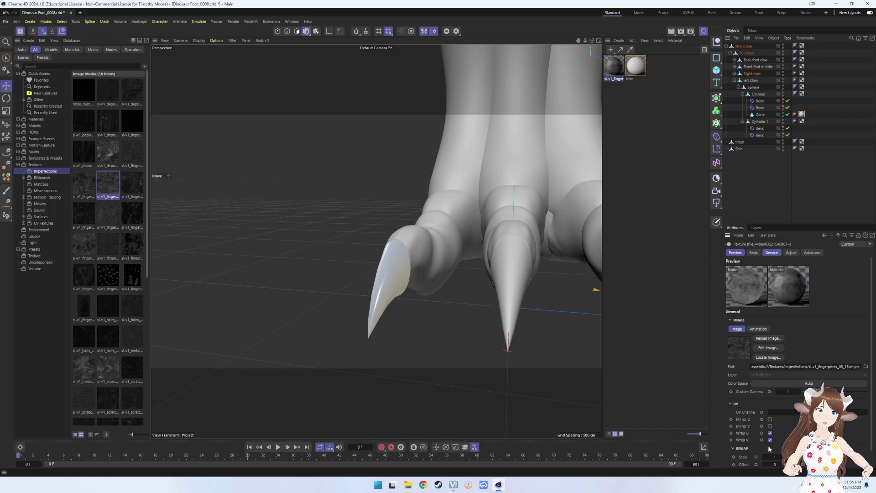
scroll(759, 393, "down", 1)
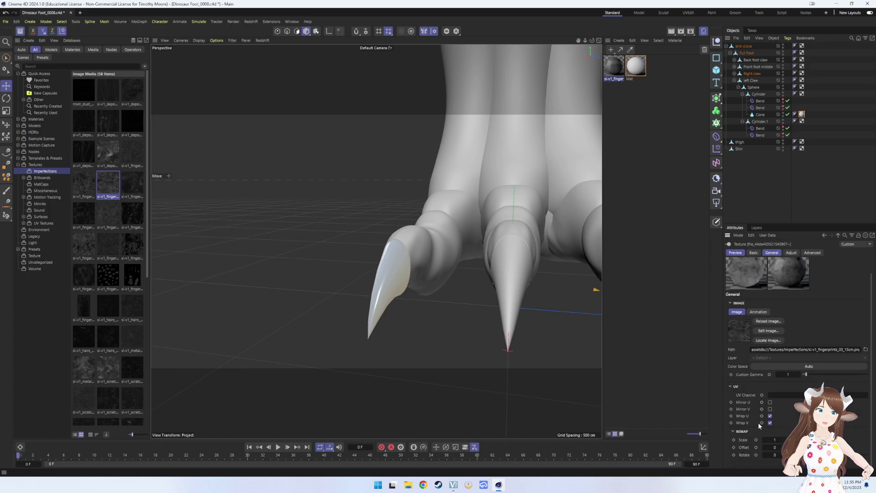
left_click(759, 254)
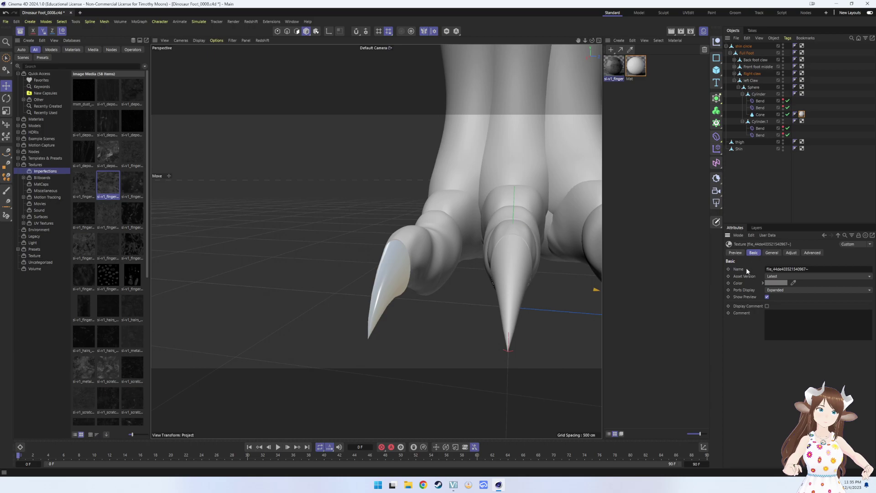
- Change the texture node's Color swatch from grey to pure white (255, 255, 255)
left_click(771, 283)
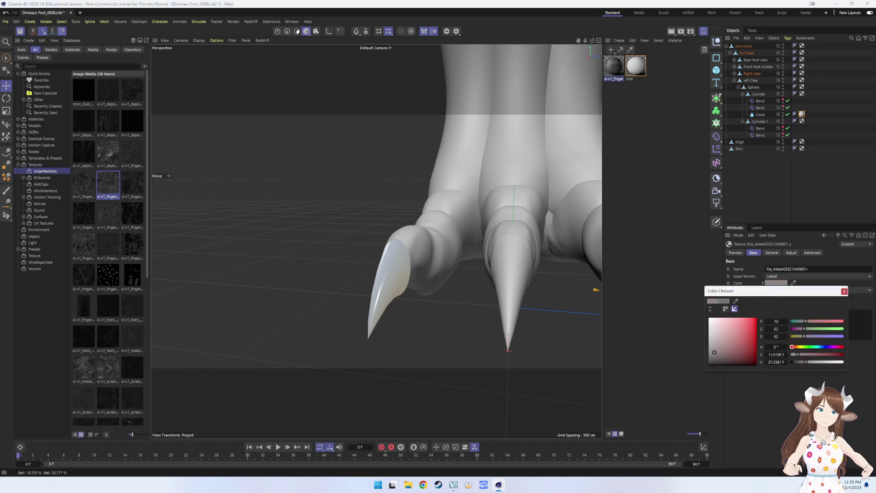
left_click_drag(745, 325, 710, 330)
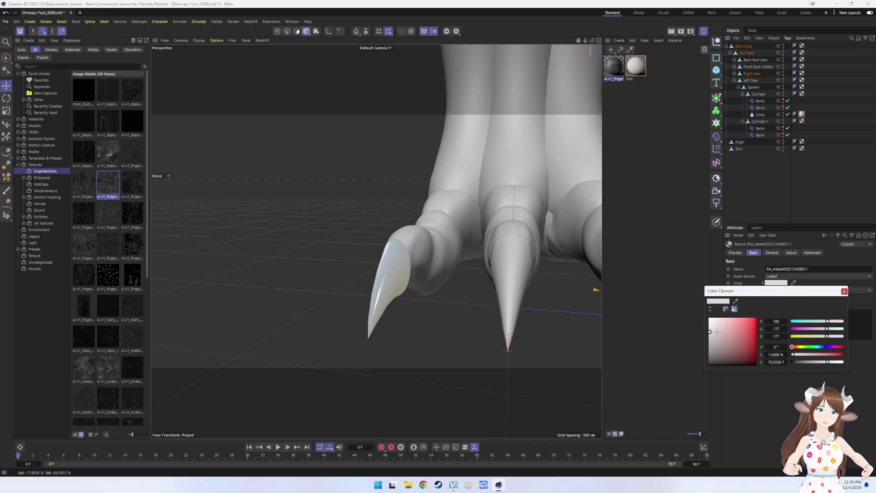
left_click_drag(710, 332, 709, 321)
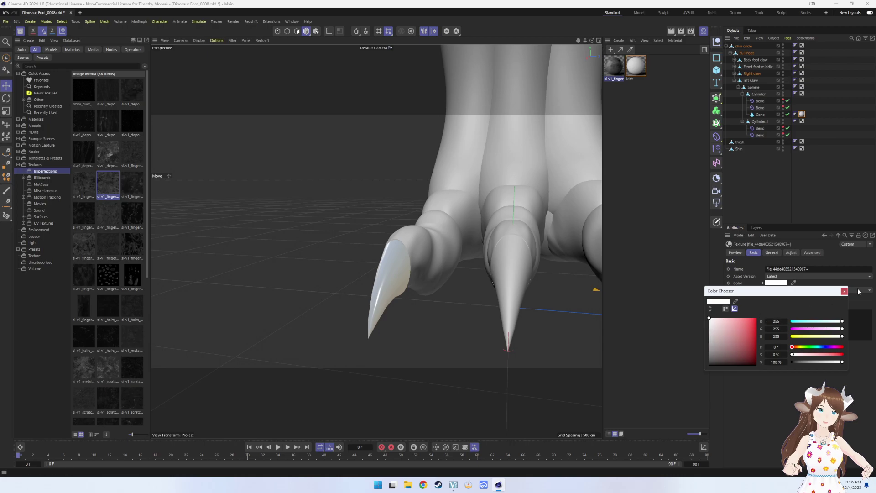
left_click(845, 291)
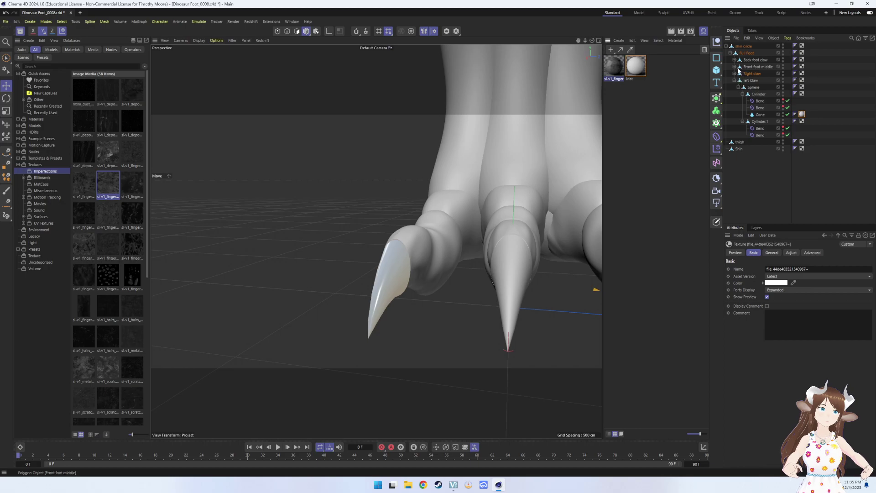
- Assign the fingerprint material to the Front foot middle Cone and view the black claw from the side
left_click(739, 67)
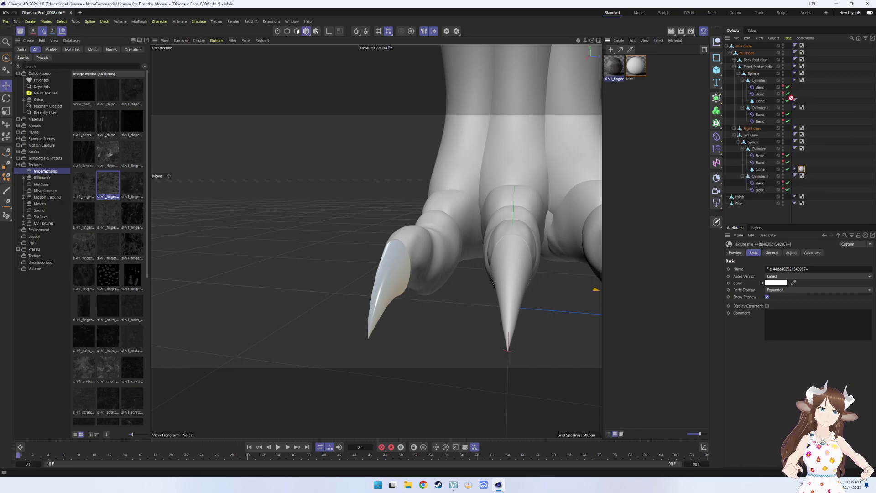
left_click_drag(761, 103, 760, 100)
mouse_move(553, 273)
left_mouse_down("alt")
mouse_move(487, 303)
mouse_move(556, 288)
mouse_move(568, 306)
mouse_move(557, 304)
left_mouse_up("alt")
scroll(497, 246, "up", 3)
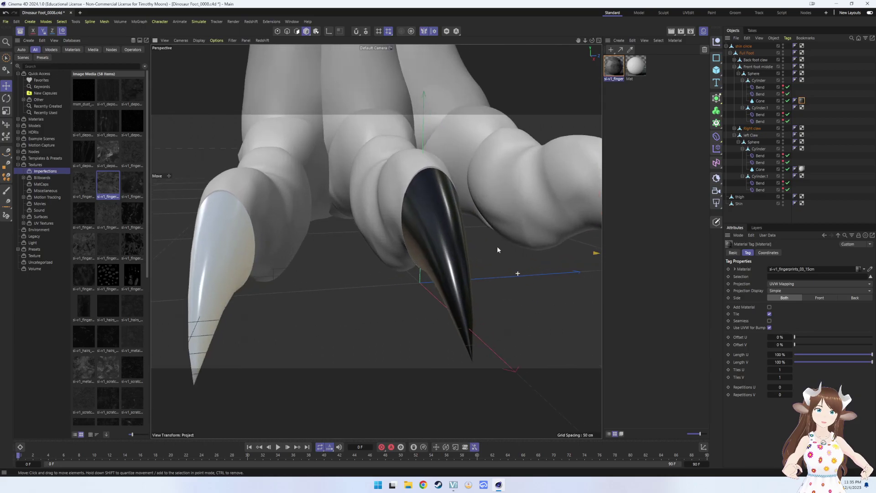
scroll(470, 258, "up", 3)
scroll(470, 258, "up", 2)
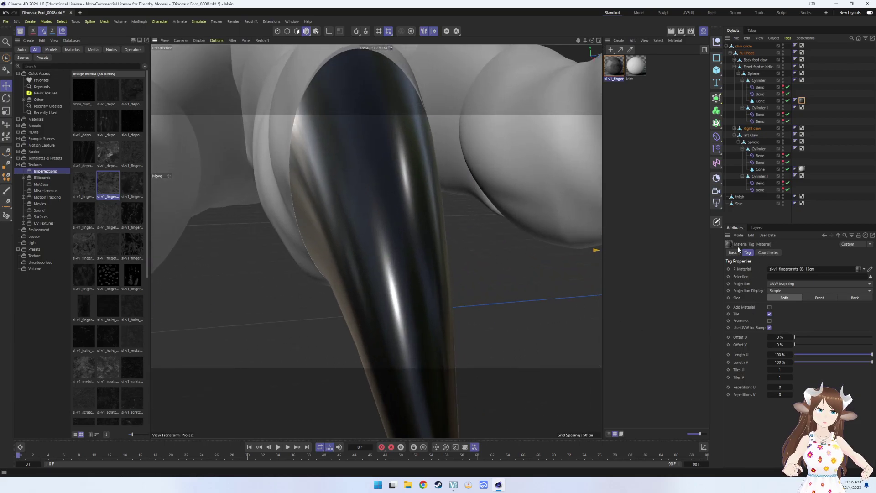
mouse_move(486, 259)
left_mouse_down("alt")
mouse_move(405, 263)
mouse_move(514, 266)
mouse_move(398, 253)
mouse_move(322, 306)
mouse_move(395, 292)
mouse_move(399, 275)
mouse_move(396, 299)
mouse_move(417, 324)
mouse_move(449, 311)
mouse_move(425, 324)
mouse_move(338, 293)
left_mouse_up("alt")
scroll(327, 305, "up", 3)
- Change Mat's base colour from near-white to mid grey (RGB 110, 110, 110)
scroll(399, 277, "down", 5)
scroll(418, 325, "up", 3)
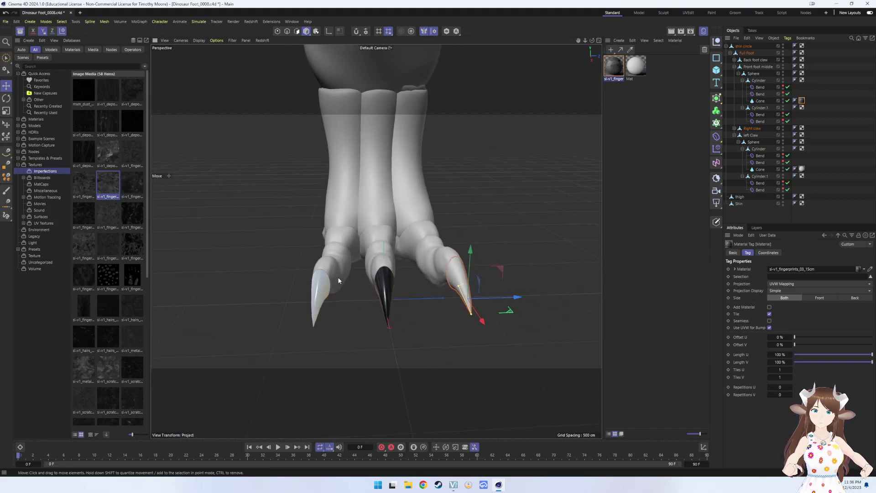
left_click(636, 66)
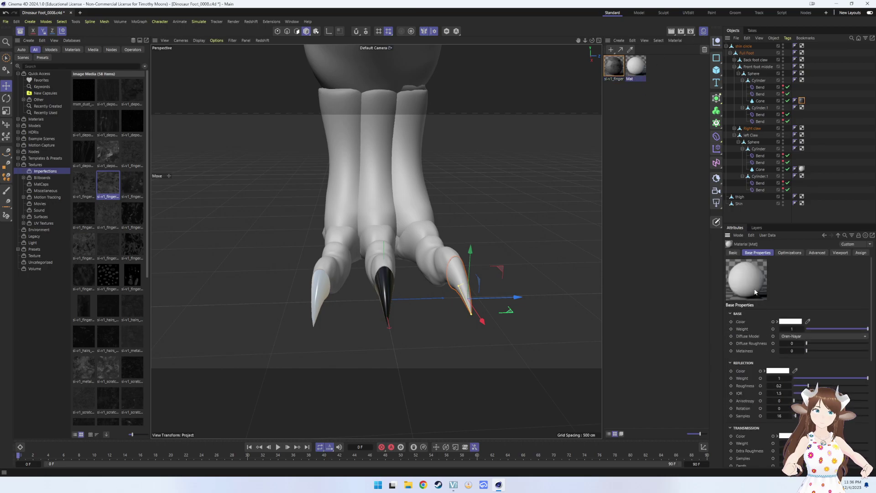
left_click(781, 321)
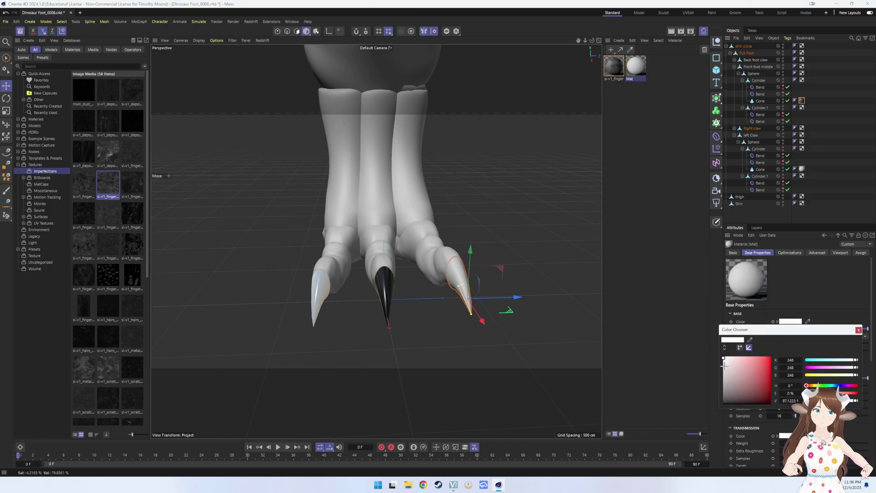
mouse_move(725, 366)
left_mouse_down()
mouse_move(724, 403)
mouse_move(723, 383)
left_mouse_up()
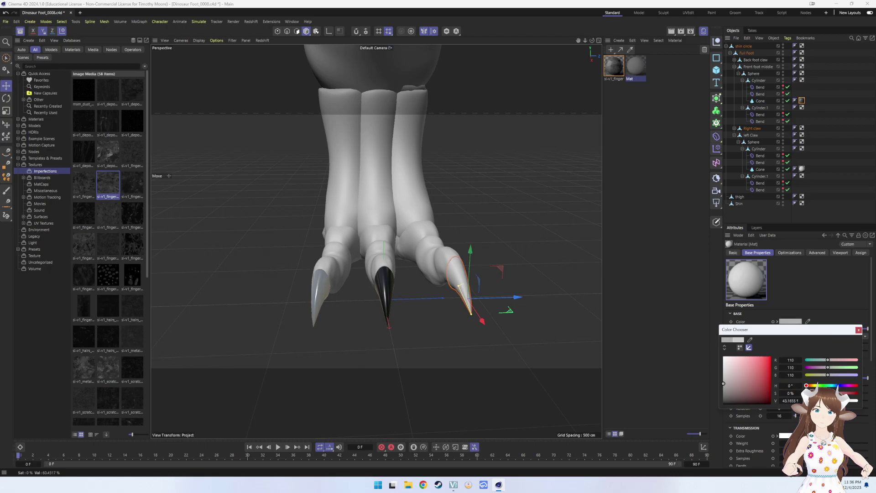
left_click(662, 279)
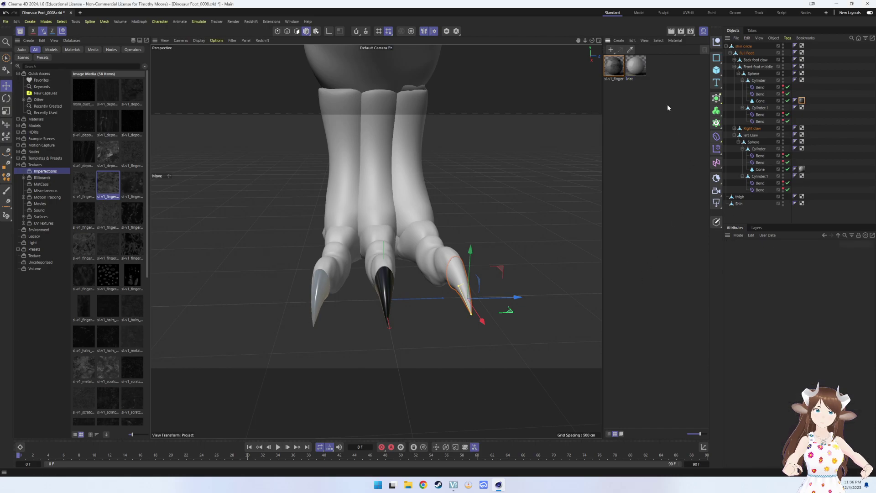
left_click(636, 66)
mouse_move(479, 319)
left_mouse_down("alt")
mouse_move(453, 327)
mouse_move(406, 315)
mouse_move(335, 322)
mouse_move(432, 319)
left_mouse_up("alt")
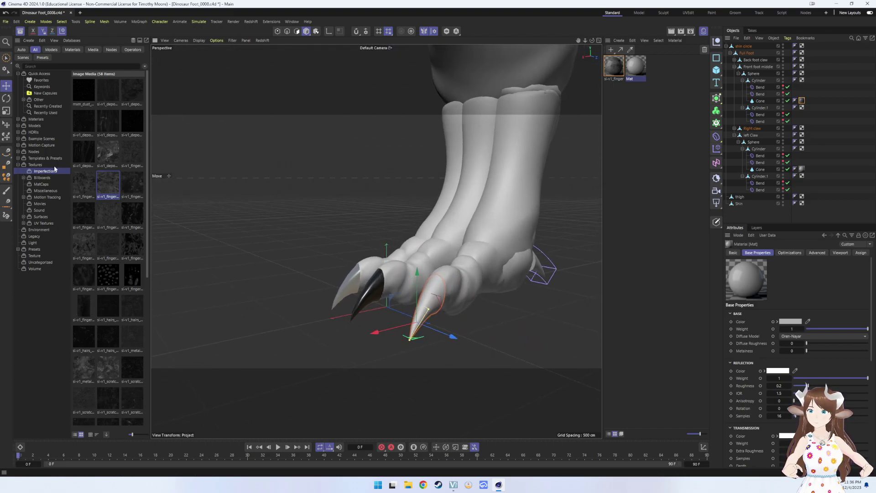
- Browse the asset library's Texture, Uncategorized and Presets categories
left_click(35, 256)
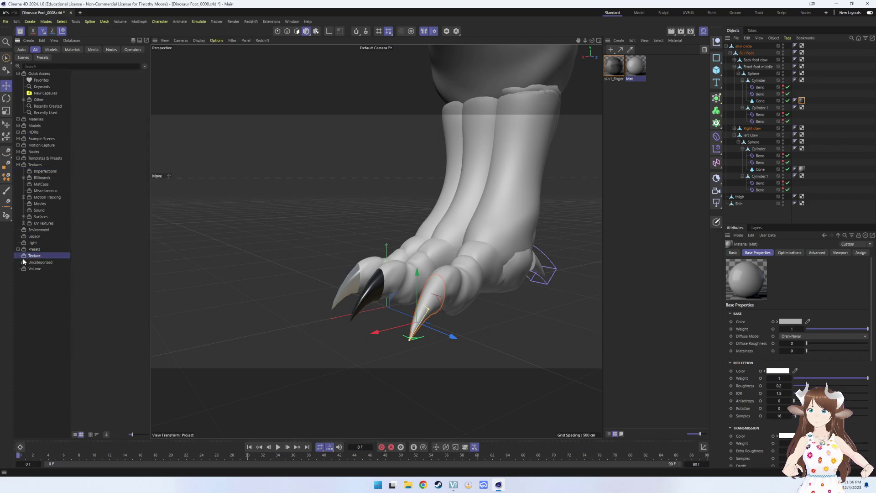
left_click(23, 262)
left_click(31, 257)
left_click(34, 249)
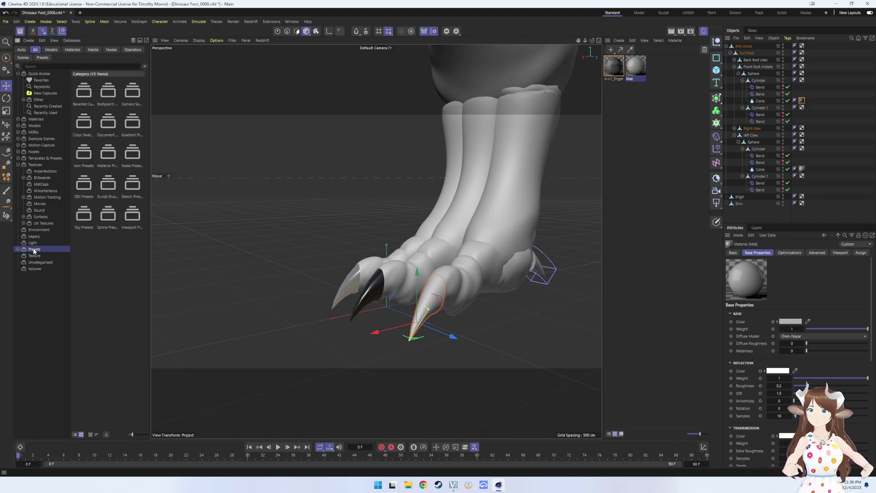
- View the UV Textures Appliances folder, then collapse UV Textures and expand Materials
left_click(40, 223)
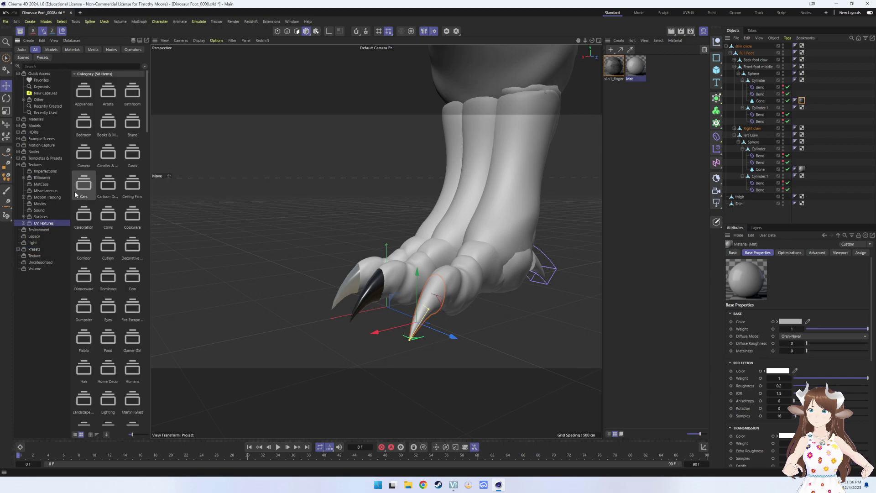
left_click(24, 224)
left_click(46, 229)
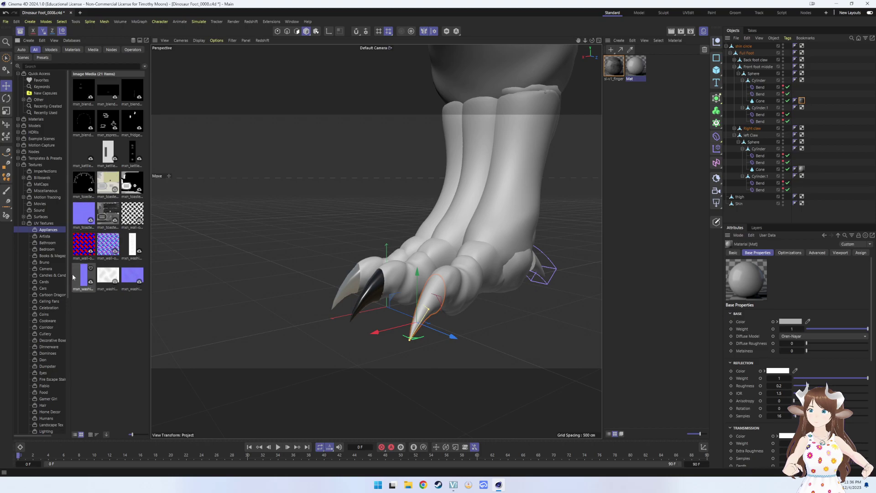
scroll(59, 322, "down", 5)
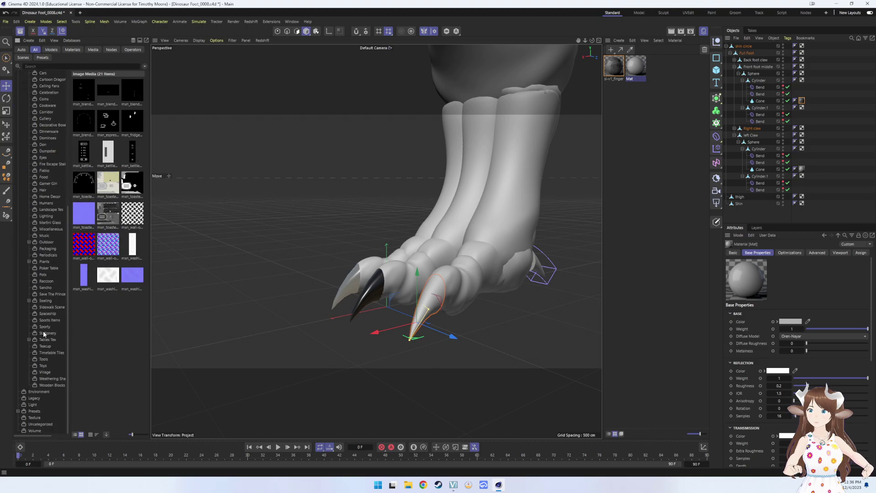
scroll(45, 335, "up", 5)
left_click(24, 223)
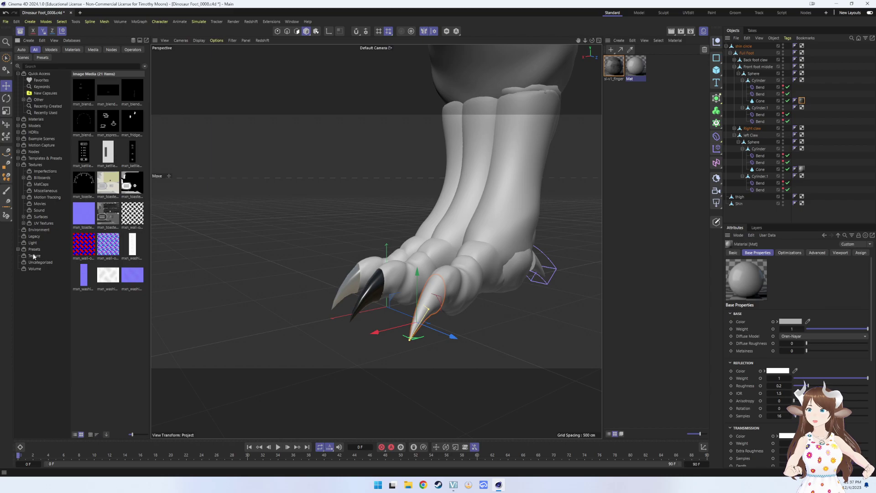
left_click(19, 120)
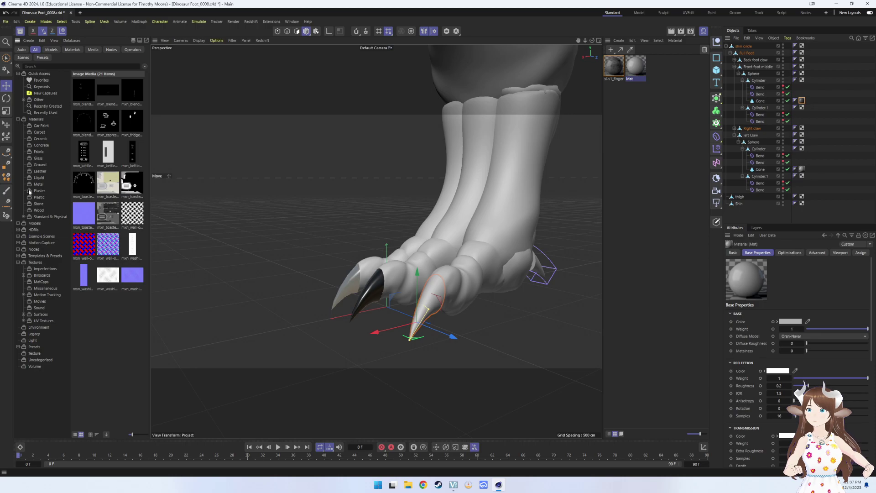
- Browse the Models asset categories (Appliances, Bath) and the legacy HDRI images
left_click(18, 224)
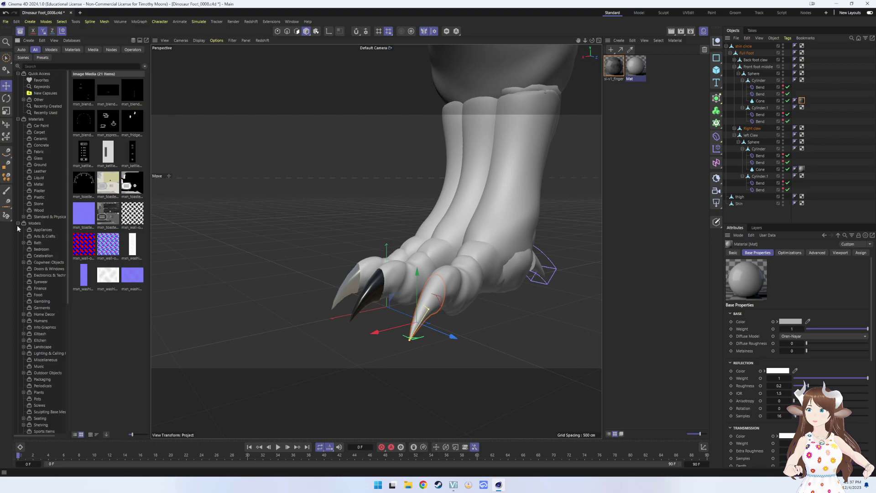
left_click(37, 230)
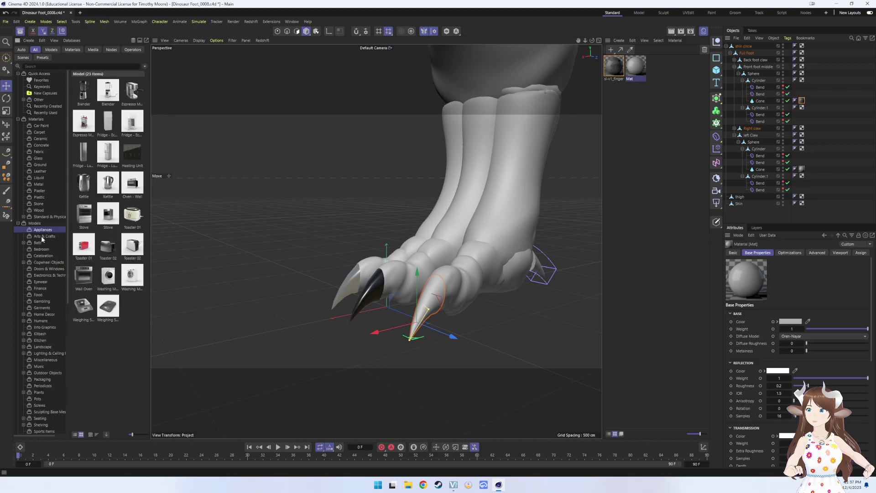
left_click(41, 243)
scroll(49, 260, "down", 8)
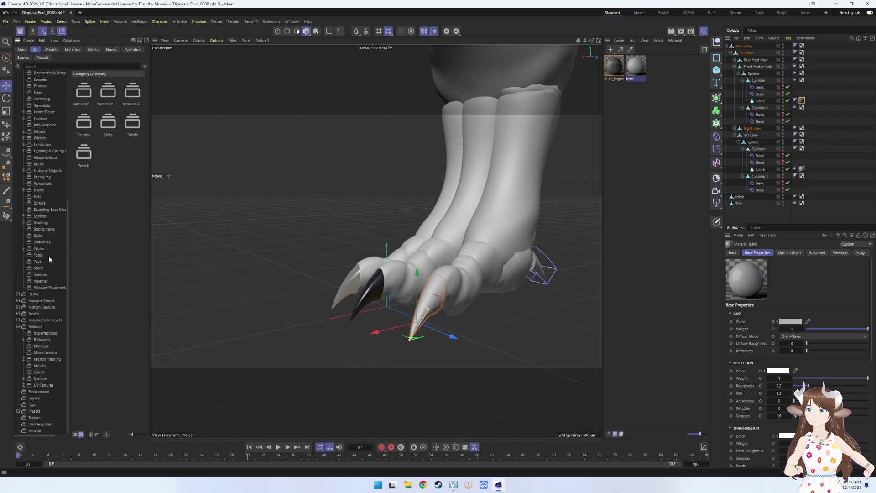
left_click(18, 295)
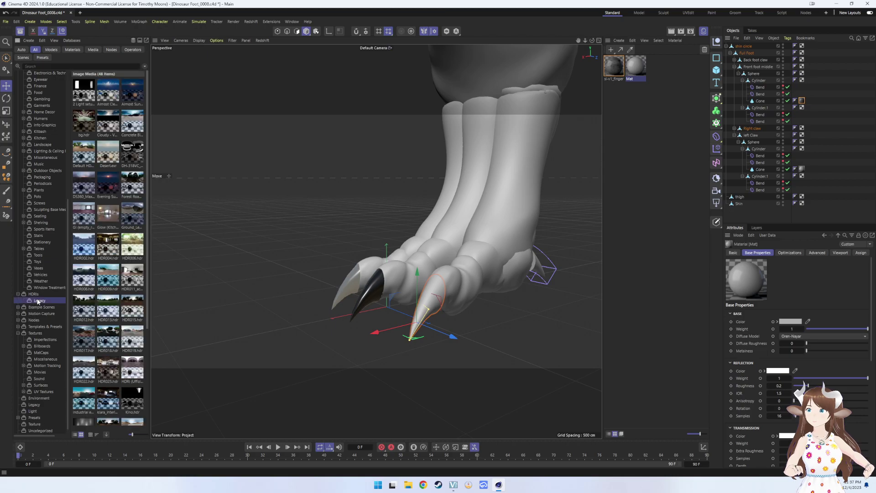
scroll(41, 299, "down", 1)
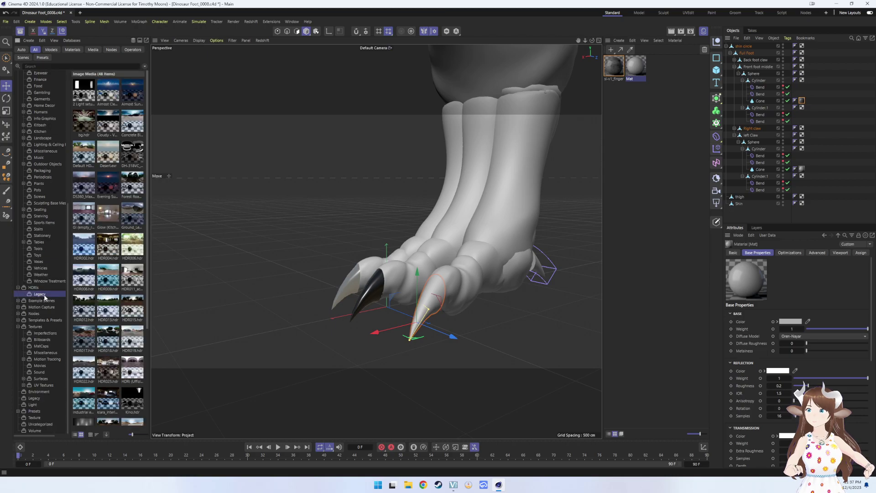
- Expand Example Scenes, Motion Capture and Nodes, viewing the Asset Construction node assets
left_click(18, 301)
left_click(18, 320)
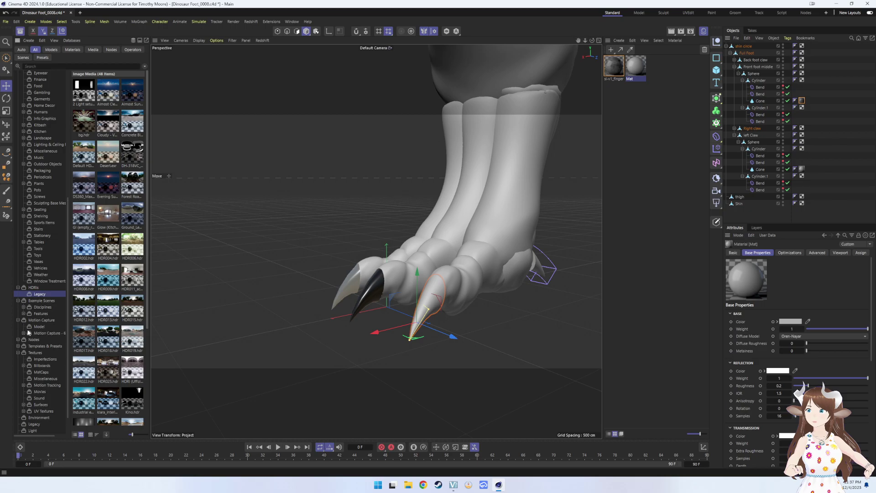
scroll(37, 306, "down", 4)
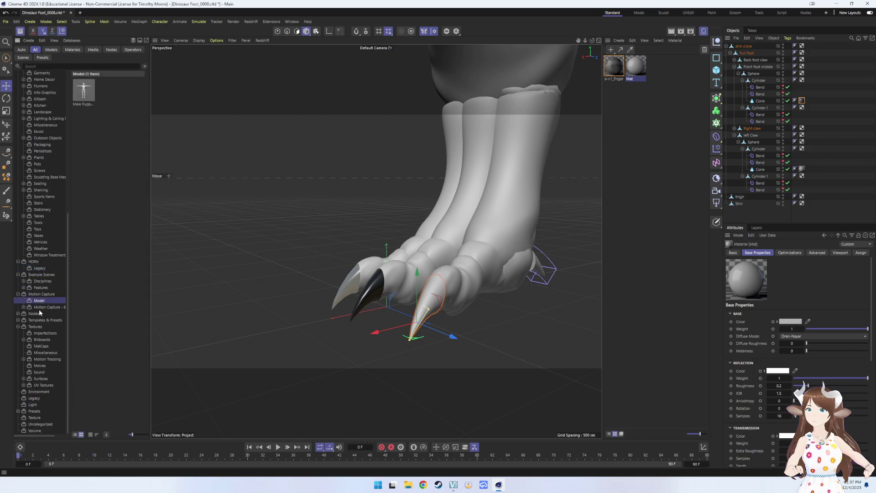
left_click(40, 309)
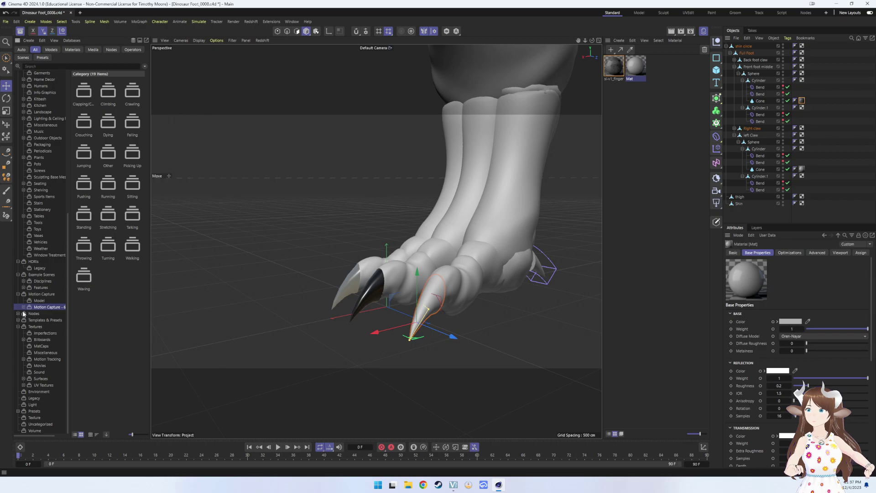
left_click(18, 314)
left_click(38, 321)
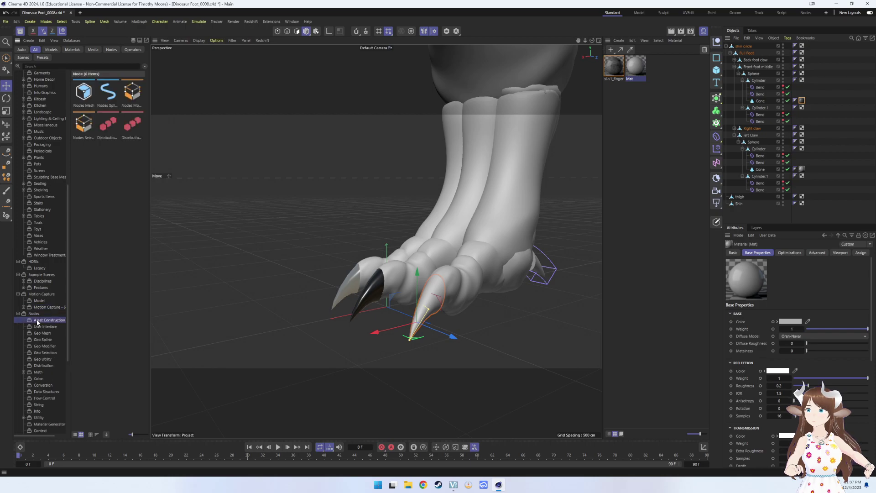
scroll(38, 322, "down", 5)
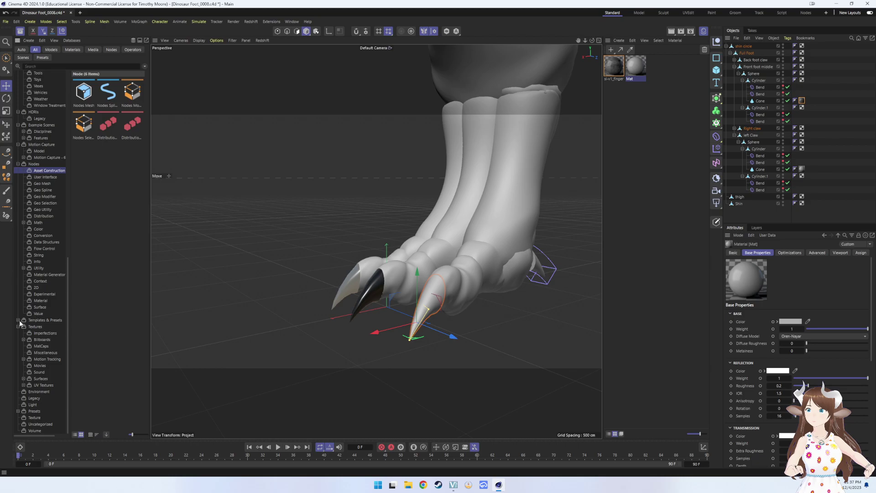
- Under Templates & Presets, view Backdrops - Surfaces, then select Cameras
left_click(17, 320)
left_click(43, 327)
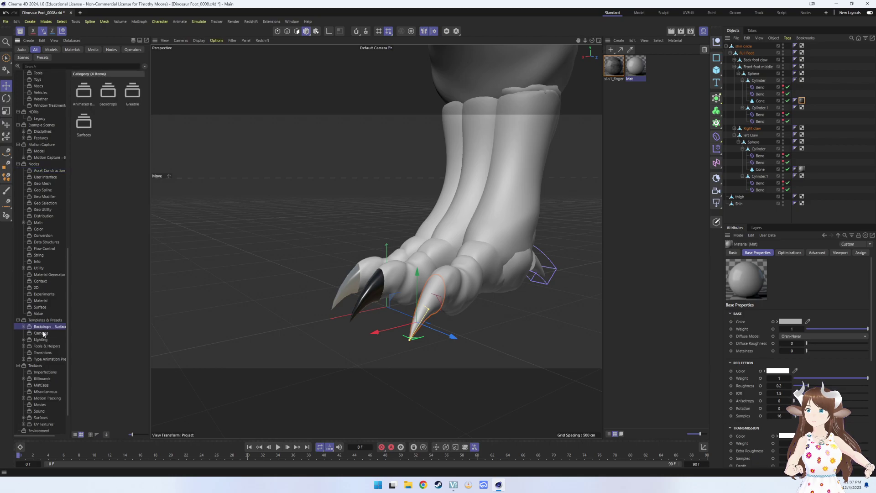
left_click(43, 333)
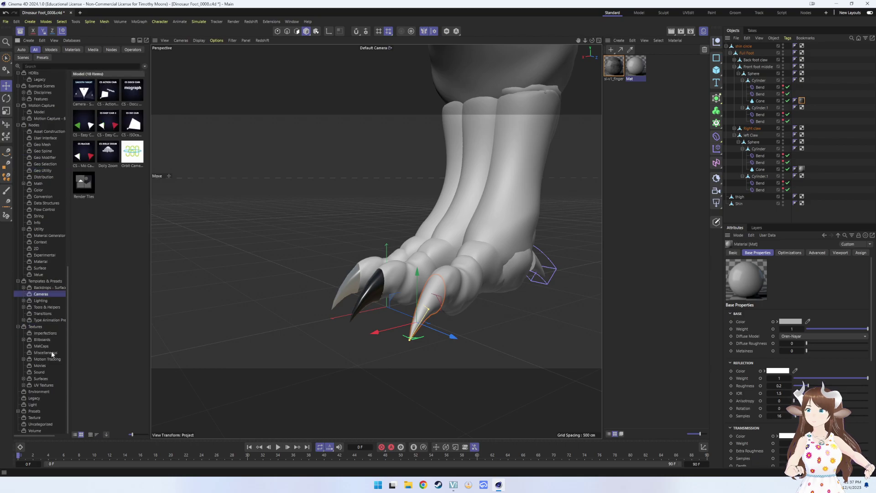
scroll(37, 403, "down", 3)
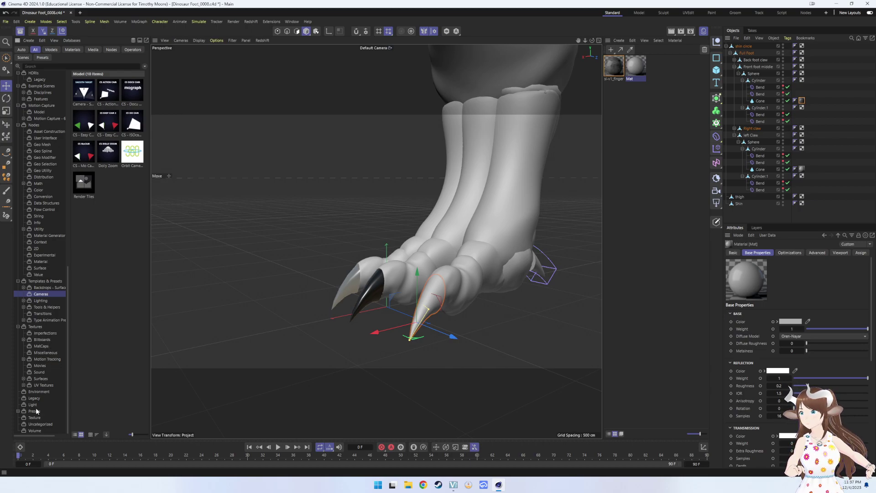
- Browse the Presets categories, including bevelled caps and Bodypaint Presets
left_click(40, 413)
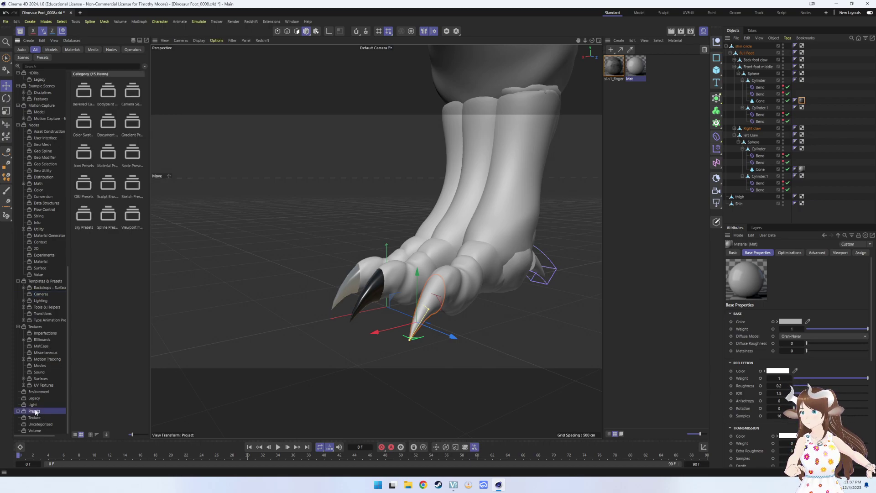
left_click(16, 411)
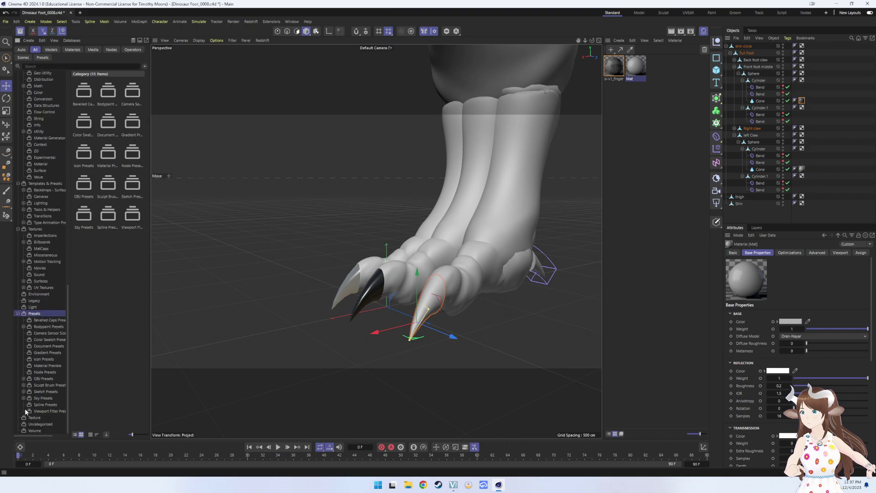
left_click(58, 321)
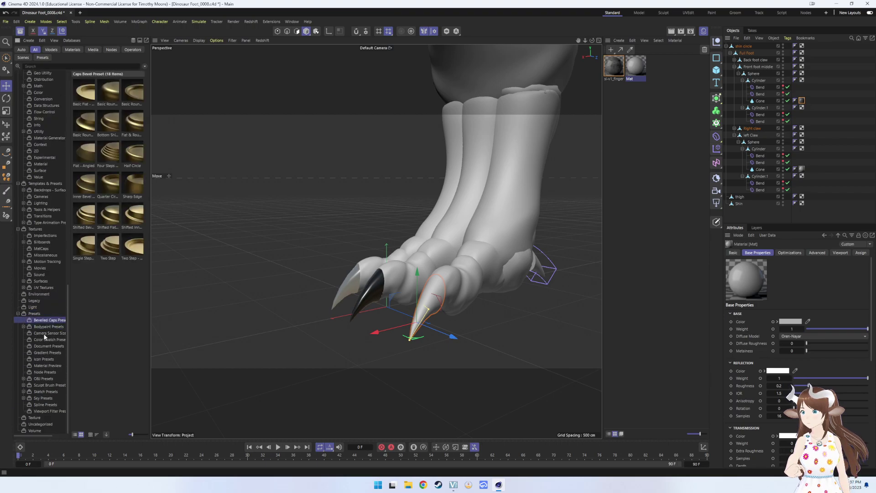
left_click(43, 332)
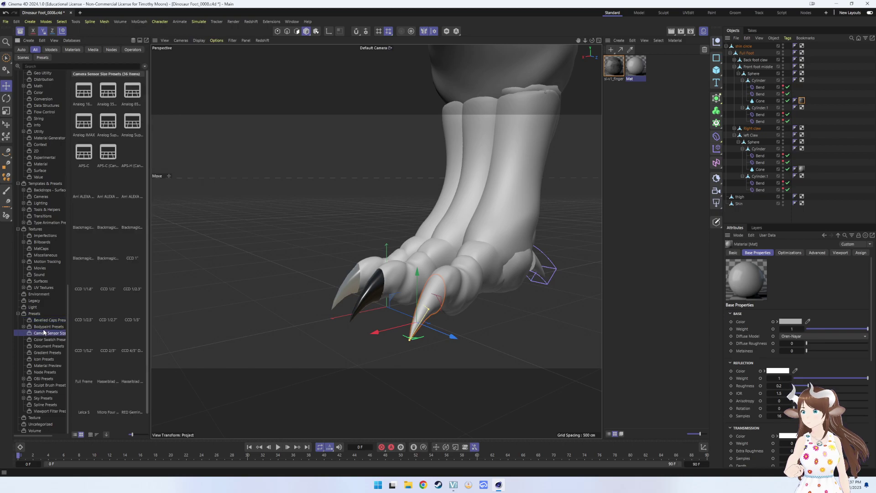
left_click(43, 326)
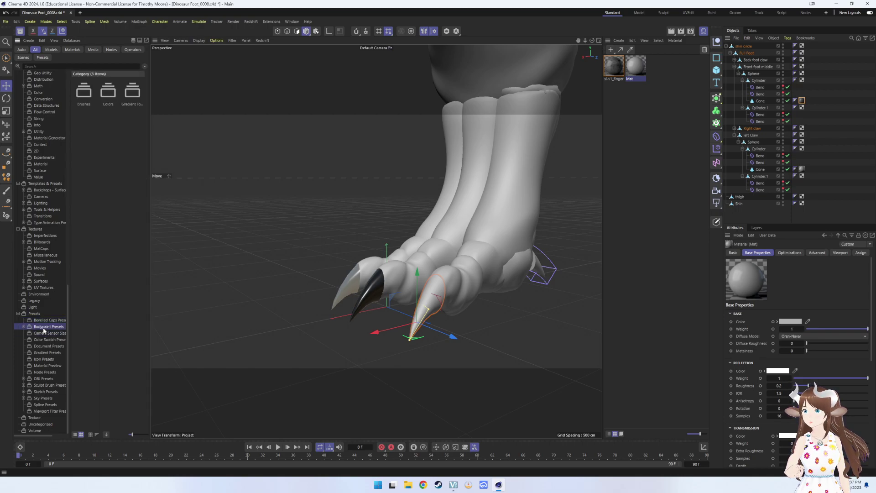
- Expand Bodypaint Presets > Brushes and view the 3D Artist Brushes Arrows presets
left_click(23, 327)
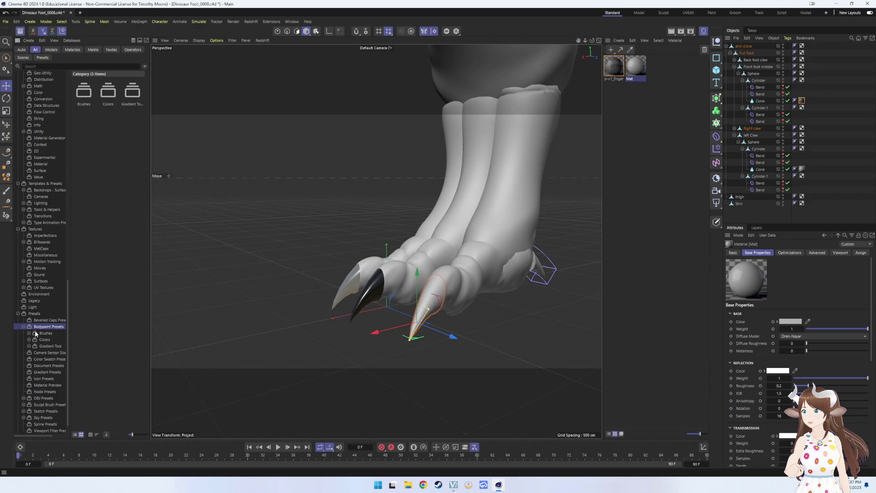
left_click(29, 334)
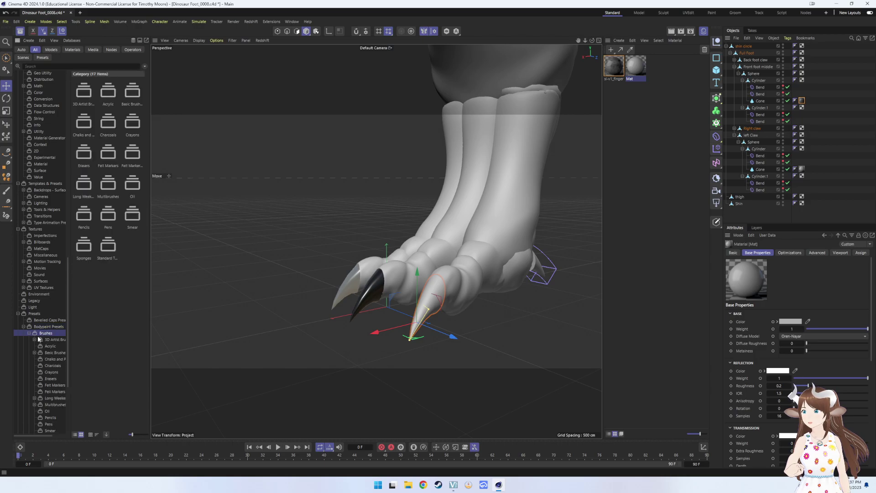
left_click(52, 340)
left_click(35, 339)
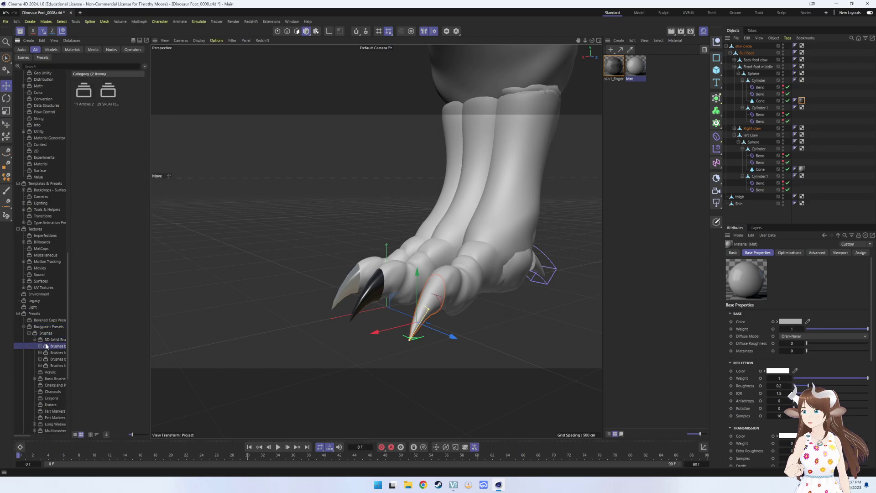
left_click(40, 346)
left_click(60, 353)
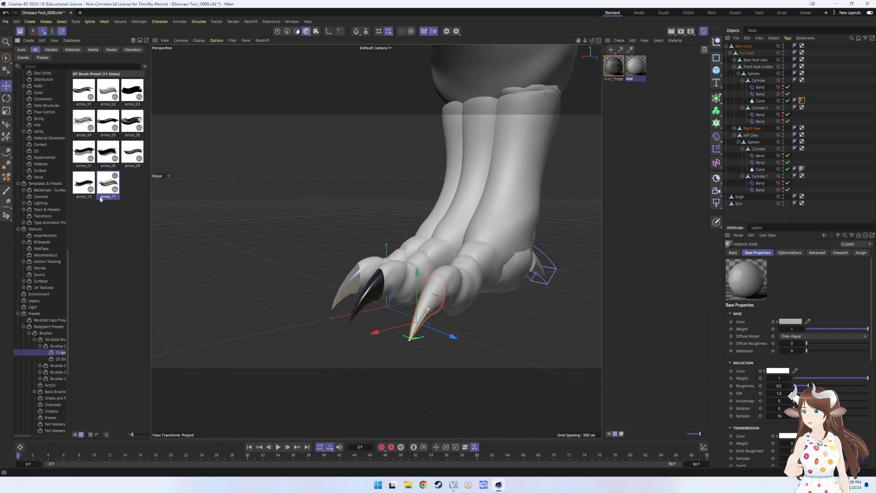
scroll(29, 355, "down", 3)
scroll(45, 344, "down", 3)
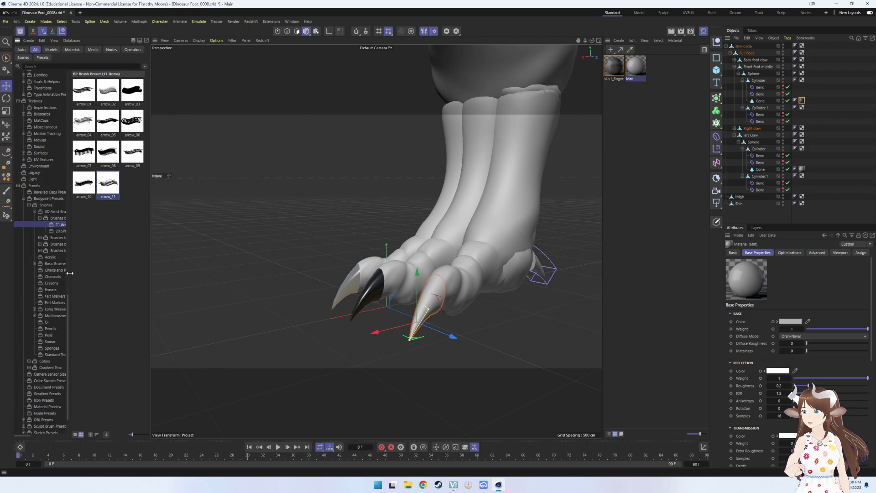
- Widen the folder tree, browse Crayon, Charcoal and Chalks and Pastels, then select Oil
left_click_drag(69, 274, 85, 278)
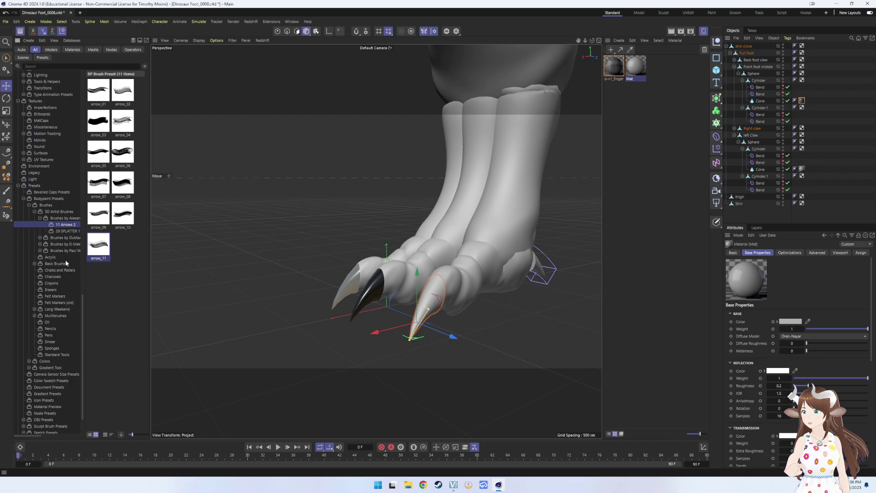
left_click(46, 283)
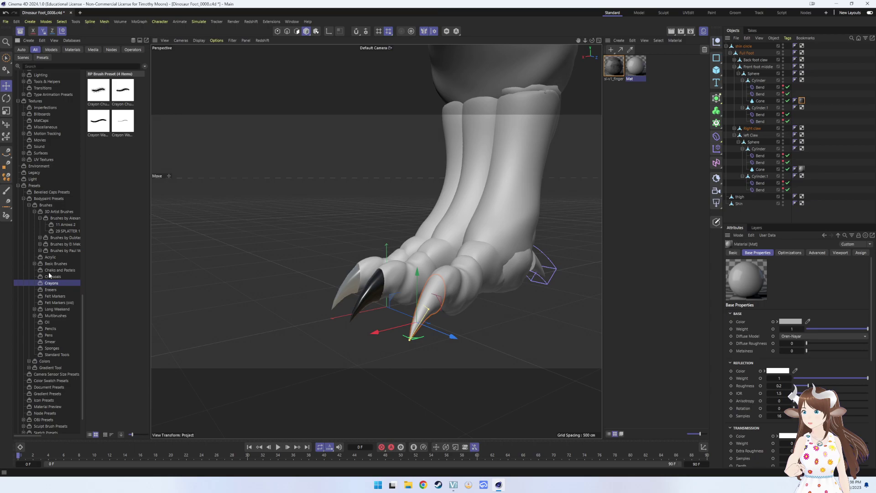
left_click(52, 277)
left_click(59, 270)
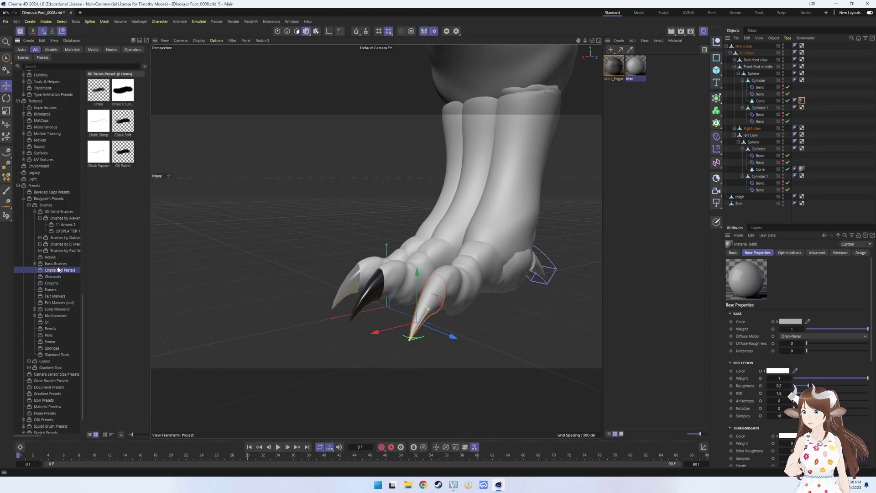
left_click(46, 323)
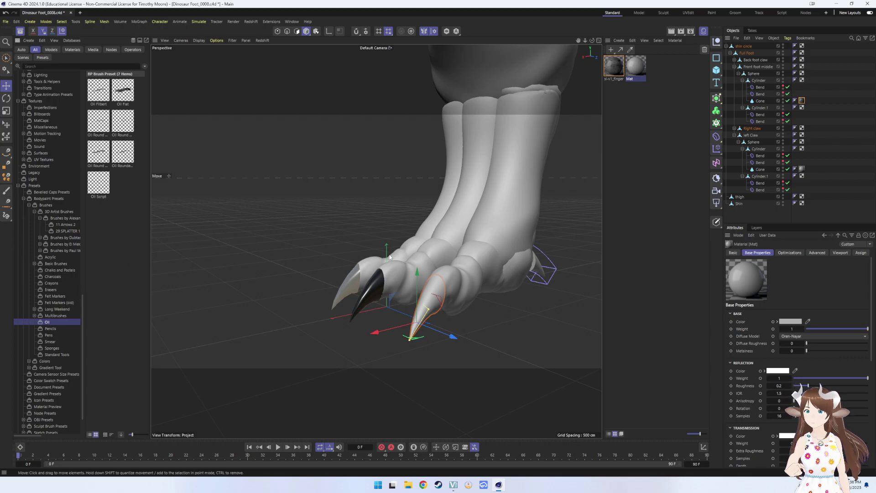
- Undo the accidental move of the claw cone out of the toe
left_click_drag(393, 283, 423, 271)
key("ctrl+z")
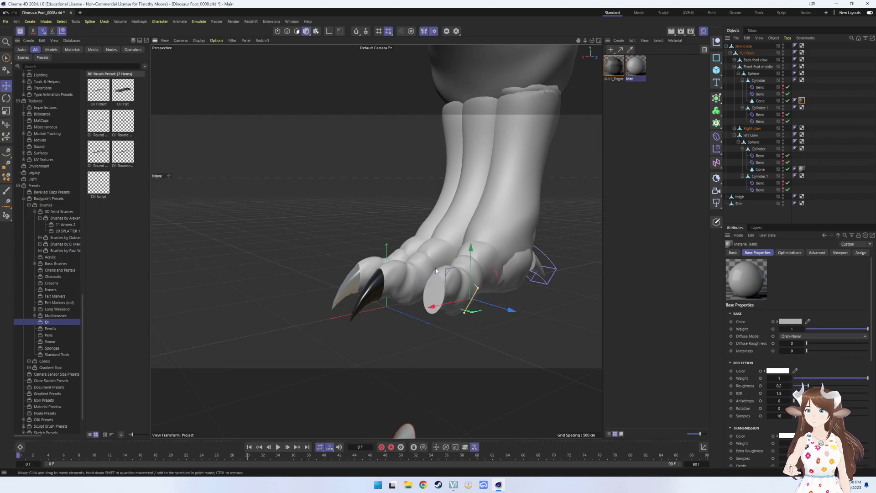
key("ctrl+z")
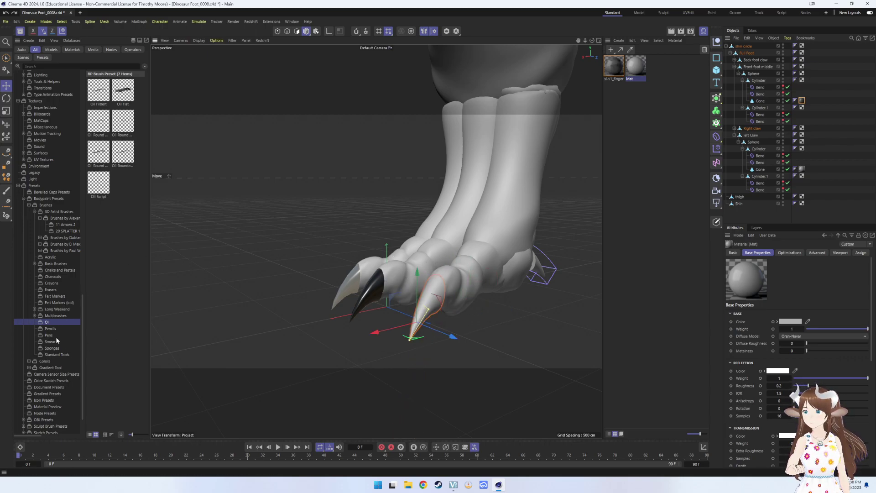
- Open Bodypaint Colors > Dosch Texture Colors and pick the Nature 1 swatch
left_click(40, 361)
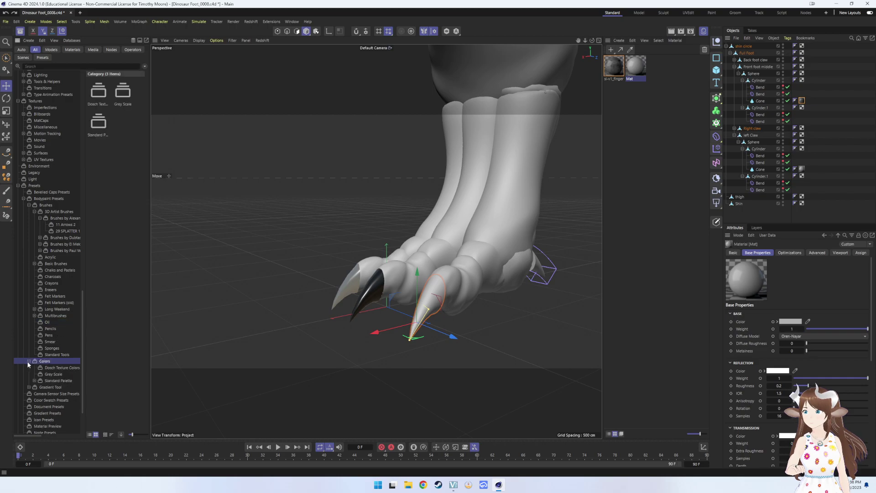
left_click(28, 361)
left_click(49, 367)
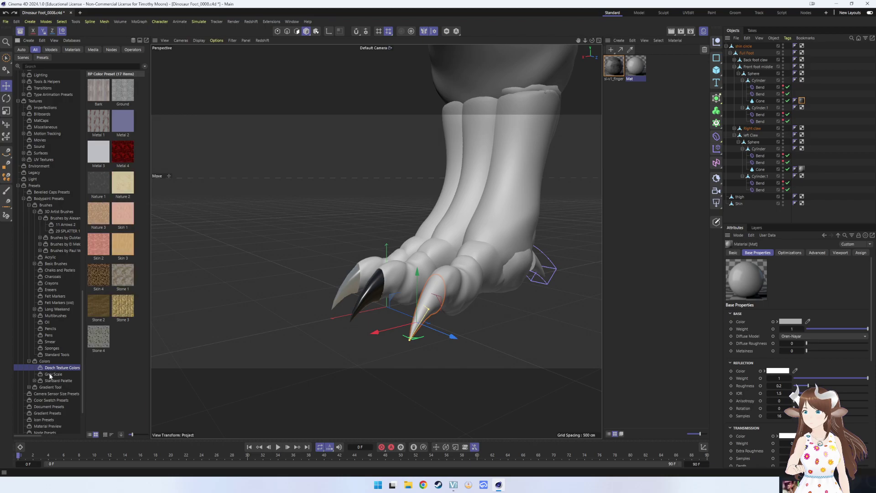
left_click(101, 184)
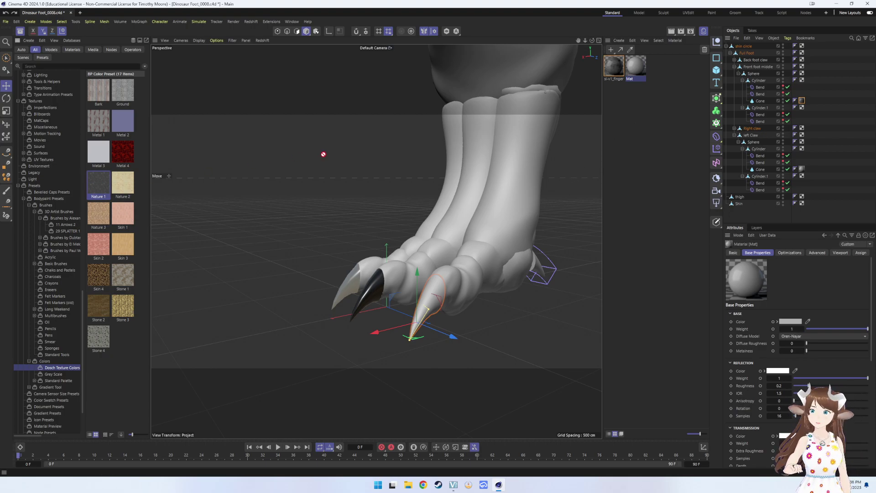
scroll(428, 179, "down", 2)
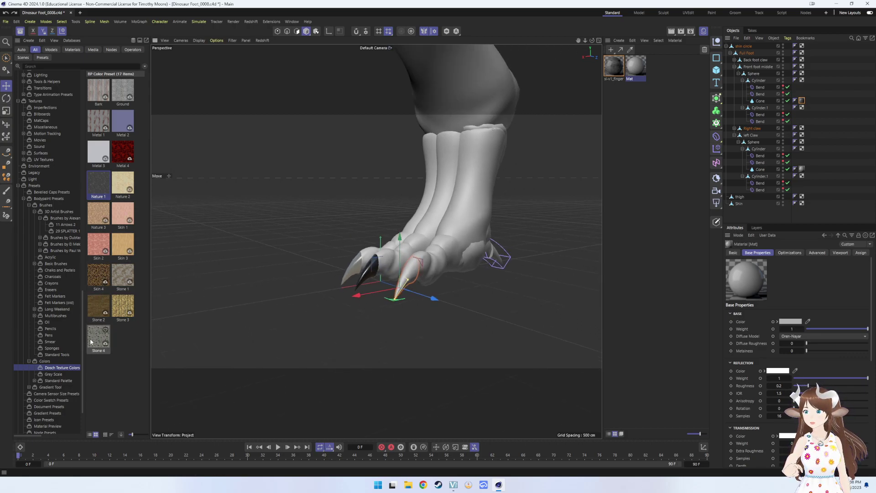
- Browse Grey Scale, Gradient Tool and Standard Palette colours, then double-click Nature 1 to create Mat.1
left_click(49, 374)
left_click(29, 387)
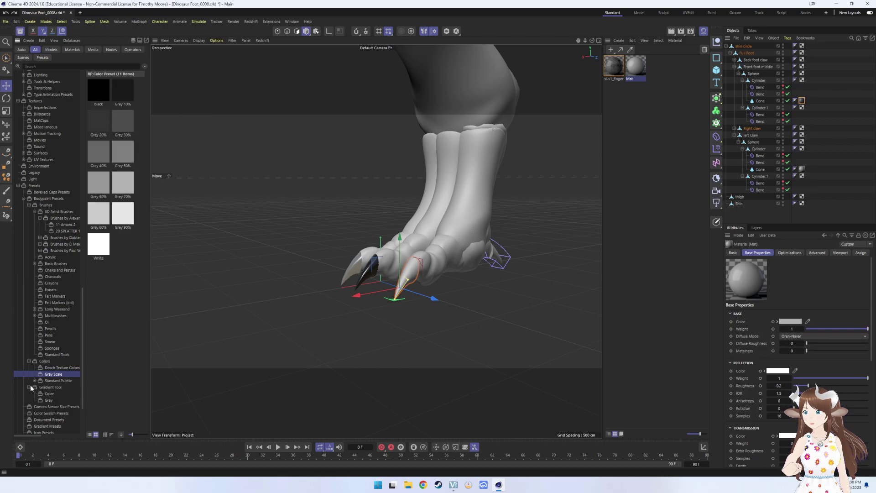
left_click(34, 381)
left_click(56, 387)
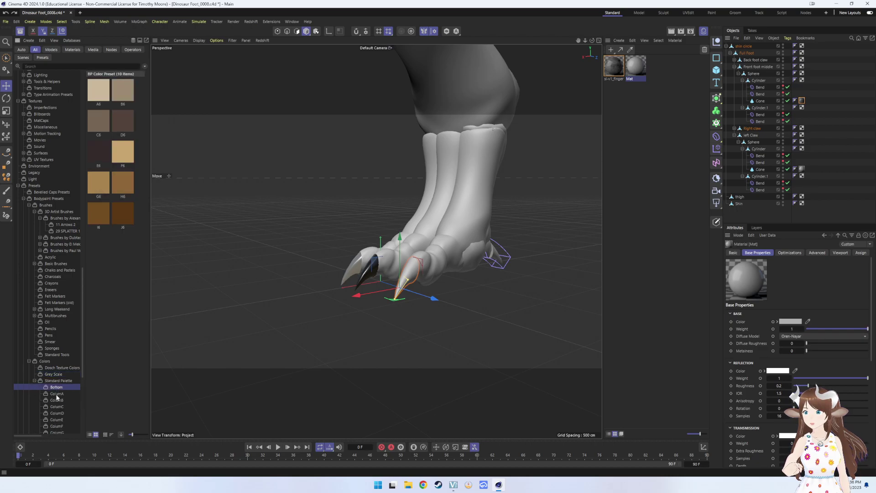
left_click(55, 401)
left_click(47, 361)
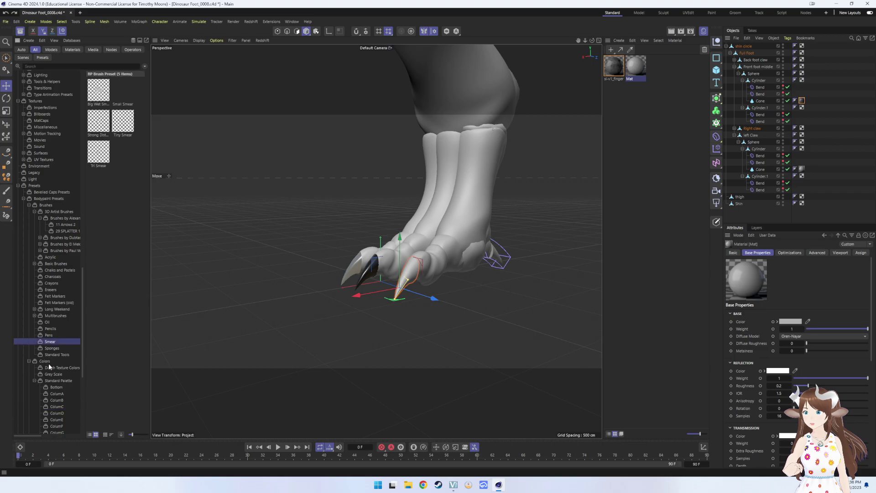
left_click(55, 373)
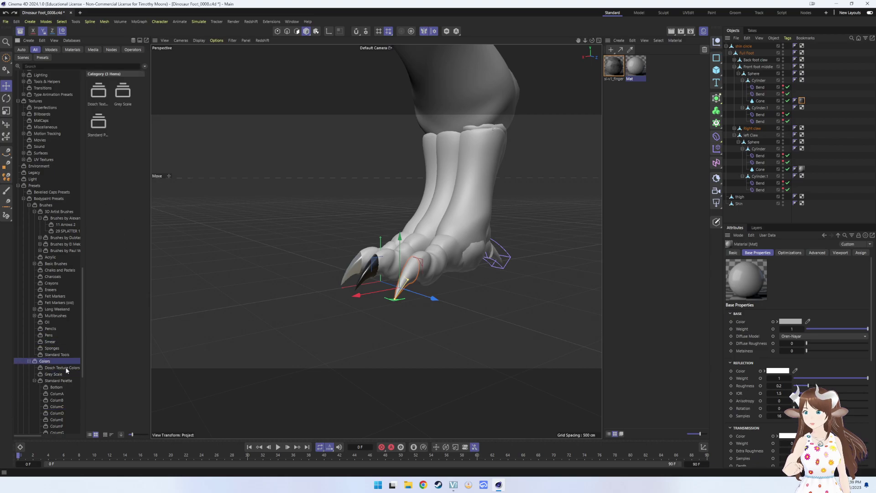
left_click(64, 368)
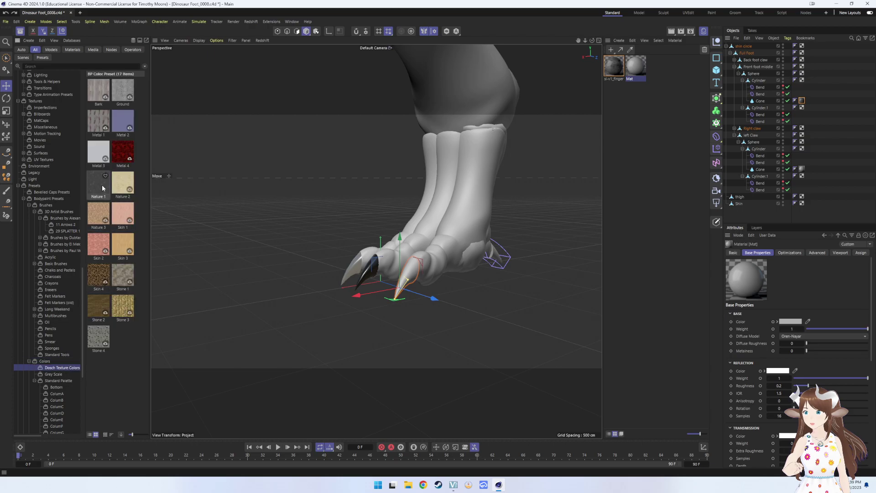
double_click(640, 104)
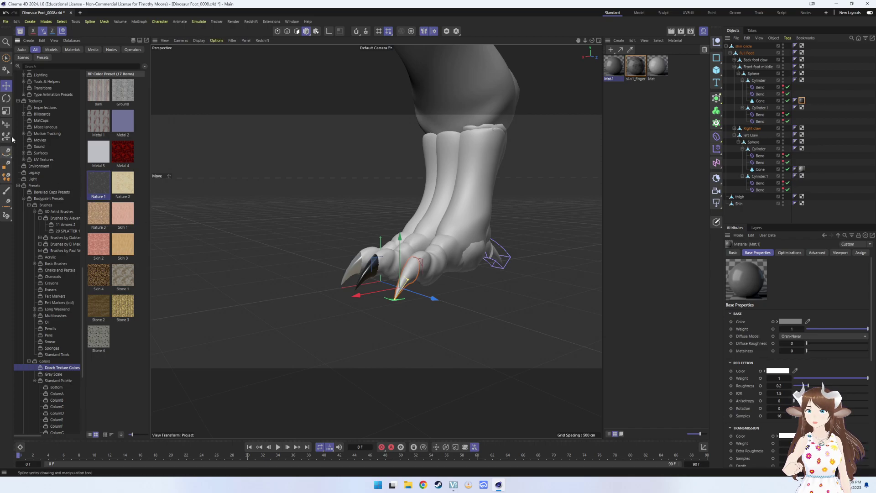
mouse_move(97, 275)
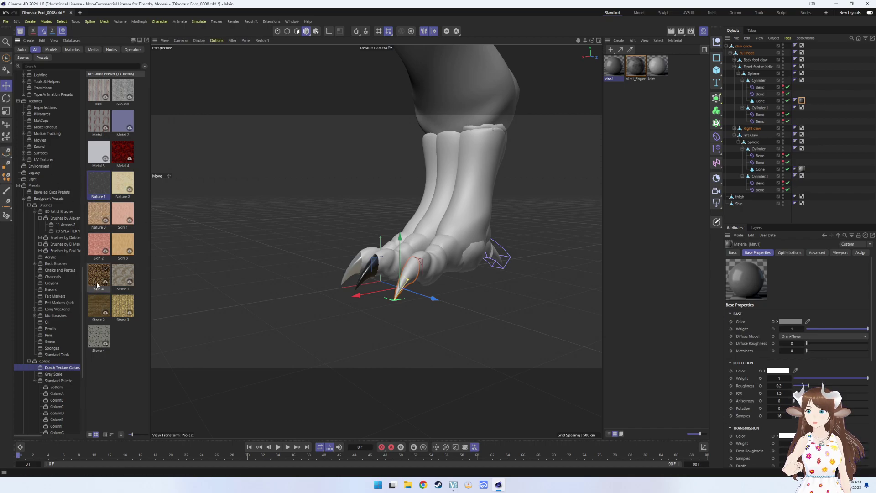
left_click(97, 286)
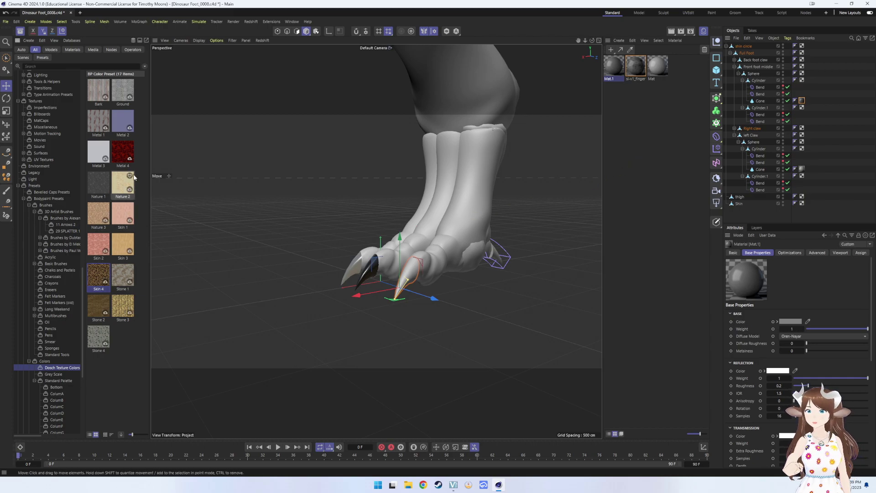
left_click(123, 122)
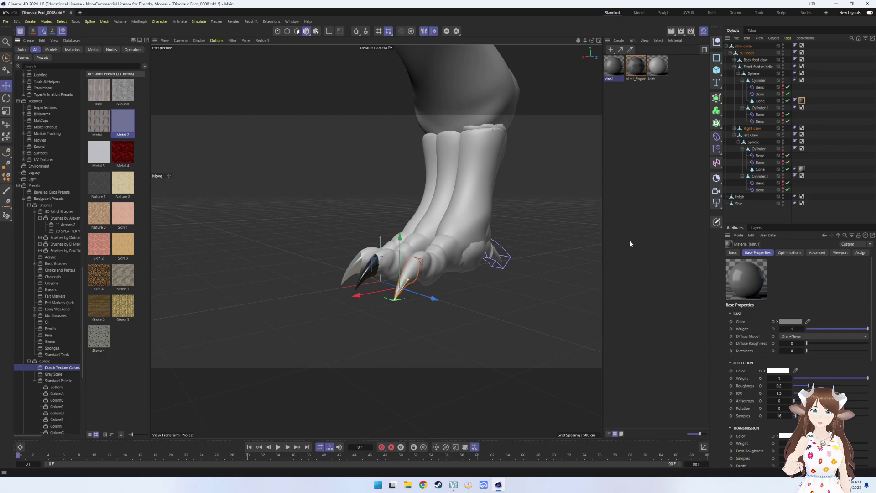
left_click(98, 183)
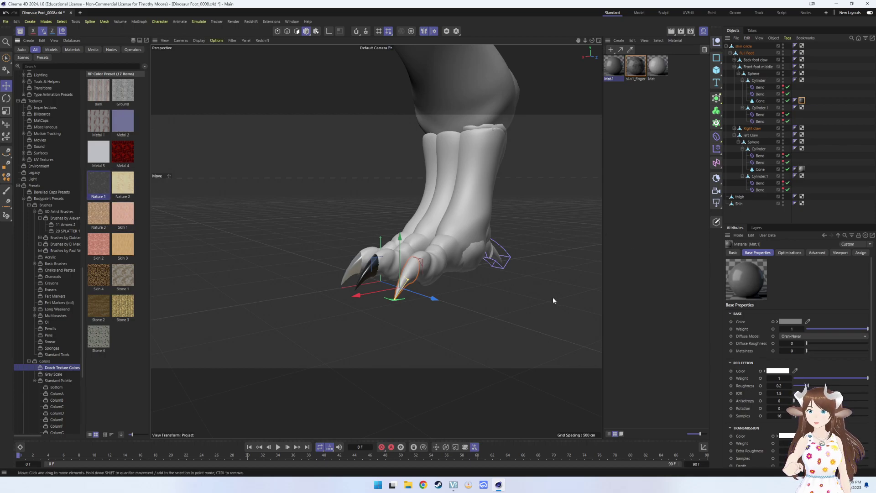
left_click(775, 321)
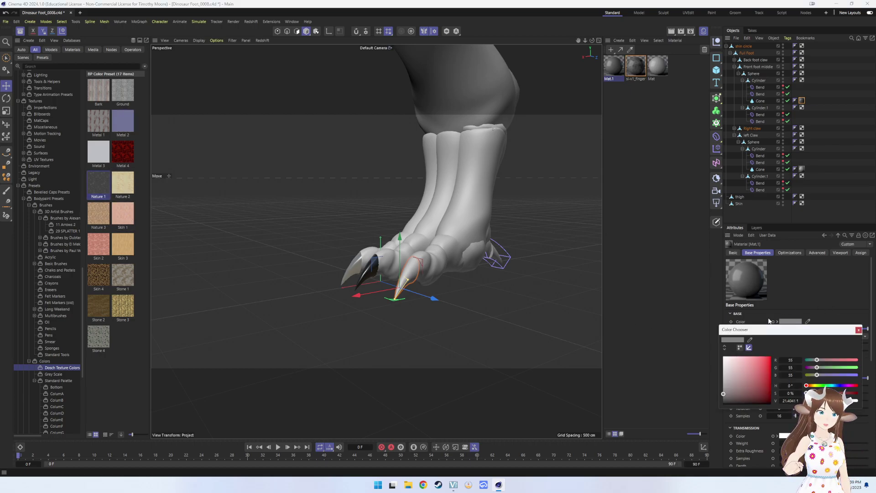
left_click(774, 322)
right_click(774, 321)
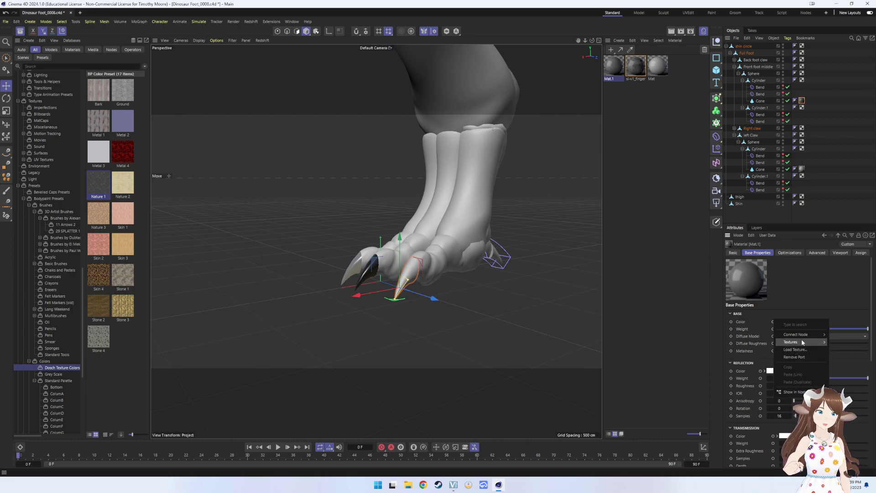
mouse_move(796, 334)
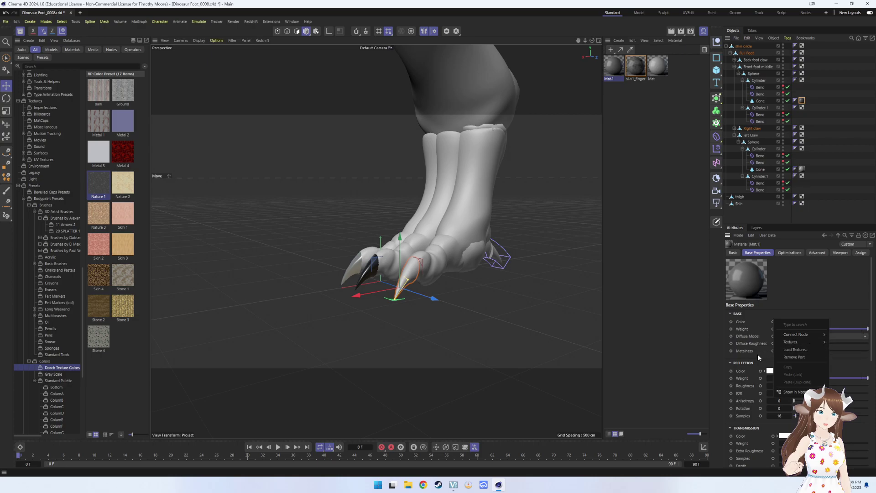
left_click(756, 356)
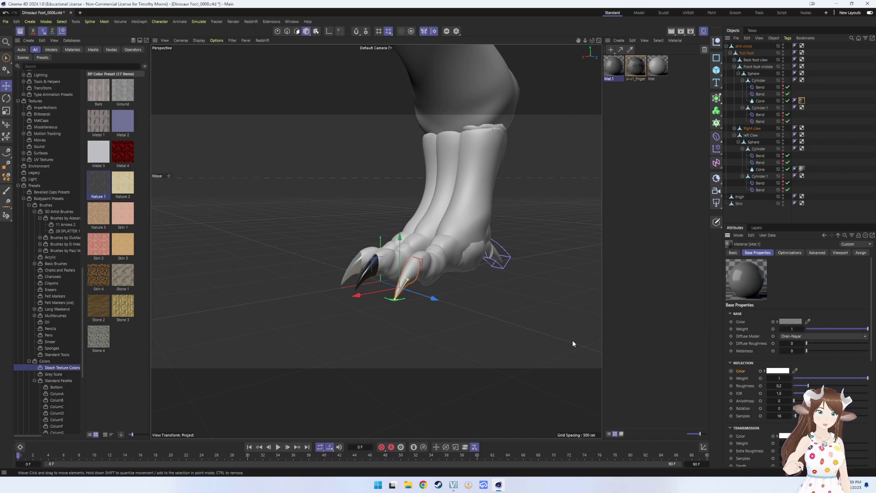
- Select the left claw's cone, show the Mat material's settings, and zoom in on the claws
mouse_move(395, 301)
left_mouse_down("alt")
mouse_move(478, 301)
mouse_move(446, 323)
left_mouse_up("alt")
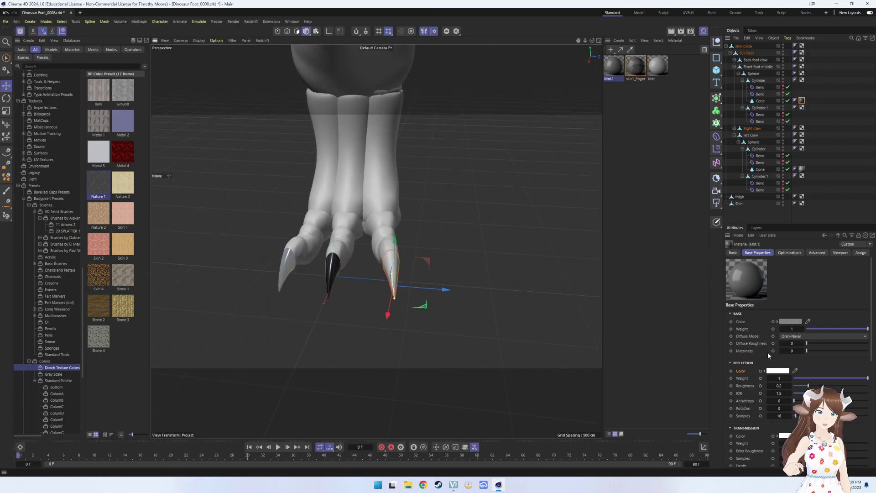
scroll(781, 369, "down", 5)
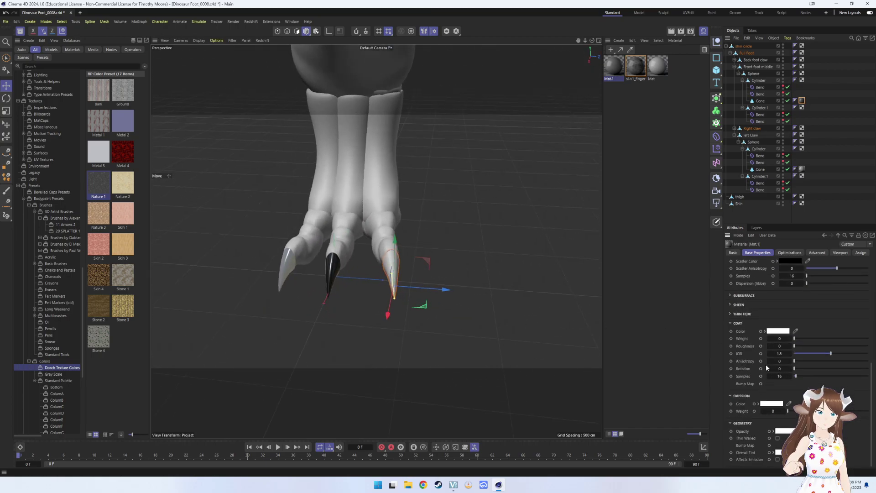
left_click(288, 268)
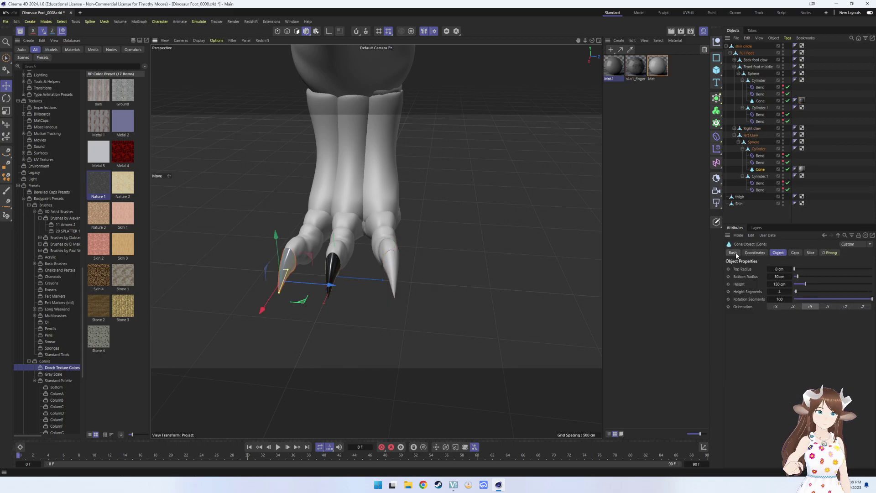
left_click(665, 68)
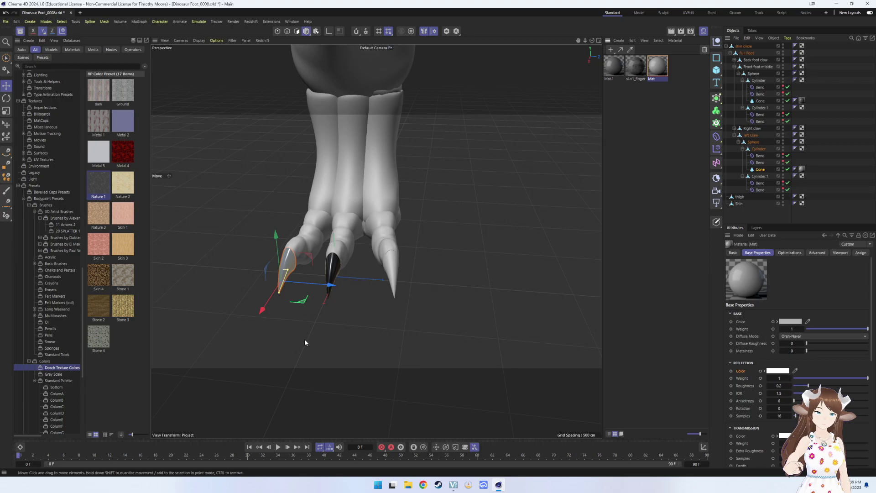
scroll(303, 342, "up", 2)
scroll(315, 310, "up", 3)
scroll(322, 282, "up", 3)
scroll(322, 282, "down", 1)
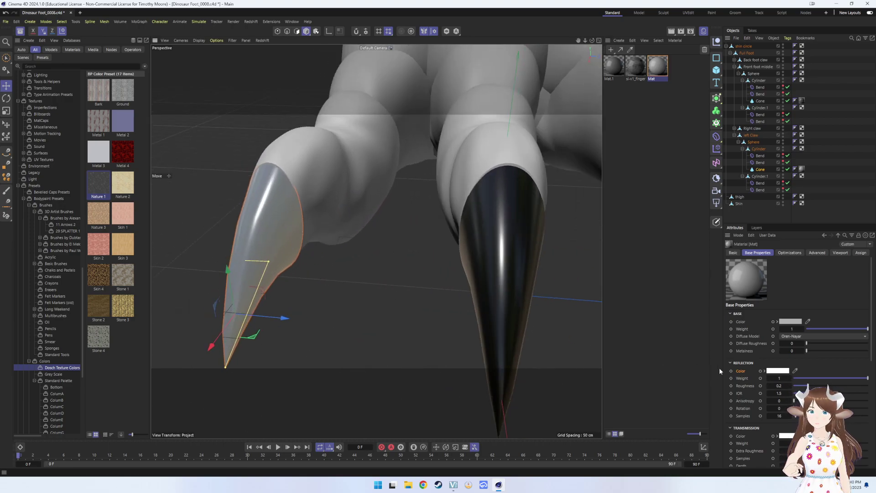
- Set Mat's reflection roughness to about 0.358 and review its Emission and Geometry sections
mouse_move(808, 386)
left_mouse_down()
mouse_move(857, 386)
mouse_move(816, 386)
left_mouse_up()
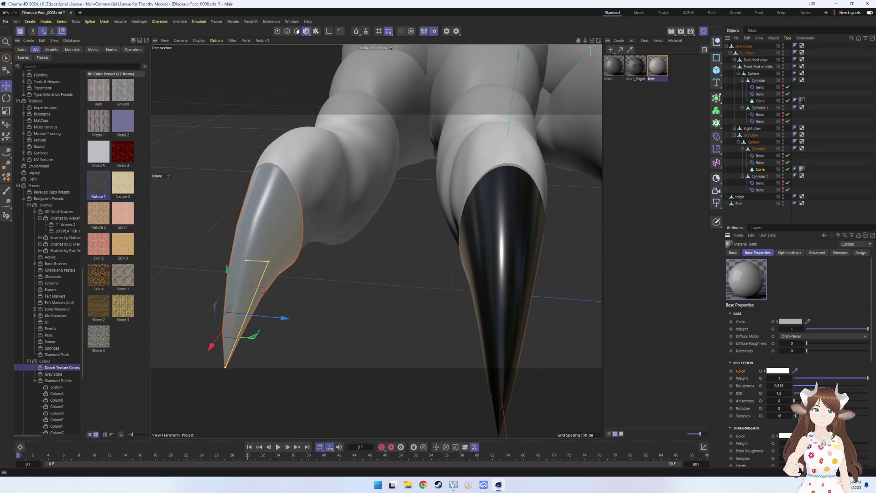
left_click_drag(817, 387, 820, 386)
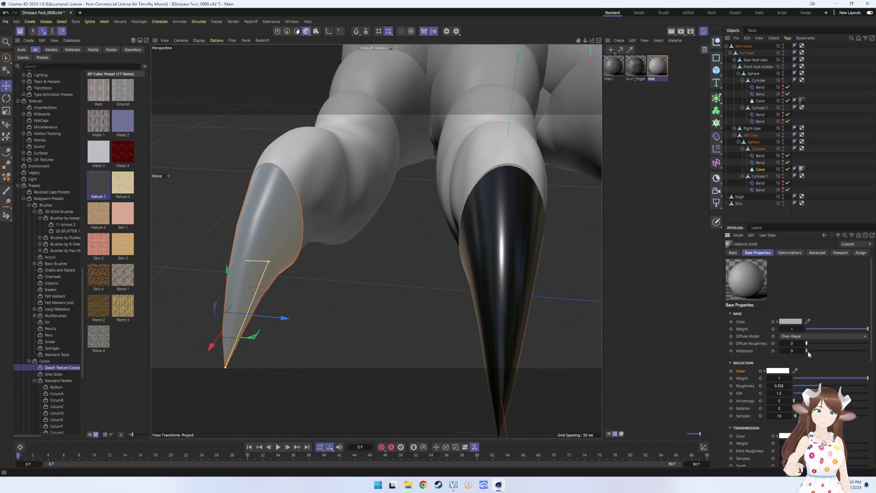
scroll(810, 358, "down", 6)
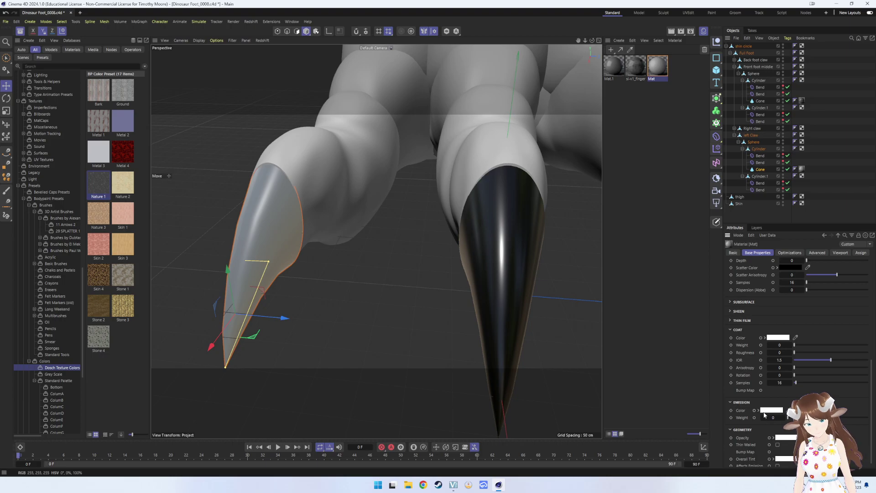
left_click(759, 410)
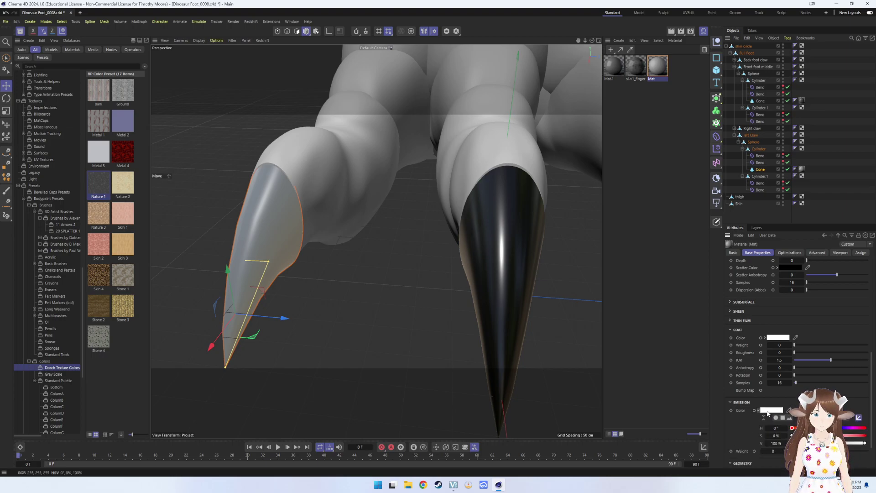
scroll(748, 420, "down", 2)
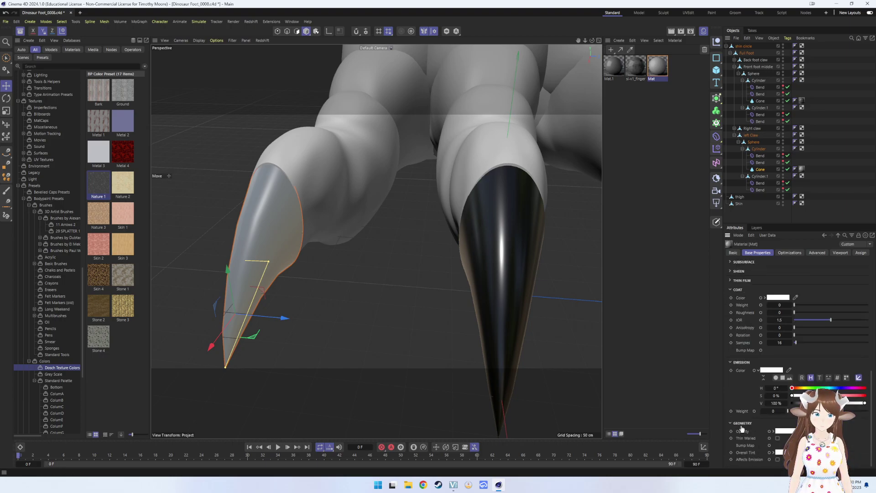
left_click(731, 424)
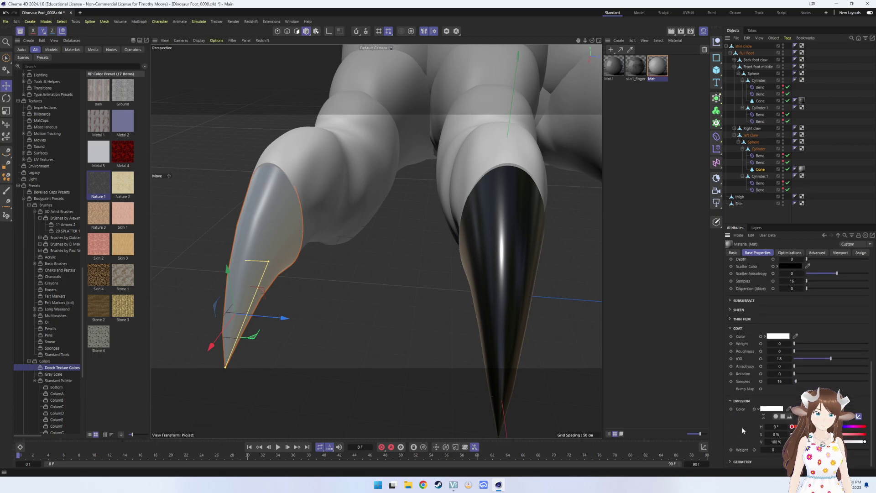
- Compare the fingerprints and Mat.1 materials' settings, then return to Mat
left_click(646, 75)
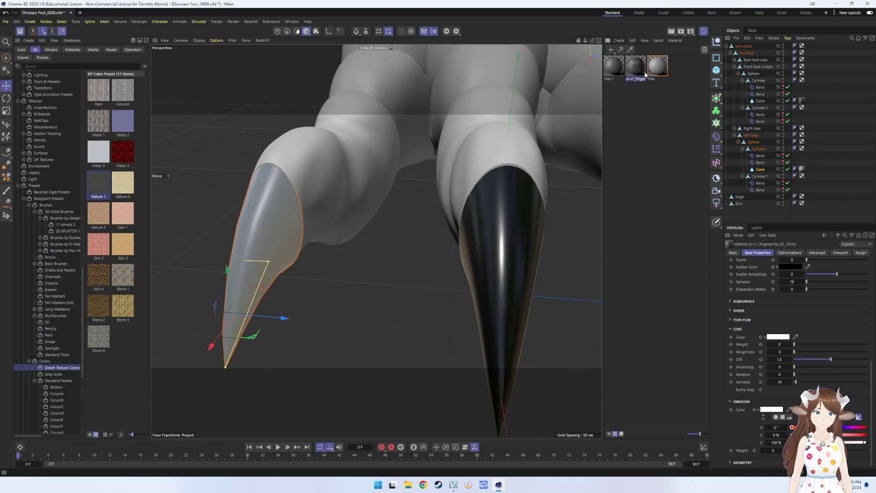
left_click(784, 254)
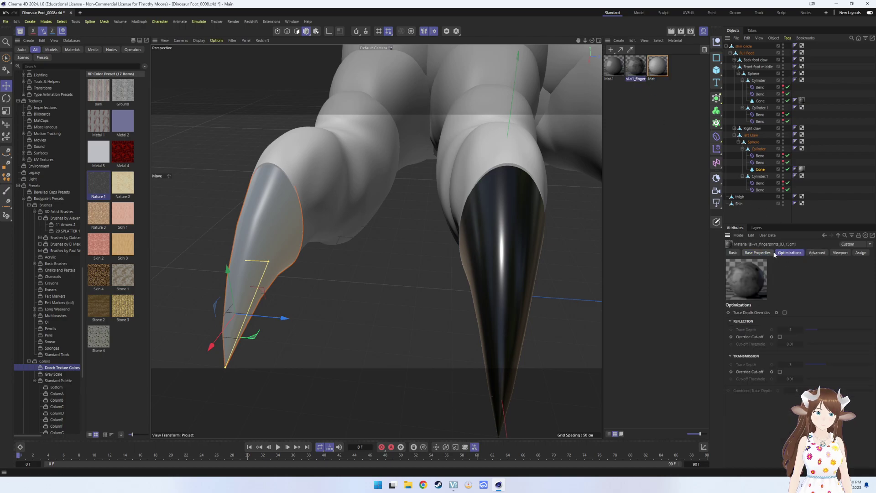
left_click(738, 253)
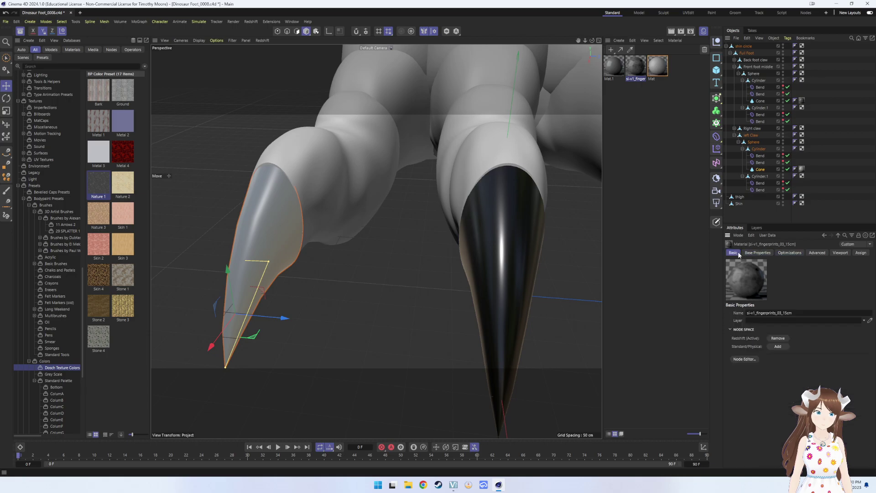
left_click(625, 278)
left_click(656, 64)
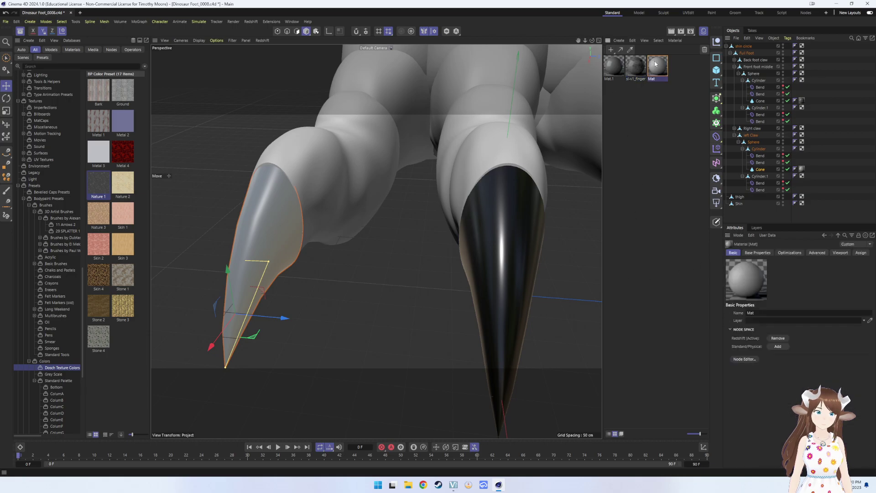
left_click(622, 70)
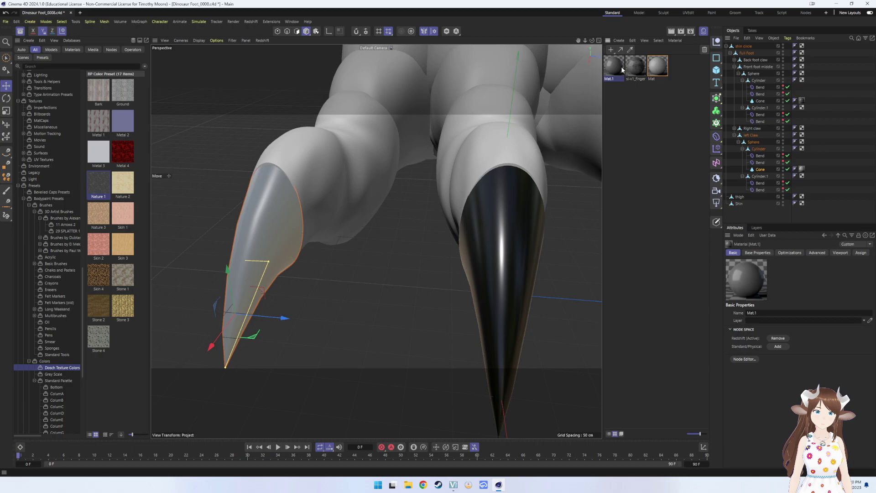
left_click(659, 77)
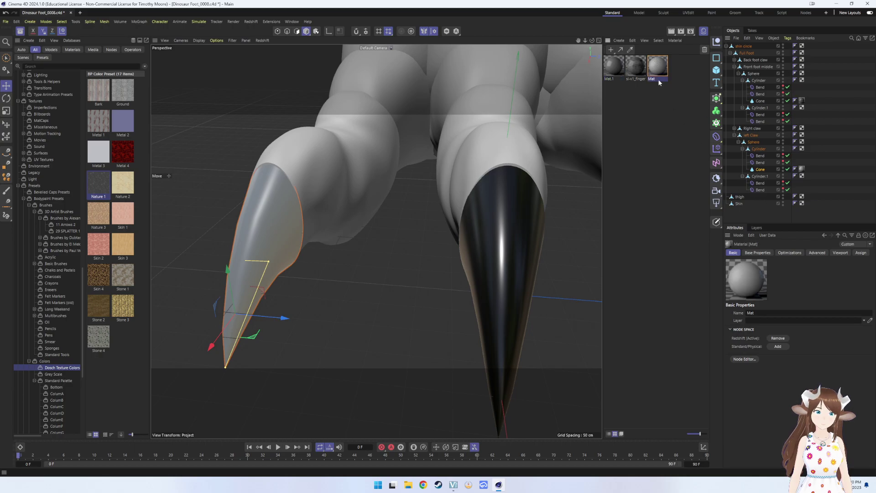
left_click(752, 256)
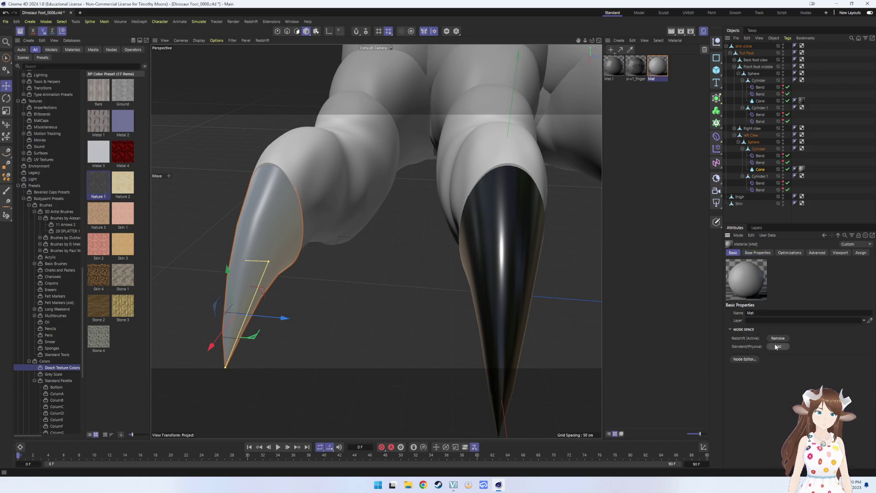
- Try d'Eon Lambertian Spheres, revert the diffuse model to Oren-Nayar, and set reflection weight 0.477
left_click(758, 253)
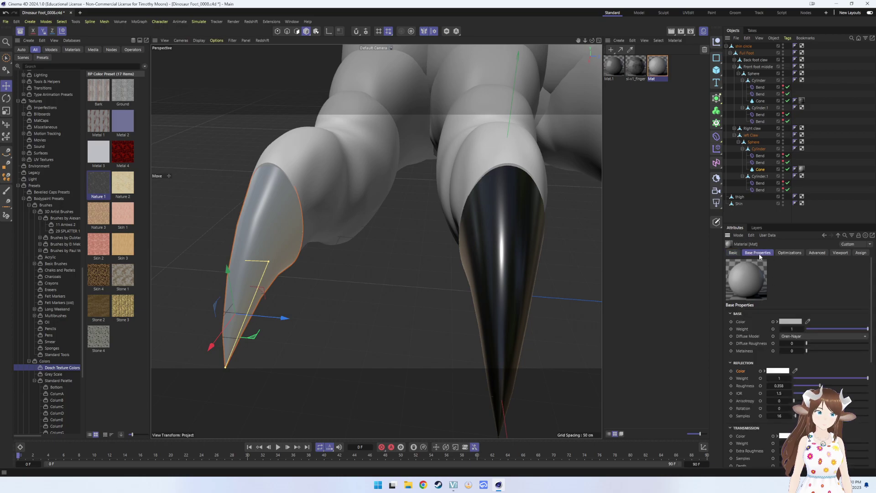
scroll(811, 318, "down", 3)
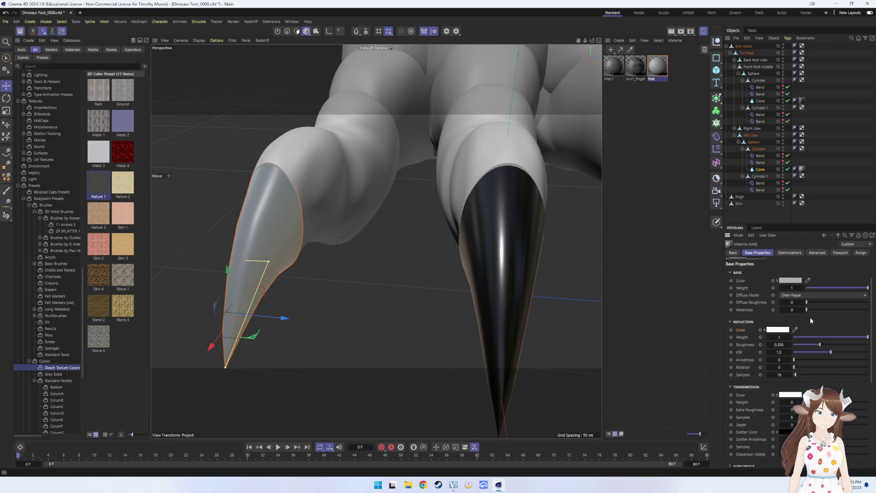
left_click(817, 295)
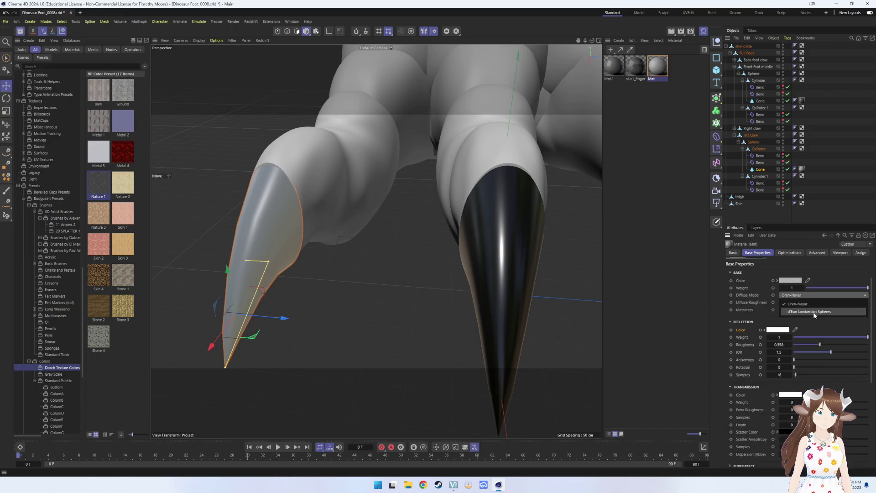
left_click(814, 312)
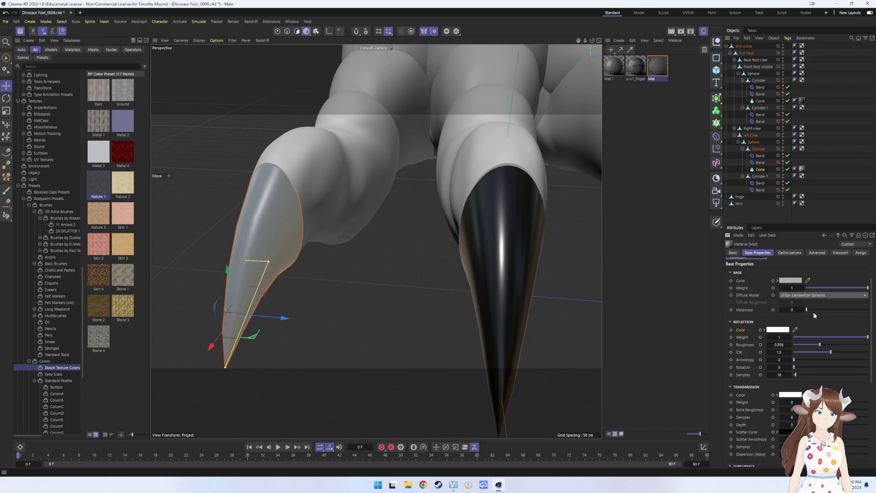
left_click(814, 295)
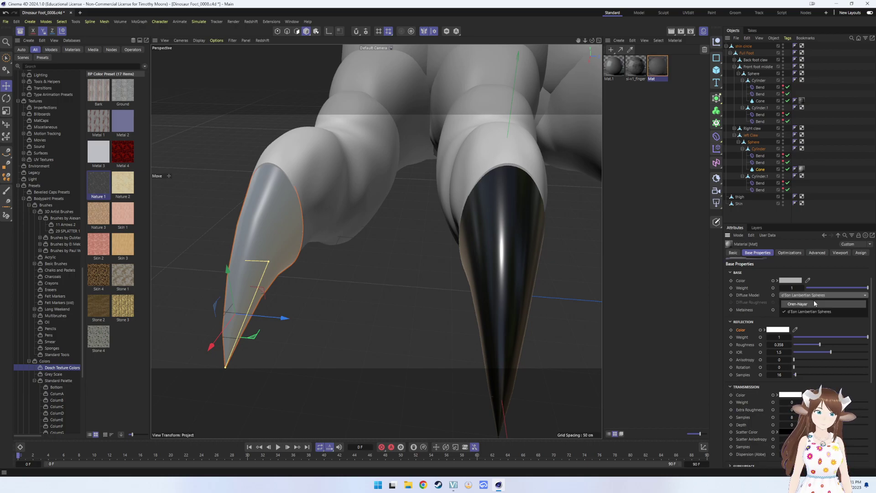
left_click(814, 303)
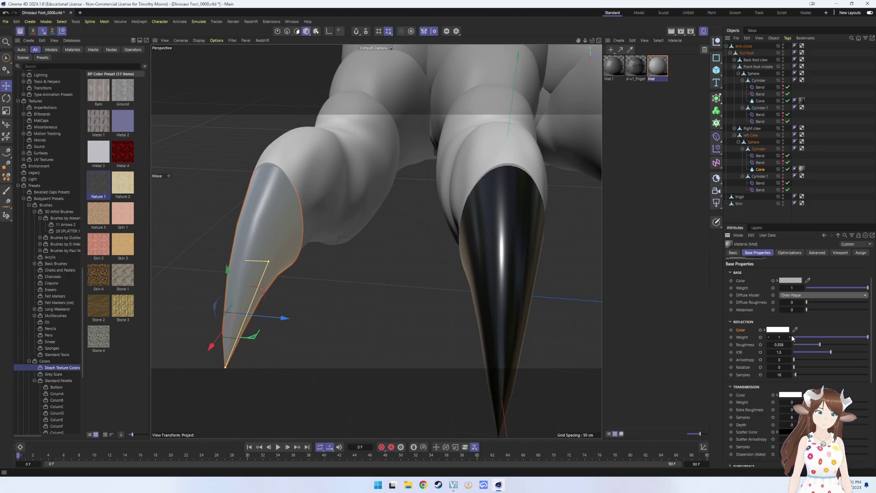
mouse_move(869, 337)
left_mouse_down()
mouse_move(812, 337)
mouse_move(832, 328)
left_mouse_up()
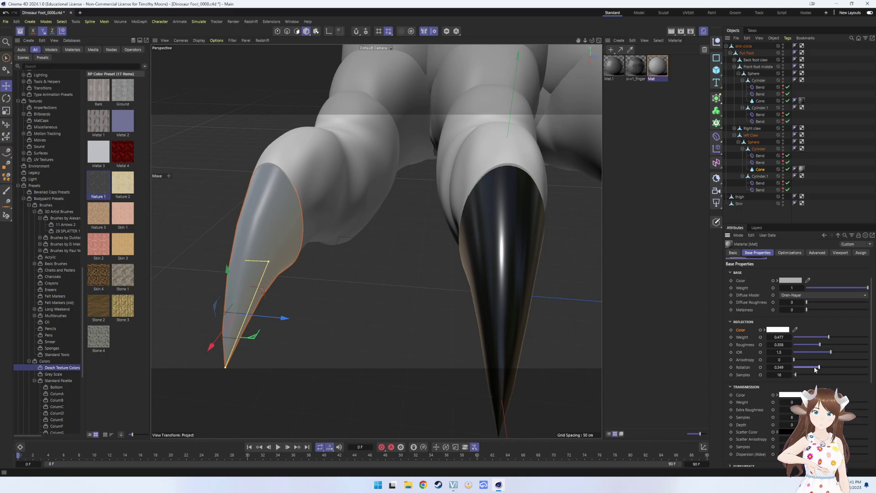
mouse_move(795, 367)
left_mouse_down()
mouse_move(817, 368)
mouse_move(769, 369)
mouse_move(820, 374)
mouse_move(792, 375)
left_mouse_up()
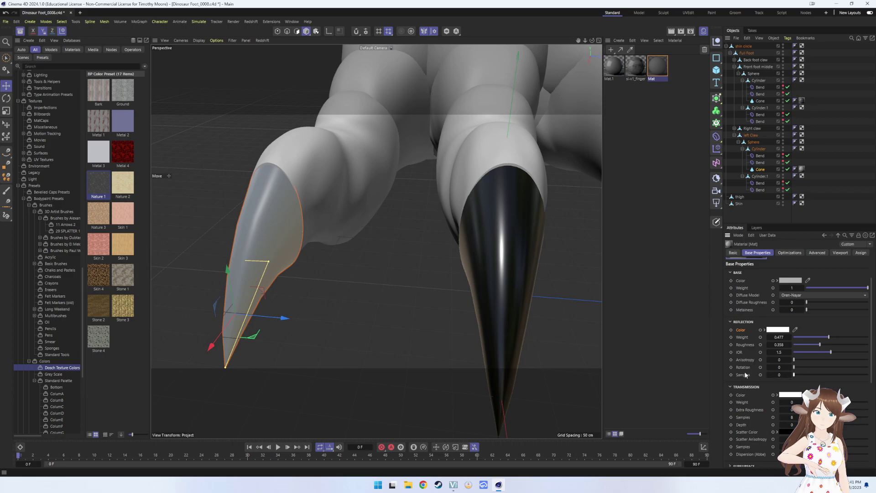
- Undo the reflection samples and weight changes, returning reflection samples to 16
key("ctrl+z")
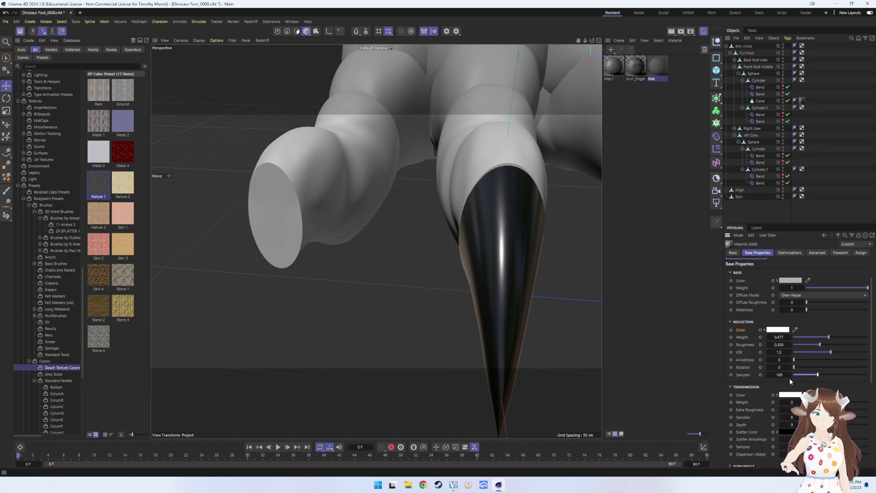
left_click(795, 375)
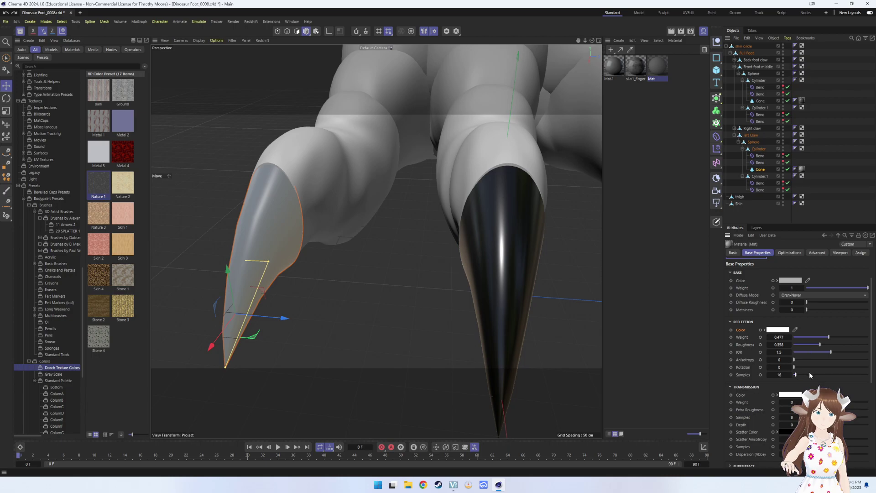
scroll(810, 375, "down", 2)
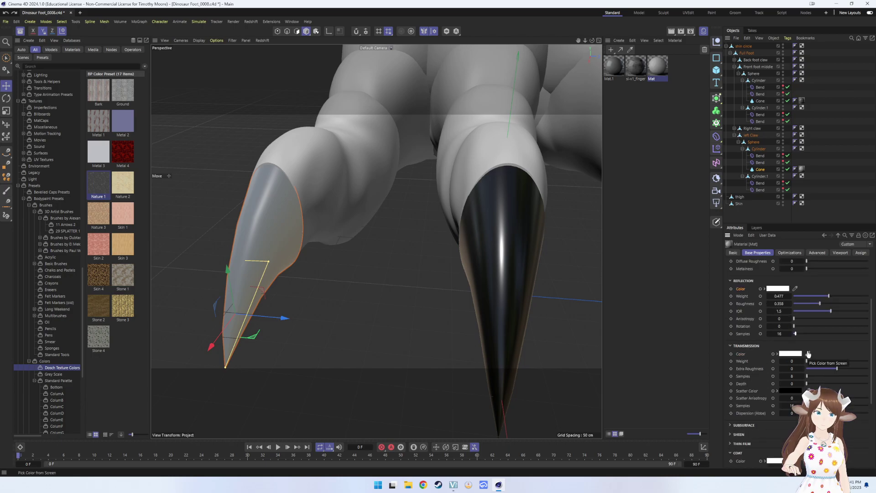
key("ctrl+z")
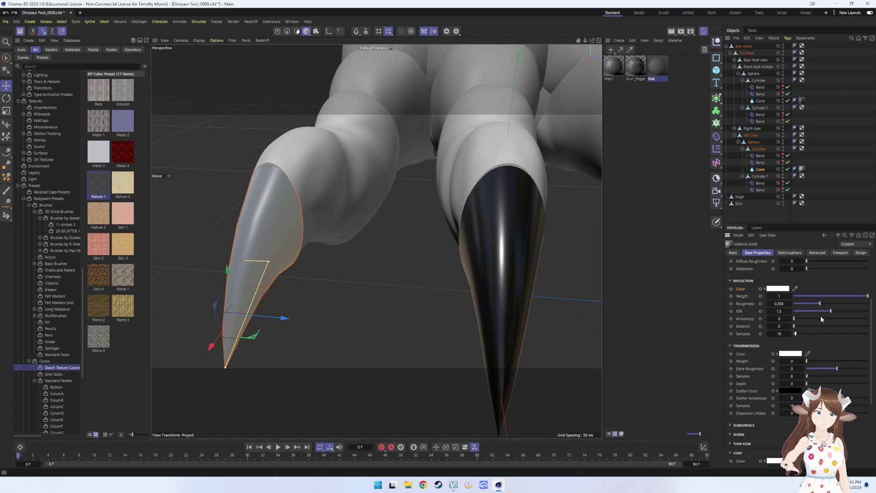
key("ctrl+z")
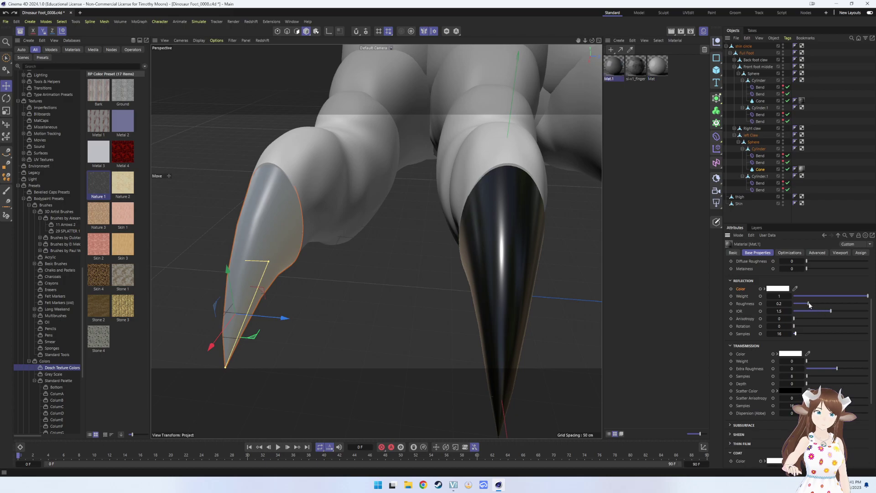
- Give Mat.1 reflection roughness 0.483 and weight 0.751, keeping IOR at 1.5
mouse_move(810, 303)
left_mouse_down()
mouse_move(862, 315)
mouse_move(837, 312)
left_mouse_up()
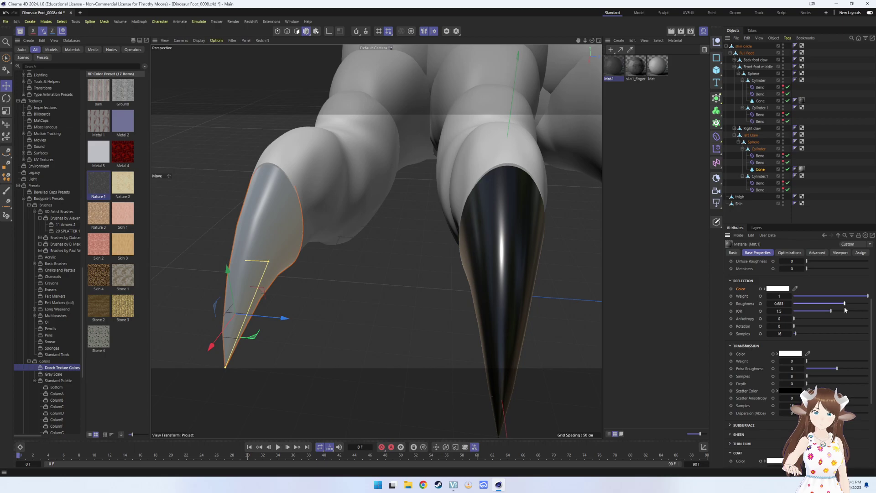
mouse_move(866, 296)
left_mouse_down()
mouse_move(793, 297)
mouse_move(844, 301)
left_mouse_up()
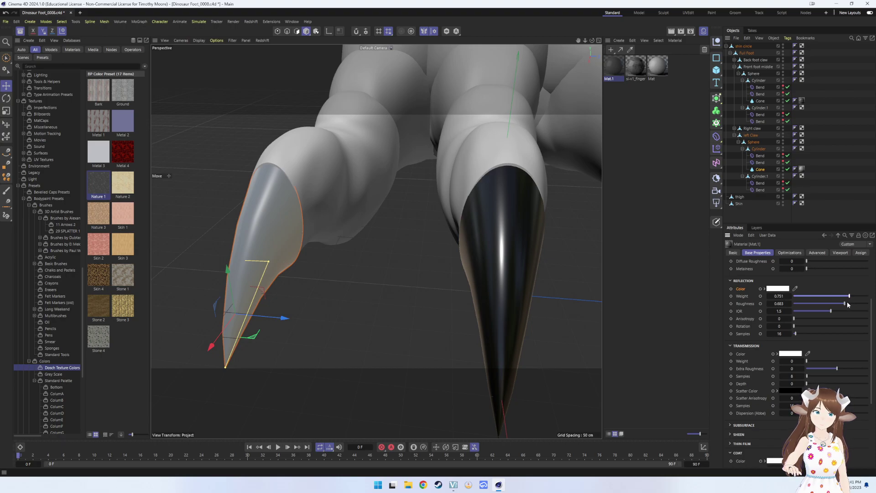
left_click_drag(831, 312, 852, 312)
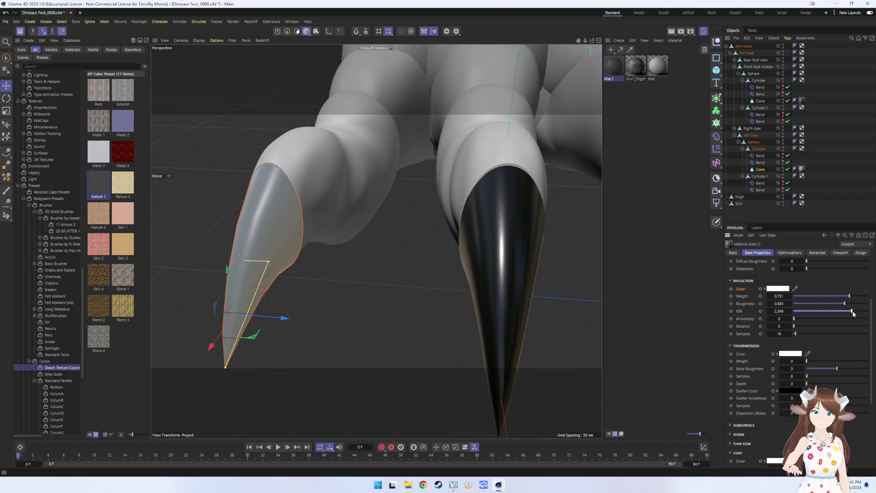
key("ctrl+z")
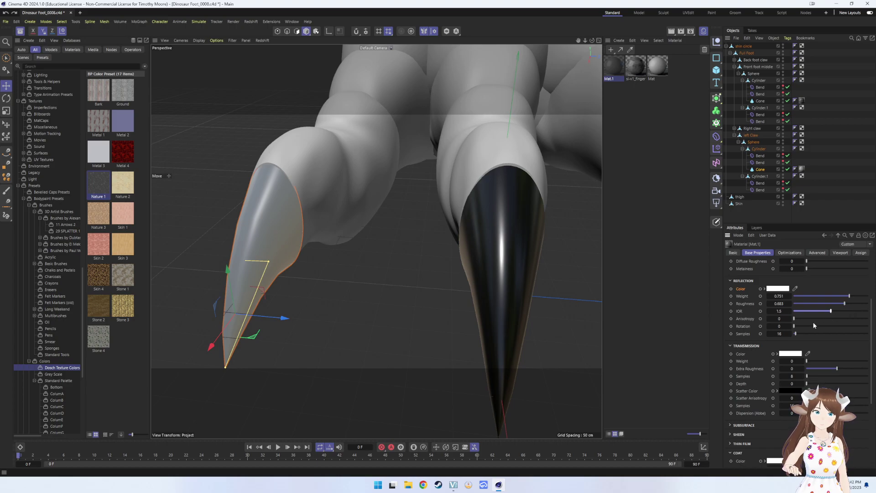
scroll(791, 352, "down", 1)
scroll(788, 356, "down", 1)
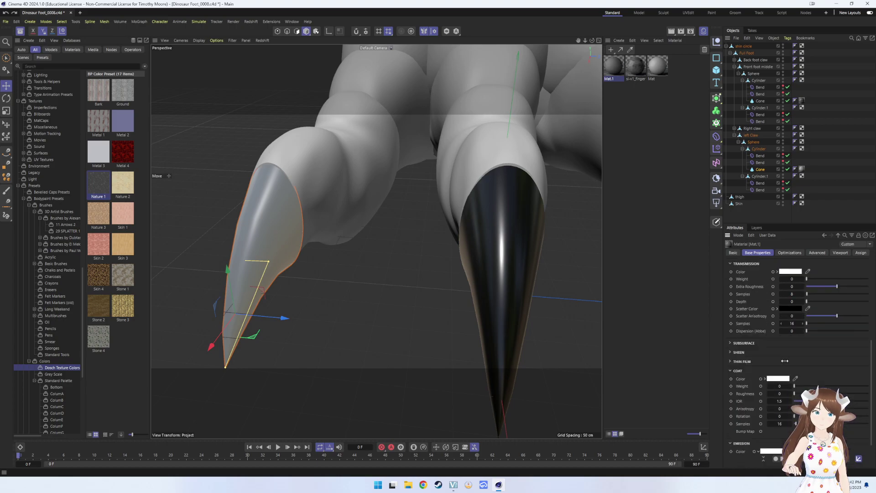
scroll(785, 360, "down", 2)
scroll(767, 365, "down", 2)
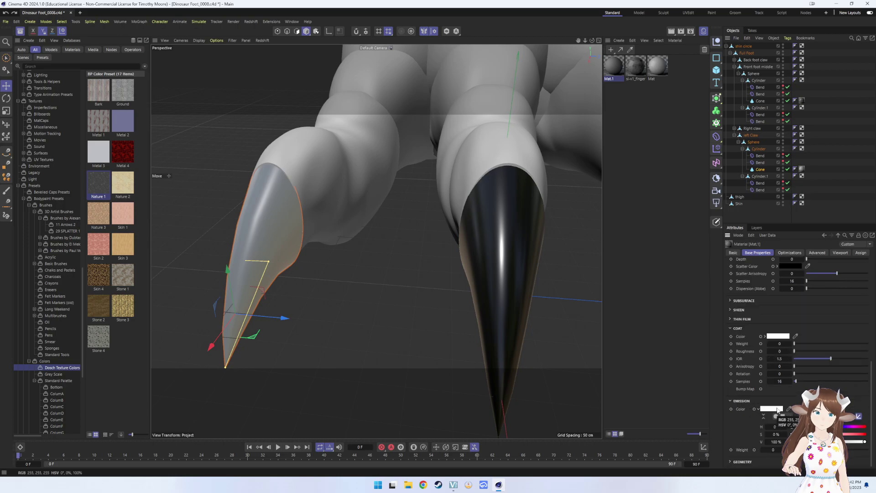
- Set Mat.1's emission to a near-black colour with the eyedropper, then select the right claw's cone
left_click(789, 409)
left_click(191, 206)
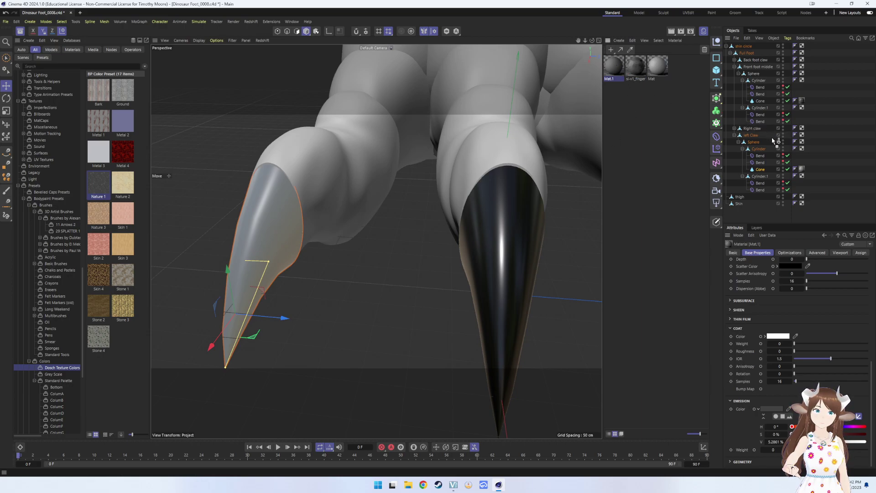
left_click_drag(614, 67, 610, 70)
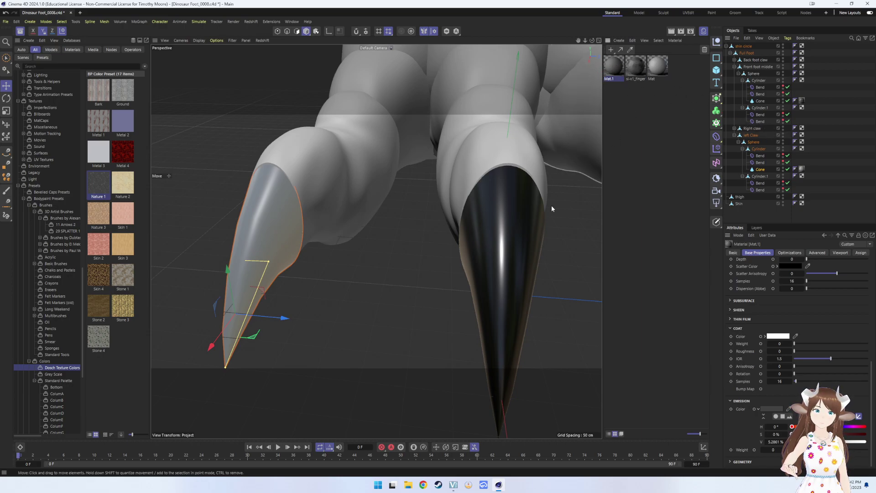
mouse_move(551, 206)
left_mouse_down("alt")
mouse_move(249, 231)
mouse_move(421, 260)
left_mouse_up("alt")
left_click(428, 258)
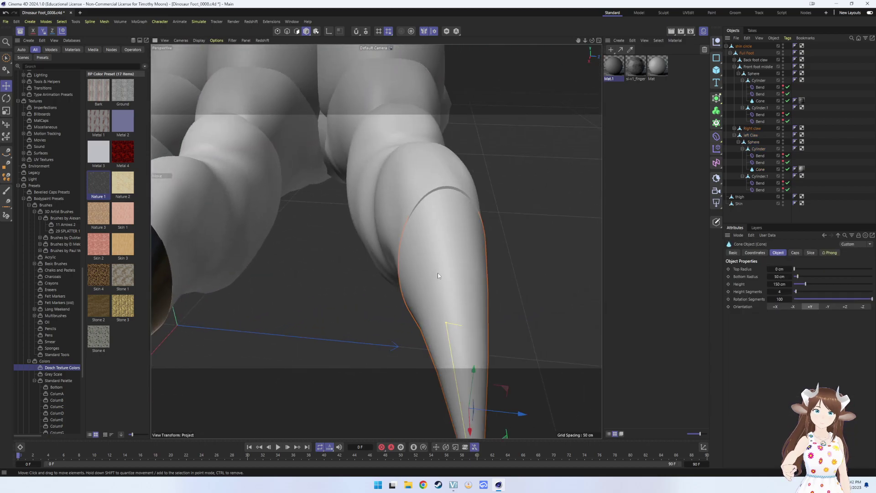
- Drag Mat.1 onto the Right claw's Cone, then zoom out and orbit to a side-on view
left_click(734, 128)
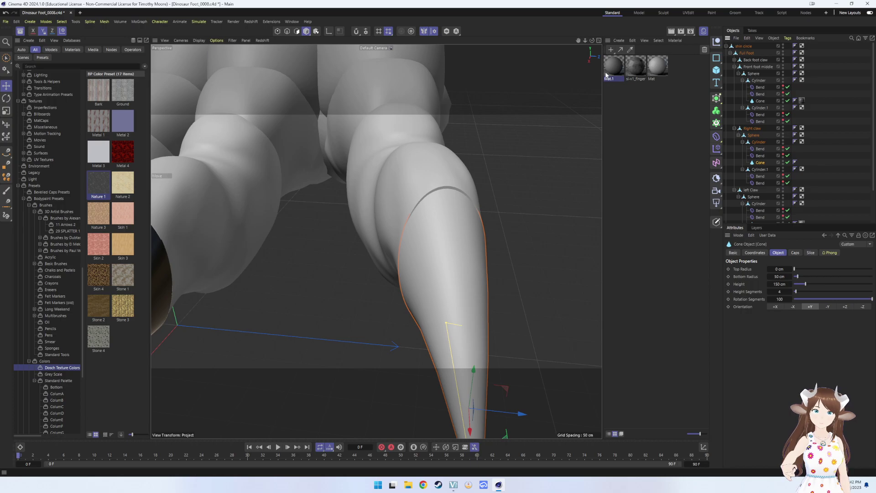
left_click_drag(613, 68, 436, 313)
scroll(436, 313, "down", 5)
mouse_move(486, 276)
left_mouse_down("alt")
mouse_move(455, 307)
mouse_move(376, 333)
mouse_move(325, 321)
mouse_move(345, 295)
mouse_move(402, 291)
mouse_move(459, 311)
mouse_move(521, 292)
mouse_move(482, 319)
mouse_move(385, 319)
left_mouse_up("alt")
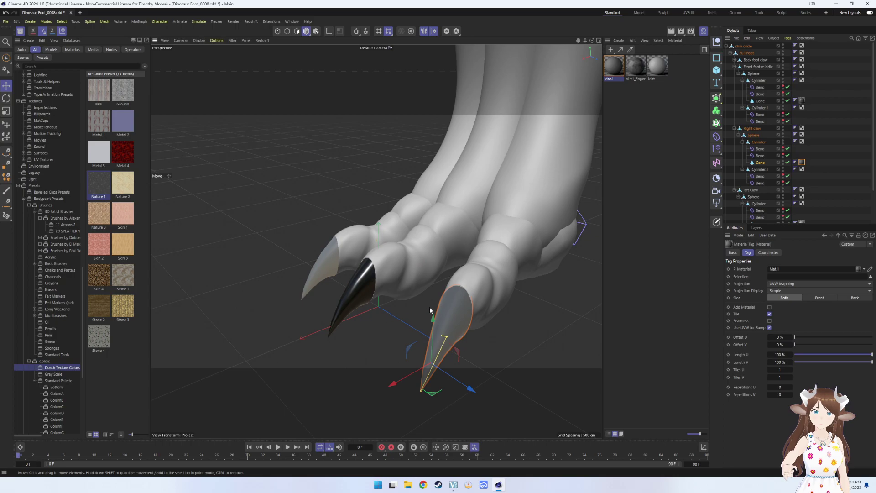
mouse_move(380, 347)
left_mouse_down("alt")
mouse_move(463, 329)
mouse_move(357, 345)
mouse_move(364, 316)
left_mouse_up("alt")
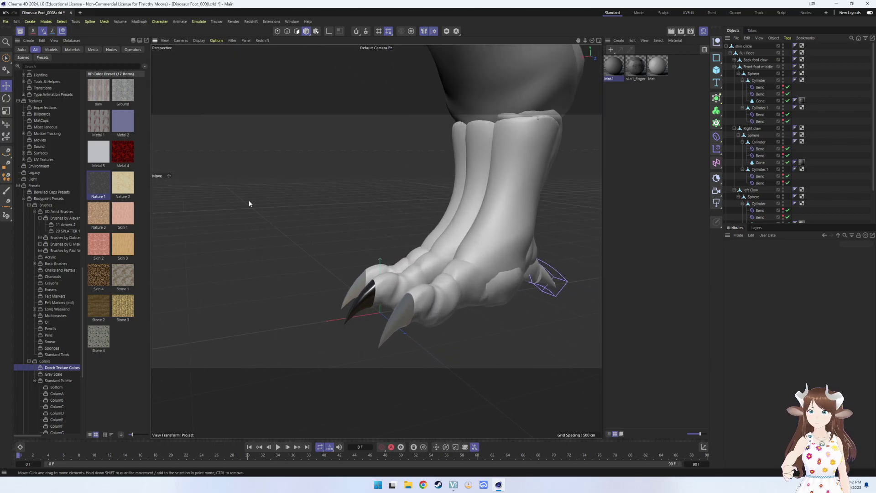
mouse_move(98, 184)
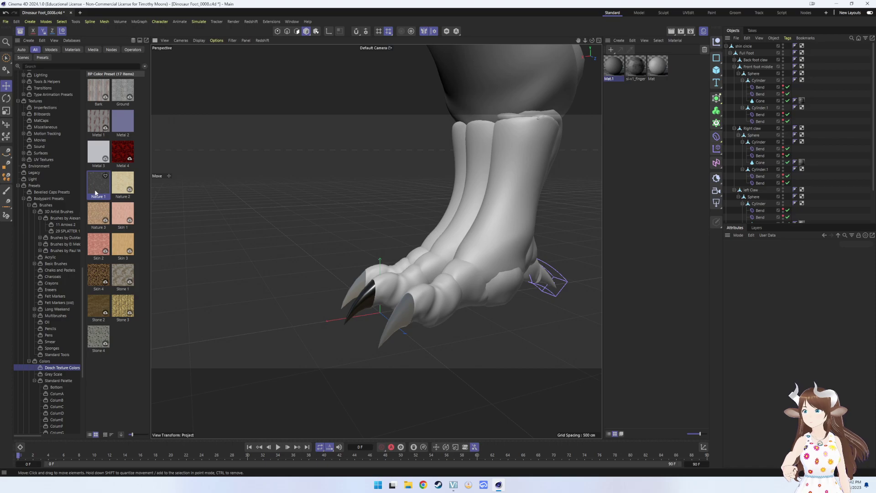
- Toggle Nature 1 as a favourite and back, then scroll to the top of the assets
left_click(105, 176)
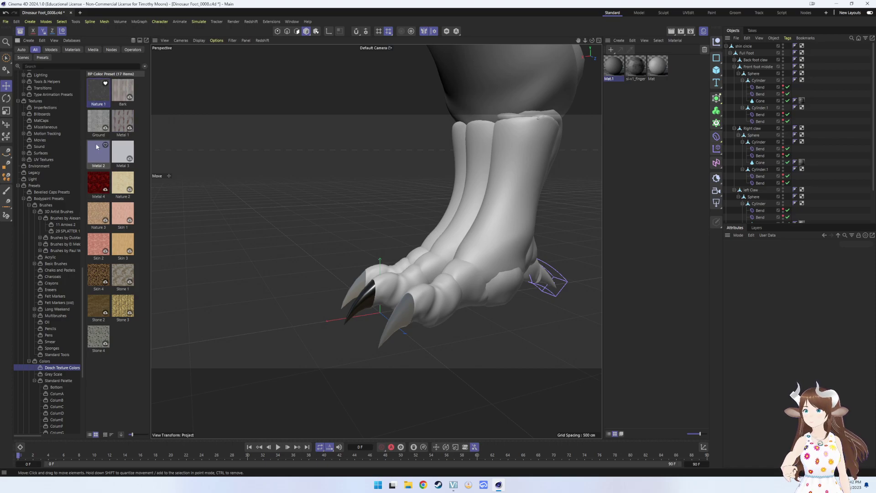
left_click(106, 84)
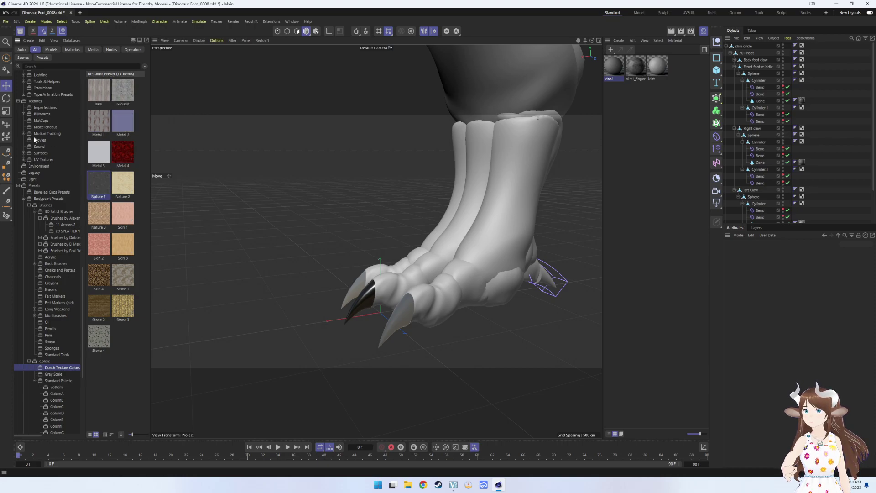
scroll(47, 128, "up", 5)
scroll(45, 129, "up", 5)
scroll(46, 131, "up", 5)
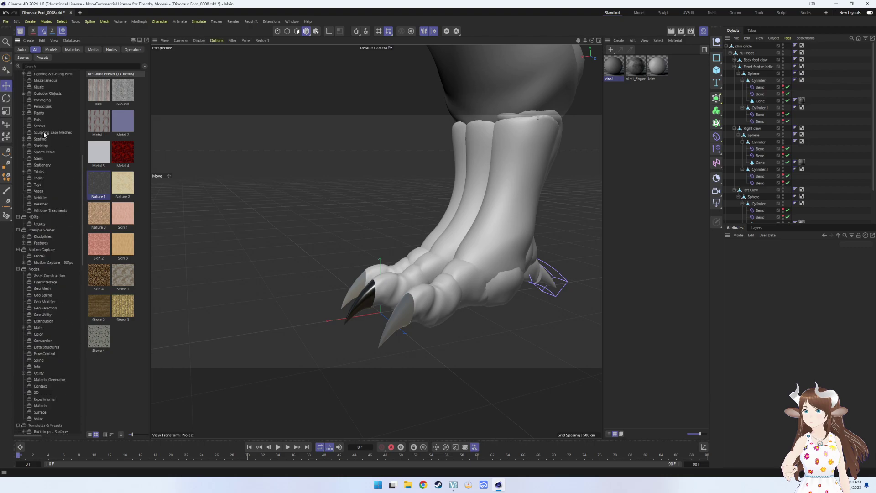
scroll(44, 134, "up", 5)
scroll(44, 134, "up", 3)
- Search the assets for 'scales', select Scales 01 and open its context menu
left_click(65, 67)
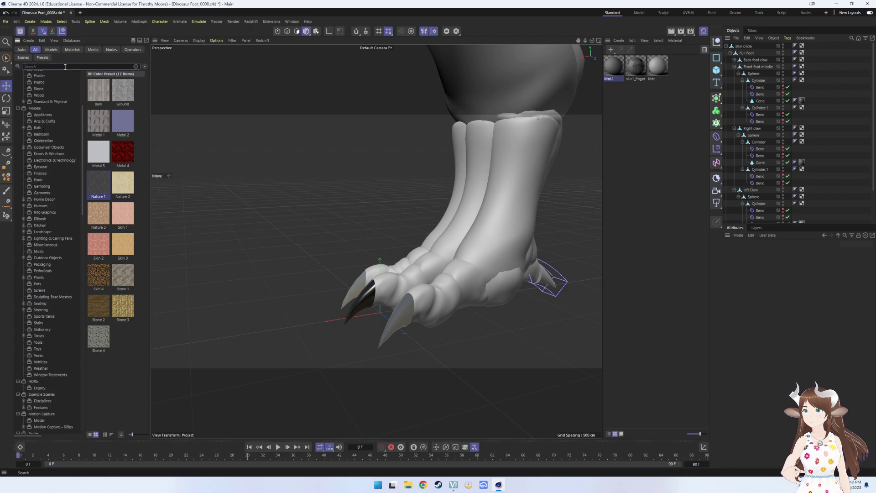
type("sc")
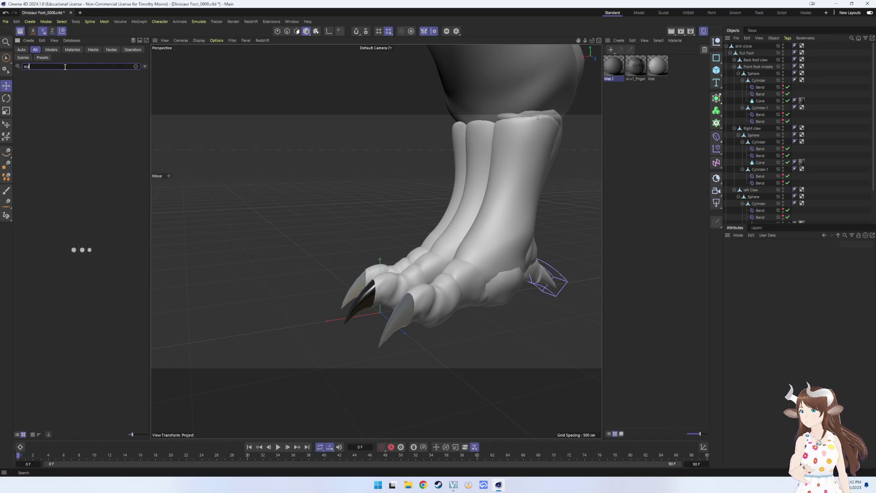
type("ales")
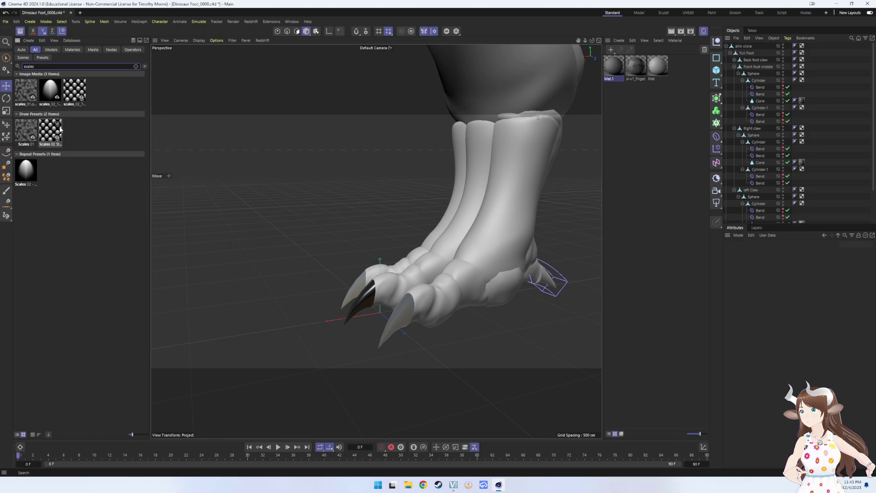
left_click(60, 133)
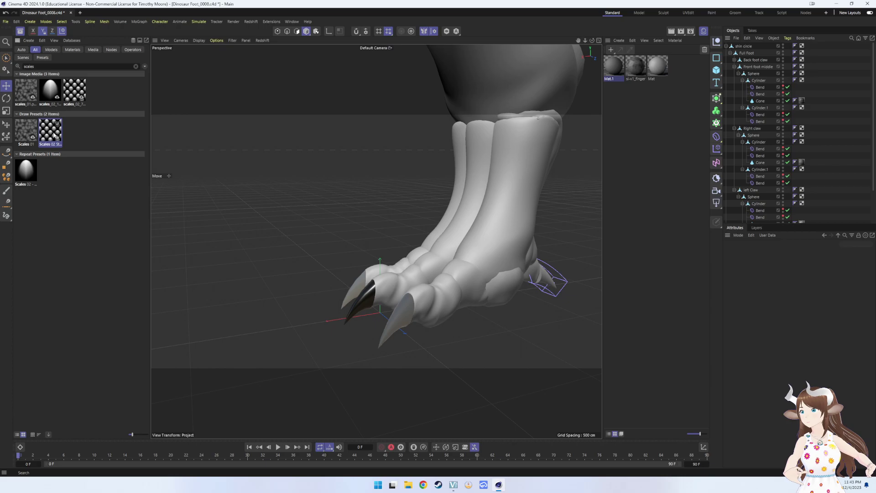
left_click(26, 132)
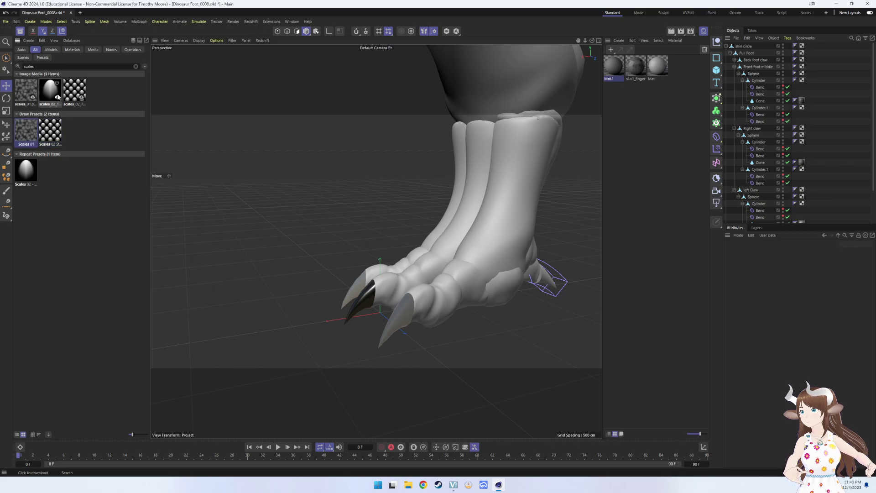
mouse_move(32, 132)
left_mouse_down()
mouse_move(394, 124)
mouse_move(607, 61)
left_mouse_up()
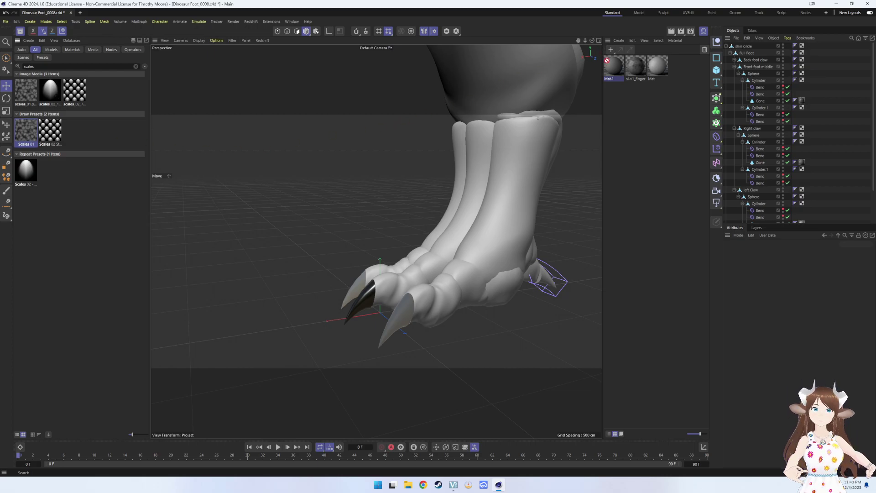
right_click(26, 136)
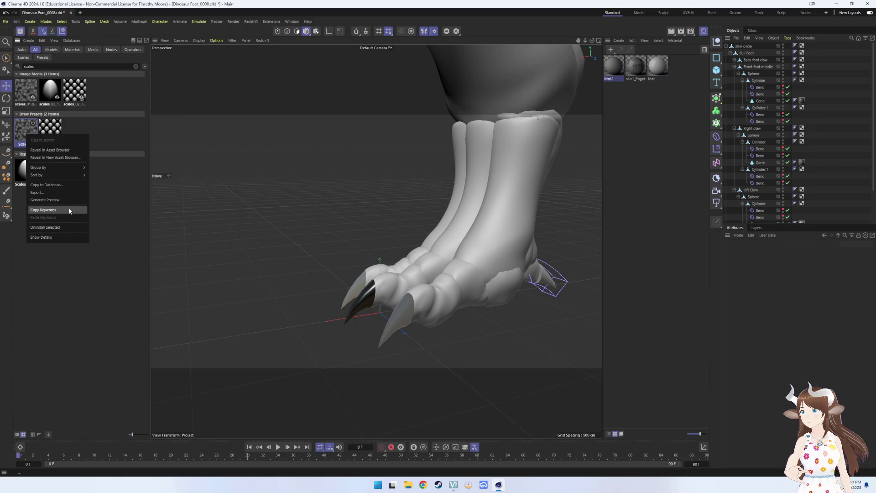
- Reveal Scales 01 in its Organic folder and add a new default material, Mat.2
left_click(75, 150)
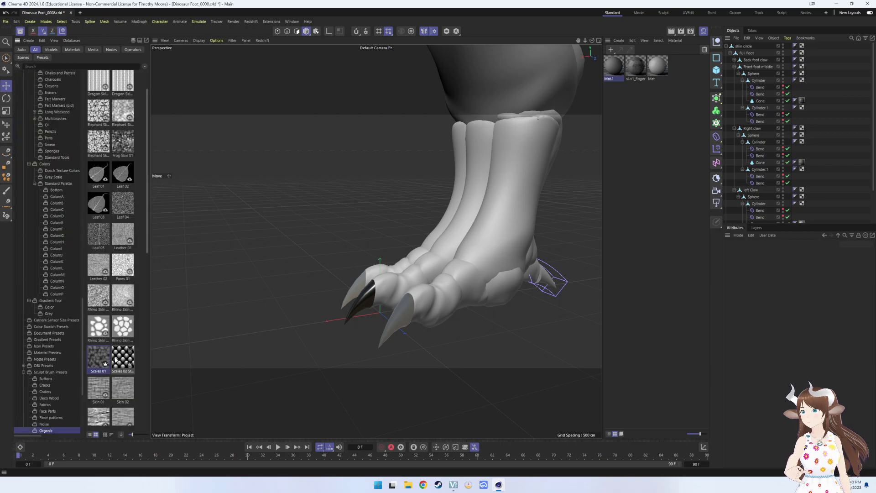
scroll(115, 360, "down", 3)
left_click_drag(97, 278, 193, 282)
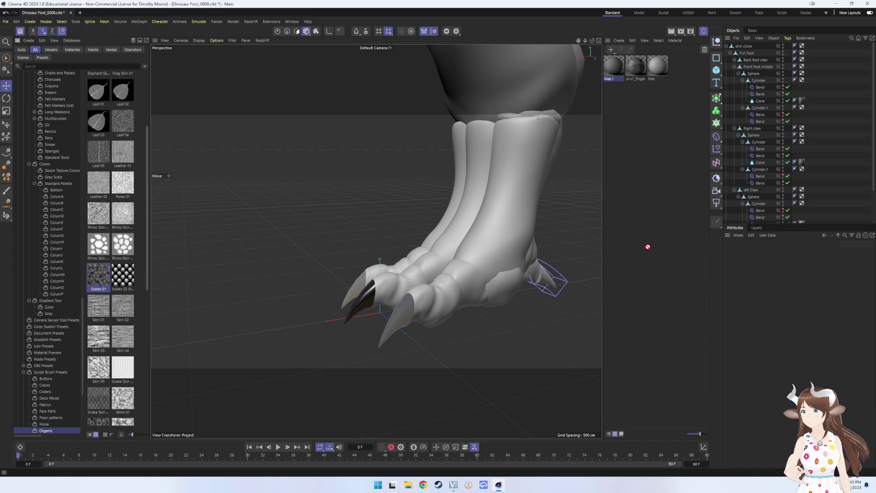
left_click_drag(648, 246, 611, 51)
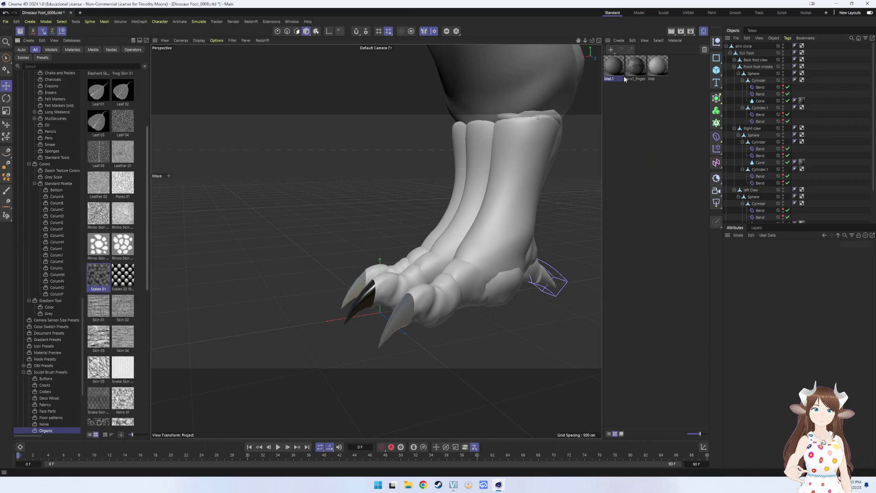
left_click(612, 51)
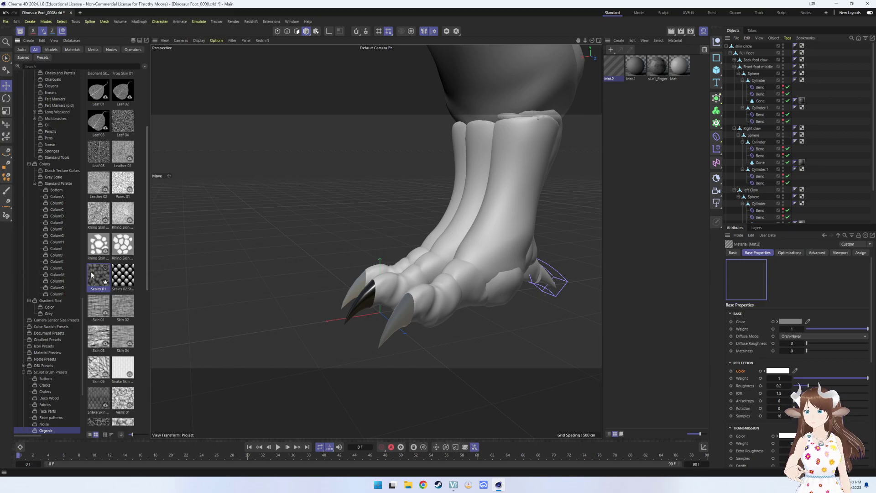
left_click_drag(92, 274, 619, 60)
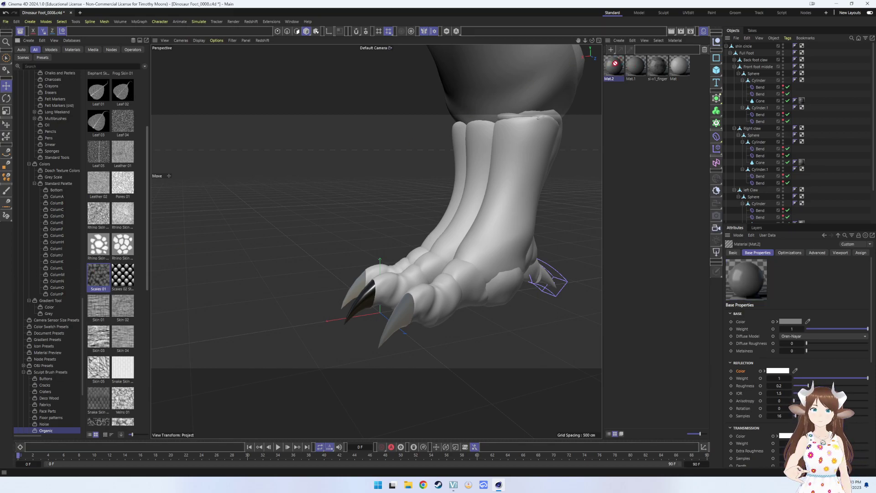
right_click(99, 284)
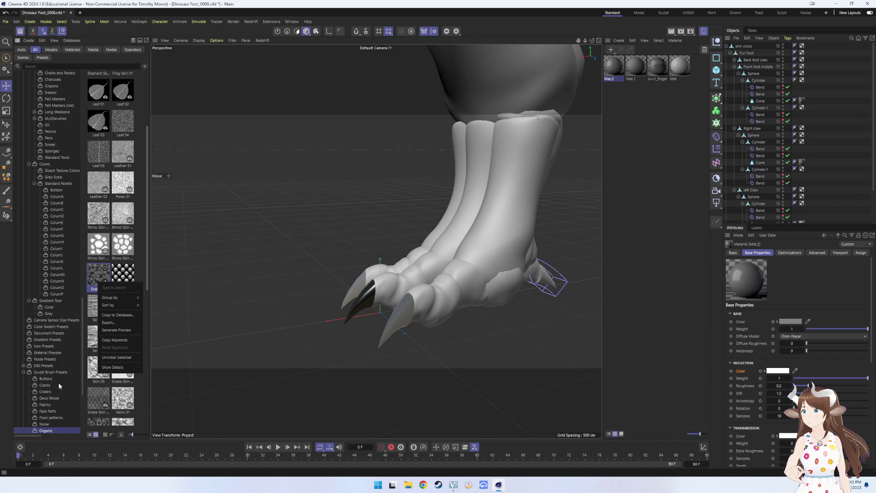
left_click(102, 281)
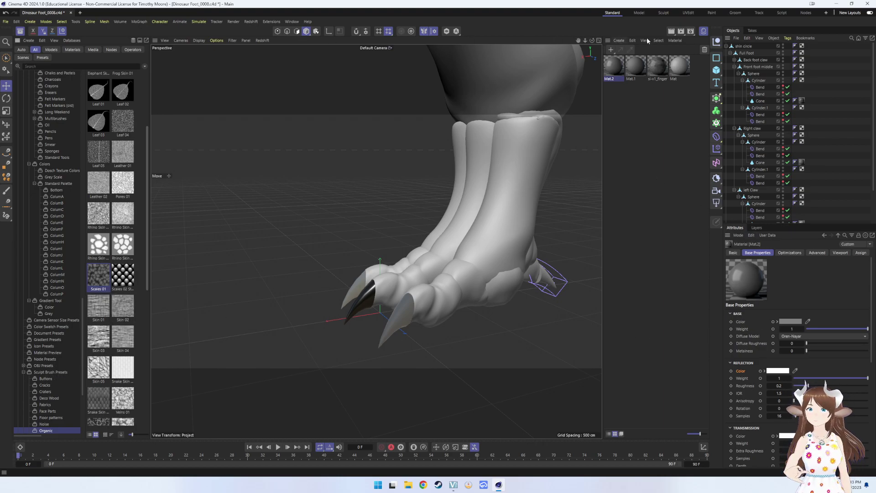
- Switch to the Paint layout and pick the Brush tool from the Brushes tab
left_click(713, 14)
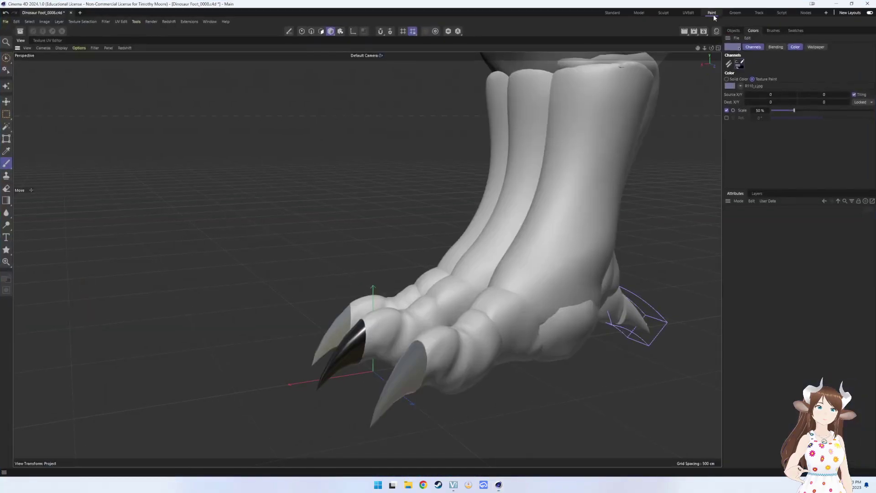
left_click(493, 315)
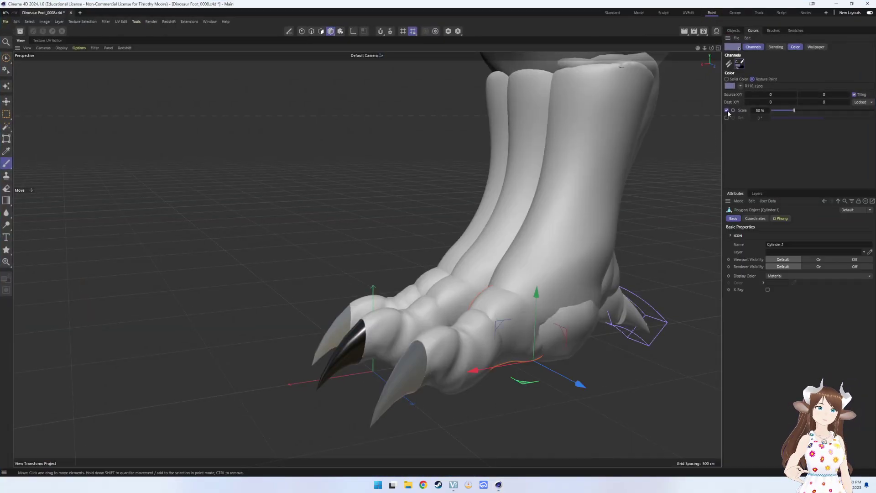
left_click(733, 30)
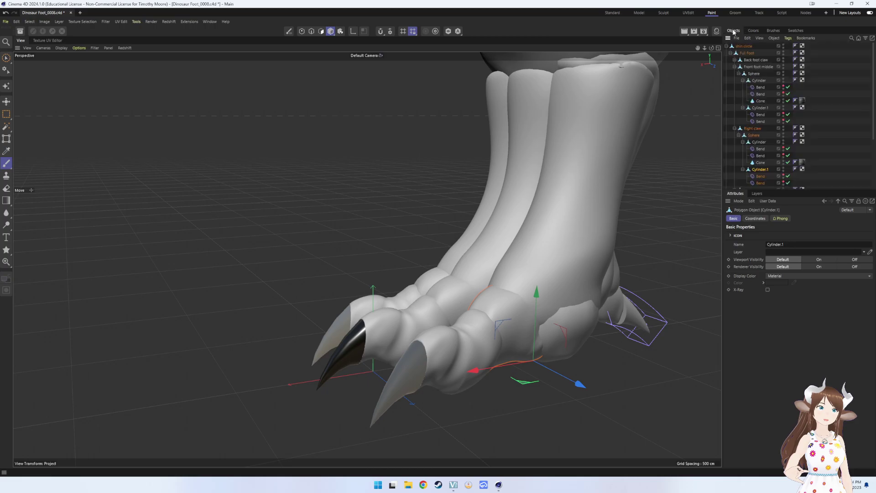
left_click(774, 31)
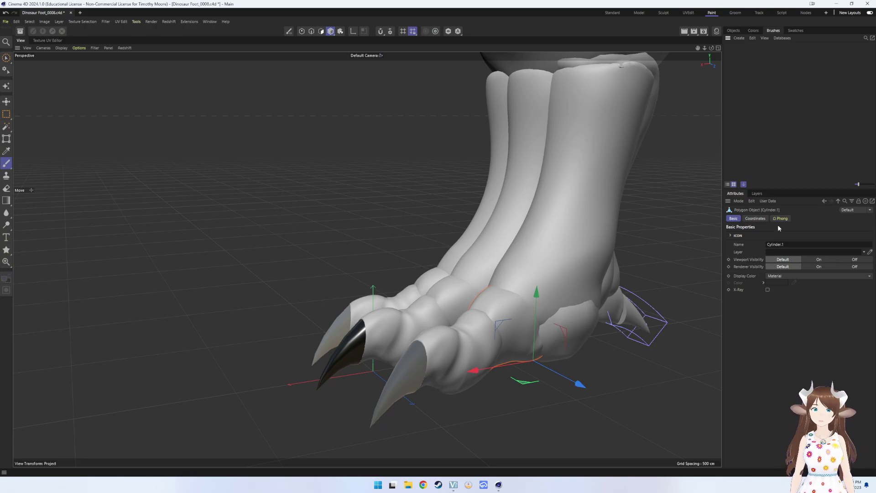
left_click(7, 127)
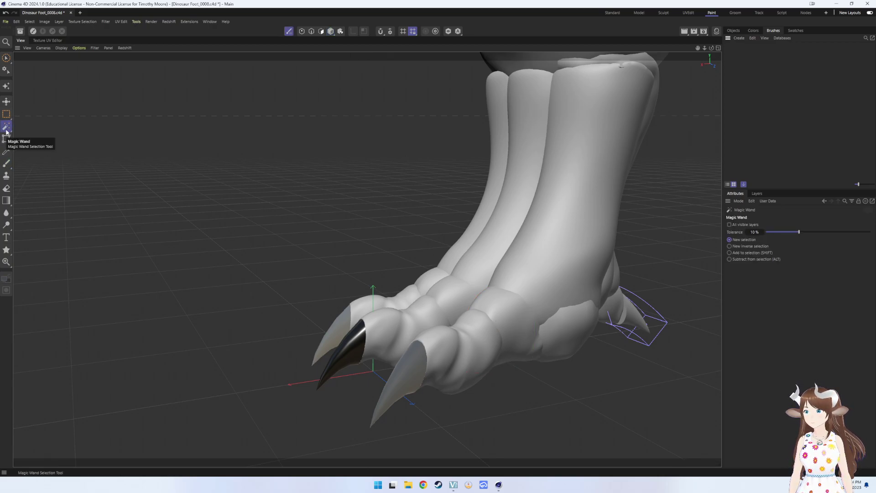
left_click(7, 164)
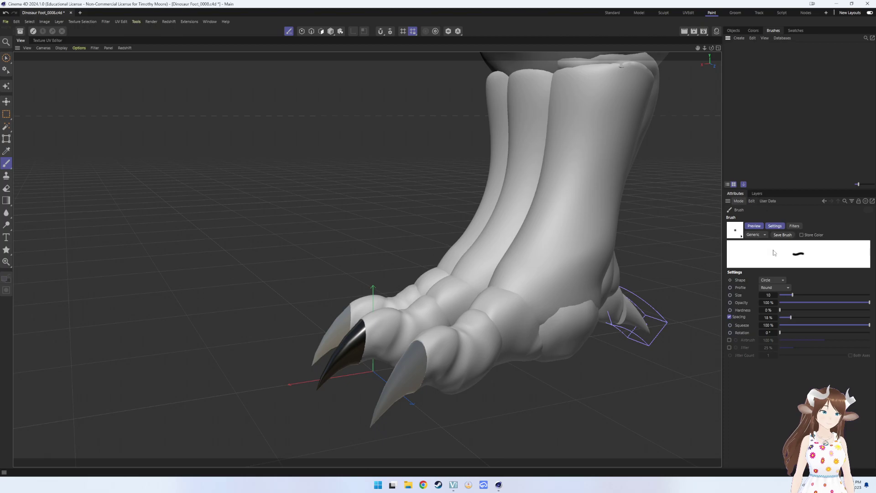
- Review the brush's Circle shape and Generic type, and add the materials to the asset database
left_click(777, 284)
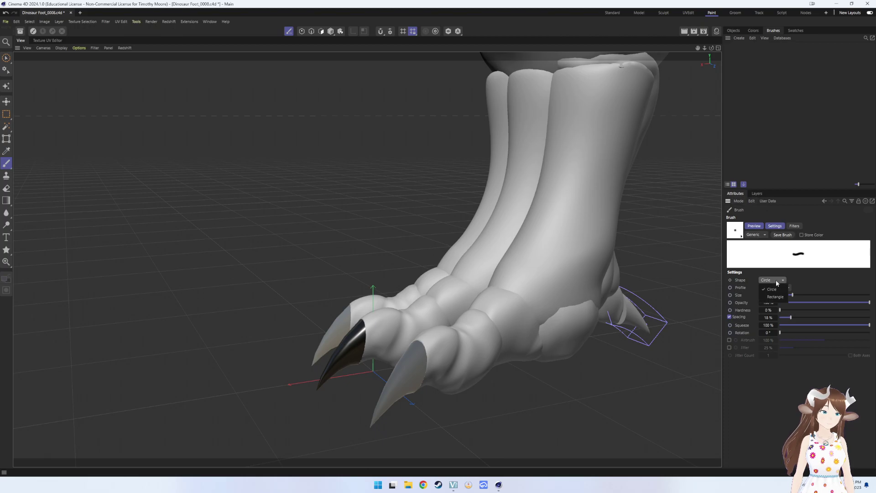
left_click(764, 235)
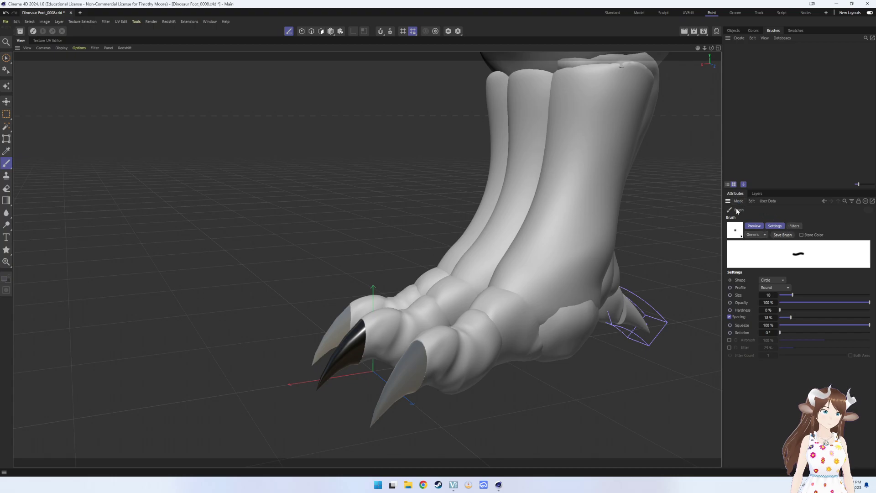
left_click(756, 234)
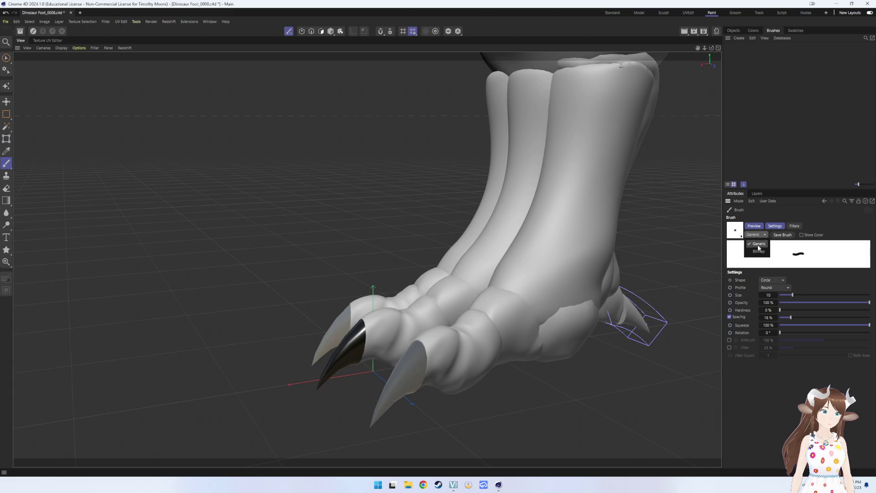
left_click(759, 244)
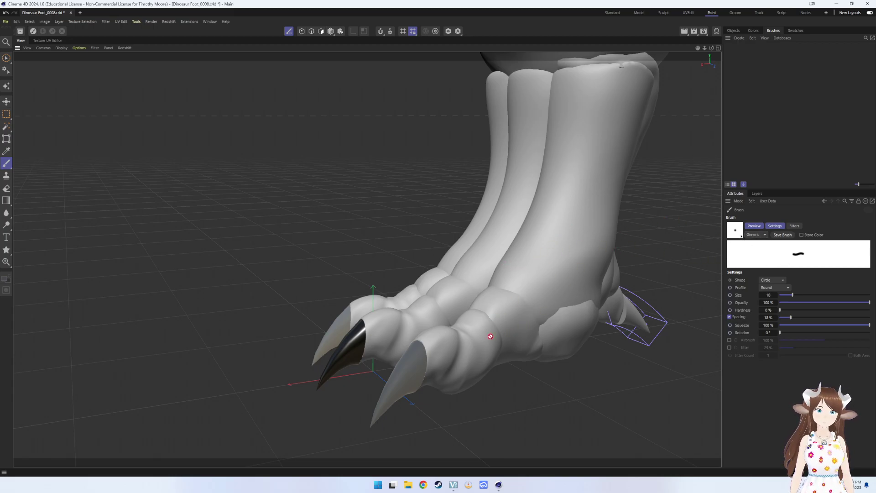
left_click(740, 38)
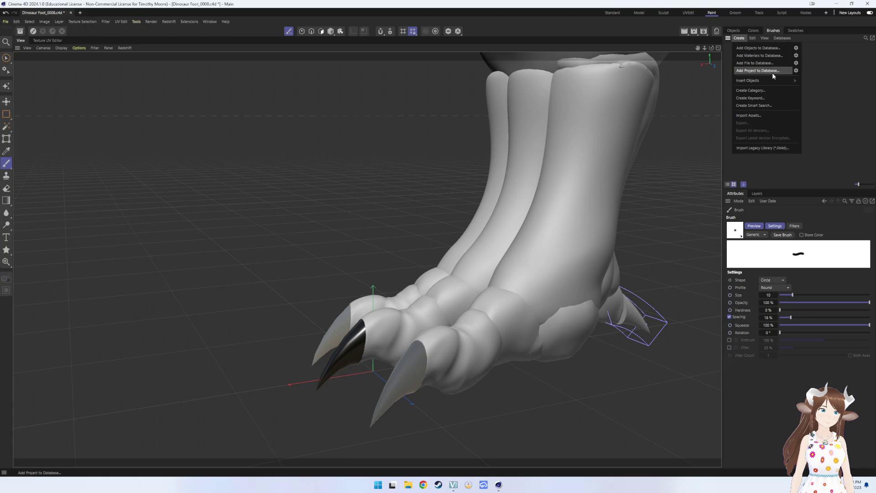
left_click(780, 60)
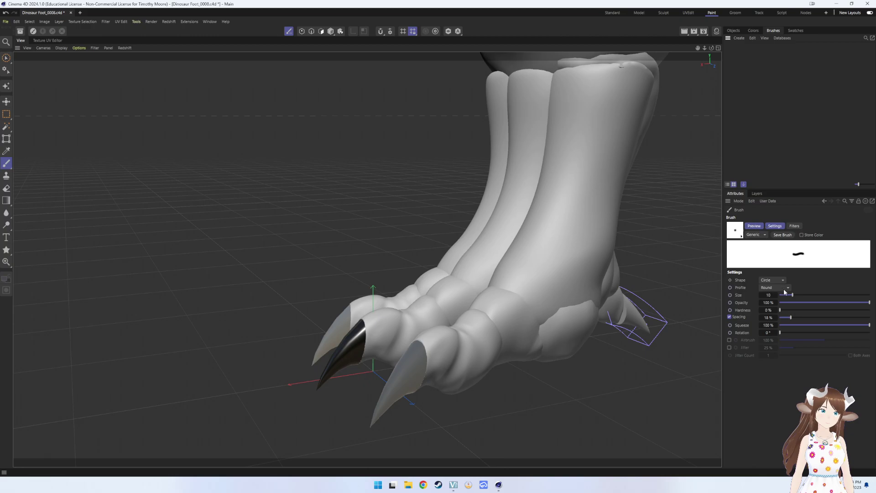
- Enlarge the brush size to 245 and orbit to a low side view of the foot
left_click_drag(794, 297, 851, 299)
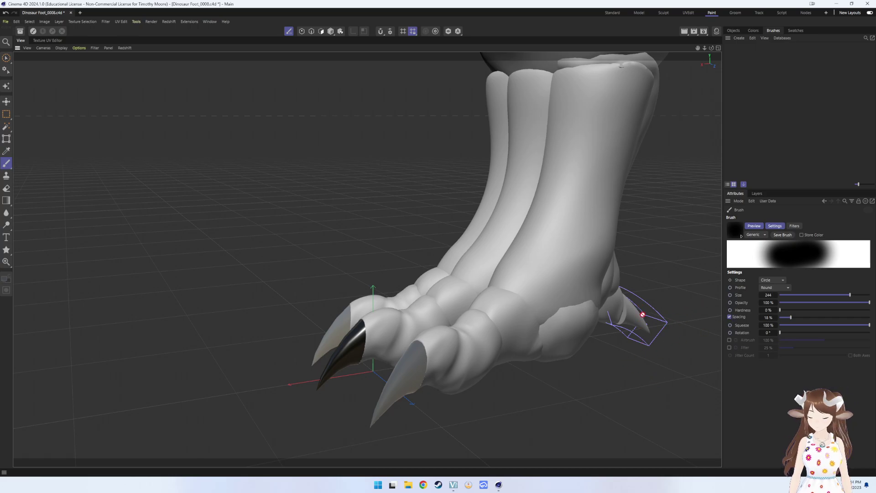
mouse_move(641, 313)
left_mouse_down("alt")
mouse_move(596, 309)
mouse_move(612, 288)
mouse_move(645, 284)
mouse_move(645, 307)
mouse_move(601, 313)
mouse_move(637, 308)
left_mouse_up("alt")
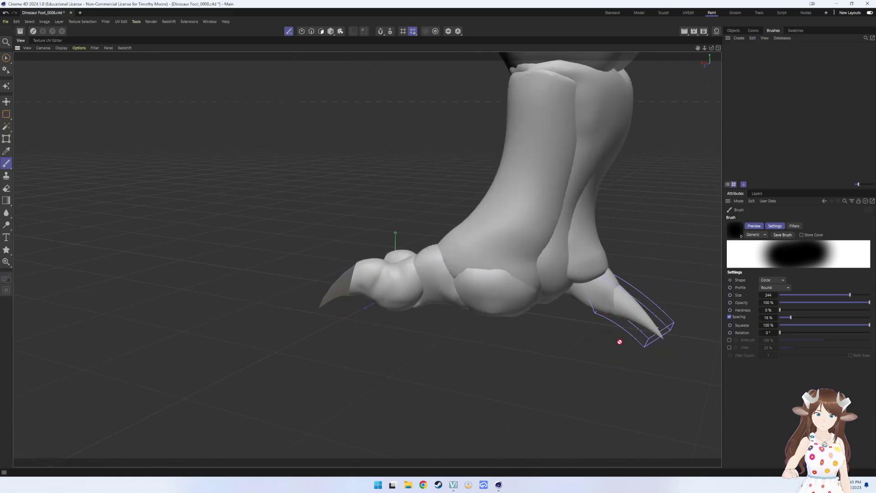
mouse_move(619, 342)
left_mouse_down("alt")
mouse_move(630, 352)
mouse_move(538, 310)
mouse_move(604, 297)
left_mouse_up("alt")
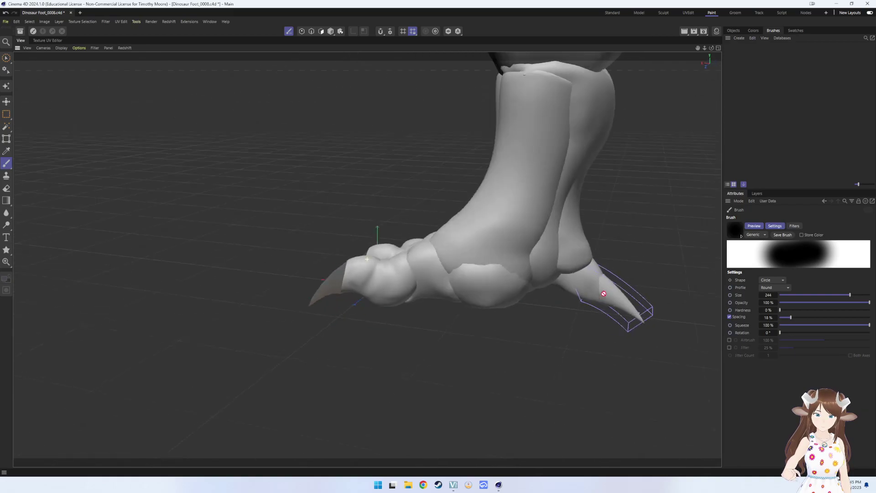
scroll(604, 297, "up", 2)
scroll(603, 296, "up", 3)
scroll(598, 274, "up", 4)
scroll(597, 274, "down", 3)
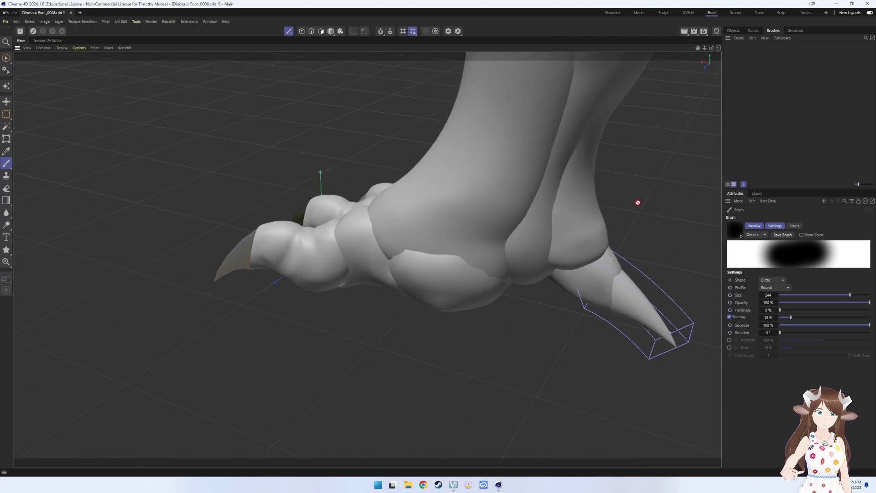
left_click(733, 30)
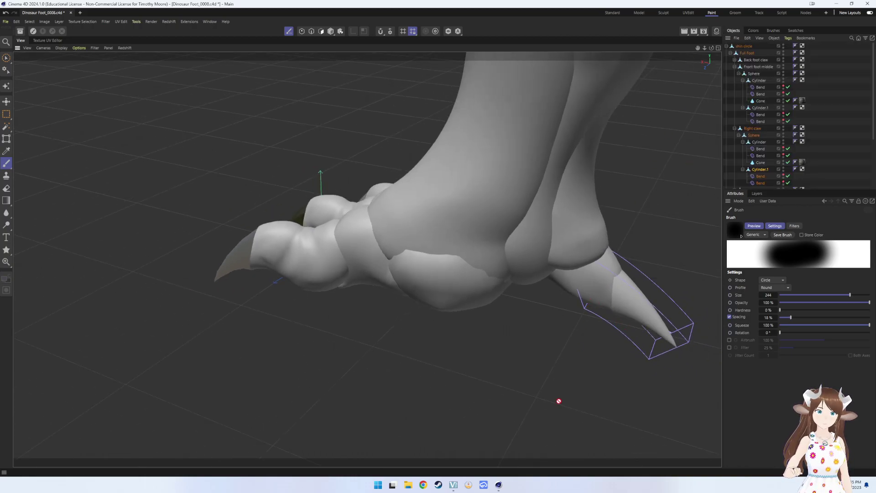
mouse_move(558, 401)
left_mouse_down("alt")
mouse_move(581, 390)
mouse_move(569, 402)
left_mouse_up("alt")
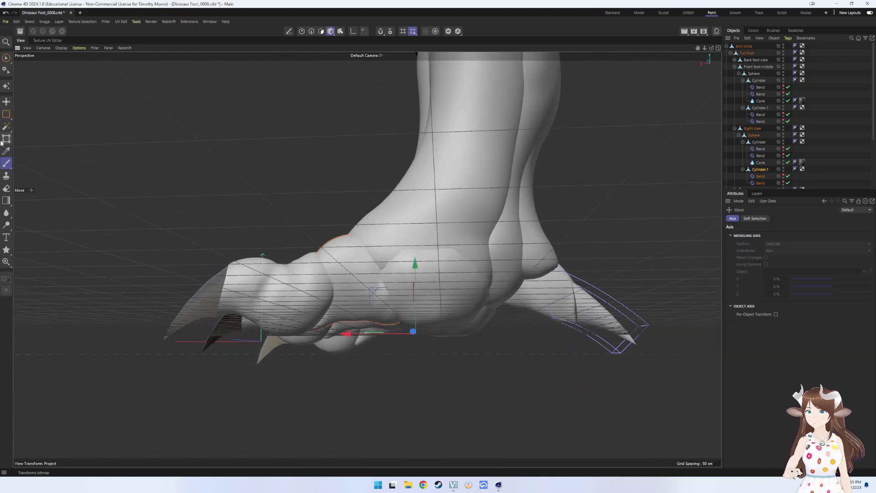
- Move the back claw cone sideways and up along Y toward the toe tip
key("e")
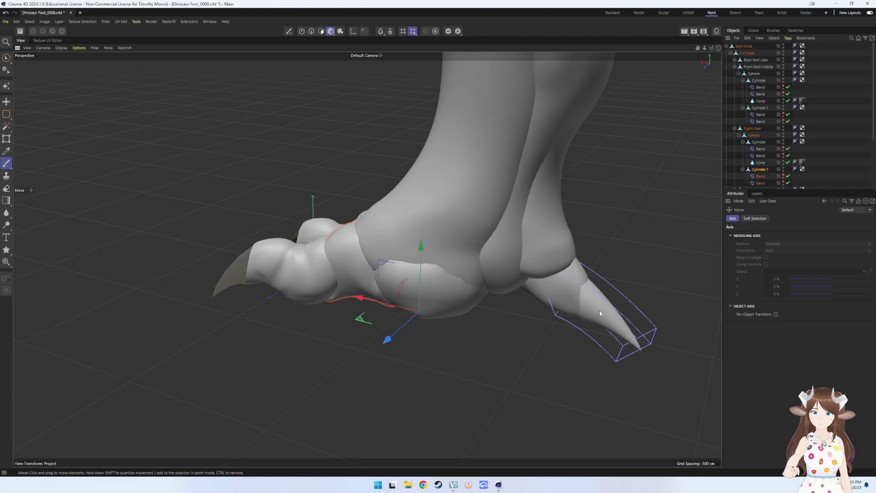
left_click(598, 310)
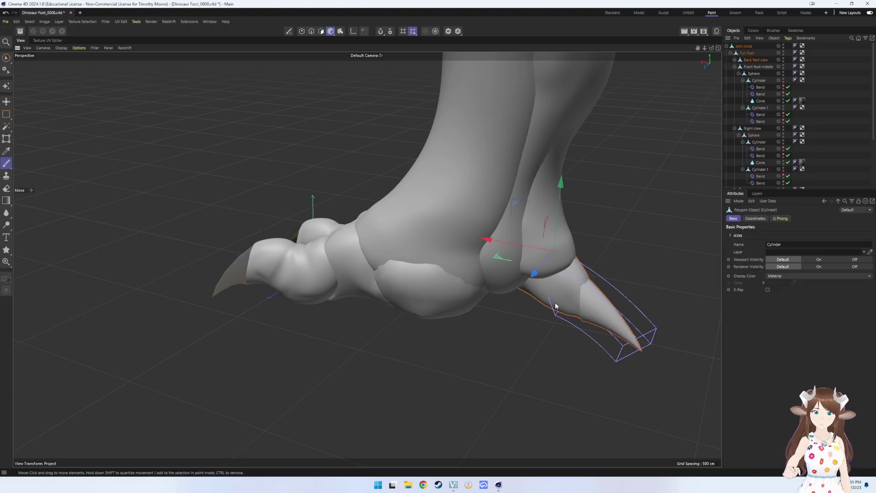
left_click_drag(556, 306, 571, 308, "alt")
left_click(570, 309)
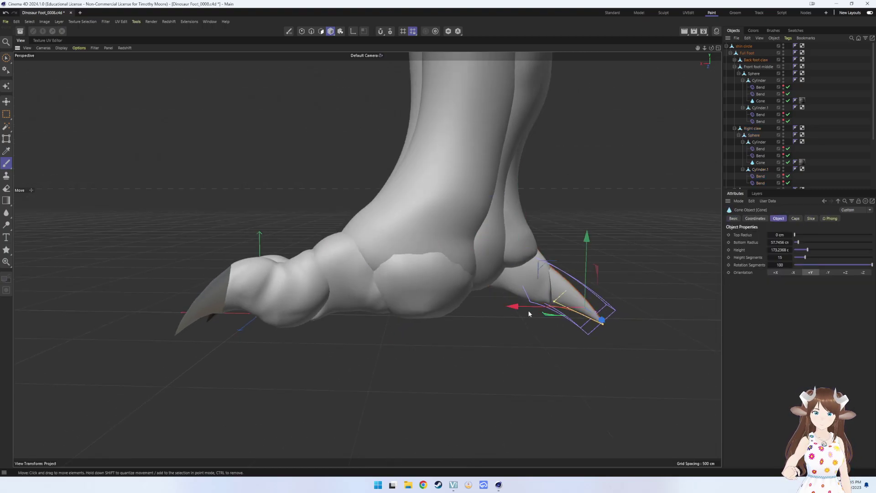
left_click_drag(514, 307, 516, 307)
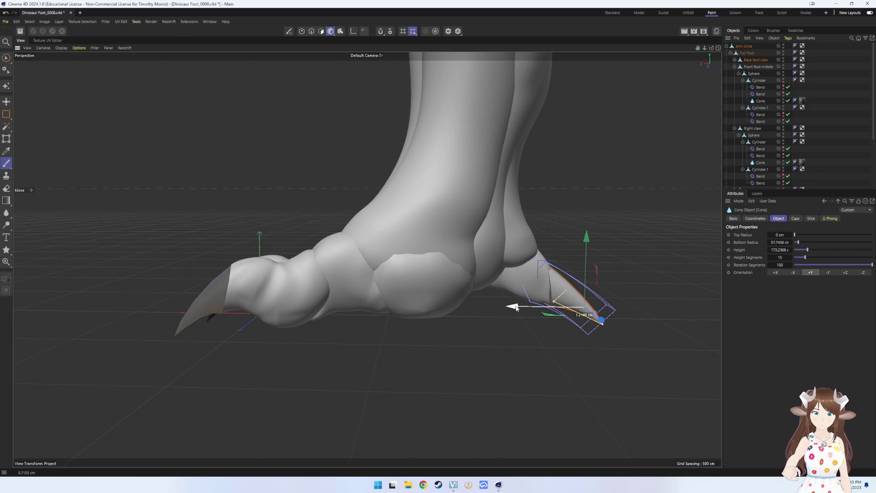
left_click(515, 314)
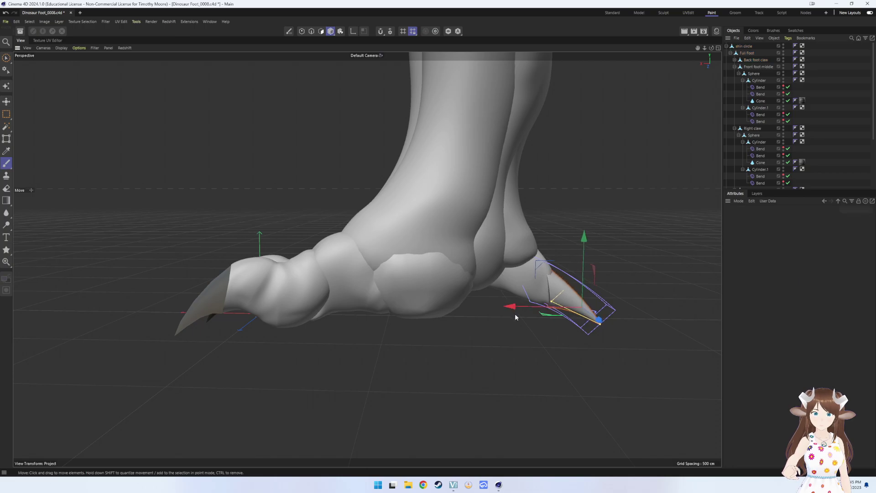
mouse_move(515, 314)
left_mouse_down("alt")
mouse_move(555, 338)
mouse_move(558, 328)
mouse_move(539, 348)
left_mouse_up("alt")
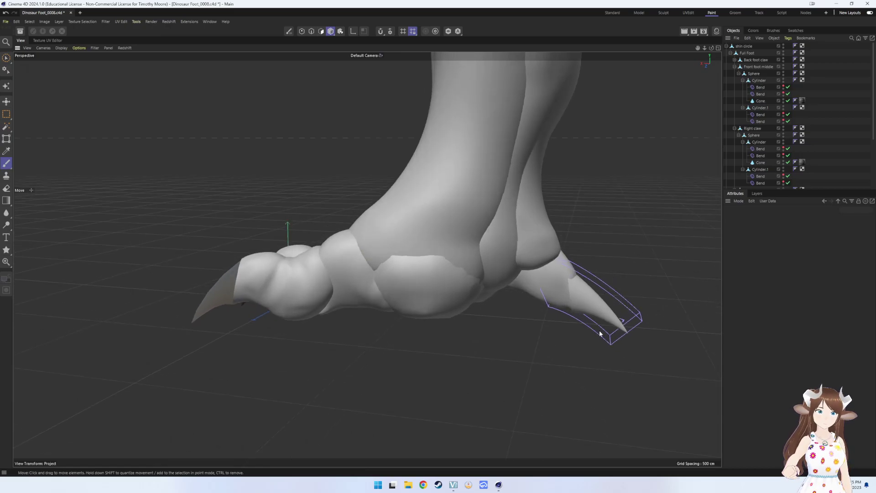
scroll(596, 315, "up", 2)
left_click_drag(596, 314, 566, 319, "alt")
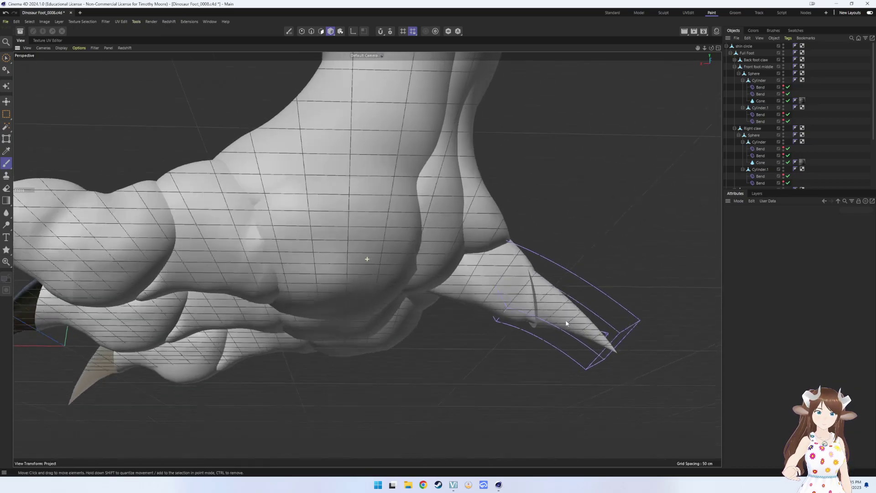
left_click(566, 314)
mouse_move(595, 246)
left_mouse_down()
mouse_move(541, 316)
mouse_move(511, 313)
mouse_move(574, 306)
left_mouse_up()
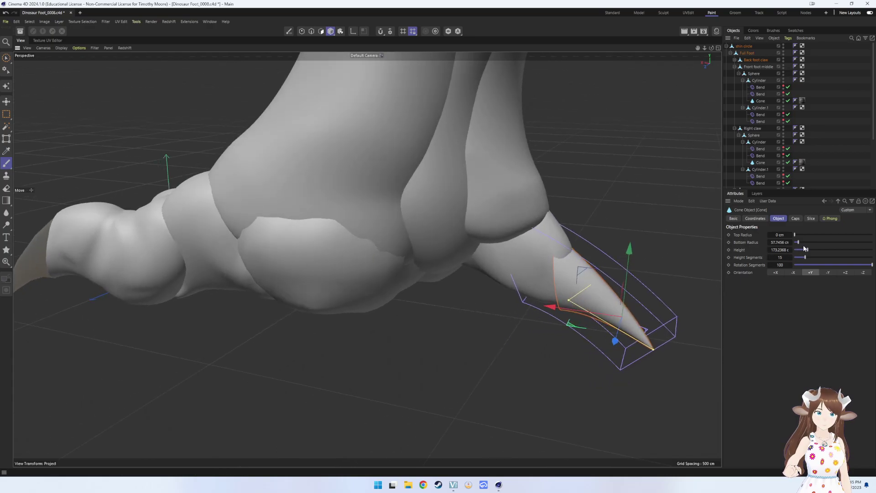
- Narrow the cone's Bottom Radius to 57.7456 cm and orbit to check the fit
left_click(785, 242)
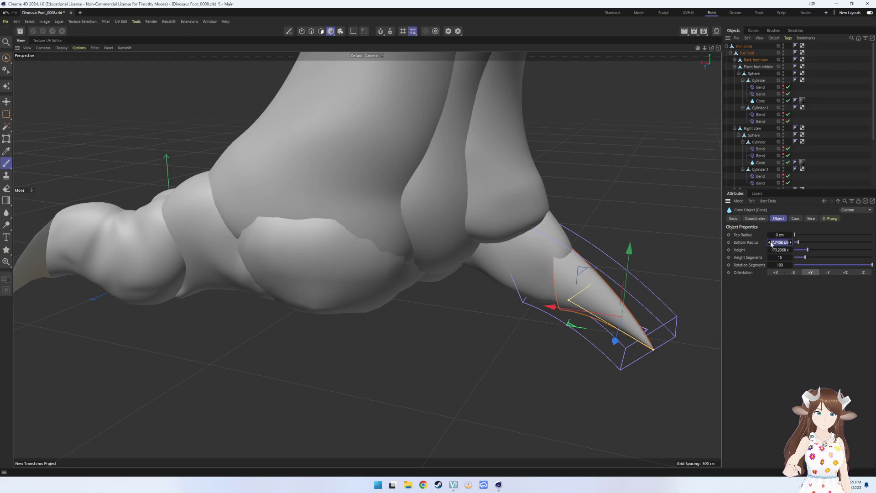
left_click_drag(769, 244, 753, 244)
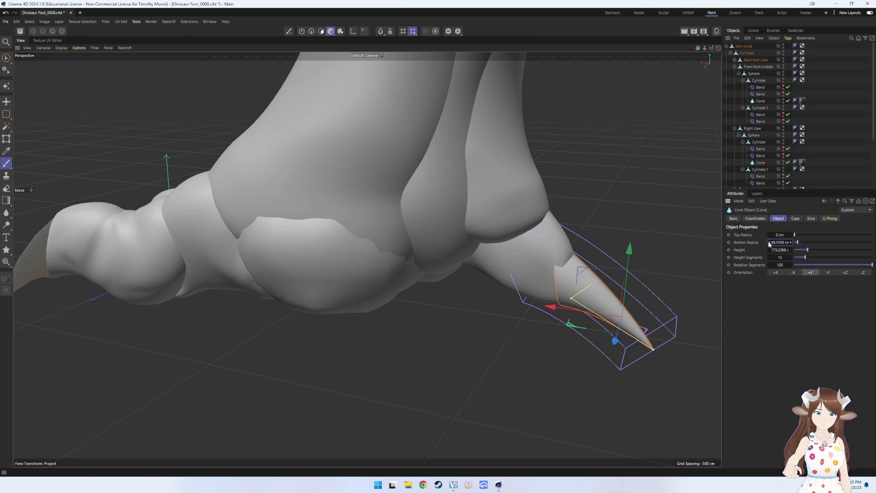
mouse_move(570, 246)
left_mouse_down("alt")
mouse_move(598, 257)
mouse_move(639, 251)
left_mouse_up("alt")
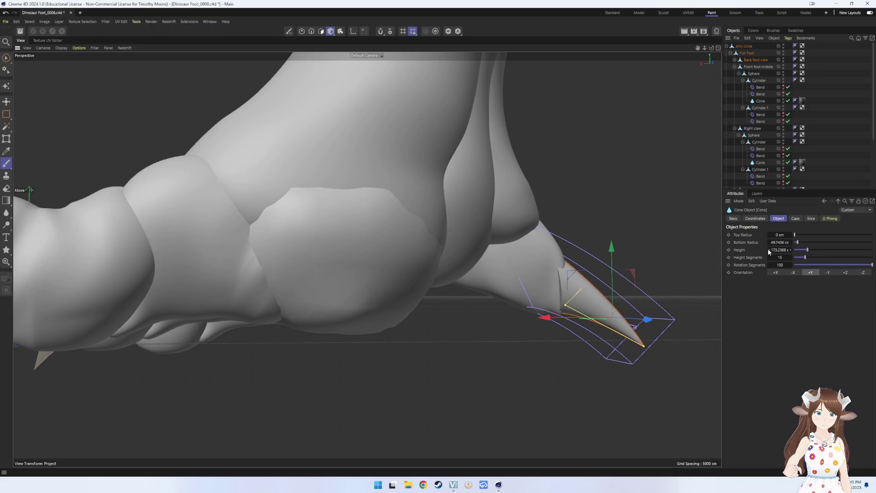
scroll(772, 246, "down", 2)
scroll(771, 246, "down", 3)
scroll(771, 245, "down", 2)
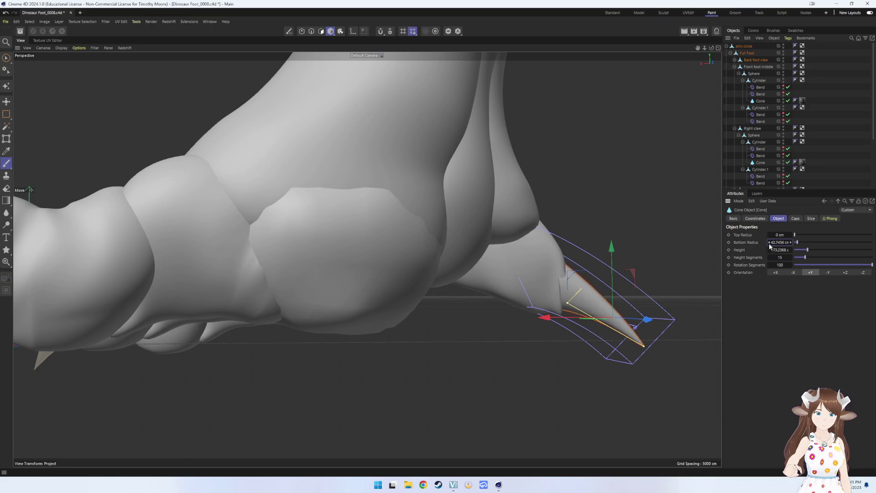
scroll(770, 245, "down", 3)
mouse_move(677, 267)
left_mouse_down("alt")
mouse_move(623, 270)
mouse_move(659, 274)
left_mouse_up("alt")
scroll(626, 283, "up", 3)
left_click_drag(674, 281, 710, 268, "alt")
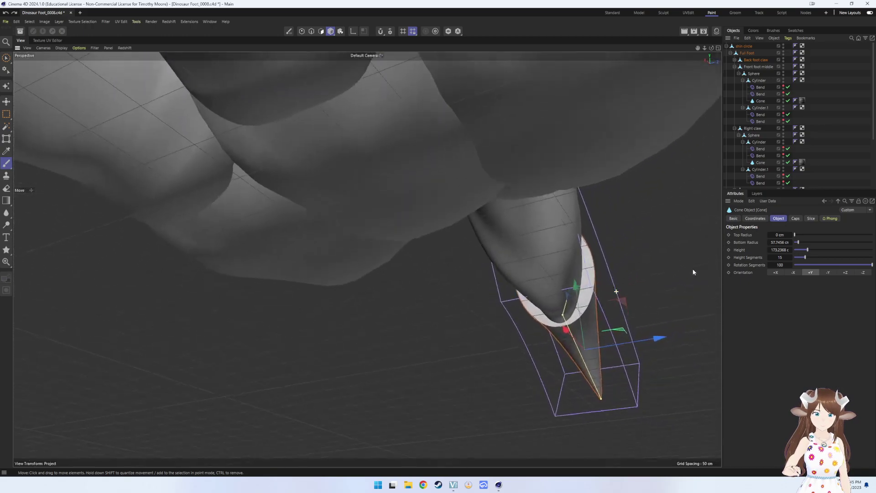
mouse_move(616, 291)
left_mouse_down("alt")
mouse_move(611, 182)
mouse_move(536, 433)
left_mouse_up("alt")
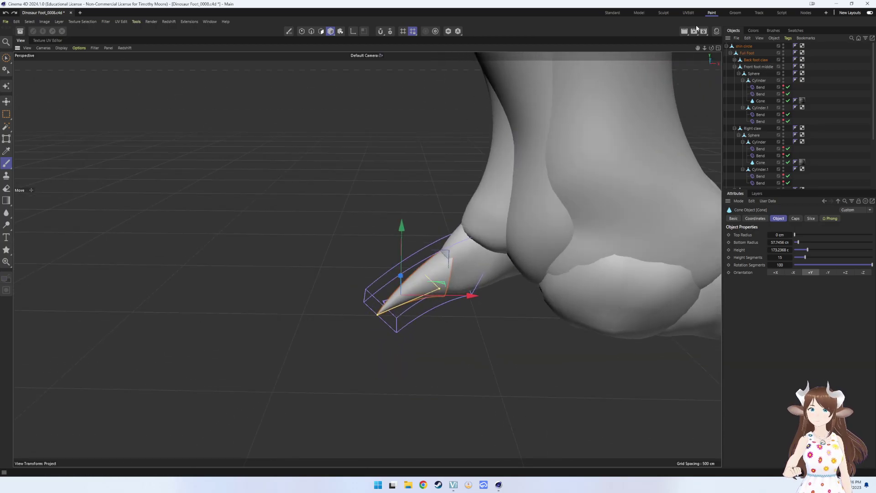
- Switch to the Sculpt layout and zoom in close on the cone claw
left_click(662, 13)
left_click_drag(502, 327, 474, 341, "alt")
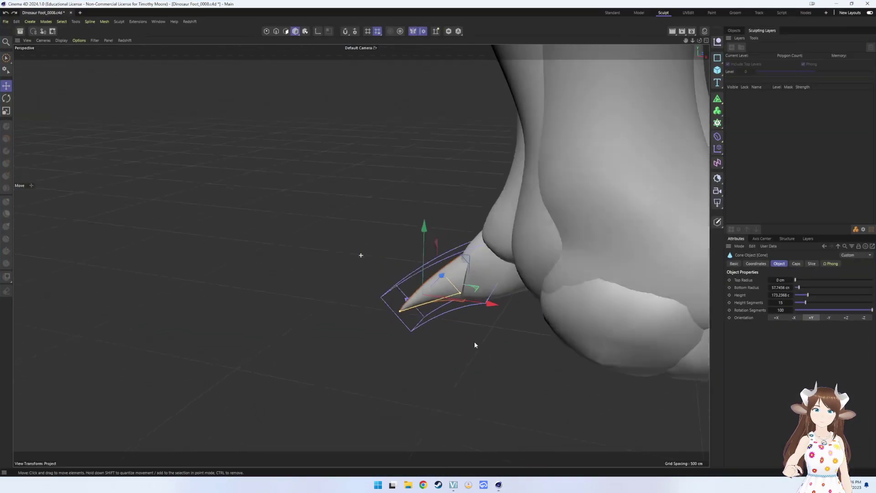
scroll(454, 313, "up", 2)
scroll(467, 296, "up", 4)
mouse_move(466, 299)
left_mouse_down("alt")
mouse_move(496, 311)
mouse_move(489, 300)
left_mouse_up("alt")
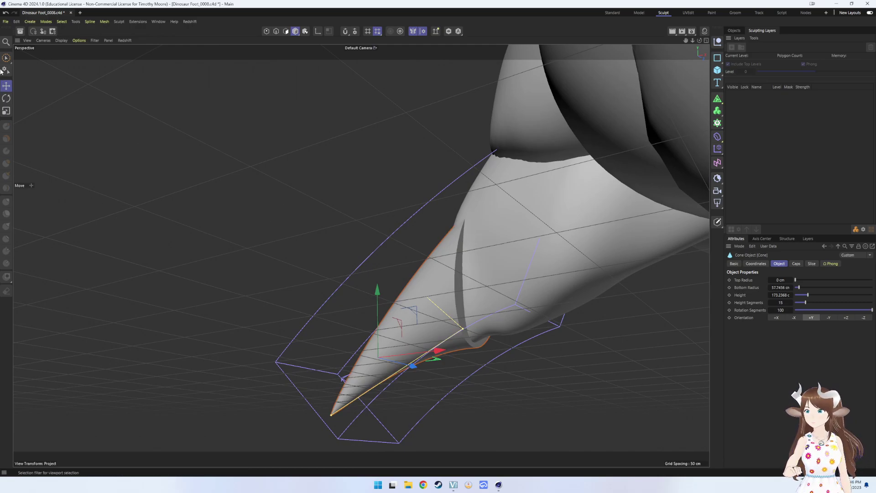
- Expand Back foot claw and make its Cone editable
left_click(735, 30)
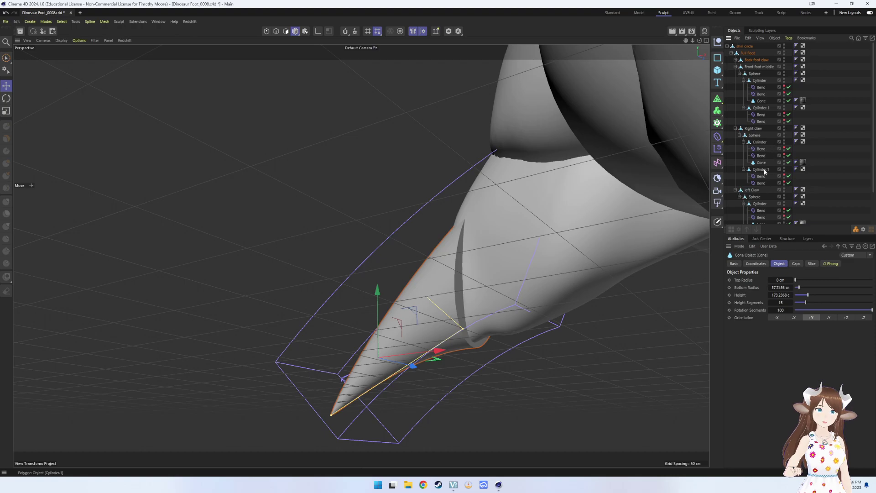
scroll(757, 156, "down", 3)
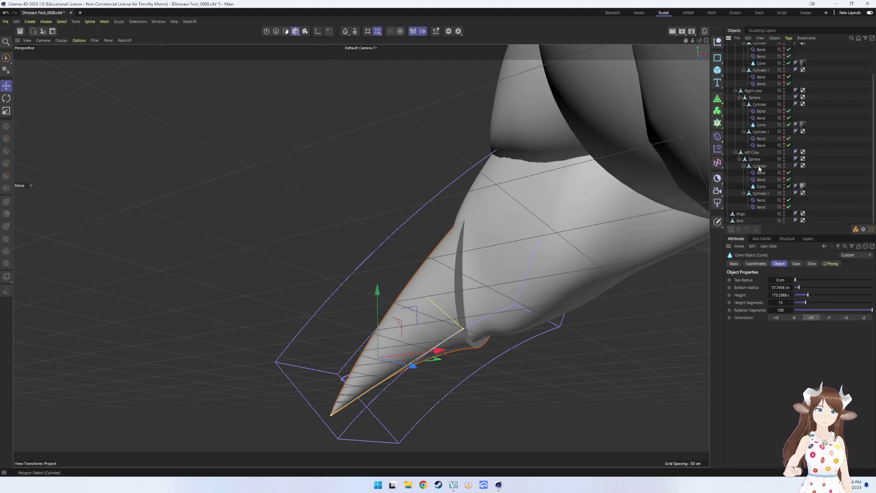
scroll(760, 169, "up", 3)
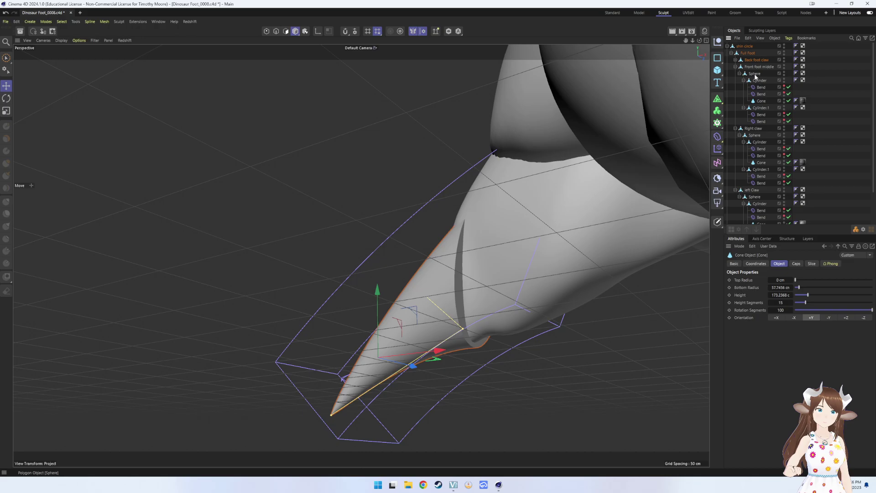
left_click(750, 60)
left_click(735, 60)
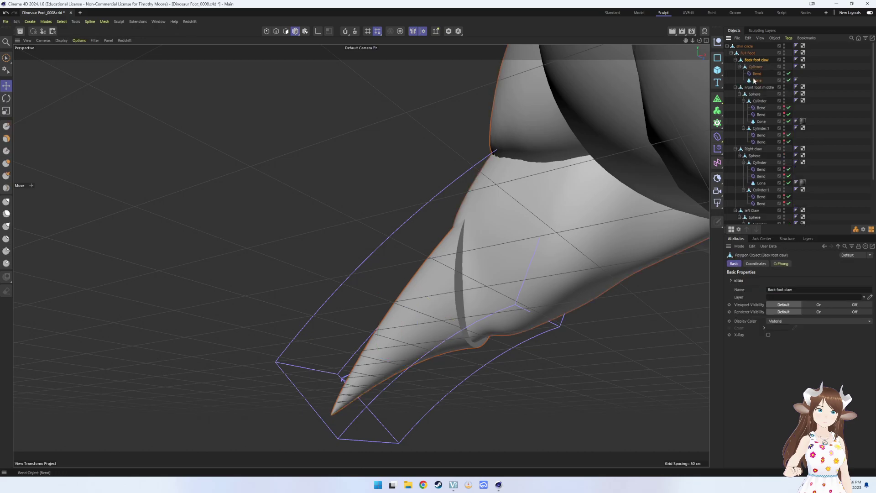
left_click(751, 67)
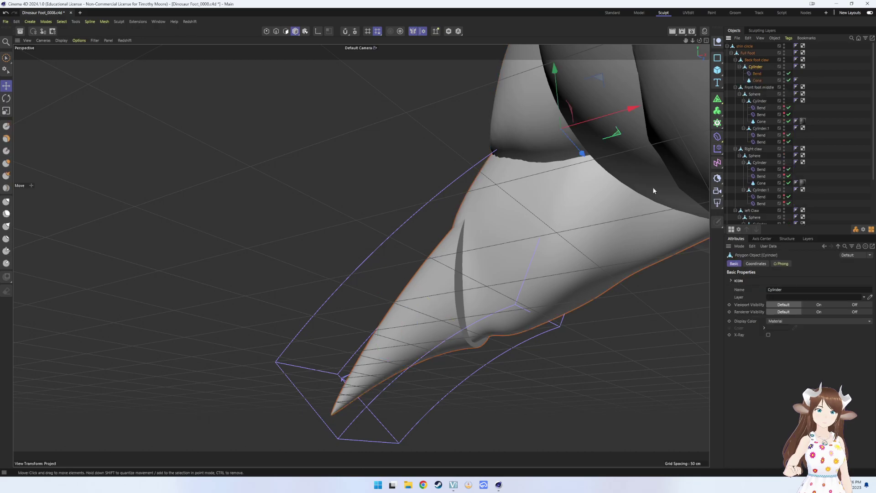
left_click(755, 81)
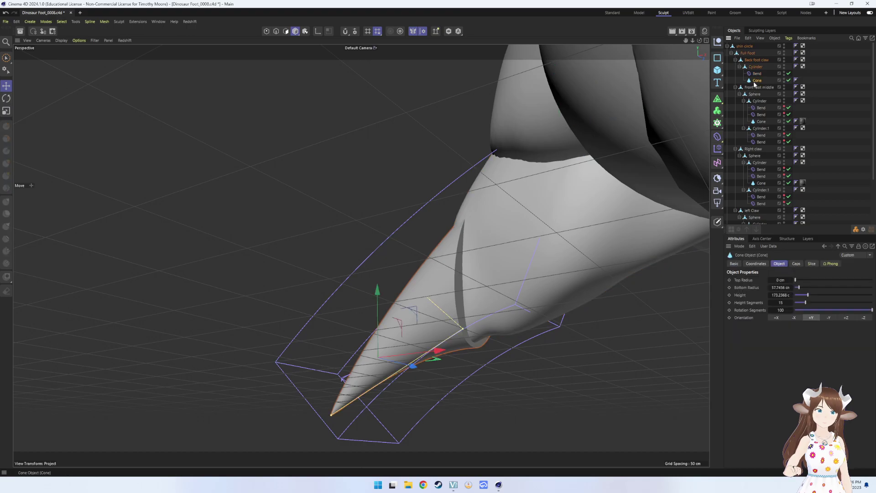
right_click(756, 83)
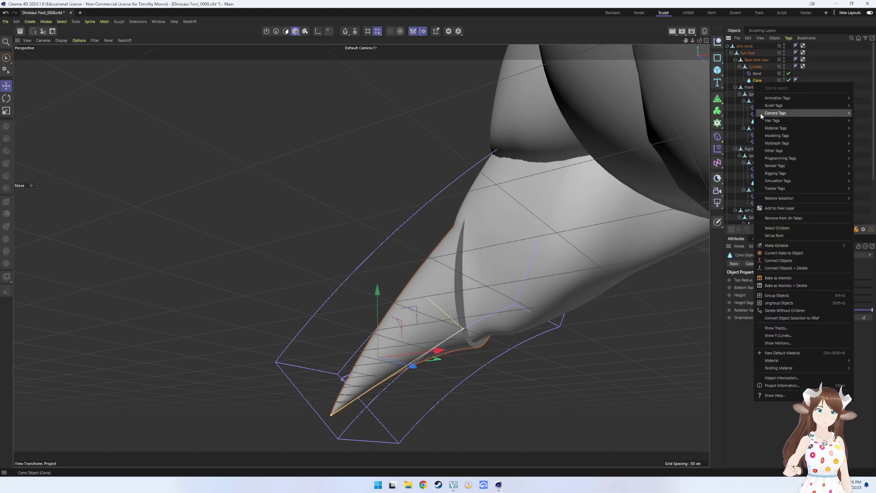
left_click(779, 247)
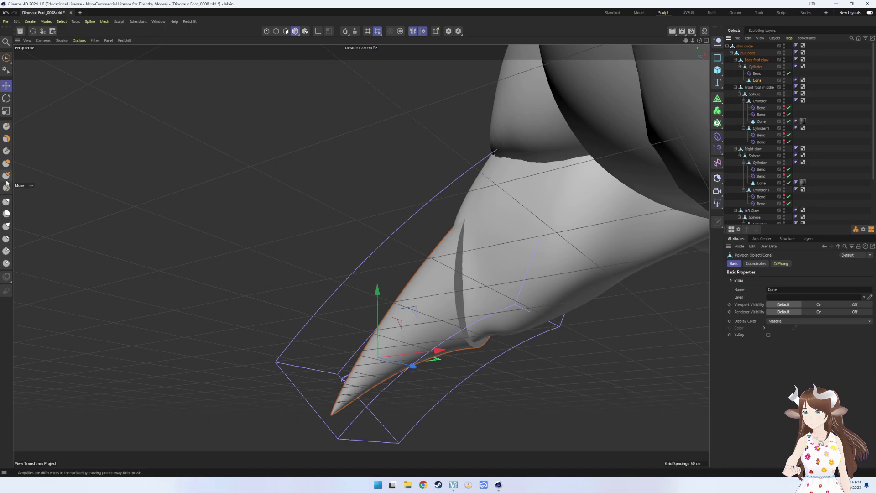
- Smooth the claw ridge, disable the Bend, and move the Cone to the top of the hierarchy
left_click(6, 214)
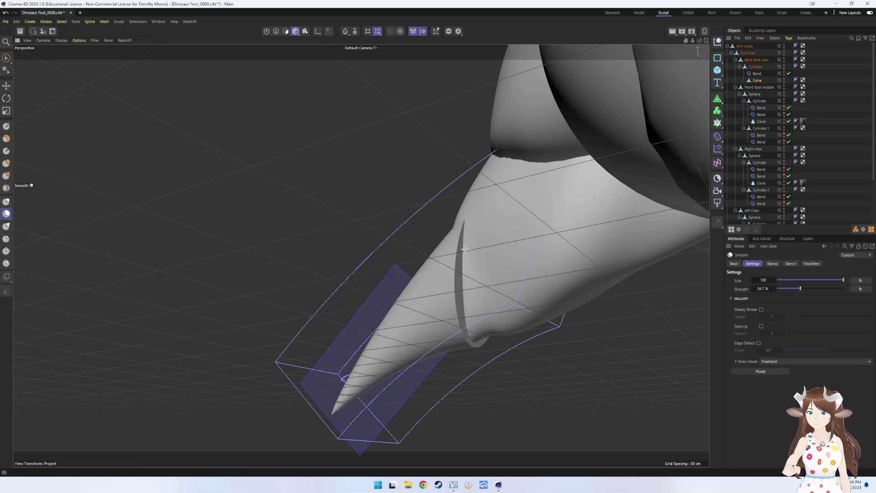
left_click_drag(426, 303, 450, 313)
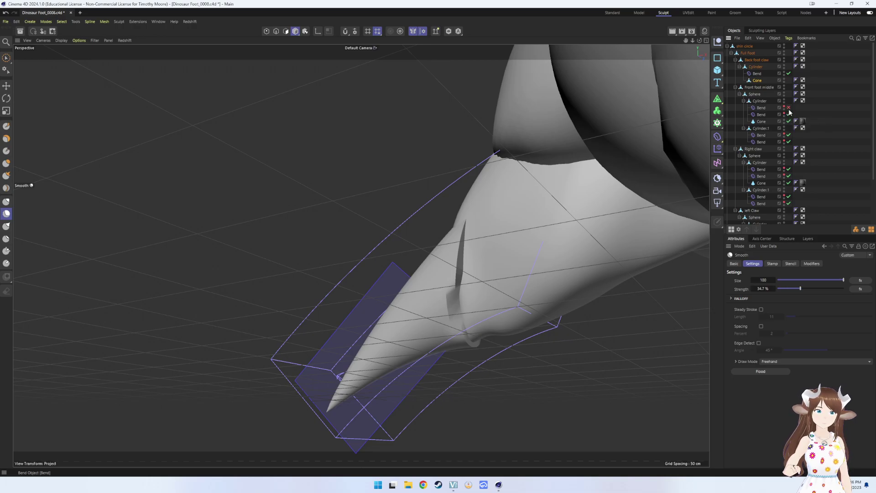
left_click(789, 73)
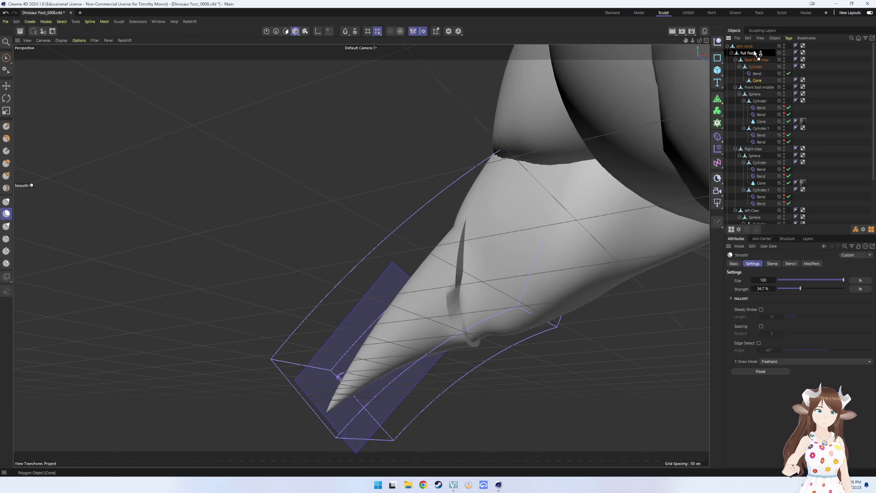
left_click_drag(754, 52, 758, 46)
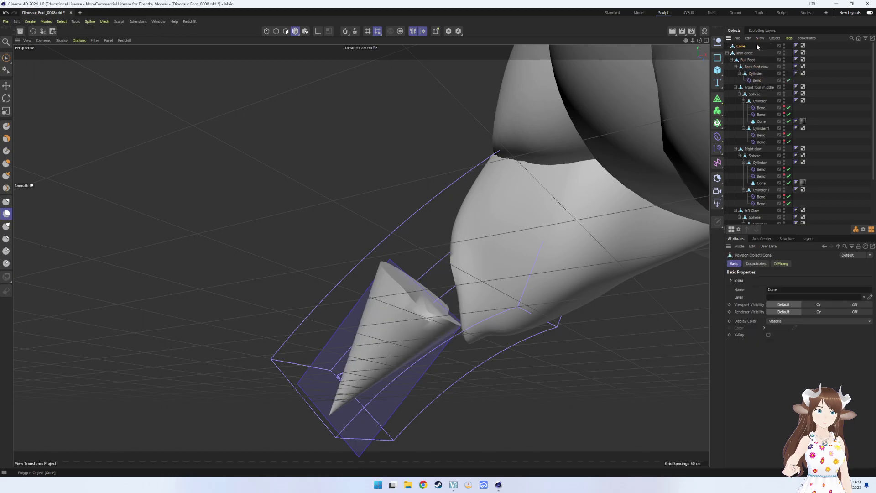
left_click_drag(372, 210, 386, 259, "alt")
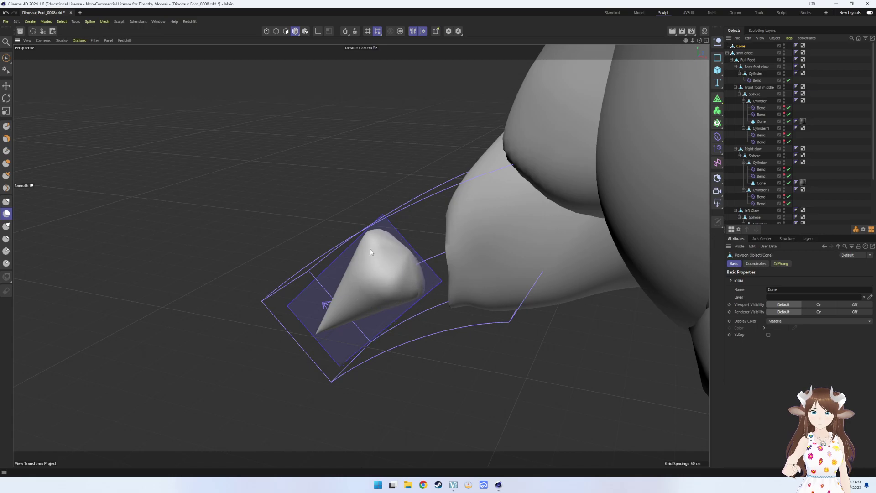
- Smooth the Cone's surface and put it back under the Cylinder's Bend
left_click_drag(372, 283, 391, 289)
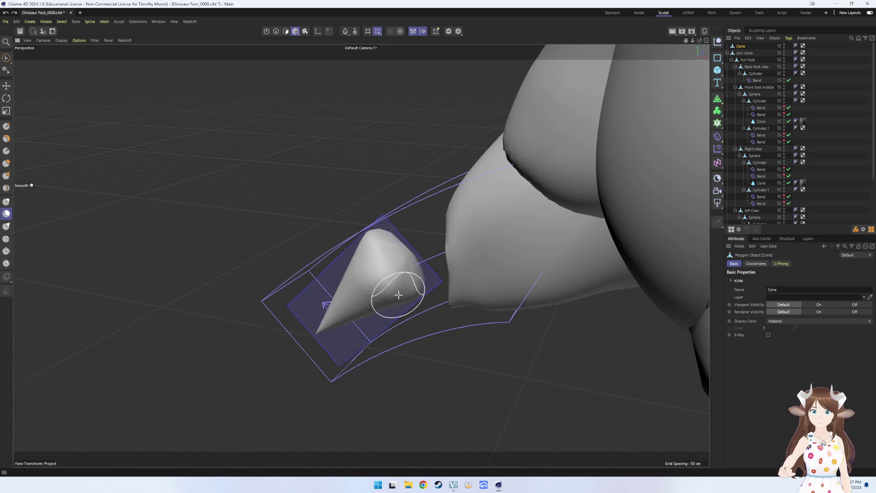
mouse_move(393, 321)
left_mouse_down("alt")
mouse_move(414, 359)
mouse_move(442, 313)
left_mouse_up("alt")
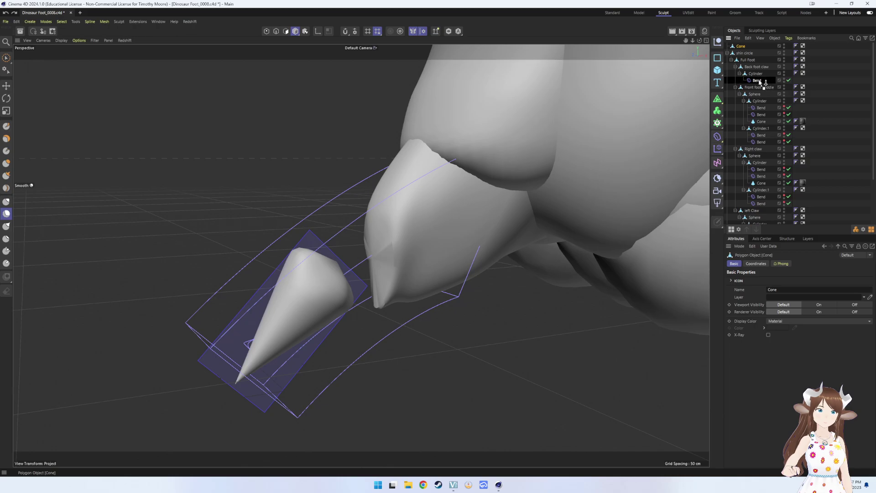
left_click_drag(760, 83, 760, 82)
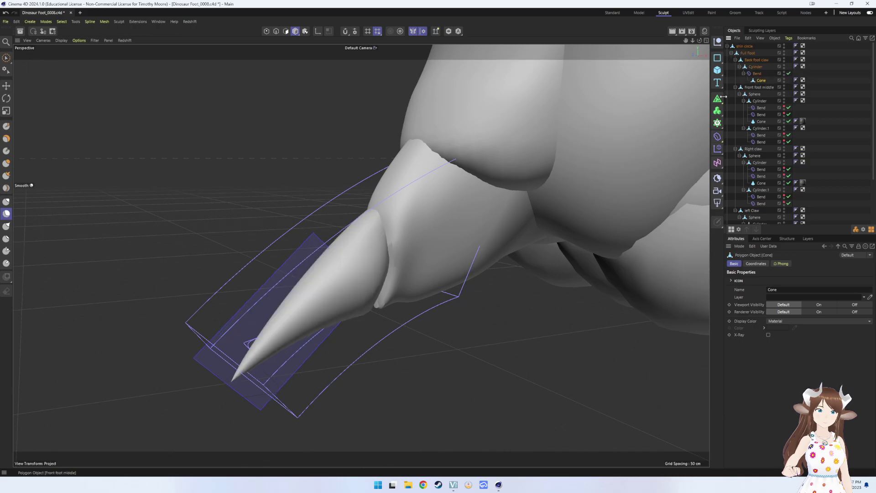
mouse_move(414, 320)
left_mouse_down("alt")
mouse_move(386, 314)
mouse_move(575, 301)
left_mouse_up("alt")
- Nudge the bent claw cone left and up about 0.8 cm, then select the toe cylinder
key("e")
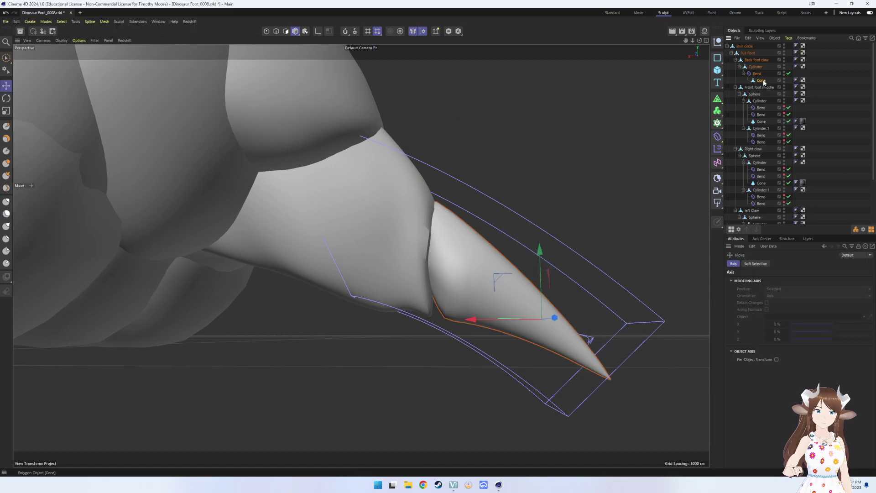
left_click_drag(475, 320, 456, 309)
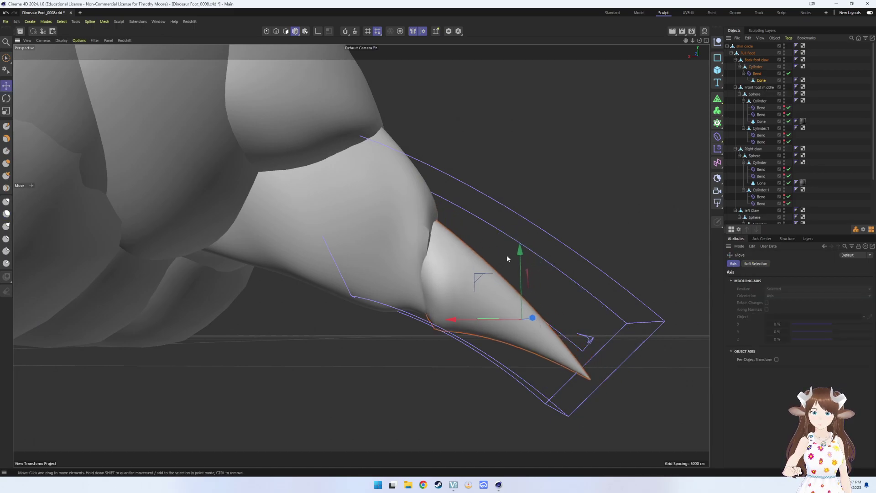
left_click_drag(521, 248, 520, 233)
left_click(574, 191)
mouse_move(574, 190)
left_mouse_down("alt")
mouse_move(599, 176)
mouse_move(511, 192)
mouse_move(489, 180)
mouse_move(491, 169)
mouse_move(605, 174)
mouse_move(460, 244)
left_mouse_up("alt")
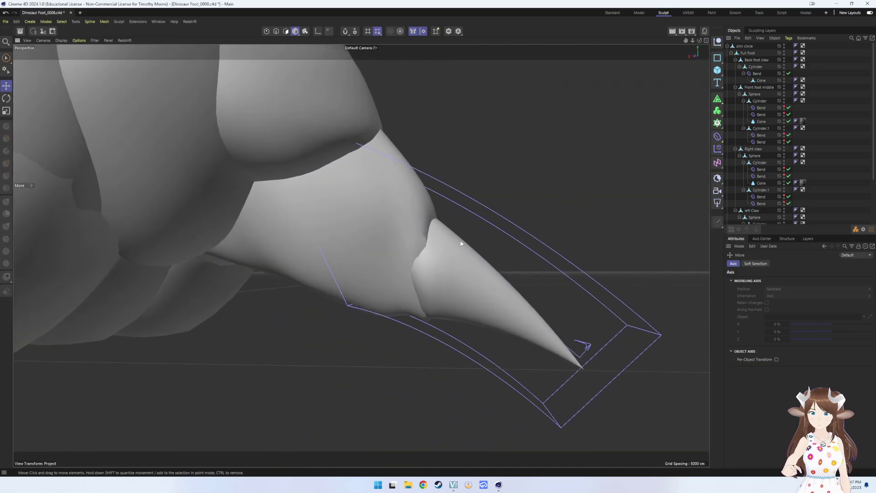
left_click(450, 266)
left_click_drag(518, 249, 518, 245)
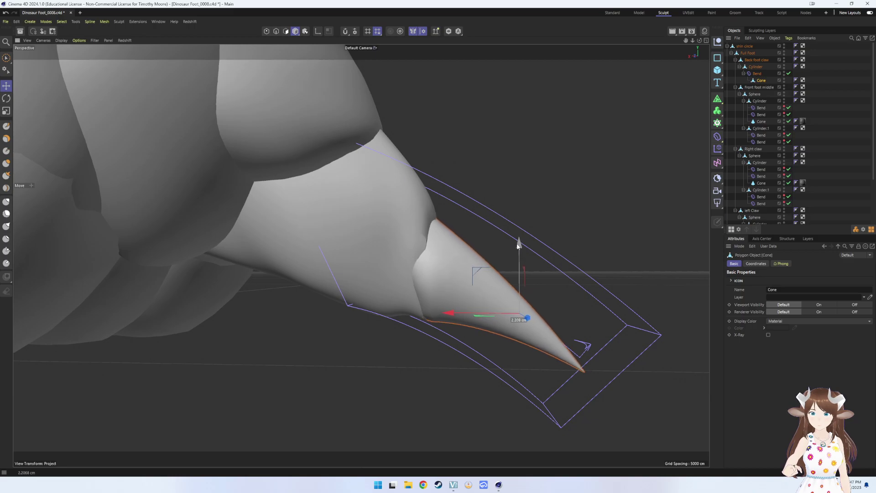
mouse_move(374, 378)
left_mouse_down("alt")
mouse_move(385, 379)
mouse_move(426, 340)
mouse_move(518, 368)
mouse_move(539, 401)
mouse_move(574, 387)
mouse_move(585, 393)
left_mouse_up("alt")
left_click(385, 379)
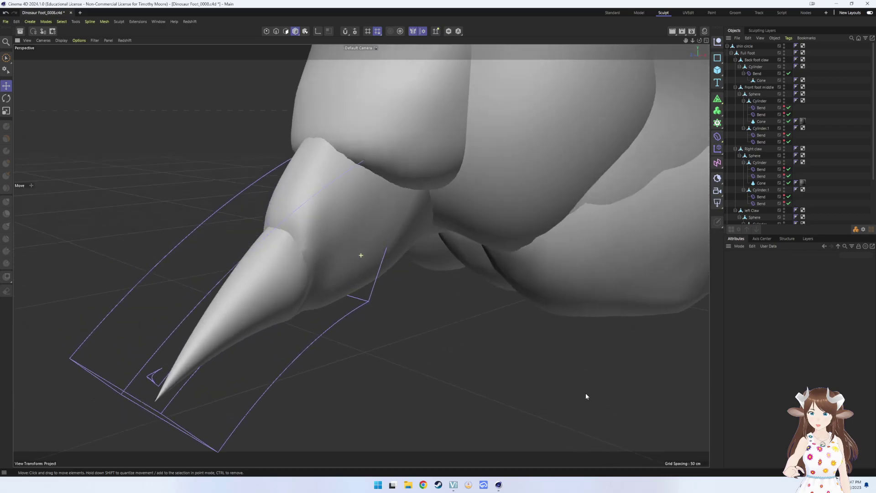
left_click(338, 233)
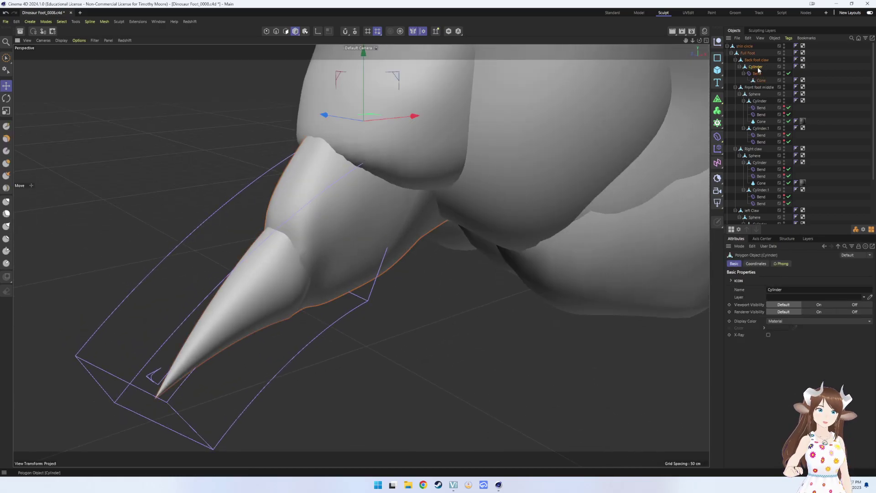
- With the Bend off, inflate the toe surface to fill the dent where it meets the cone
left_click(6, 214)
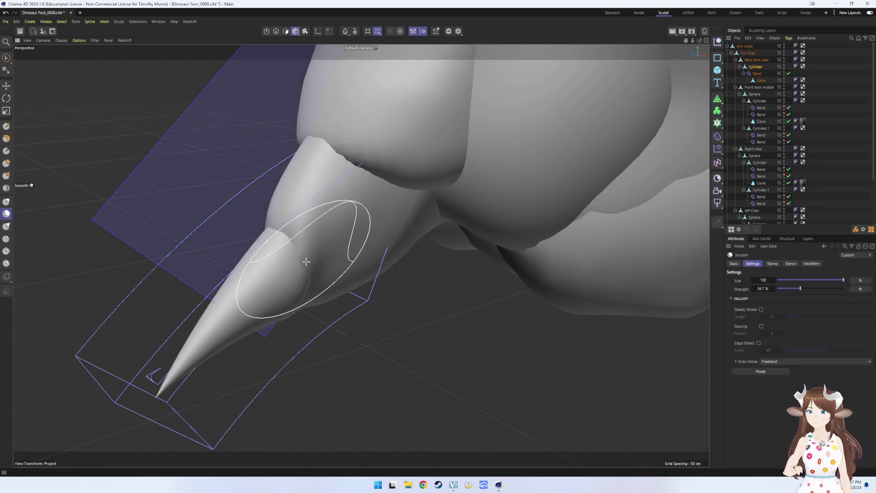
left_click_drag(323, 307, 353, 297, "alt")
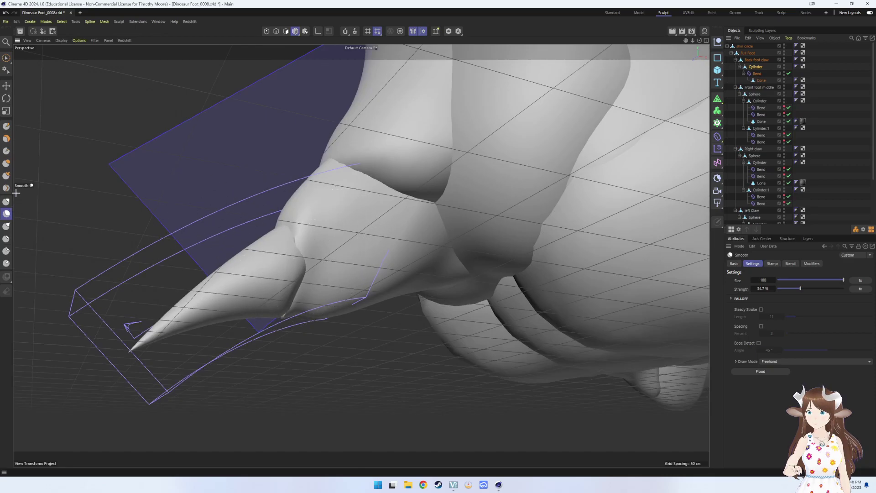
left_click(7, 165)
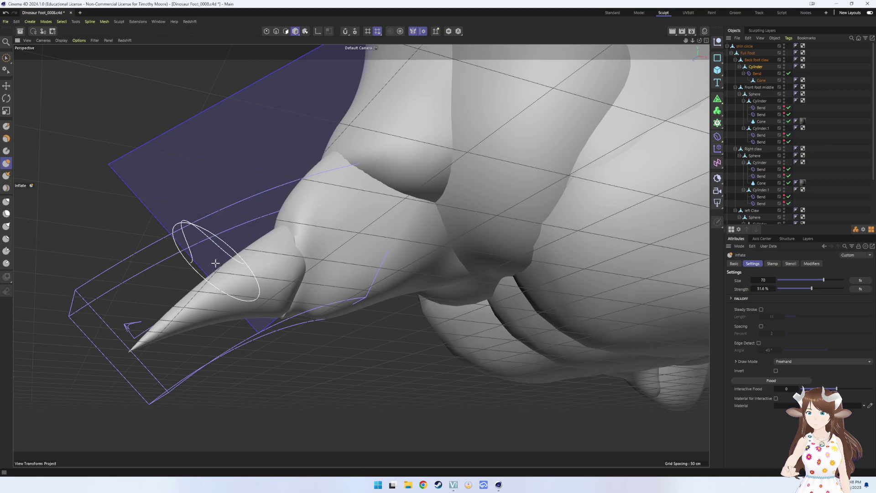
mouse_move(242, 300)
left_mouse_down("alt")
mouse_move(301, 320)
mouse_move(310, 298)
left_mouse_up("alt")
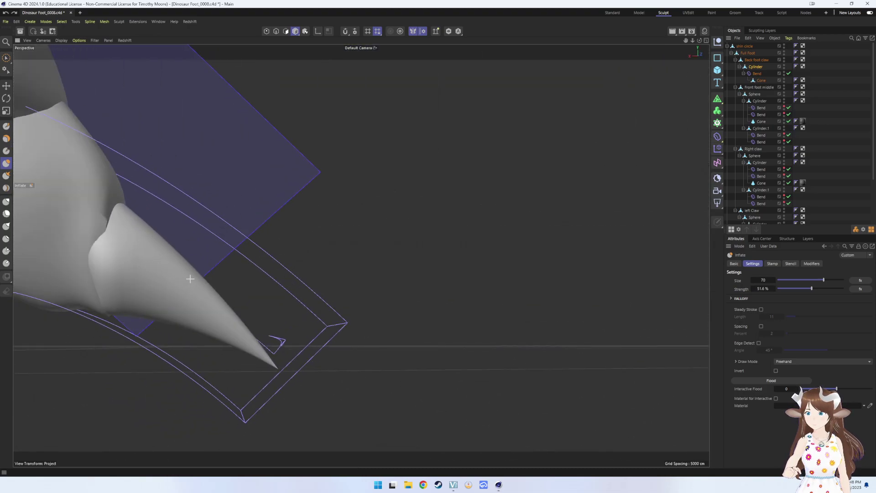
left_click_drag(161, 299, 192, 329, "alt")
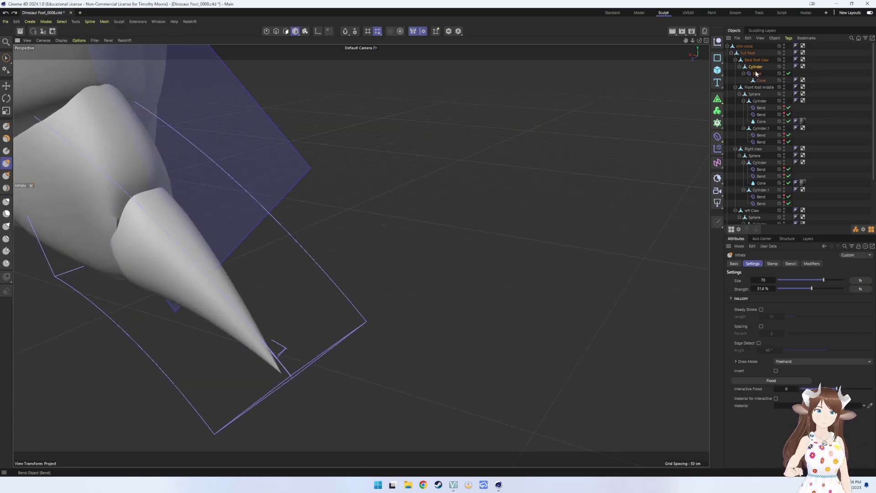
left_click(789, 74)
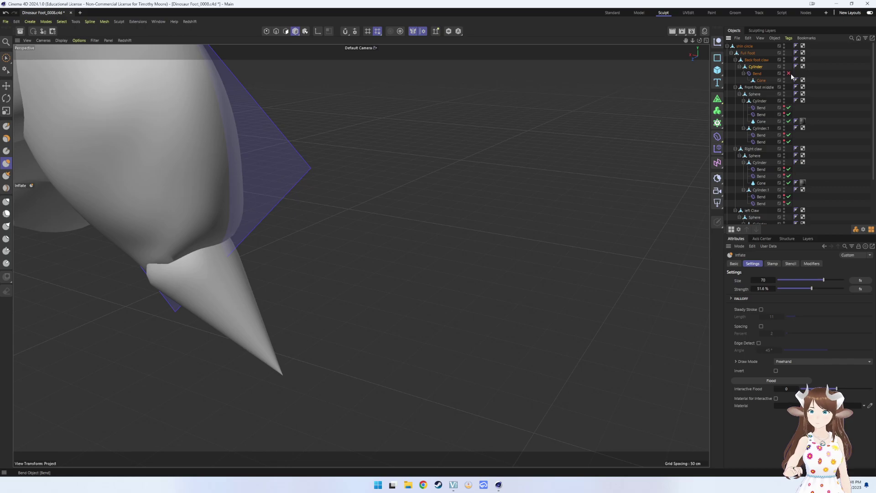
scroll(270, 244, "up", 5)
scroll(196, 233, "up", 3)
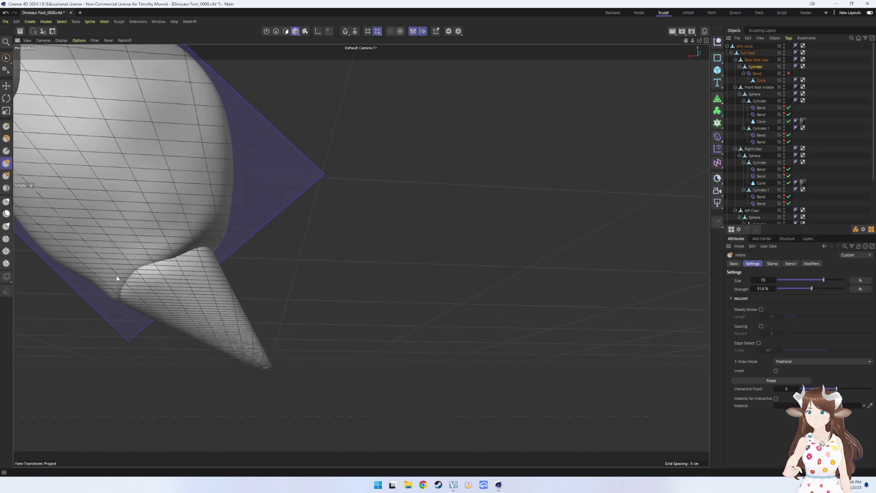
left_click_drag(118, 283, 152, 245)
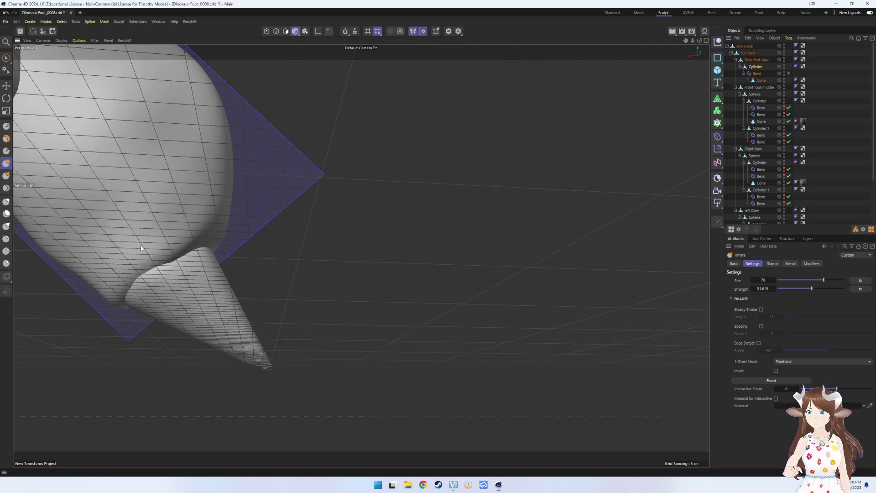
scroll(151, 265, "down", 4)
scroll(147, 274, "down", 2)
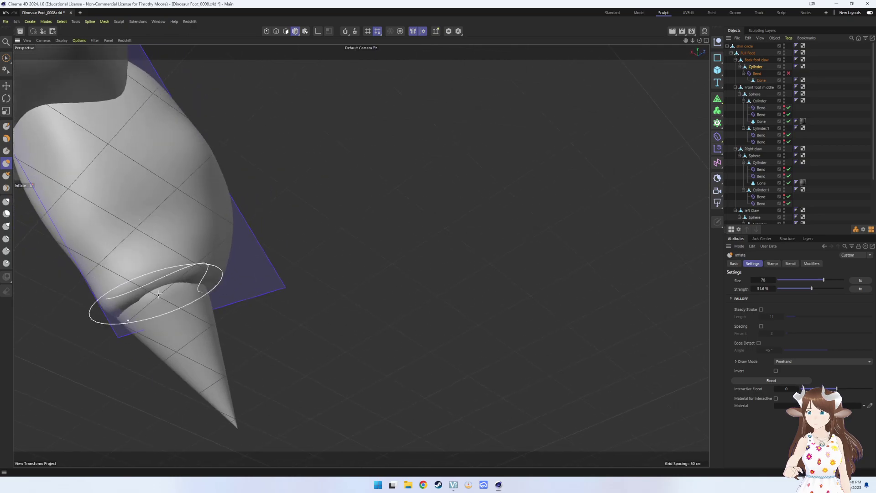
left_click_drag(159, 295, 166, 285)
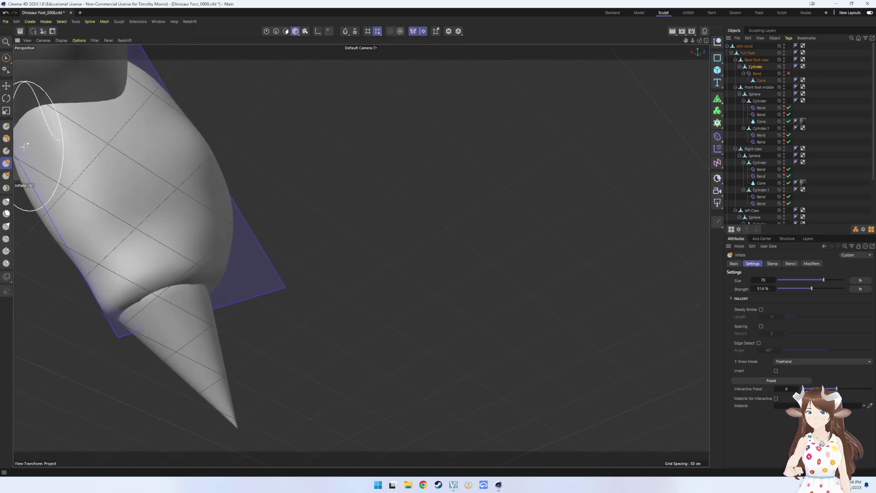
- Build up a Wax bulge at the toe–cone junction and check it with the Bend on
left_click(7, 142)
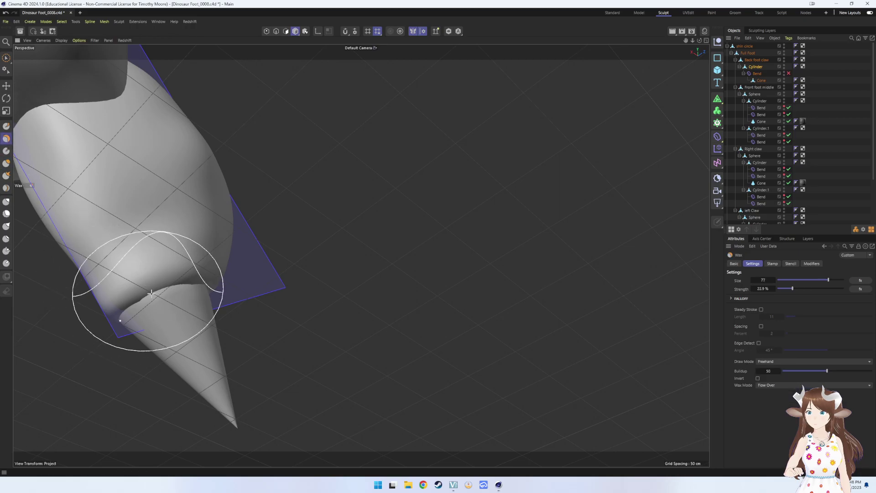
left_click_drag(146, 284, 122, 274)
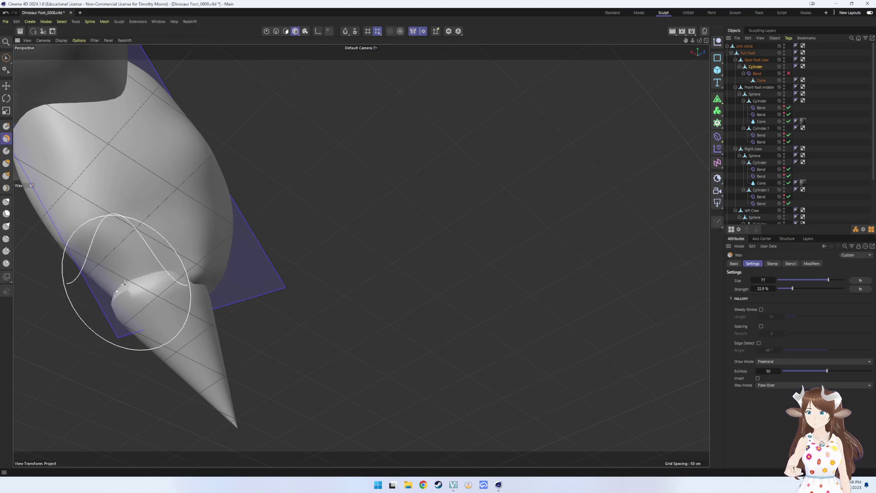
left_click(789, 73)
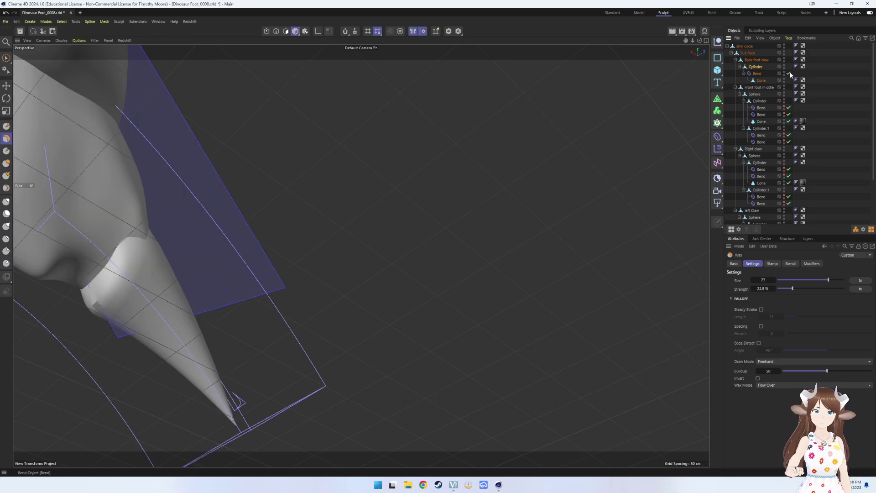
left_click_drag(553, 149, 361, 255, "alt")
mouse_move(391, 225)
left_mouse_down("alt")
mouse_move(415, 205)
mouse_move(405, 219)
mouse_move(419, 212)
mouse_move(359, 243)
left_mouse_up("alt")
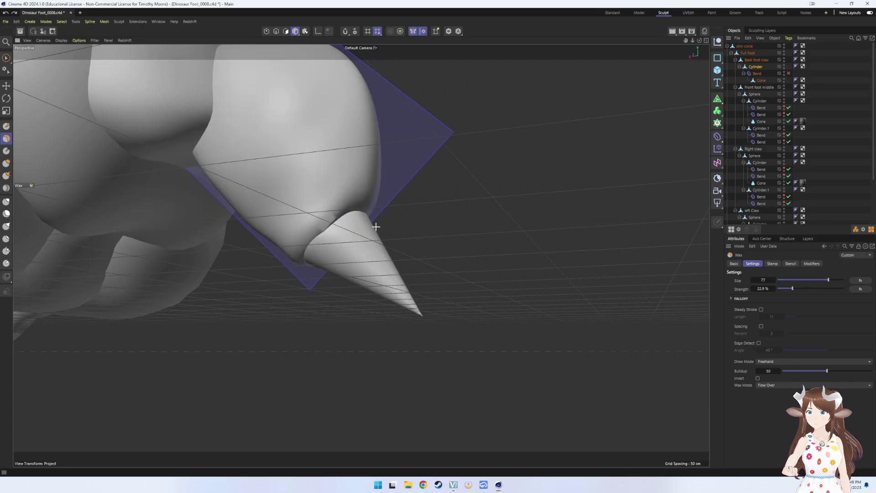
key("ctrl+z")
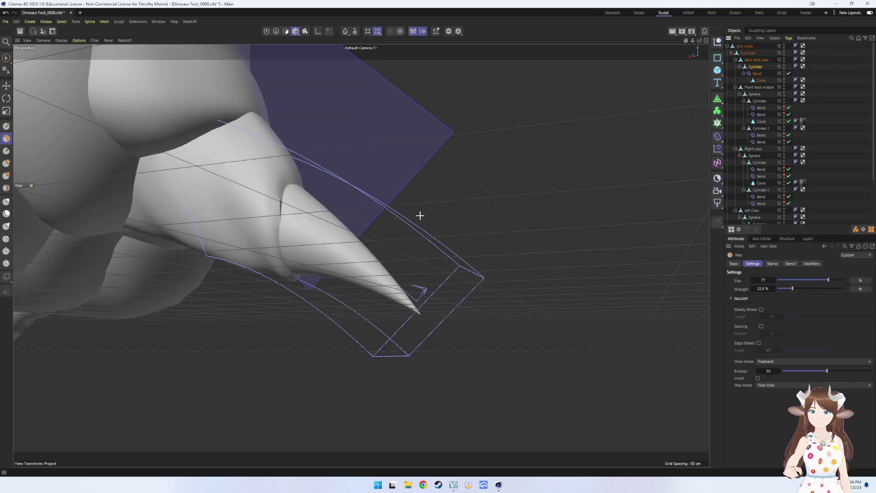
mouse_move(420, 215)
left_mouse_down("alt")
mouse_move(356, 256)
mouse_move(313, 244)
mouse_move(386, 229)
mouse_move(391, 217)
mouse_move(391, 229)
mouse_move(328, 192)
mouse_move(458, 188)
mouse_move(303, 185)
left_mouse_up("alt")
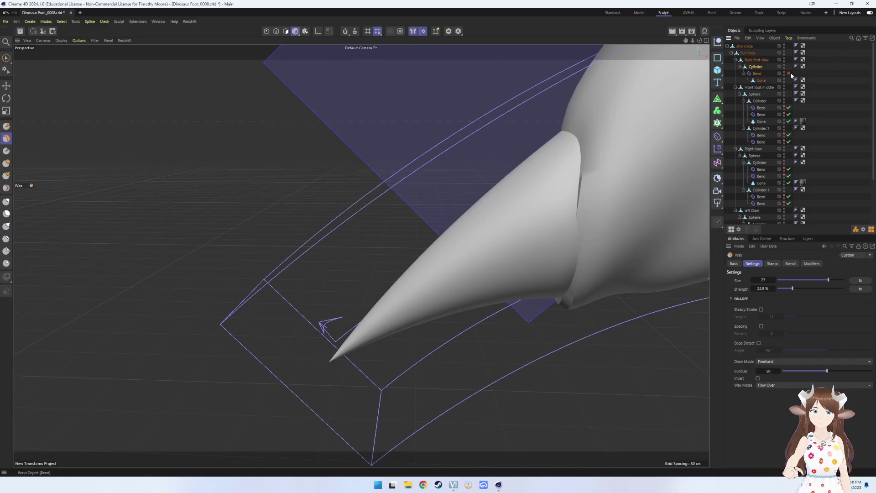
left_click_drag(456, 205, 521, 168, "alt")
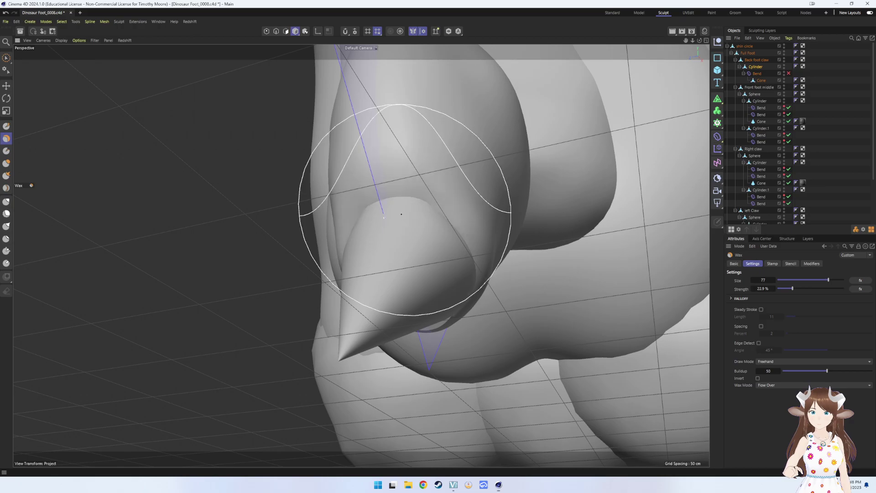
left_click_drag(402, 214, 492, 226, "alt")
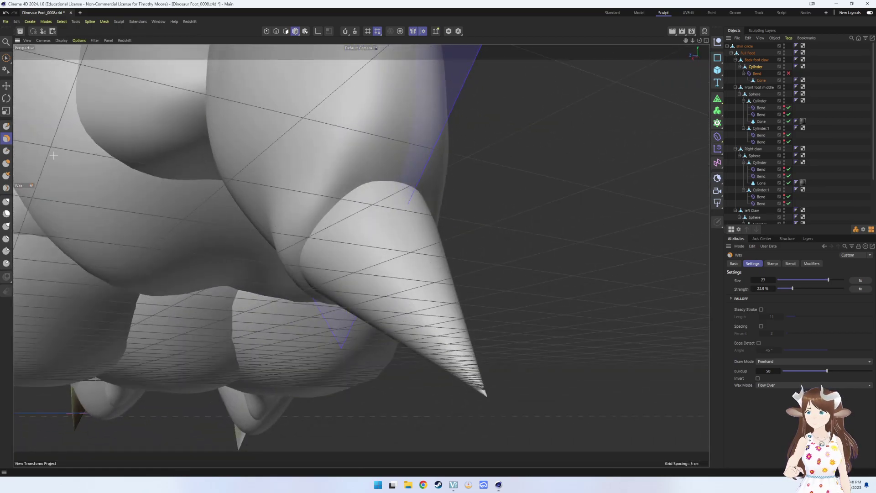
- Inflate the toe further over the cone, re-enable the Bend, and undo two unwanted changes
left_click(6, 176)
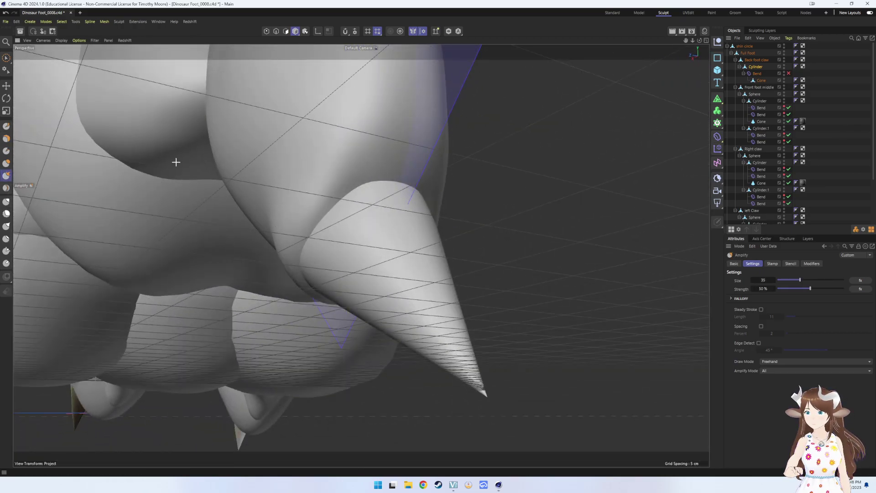
left_click(8, 163)
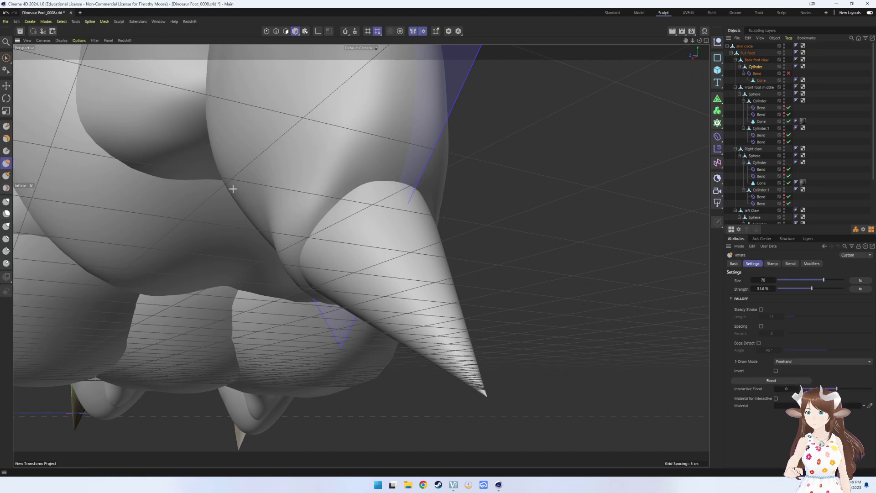
left_click_drag(376, 185, 336, 198)
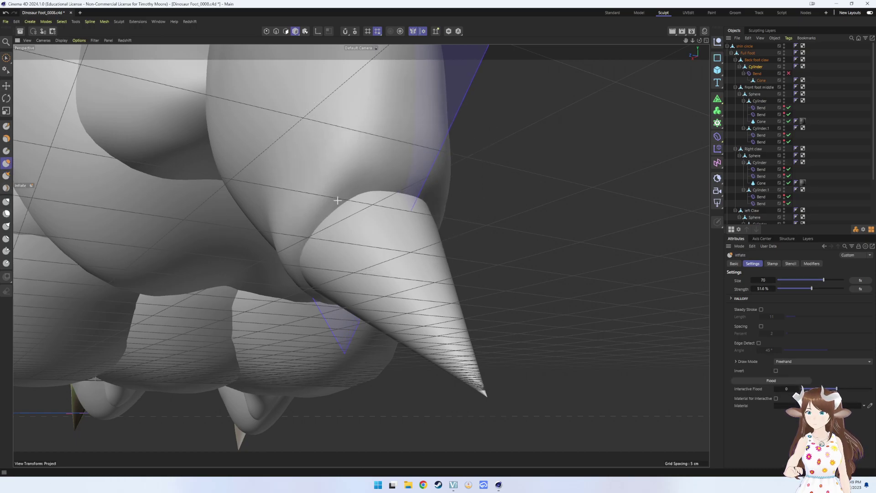
left_click_drag(427, 187, 372, 195)
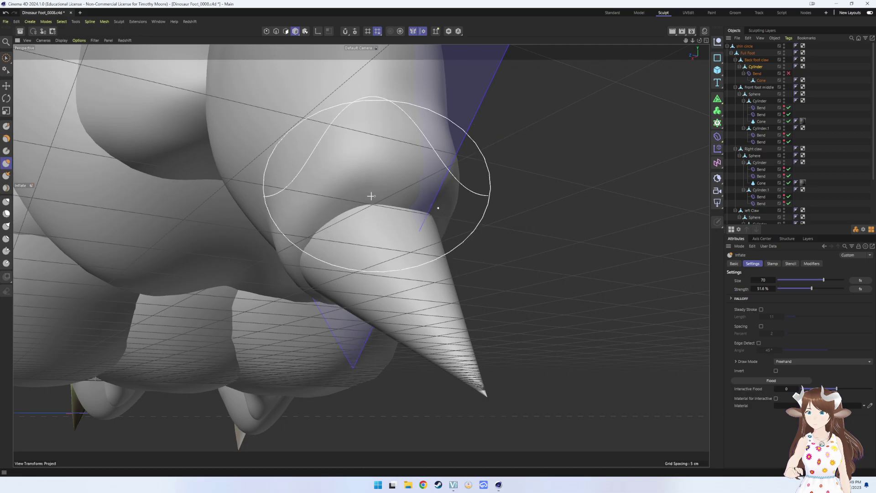
left_click(788, 73)
mouse_move(665, 123)
left_mouse_down("alt")
mouse_move(361, 255)
mouse_move(526, 187)
mouse_move(519, 217)
mouse_move(512, 185)
mouse_move(569, 180)
mouse_move(572, 154)
left_mouse_up("alt")
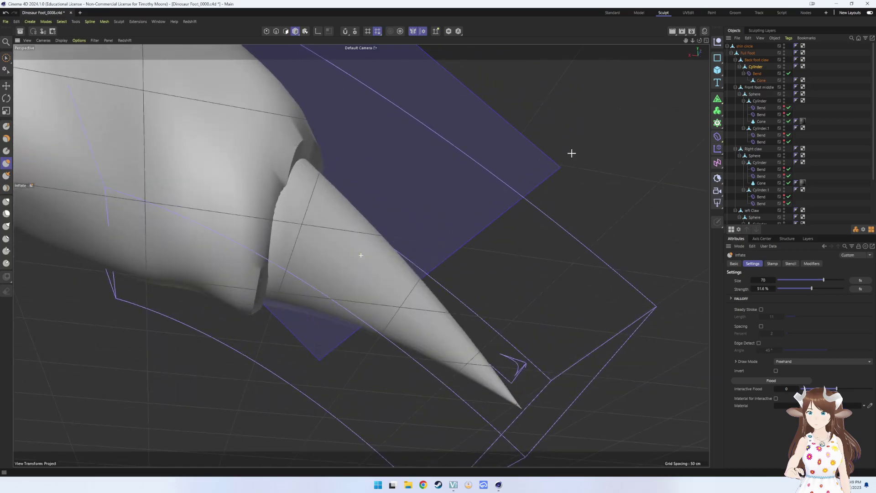
key("ctrl+z")
key("ctrl+z")
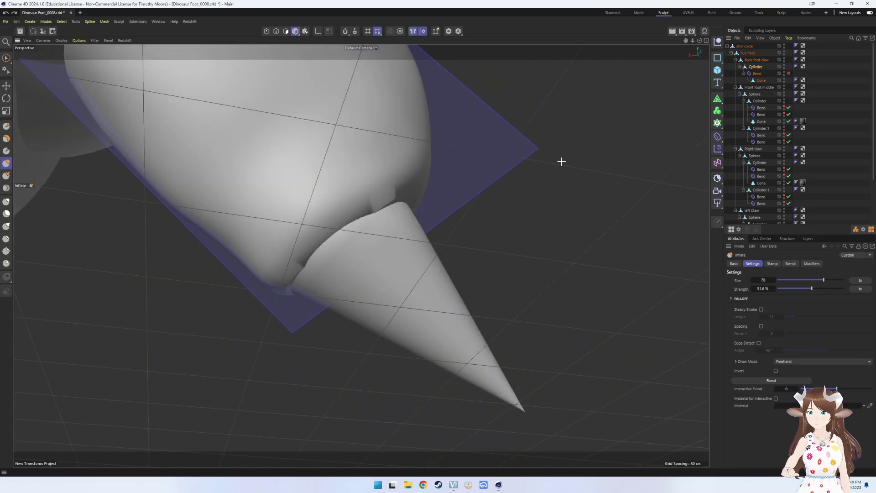
key("ctrl+z")
key("ctrl+z")
key("ctrl+z")
key("ctrl+z")
key("ctrl+z")
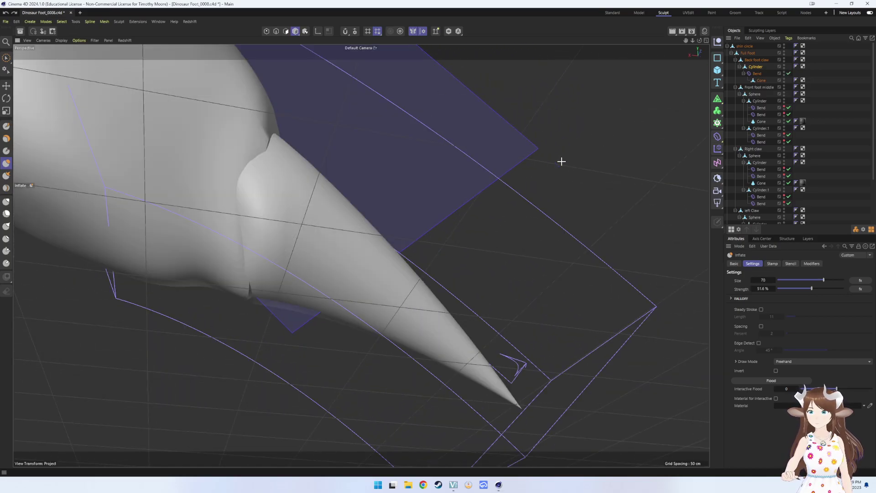
mouse_move(480, 178)
left_mouse_down("alt")
mouse_move(463, 209)
mouse_move(362, 255)
mouse_move(397, 201)
left_mouse_up("alt")
scroll(429, 201, "up", 3)
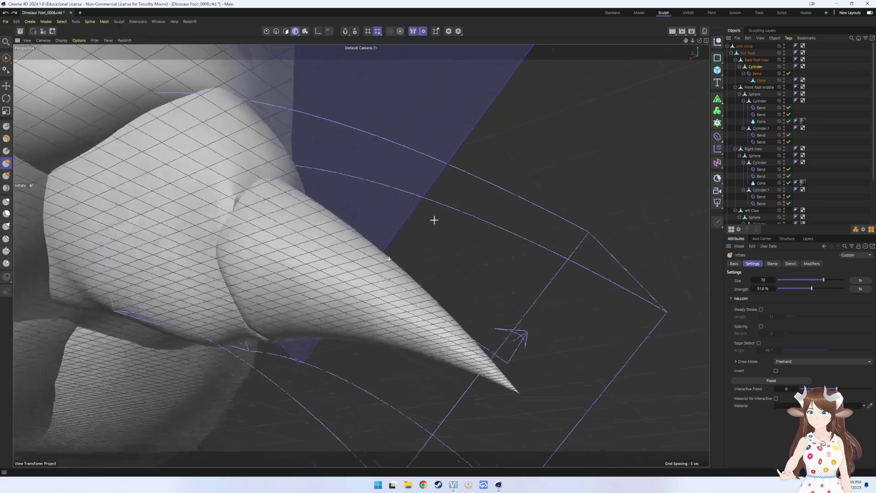
scroll(436, 221, "up", 2)
scroll(452, 225, "up", 2)
scroll(466, 224, "down", 3)
scroll(470, 237, "down", 2)
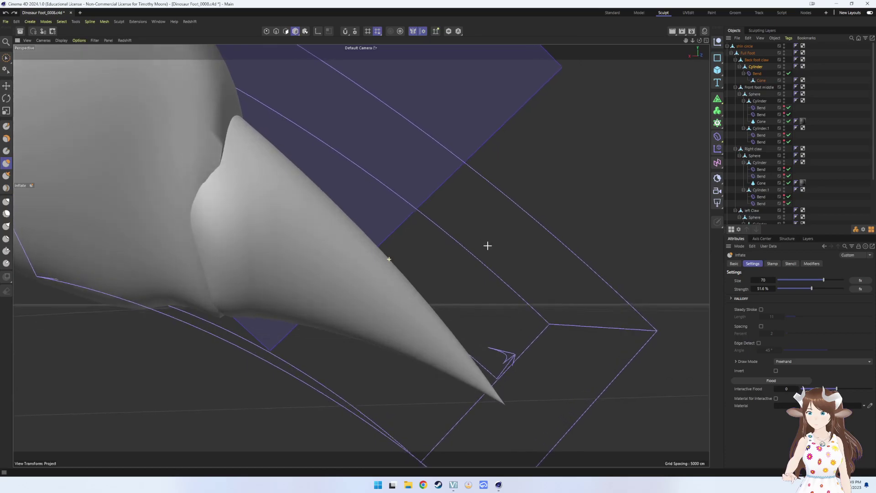
- Move the claw cone left and up into the toe
left_click(762, 80)
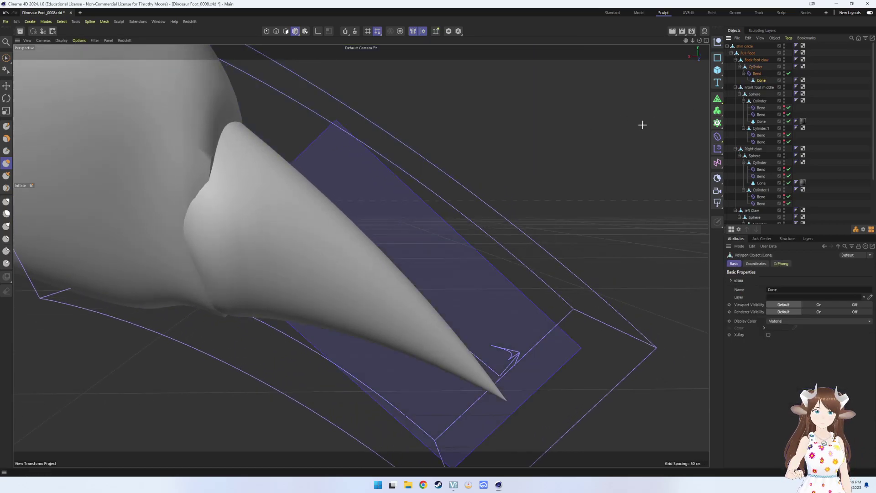
key("e")
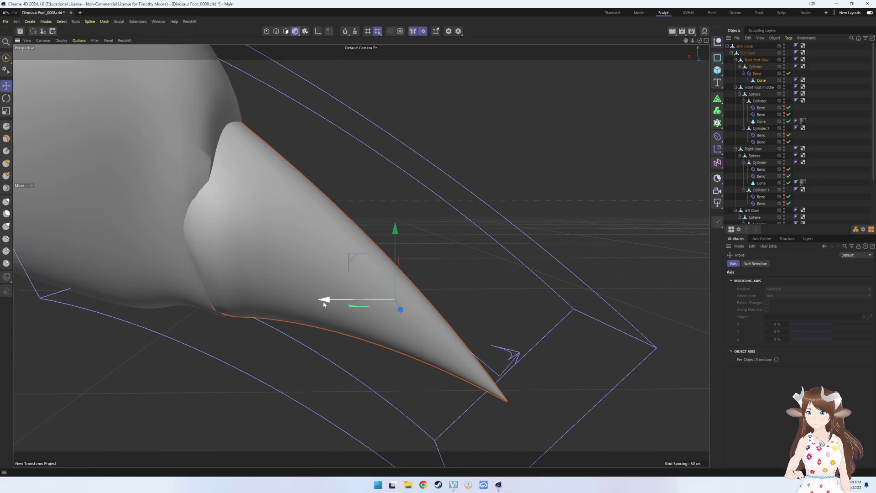
left_click_drag(324, 304, 309, 300)
left_click_drag(383, 237, 380, 221)
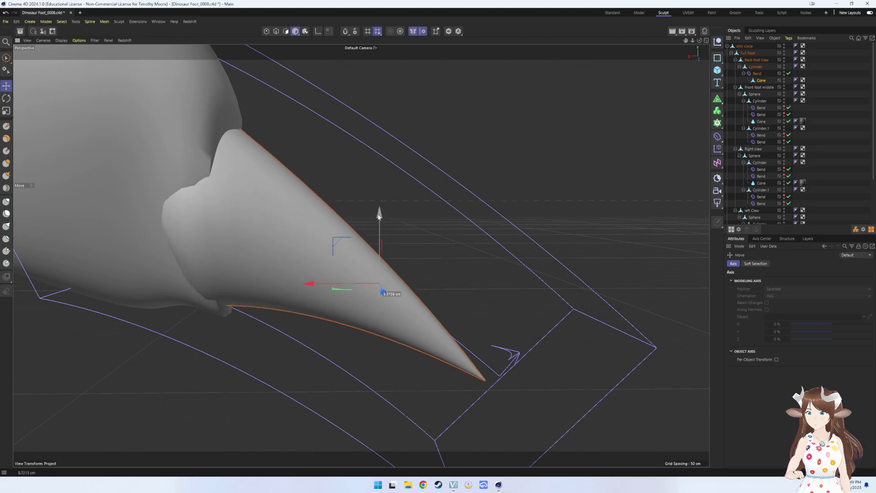
left_click(380, 221)
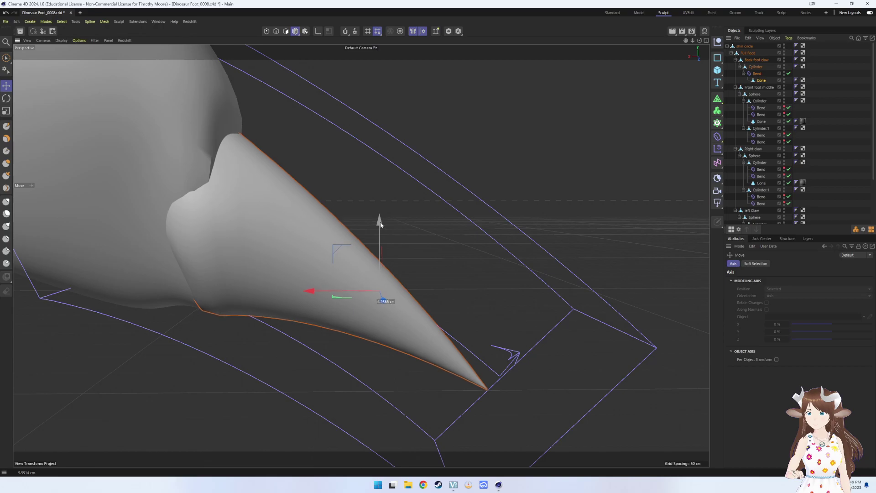
mouse_move(522, 130)
left_mouse_down("alt")
mouse_move(457, 166)
mouse_move(472, 147)
mouse_move(520, 139)
mouse_move(500, 151)
left_mouse_up("alt")
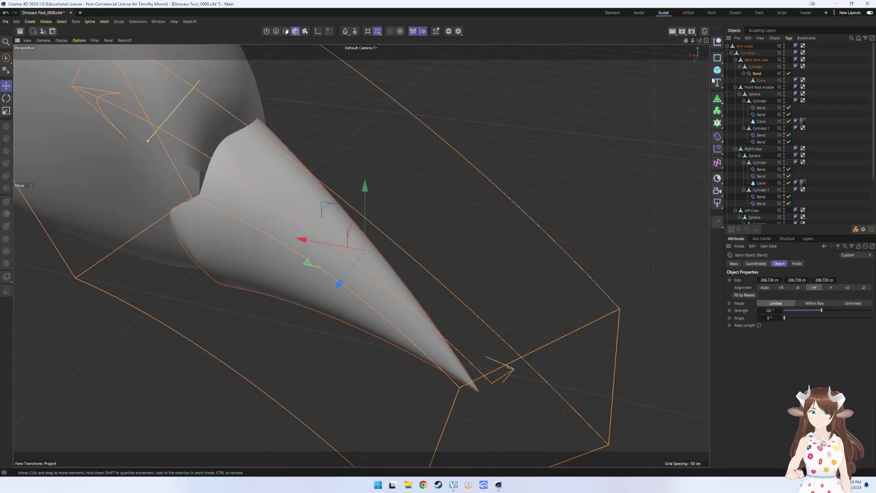
- Disable the claw Cylinder's Bend so the cone straightens
left_click(759, 67)
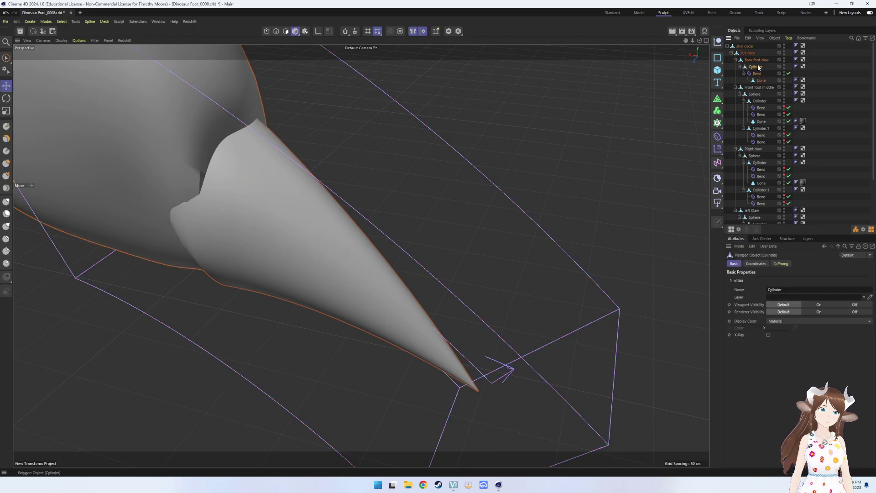
left_click(789, 74)
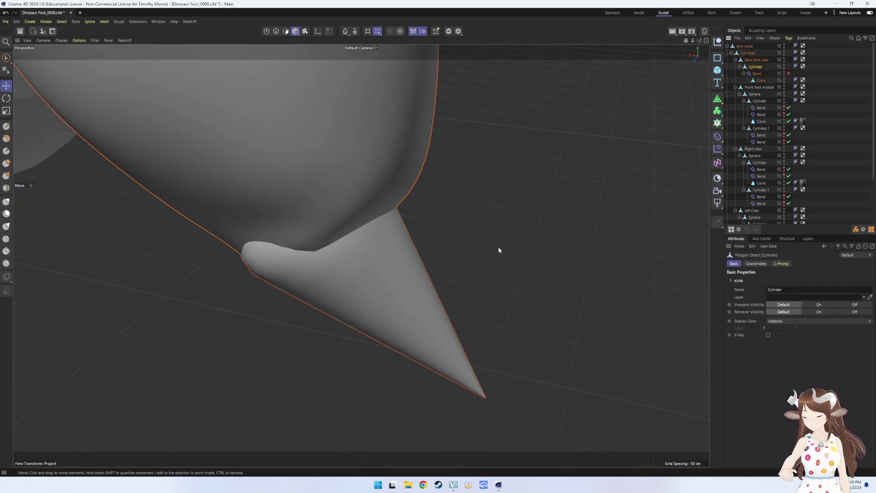
left_click_drag(499, 250, 475, 204, "alt")
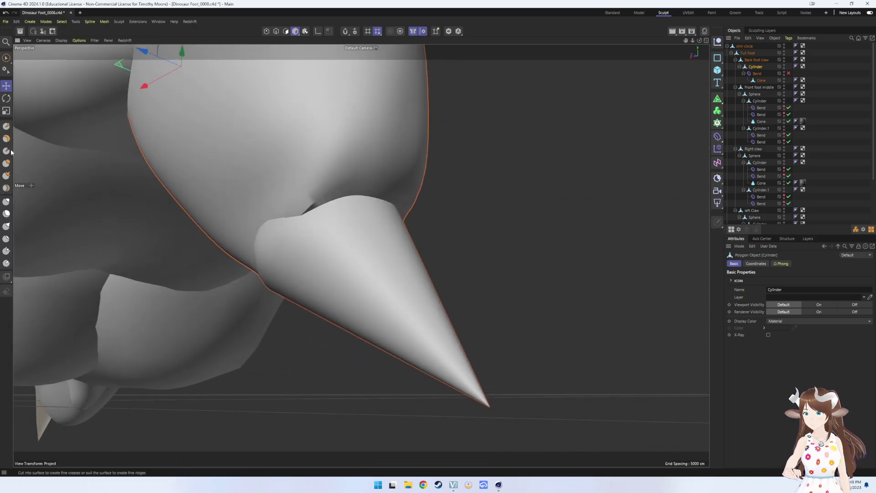
- Pick the Inflate brush, frame the claw, and re-enable its Bend after comparing on and off
left_click(7, 163)
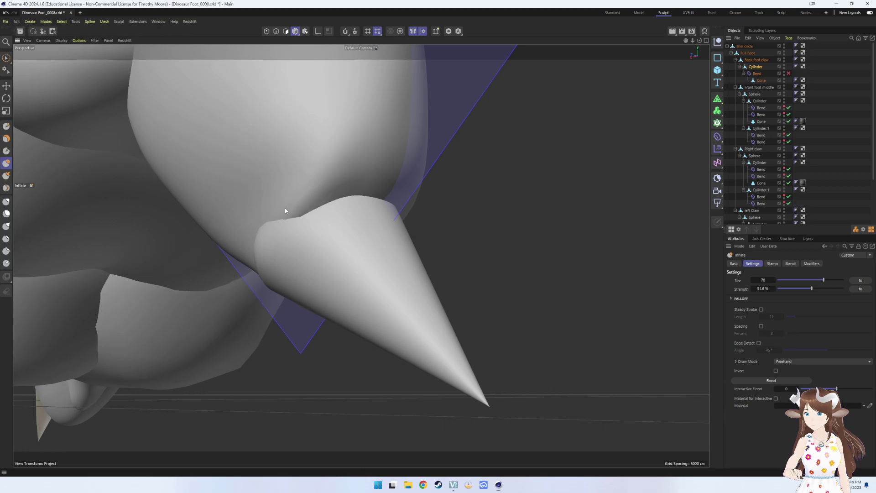
key("o")
mouse_move(515, 227)
left_mouse_down("alt")
mouse_move(474, 231)
mouse_move(528, 231)
mouse_move(401, 219)
left_mouse_up("alt")
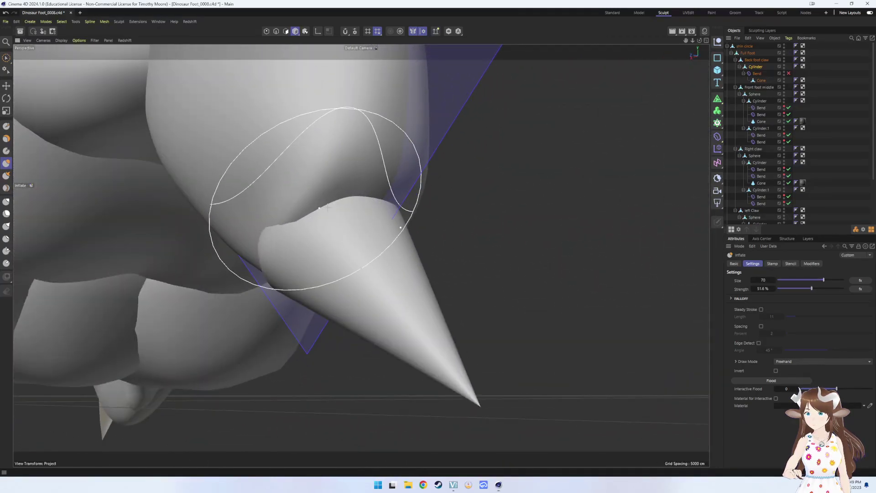
left_click(789, 74)
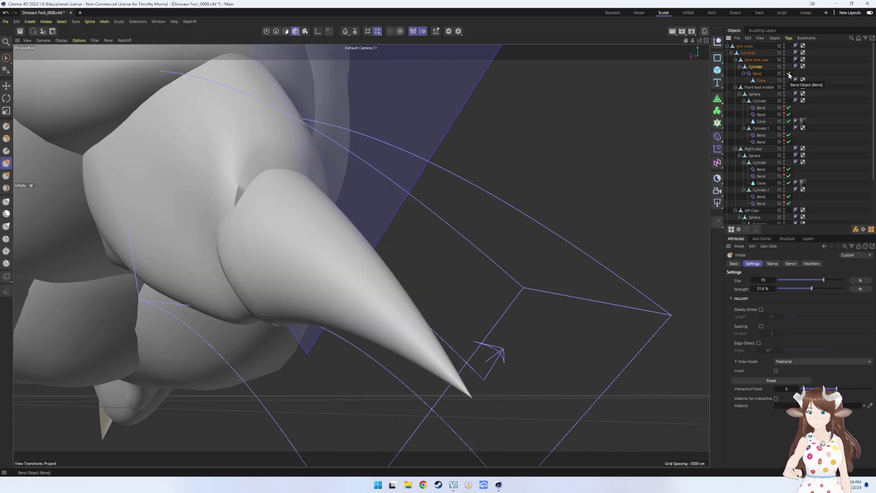
left_click(789, 73)
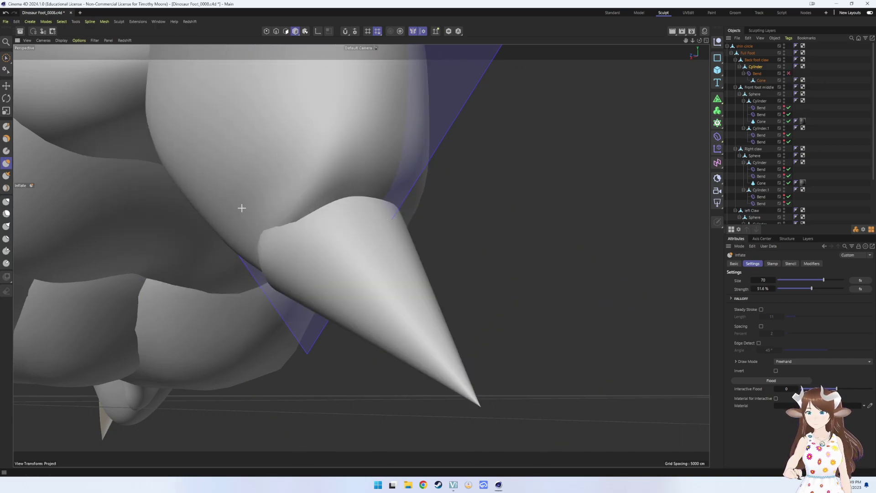
left_click(789, 73)
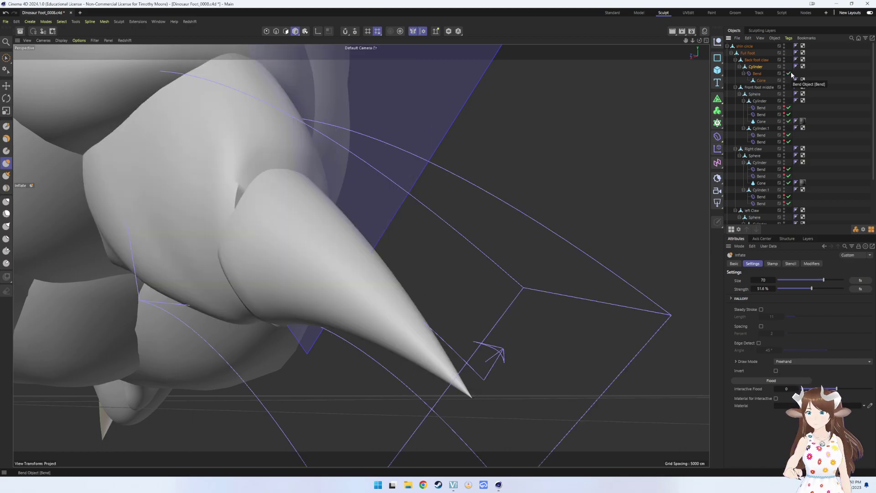
mouse_move(320, 229)
left_mouse_down("alt")
mouse_move(114, 221)
mouse_move(197, 190)
left_mouse_up("alt")
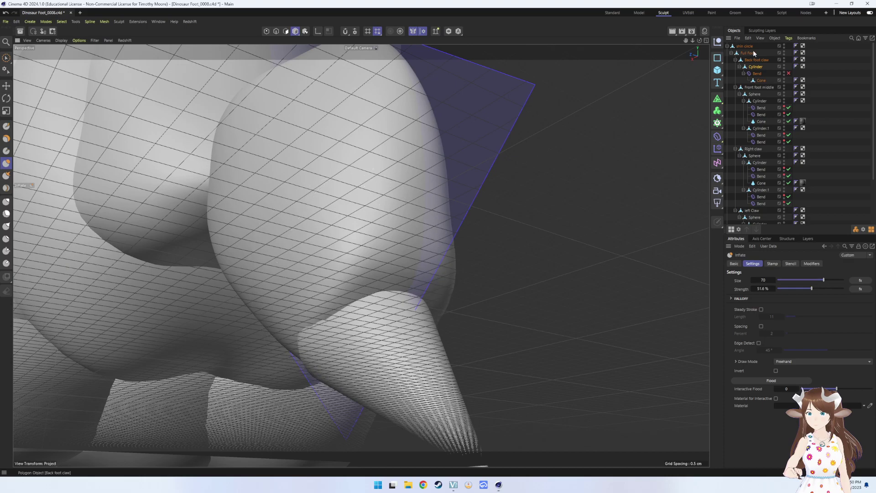
left_click(788, 74)
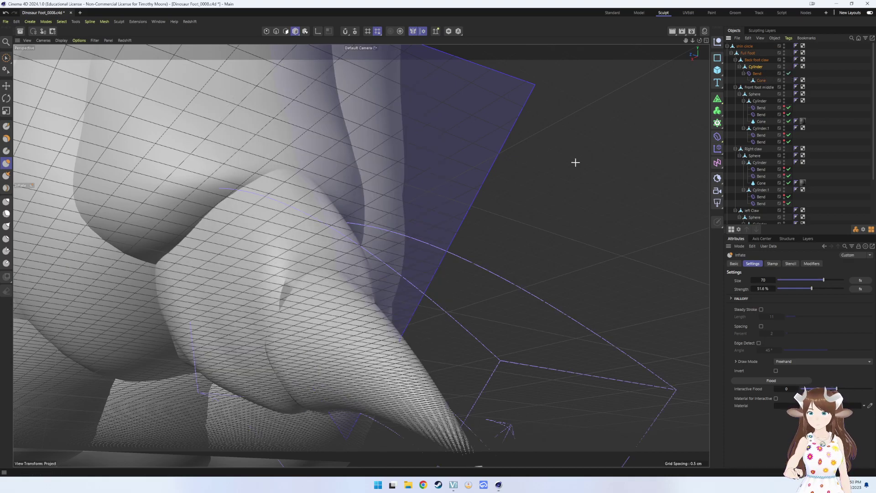
mouse_move(575, 162)
left_mouse_down("alt")
mouse_move(475, 194)
mouse_move(472, 172)
mouse_move(482, 166)
mouse_move(548, 215)
left_mouse_up("alt")
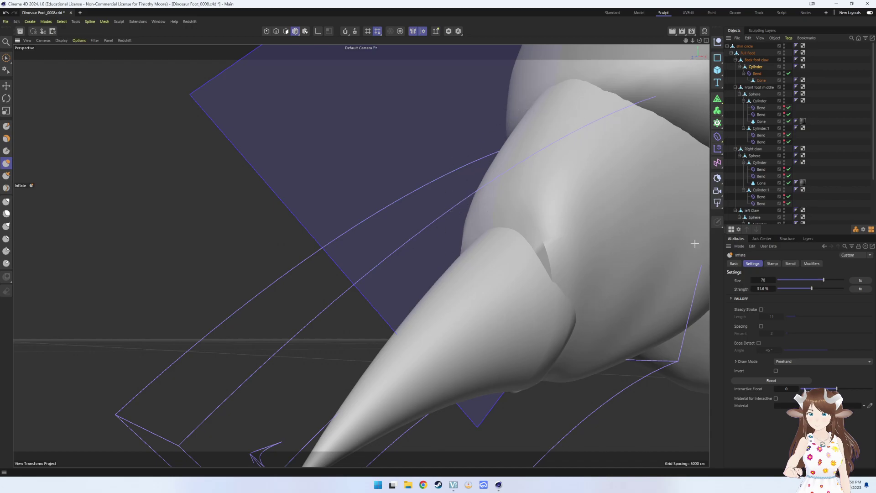
- Set the Inflate brush size to 43 and undo two trial strokes on the upper claw
left_click(806, 279)
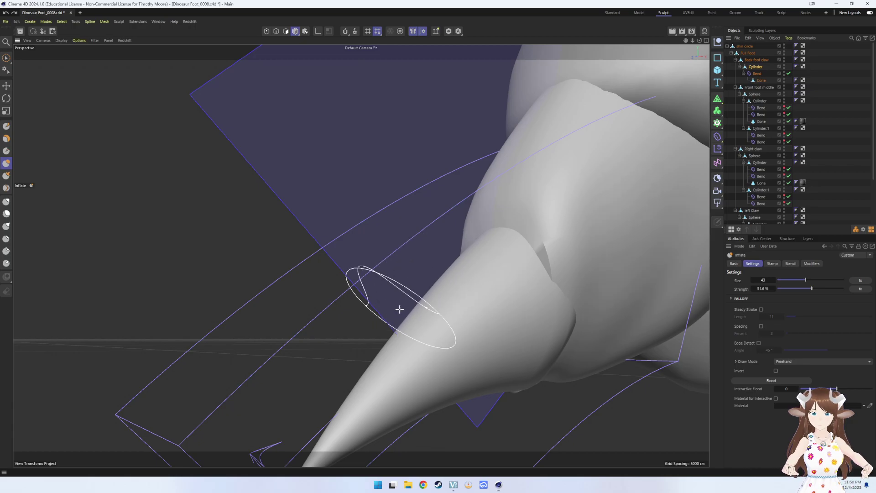
left_click_drag(394, 286, 402, 286)
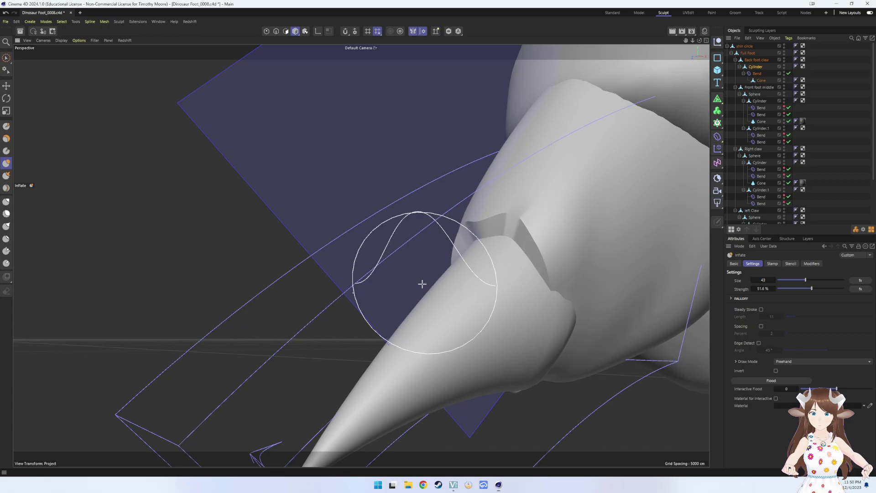
key("ctrl+z")
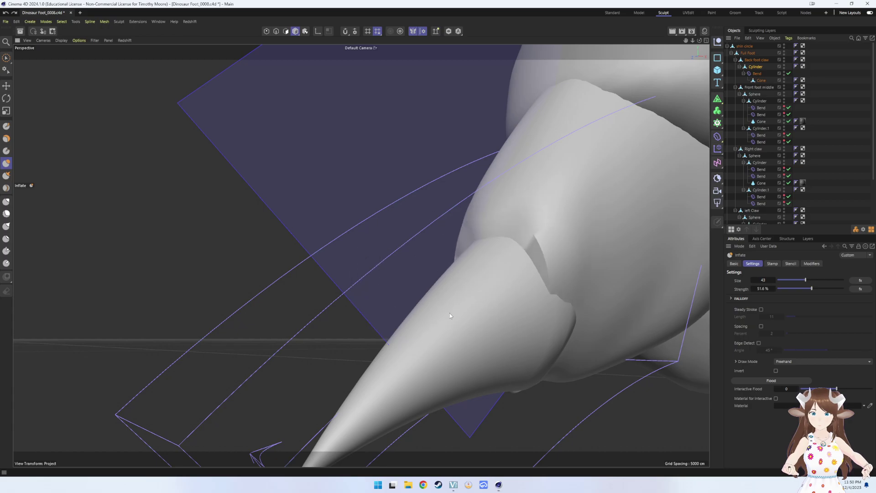
key("ctrl+z")
- Orbit beneath the claw and undo an accidental inflate bulge on the mirrored shin
mouse_move(456, 316)
left_mouse_down("alt")
mouse_move(515, 319)
mouse_move(493, 307)
mouse_move(475, 312)
mouse_move(483, 278)
left_mouse_up("alt")
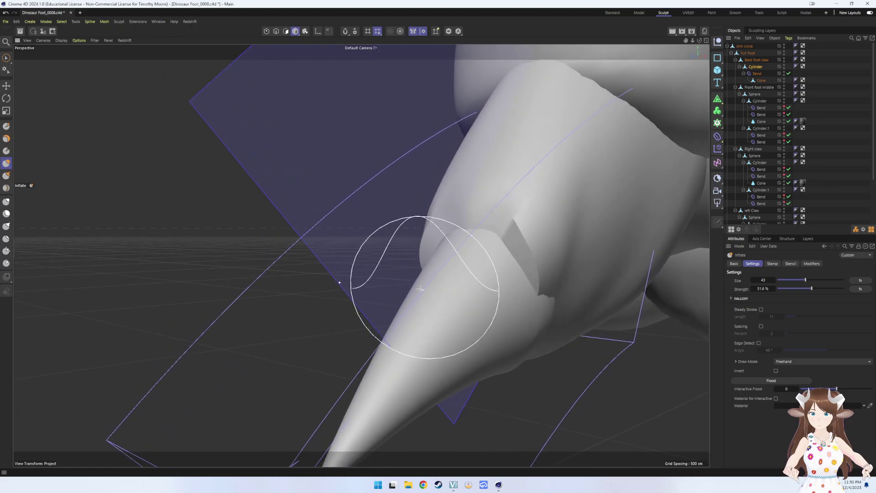
mouse_move(396, 263)
left_mouse_down("alt")
mouse_move(316, 219)
mouse_move(399, 266)
left_mouse_up("alt")
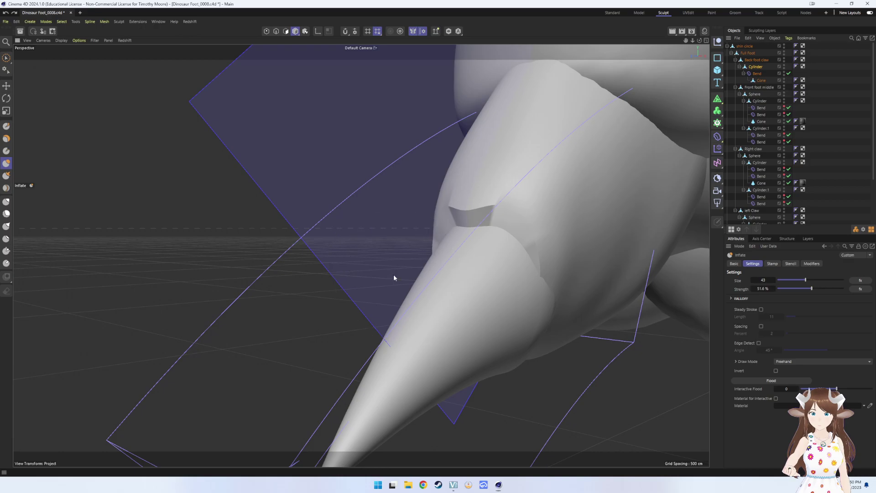
left_click_drag(393, 274, 427, 301, "alt")
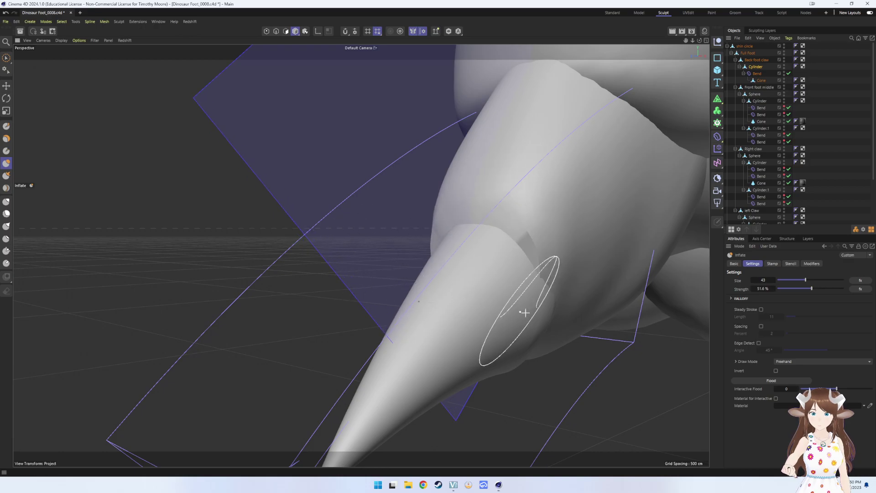
mouse_move(520, 309)
left_mouse_down("alt")
mouse_move(571, 332)
mouse_move(598, 328)
mouse_move(579, 327)
left_mouse_up("alt")
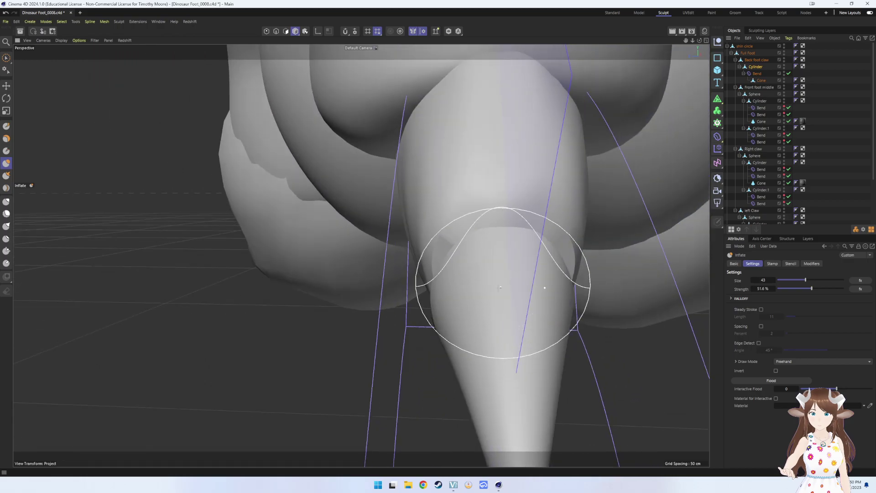
mouse_move(435, 282)
left_mouse_down()
mouse_move(407, 289)
mouse_move(417, 318)
left_mouse_up()
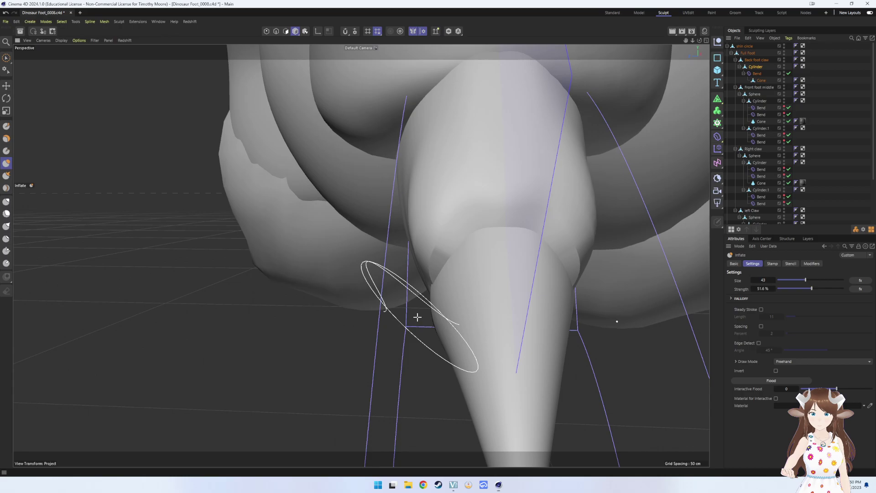
key("ctrl+z")
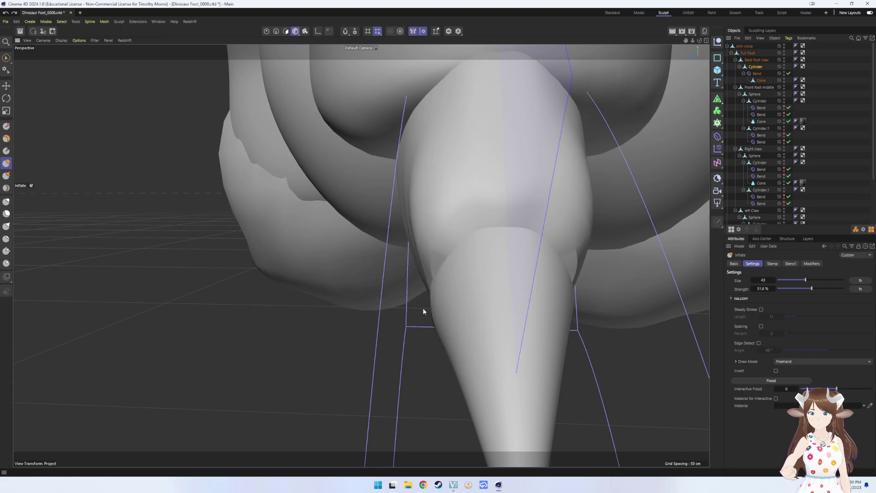
- Zoom in and puff out the claw-toe crease with two inflate strokes, then inspect the blend
mouse_move(421, 284)
left_mouse_down("alt")
mouse_move(455, 311)
mouse_move(449, 350)
left_mouse_up("alt")
scroll(475, 369, "up", 2)
scroll(479, 383, "up", 5)
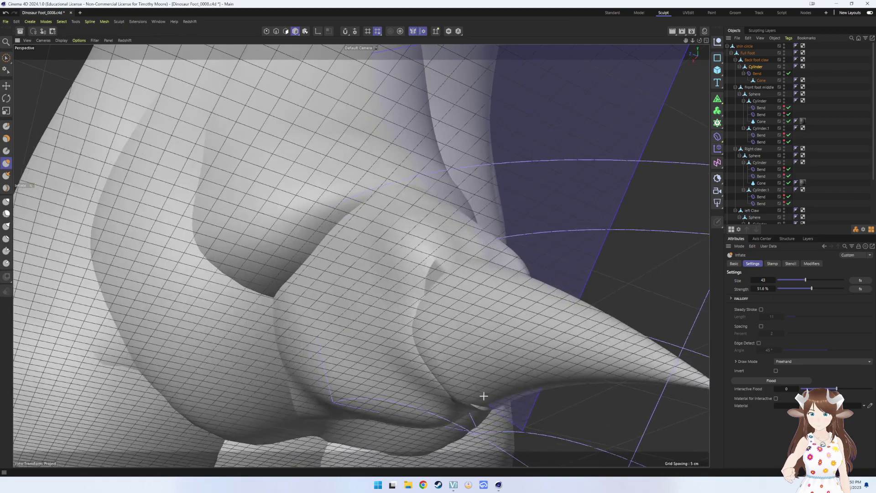
left_click_drag(488, 357, 511, 381)
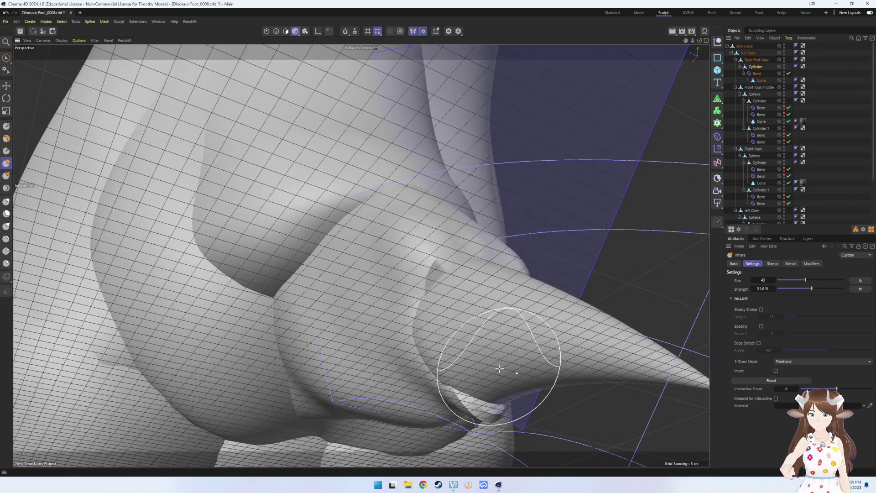
left_click(498, 376)
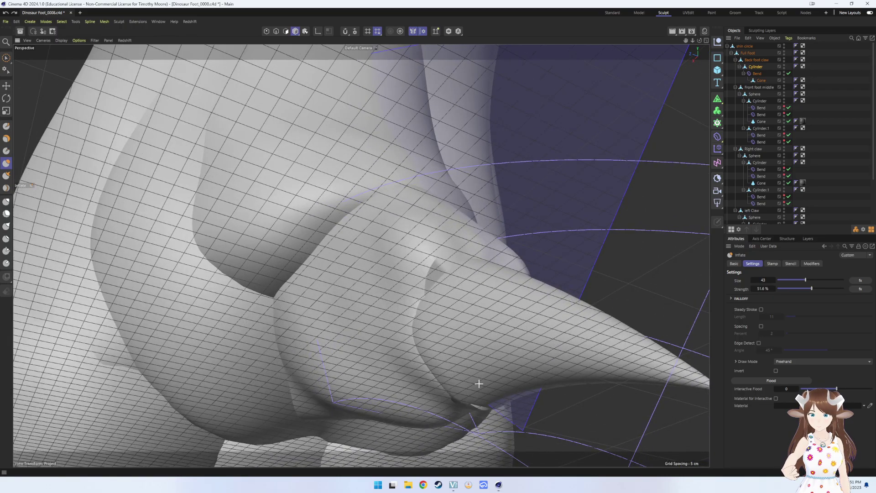
mouse_move(479, 384)
left_mouse_down("alt")
mouse_move(505, 388)
mouse_move(470, 415)
mouse_move(445, 415)
left_mouse_up("alt")
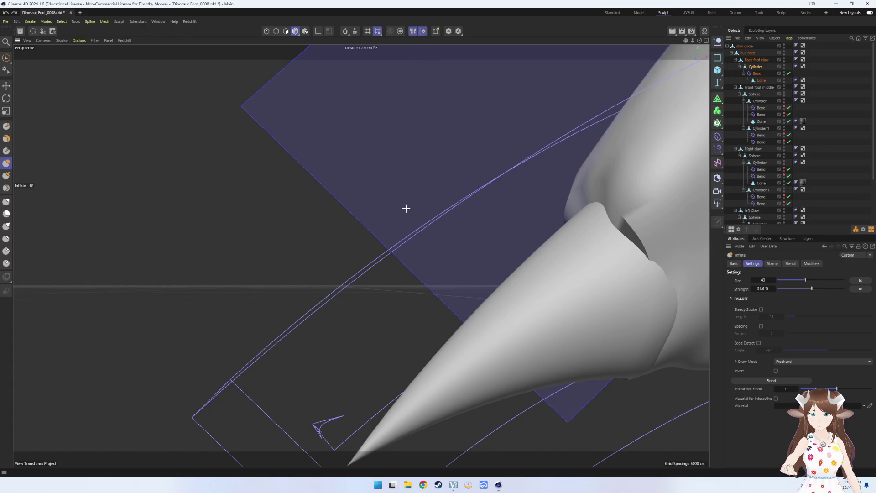
mouse_move(405, 205)
left_mouse_down("alt")
mouse_move(374, 244)
mouse_move(374, 148)
left_mouse_up("alt")
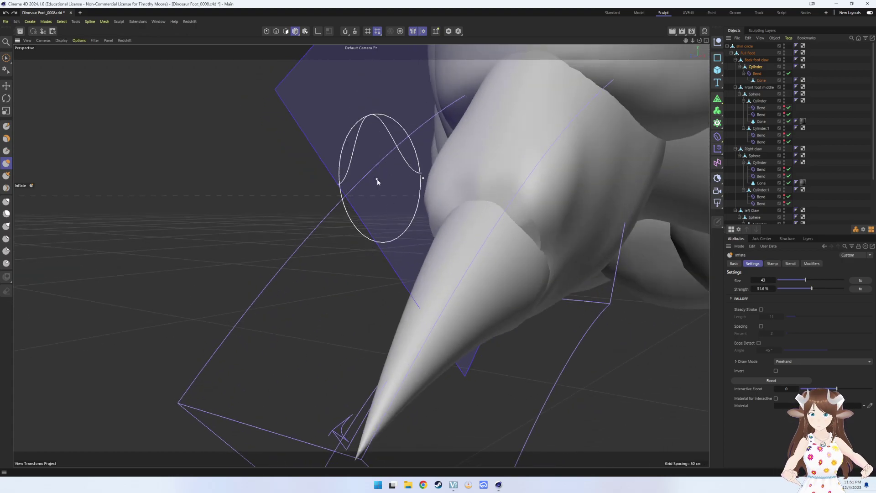
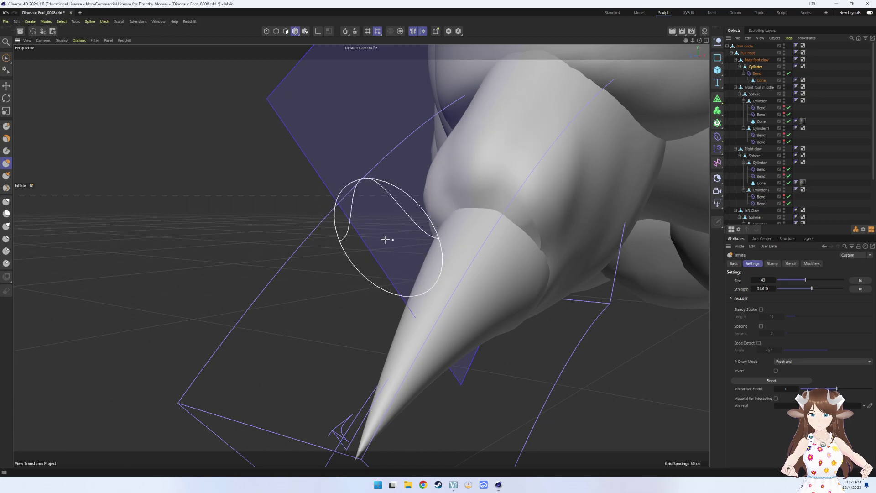
- Inflate the surface near the claw, then move the back claw cone down, left and slightly up
mouse_move(388, 239)
left_mouse_down()
mouse_move(508, 274)
mouse_move(533, 272)
mouse_move(519, 267)
mouse_move(499, 280)
left_mouse_up()
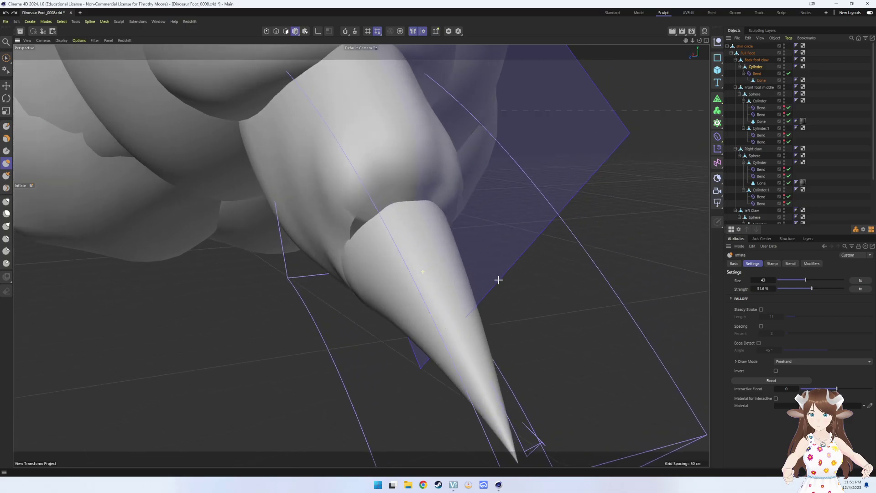
left_click(772, 80)
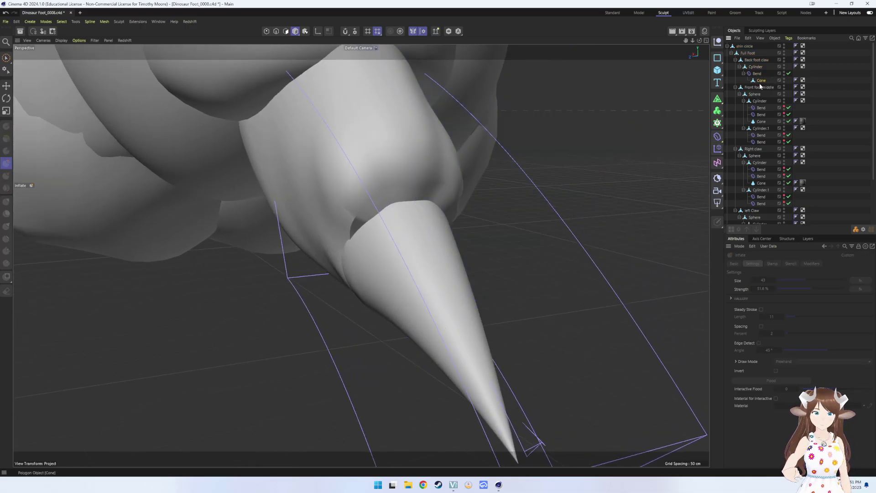
key("e")
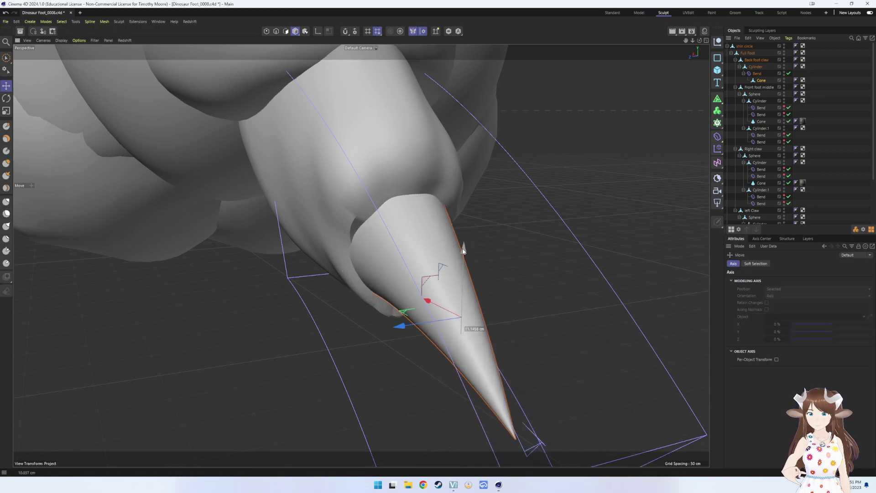
mouse_move(465, 248)
left_mouse_down("alt")
mouse_move(493, 288)
mouse_move(424, 304)
mouse_move(420, 317)
mouse_move(471, 315)
left_mouse_up("alt")
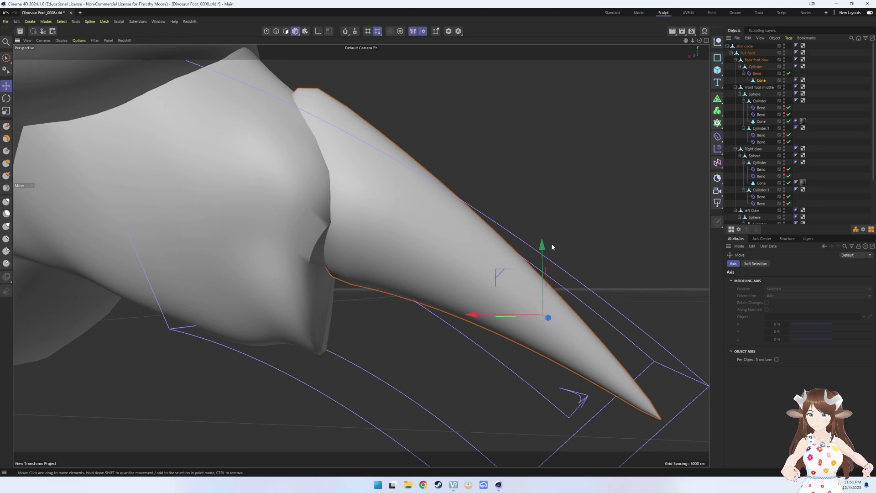
mouse_move(552, 247)
left_mouse_down()
mouse_move(542, 274)
mouse_move(549, 317)
mouse_move(543, 297)
mouse_move(524, 310)
left_mouse_up()
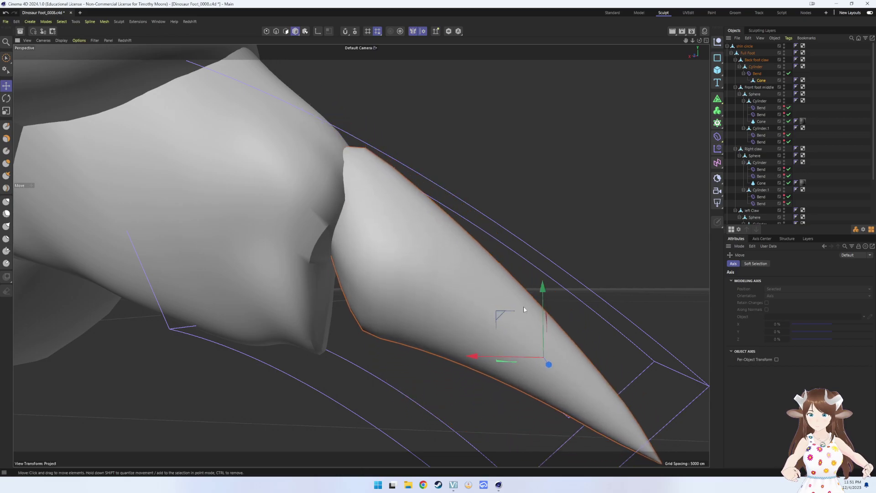
mouse_move(477, 356)
left_mouse_down()
mouse_move(383, 356)
mouse_move(405, 356)
left_mouse_up()
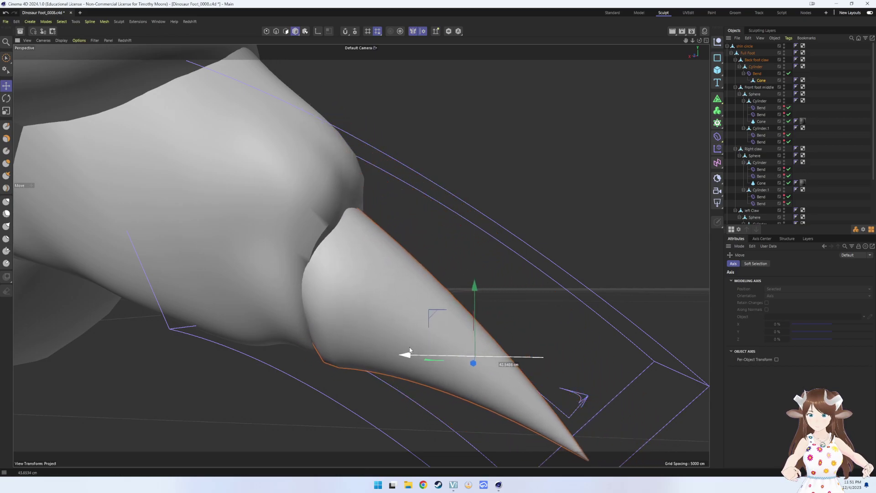
mouse_move(477, 285)
left_mouse_down()
mouse_move(475, 269)
mouse_move(461, 288)
mouse_move(458, 278)
left_mouse_up()
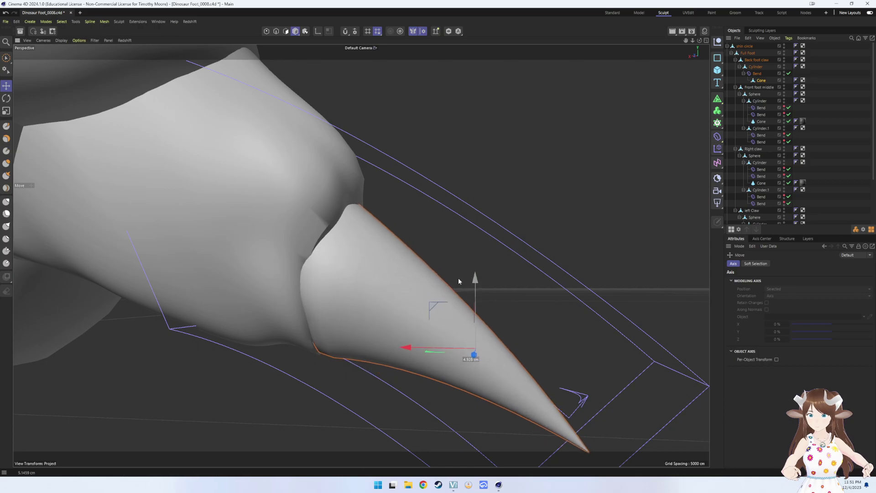
- Deselect the cone, then undo back through the recent claw edits
left_click(515, 174)
mouse_move(587, 172)
left_mouse_down("alt")
mouse_move(525, 204)
mouse_move(470, 170)
mouse_move(433, 171)
mouse_move(497, 180)
left_mouse_up("alt")
key("ctrl+z")
key("ctrl+z")
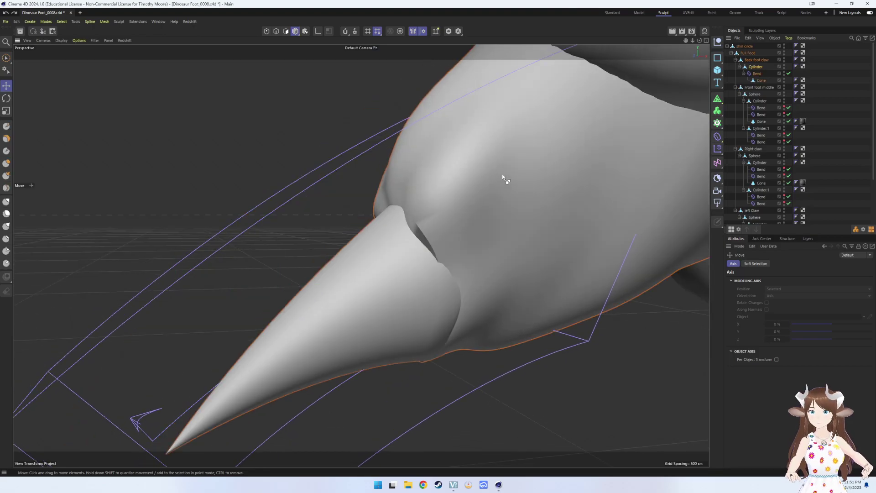
key("ctrl+z")
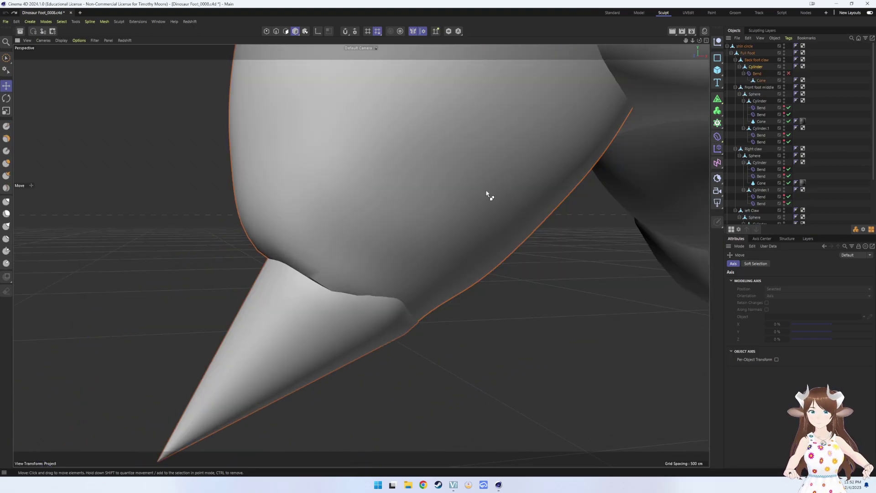
- Close the foot document without saving and reopen Dinosaur Foot_0008.c4d from recent files
left_click(72, 13)
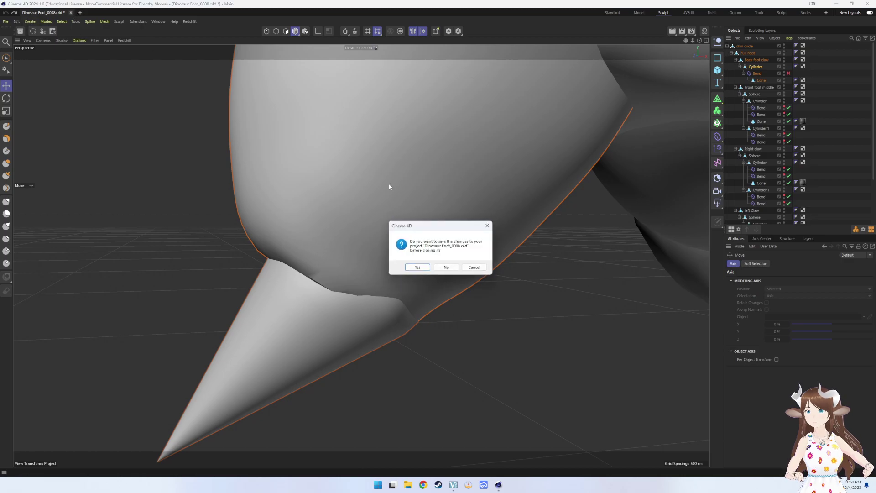
left_click(446, 267)
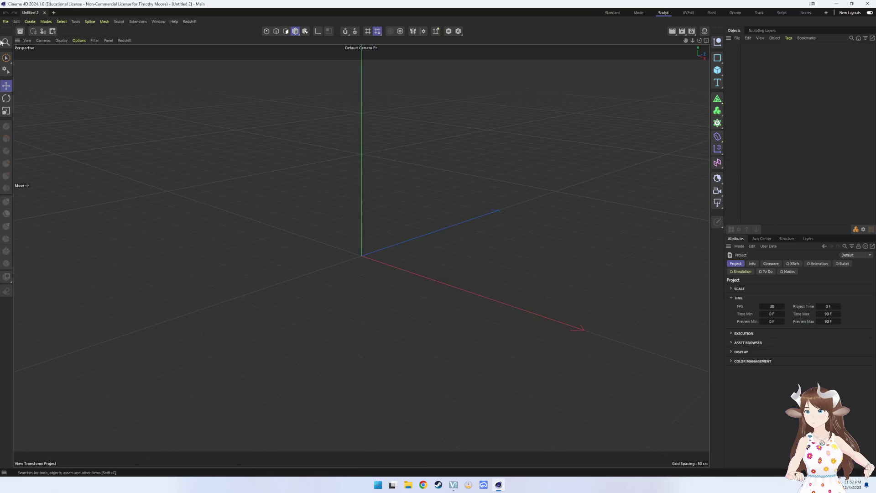
left_click(6, 22)
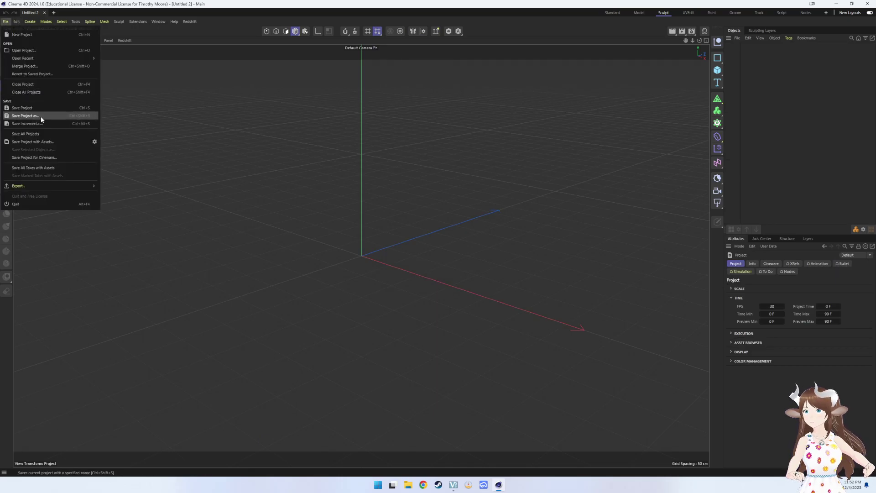
mouse_move(23, 58)
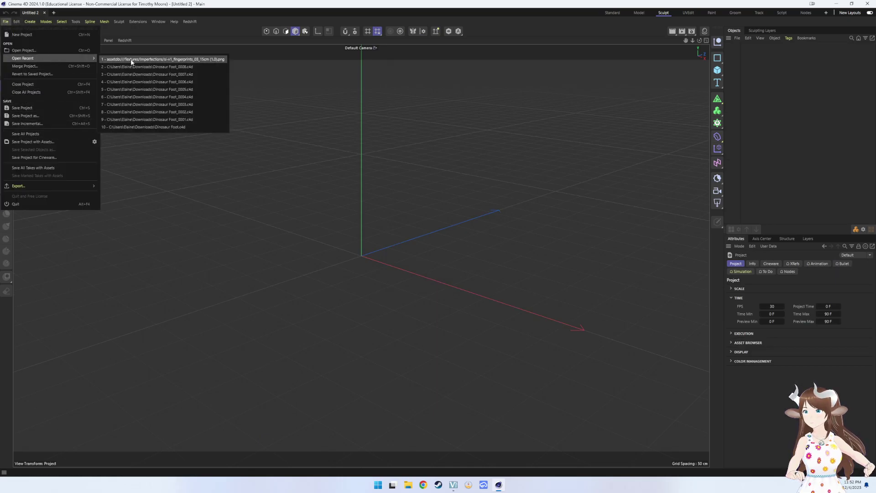
left_click(140, 71)
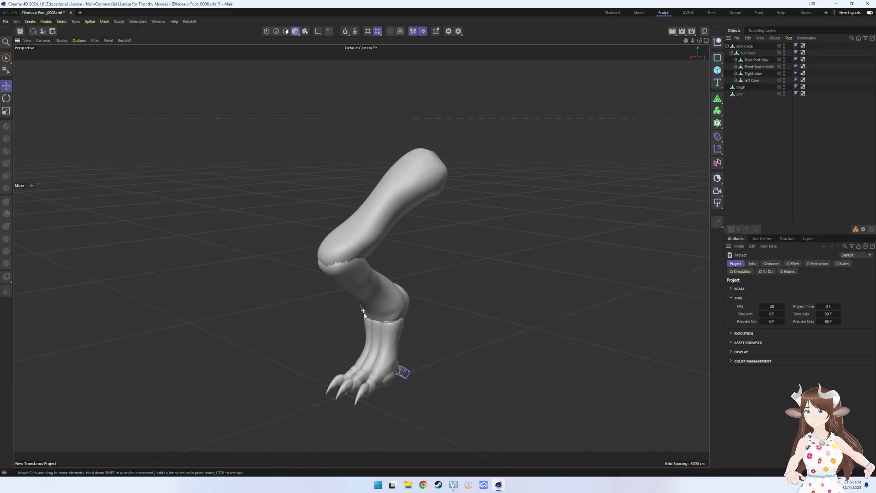
- Zoom and orbit in around the dinosaur leg to inspect the back claw from the side
scroll(454, 347, "up", 2)
scroll(358, 260, "up", 3)
scroll(334, 272, "up", 3)
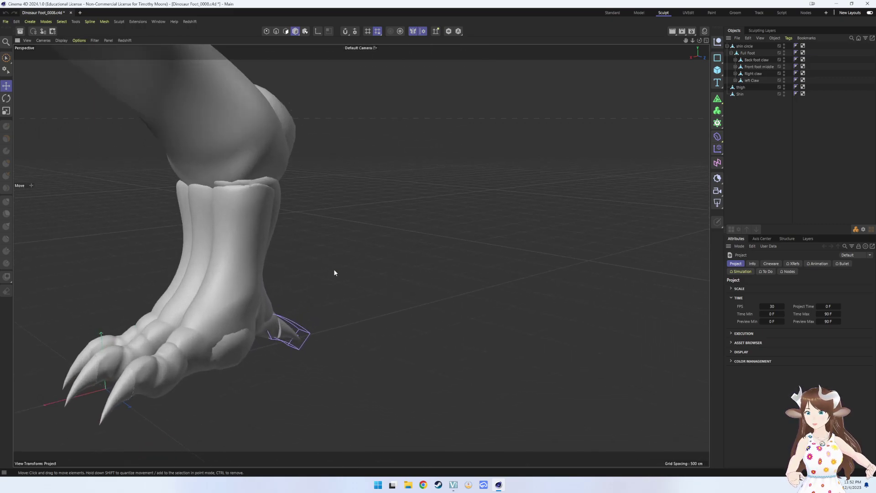
scroll(334, 273, "up", 3)
mouse_move(333, 273)
left_mouse_down("alt")
mouse_move(286, 288)
mouse_move(427, 327)
left_mouse_up("alt")
scroll(408, 344, "up", 3)
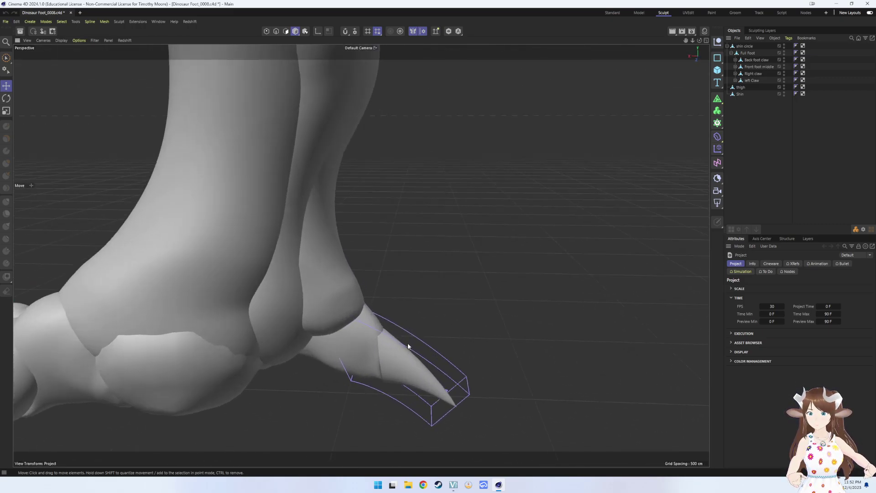
scroll(402, 347, "up", 3)
scroll(402, 347, "up", 3)
scroll(382, 330, "up", 3)
scroll(362, 352, "up", 3)
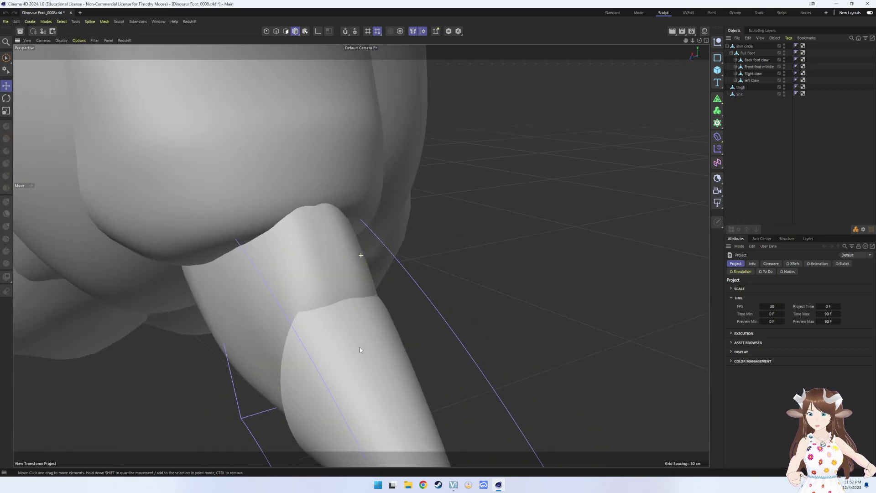
scroll(262, 299, "up", 3)
mouse_move(262, 299)
left_mouse_down("alt")
mouse_move(182, 339)
mouse_move(254, 333)
mouse_move(390, 363)
mouse_move(385, 403)
mouse_move(398, 364)
left_mouse_up("alt")
scroll(391, 363, "up", 3)
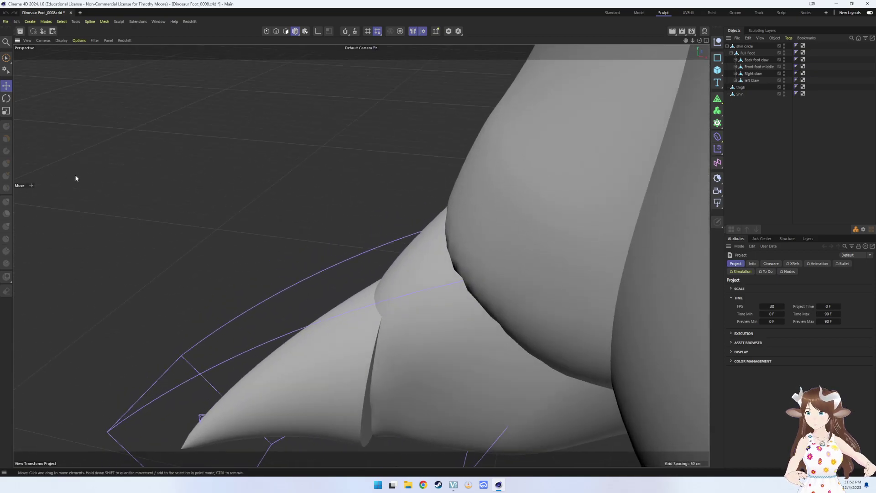
- Expand the Front foot middle, Back foot claw and Right claw hierarchies in the Object Manager
left_click(734, 67)
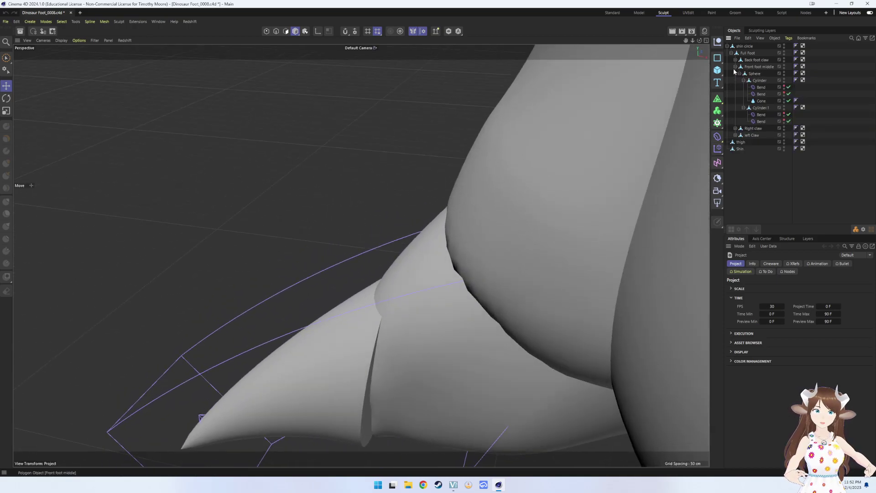
left_click(763, 101)
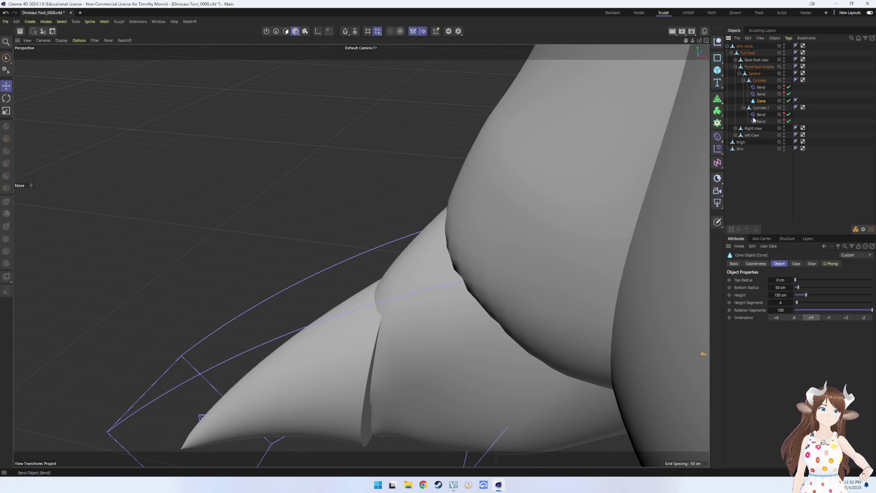
left_click(734, 60)
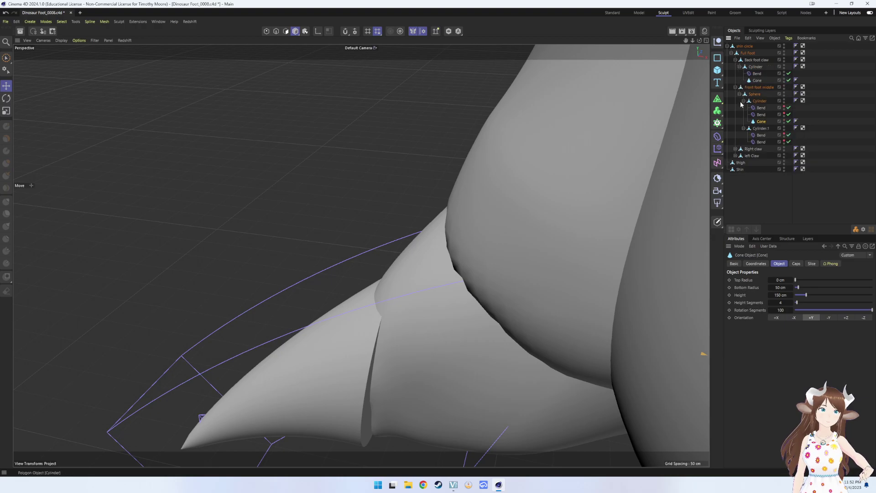
left_click(736, 149)
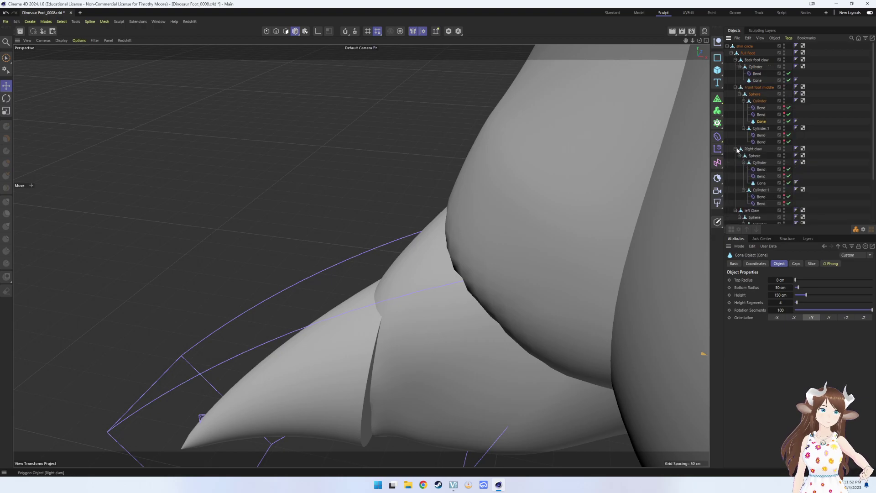
- Convert the back foot claw's Cone into an editable polygon object with Connect Objects
left_click(757, 80)
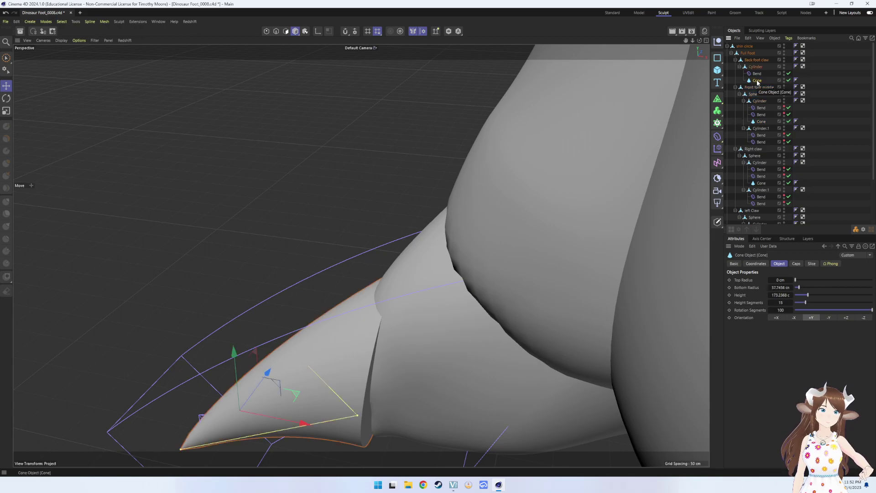
right_click(758, 81)
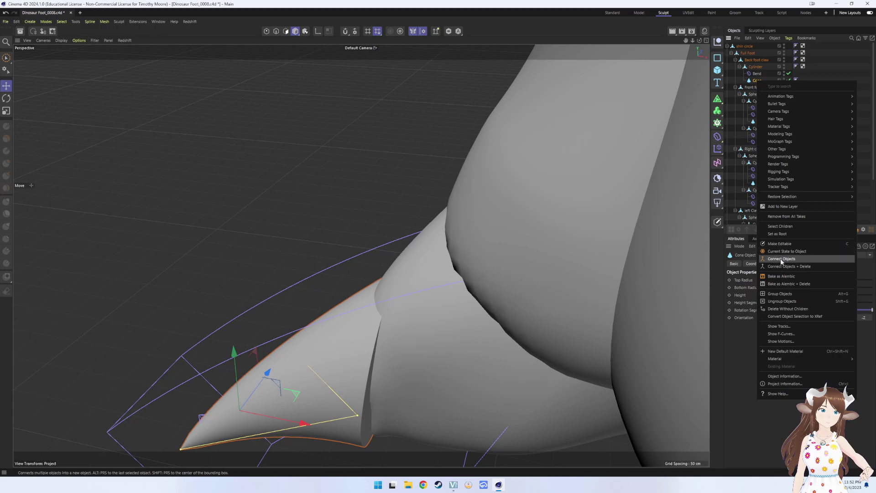
left_click(781, 246)
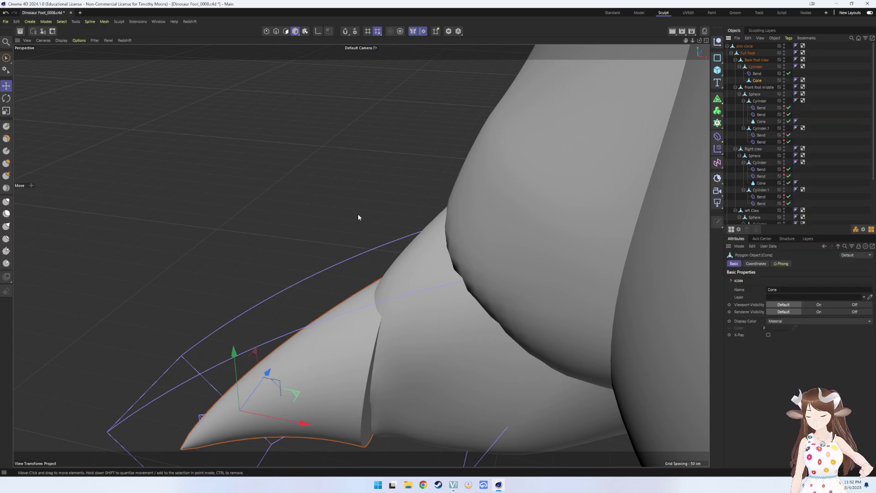
left_click_drag(360, 226, 325, 56, "alt")
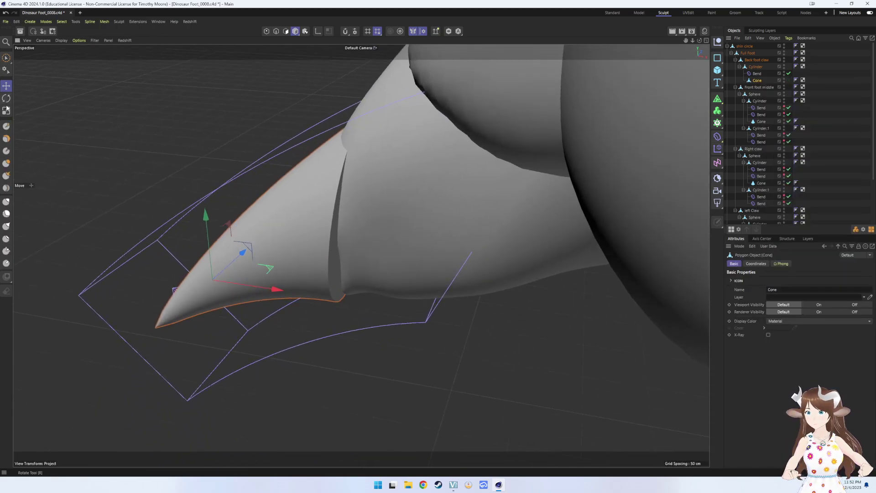
- Fill in the crease at the claw's base with the Wax brush
left_click(6, 142)
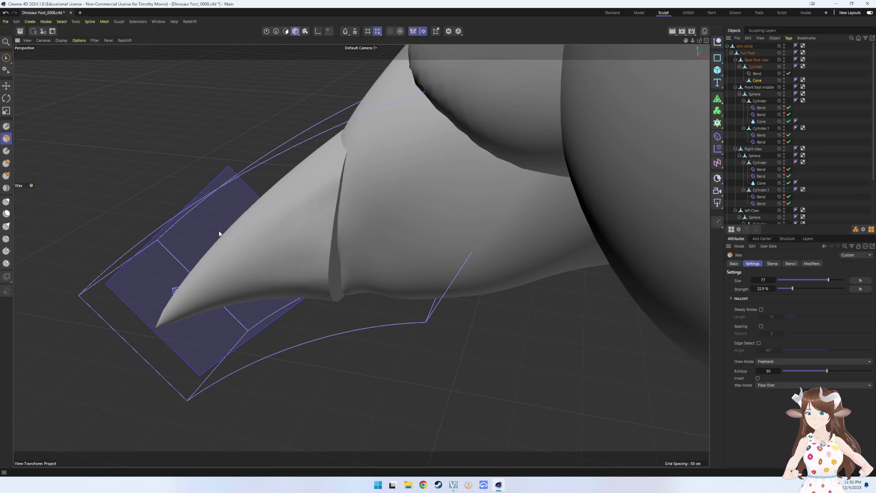
mouse_move(302, 301)
left_mouse_down()
mouse_move(270, 285)
mouse_move(324, 300)
left_mouse_up()
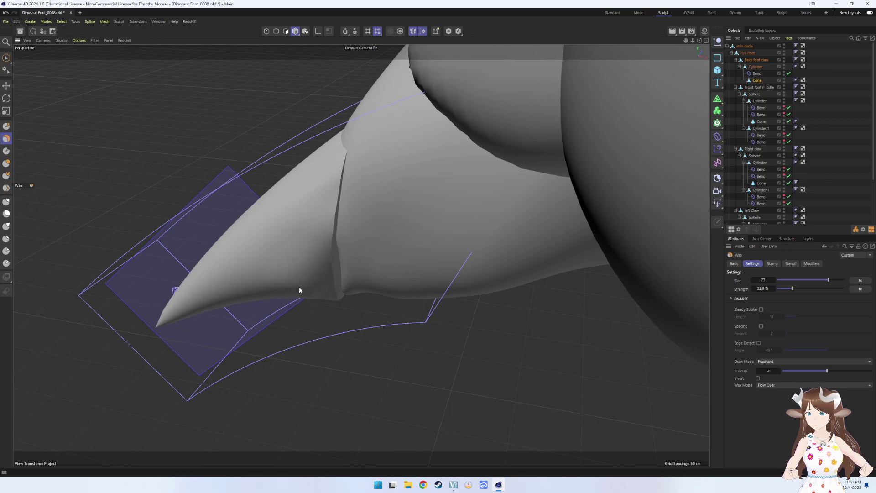
left_click_drag(314, 304, 310, 299, "alt")
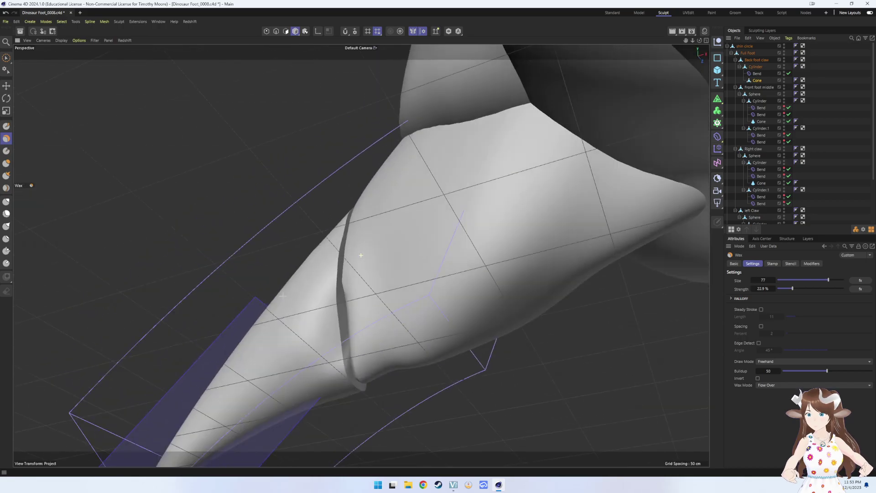
mouse_move(306, 347)
left_mouse_down("alt")
mouse_move(299, 342)
mouse_move(322, 314)
left_mouse_up("alt")
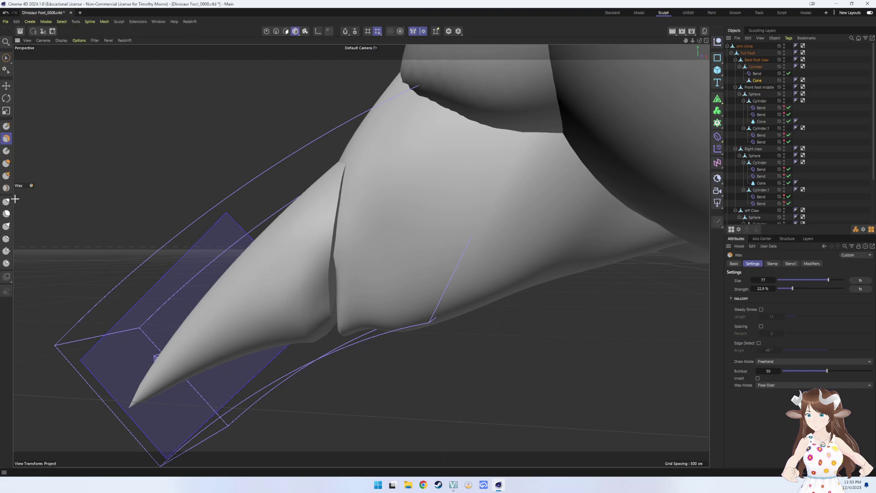
- Undo the last stroke, try a Grab pull on the crease, and undo that too
left_click(6, 175)
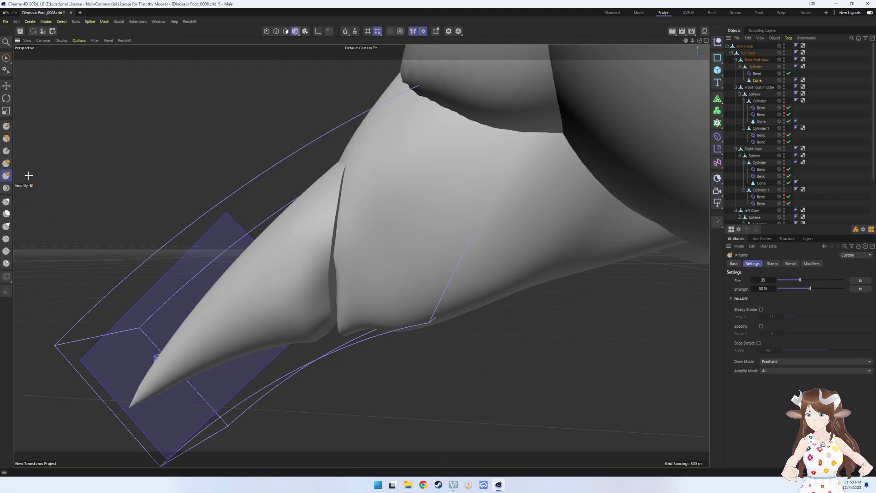
key("ctrl+z")
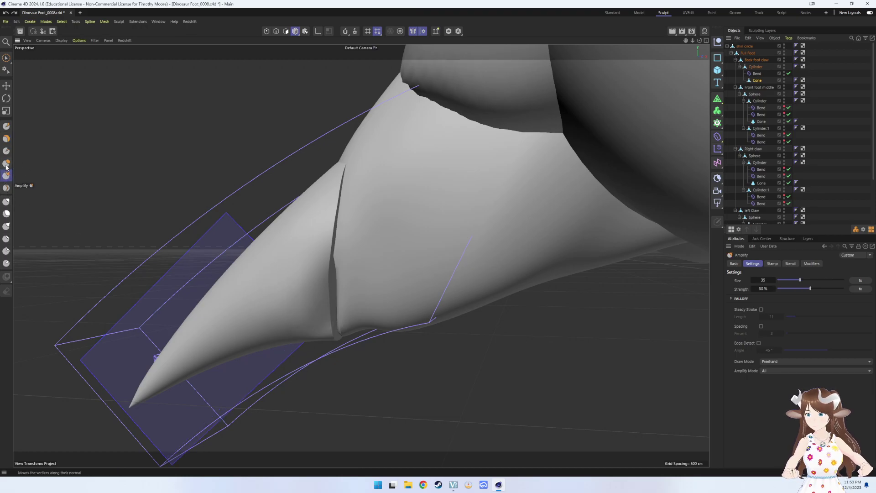
left_click(6, 202)
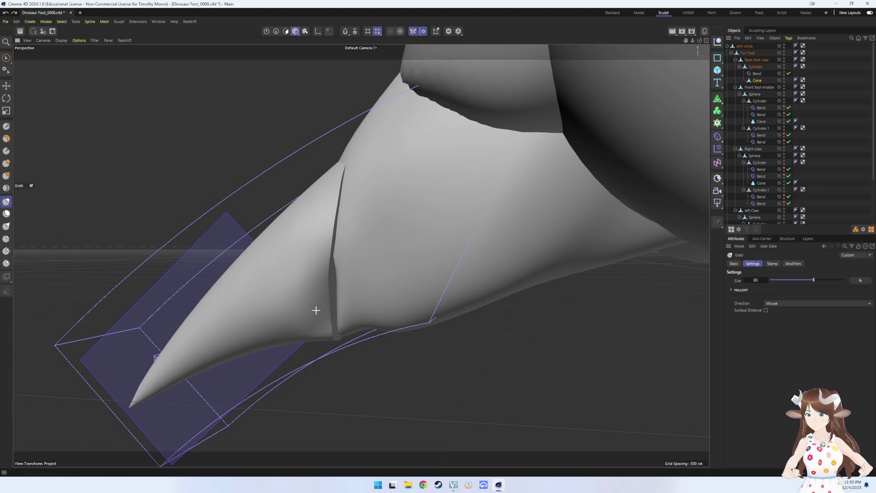
left_click_drag(316, 309, 397, 234)
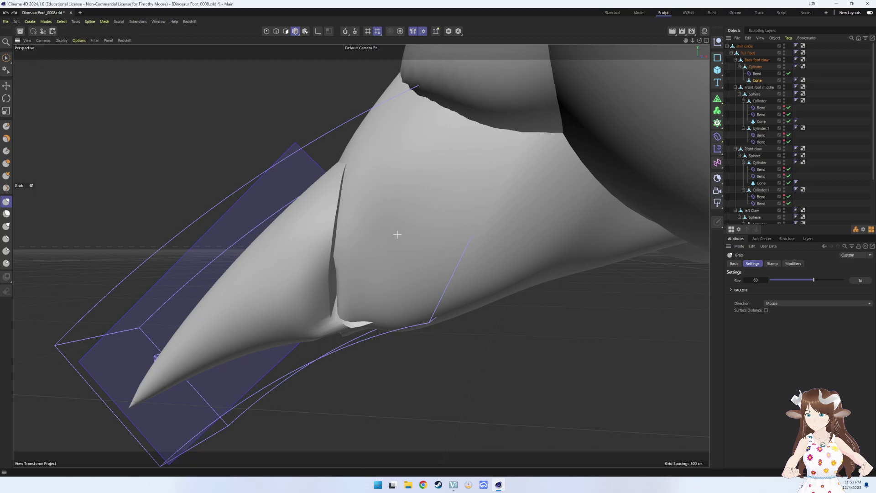
key("ctrl+z")
mouse_move(301, 287)
left_mouse_down("alt")
mouse_move(346, 313)
mouse_move(322, 328)
mouse_move(322, 294)
mouse_move(345, 290)
mouse_move(294, 268)
mouse_move(376, 301)
mouse_move(388, 256)
left_mouse_up("alt")
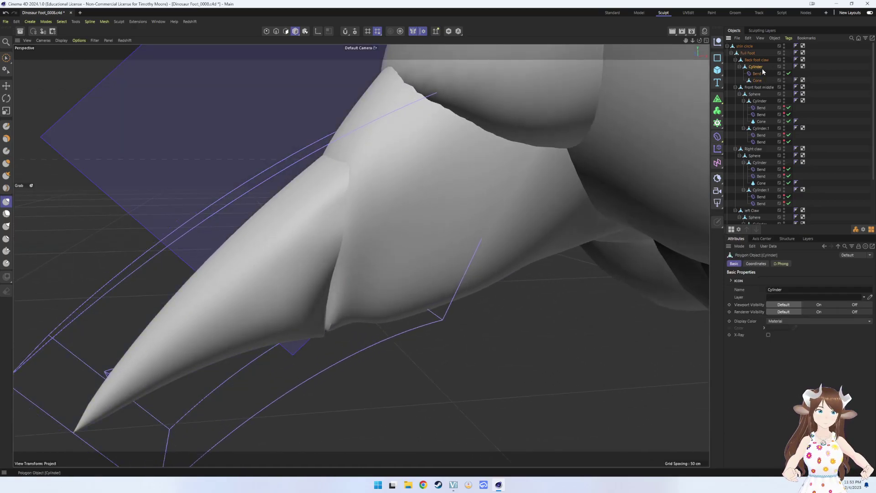
- Scale the claw Cylinder up to about 122%
key("e")
right_click_drag(477, 174, 478, 120, "alt")
key("t")
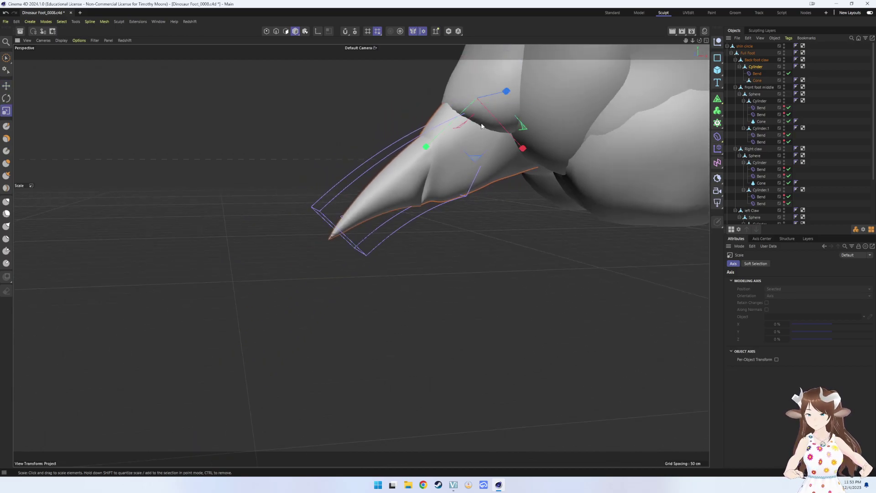
left_click_drag(522, 147, 546, 149)
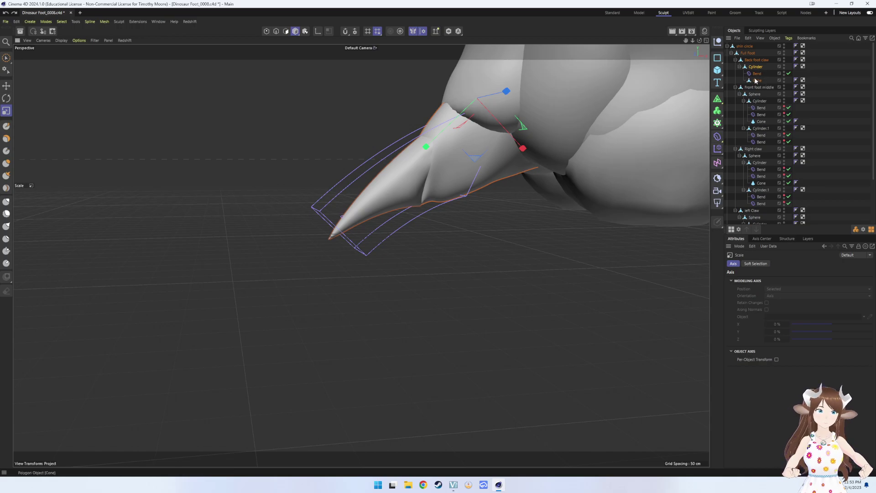
left_click_drag(758, 47, 758, 47)
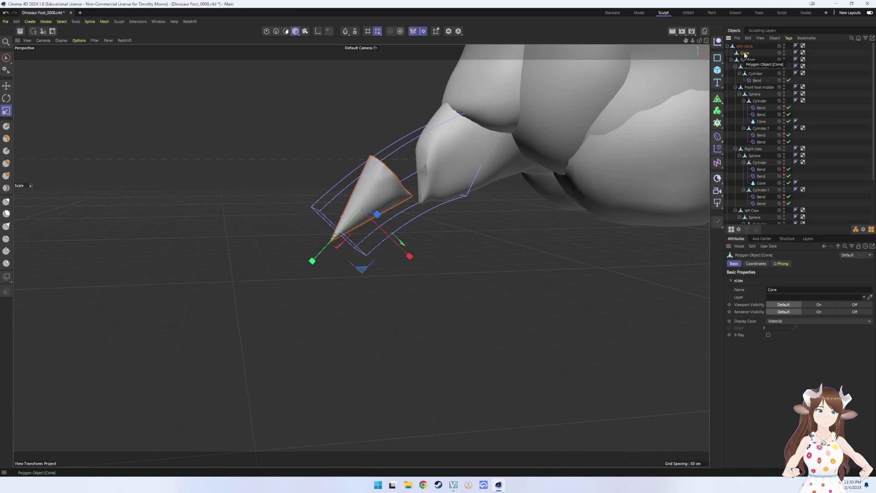
left_click(756, 74)
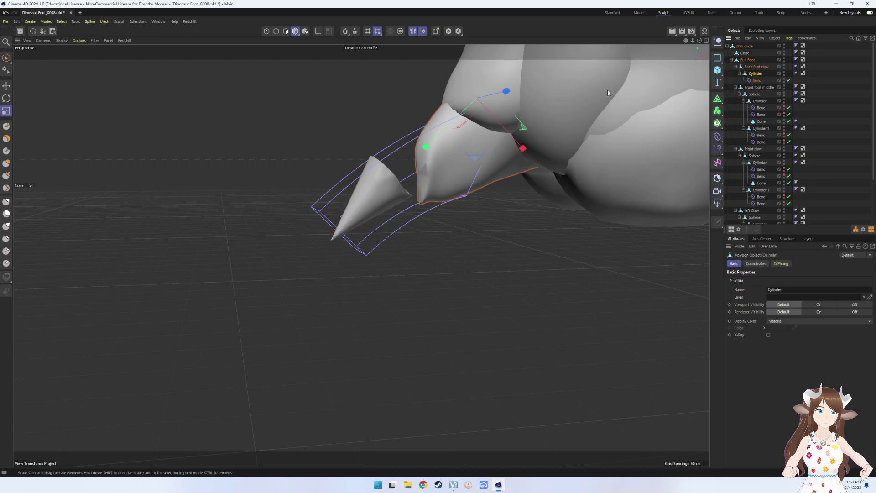
left_click_drag(522, 147, 542, 157)
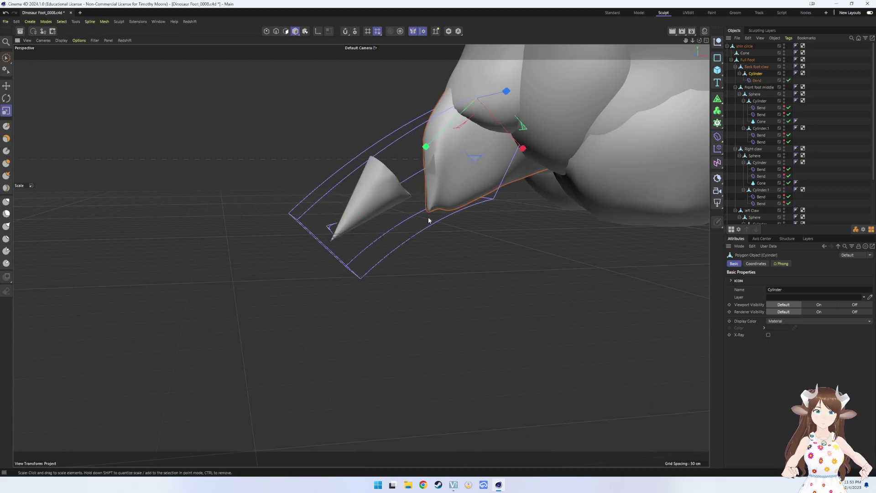
mouse_move(429, 220)
left_mouse_down("alt")
mouse_move(527, 232)
mouse_move(568, 206)
mouse_move(543, 223)
mouse_move(469, 239)
mouse_move(497, 166)
left_mouse_up("alt")
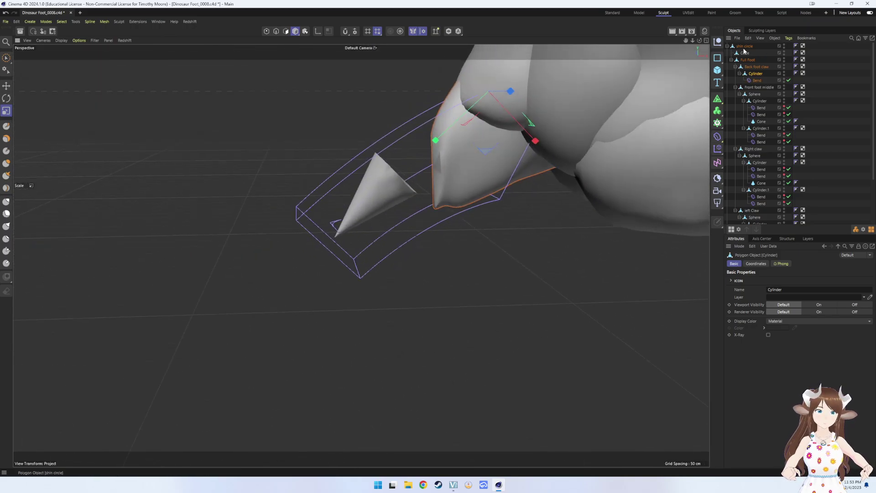
- Nest the Cone under the Bend deformer, then switch the Bend deformer off
left_click_drag(746, 54, 755, 82)
mouse_move(477, 195)
left_mouse_down("alt")
mouse_move(577, 187)
mouse_move(465, 187)
mouse_move(469, 180)
mouse_move(476, 192)
left_mouse_up("alt")
left_click_drag(433, 214, 459, 201, "alt")
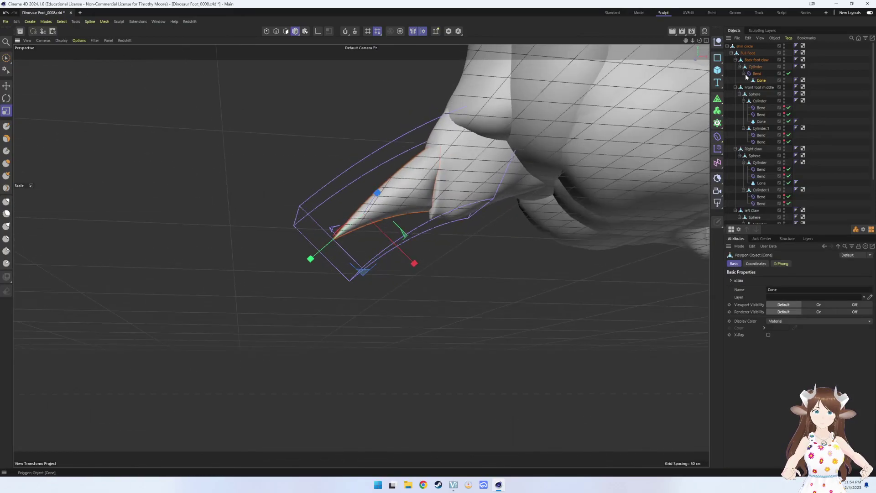
left_click(788, 73)
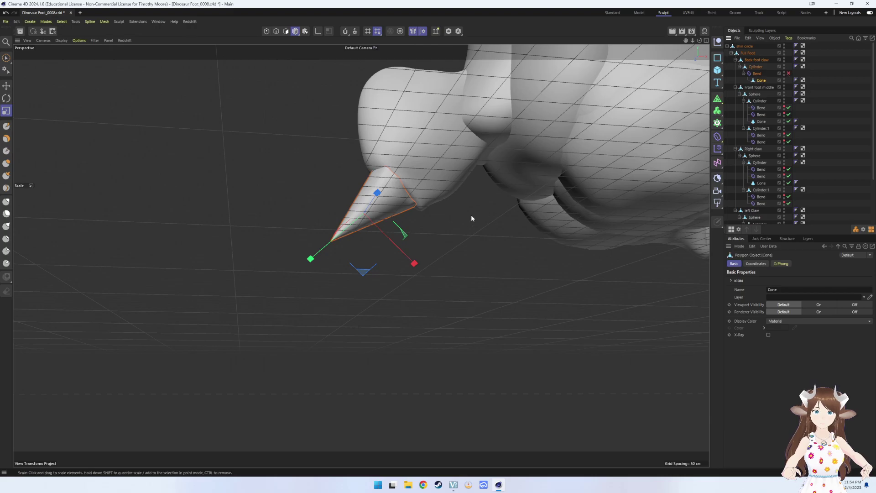
- Smooth the crease where the cone meets the cylinder with the Smooth brush
scroll(428, 196, "up", 2)
scroll(431, 193, "up", 3)
scroll(431, 194, "up", 3)
mouse_move(417, 204)
left_mouse_down("alt")
mouse_move(448, 256)
mouse_move(419, 219)
left_mouse_up("alt")
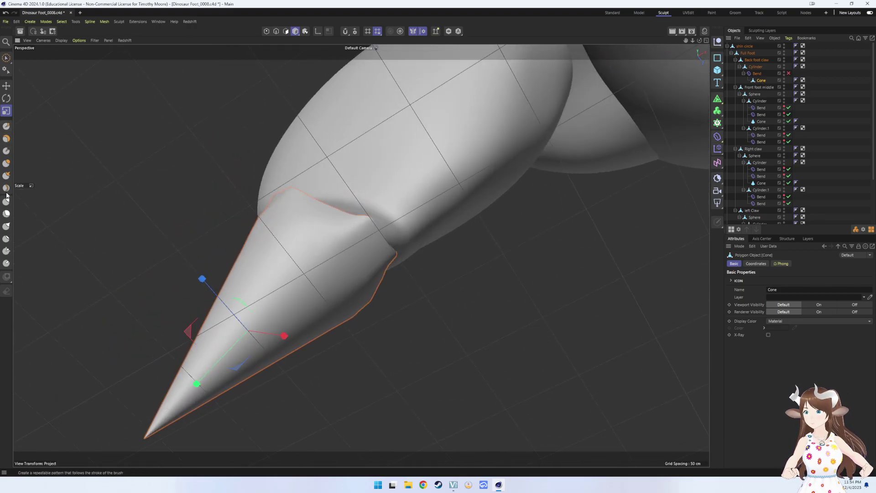
left_click(6, 213)
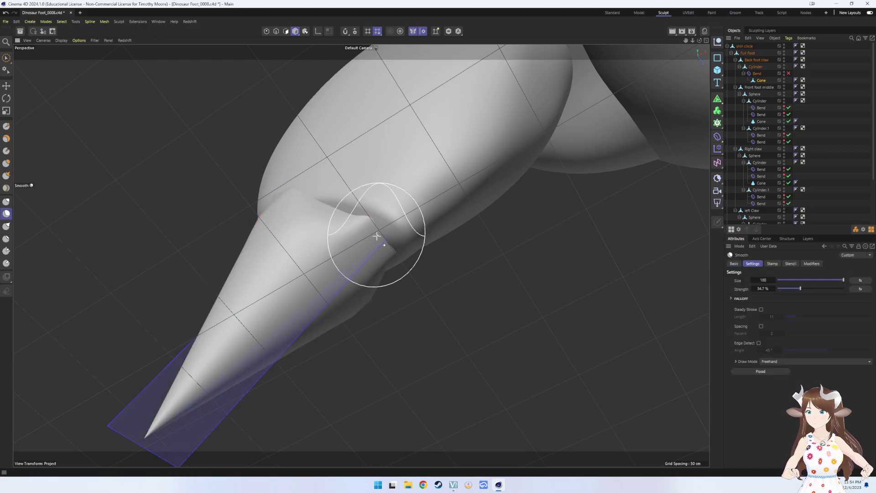
mouse_move(375, 231)
left_mouse_down()
mouse_move(365, 226)
mouse_move(396, 223)
left_mouse_up()
- Delete and restore the Cone, then select the Cylinder as the sculpt target
key("Delete")
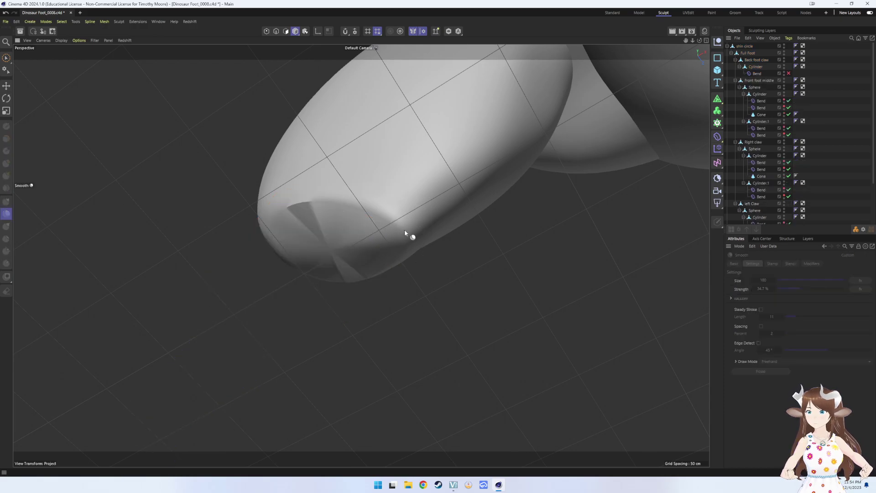
key("ctrl+z")
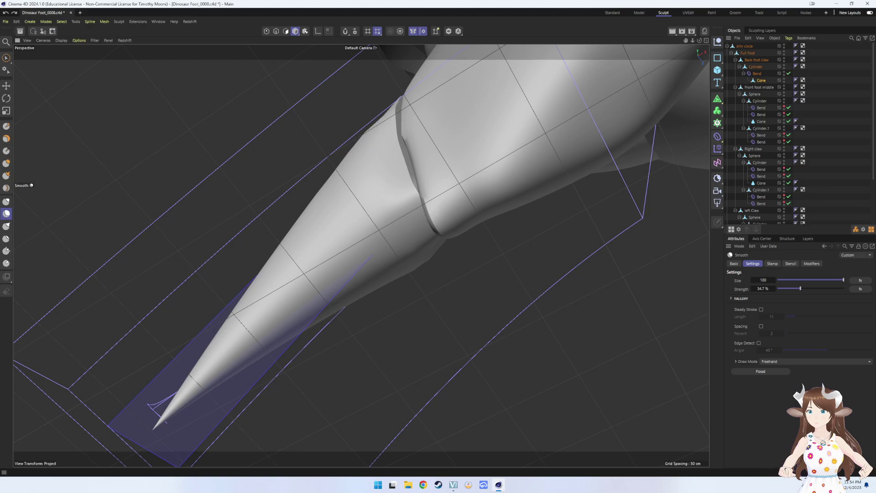
left_click(787, 73)
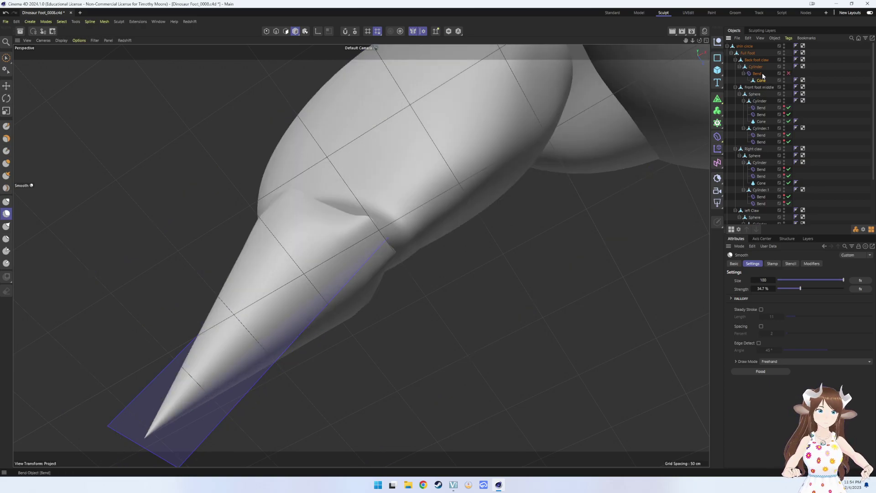
left_click(756, 67)
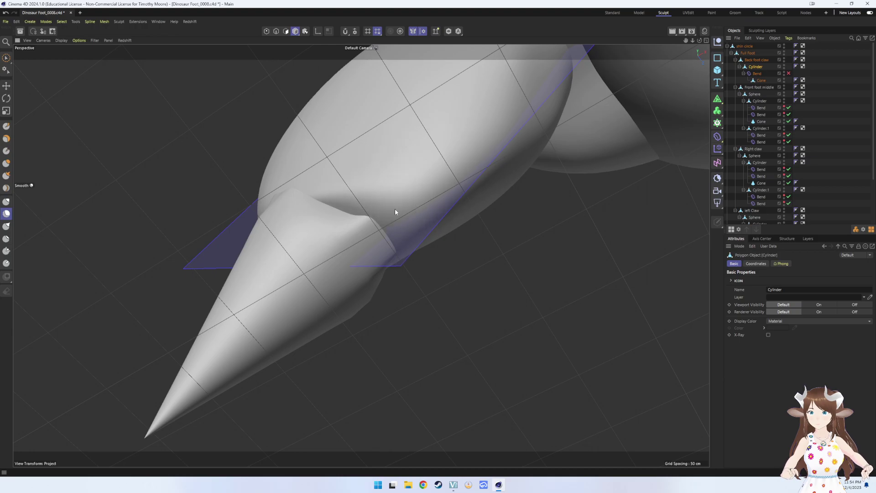
- Sculpt a dip into the claw underside, undo it, and return to the Smooth brush
mouse_move(395, 212)
left_mouse_down("alt")
mouse_move(474, 274)
mouse_move(483, 299)
mouse_move(434, 238)
left_mouse_up("alt")
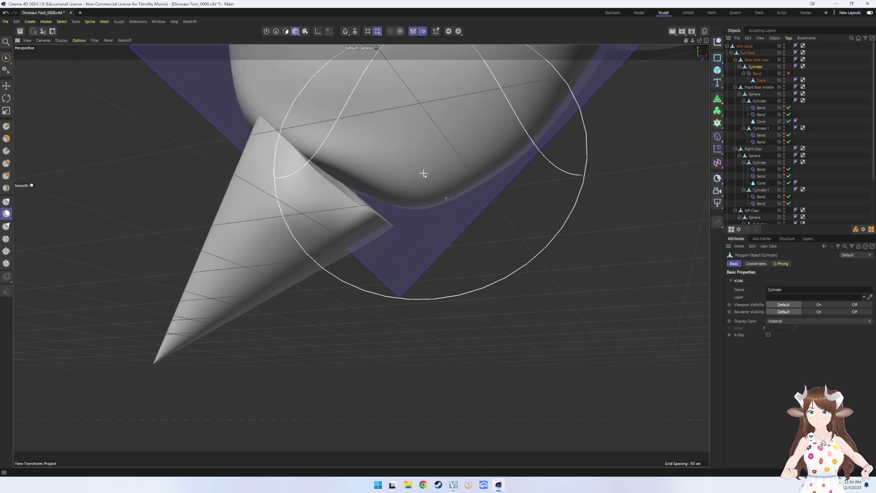
left_click_drag(423, 174, 407, 234)
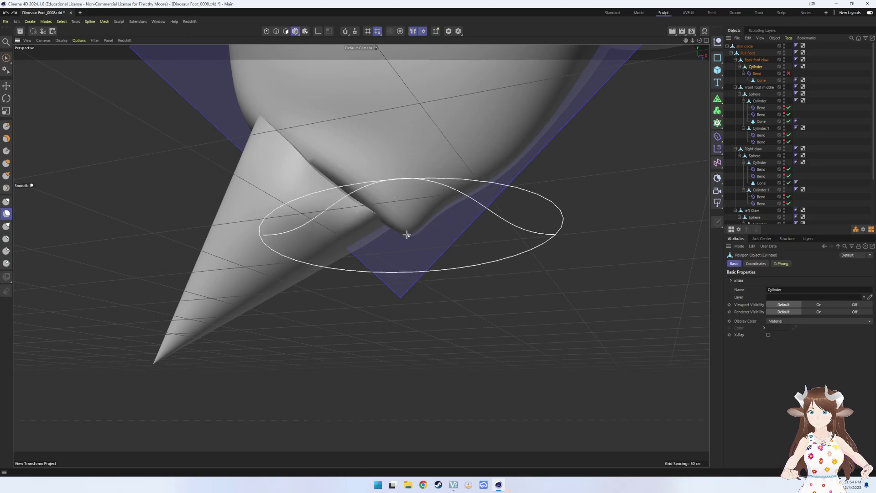
key("ctrl+z")
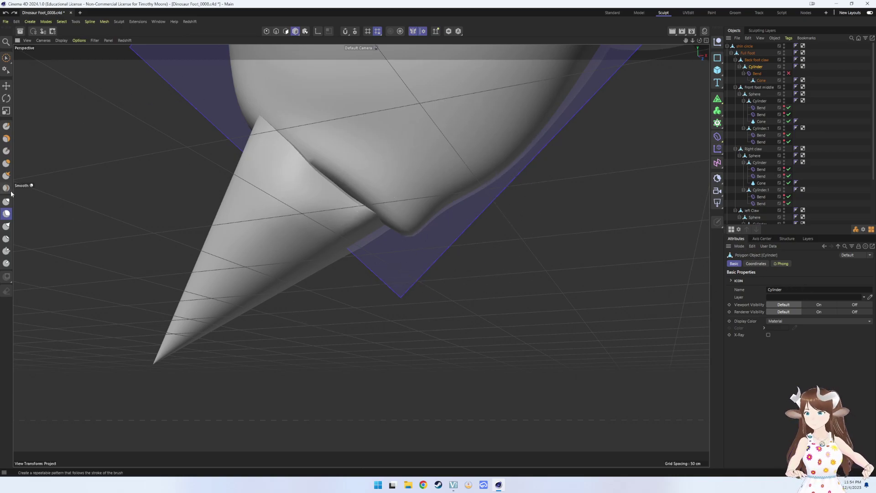
left_click(6, 215)
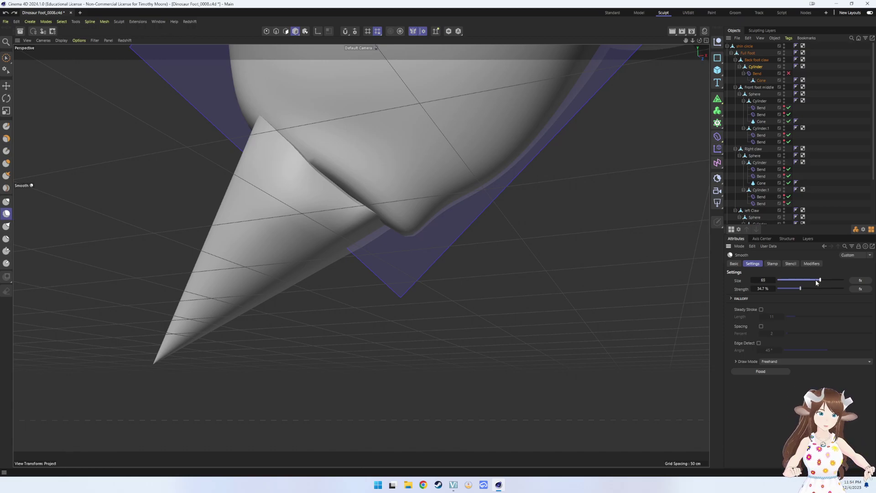
left_click_drag(434, 242, 411, 229, "alt")
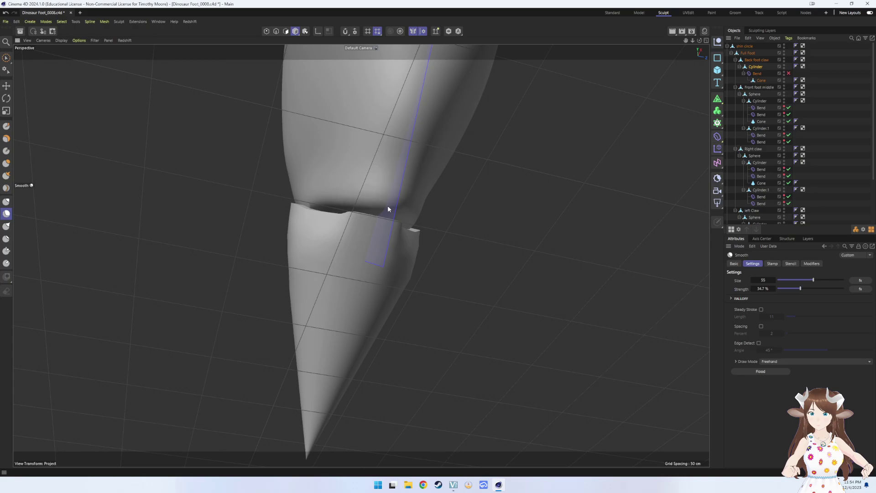
left_click_drag(387, 205, 432, 230, "alt")
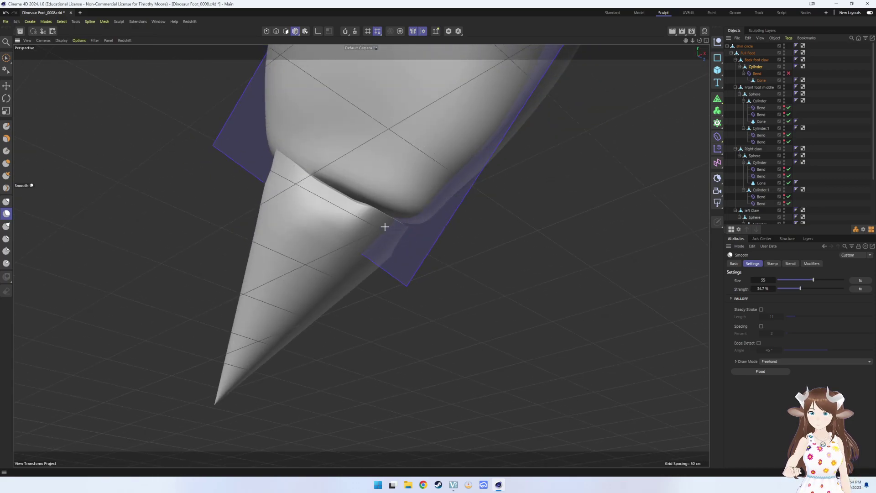
- Bulge out the dip at the claw notch with the Inflate brush
left_click(5, 176)
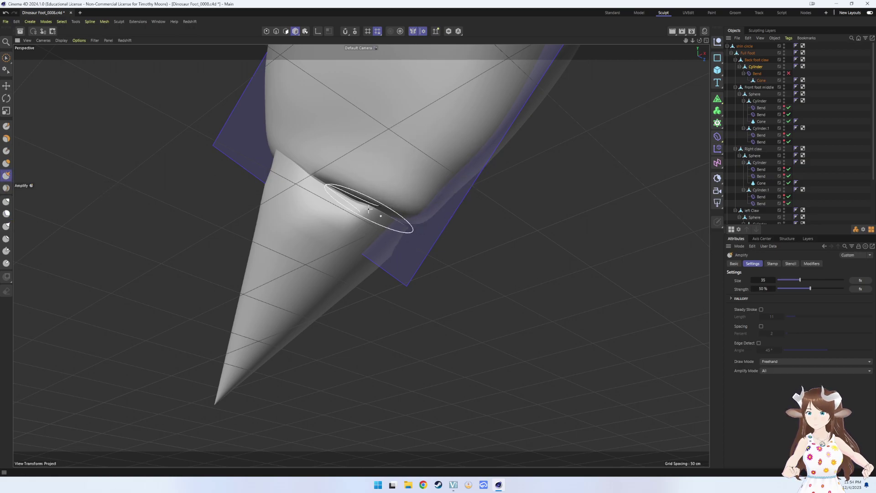
left_click(7, 164)
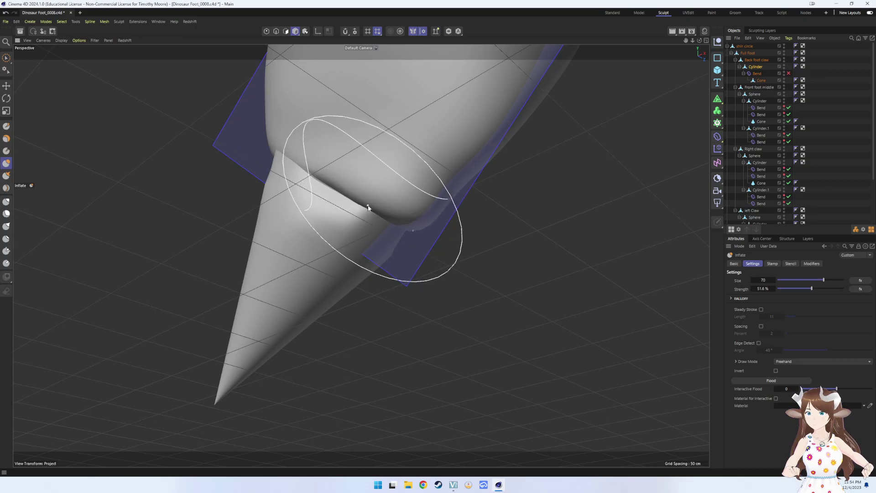
mouse_move(360, 208)
left_mouse_down("alt")
mouse_move(310, 230)
mouse_move(309, 254)
left_mouse_up("alt")
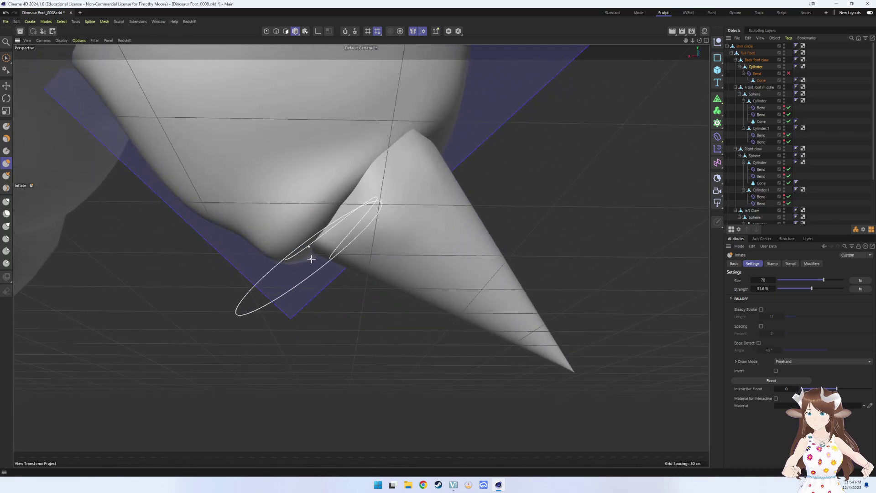
left_click(358, 210)
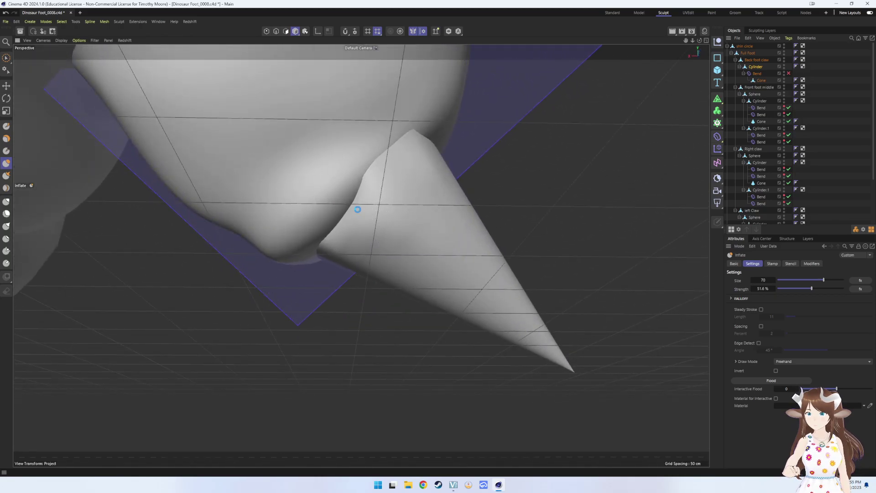
mouse_move(357, 209)
left_mouse_down()
mouse_move(397, 166)
mouse_move(397, 198)
mouse_move(416, 216)
left_mouse_up()
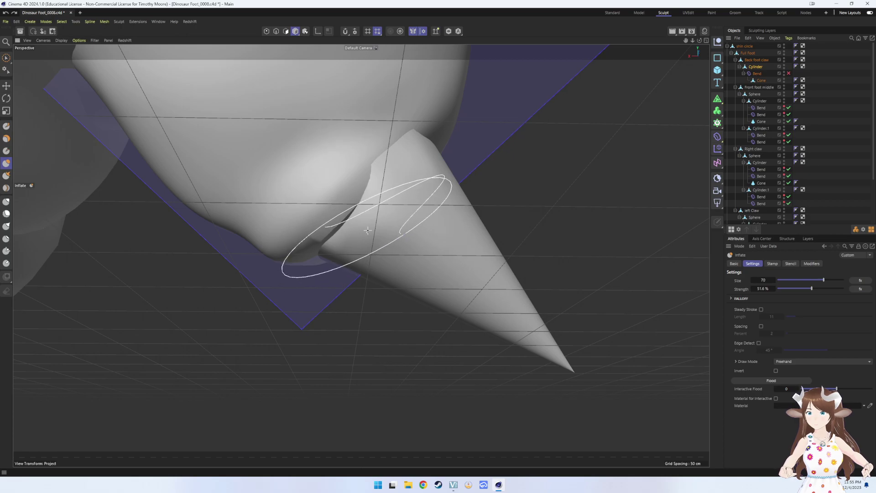
- Toggle the Bend deformer to check the bent claw, then pick the Wax brush (size 77, 22.9%)
left_click(785, 73)
mouse_move(320, 219)
left_mouse_down("alt")
mouse_move(286, 234)
mouse_move(294, 220)
left_mouse_up("alt")
key("ctrl+z")
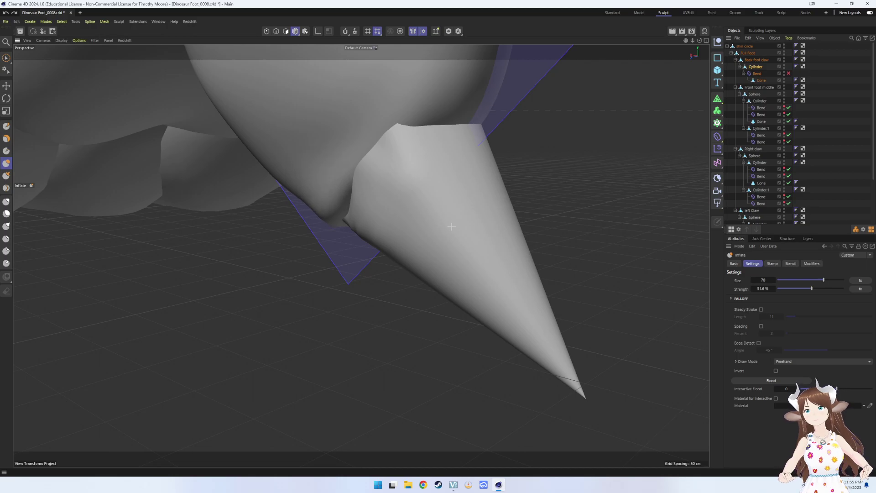
left_click(789, 73)
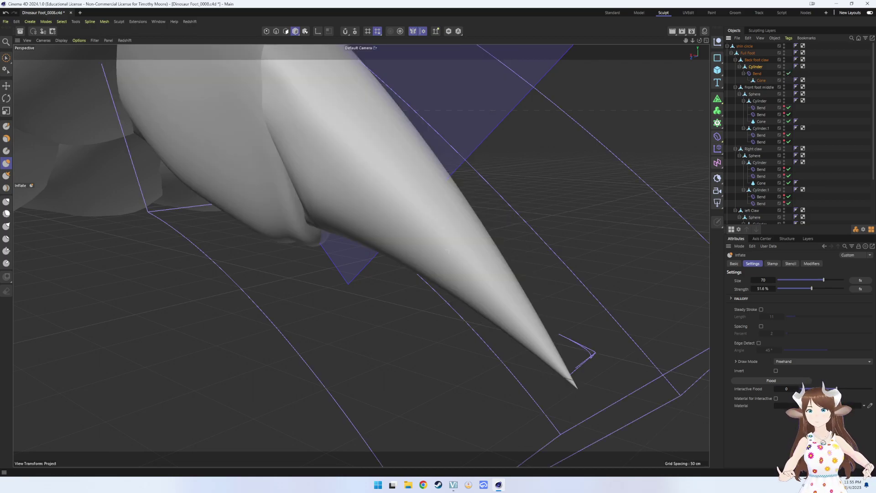
scroll(310, 283, "down", 2)
scroll(315, 281, "down", 3)
scroll(310, 284, "down", 2)
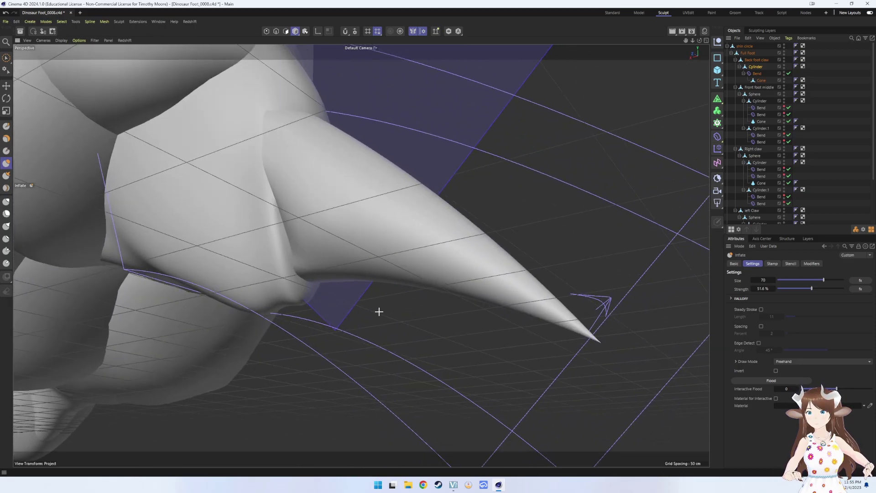
left_click(7, 139)
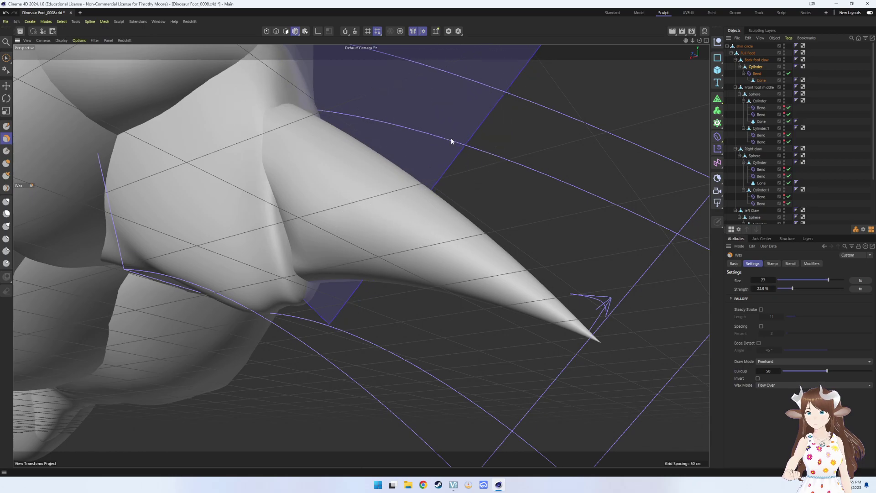
- Build up wax along the claw's upper edge and disable the bend to check it straight
left_click_drag(452, 141, 443, 157)
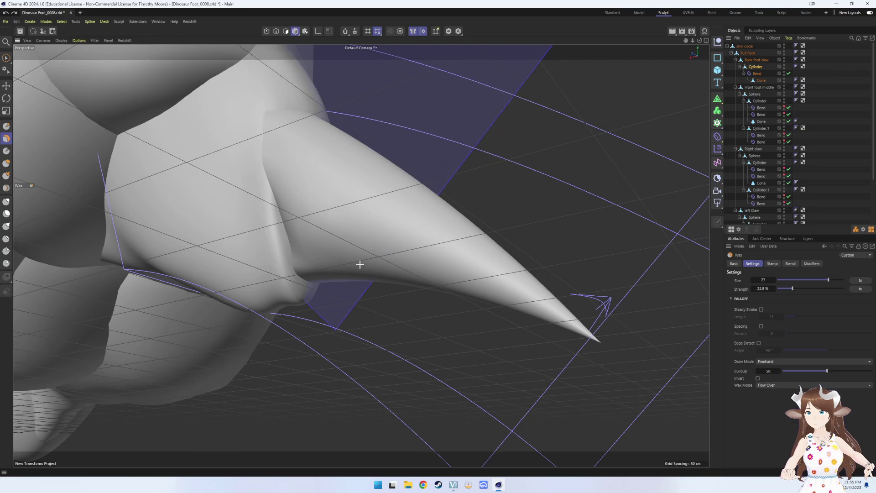
left_click_drag(363, 331, 299, 343, "alt")
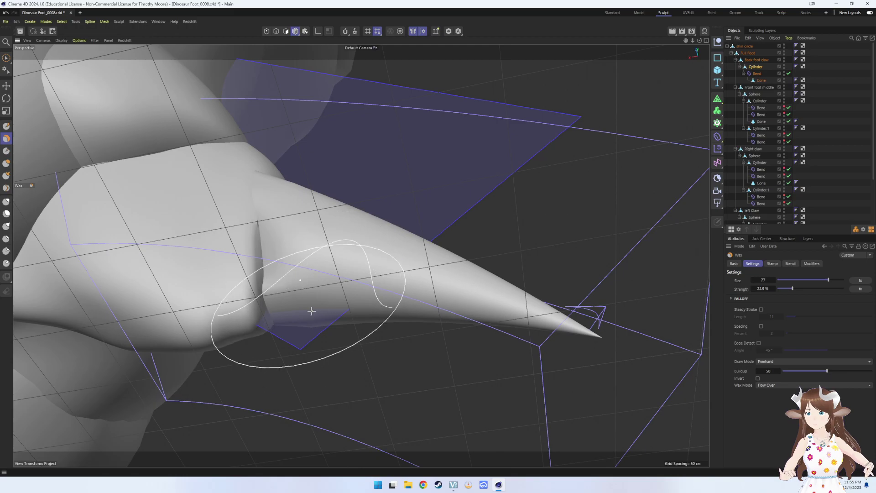
mouse_move(303, 313)
left_mouse_down("alt")
mouse_move(280, 351)
mouse_move(323, 342)
mouse_move(324, 353)
left_mouse_up("alt")
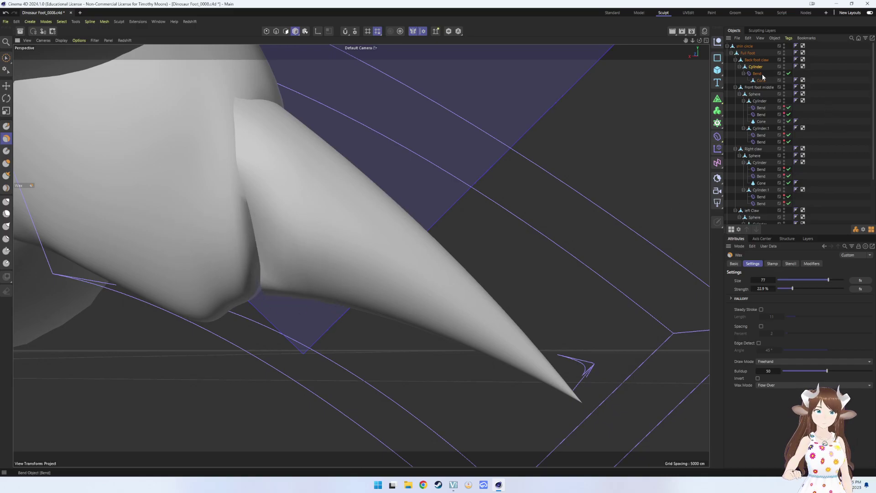
left_click(789, 73)
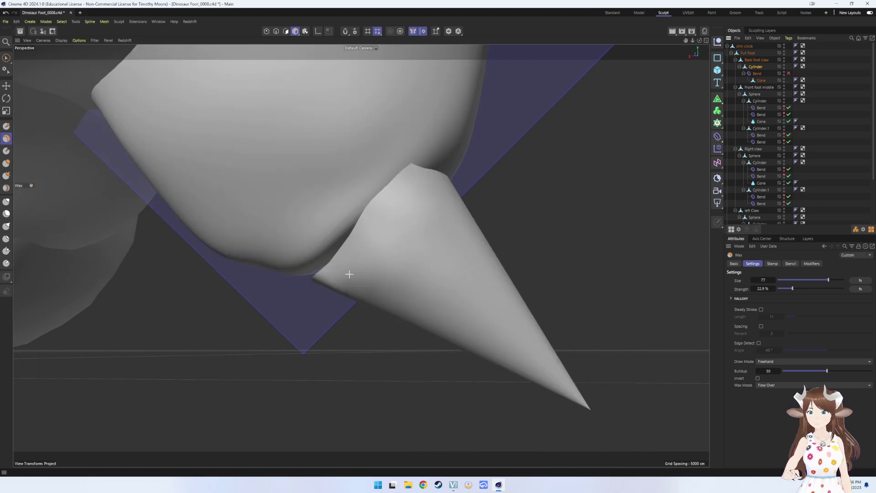
left_click_drag(348, 274, 379, 307, "alt")
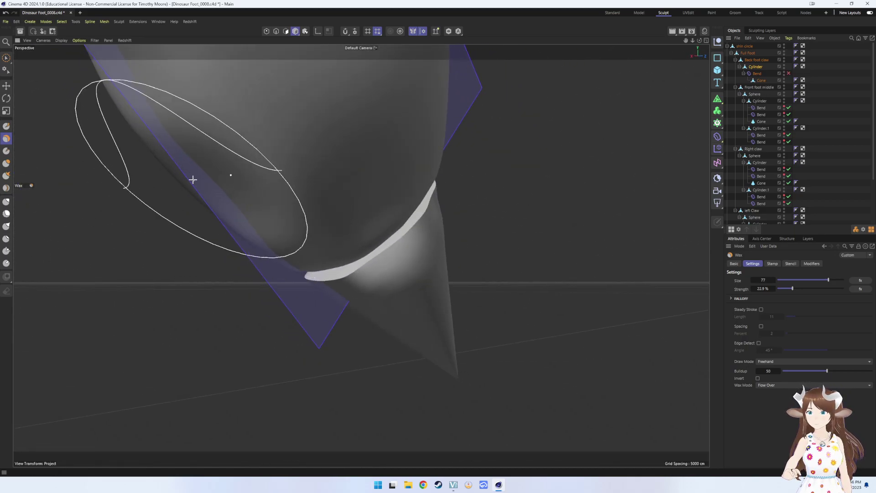
- Undo the recent wax strokes, frame the claw, and toggle the Bend deformer back off
key("ctrl+z")
key("ctrl+z")
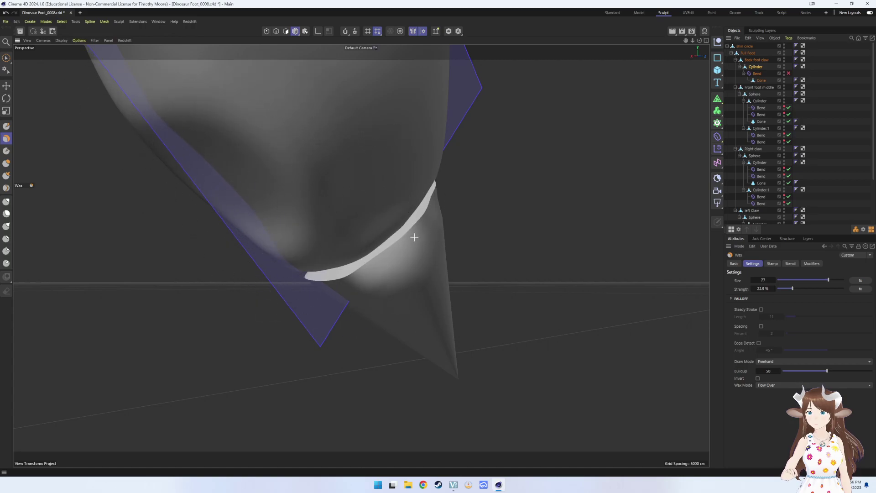
key("ctrl+z")
key("o")
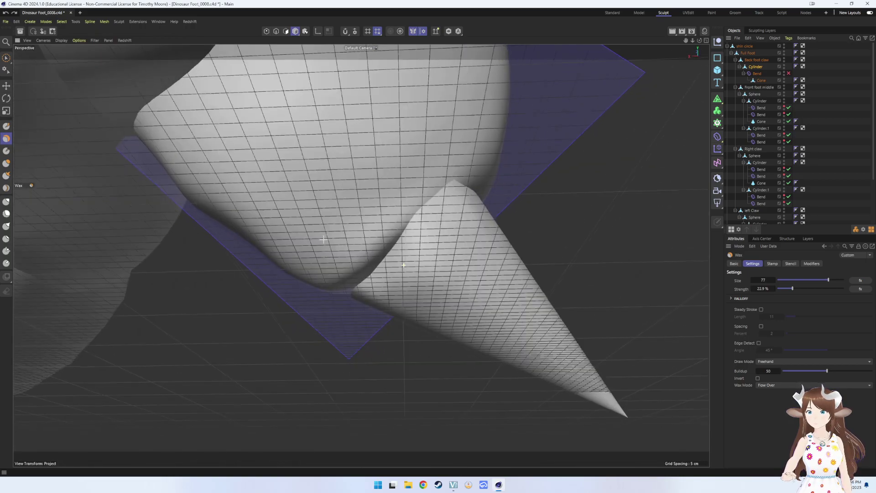
left_click(788, 74)
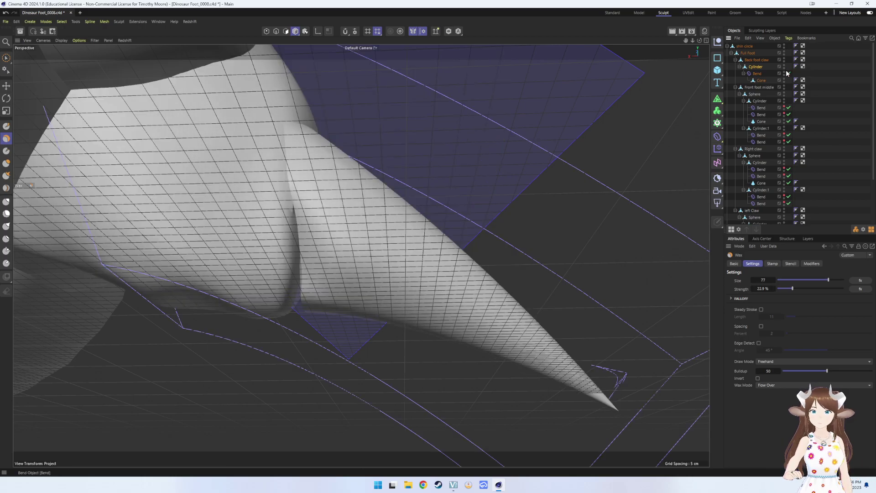
scroll(423, 295, "down", 5)
scroll(423, 295, "down", 3)
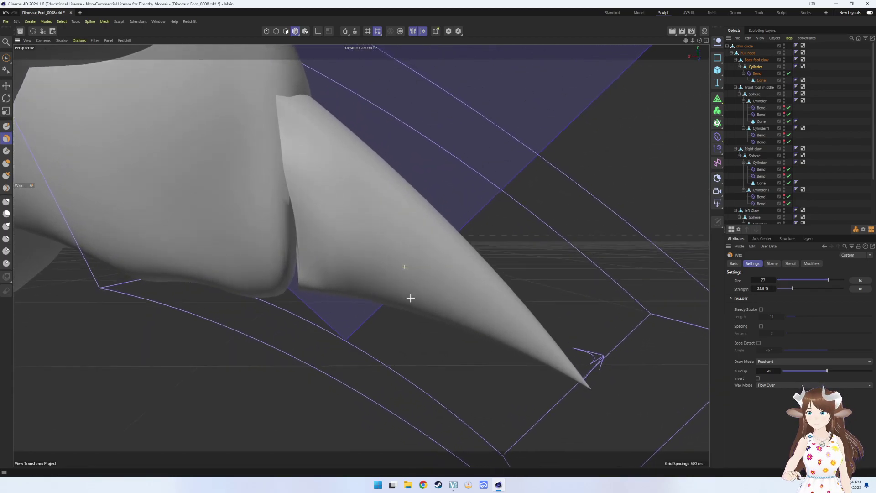
mouse_move(422, 294)
left_mouse_down("alt")
mouse_move(402, 293)
mouse_move(400, 276)
mouse_move(431, 291)
mouse_move(409, 289)
left_mouse_up("alt")
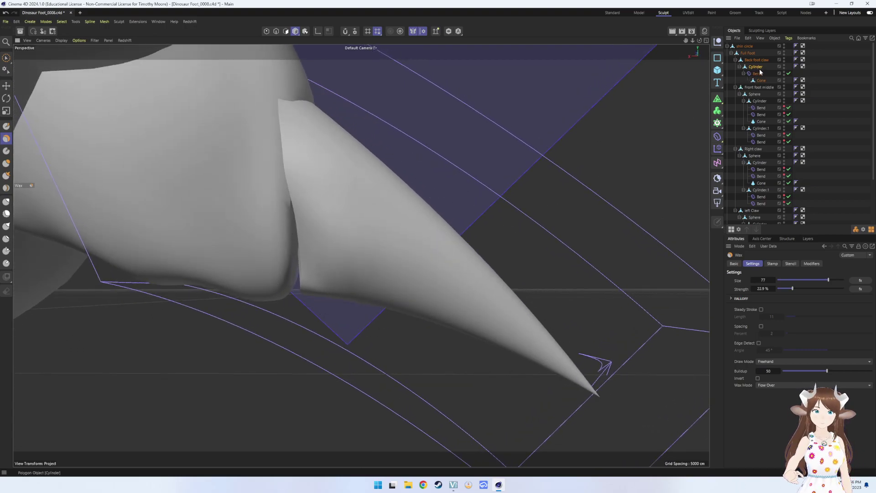
left_click(789, 73)
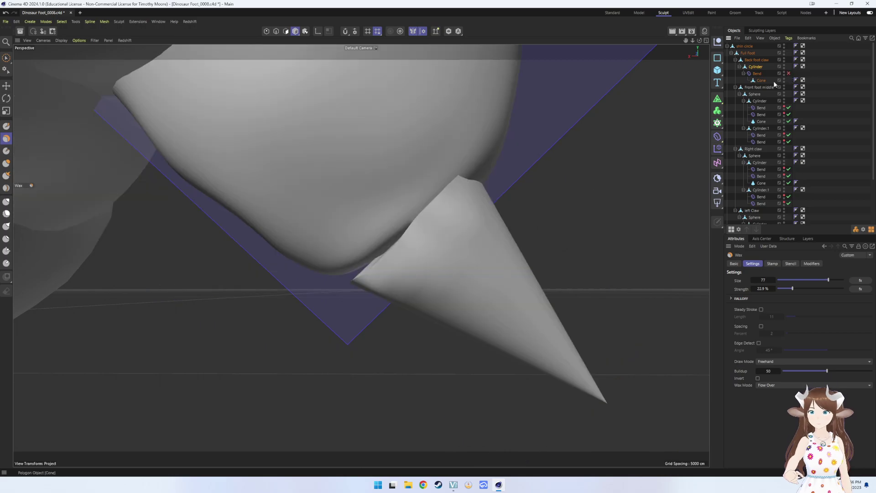
- Select the Inflate sculpt brush and shrink its size
left_click(9, 164)
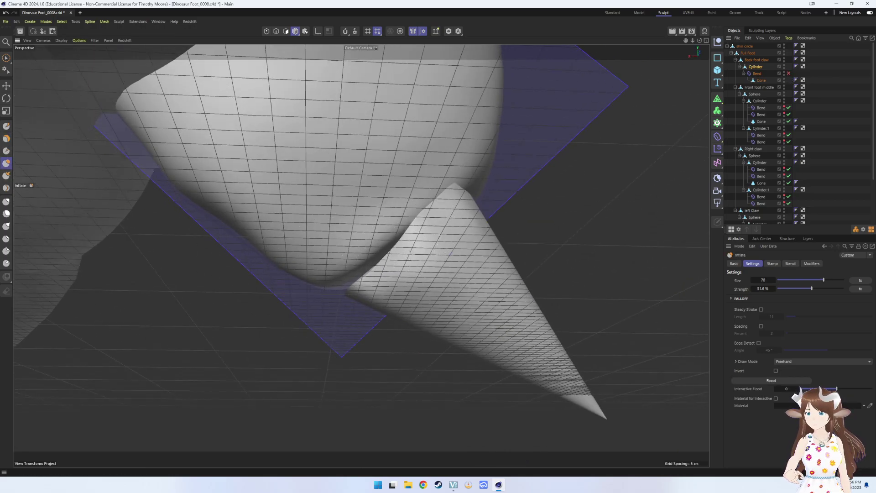
scroll(378, 264, "up", 3)
scroll(425, 261, "up", 3)
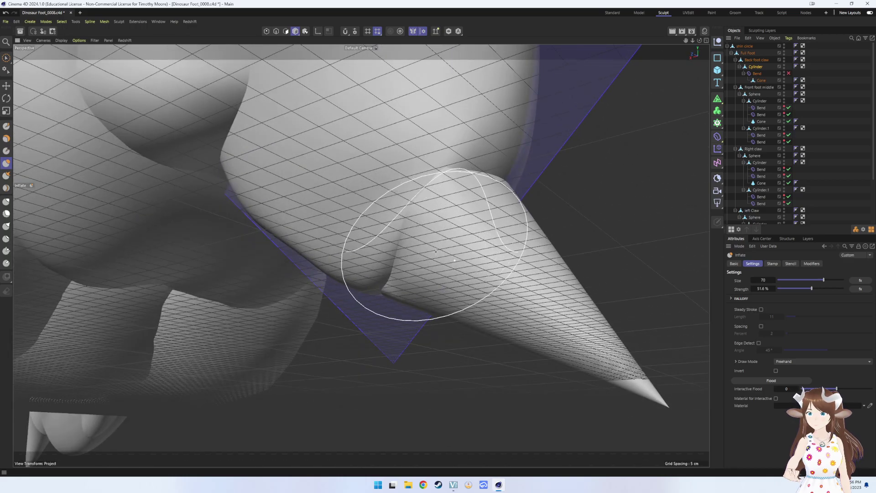
left_click(786, 279)
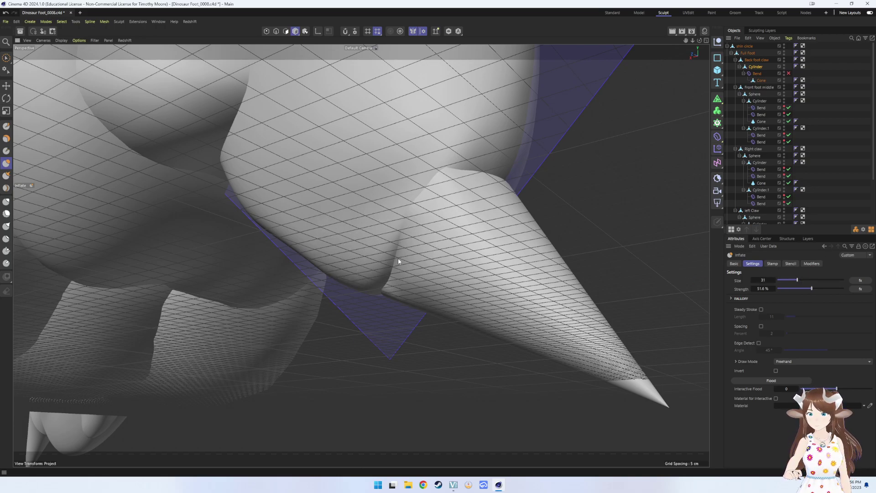
scroll(442, 262, "up", 3)
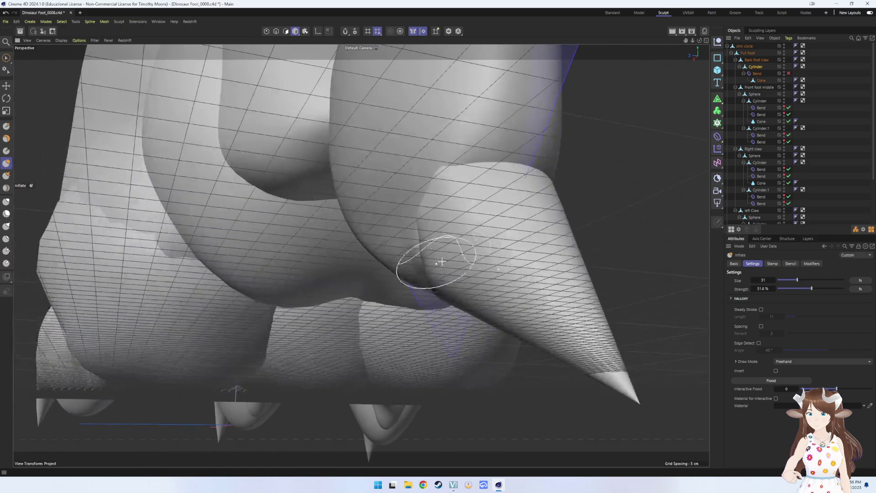
- Hide the cone claw in the viewport and select the cylinder mesh for sculpting
left_click(789, 80)
left_click(789, 73)
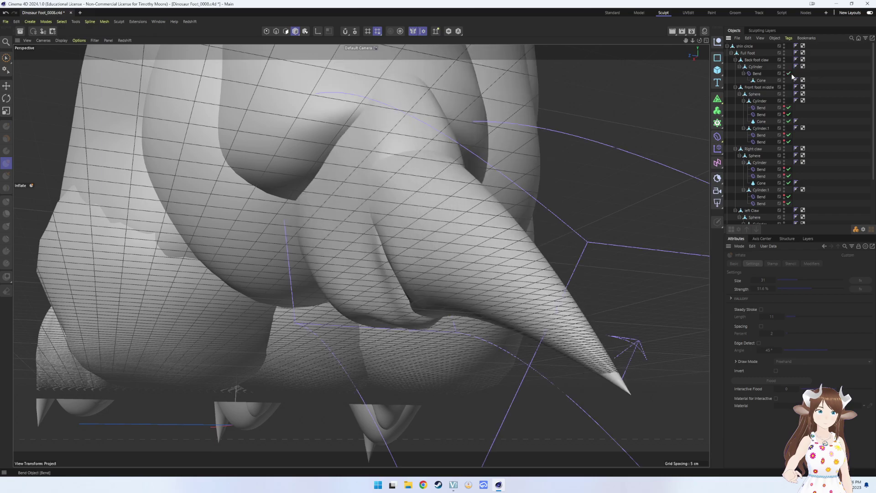
left_click(789, 73)
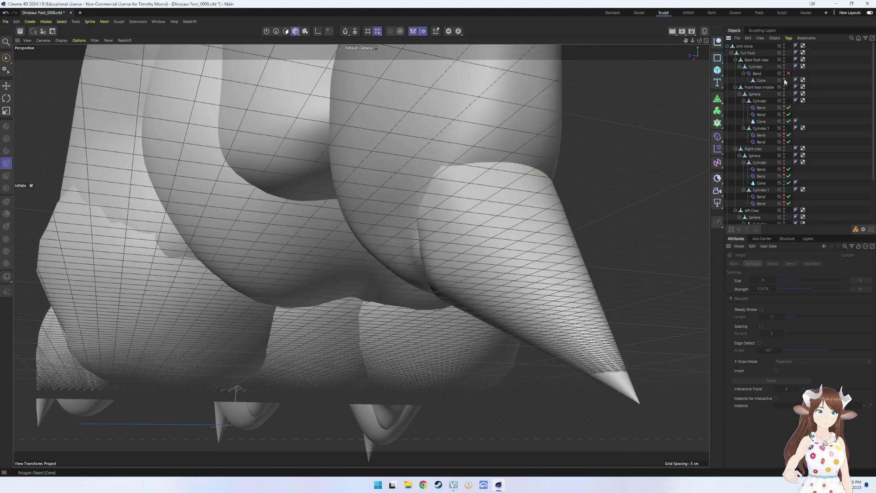
left_click(784, 78)
scroll(466, 260, "up", 5)
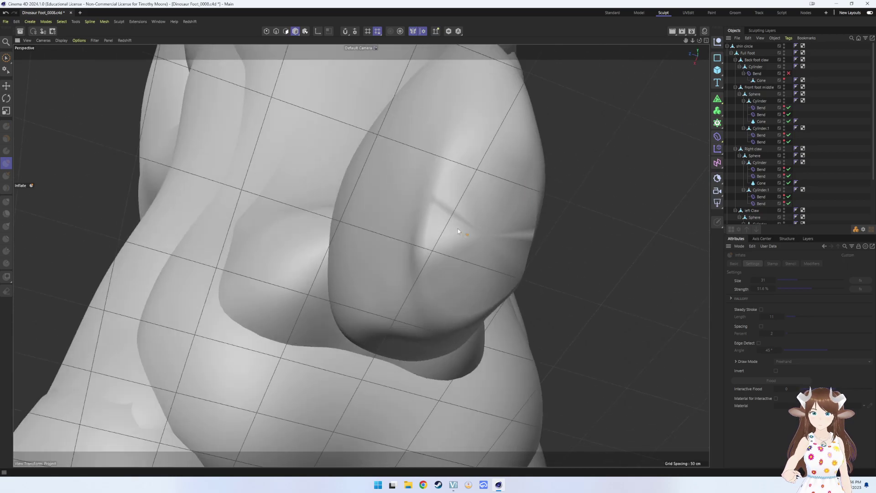
scroll(510, 212, "up", 3)
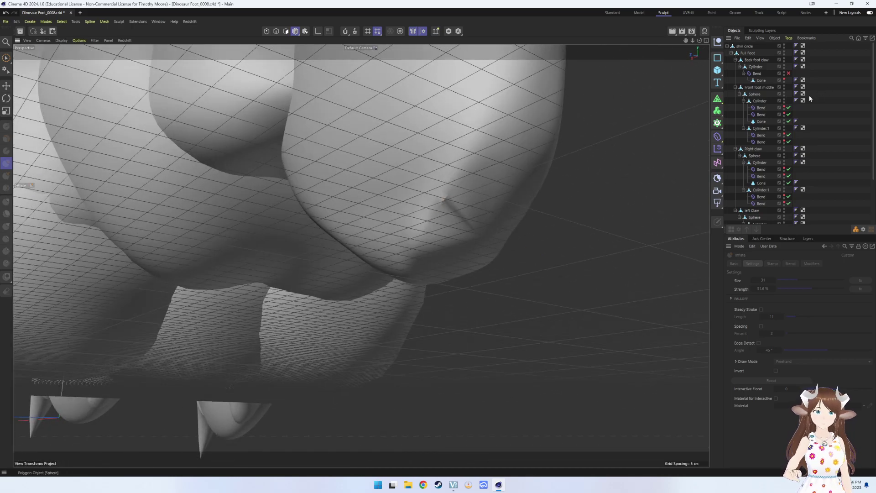
left_click(756, 68)
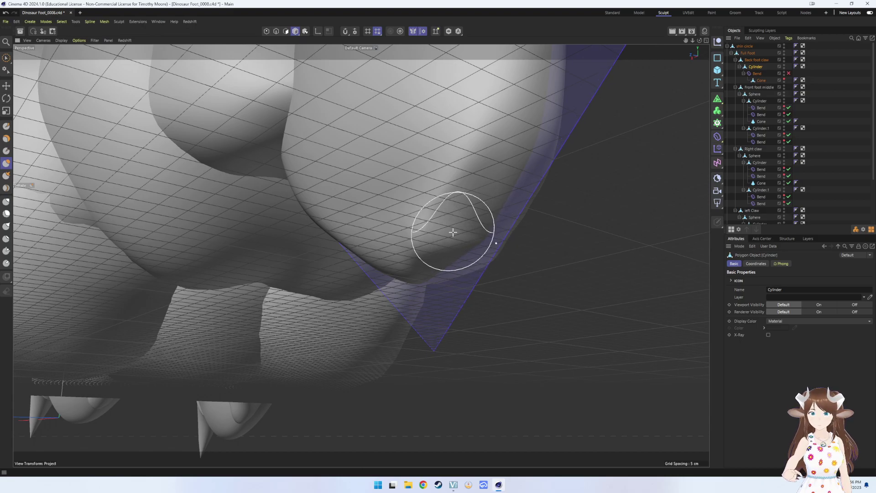
- Stroke the crease under the toe, then undo the last three sculpt strokes
left_click_drag(450, 231, 482, 220)
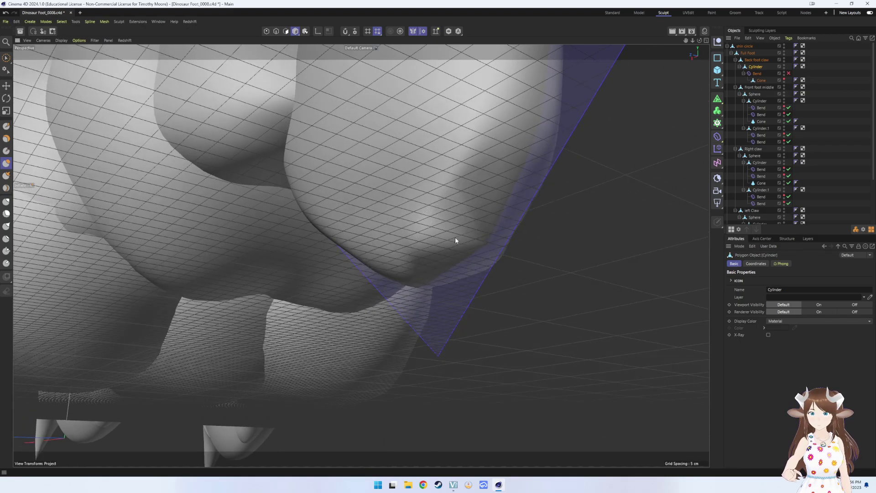
scroll(456, 236, "up", 5)
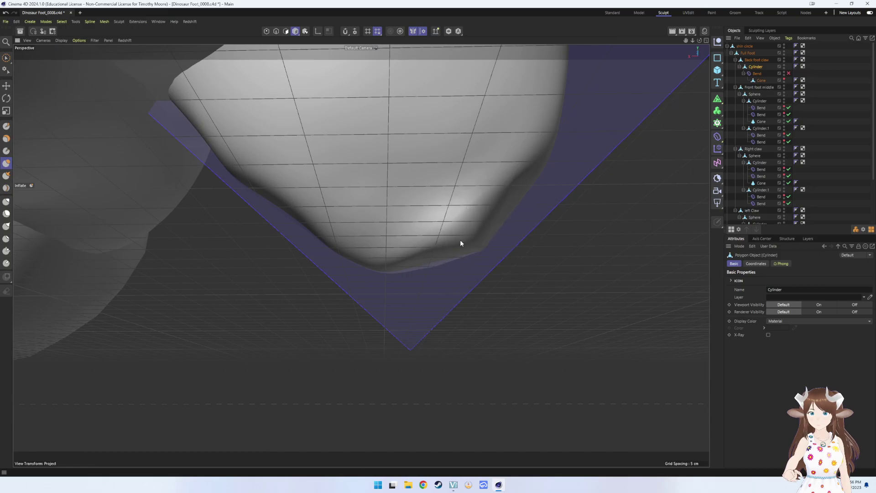
mouse_move(478, 239)
left_mouse_down("alt")
mouse_move(446, 241)
mouse_move(454, 212)
left_mouse_up("alt")
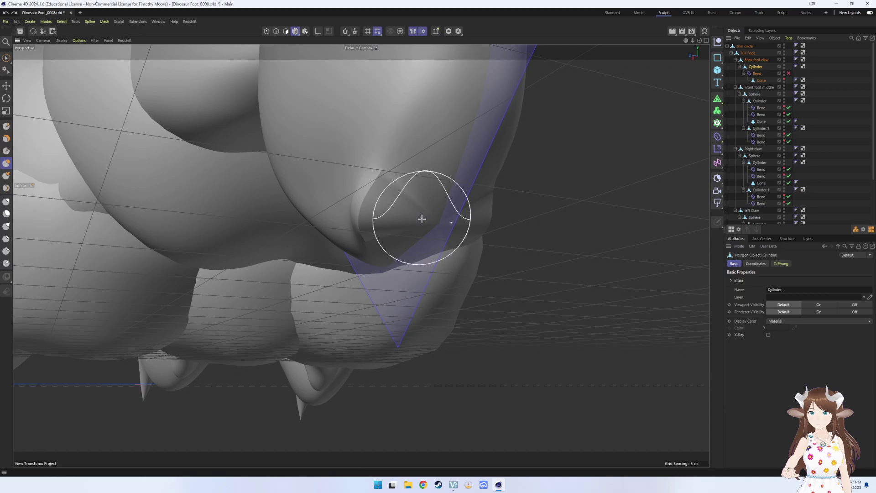
key("ctrl+z")
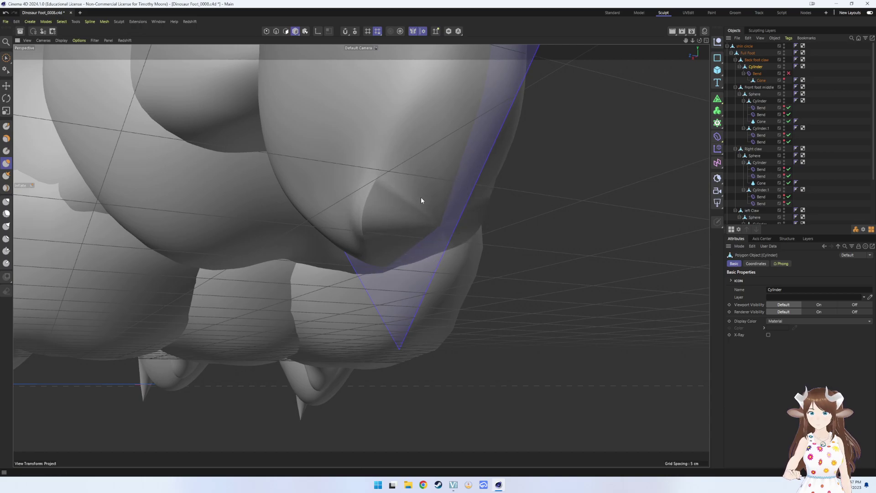
key("ctrl+z")
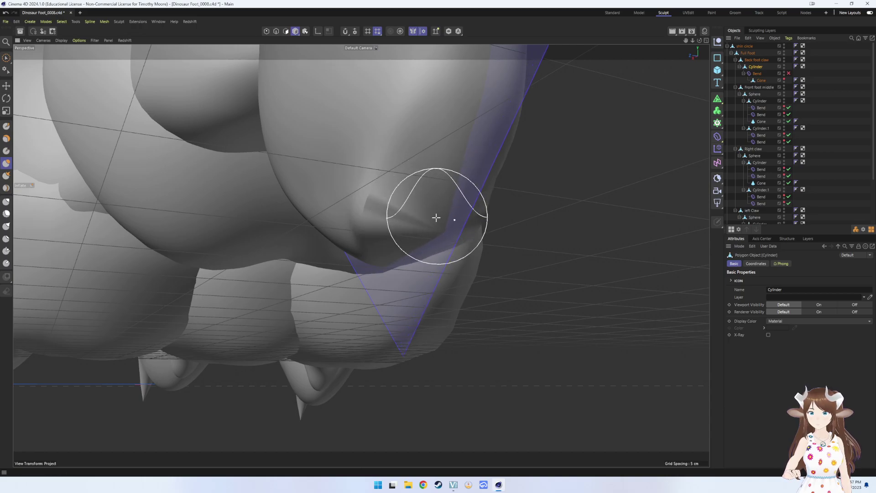
key("ctrl+z")
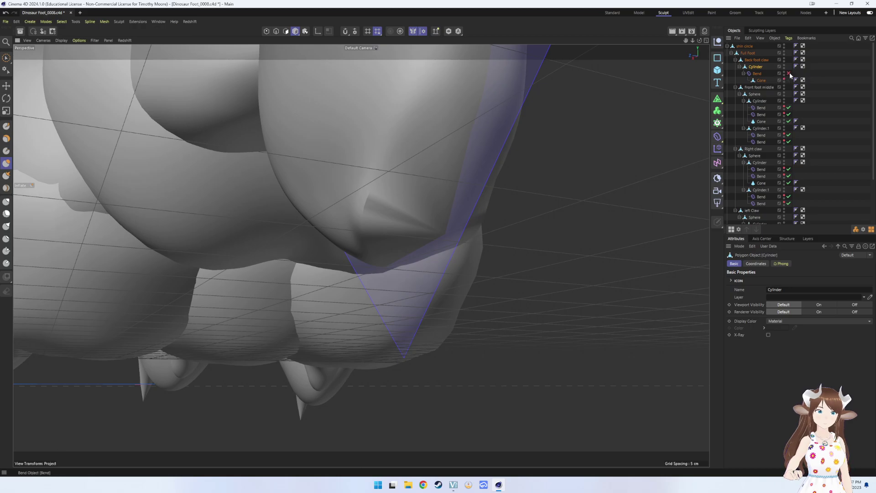
- Re-enable the bend and show the cone to check the claw, then hide it with bend off
left_click(789, 73)
left_click(784, 80)
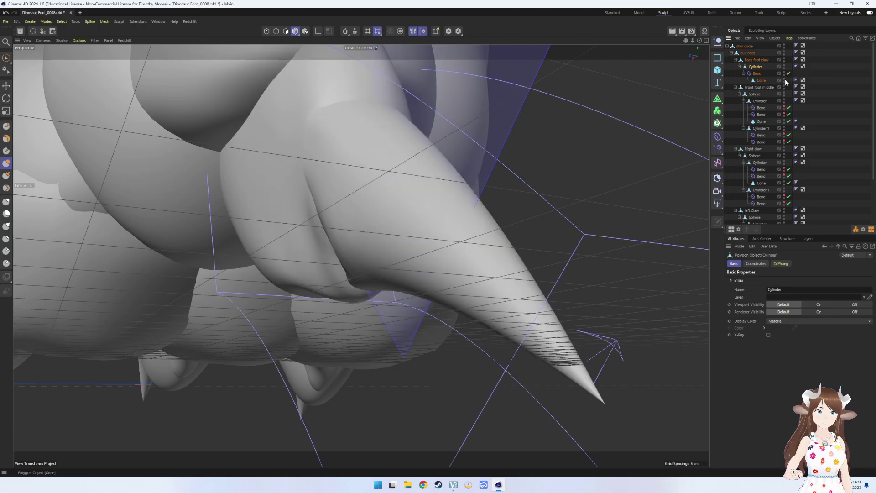
scroll(593, 196, "up", 5)
mouse_move(567, 225)
left_mouse_down("alt")
mouse_move(542, 258)
mouse_move(537, 233)
mouse_move(601, 221)
mouse_move(565, 219)
mouse_move(606, 174)
left_mouse_up("alt")
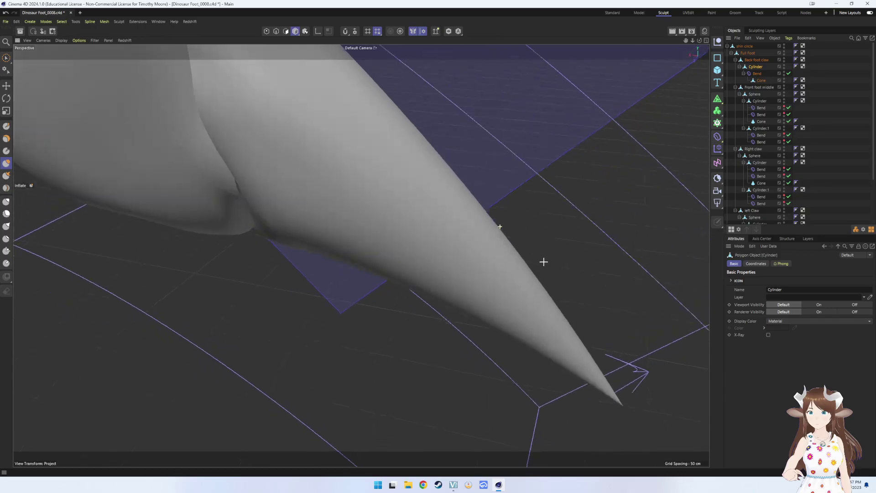
scroll(565, 219, "down", 5)
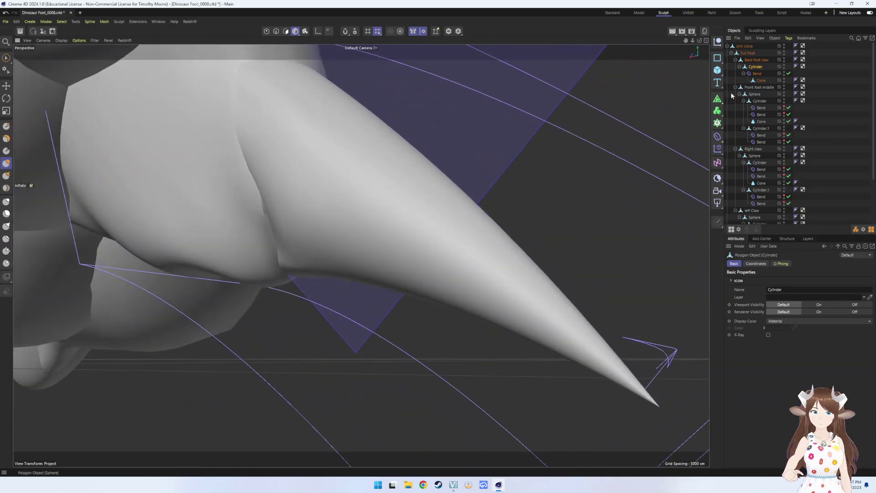
left_click(788, 73)
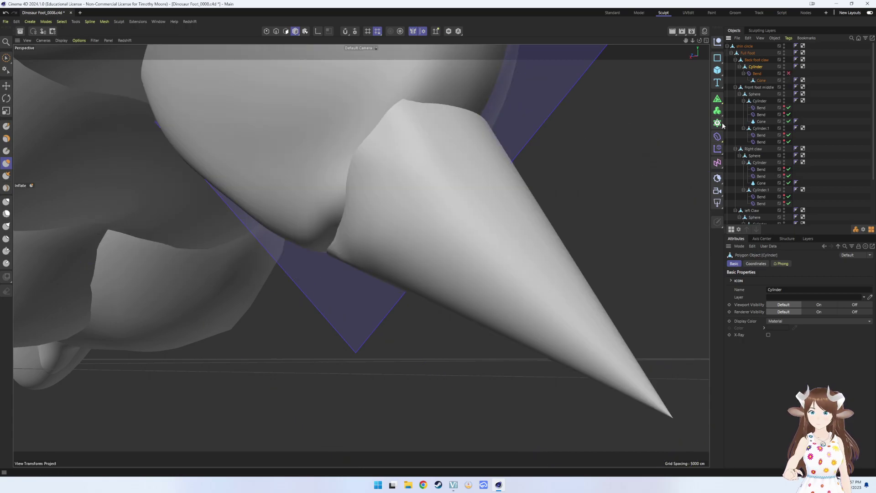
left_click(784, 80)
- Inflate the toe surface near the claw base from a lower angle under the back toe
left_click_drag(337, 227, 392, 221, "alt")
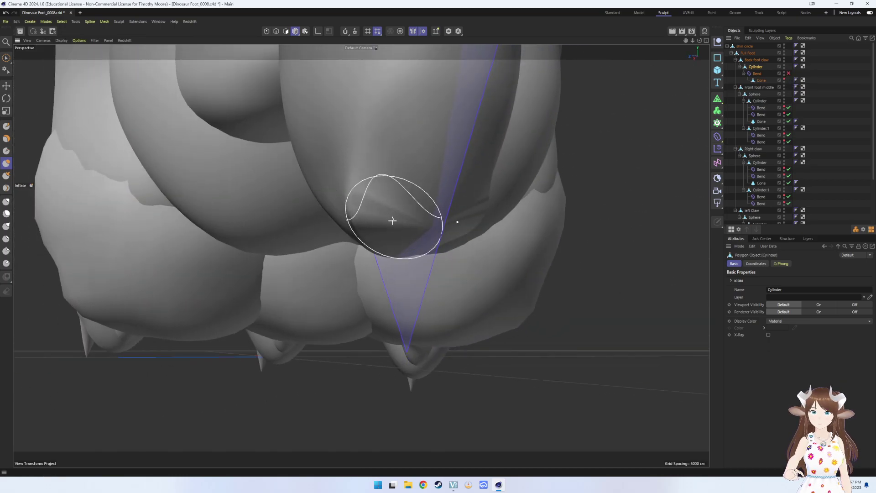
scroll(434, 240, "up", 5)
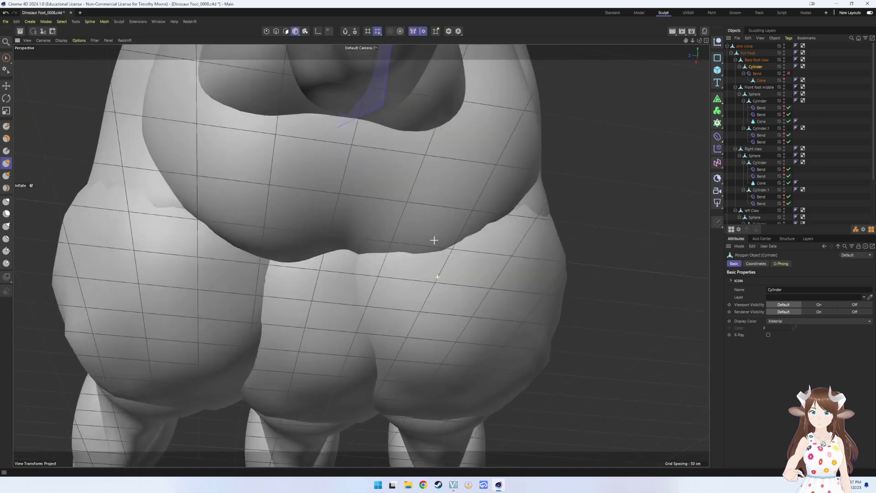
mouse_move(434, 240)
left_mouse_down("alt")
mouse_move(358, 262)
mouse_move(347, 237)
left_mouse_up("alt")
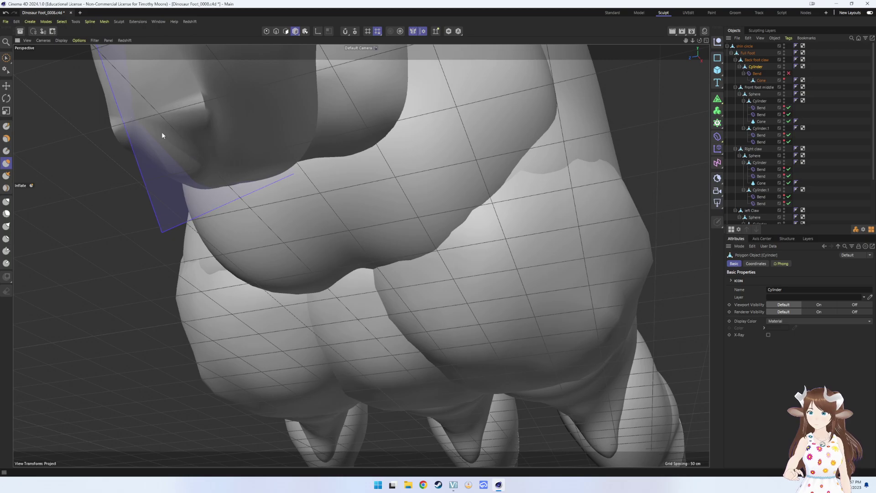
left_click_drag(161, 132, 179, 125)
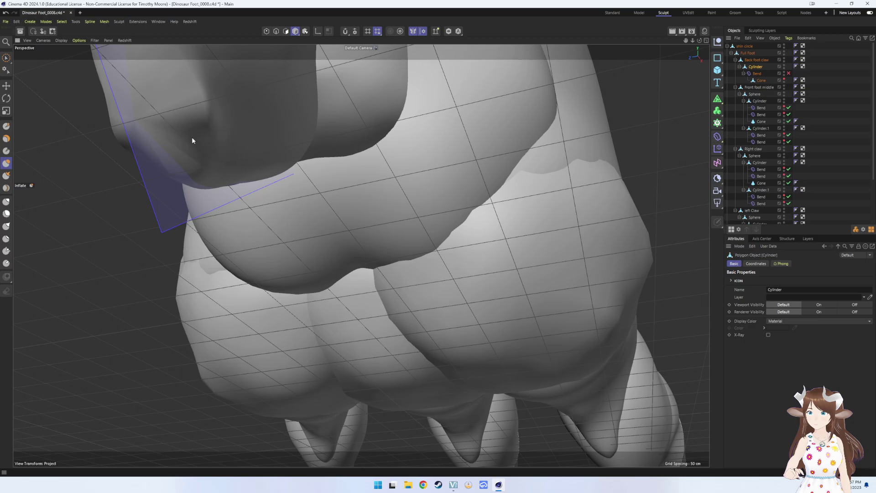
mouse_move(165, 134)
left_mouse_down("alt")
mouse_move(176, 137)
mouse_move(170, 126)
left_mouse_up("alt")
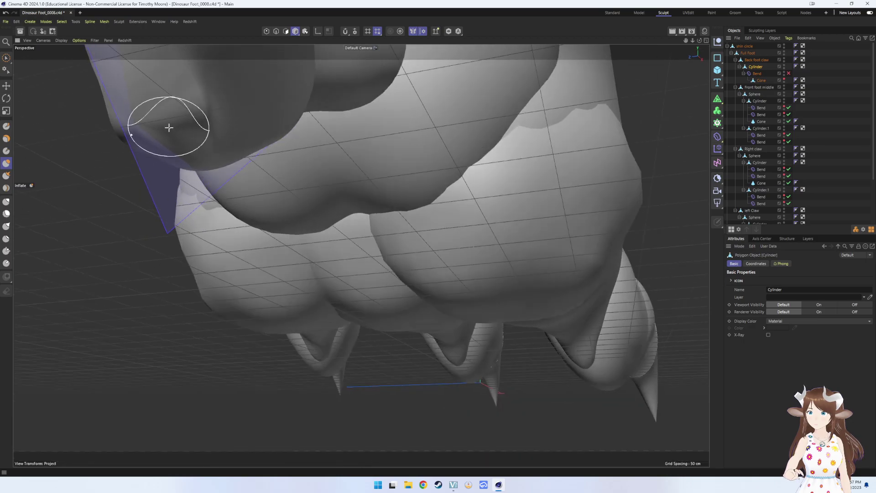
mouse_move(146, 97)
left_mouse_down("alt")
mouse_move(163, 118)
mouse_move(233, 119)
left_mouse_up("alt")
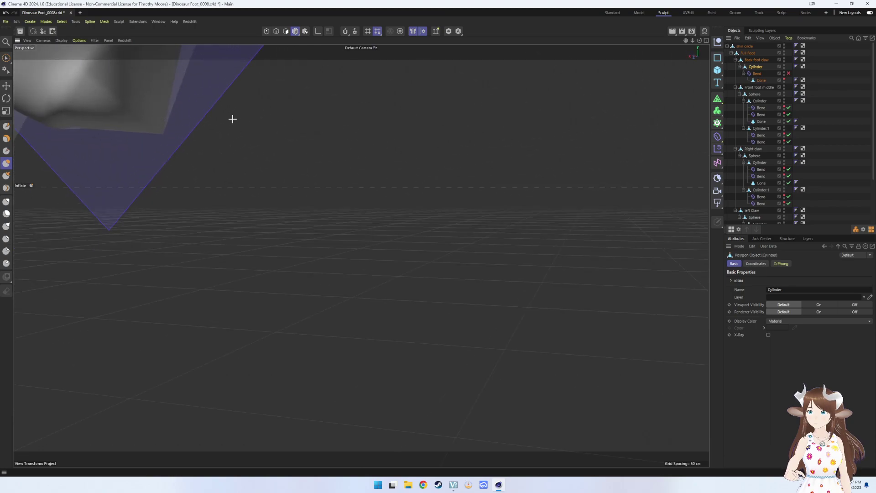
- Show the cone claw and enable its Bend deformer to check the curved claw
left_click(785, 80)
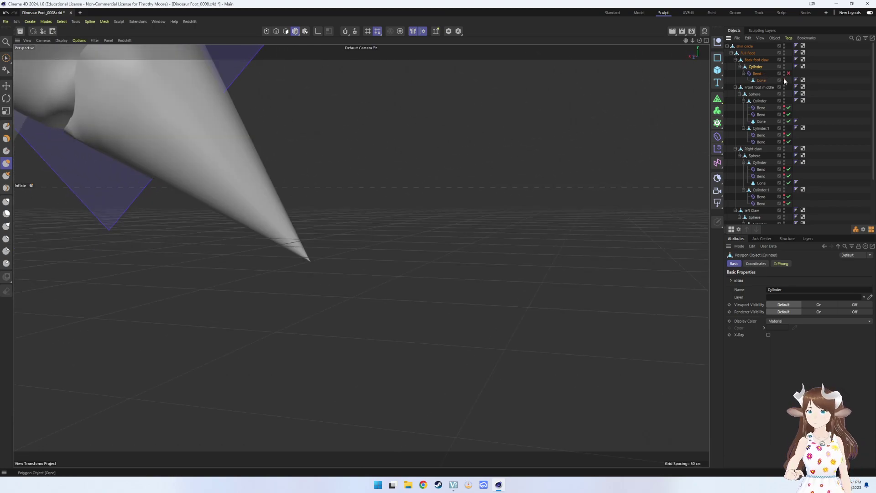
mouse_move(452, 136)
left_mouse_down("alt")
mouse_move(461, 139)
mouse_move(349, 114)
left_mouse_up("alt")
scroll(457, 323, "up", 5)
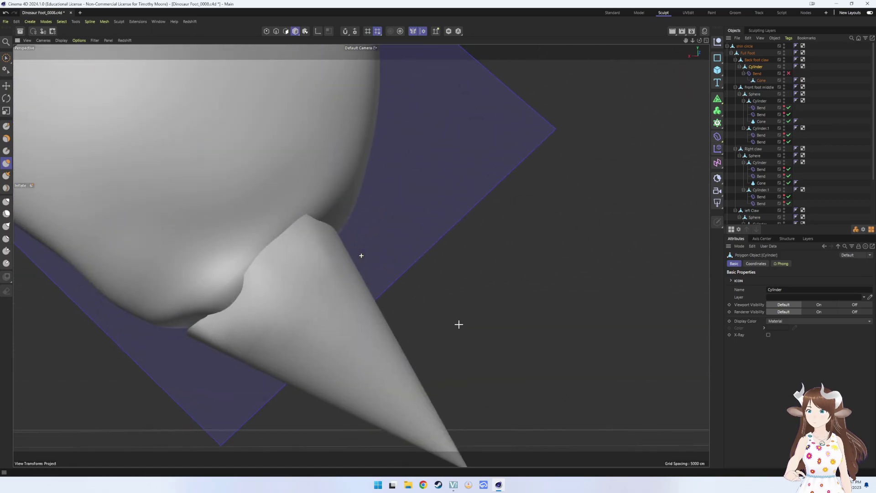
mouse_move(458, 323)
left_mouse_down("alt")
mouse_move(475, 289)
mouse_move(501, 309)
left_mouse_up("alt")
scroll(501, 308, "down", 4)
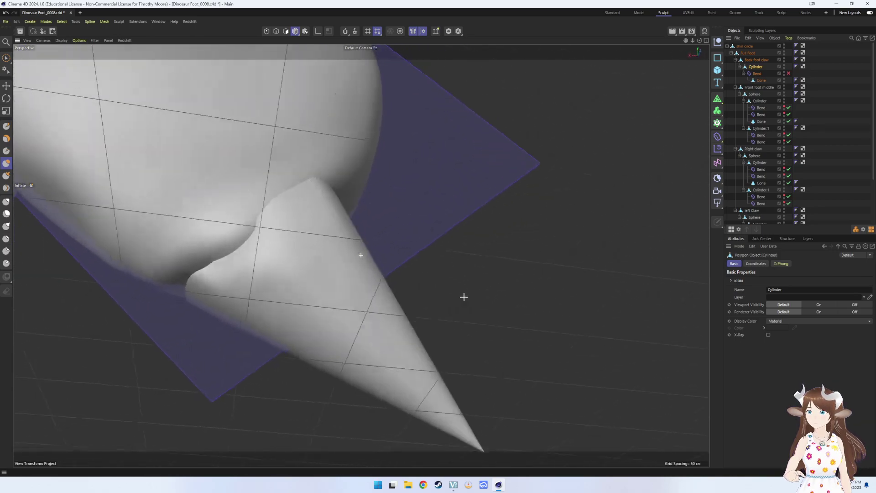
left_click(789, 73)
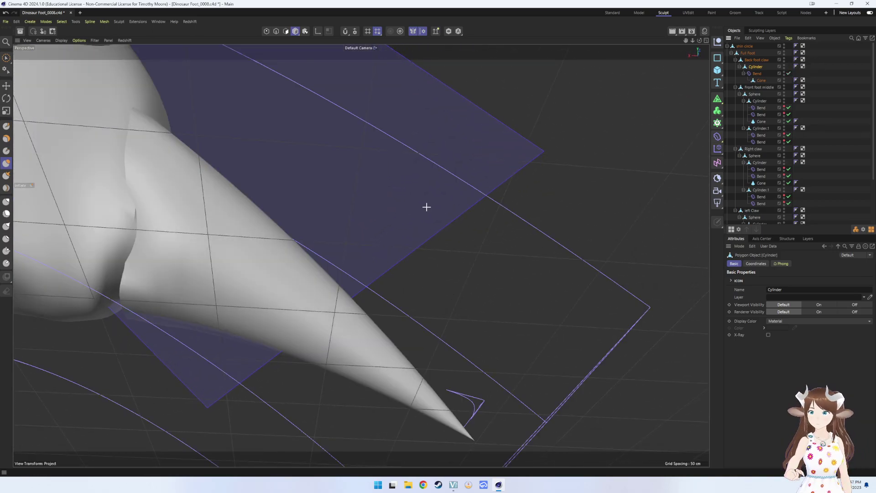
mouse_move(427, 205)
left_mouse_down("alt")
mouse_move(380, 227)
mouse_move(431, 215)
mouse_move(442, 230)
mouse_move(409, 215)
mouse_move(643, 176)
left_mouse_up("alt")
mouse_move(471, 185)
left_mouse_down("alt")
mouse_move(393, 224)
mouse_move(336, 276)
mouse_move(360, 251)
mouse_move(263, 264)
mouse_move(213, 254)
mouse_move(235, 237)
mouse_move(218, 240)
mouse_move(212, 221)
mouse_move(236, 197)
mouse_move(428, 201)
mouse_move(448, 210)
mouse_move(404, 218)
left_mouse_up("alt")
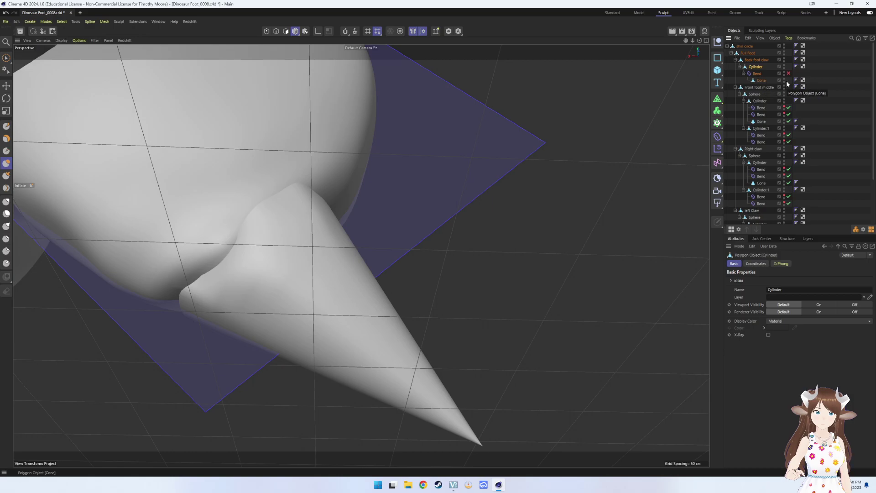
- Hide the cone and inflate the toe surface around the claw base and lower fold
left_click(785, 80)
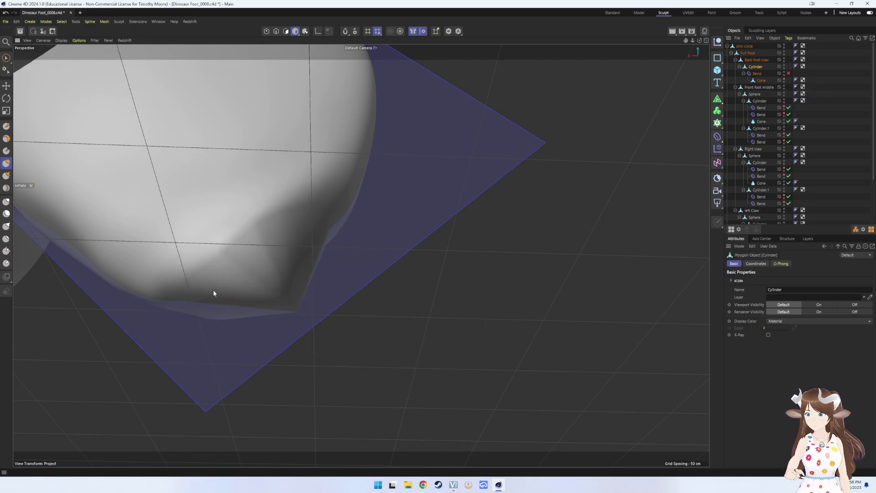
left_click_drag(213, 290, 221, 278)
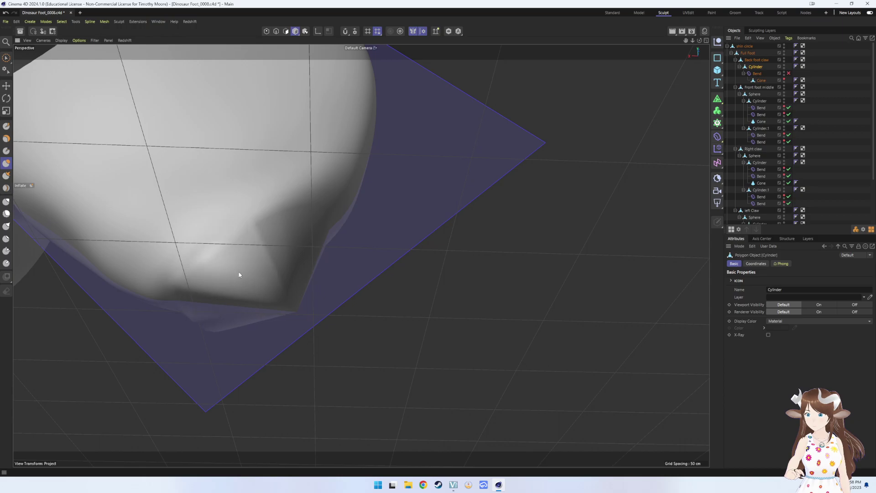
left_click_drag(231, 272, 199, 274)
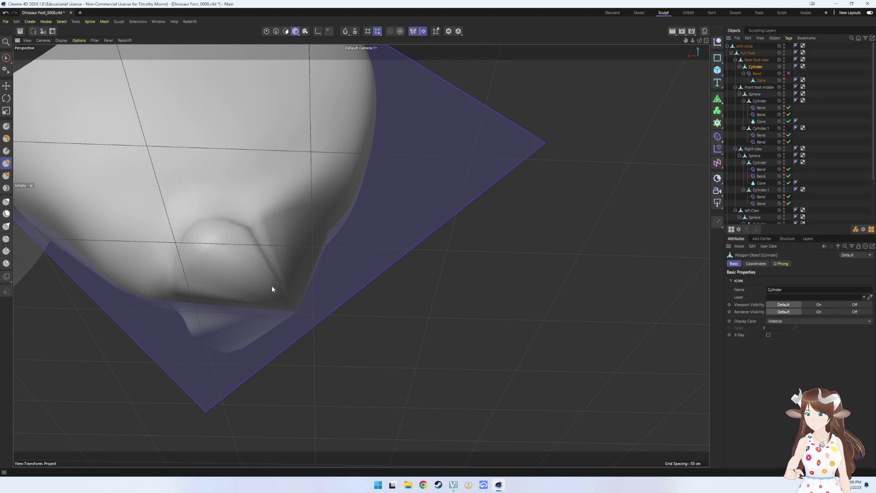
mouse_move(259, 295)
left_mouse_down("alt")
mouse_move(270, 256)
mouse_move(254, 289)
mouse_move(231, 279)
left_mouse_up("alt")
left_click_drag(219, 309, 324, 338, "alt")
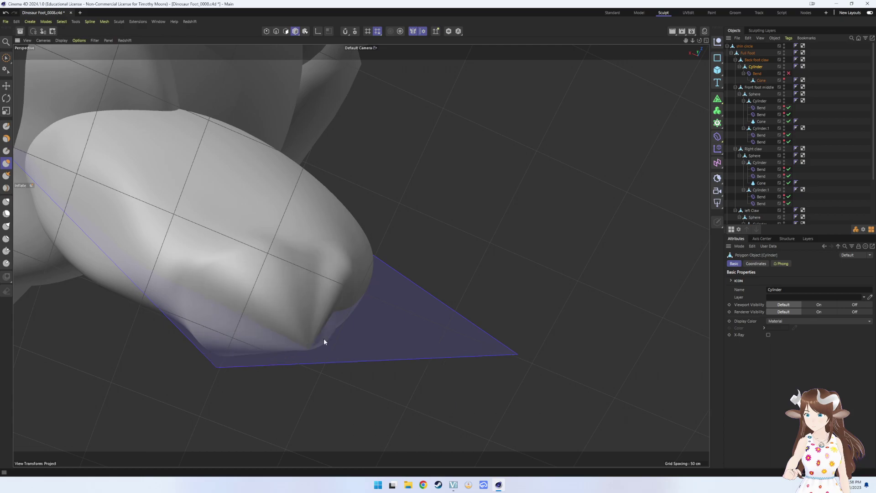
mouse_move(264, 303)
left_mouse_down()
mouse_move(247, 303)
mouse_move(291, 316)
left_mouse_up()
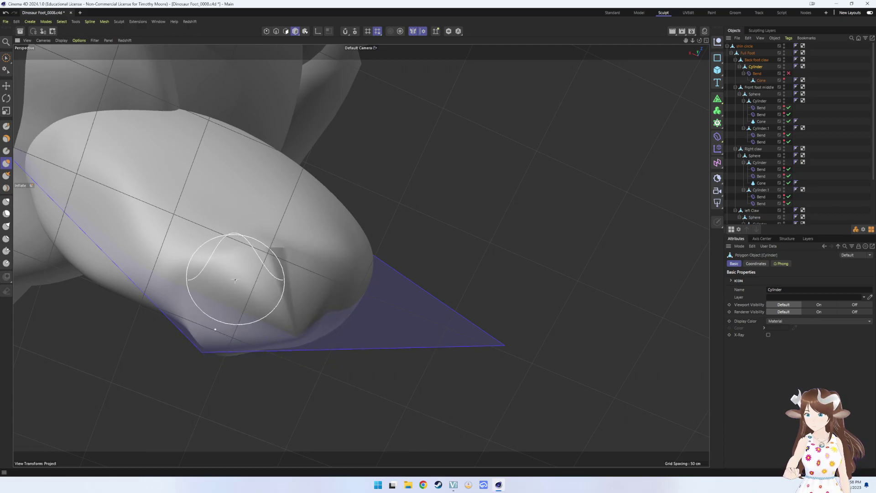
scroll(247, 299, "up", 5)
scroll(219, 360, "down", 2)
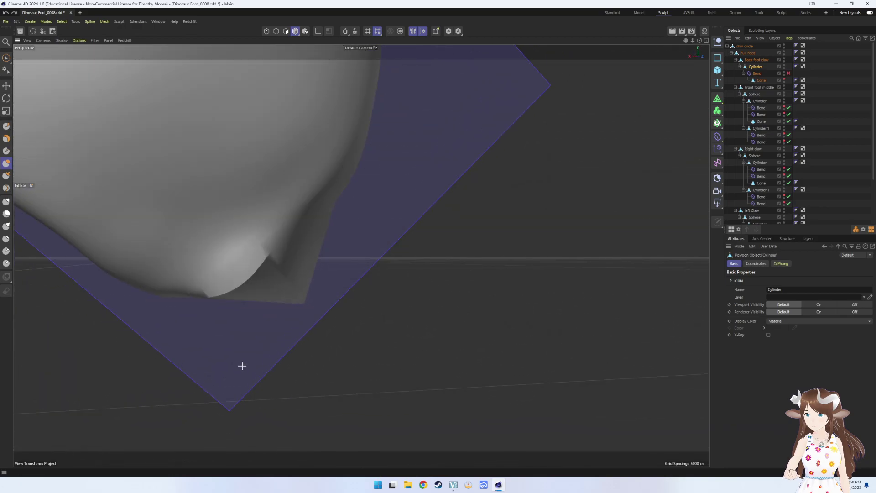
- Undo the last sculpt stroke, check the cone claw's fit, then hide it again
key("ctrl+z")
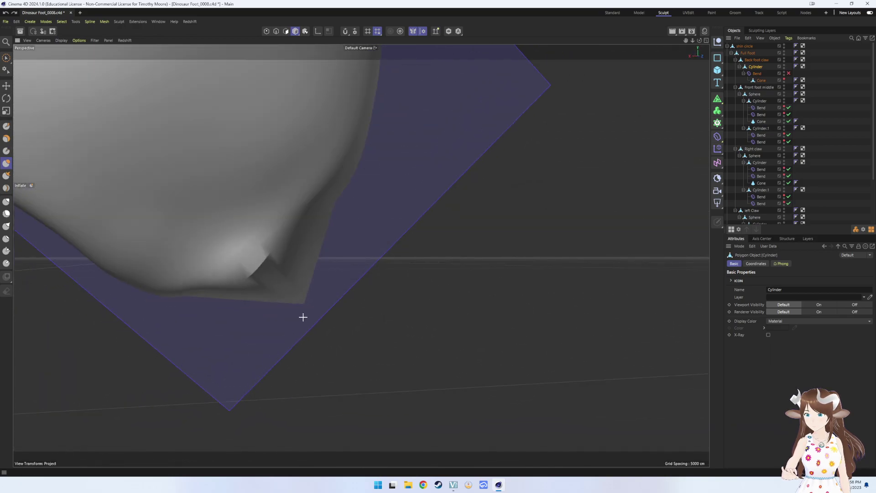
left_click_drag(303, 317, 308, 289, "alt")
key("ctrl+z")
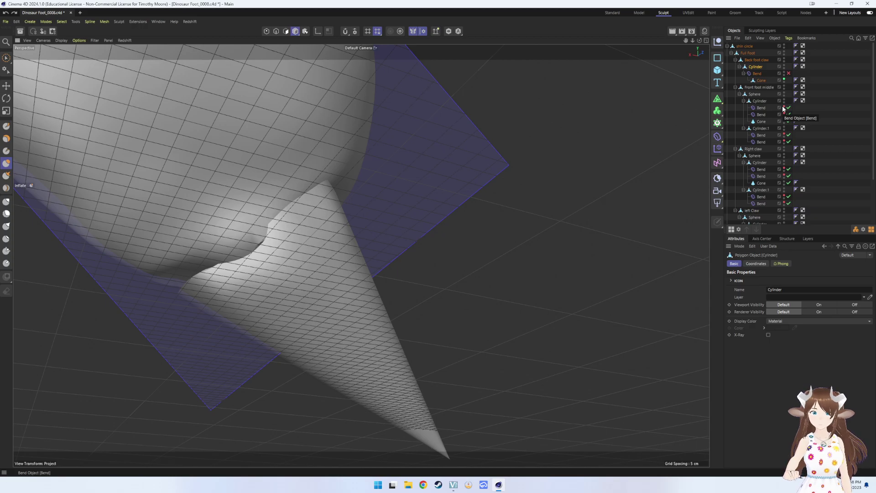
left_click(785, 80)
left_click_drag(280, 313, 293, 278, "alt")
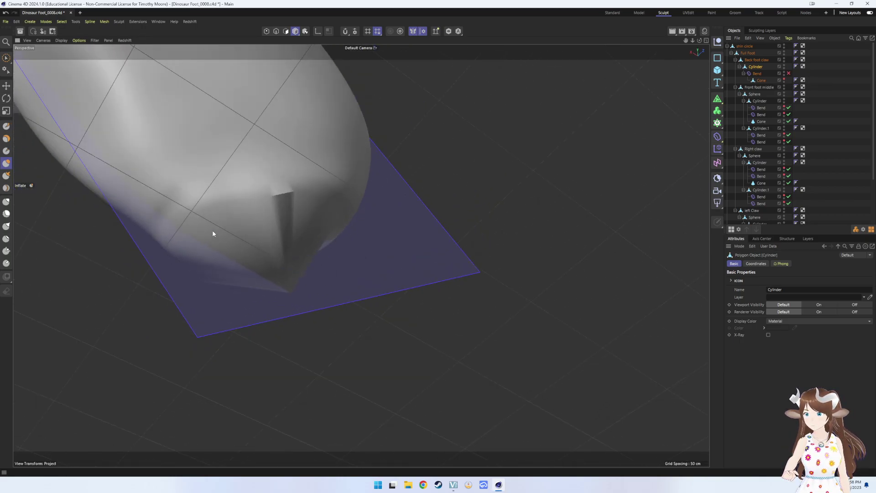
mouse_move(164, 197)
left_mouse_down("alt")
mouse_move(219, 328)
mouse_move(208, 268)
mouse_move(201, 276)
mouse_move(217, 255)
mouse_move(268, 258)
mouse_move(204, 255)
mouse_move(244, 238)
mouse_move(260, 299)
mouse_move(69, 246)
left_mouse_up("alt")
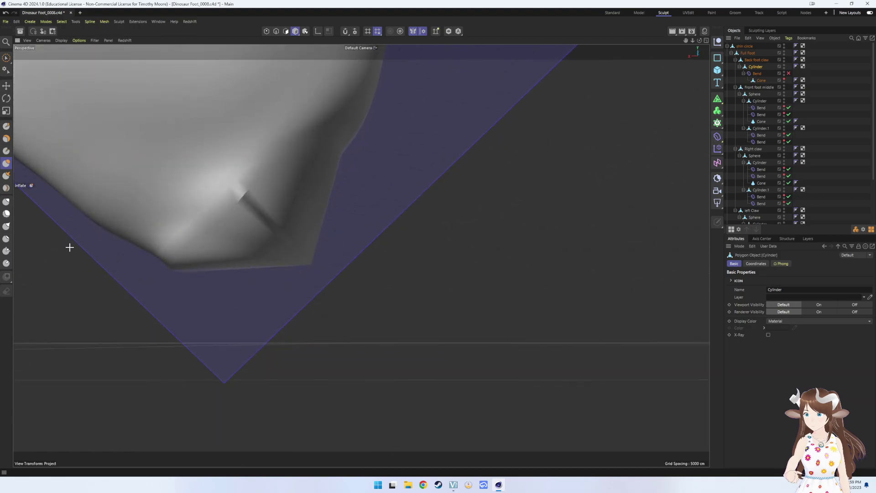
left_click(7, 214)
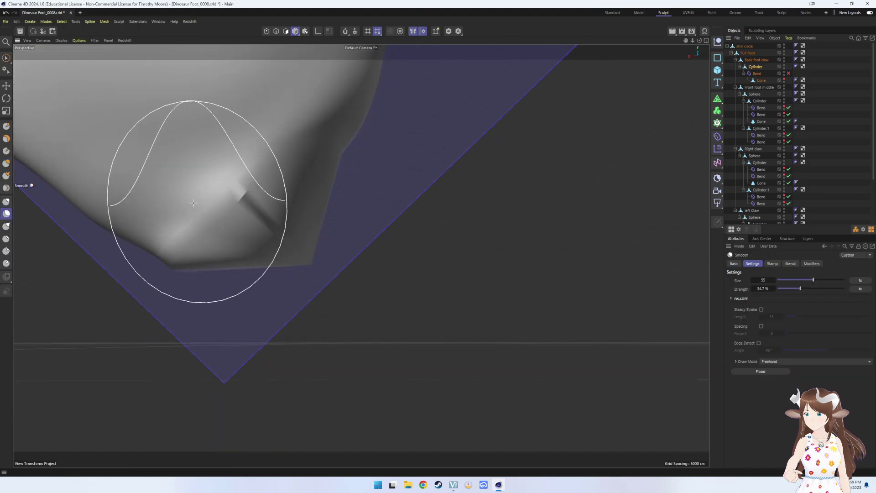
mouse_move(196, 196)
left_mouse_down()
mouse_move(215, 199)
mouse_move(185, 205)
mouse_move(217, 237)
mouse_move(305, 226)
mouse_move(241, 267)
mouse_move(156, 276)
left_mouse_up()
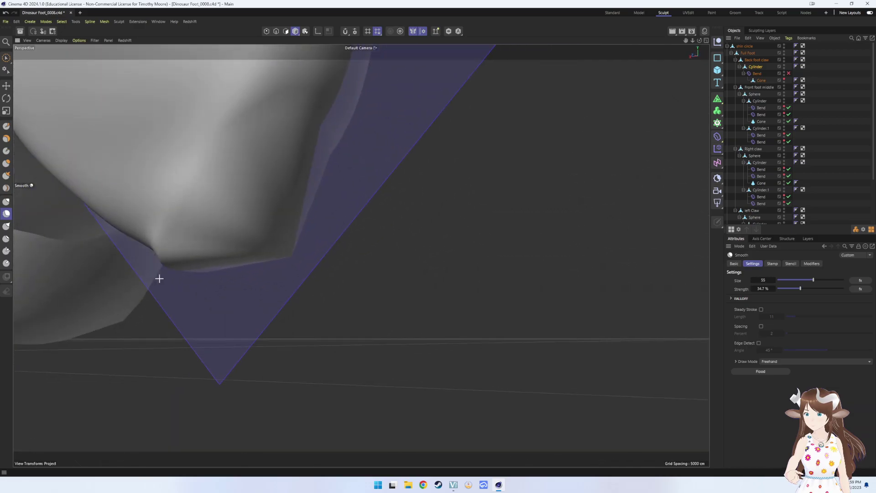
left_click(784, 80)
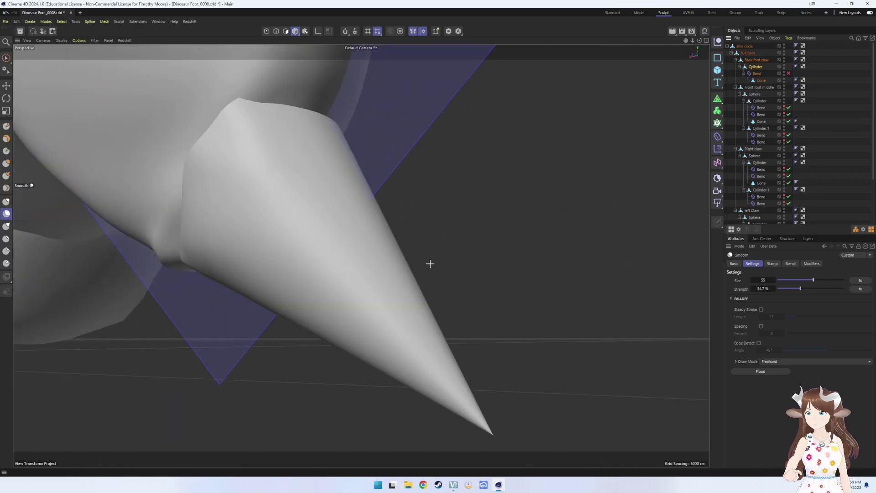
mouse_move(429, 263)
left_mouse_down("alt")
mouse_move(495, 261)
mouse_move(493, 276)
mouse_move(524, 254)
mouse_move(582, 255)
mouse_move(557, 242)
mouse_move(532, 258)
mouse_move(539, 250)
left_mouse_up("alt")
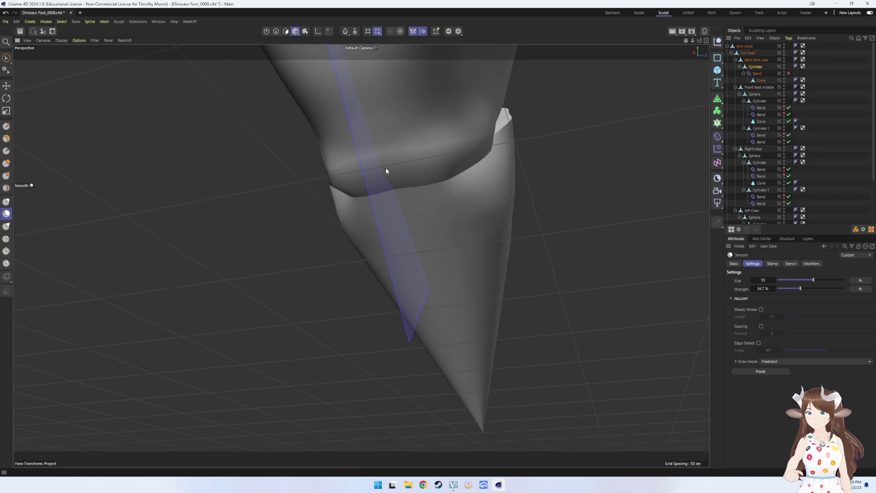
left_click_drag(385, 171, 383, 167, "alt")
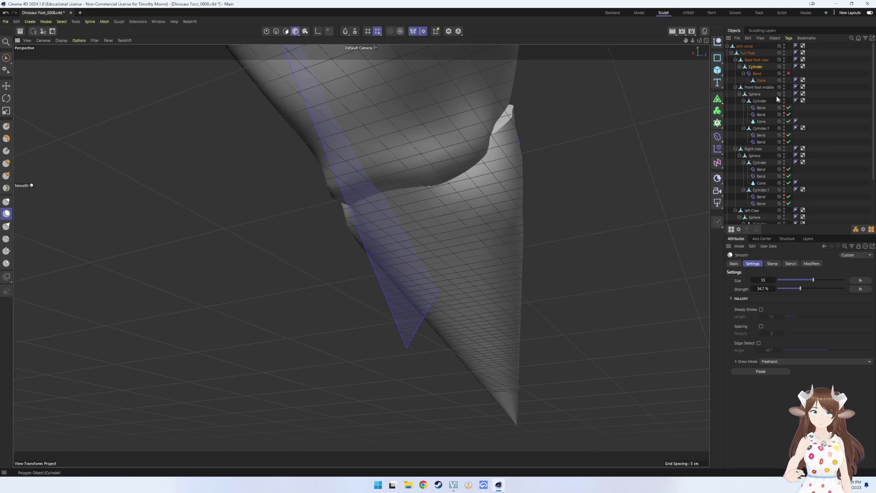
left_click(789, 73)
mouse_move(470, 147)
left_mouse_down("alt")
mouse_move(460, 161)
mouse_move(579, 109)
left_mouse_up("alt")
mouse_move(361, 255)
left_mouse_down("alt")
mouse_move(593, 149)
mouse_move(623, 160)
mouse_move(515, 145)
left_mouse_up("alt")
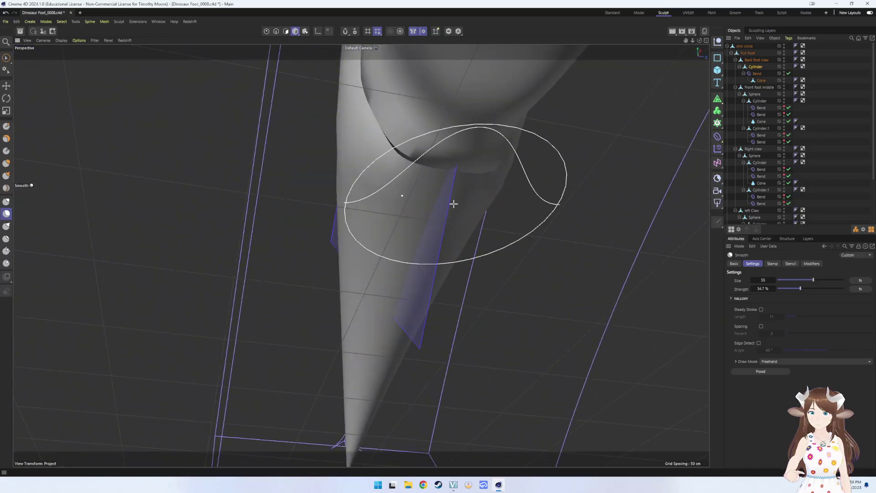
mouse_move(438, 242)
left_mouse_down()
mouse_move(421, 238)
mouse_move(438, 227)
left_mouse_up()
mouse_move(441, 195)
left_mouse_down()
mouse_move(450, 182)
mouse_move(448, 207)
mouse_move(454, 191)
mouse_move(412, 231)
mouse_move(466, 309)
mouse_move(460, 342)
mouse_move(523, 298)
left_mouse_up()
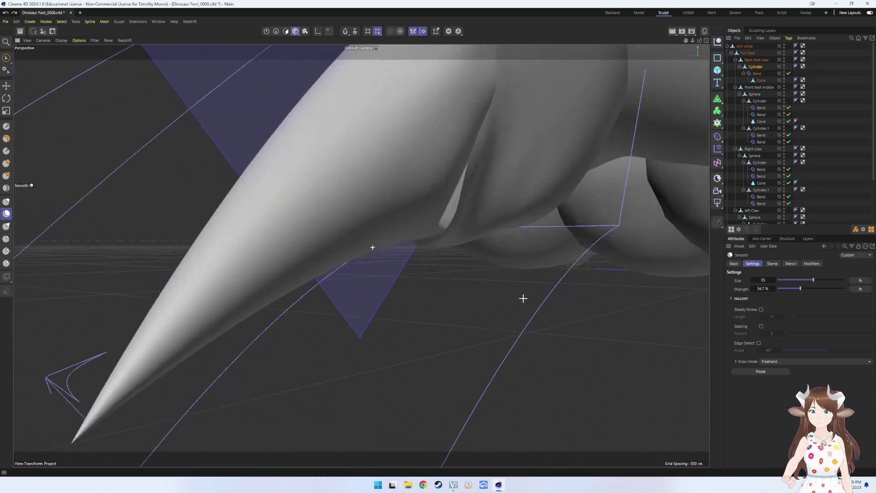
scroll(528, 276, "up", 5)
scroll(508, 280, "up", 4)
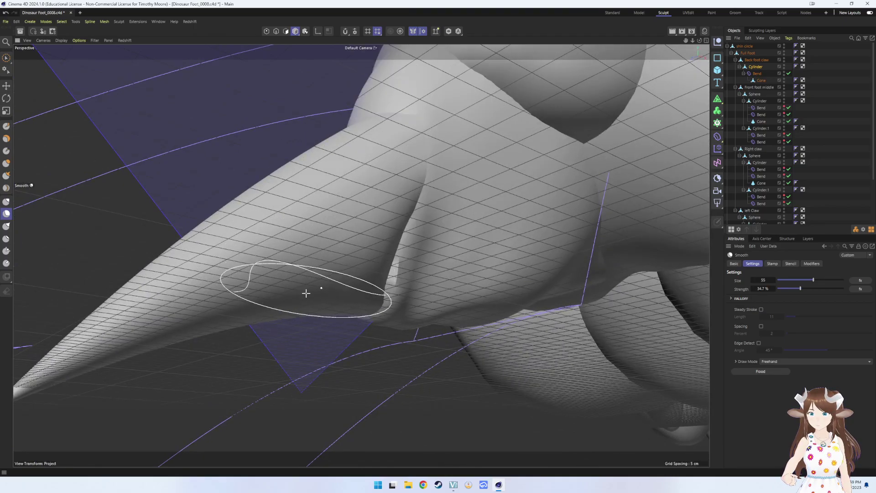
scroll(385, 301, "down", 5)
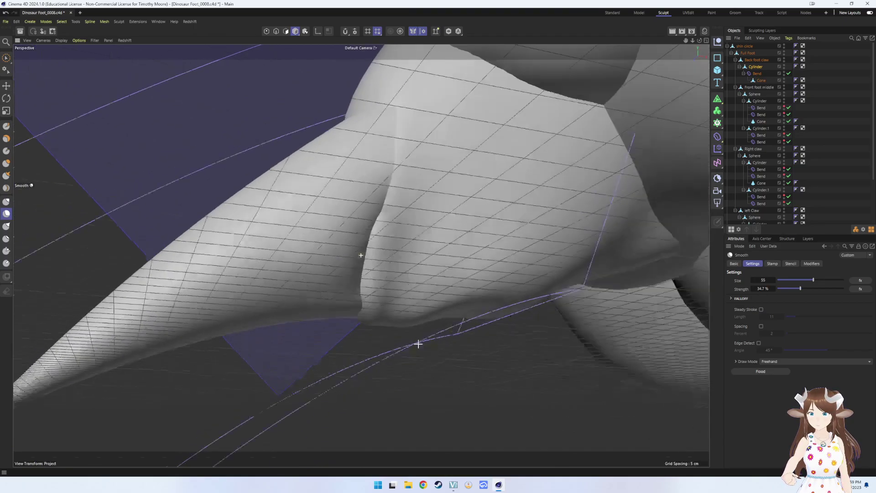
scroll(400, 353, "down", 4)
mouse_move(400, 352)
left_mouse_down("alt")
mouse_move(417, 364)
mouse_move(458, 364)
left_mouse_up("alt")
scroll(459, 363, "up", 5)
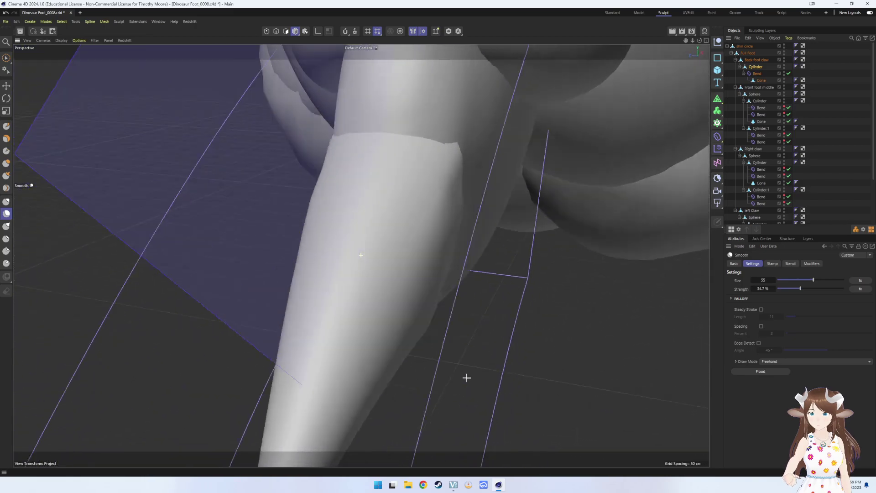
scroll(466, 375, "up", 2)
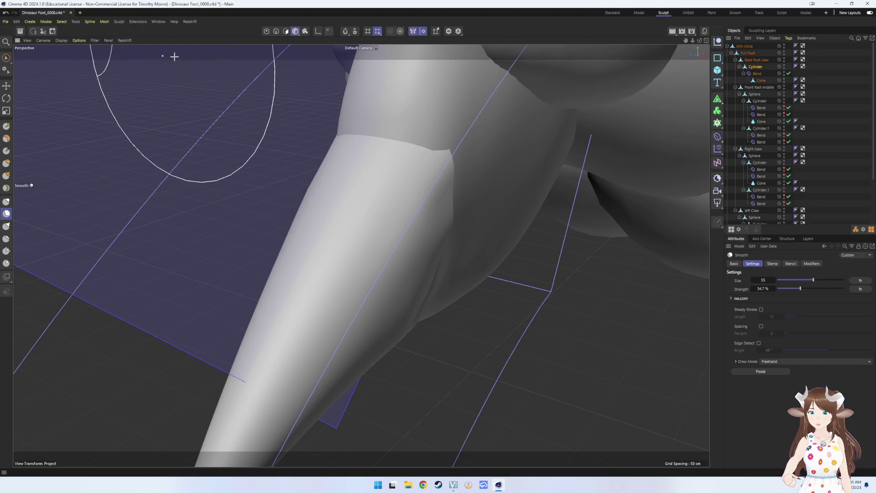
left_click_drag(330, 259, 319, 245, "alt")
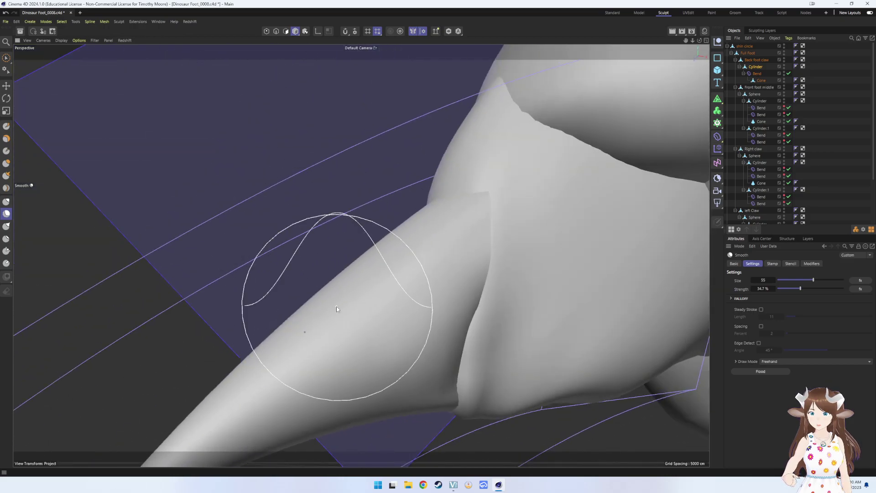
mouse_move(346, 297)
left_mouse_down("alt")
mouse_move(483, 392)
mouse_move(399, 294)
left_mouse_up("alt")
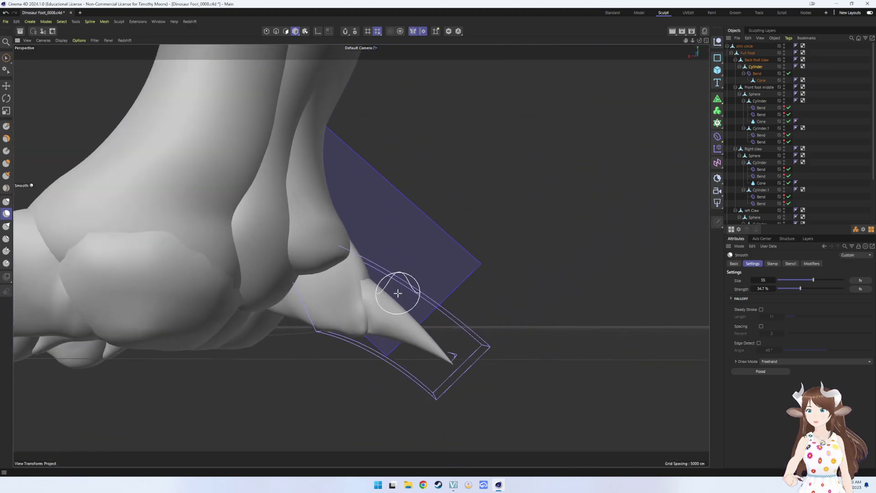
right_click_drag(400, 293, 379, 299, "alt")
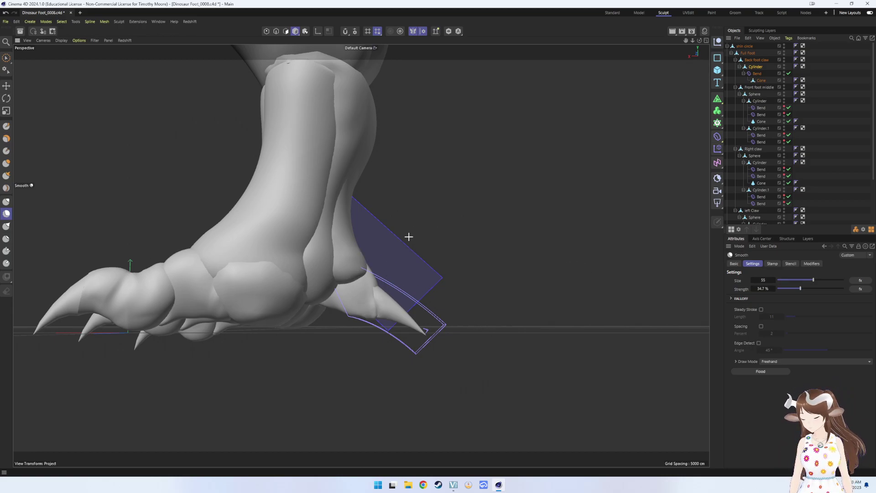
- Save the project, then save an incremental copy as Dinosaur Foot_0009.c4d
key("ctrl+s")
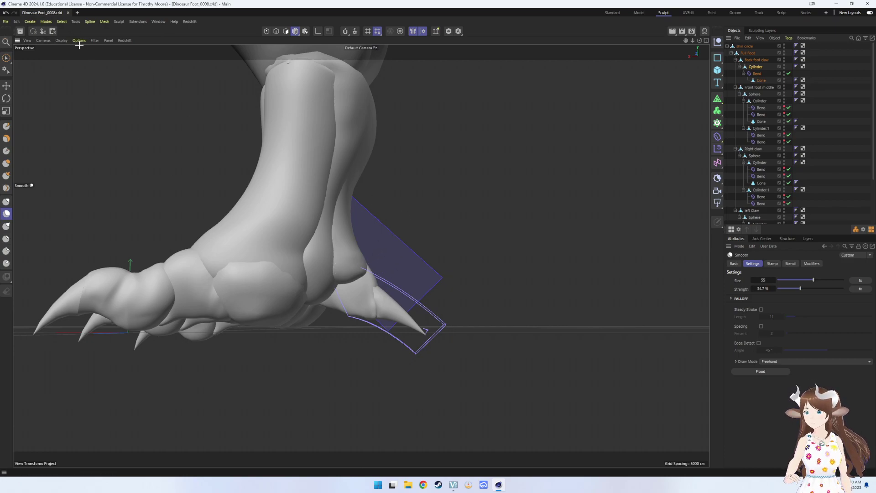
left_click(6, 22)
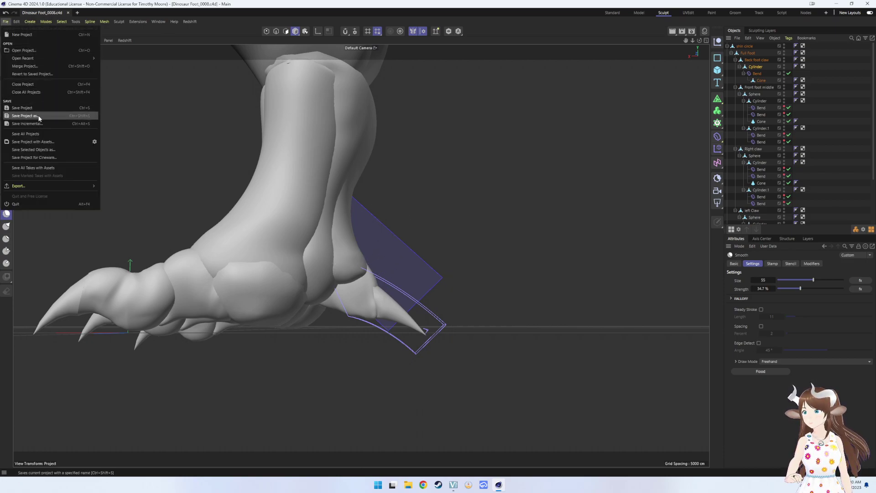
left_click(39, 123)
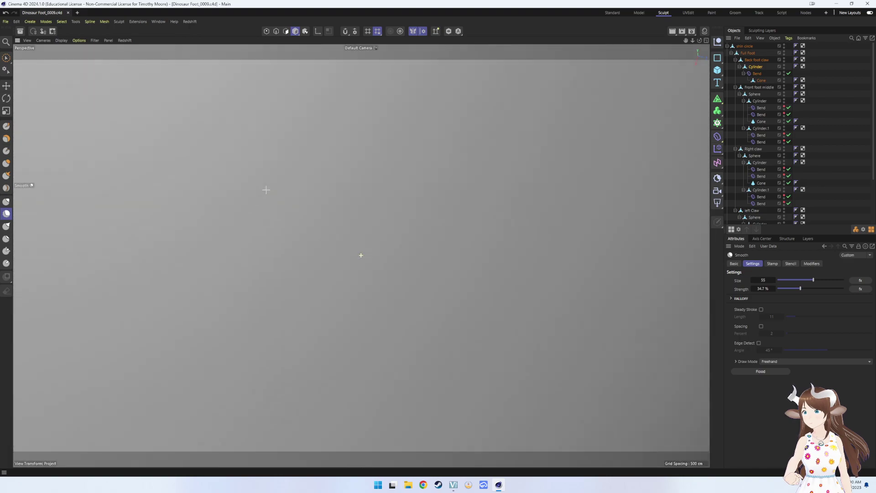
mouse_move(182, 137)
left_mouse_down("alt")
mouse_move(356, 254)
mouse_move(664, 232)
left_mouse_up("alt")
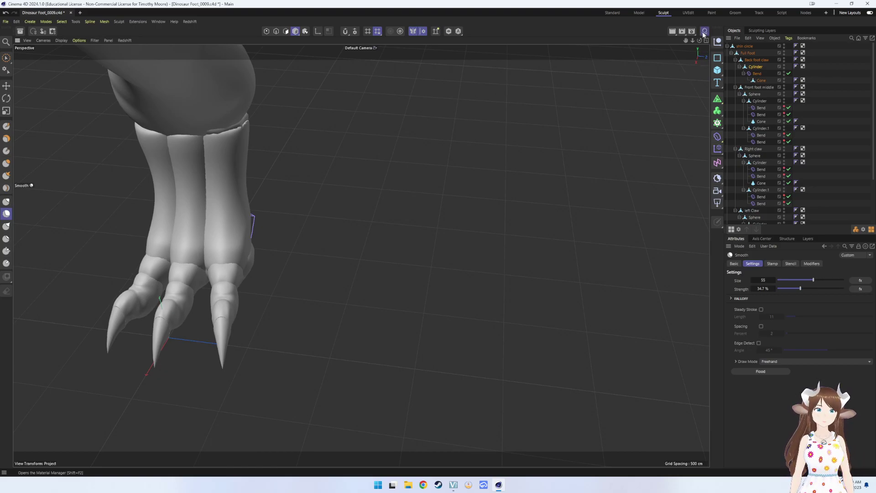
- Open the Material Manager and Asset Browser and create a new blank material
left_click(705, 32)
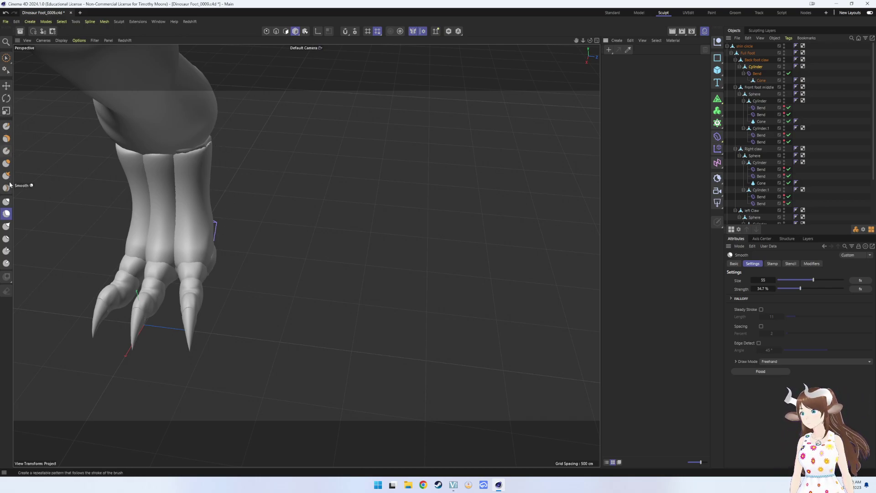
left_click(21, 34)
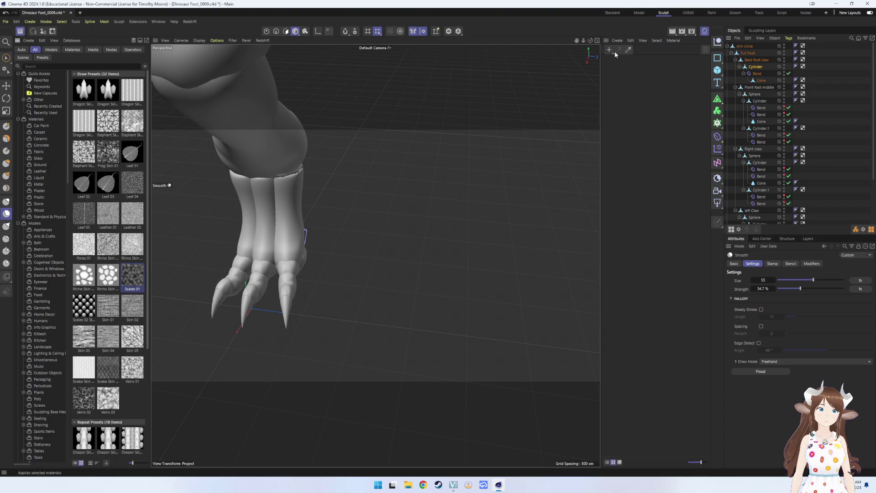
left_click(609, 51)
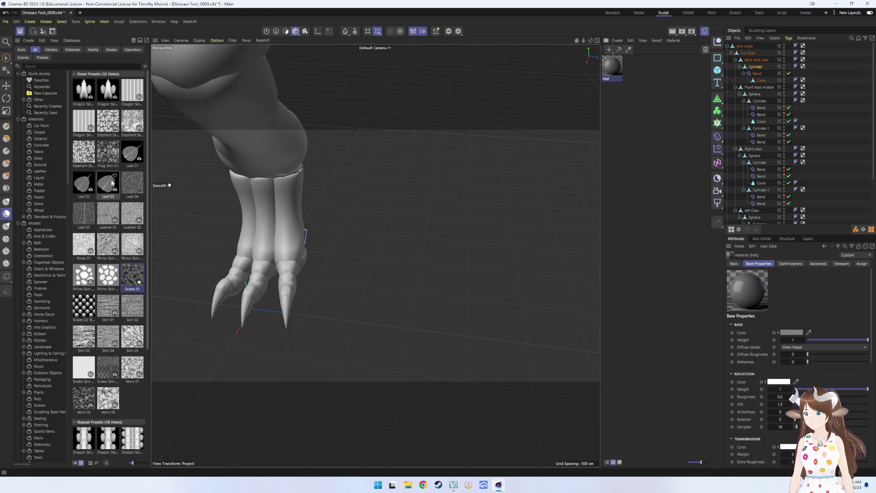
- Filter the Asset Browser to material assets and browse the Wood presets
scroll(88, 245, "down", 5)
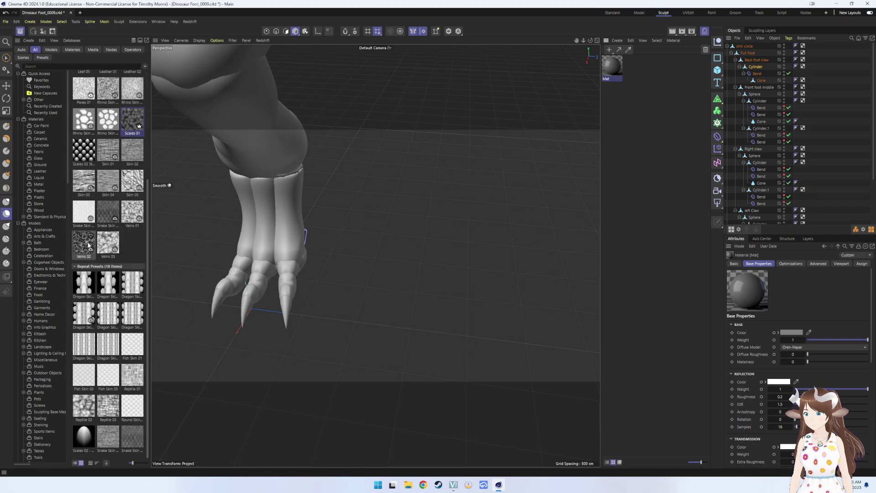
scroll(89, 245, "up", 5)
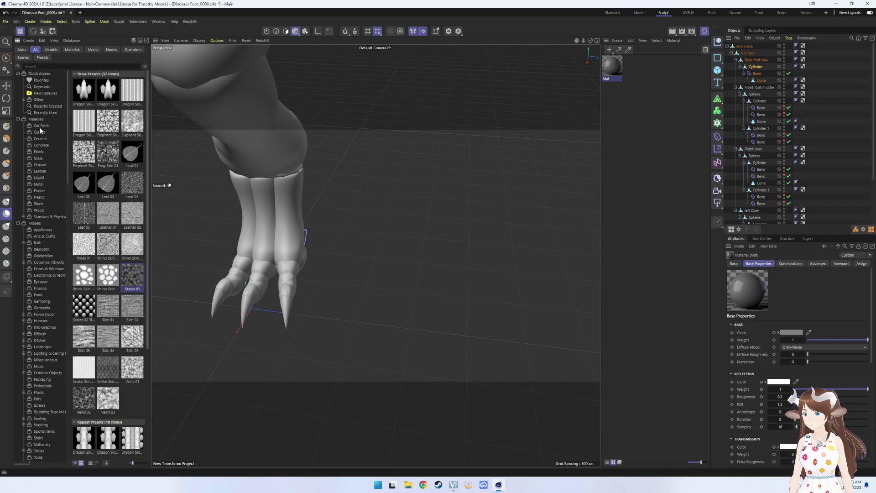
left_click(20, 119)
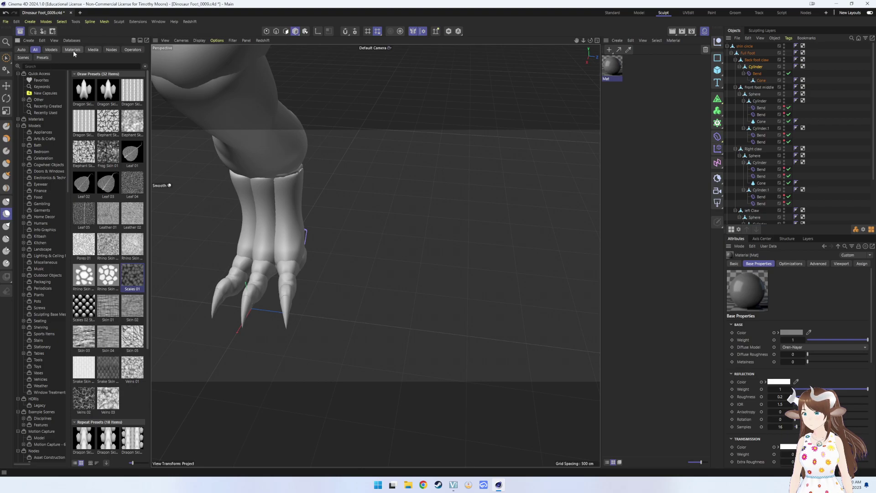
left_click(58, 49)
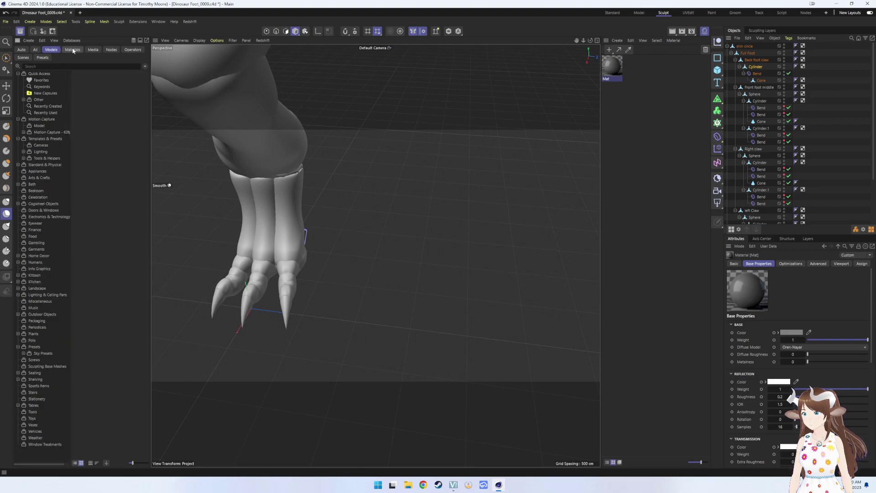
left_click(73, 49)
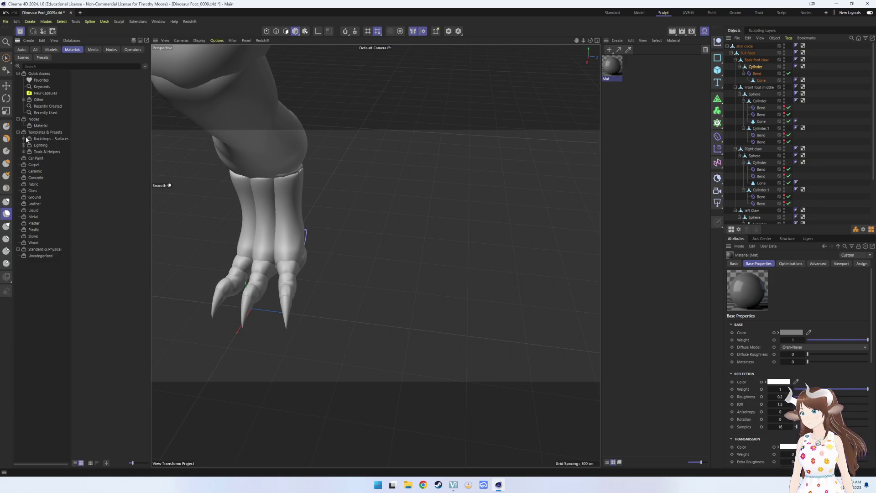
left_click(23, 244)
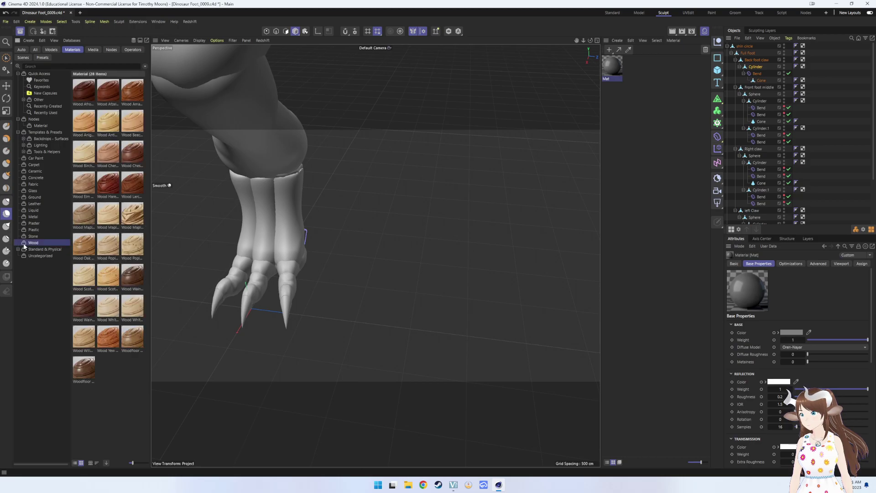
- Add the Sandstonewall 001 stone material, apply it to the foot, and show its brick colours
left_click(32, 237)
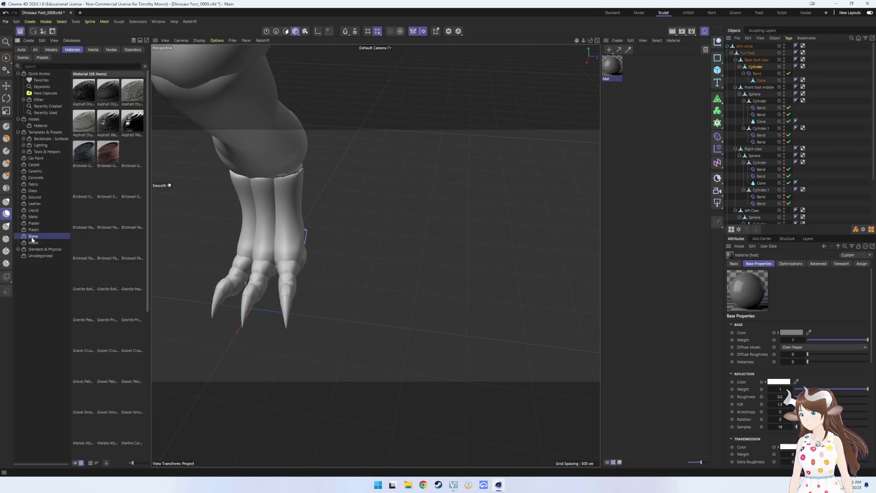
scroll(114, 283, "down", 5)
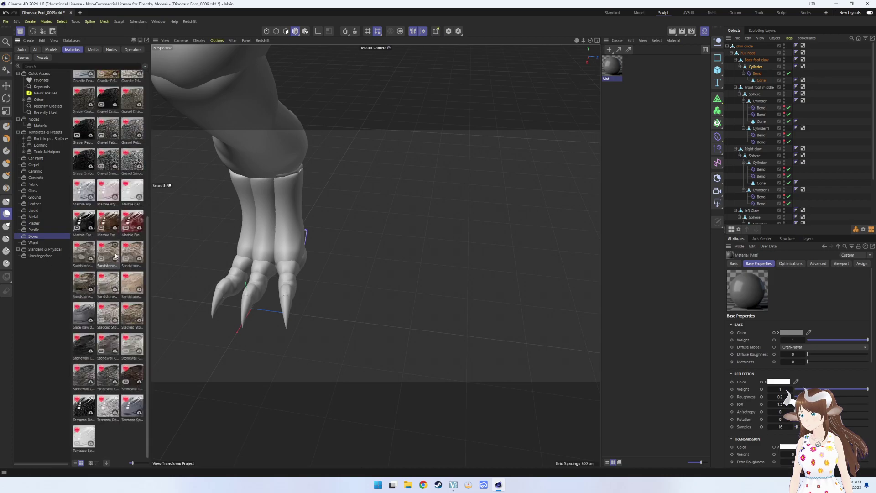
double_click(80, 254)
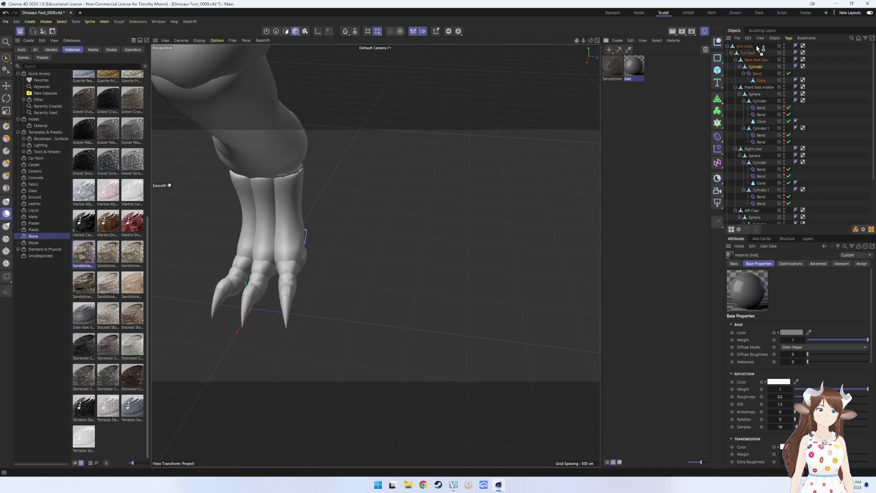
left_click_drag(758, 47, 757, 45)
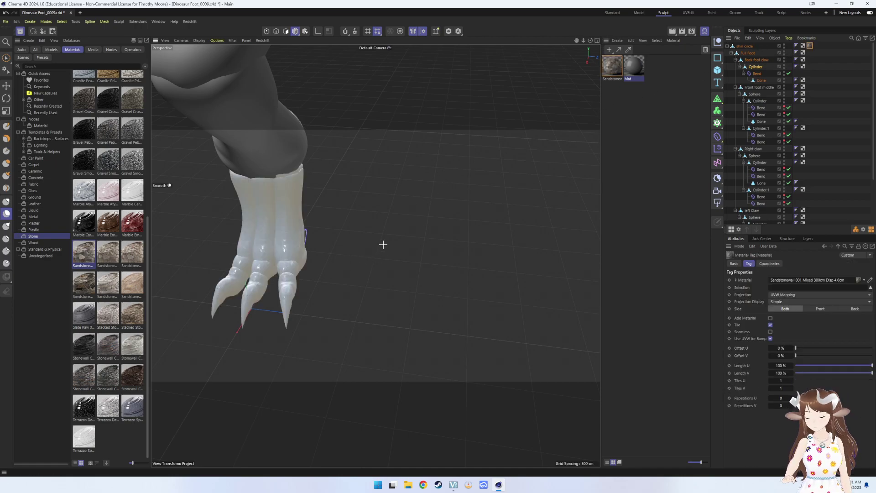
mouse_move(383, 245)
left_mouse_down("alt")
mouse_move(325, 203)
mouse_move(298, 272)
mouse_move(403, 295)
mouse_move(413, 285)
left_mouse_up("alt")
scroll(335, 204, "up", 5)
scroll(297, 272, "up", 3)
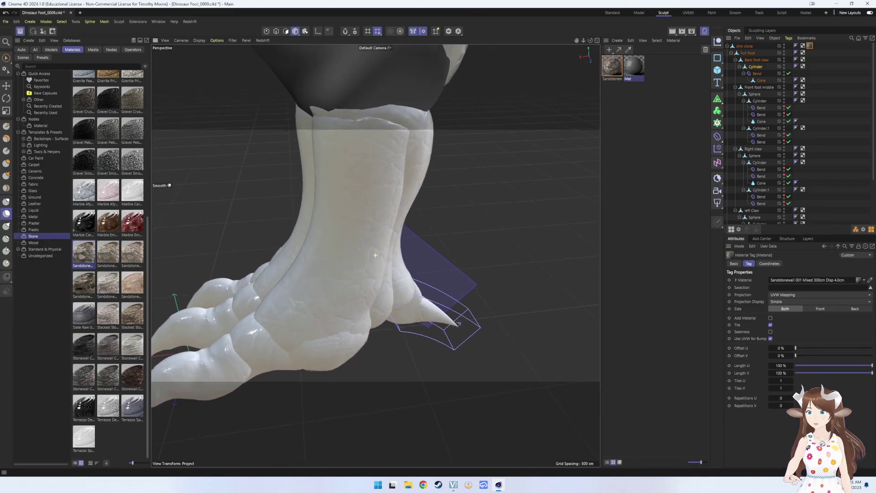
left_click(612, 67)
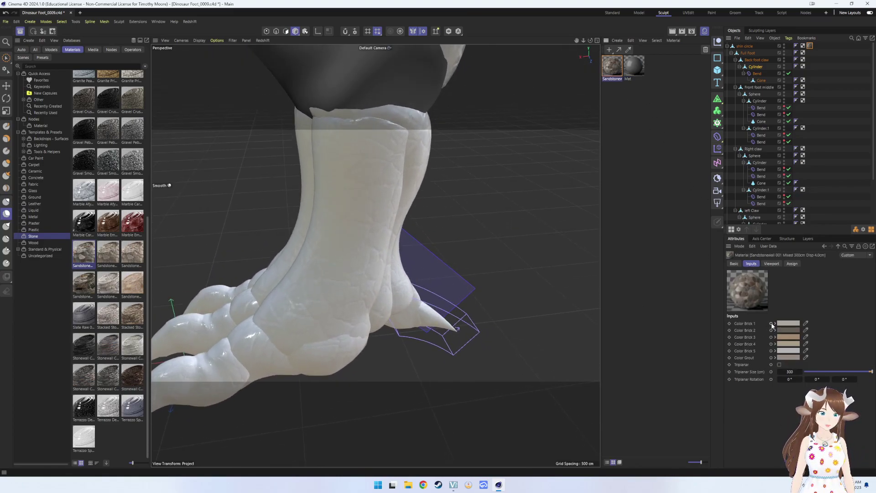
left_click(805, 323)
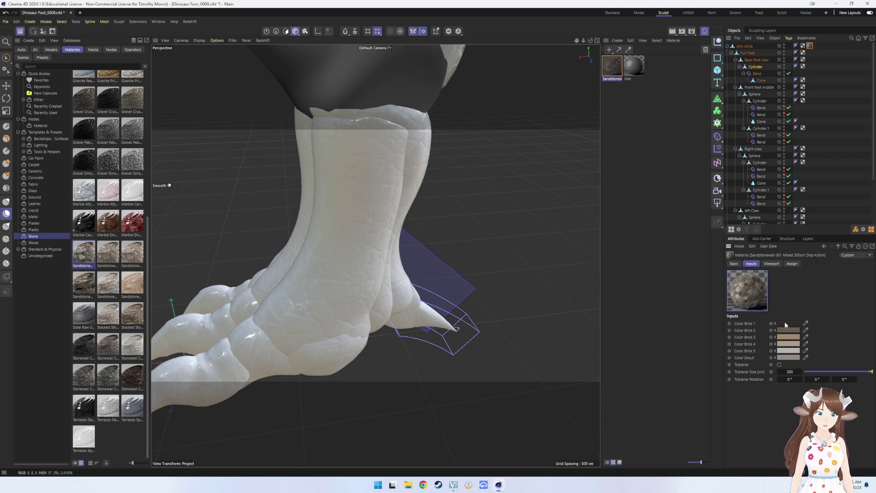
- Recolour sandstone bricks 1–4: red, orange, and two darker golden-brown tones
left_click(785, 324)
left_click(752, 371)
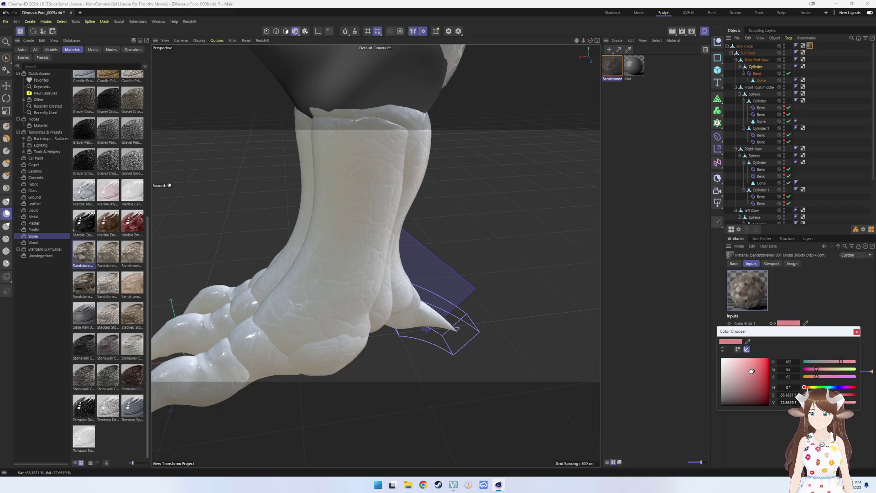
left_click_drag(755, 359, 768, 361)
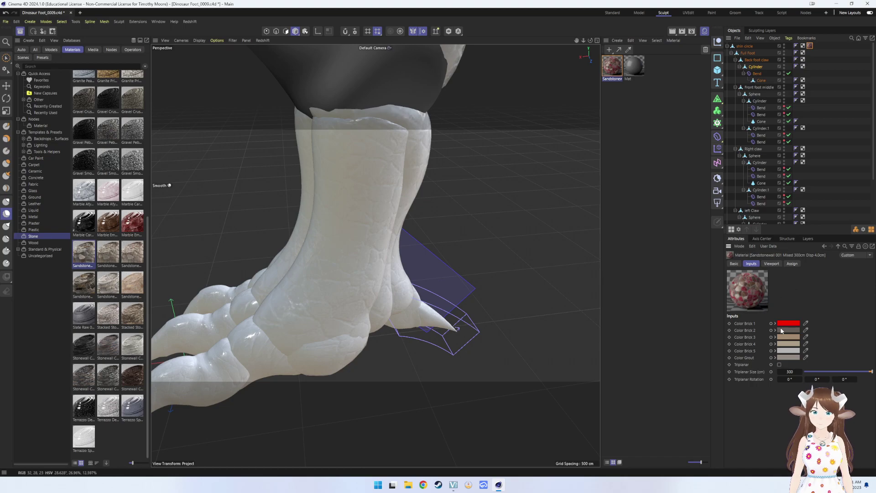
left_click(788, 330)
left_click(763, 368)
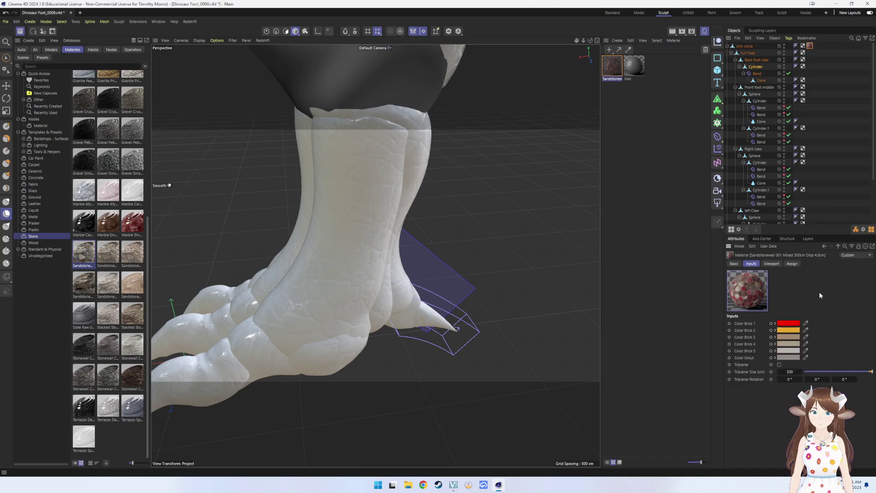
left_click(789, 337)
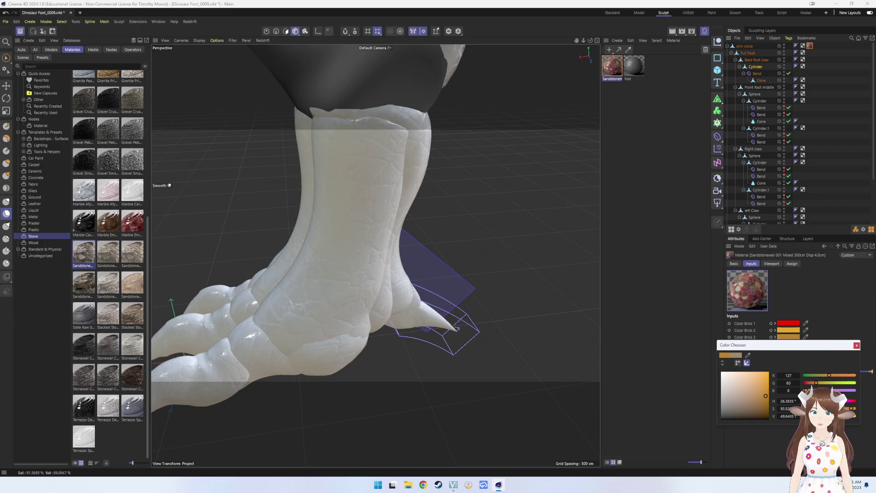
left_click(796, 343)
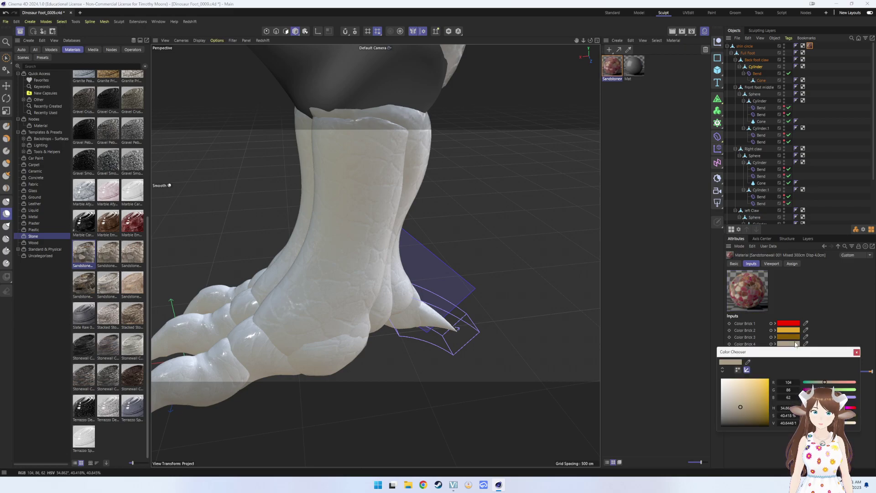
left_click(754, 397)
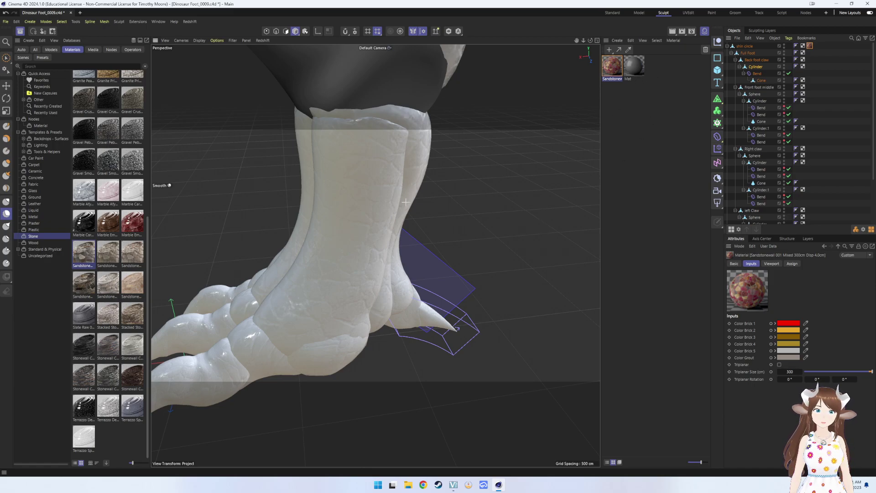
- Apply the Sandstonewall material to the Right claw sphere
key("e")
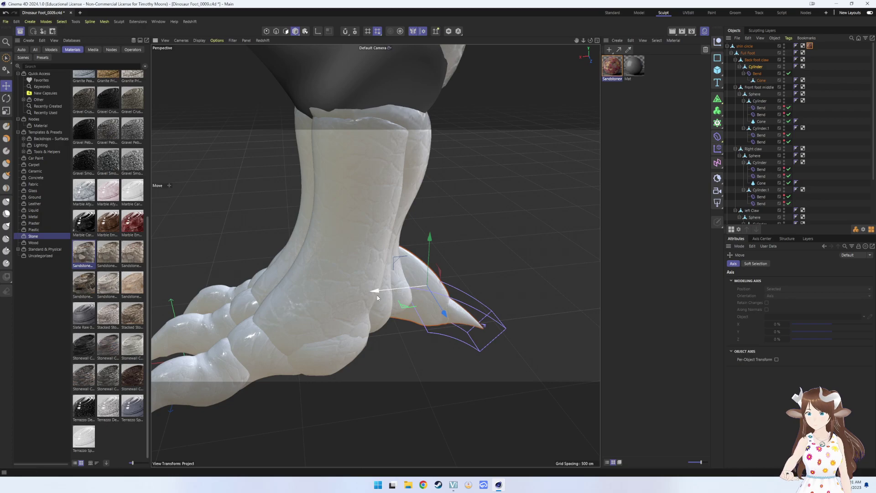
mouse_move(461, 256)
left_mouse_down("alt")
mouse_move(360, 237)
mouse_move(411, 315)
left_mouse_up("alt")
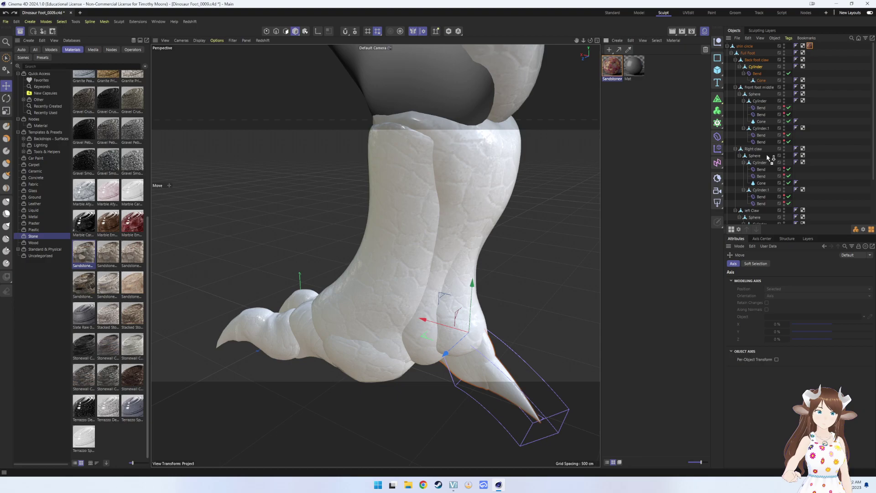
left_click_drag(770, 158, 767, 155)
mouse_move(484, 238)
left_mouse_down("alt")
mouse_move(510, 225)
mouse_move(550, 246)
mouse_move(491, 248)
left_mouse_up("alt")
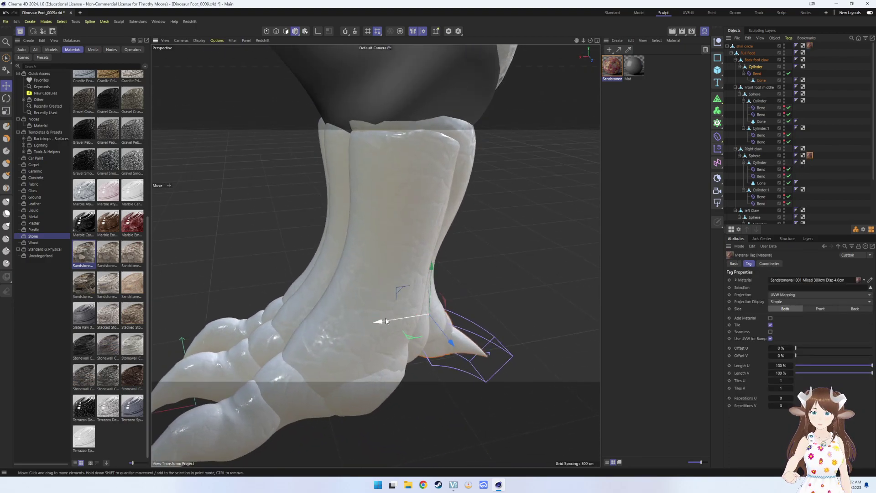
- Delete and restore the back claw, then select the Sandstonewall material to show its inputs
key("Delete")
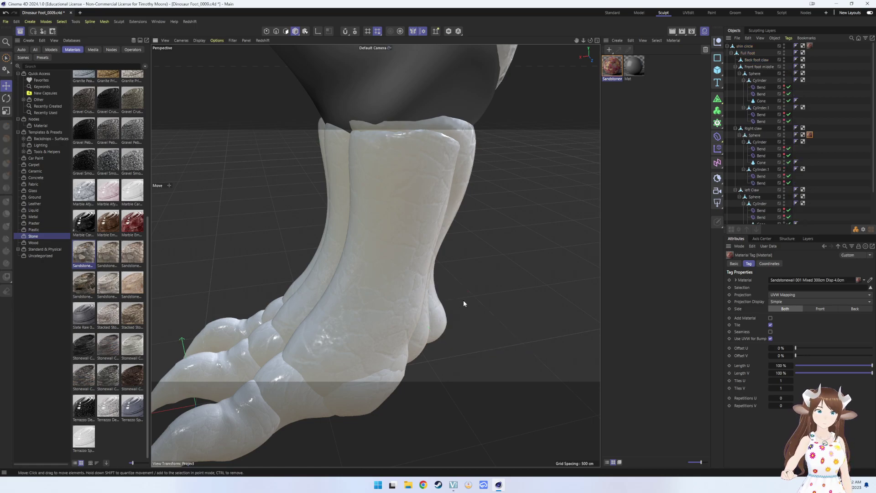
key("ctrl+z")
left_click_drag(512, 273, 307, 271, "alt")
scroll(413, 243, "up", 4)
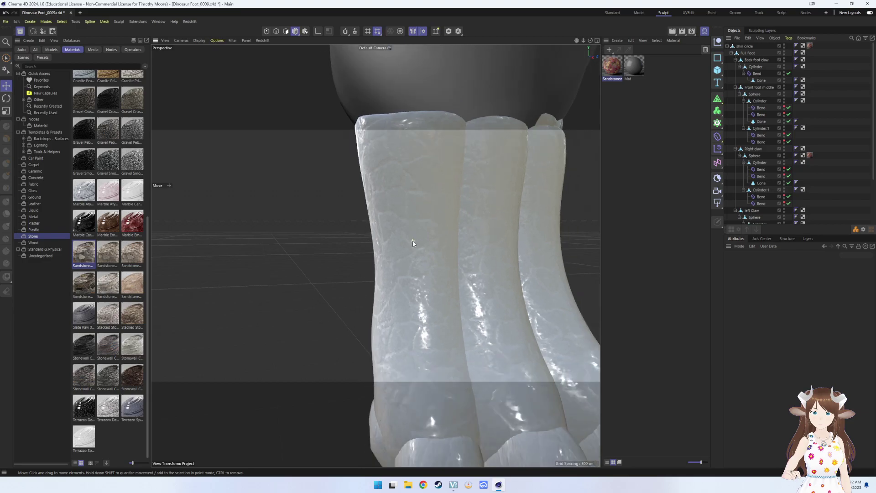
scroll(413, 243, "down", 5)
left_click(615, 72)
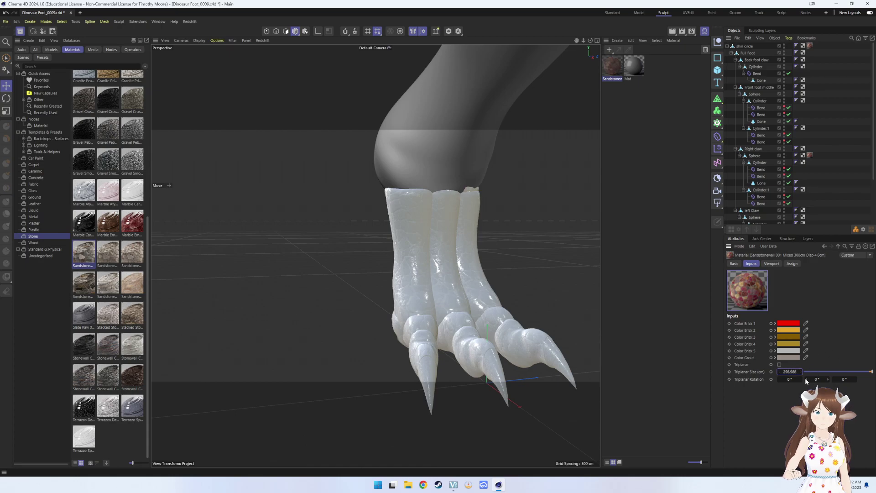
- Set Color Brick 5 of the Sandstonewall material to a saturated purple
left_click(790, 351)
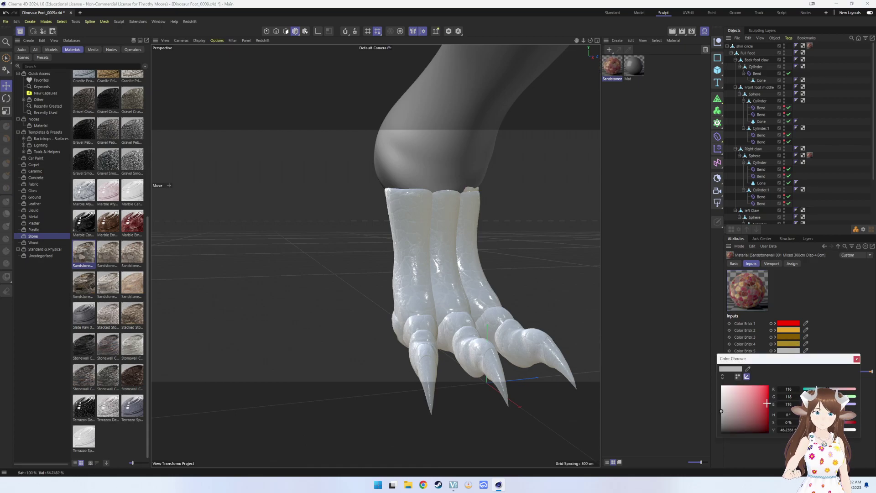
left_click_drag(804, 414, 843, 415)
left_click(762, 407)
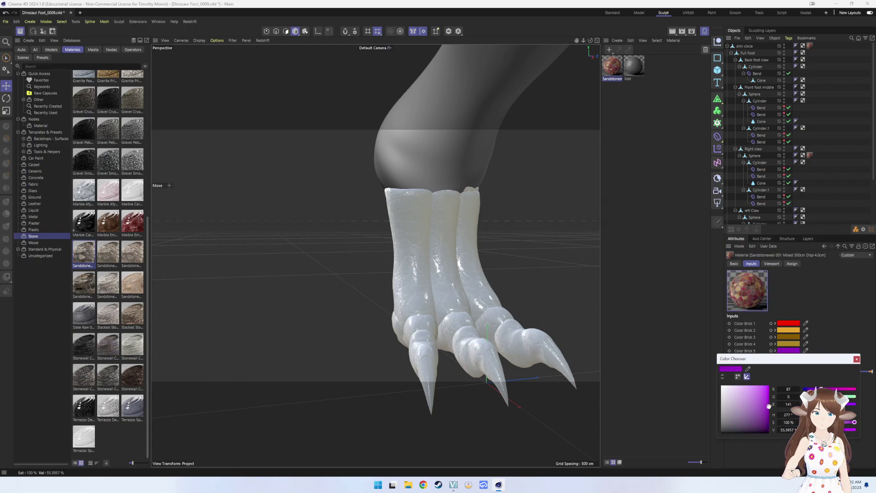
left_click(694, 297)
- Orbit and zoom around the foot to inspect it from the side
left_click_drag(548, 230, 473, 256, "alt")
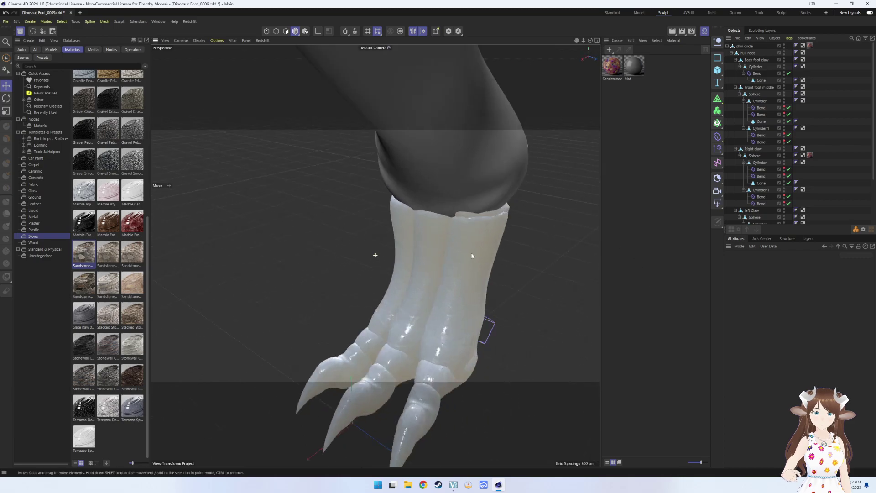
scroll(472, 256, "down", 3)
mouse_move(426, 239)
left_mouse_down("alt")
mouse_move(364, 247)
mouse_move(363, 200)
mouse_move(460, 232)
mouse_move(475, 253)
mouse_move(540, 250)
left_mouse_up("alt")
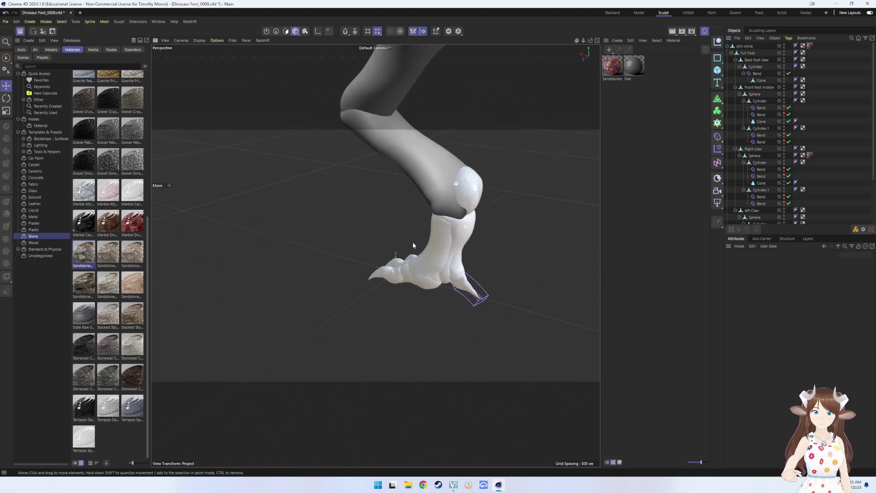
scroll(543, 241, "up", 3)
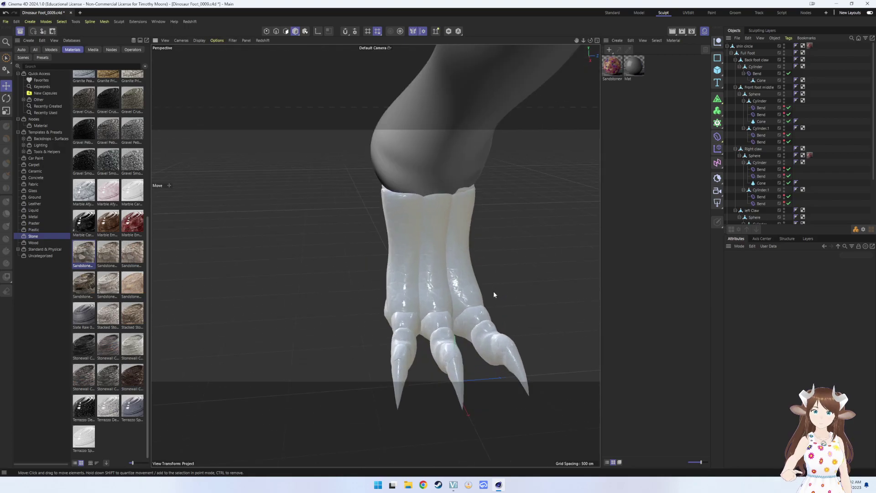
scroll(494, 291, "up", 3)
mouse_move(434, 284)
left_mouse_down("alt")
mouse_move(511, 251)
mouse_move(443, 304)
mouse_move(385, 289)
left_mouse_up("alt")
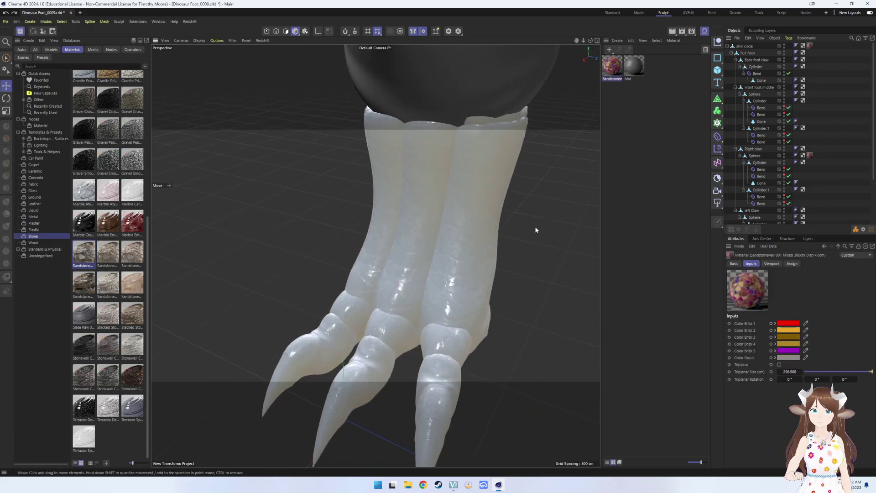
scroll(499, 218, "down", 5)
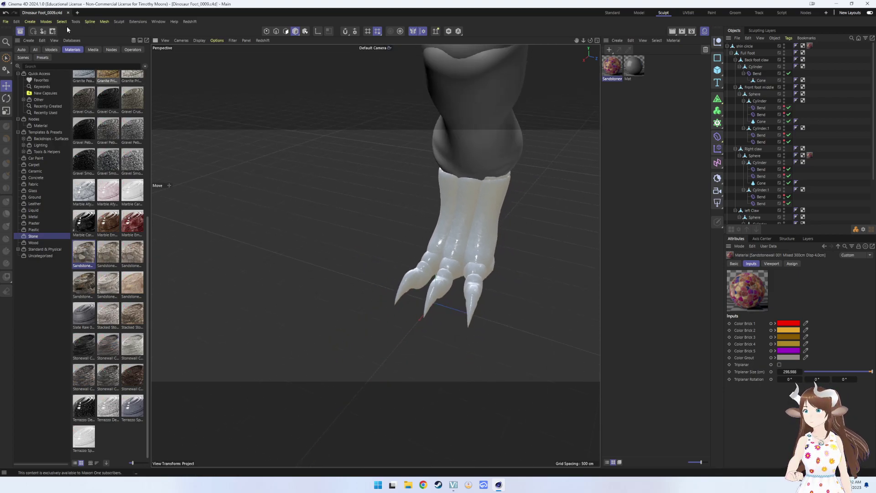
- Close the project, reopen Dinosaur Foot_0009.c4d from recent files, and select the Right claw
left_click(69, 13)
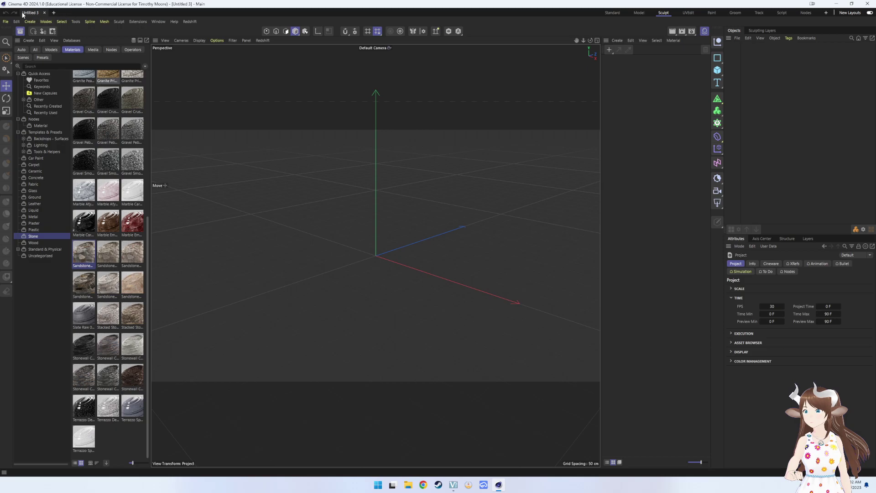
left_click(5, 22)
mouse_move(27, 58)
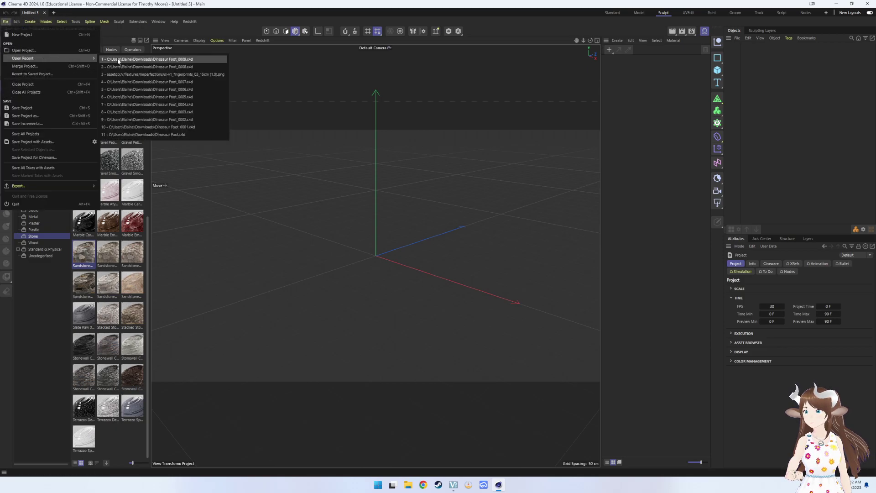
left_click(119, 59)
scroll(494, 244, "up", 1)
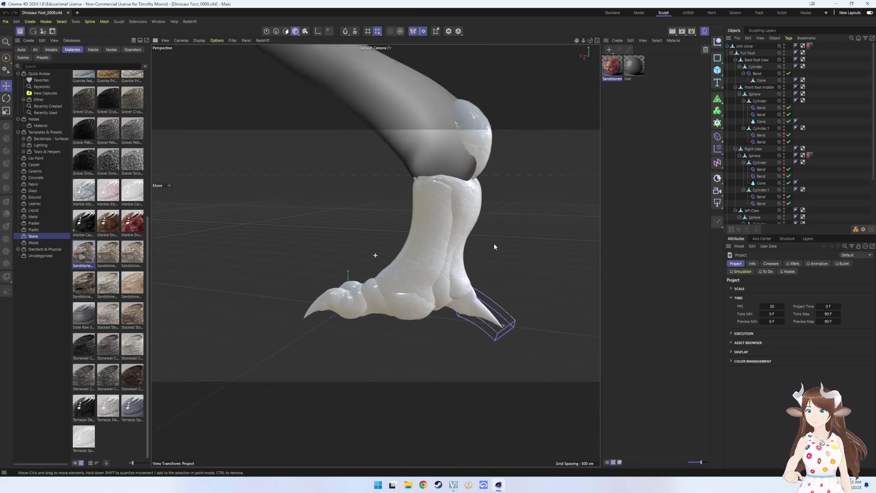
scroll(462, 270, "up", 2)
scroll(421, 253, "up", 3)
left_click(421, 251)
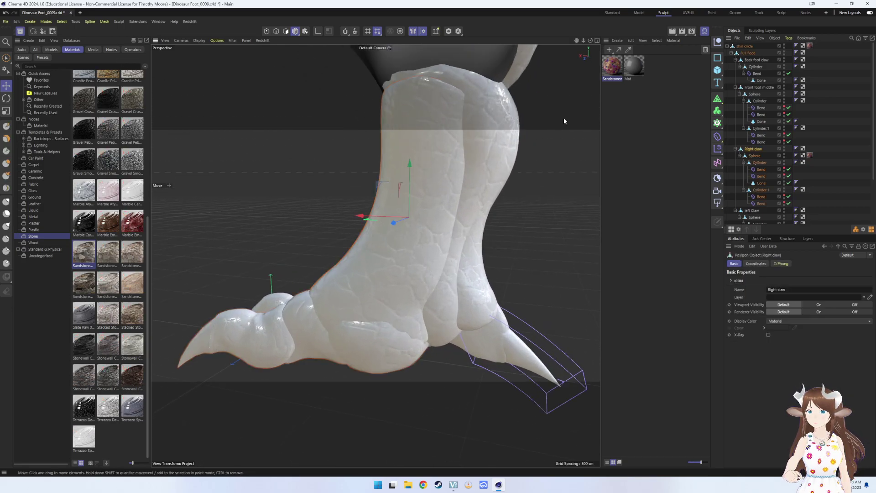
- Render the foot in the Picture Viewer, inspect the multicoloured stone pattern, then reselect the Sandstonewall material
left_click(683, 34)
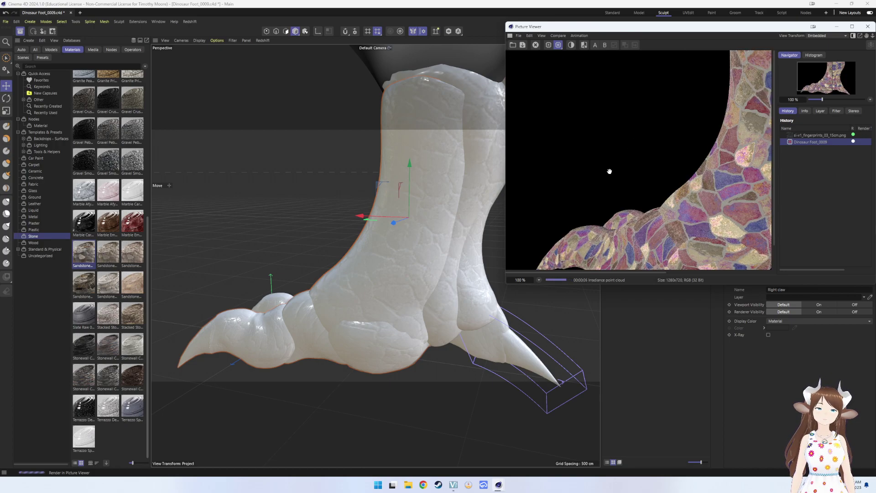
scroll(654, 177, "down", 3)
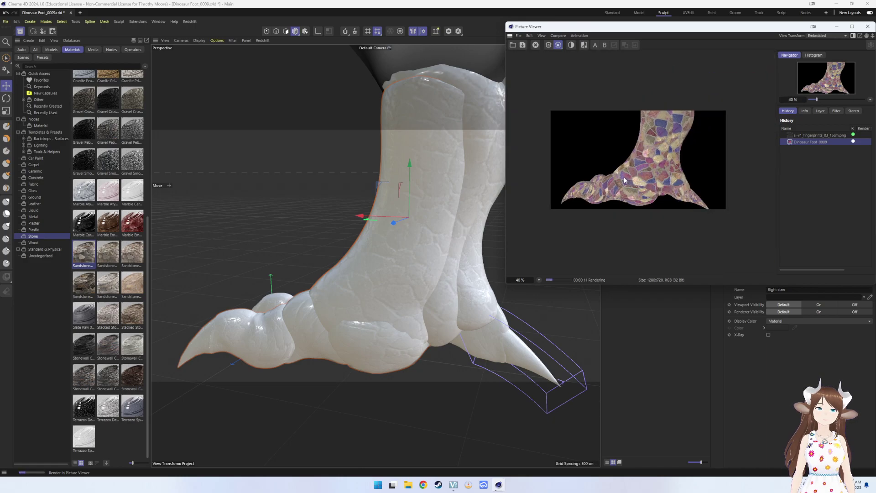
scroll(621, 175, "up", 2)
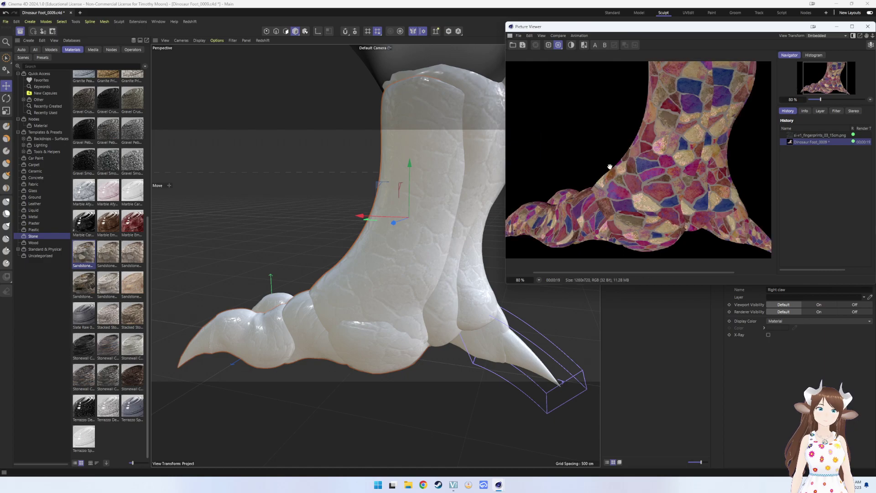
mouse_move(610, 166)
left_mouse_down()
mouse_move(576, 168)
mouse_move(661, 172)
left_mouse_up()
scroll(656, 173, "down", 2)
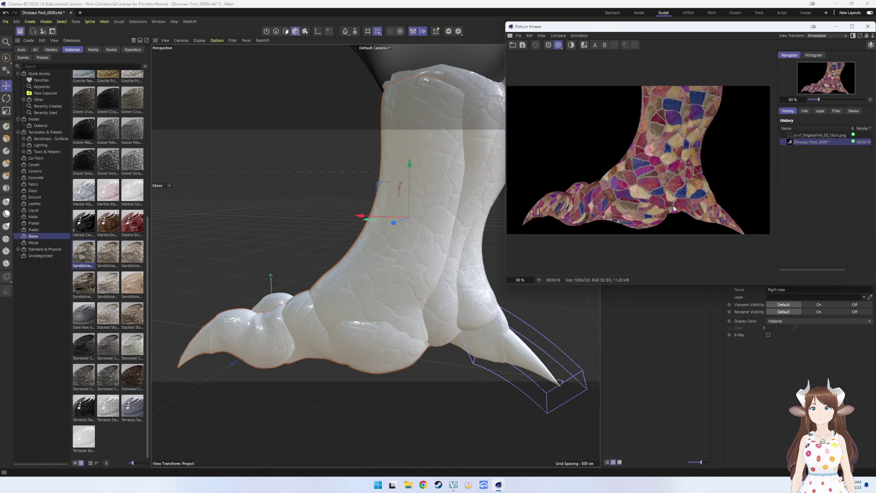
left_click(867, 26)
left_click(617, 76)
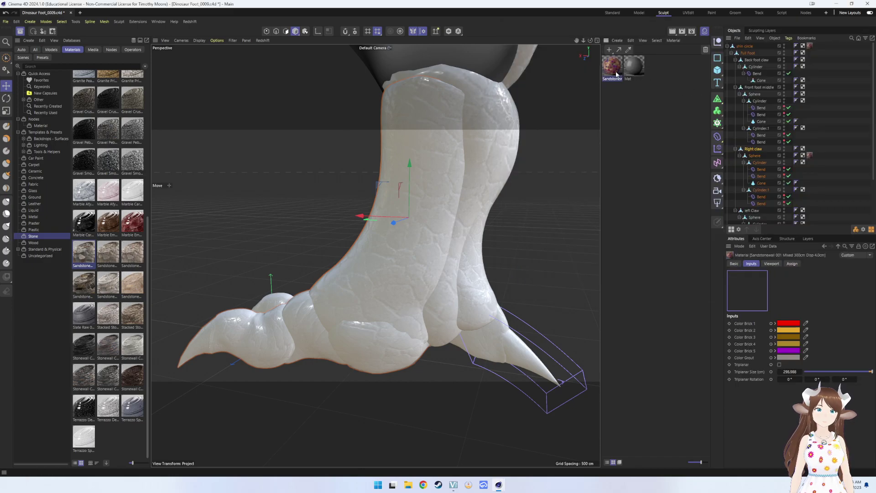
- Swap the mixed material for a fresh warm Sandstonewall on the shin circle and open its Node Editor
key("Delete")
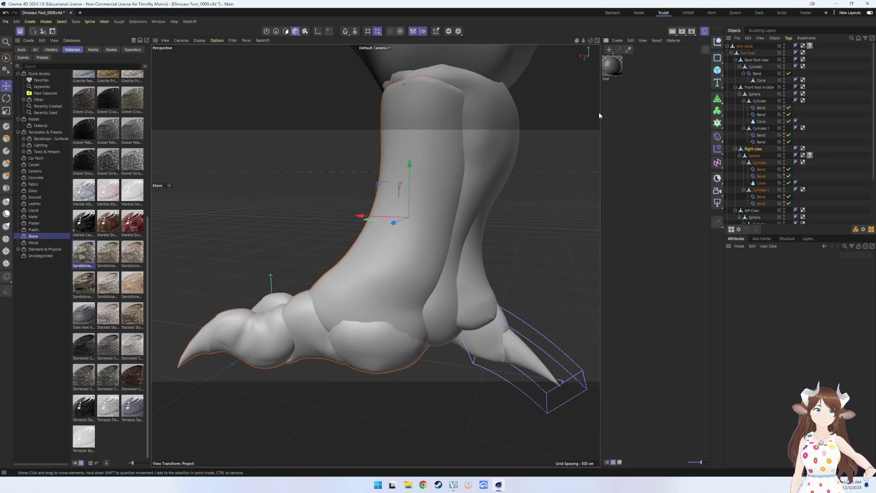
left_click(810, 156)
key("Delete")
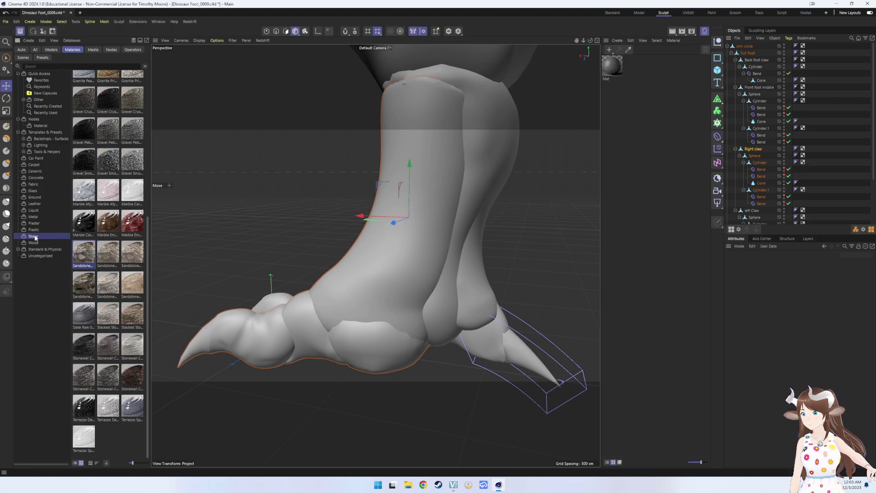
mouse_move(83, 253)
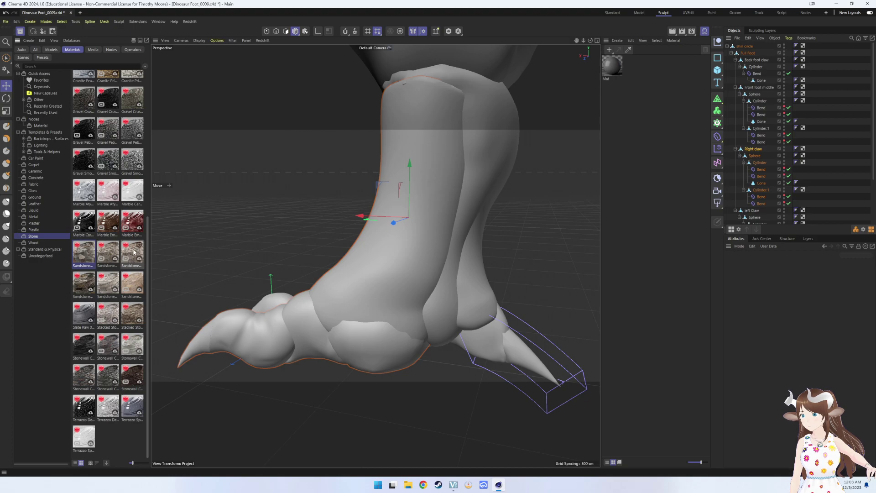
left_click_drag(134, 252, 642, 61)
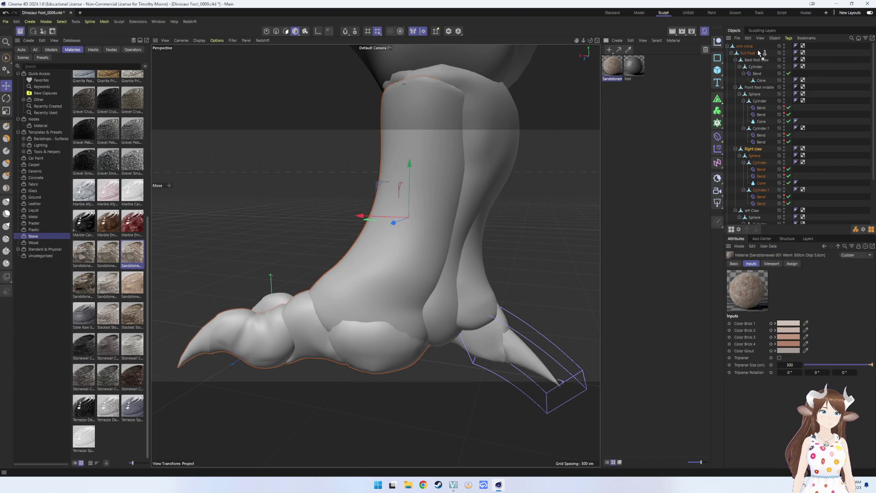
left_click_drag(757, 46, 759, 47)
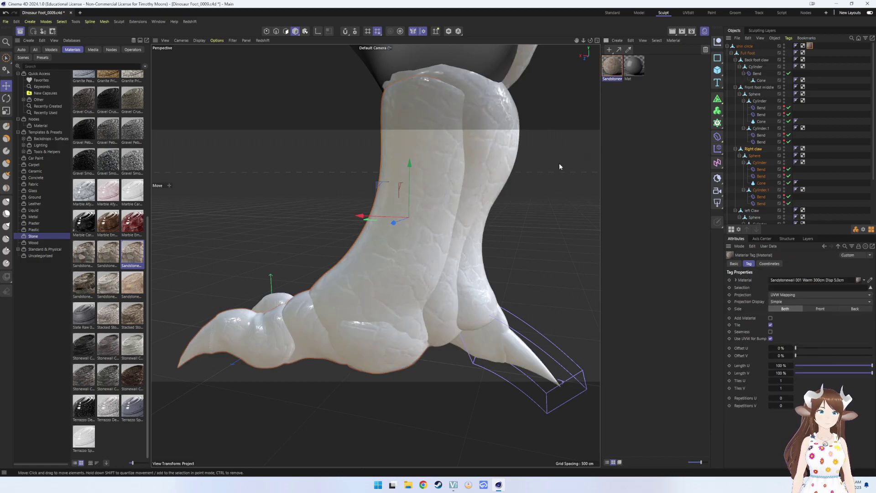
double_click(613, 66)
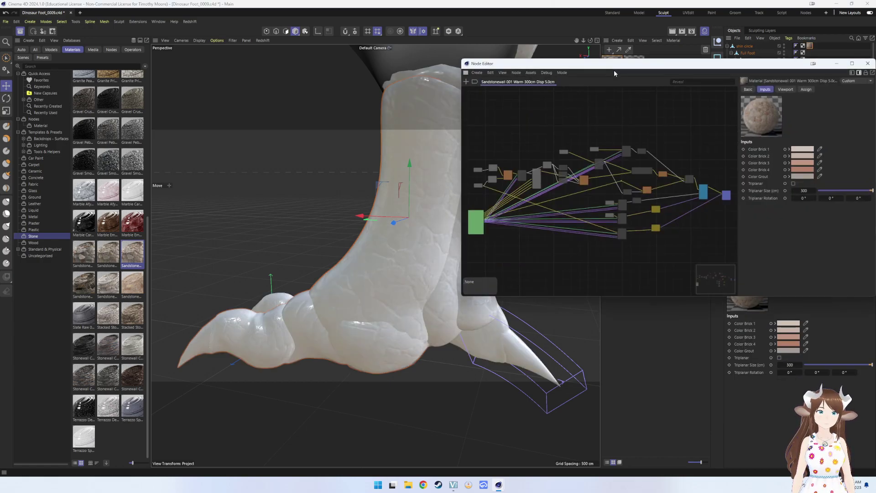
- Close the node graph, render the warm-sandstone foot to Picture Viewer, then close the render
left_click(867, 63)
left_click(685, 34)
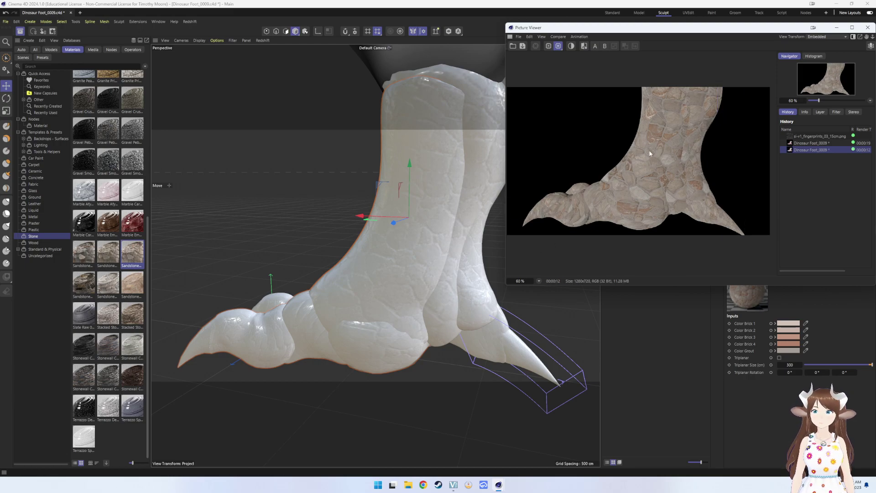
left_click(868, 28)
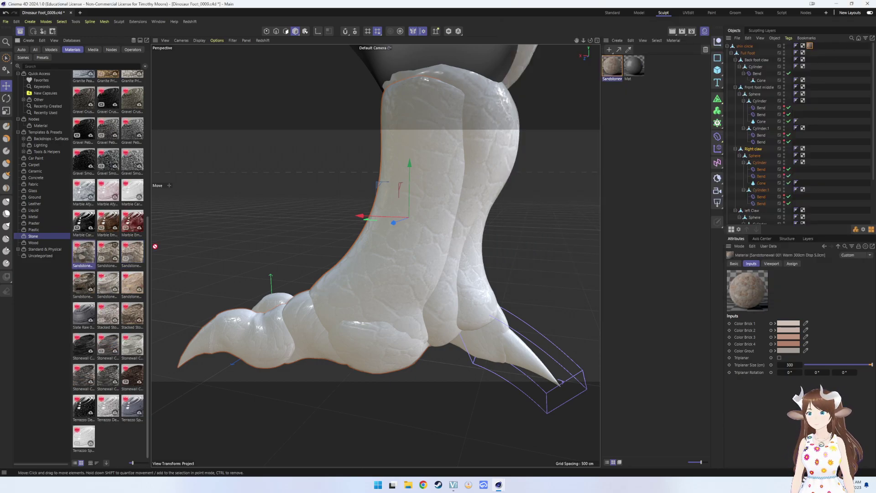
- Re-add the Sandstonewall materials, delete both, and undo to restore the Sandstone material
left_click_drag(676, 87, 674, 83)
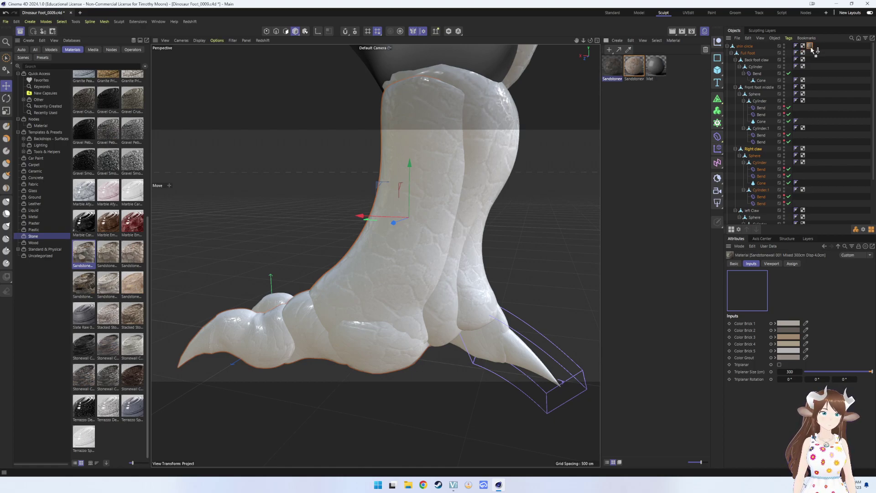
left_click_drag(811, 46, 812, 45)
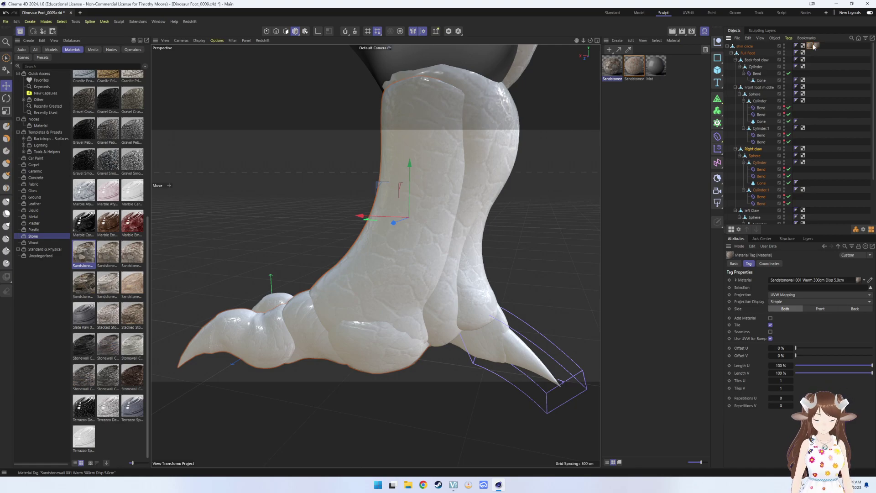
left_click(634, 64)
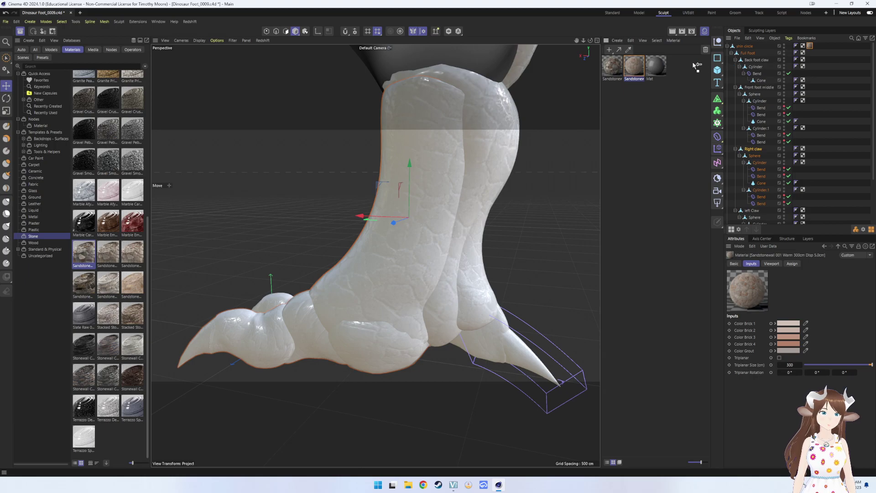
left_click_drag(697, 66, 641, 64)
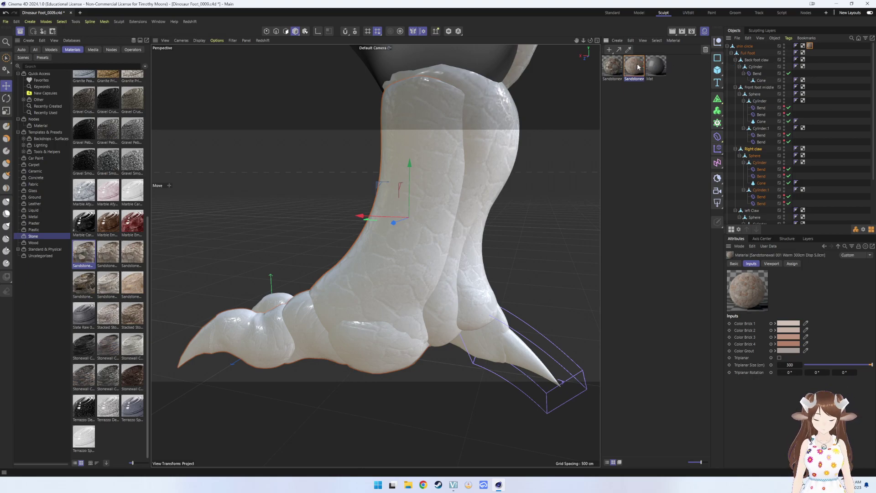
key("Delete")
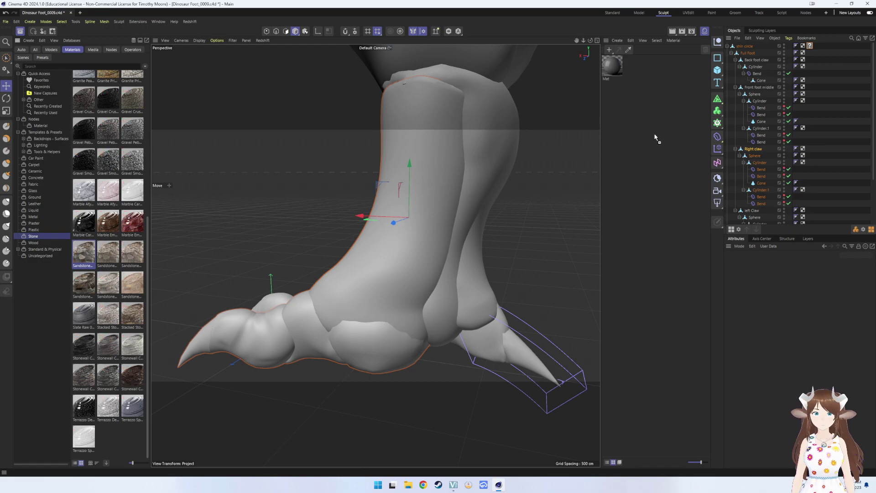
key("ctrl+z")
- Apply the Sandstone material to the foot, test-render it, and close the render window
left_click_drag(612, 66, 820, 72)
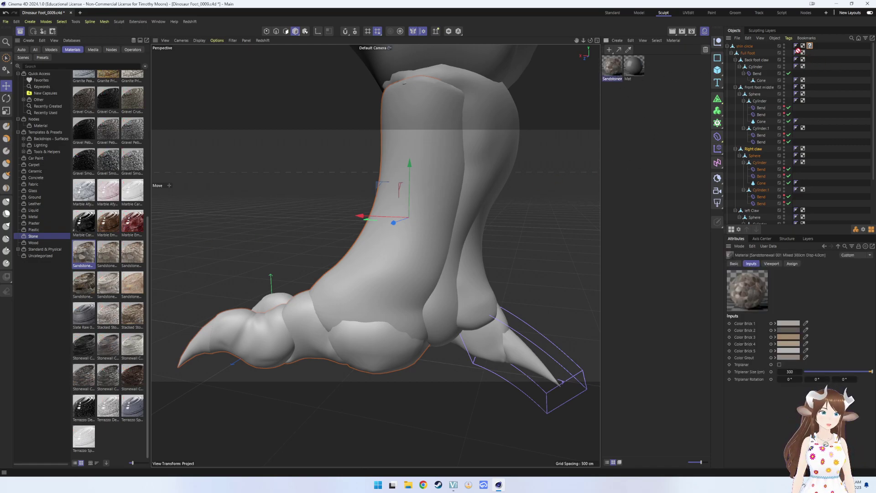
left_click_drag(747, 46, 747, 47)
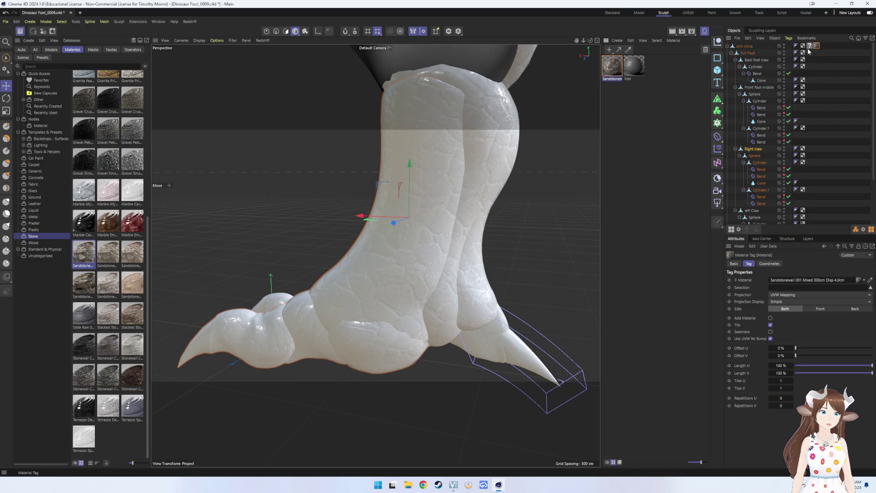
key("Delete")
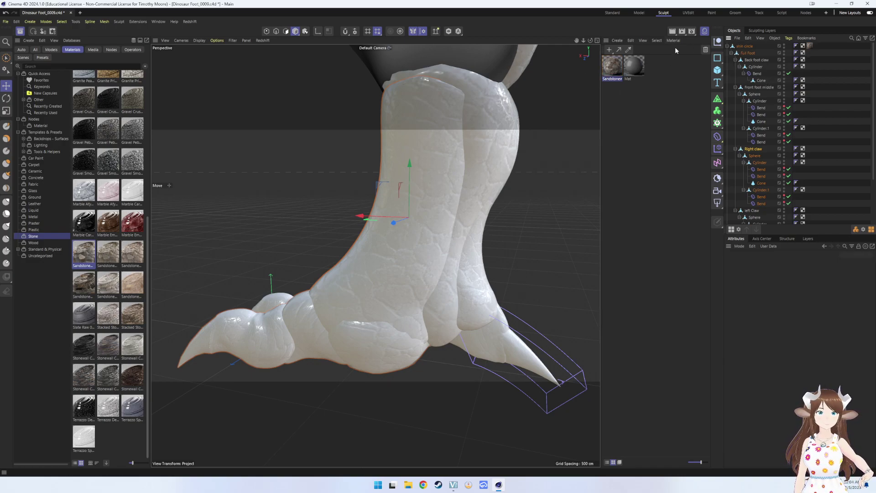
left_click(682, 31)
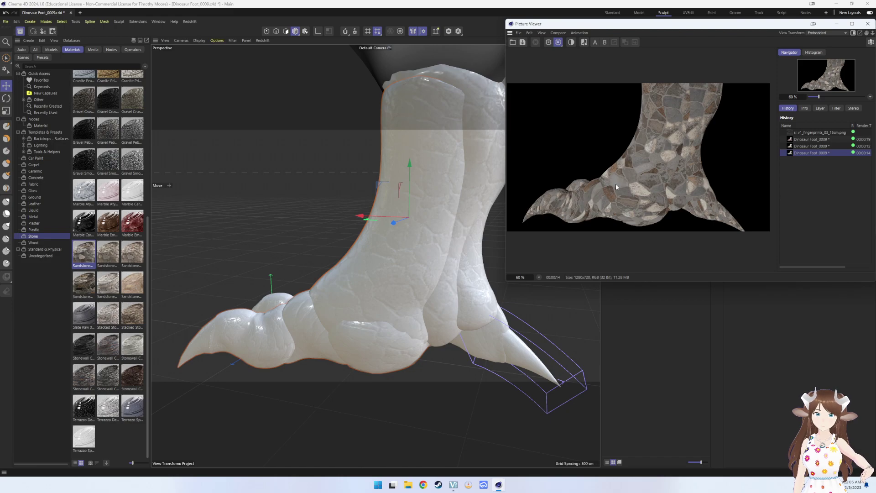
left_click(867, 23)
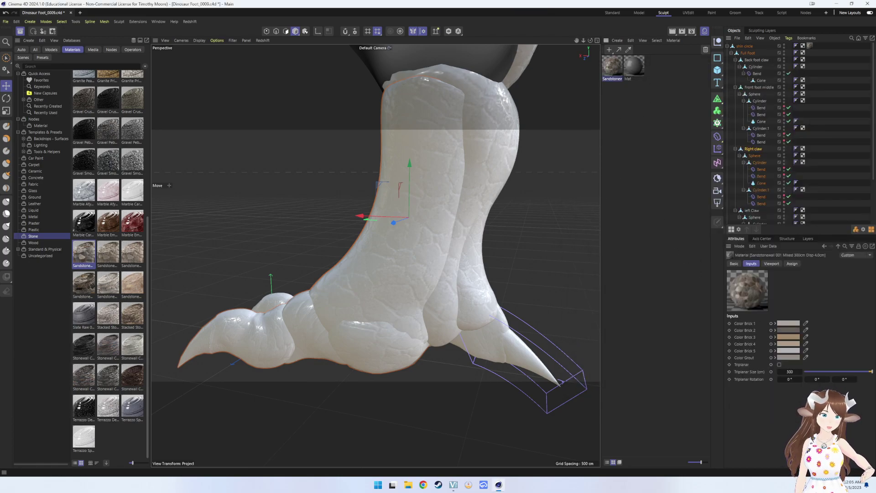
- Set the Sandstone Color Brick 2 to warm brown (about RGB 94/64/38) and re-render the foot
key("shift+F6")
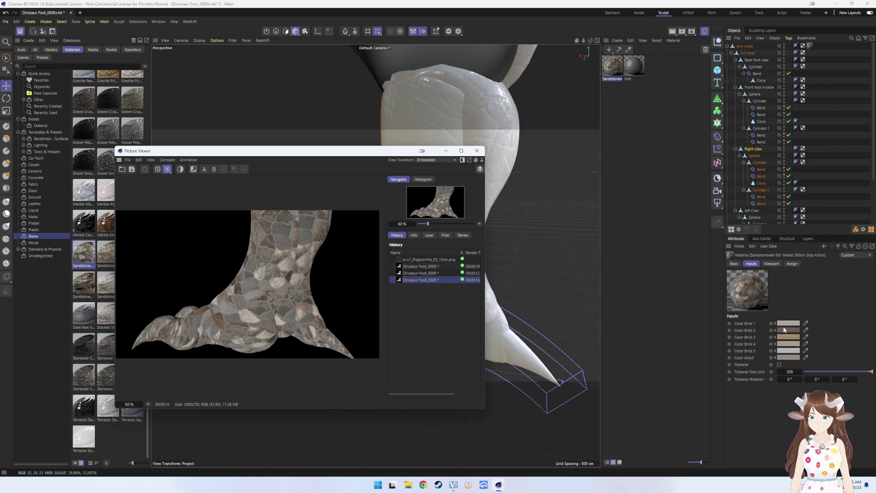
mouse_move(787, 330)
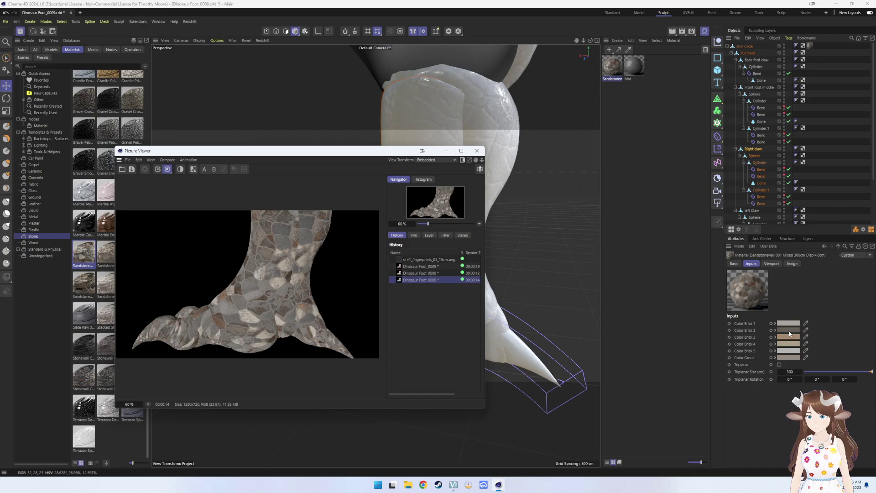
left_click(789, 331)
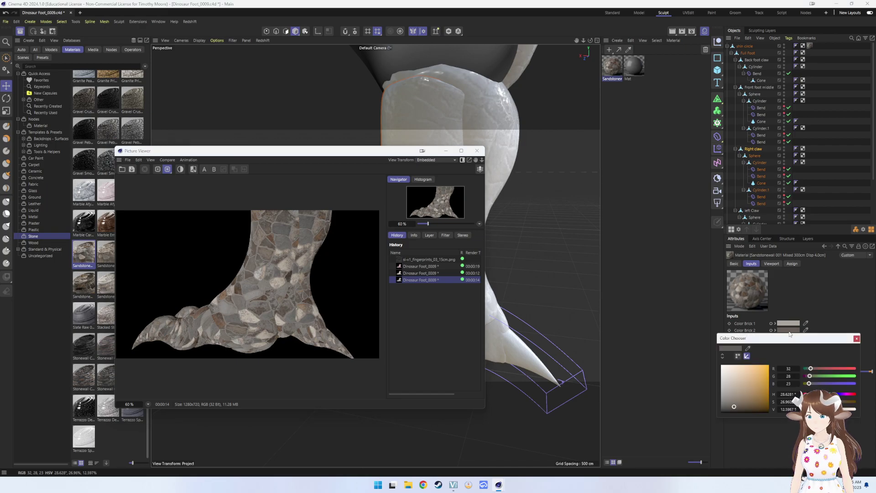
left_click(738, 400)
left_click_drag(738, 401, 749, 395)
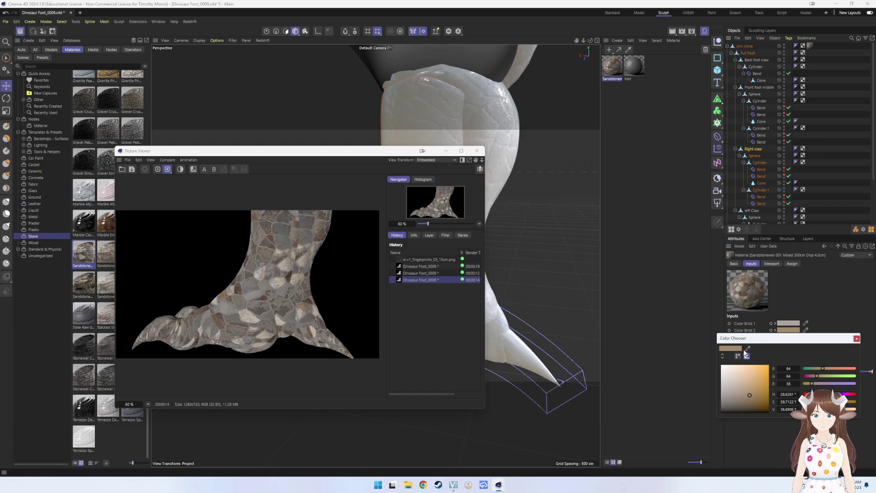
left_click(856, 339)
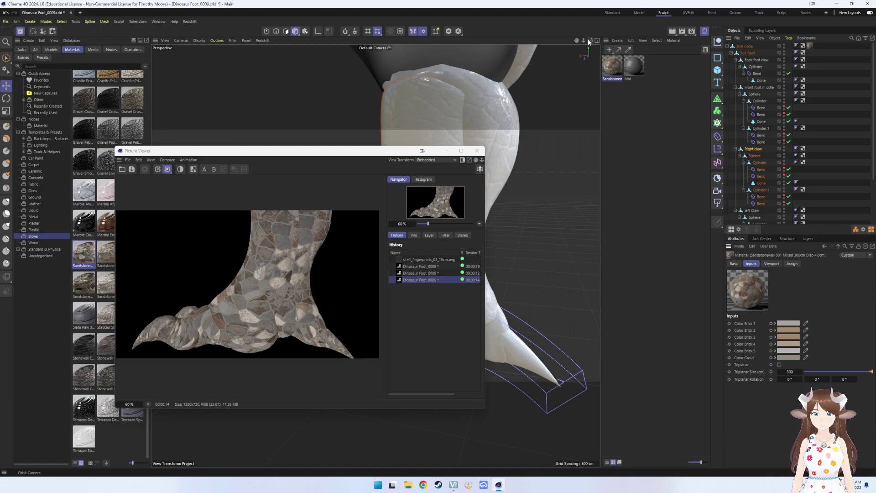
left_click(684, 34)
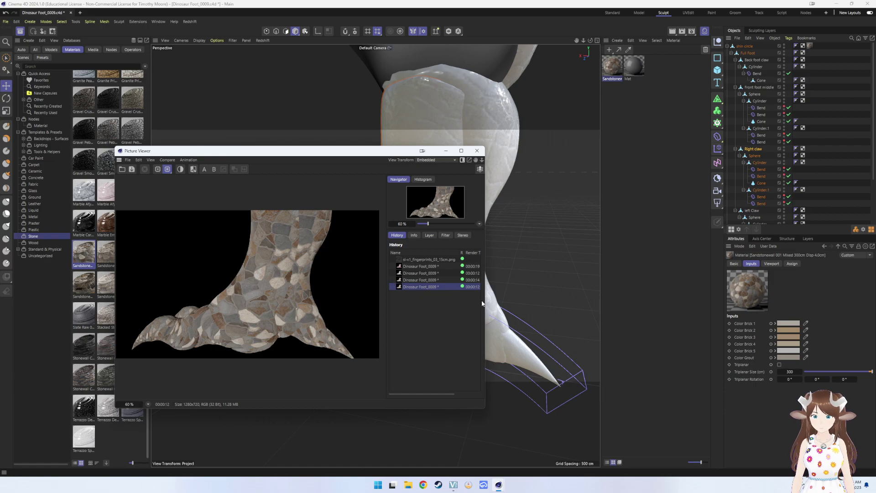
- Darken Sandstone's Color Brick 2 to a near-black grey in the Color Chooser
left_click(783, 331)
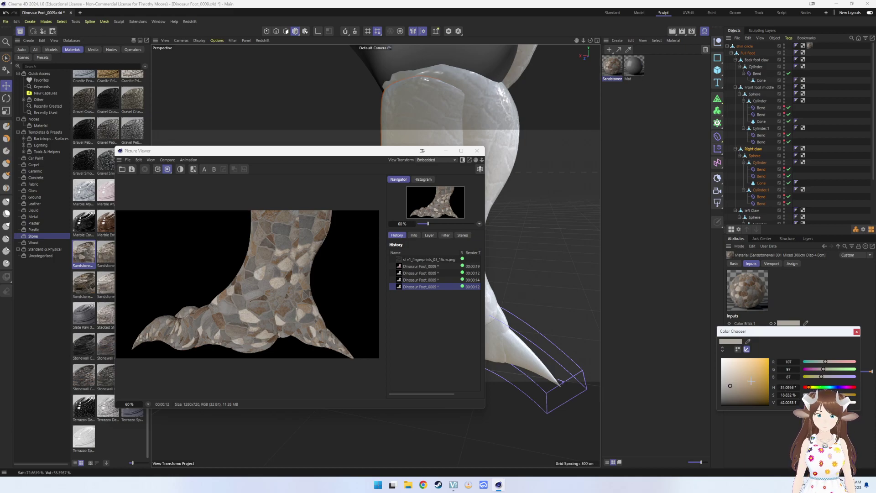
left_click(725, 397)
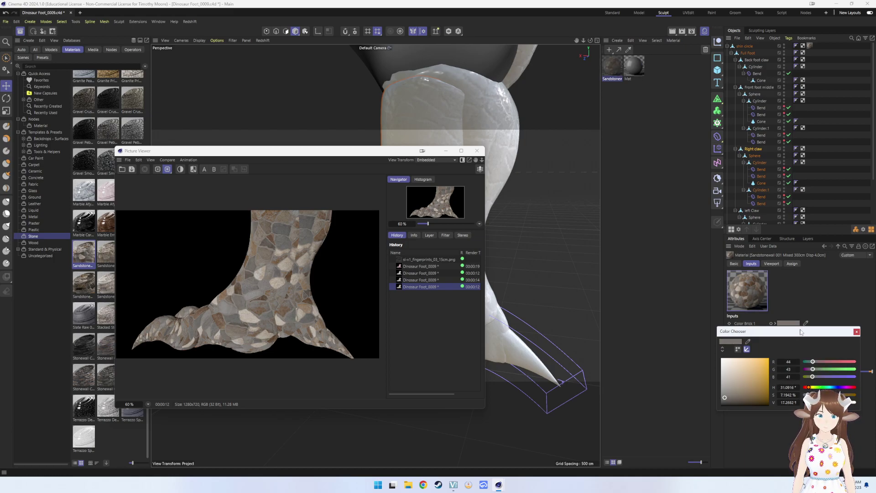
left_click_drag(802, 332, 643, 313)
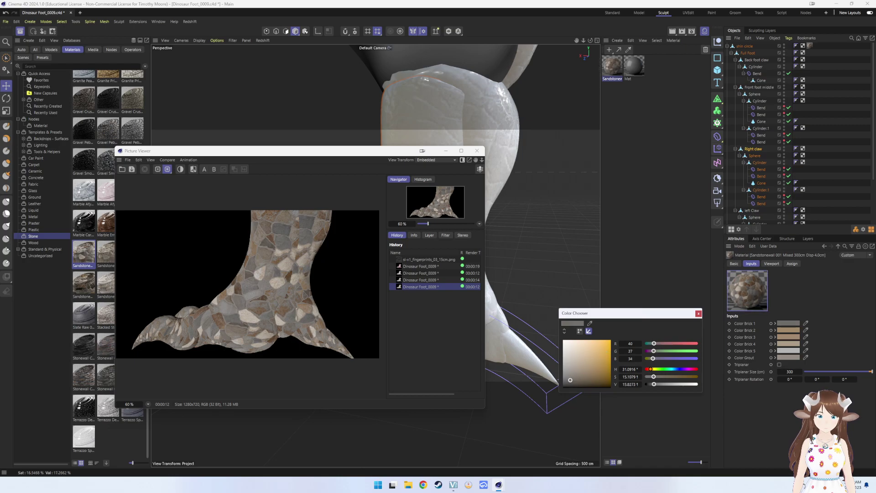
left_click(572, 382)
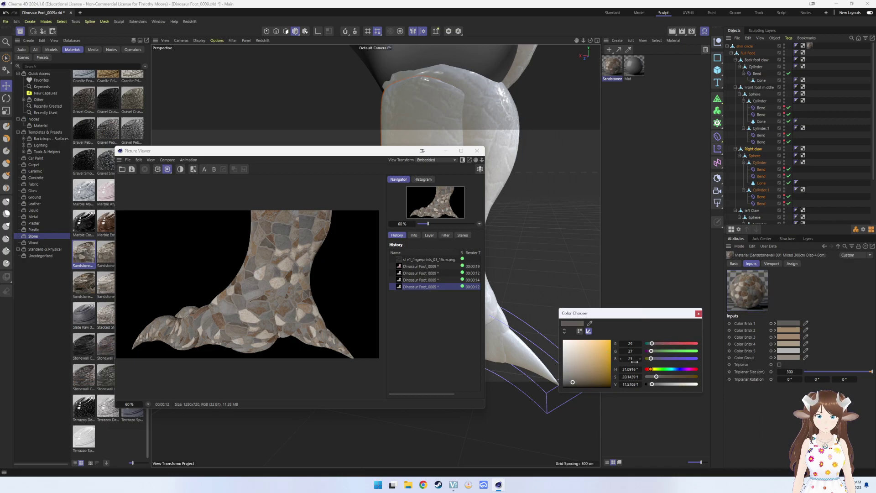
left_click(698, 314)
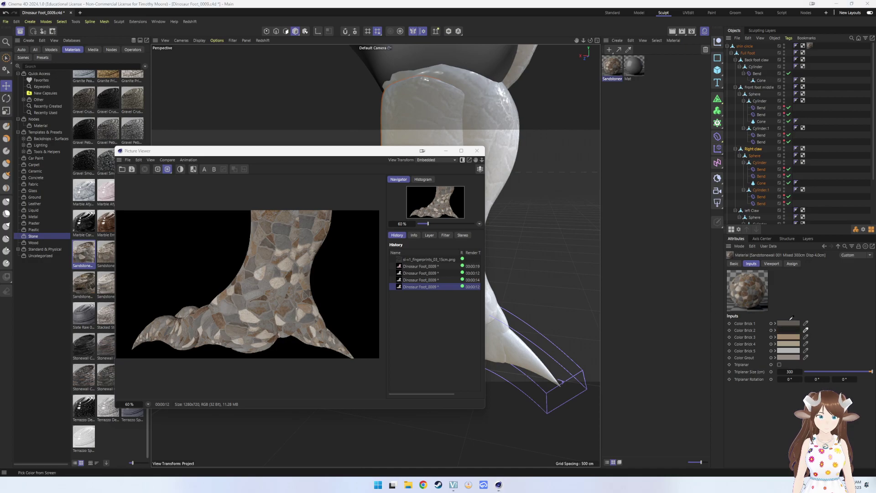
- Eyedrop render colours for Color Bricks 2–4 and Grout: greys and a beige
left_click(792, 323)
left_click(806, 336)
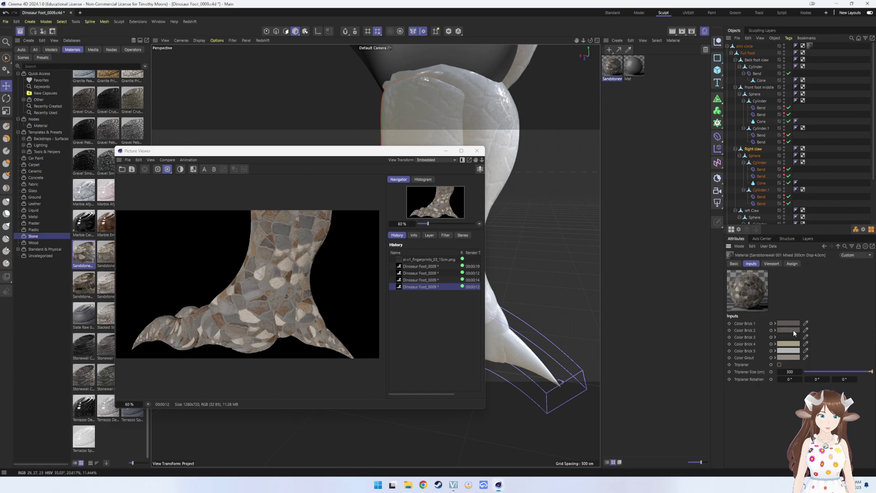
left_click(794, 333)
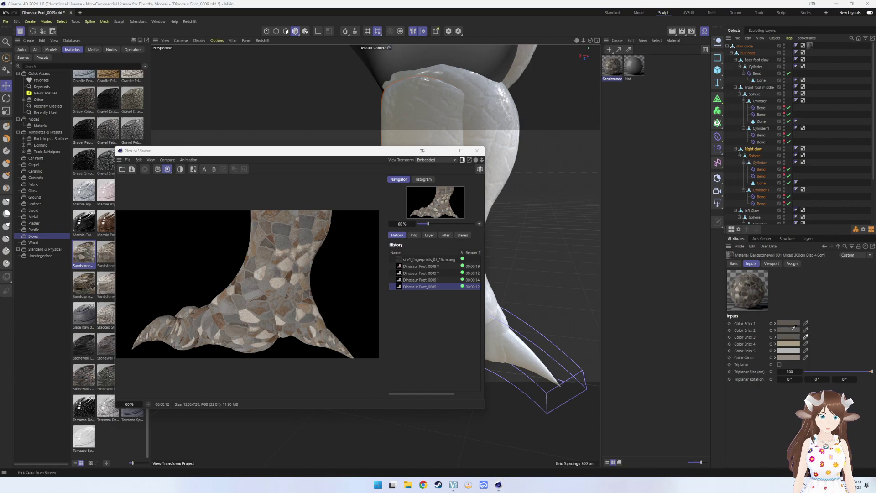
left_click(806, 344)
left_click(845, 360)
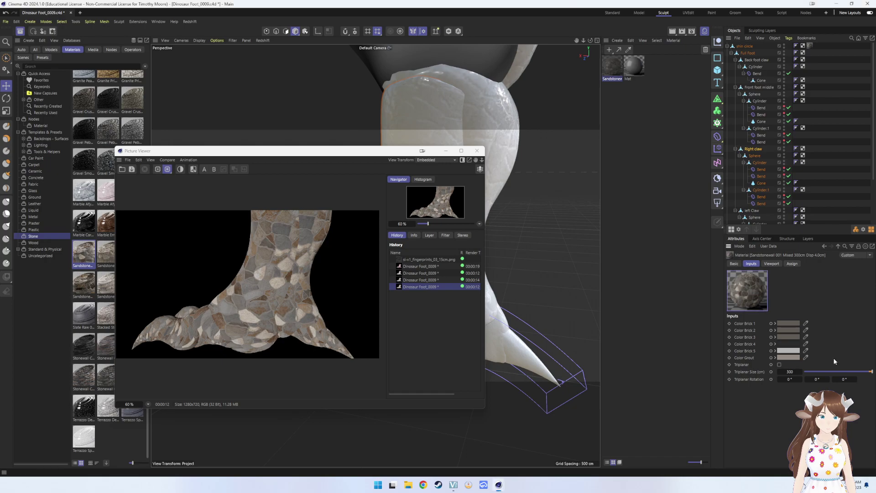
left_click(806, 357)
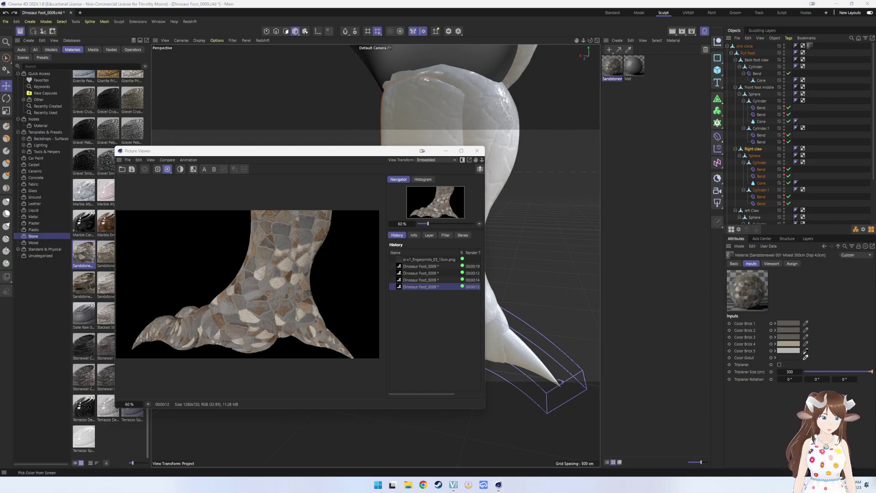
left_click(831, 329)
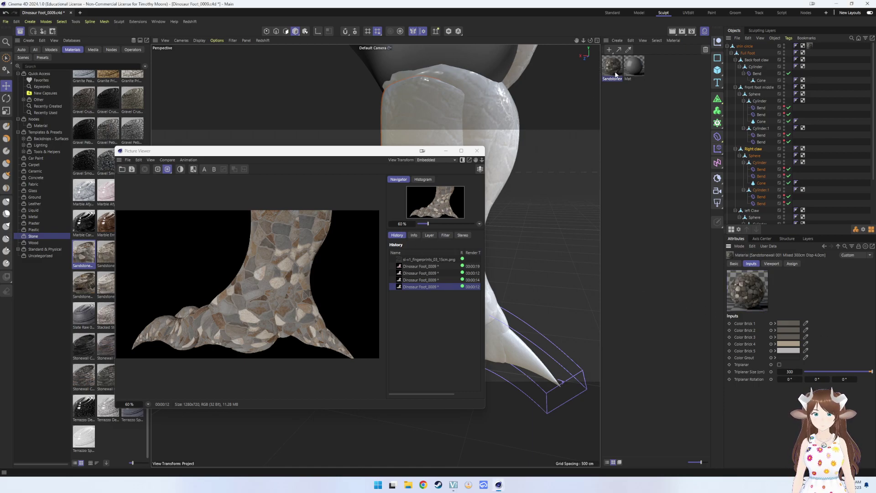
- Render, sample greys from the render for Color Bricks 4 and 5, then re-render the foot
left_click(681, 31)
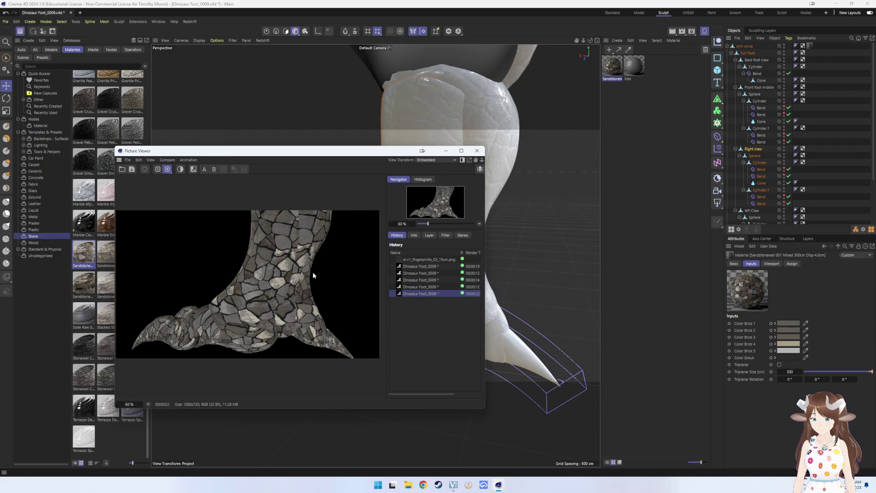
left_click(805, 343)
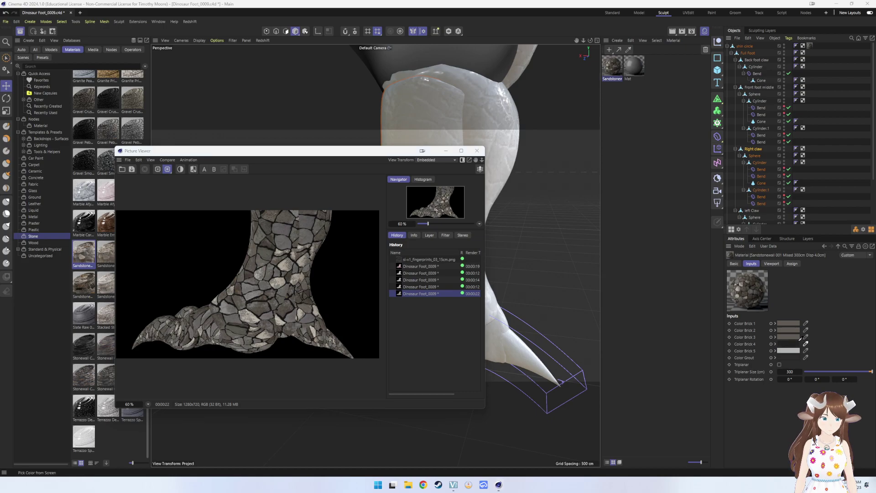
left_click(801, 338)
left_click(805, 351)
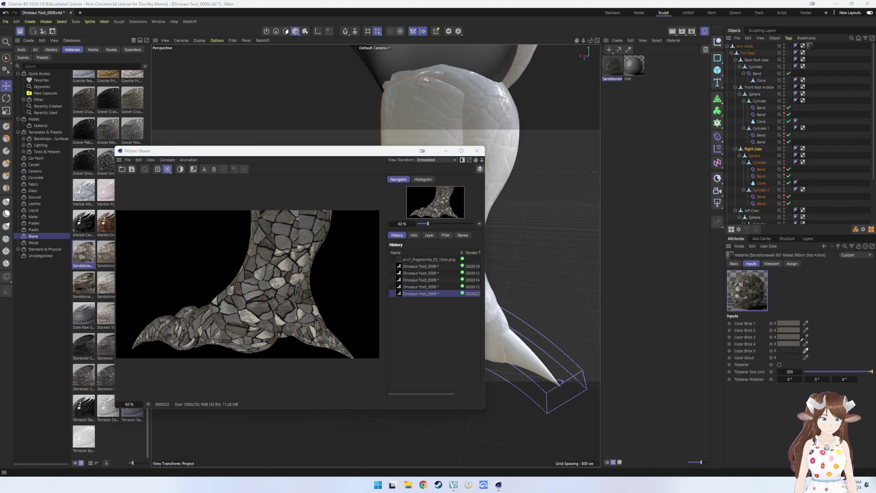
left_click(792, 344)
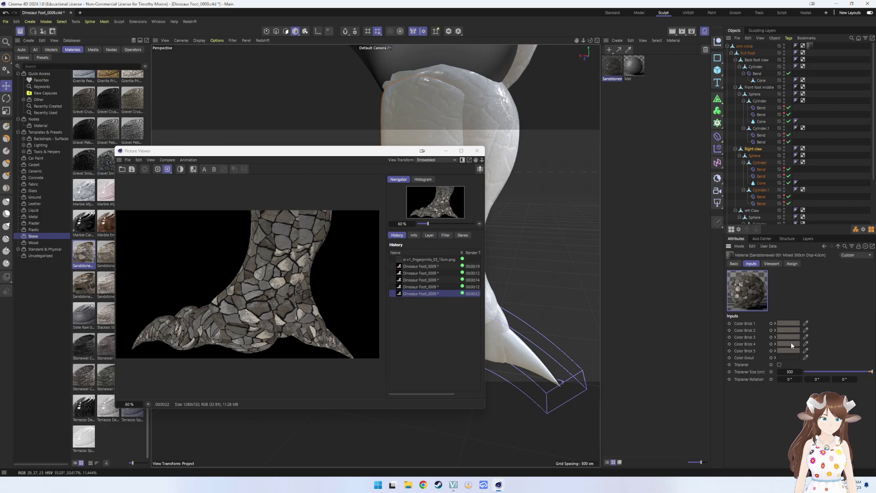
left_click(681, 32)
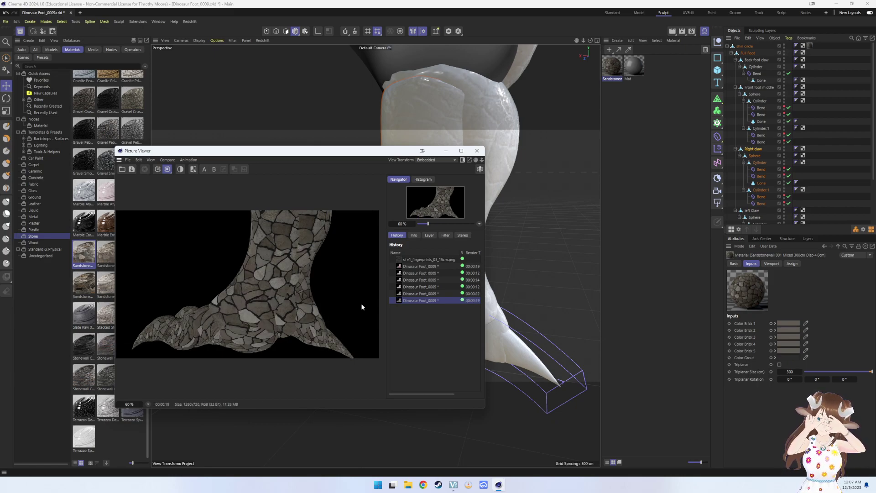
- Close the render window and load a different Sandstone material from the asset library
left_click(477, 151)
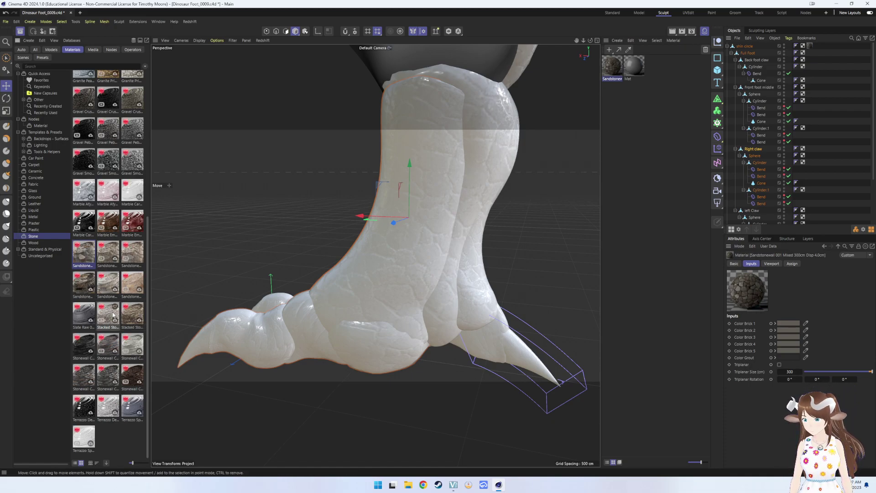
left_click(91, 287)
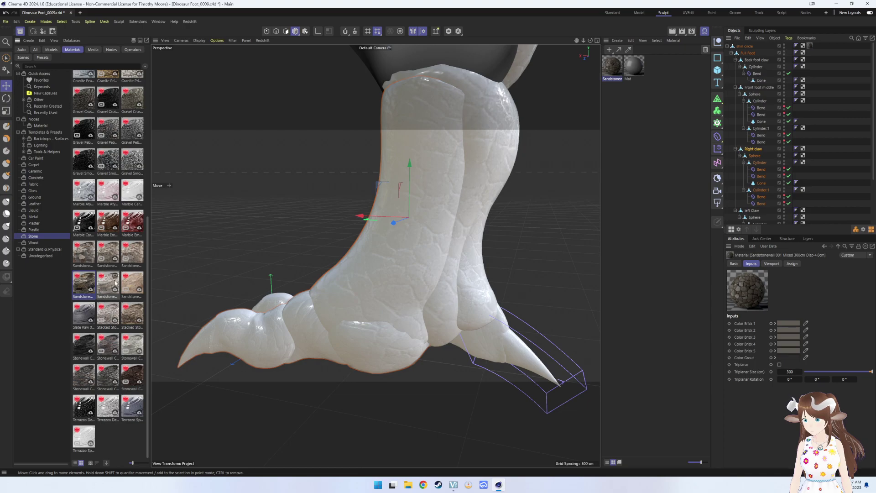
mouse_move(132, 281)
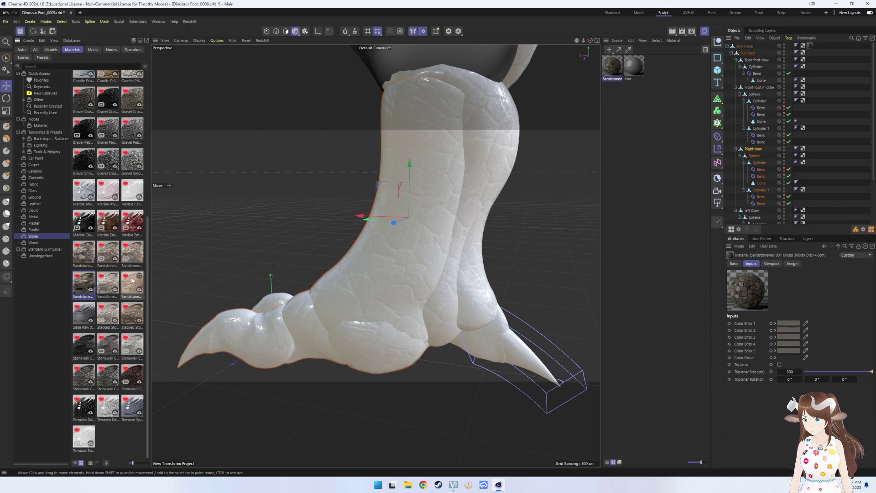
left_click(132, 280)
double_click(132, 287)
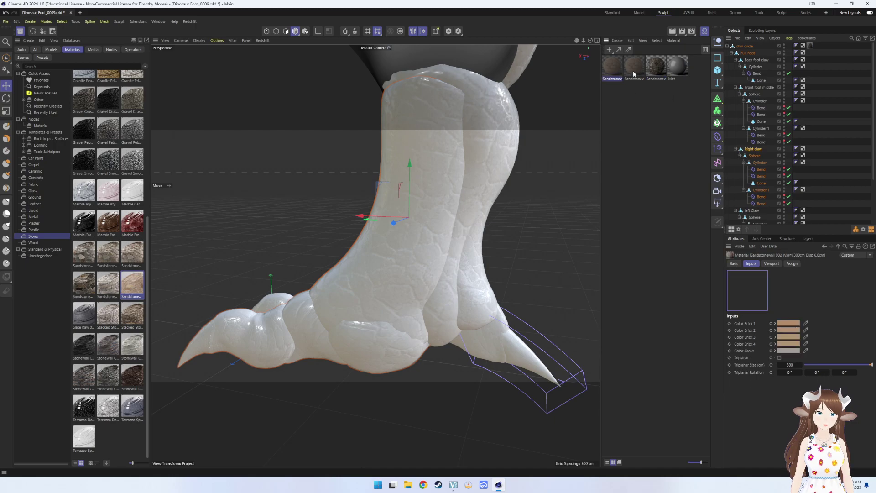
- Delete the old Sandstonewall materials from the scene, leaving the foot untextured
key("Delete")
left_click(625, 73)
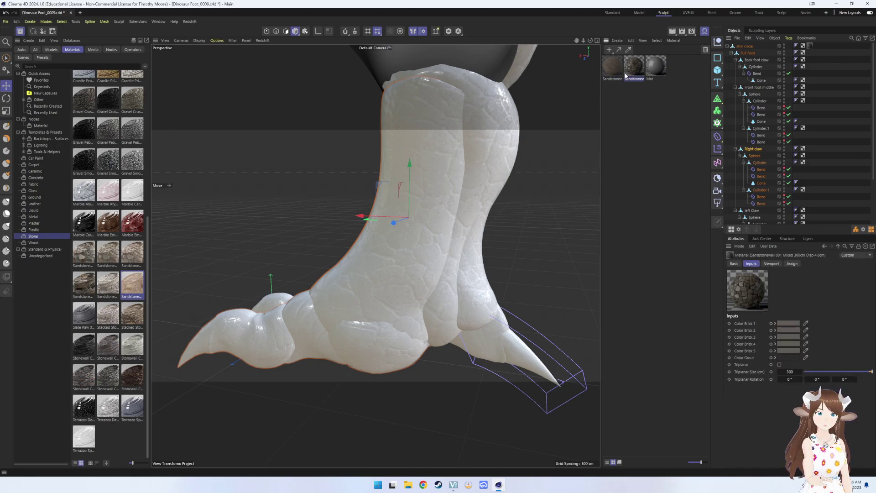
key("Delete")
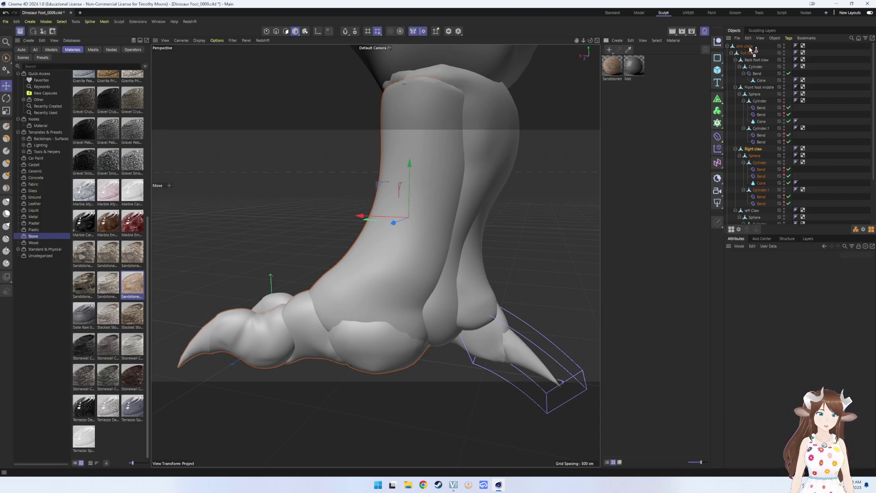
- Apply the new Sandstone to the foot, test-render it, then delete the Sandstone material
left_click_drag(751, 49, 751, 46)
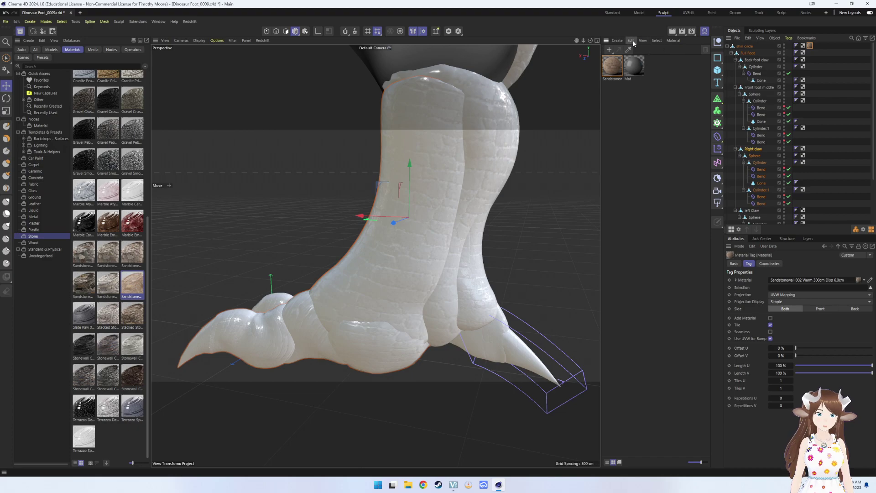
left_click(682, 31)
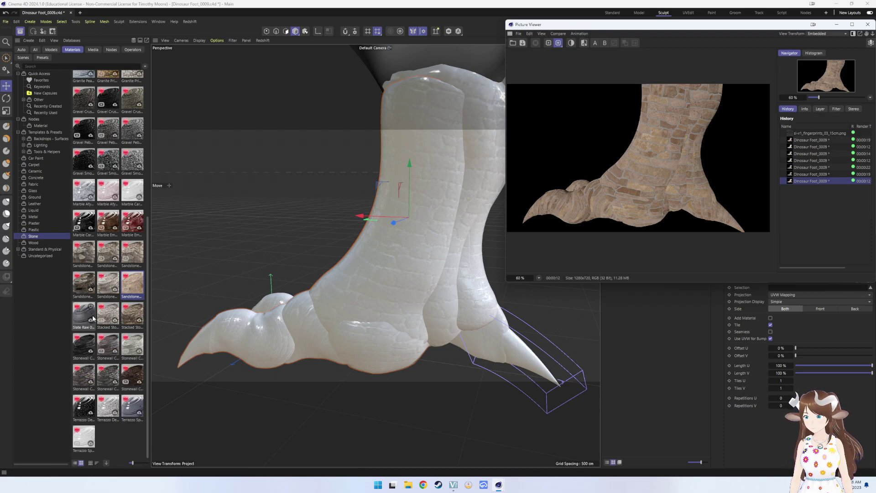
left_click(623, 319)
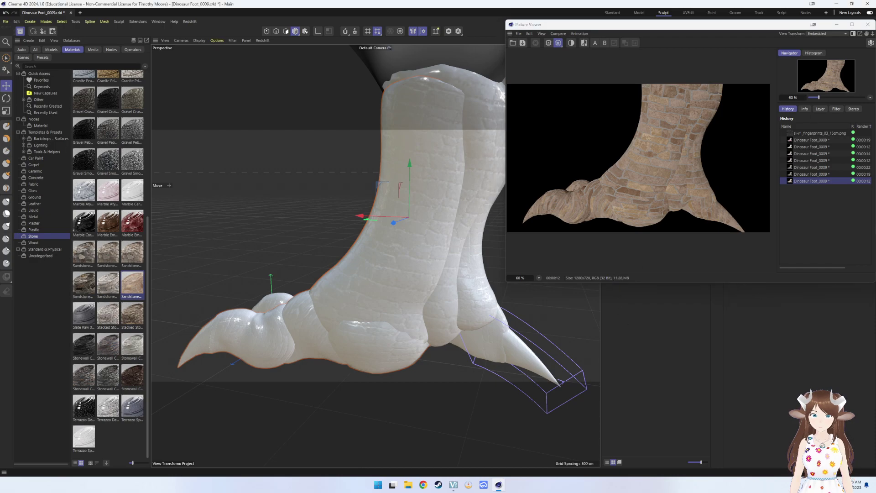
left_click(868, 24)
left_click(613, 77)
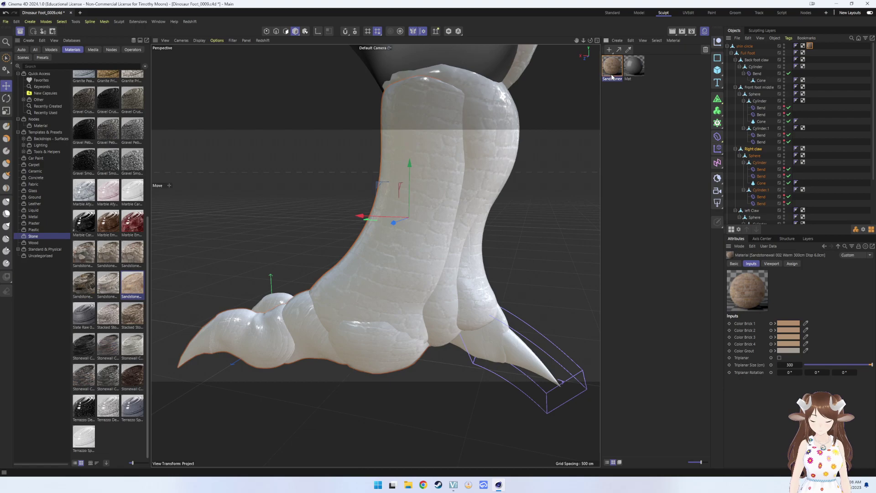
key("Delete")
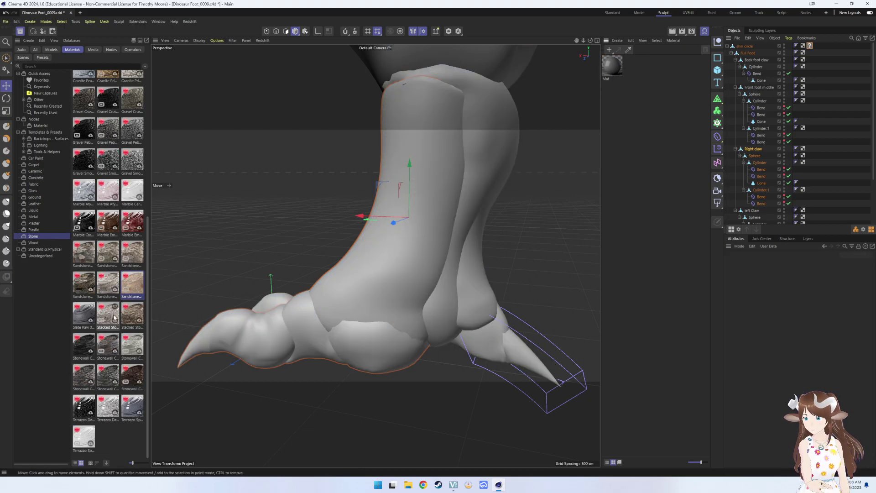
- Load the Stacked Stone asset and apply it to the foot mesh
left_click(108, 313)
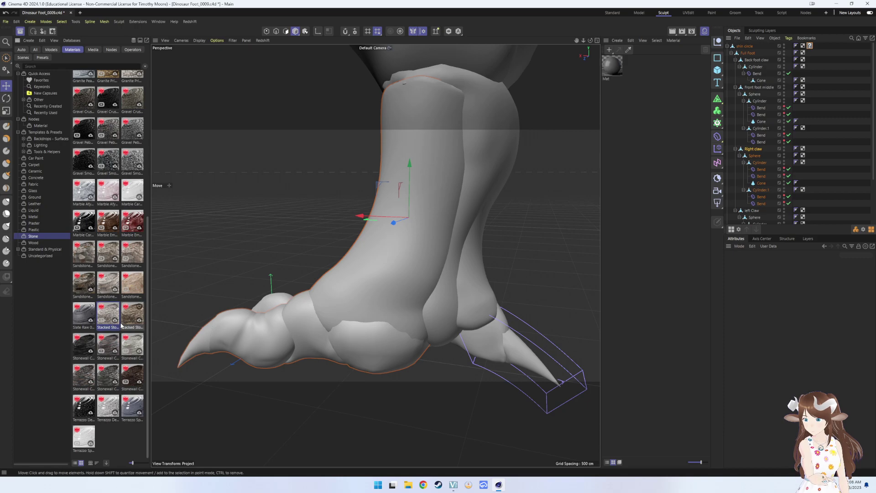
double_click(115, 320)
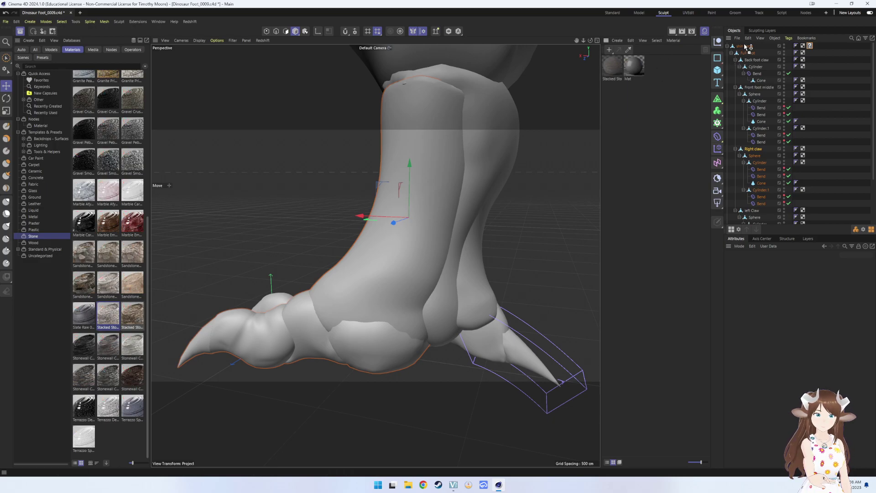
left_click_drag(747, 58, 748, 46)
left_click(810, 46)
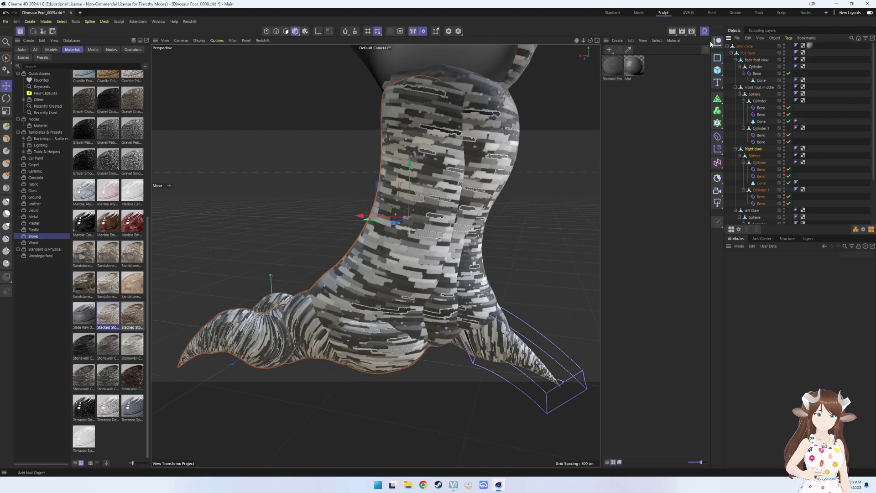
- Test-render the stacked-stone foot in Picture Viewer, then close the render window
left_click(682, 31)
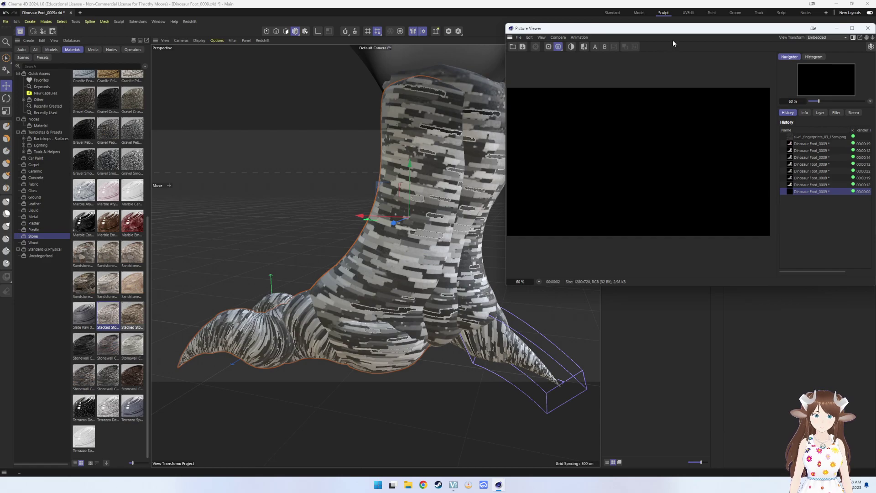
left_click_drag(688, 30, 473, 109)
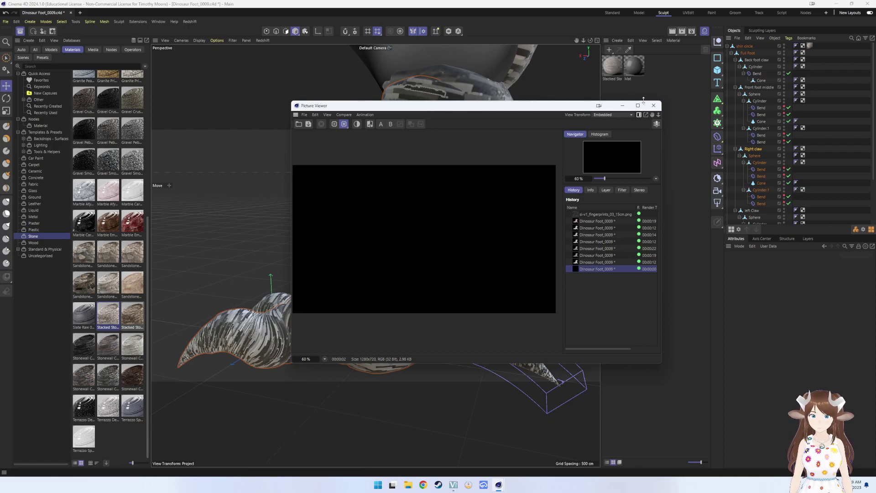
left_click(654, 105)
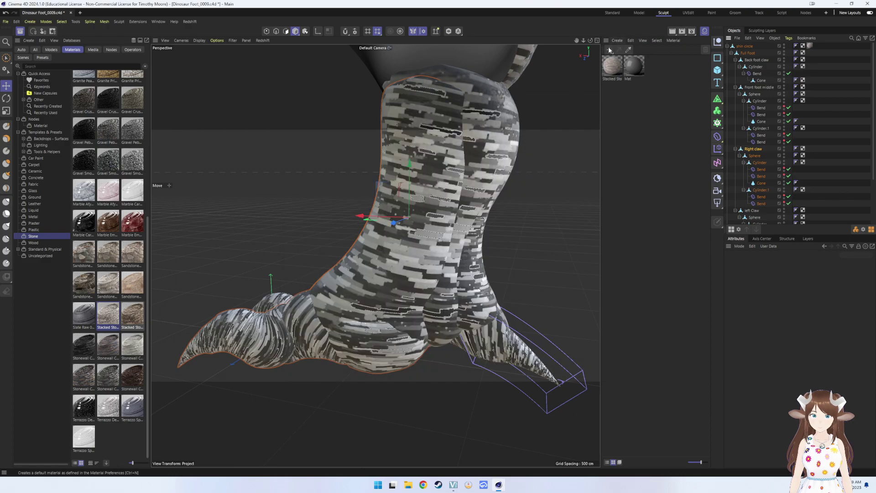
- Re-render the Stacked Stone foot, close the result, and select the Marble Carrara asset
left_click(683, 33)
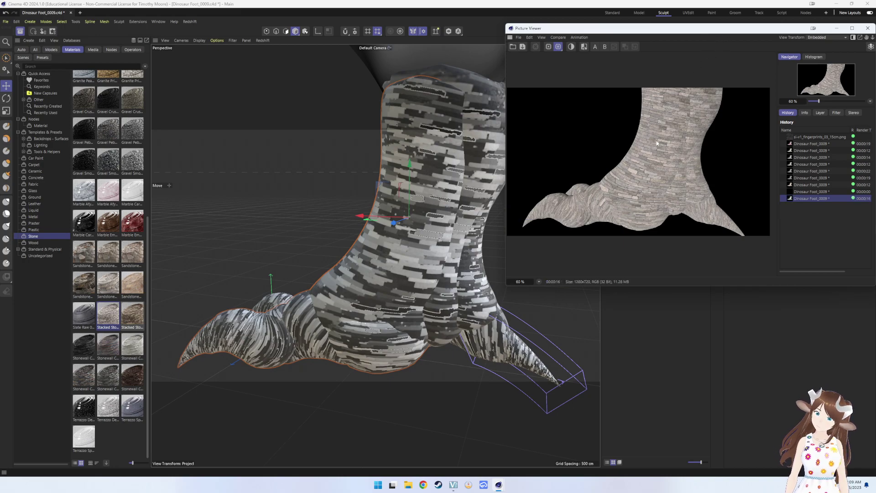
left_click(862, 28)
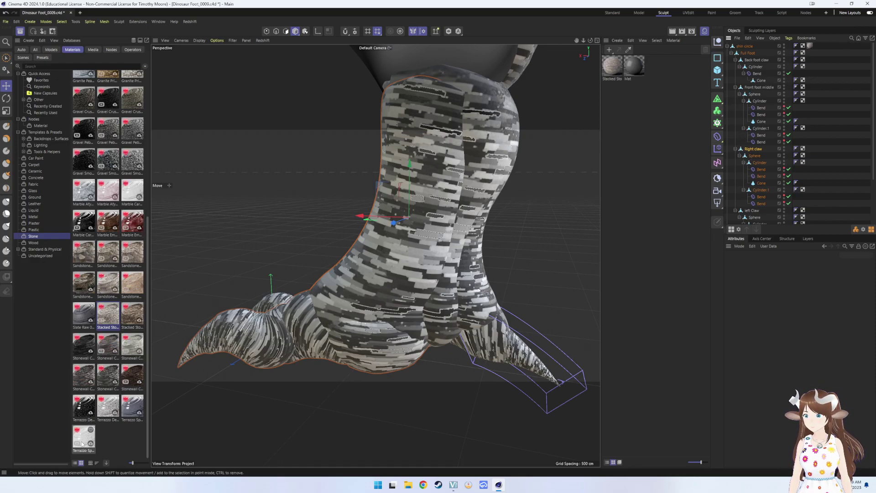
left_click(133, 196)
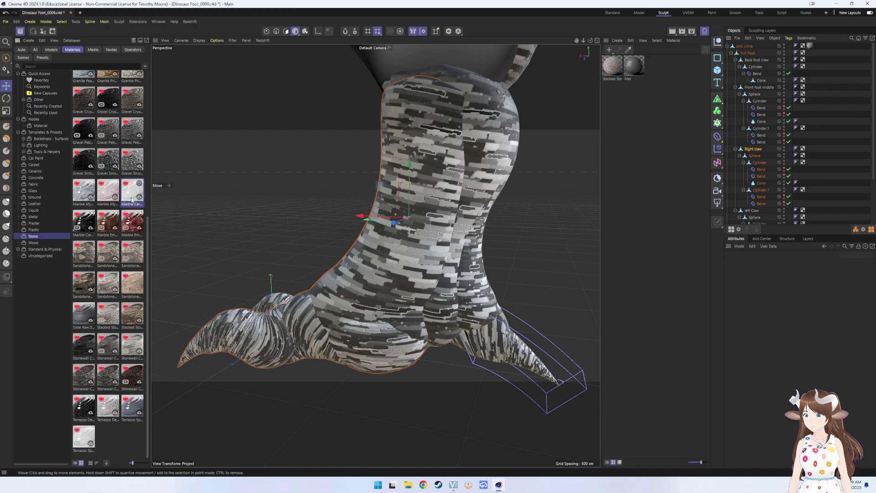
- Apply Marble Carrara 001 White to the right claw and test-render a close-up of the toes
left_click_drag(132, 201, 171, 190)
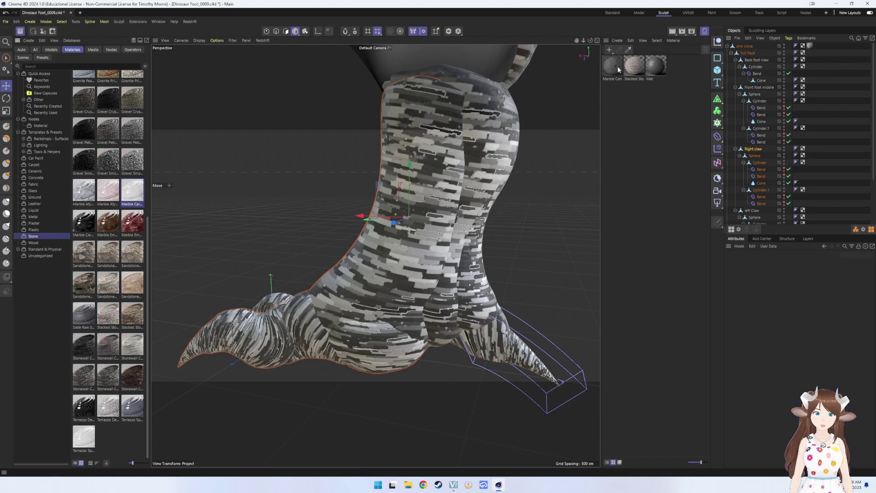
mouse_move(614, 66)
left_mouse_down()
mouse_move(806, 151)
mouse_move(762, 183)
left_mouse_up()
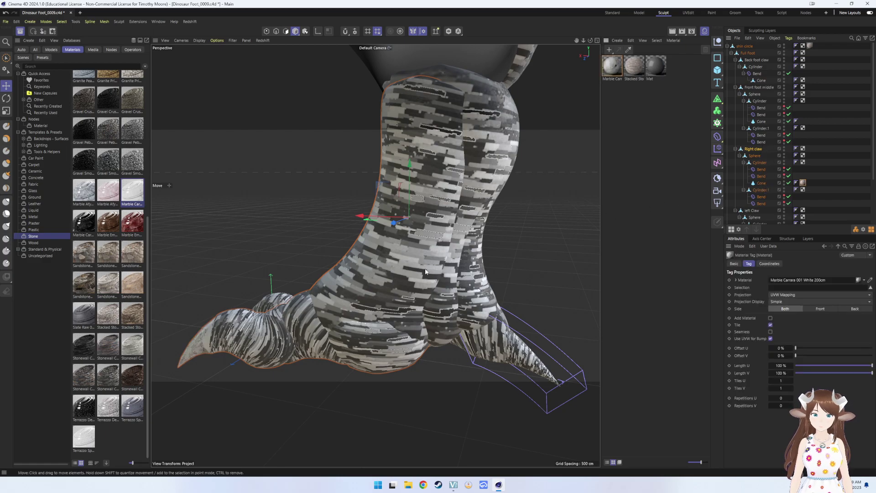
mouse_move(423, 275)
left_mouse_down("alt")
mouse_move(451, 307)
mouse_move(660, 145)
left_mouse_up("alt")
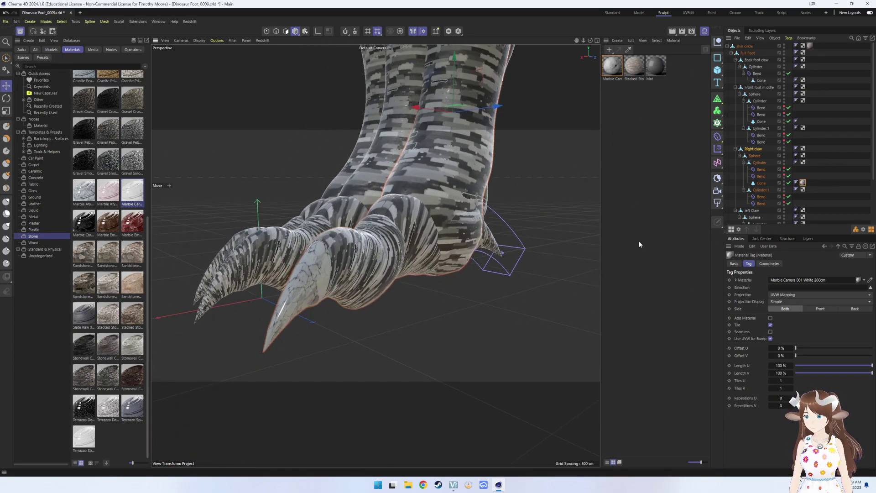
left_click(683, 32)
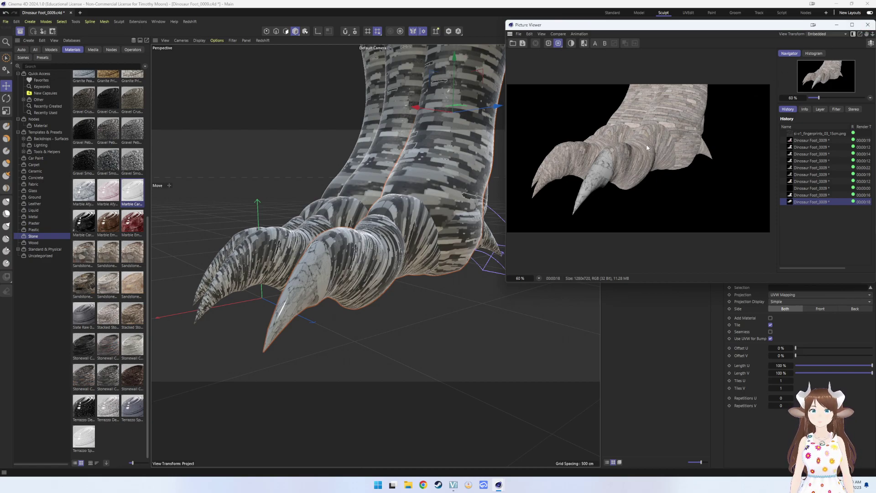
left_click(868, 24)
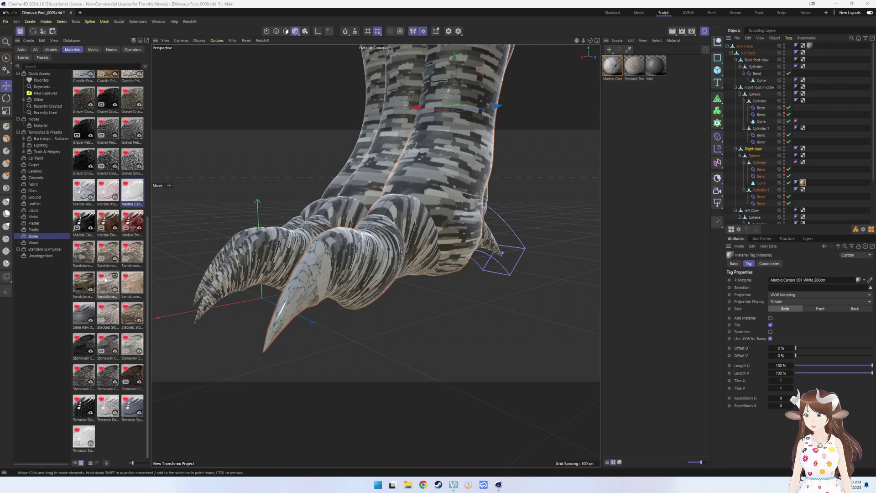
- Load White Glossy from Standard & Physical > Glossy, deleting the duplicate copy
left_click(35, 243)
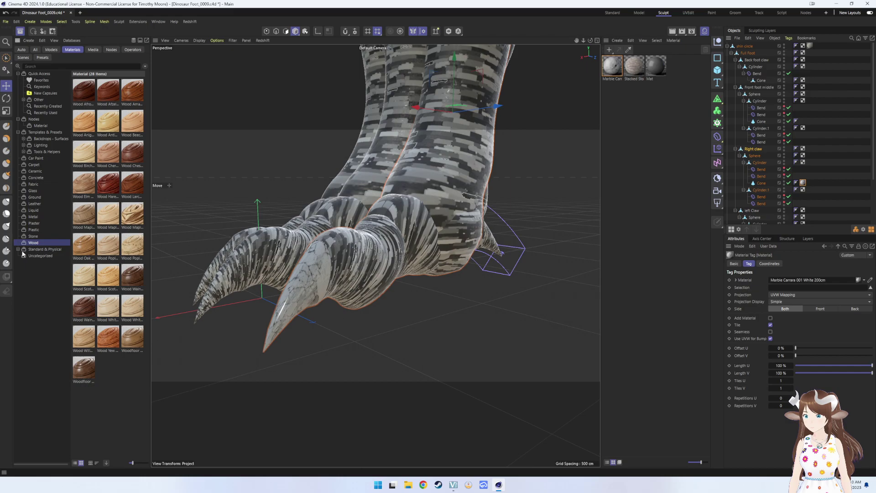
left_click(18, 250)
left_click(36, 256)
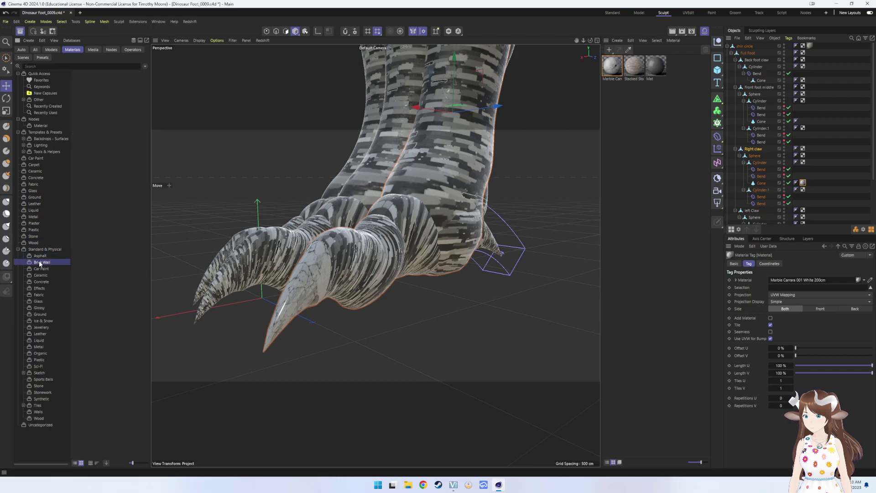
left_click(40, 307)
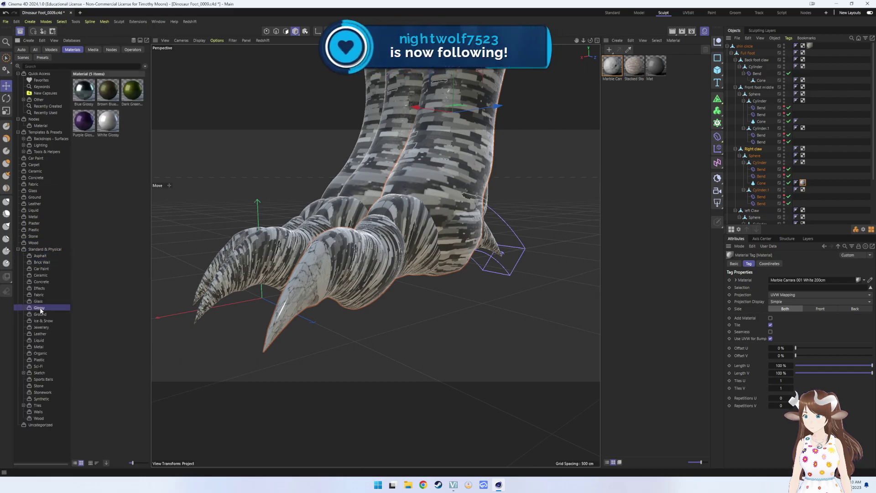
double_click(108, 121)
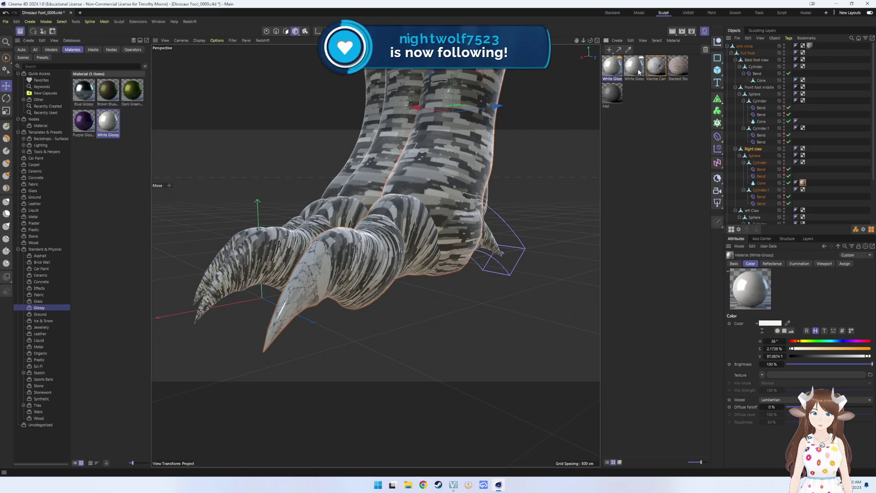
key("Delete")
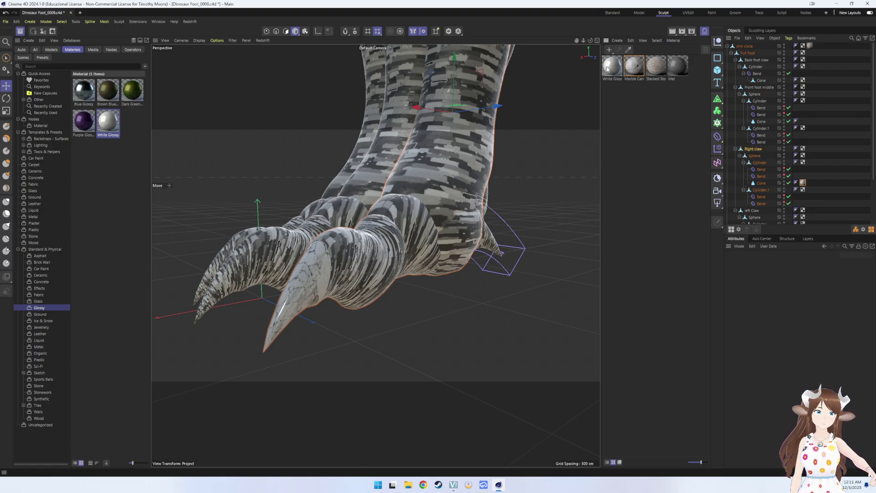
- Apply White Glossy to the claw Cone, remove the extra tag, and render
left_click_drag(607, 68, 759, 184)
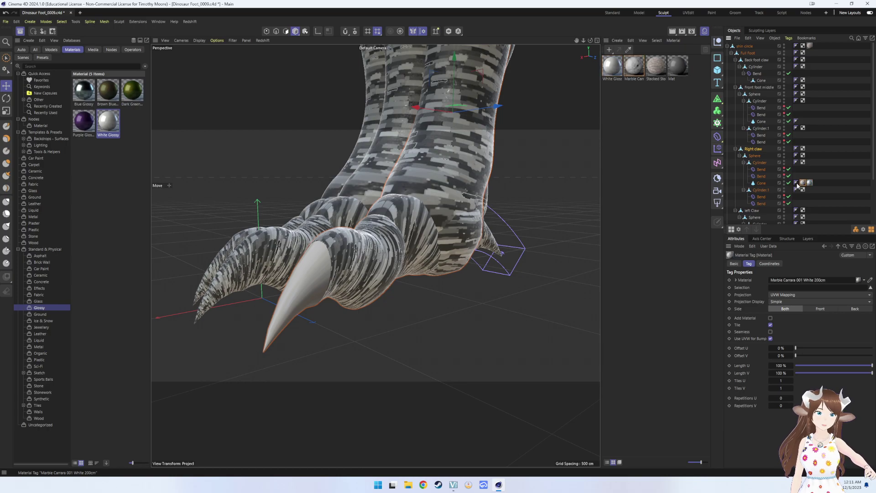
key("Delete")
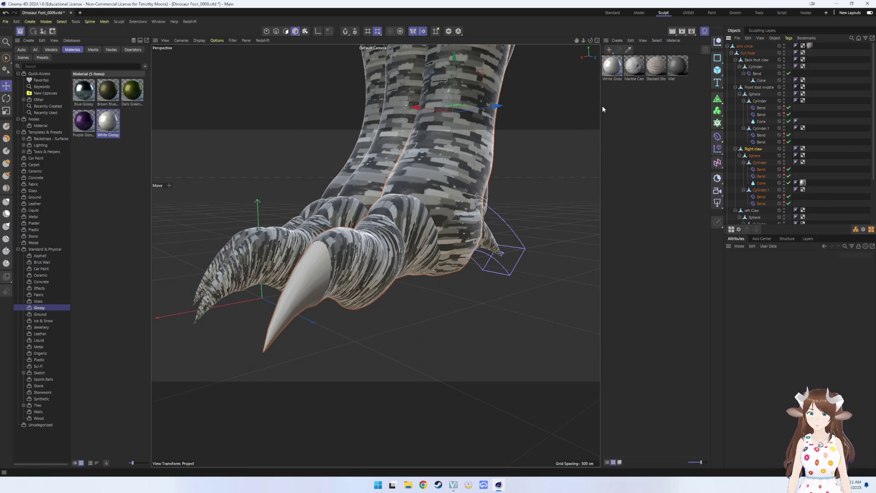
left_click(705, 31)
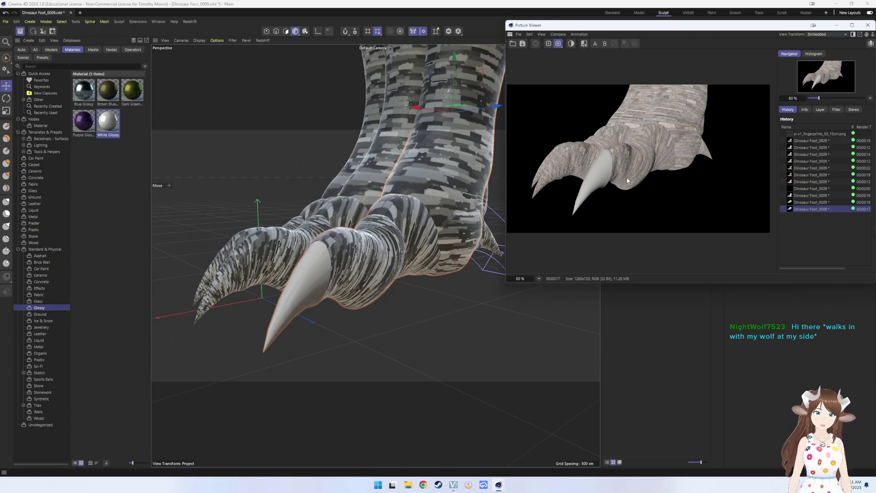
- Zoom and pan the Picture Viewer to inspect the glossy claw tip
scroll(625, 158, "down", 1)
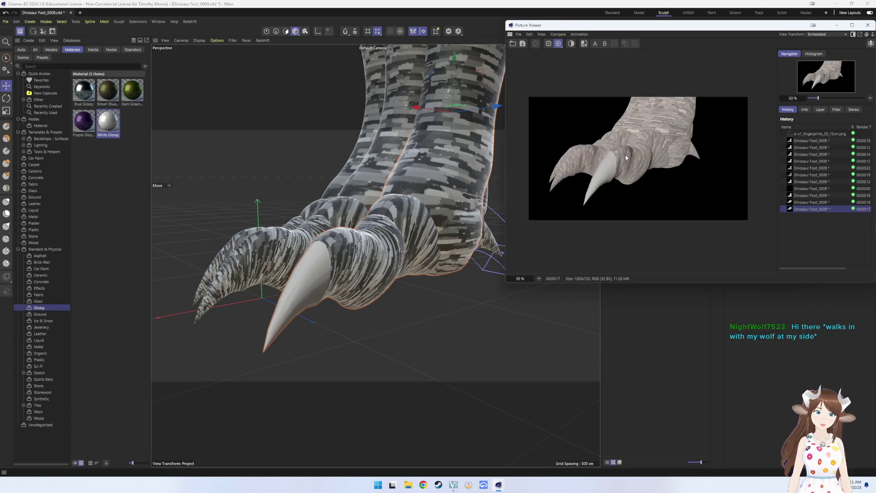
scroll(626, 154, "up", 6)
scroll(626, 154, "down", 2)
left_click_drag(644, 133, 600, 169)
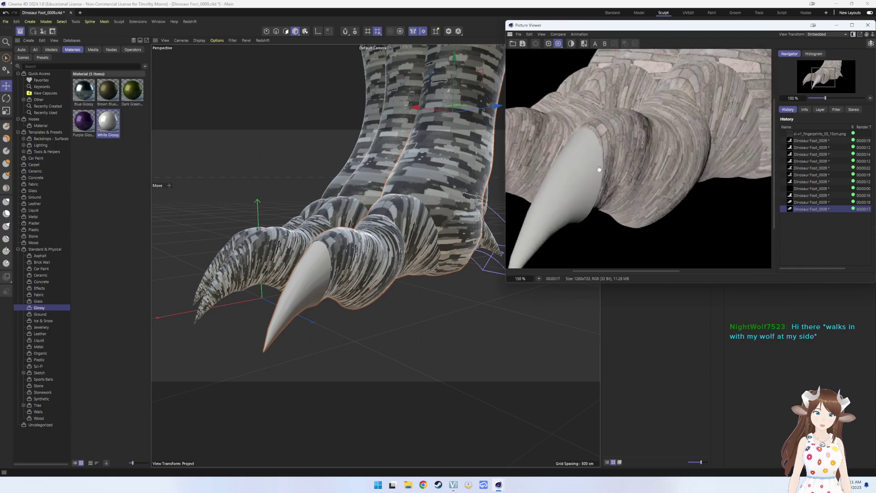
scroll(600, 170, "down", 1)
scroll(597, 169, "down", 2)
scroll(596, 169, "down", 2)
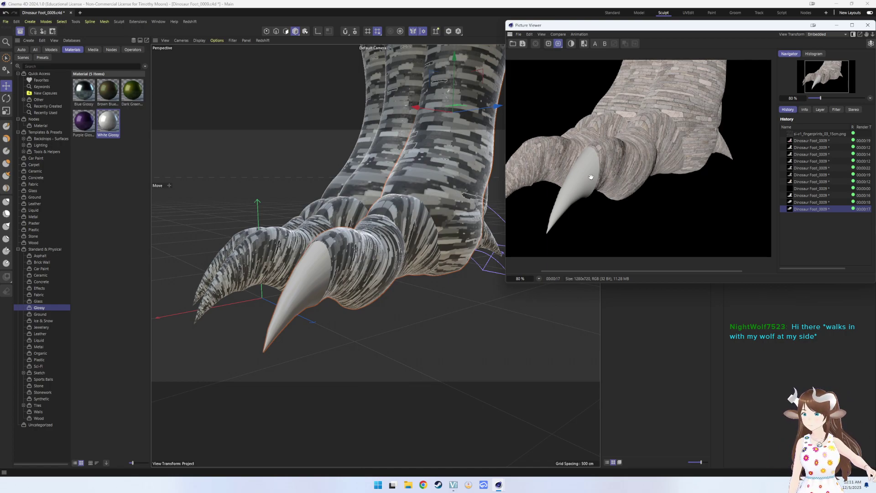
- Shrink the Stacked Stone material's triplanar size and start a preview render
left_click(867, 26)
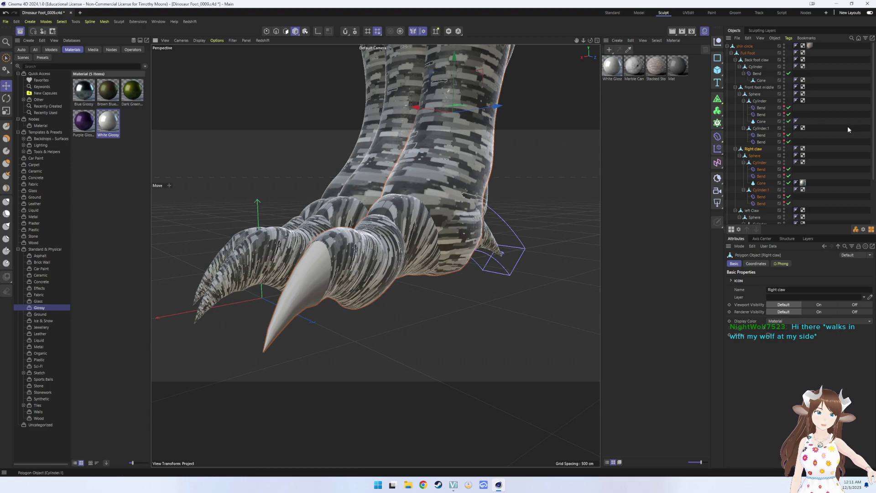
left_click(649, 62)
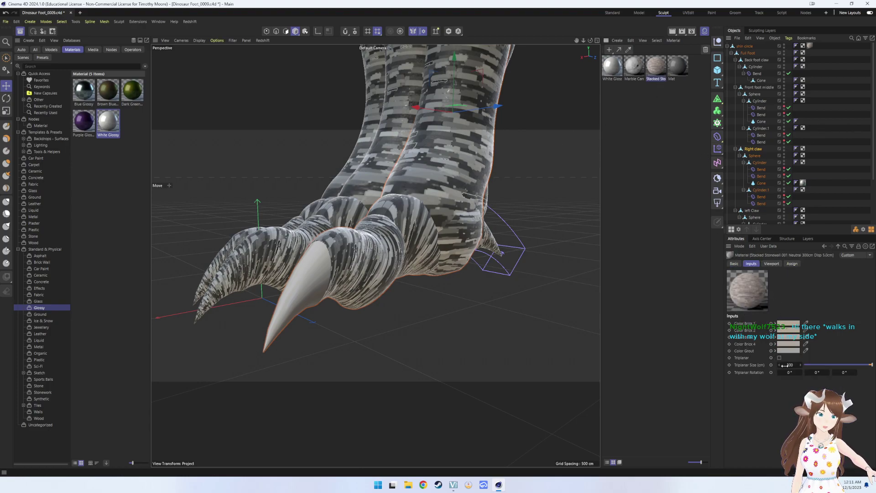
left_click_drag(793, 365, 792, 365)
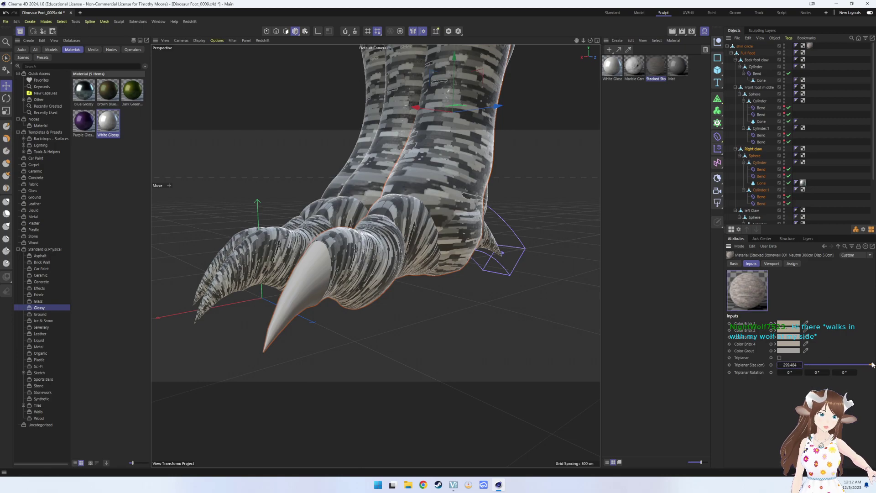
mouse_move(872, 366)
left_mouse_down()
mouse_move(862, 366)
mouse_move(873, 365)
left_mouse_up()
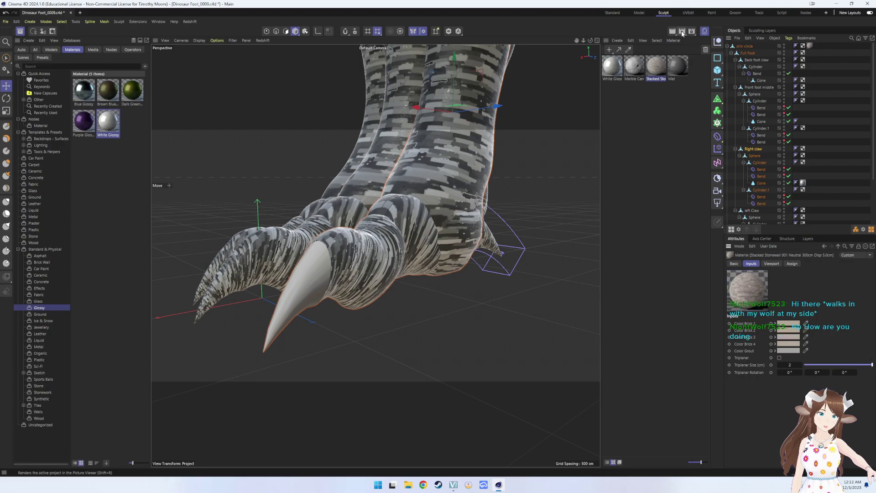
left_click(682, 32)
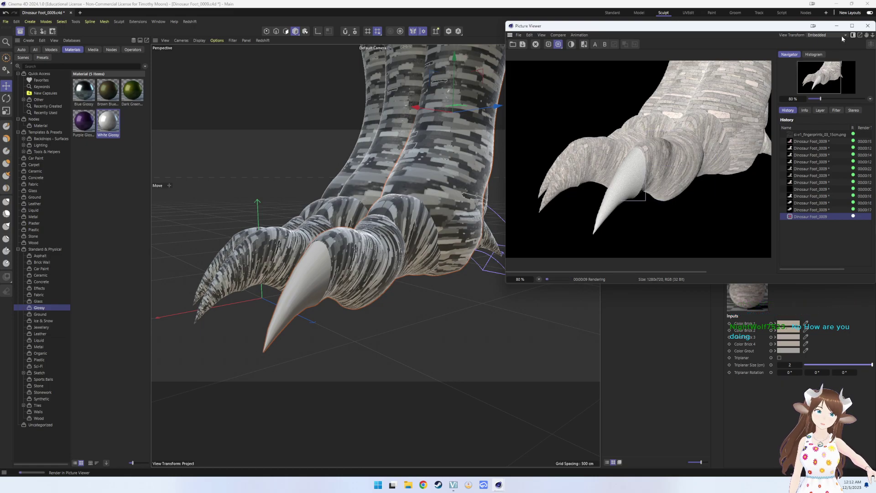
- Stop the preview, set Stacked Stone triplanar size to 600, and re-render
left_click(868, 26)
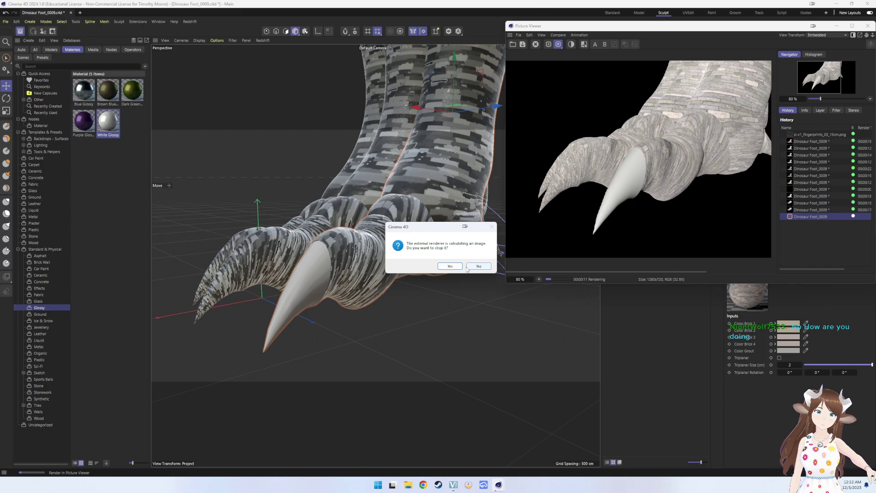
left_click(450, 266)
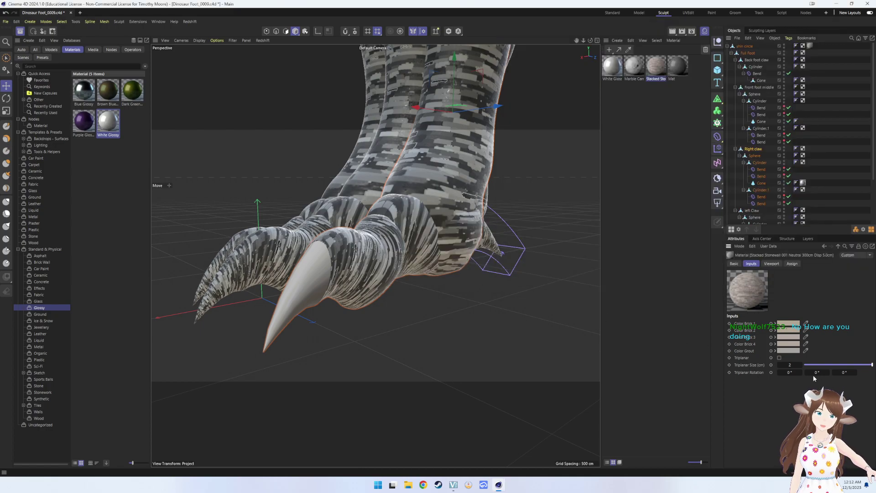
left_click_drag(788, 366, 786, 366)
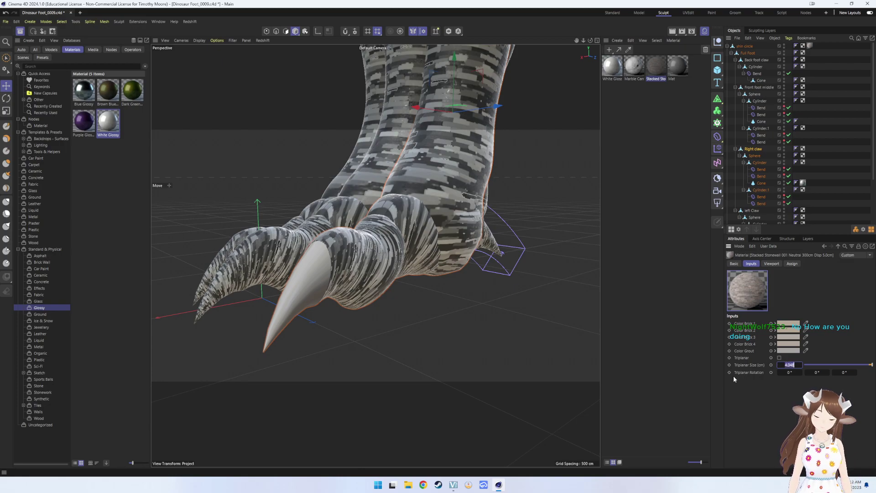
type("600")
key("Return")
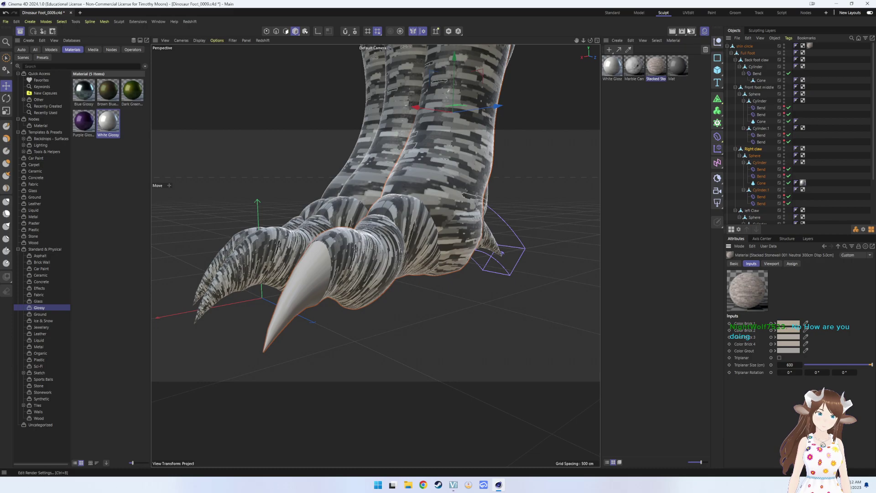
left_click(683, 31)
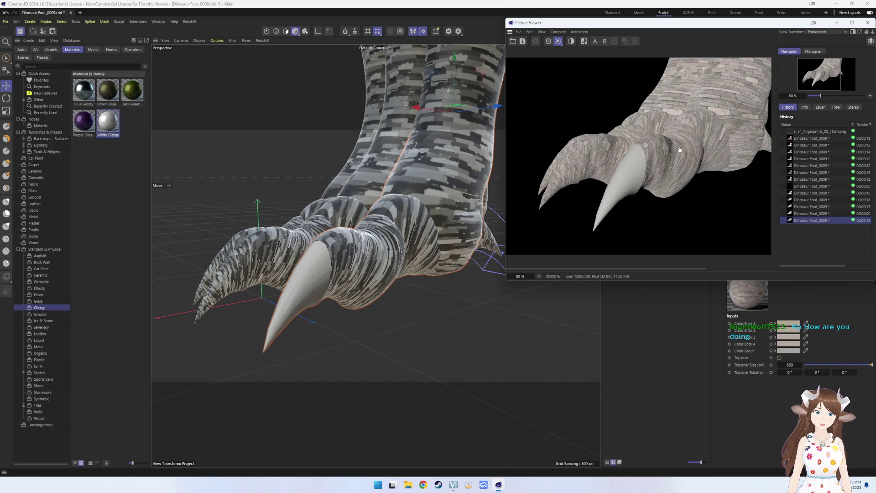
left_click(867, 22)
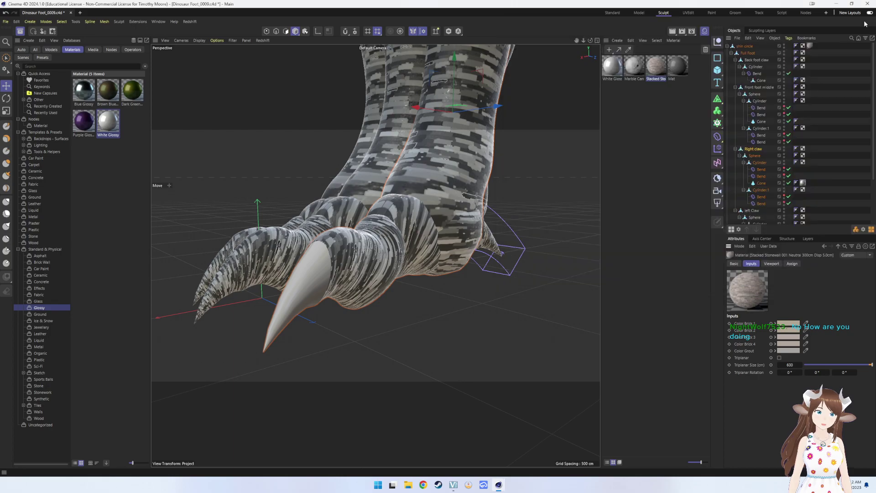
- Add Soil - RD from Ground assets and apply it to the foot, replacing the stone tag
left_click(45, 315)
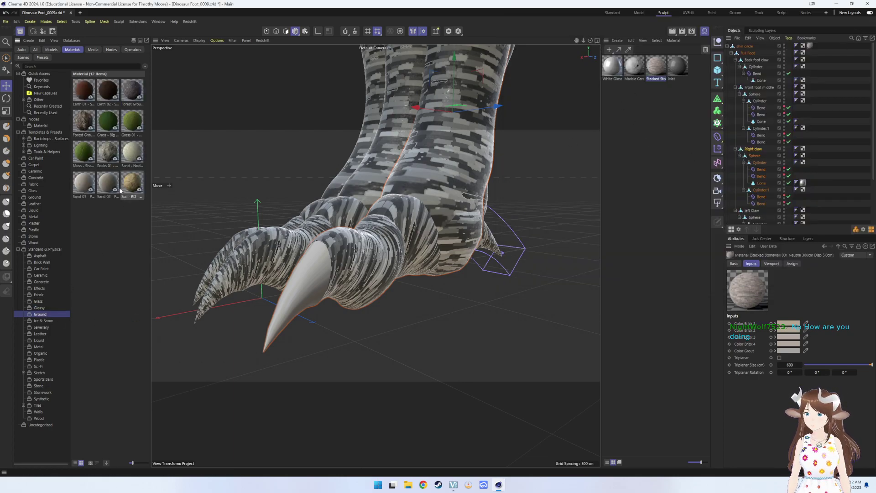
mouse_move(108, 152)
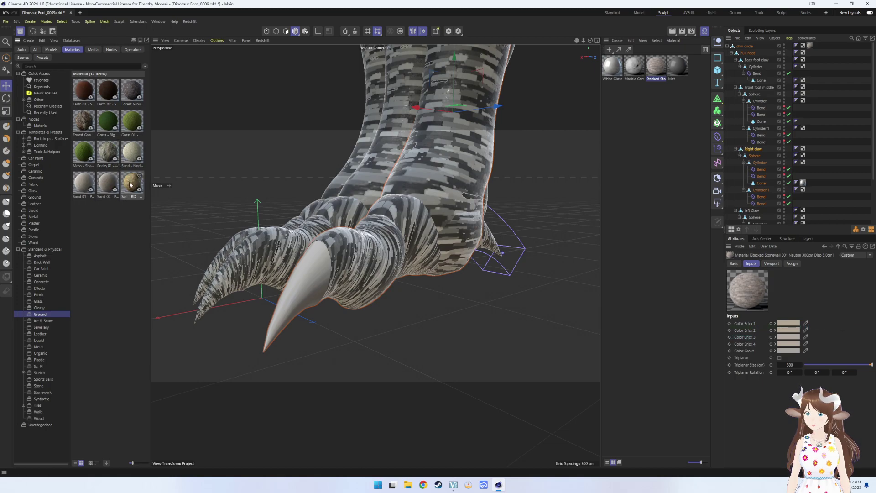
left_click_drag(131, 191, 662, 112)
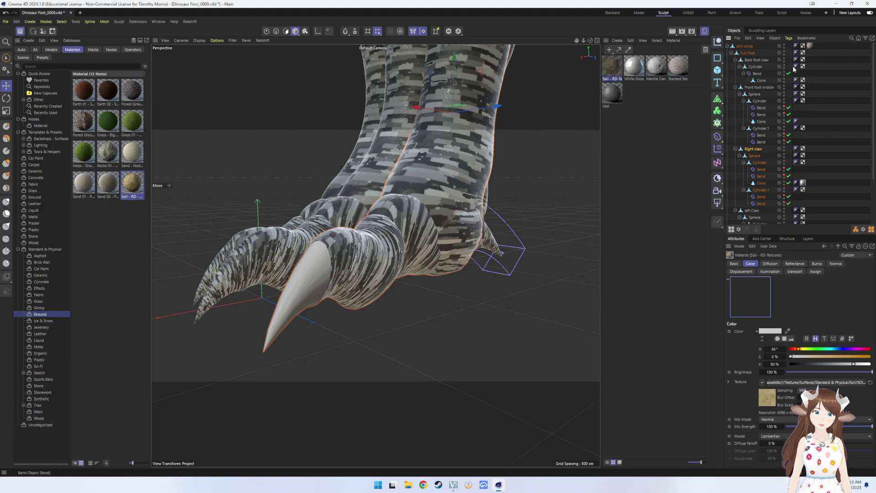
key("Delete")
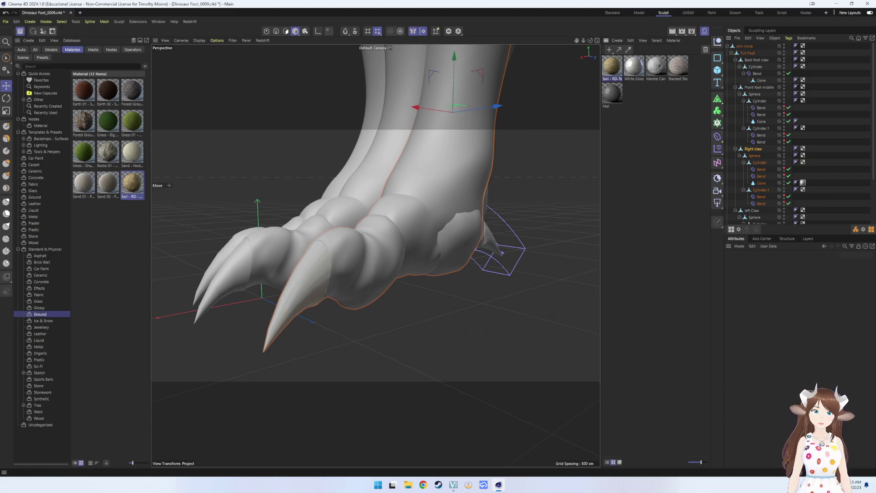
left_click_drag(762, 54, 753, 46)
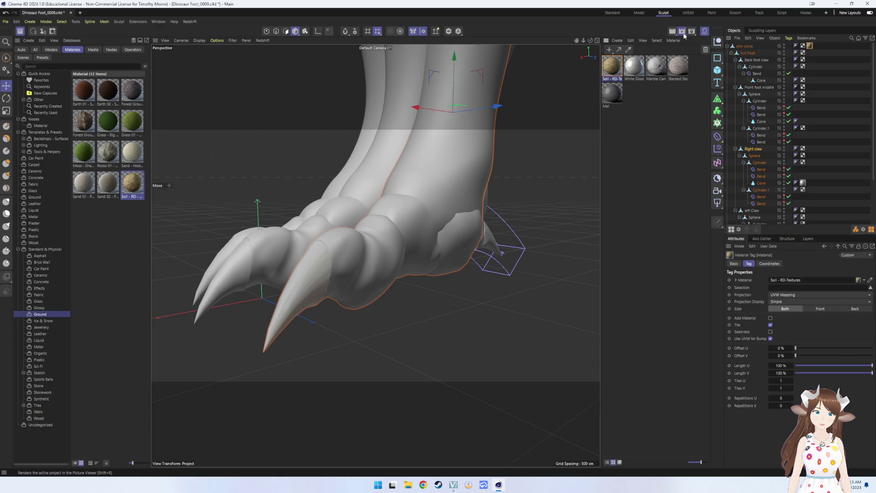
- Render the soil-textured foot and inspect the result
left_click(682, 31)
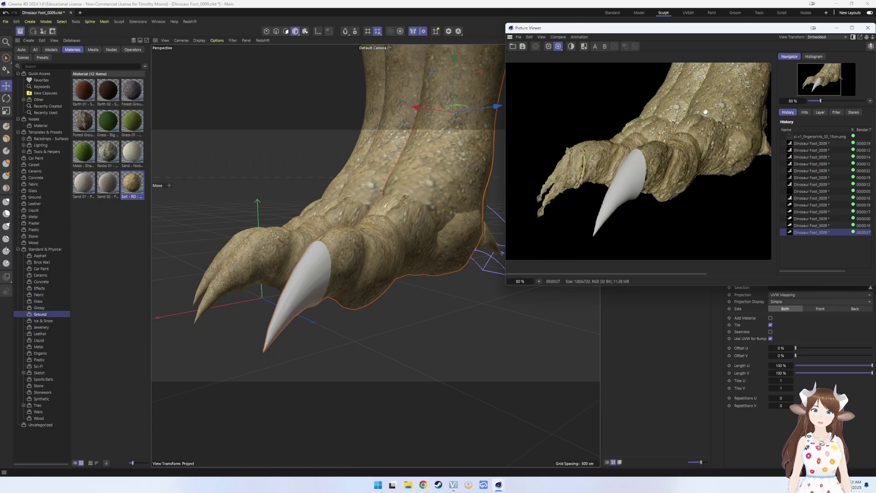
mouse_move(701, 200)
left_mouse_down()
mouse_move(587, 241)
mouse_move(689, 162)
mouse_move(681, 170)
mouse_move(728, 171)
left_mouse_up()
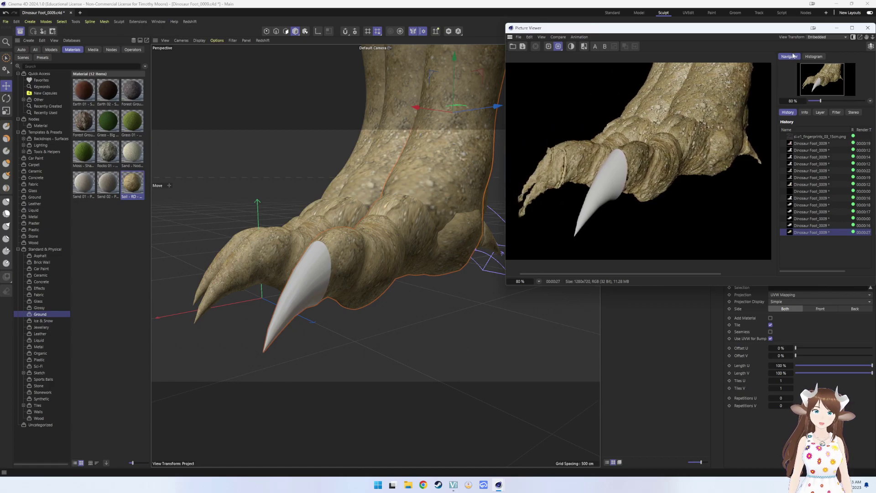
left_click(868, 28)
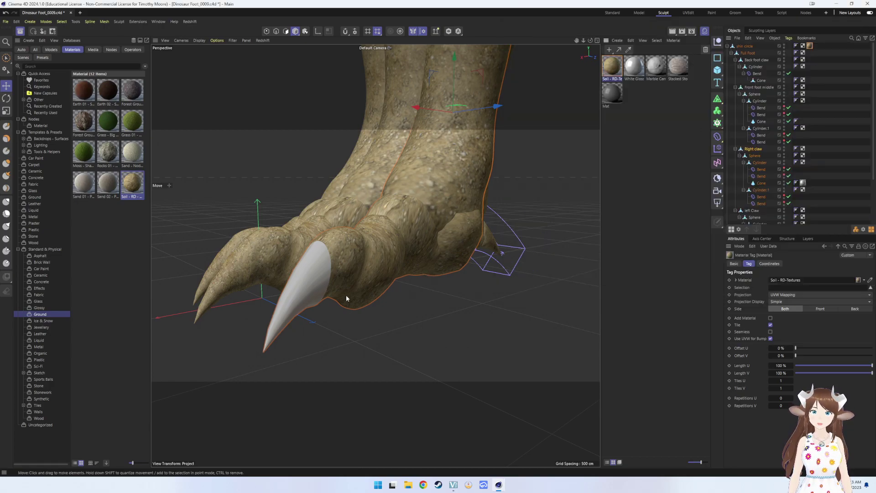
- Replace the foot's Soil tag with Rocks 01 from Ground assets and render with Shift+R
left_click(235, 286)
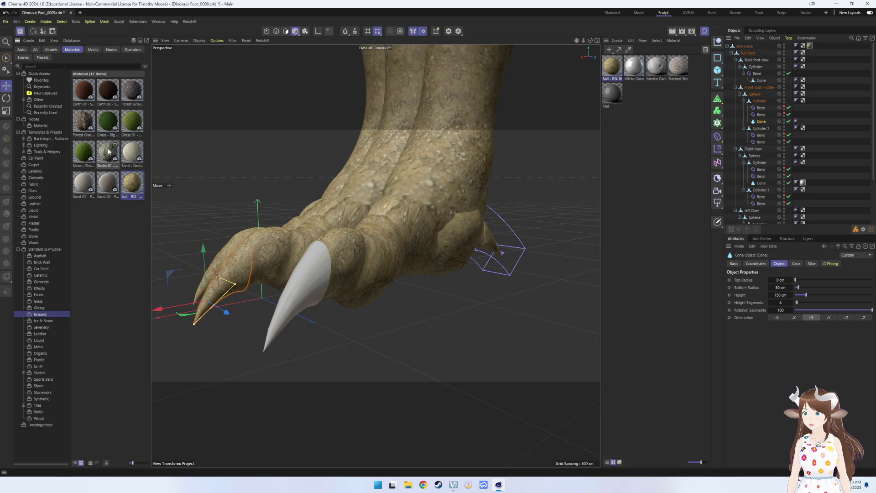
left_click_drag(109, 152, 633, 94)
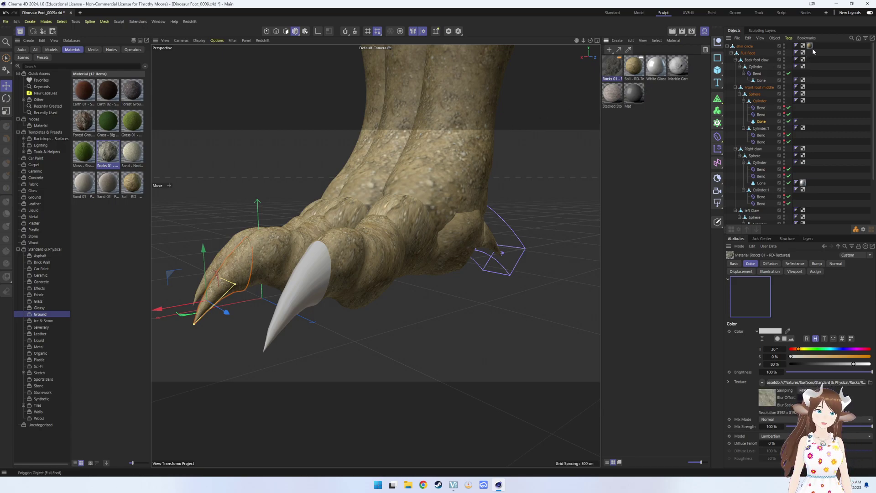
left_click_drag(606, 75, 769, 55)
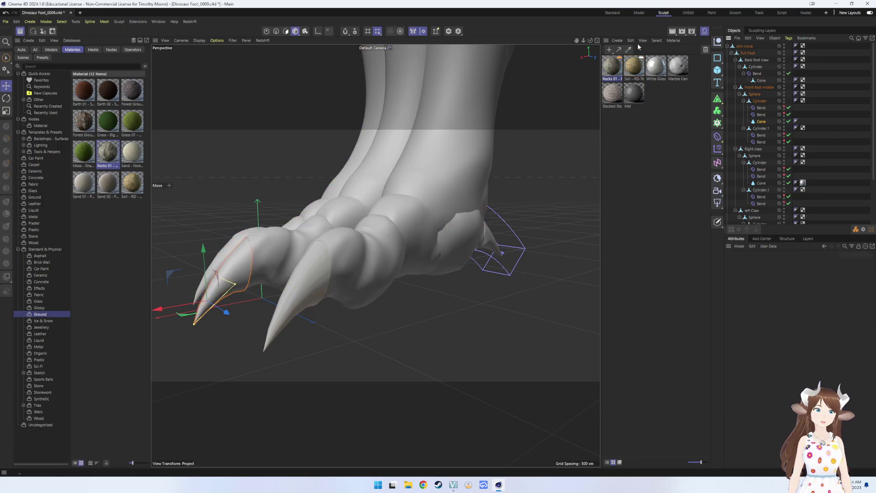
left_click_drag(761, 46, 761, 46)
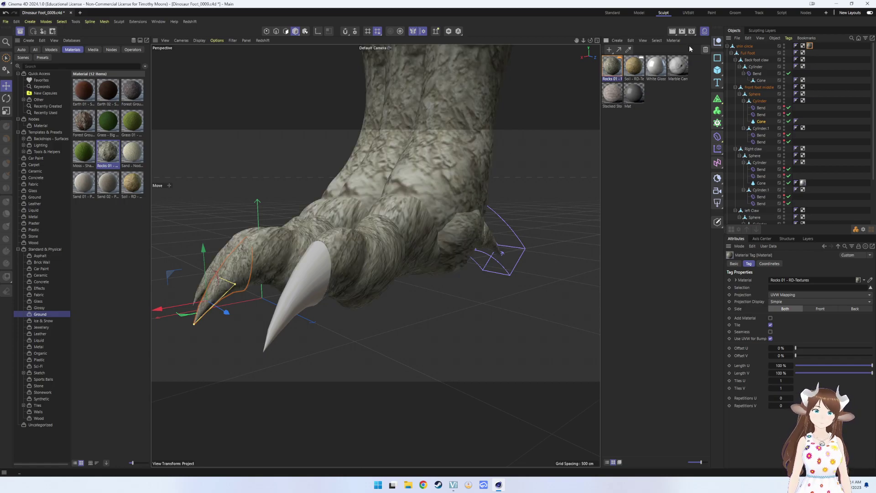
key("shift+r")
key("shift+r")
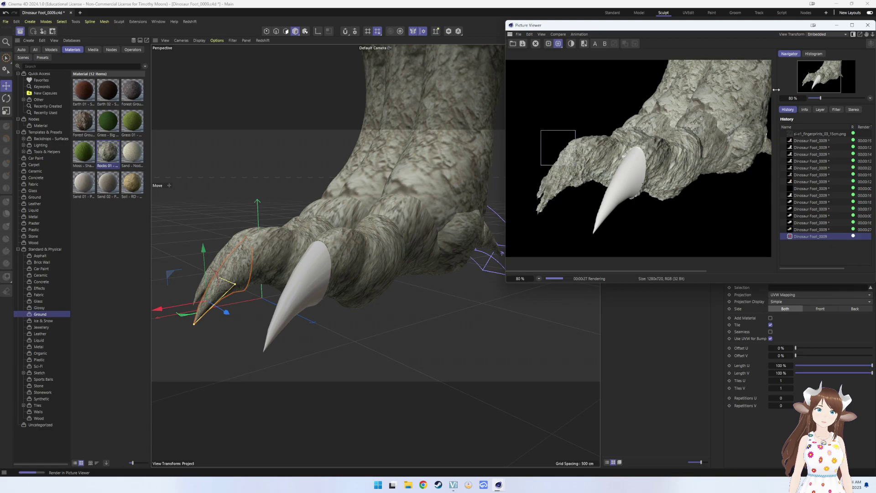
left_click(868, 25)
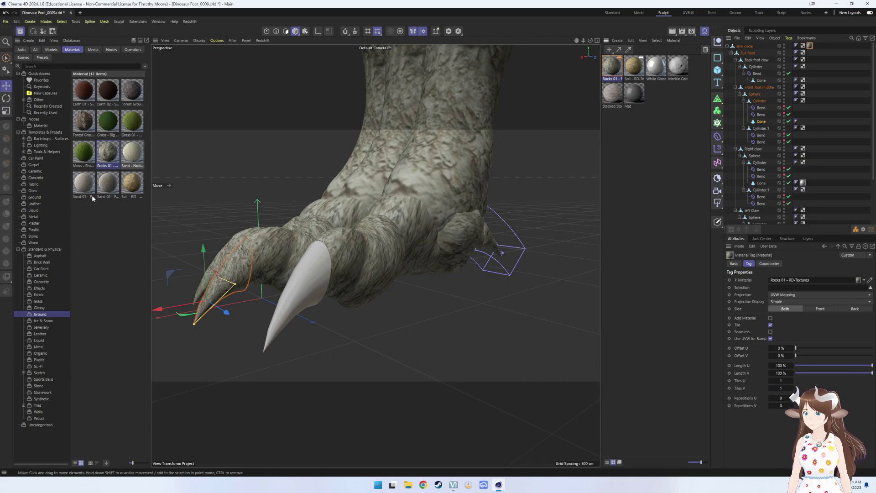
- Swap the foot's Rocks 01 tag for Ice Block from Ice & Snow and render
left_click(45, 321)
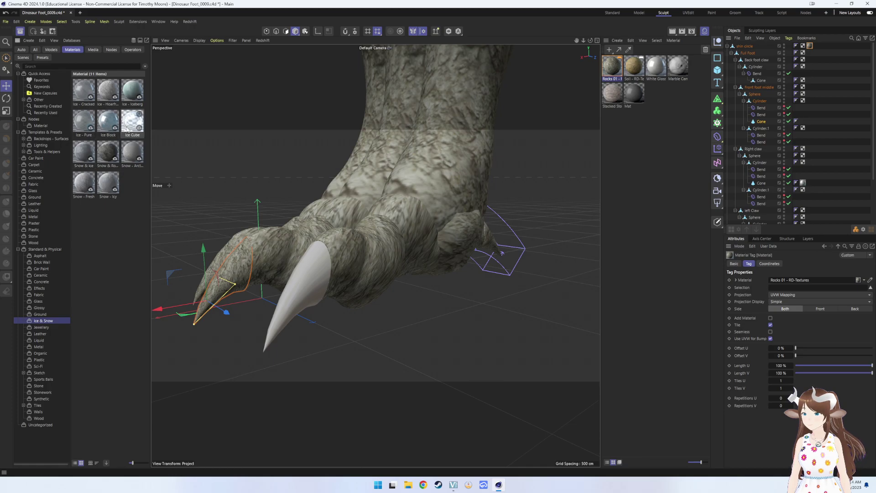
left_click(114, 98)
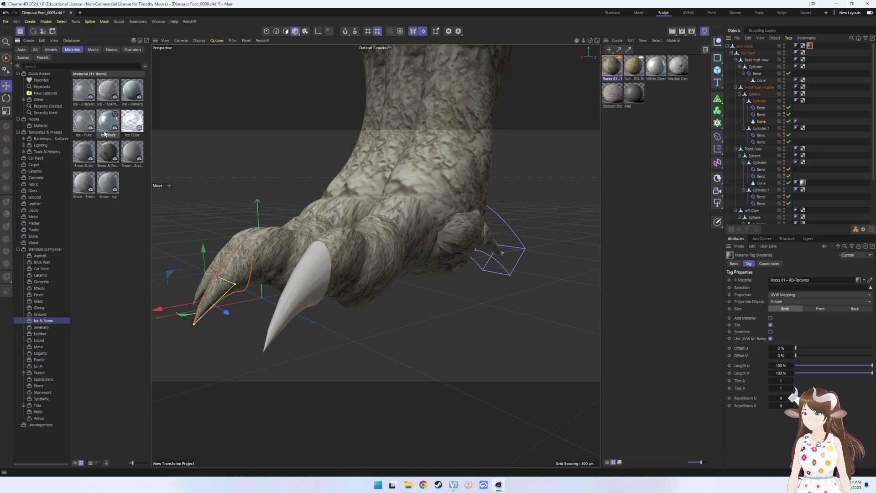
left_click_drag(105, 134, 654, 110)
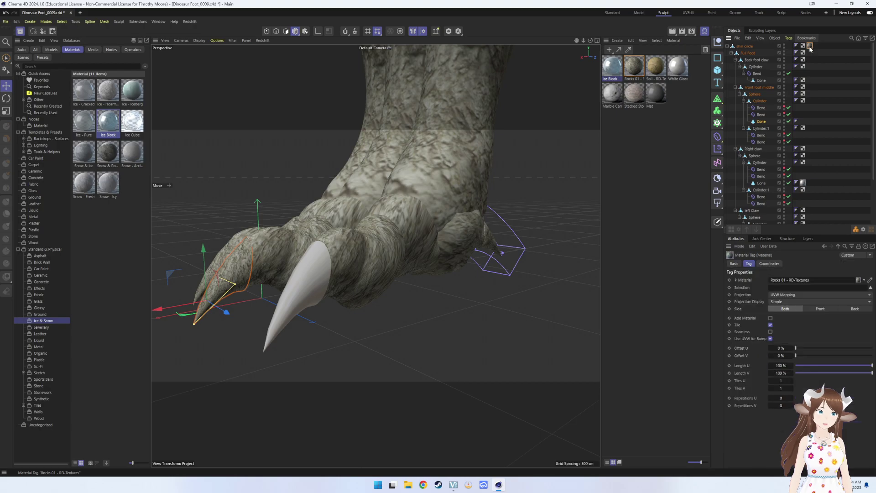
key("Delete")
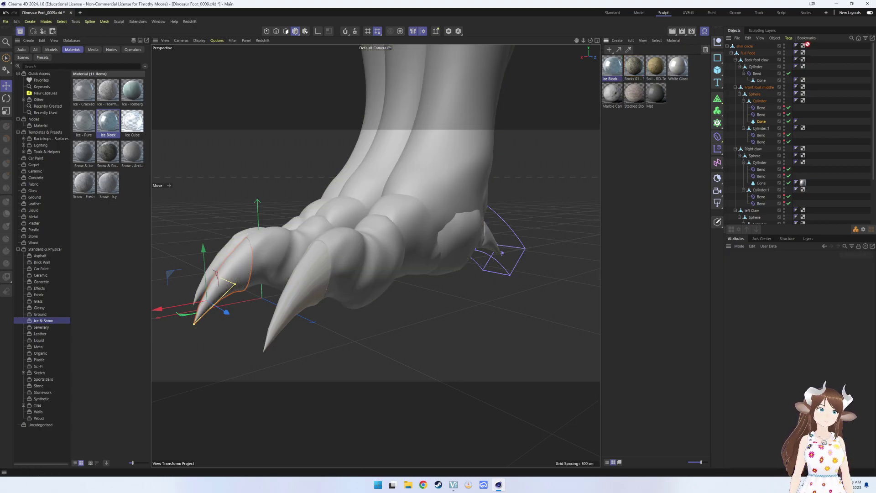
left_click_drag(807, 45, 749, 46)
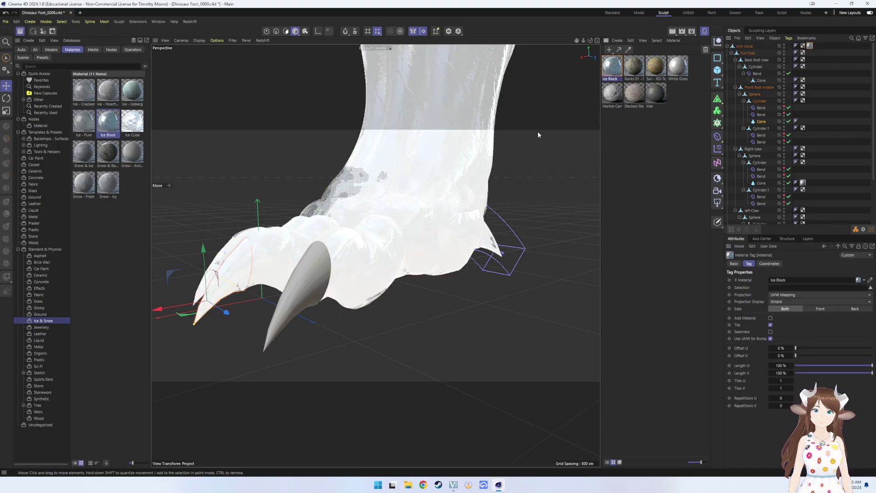
left_click(683, 31)
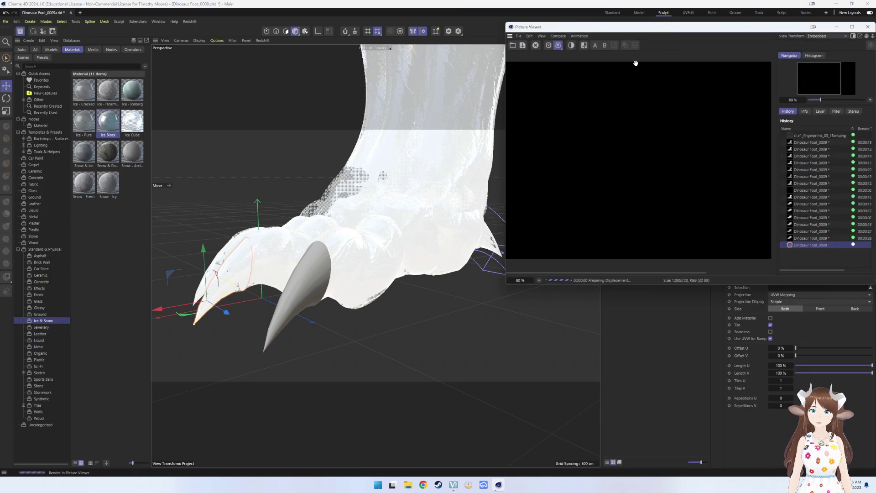
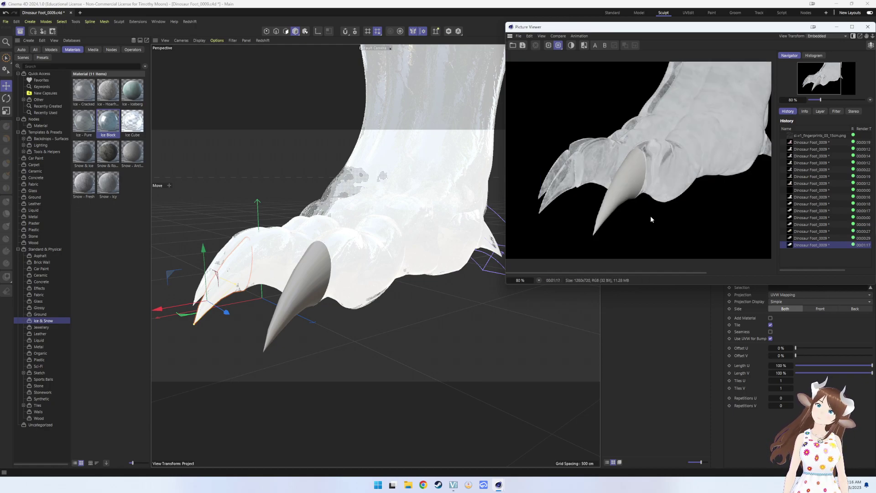
- Inspect the claws in the test render, select the claw cone, and move the render window down-left
mouse_move(630, 190)
left_mouse_down()
mouse_move(691, 201)
mouse_move(635, 190)
left_mouse_up()
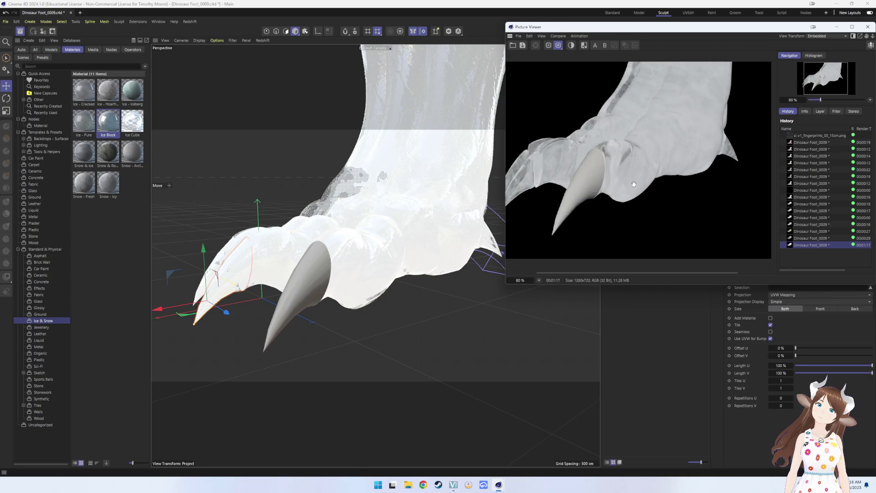
scroll(635, 187, "down", 1)
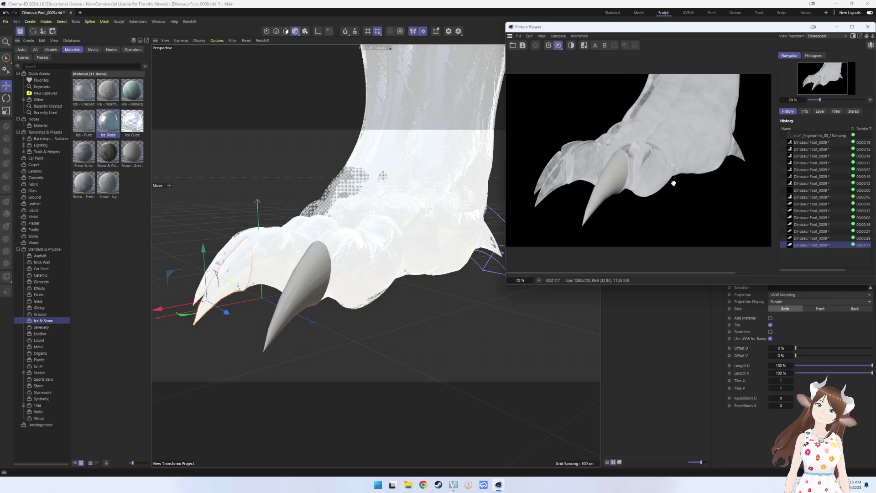
left_click(343, 272)
left_click(294, 280)
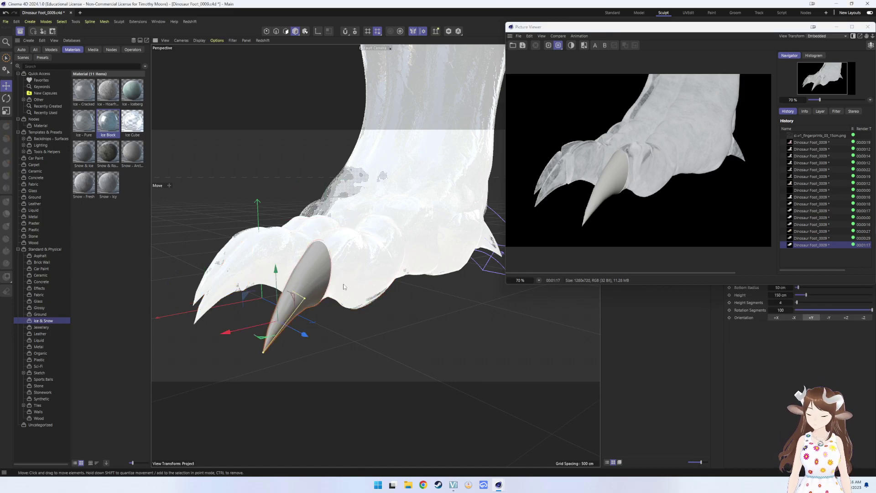
left_click_drag(431, 311, 455, 308, "alt")
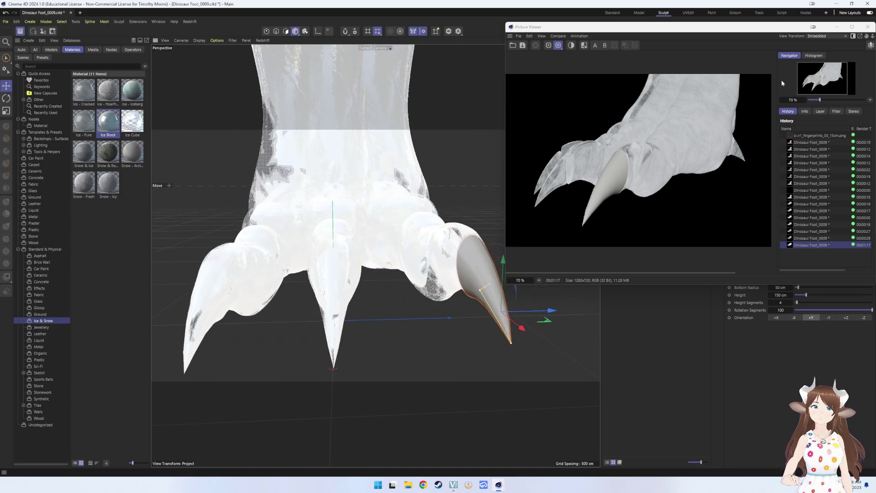
left_click_drag(646, 29, 601, 204)
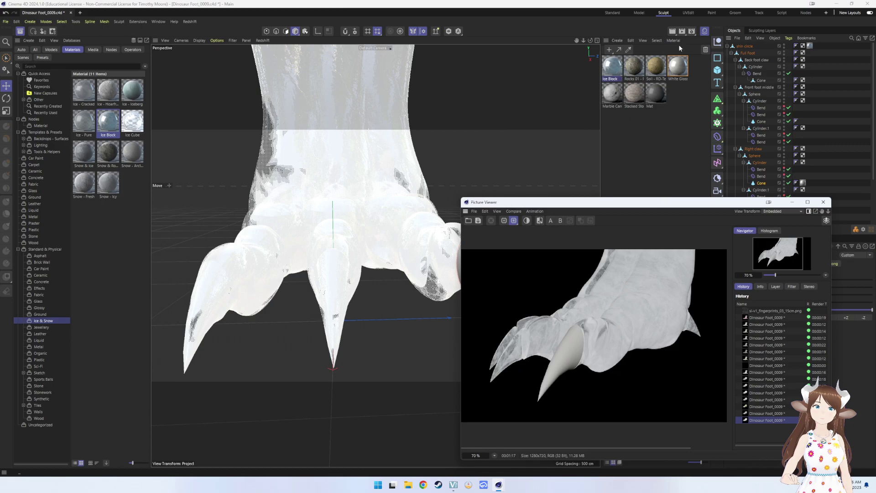
- Render a fresh test image of the white foot, orbiting the viewport while it renders
left_click(683, 31)
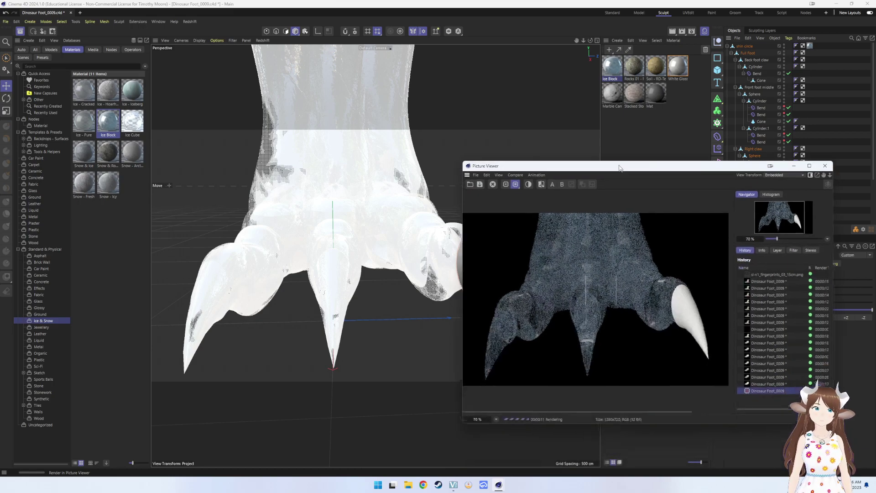
left_click_drag(617, 206, 600, 137)
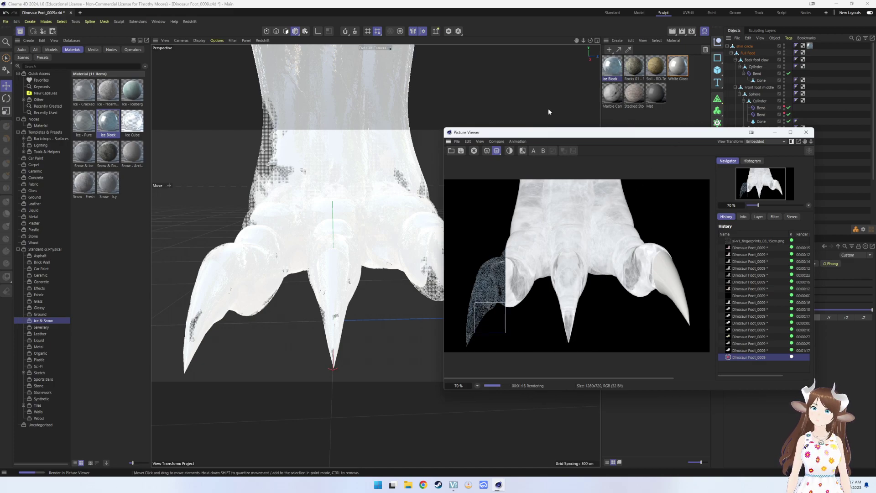
scroll(534, 91, "down", 5)
scroll(529, 98, "down", 2)
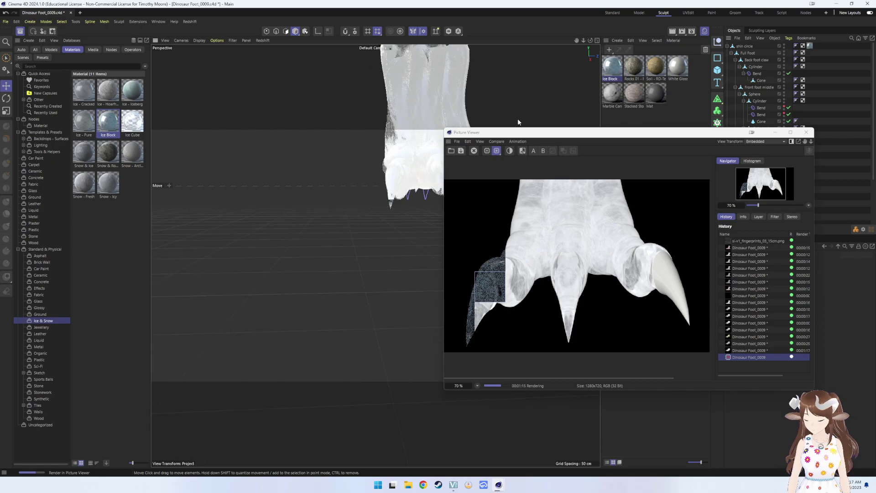
mouse_move(518, 119)
left_mouse_down("alt")
mouse_move(331, 341)
mouse_move(400, 264)
mouse_move(526, 281)
mouse_move(413, 293)
mouse_move(438, 278)
left_mouse_up("alt")
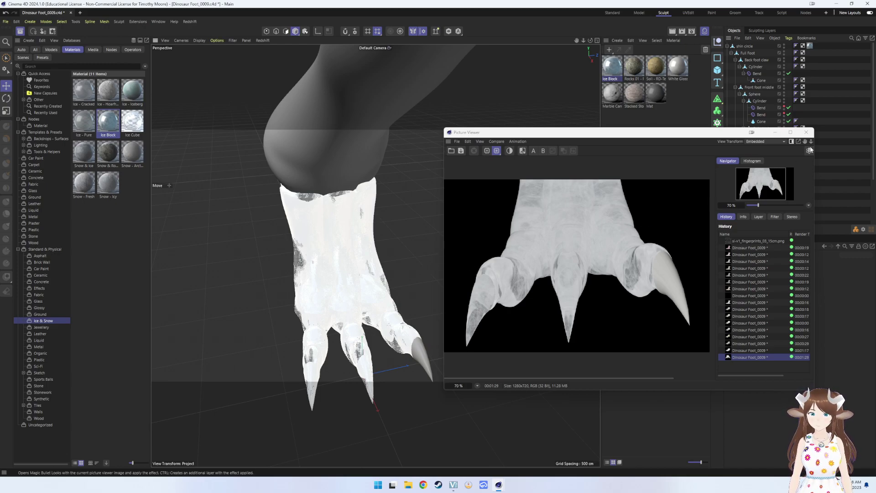
- Close the Picture Viewer and rotate the right claw's cylinder to a new tilt
left_click(806, 132)
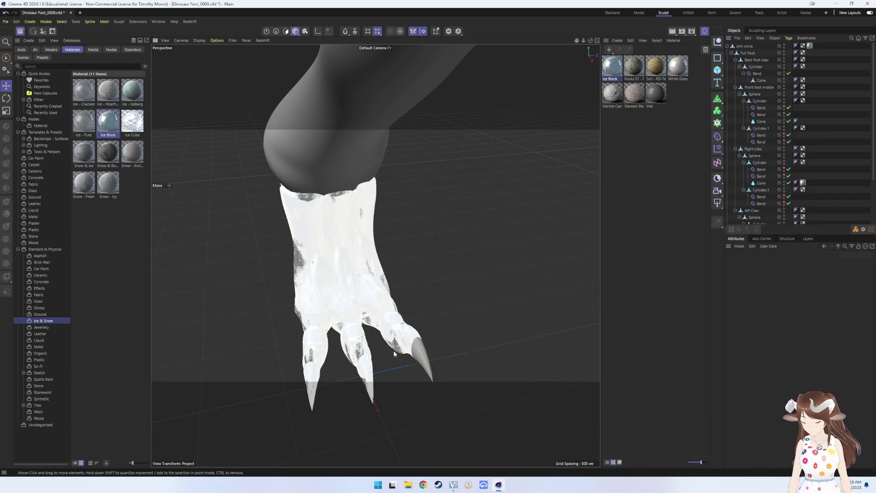
mouse_move(417, 337)
left_mouse_down("alt")
mouse_move(280, 317)
mouse_move(494, 355)
left_mouse_up("alt")
left_click(402, 341)
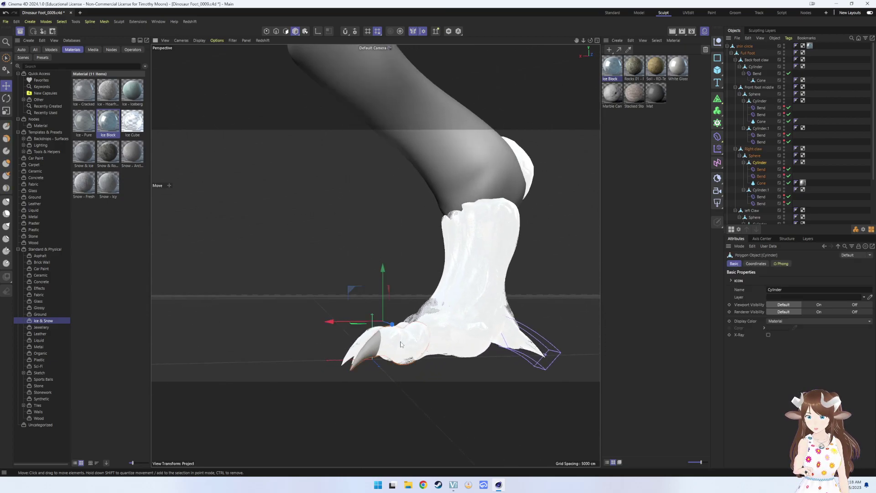
key("r")
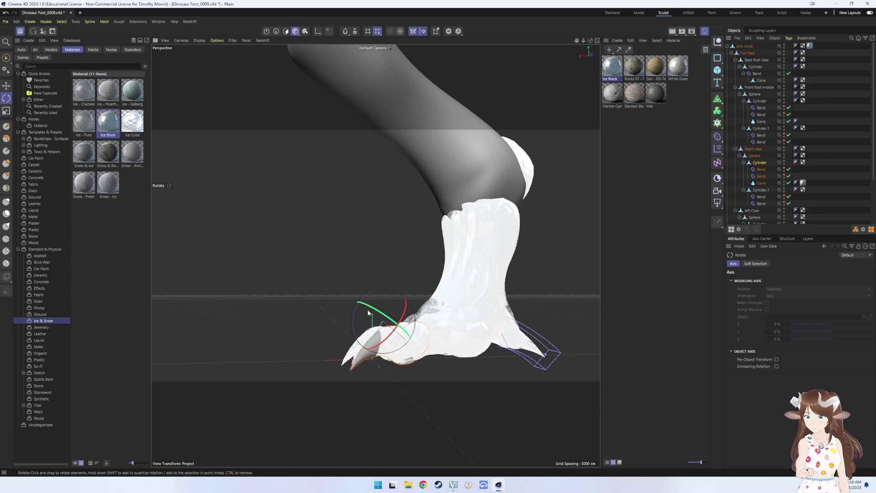
left_click(359, 309)
left_click(396, 336)
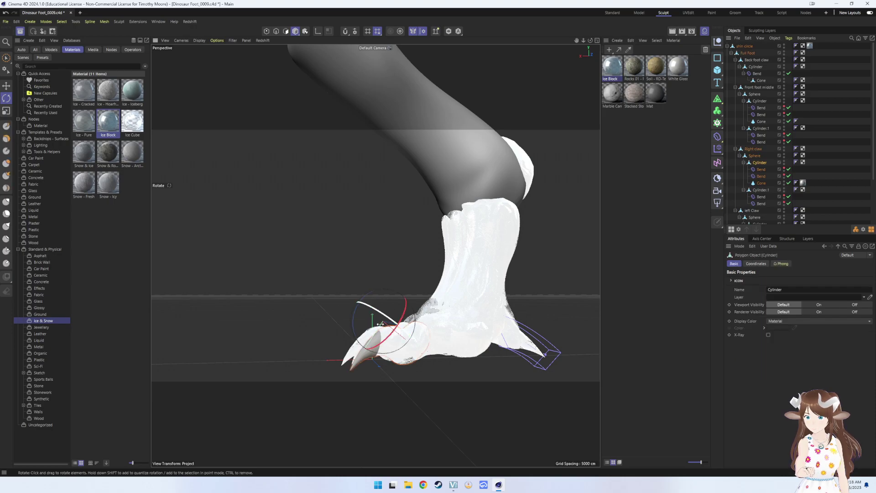
scroll(388, 310, "up", 3)
scroll(385, 297, "up", 3)
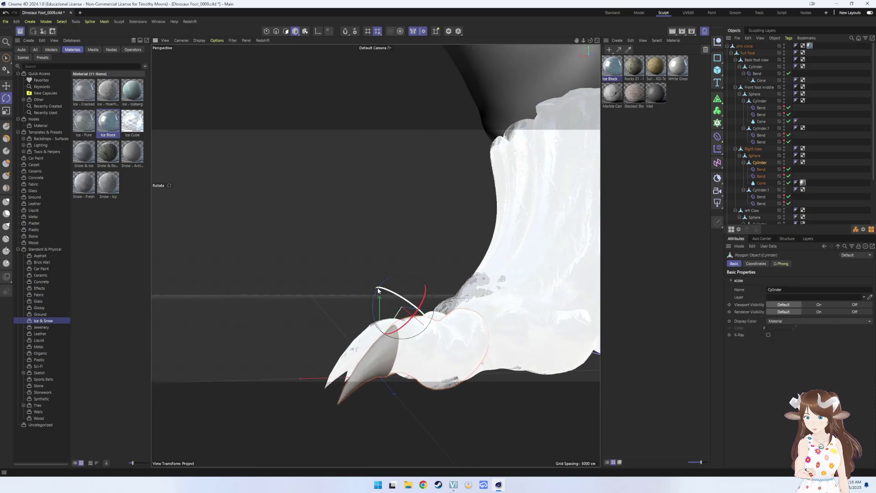
mouse_move(384, 298)
left_mouse_down()
mouse_move(366, 314)
mouse_move(372, 325)
left_mouse_up()
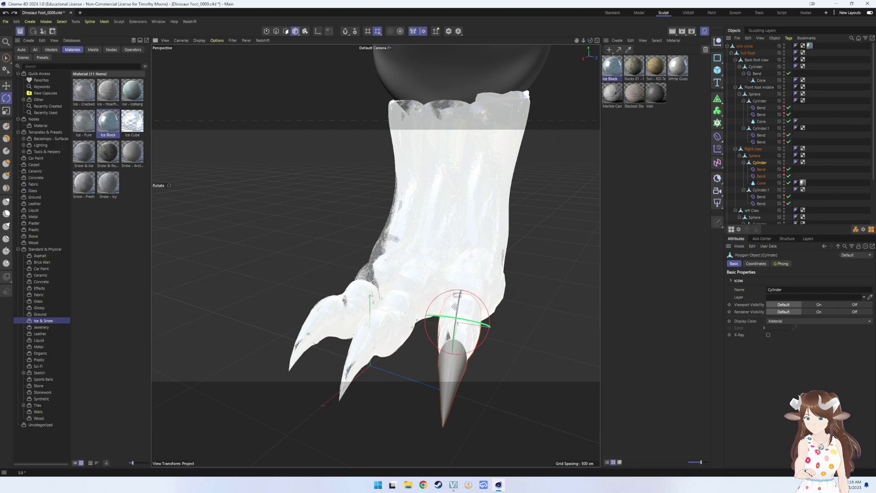
mouse_move(457, 302)
left_mouse_down("alt")
mouse_move(454, 420)
mouse_move(387, 441)
mouse_move(393, 418)
mouse_move(417, 407)
mouse_move(438, 427)
mouse_move(528, 404)
mouse_move(544, 415)
left_mouse_up("alt")
left_click(454, 420)
- Move the right claw's cylinder down about 21 cm
key("e")
left_click(422, 328)
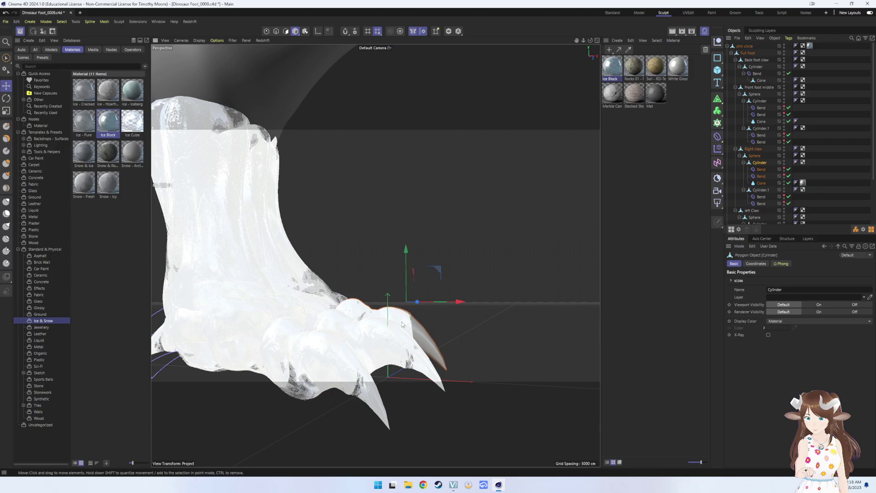
left_click_drag(405, 250, 407, 254)
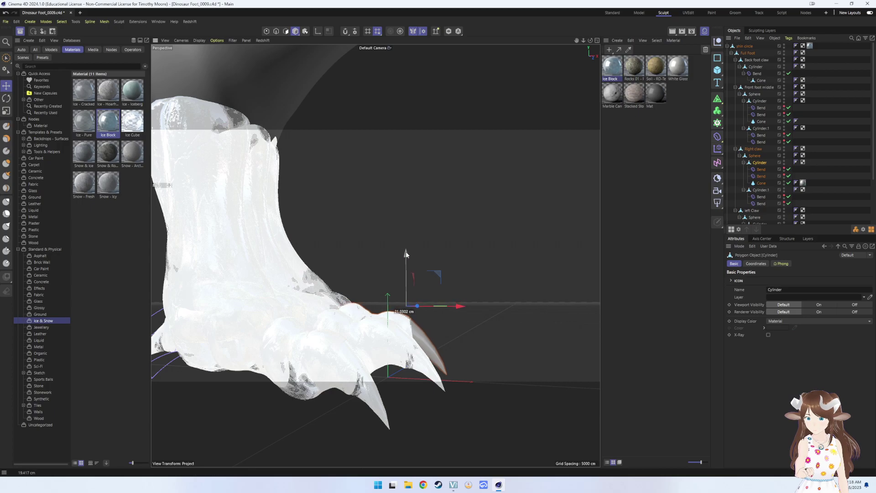
left_click(488, 283)
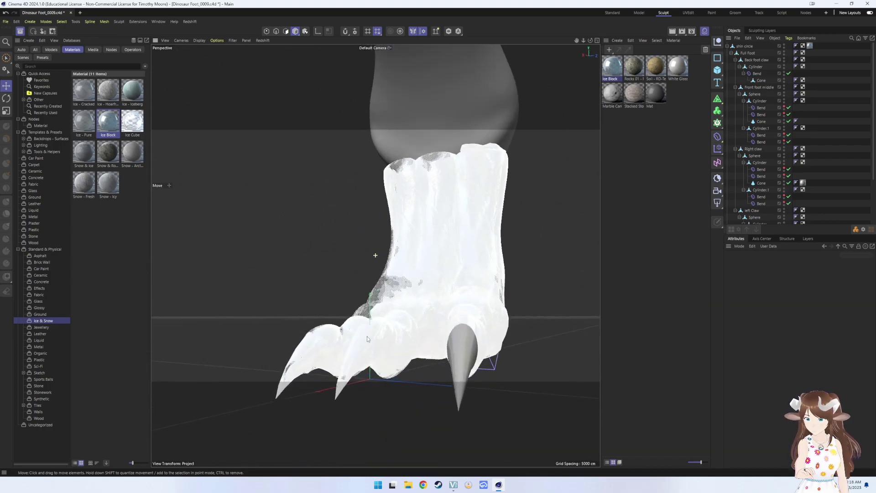
- Move the right claw's sphere about 23.87 cm into place, then frame the whole foot
key("e")
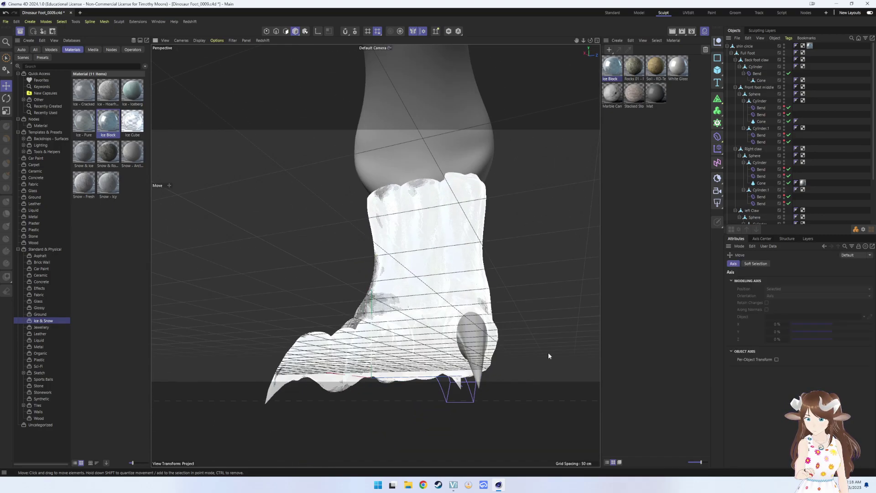
left_click(495, 331)
left_click_drag(483, 310, 455, 297)
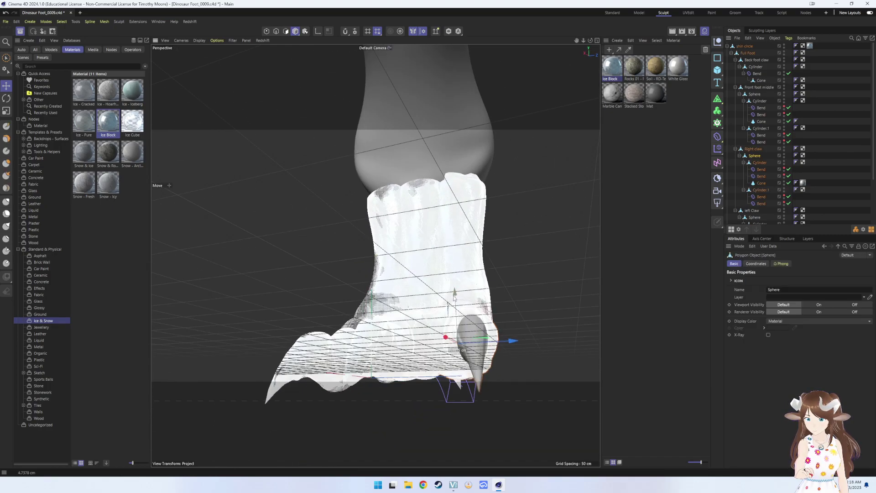
key("h")
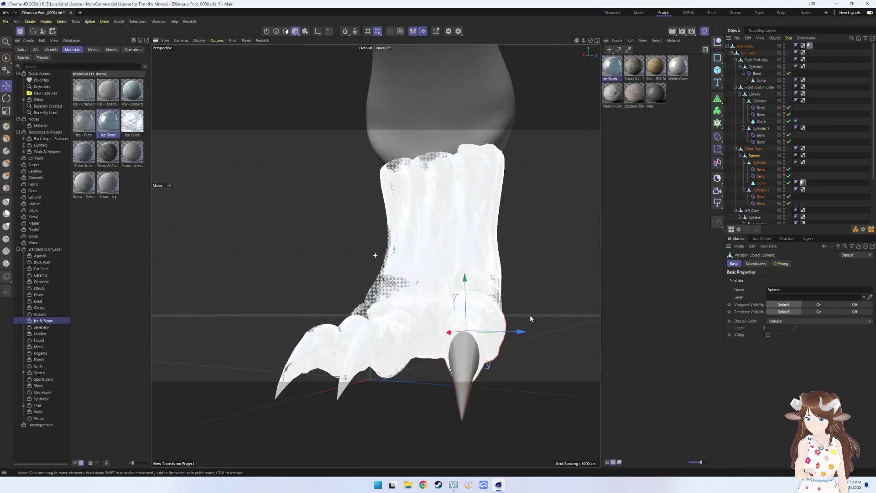
left_click_drag(543, 317, 554, 313, "alt")
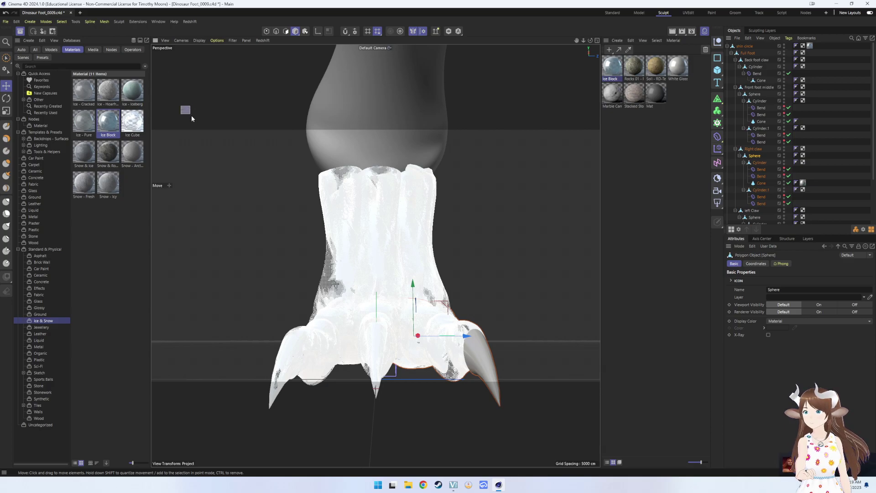
left_click(298, 132)
key("v")
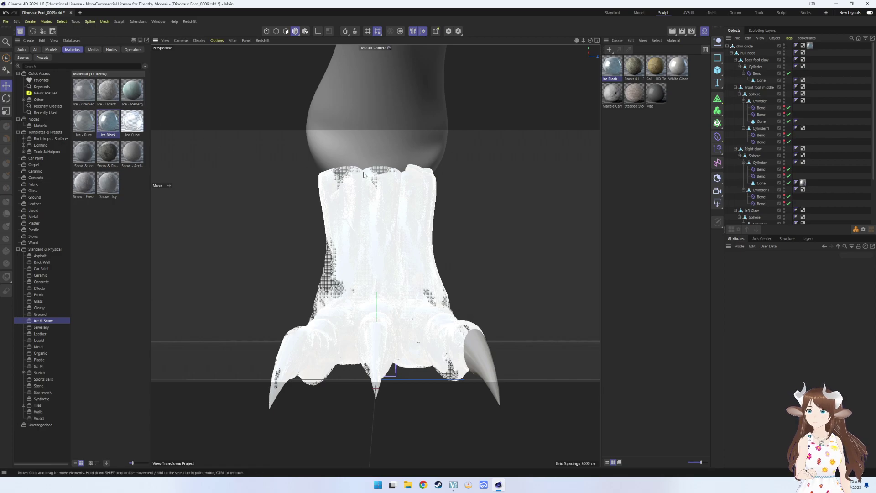
mouse_move(374, 219)
left_mouse_down("alt")
mouse_move(456, 240)
mouse_move(484, 238)
left_mouse_up("alt")
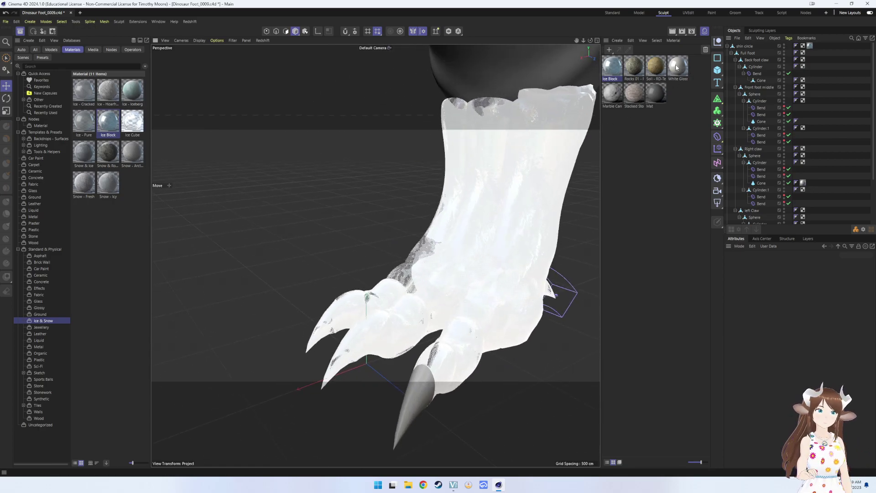
- Darken the Ice Block material's colour, undoing an accidental claw paste, and start a test render
left_click(612, 72)
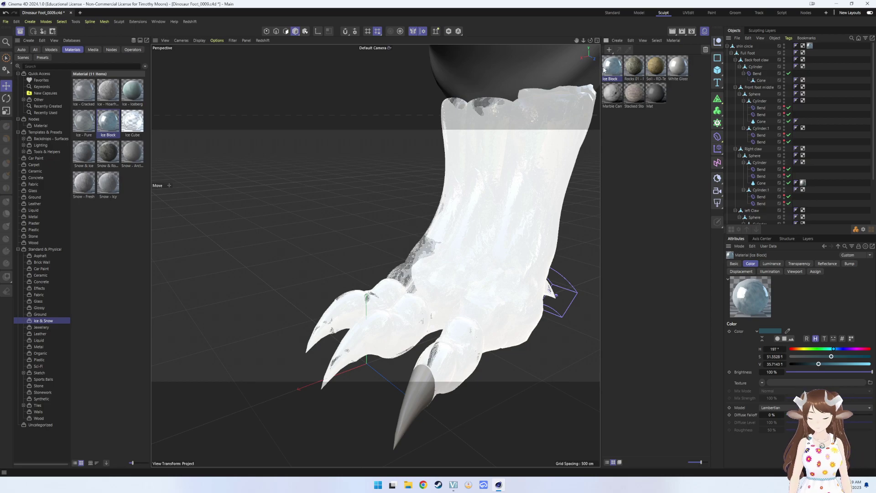
key("ctrl+v")
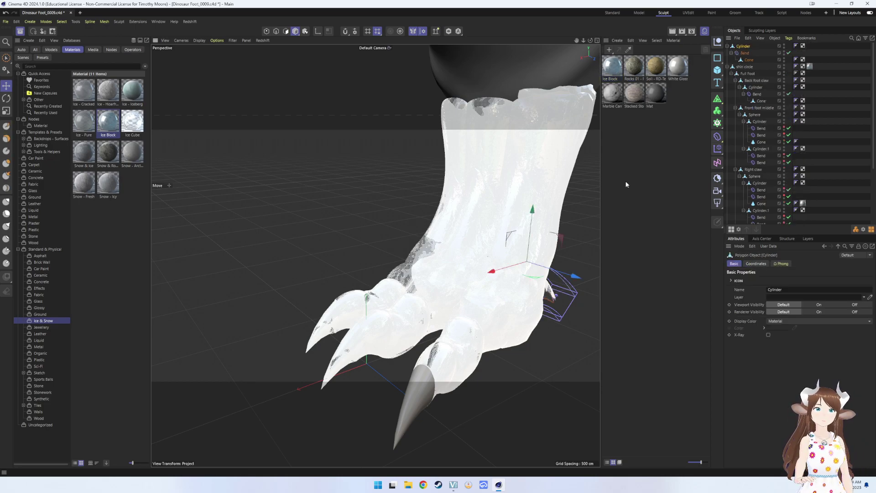
left_click(635, 160)
key("ctrl+z")
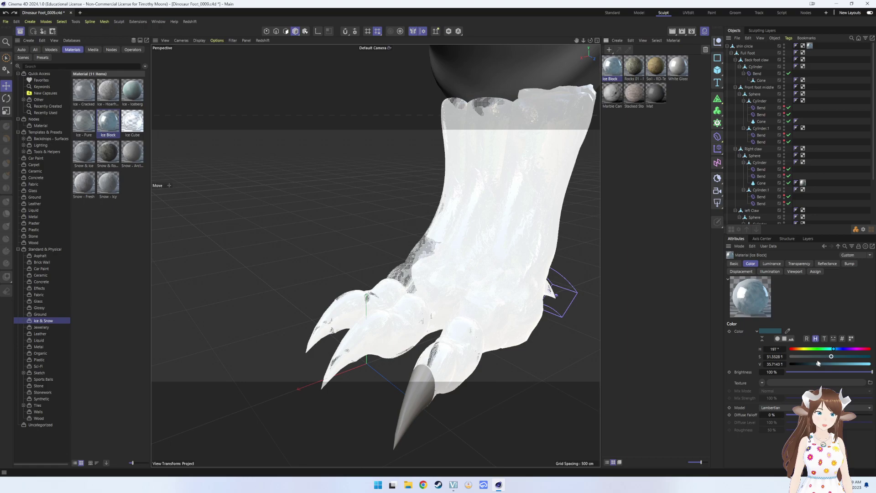
left_click_drag(817, 365, 800, 368)
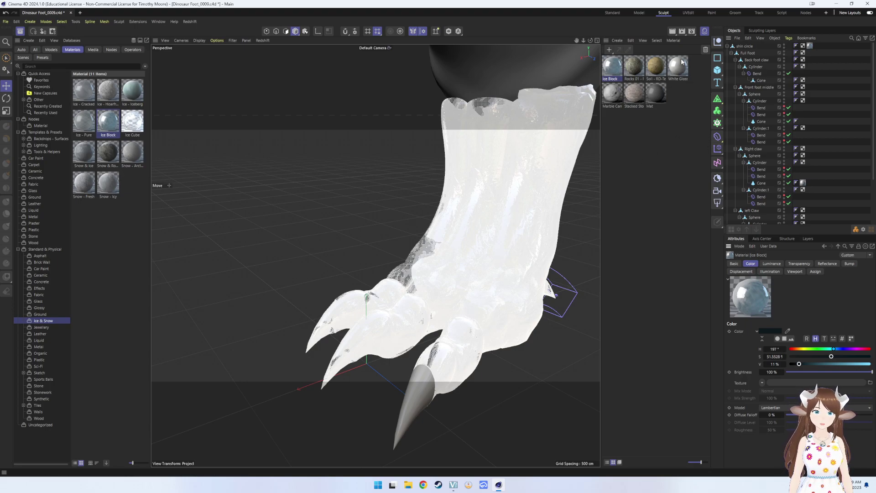
left_click(682, 34)
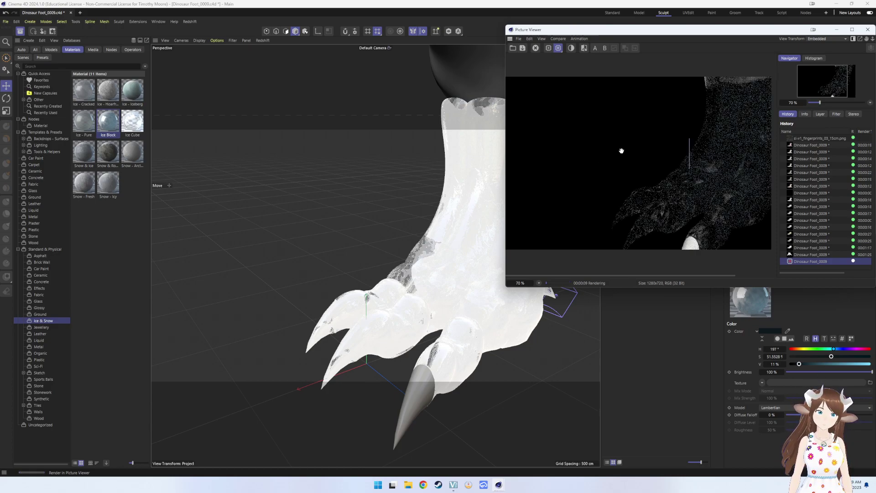
- Pan across the finished ice render and dismiss the virtual machine error reminder
left_click_drag(711, 154, 667, 147)
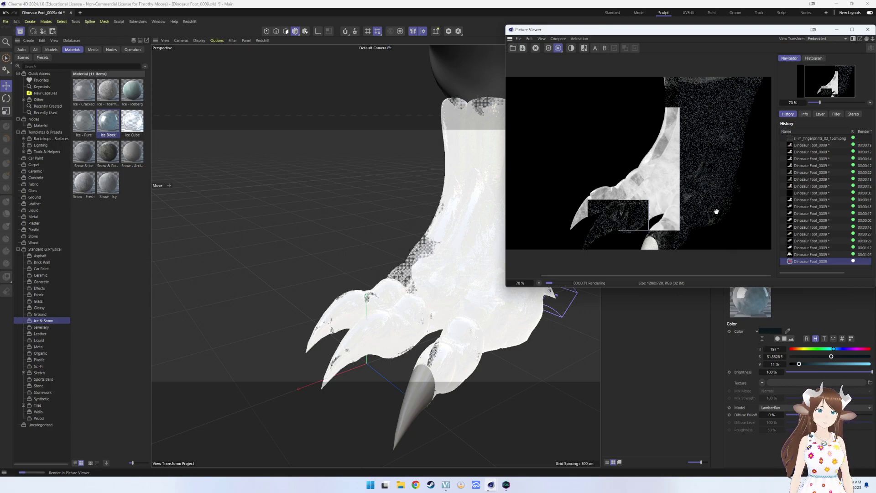
left_click(507, 487)
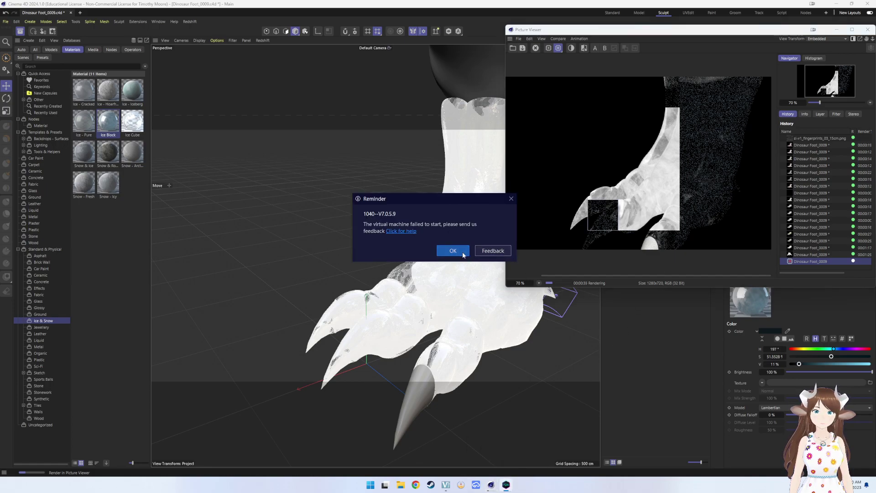
left_click(452, 251)
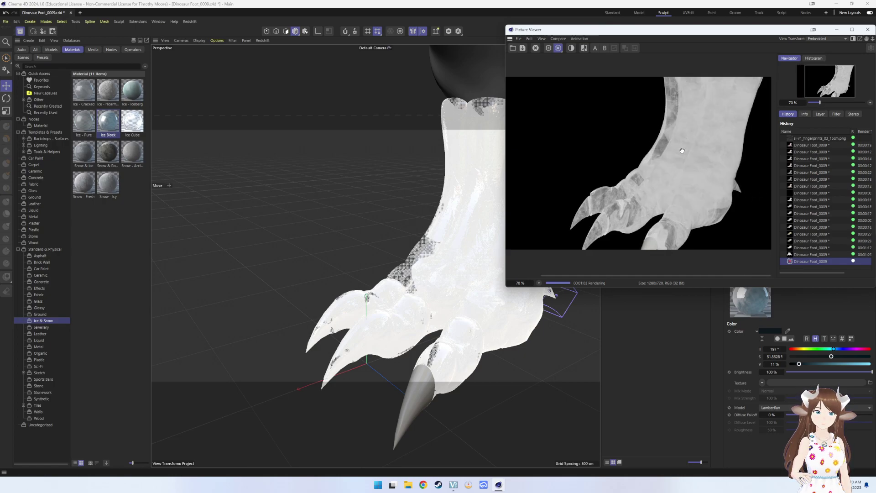
scroll(666, 194, "down", 3)
scroll(666, 194, "up", 3)
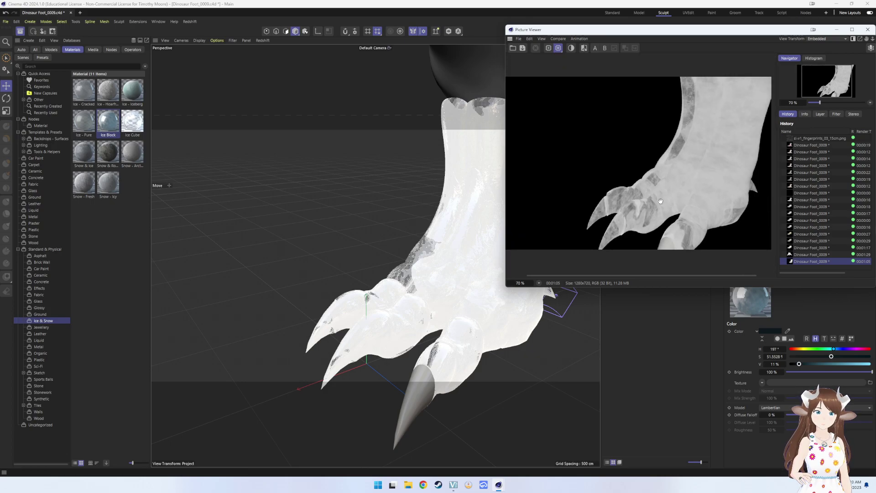
- Close the Picture Viewer and orbit in closer around the foot
left_click(296, 253)
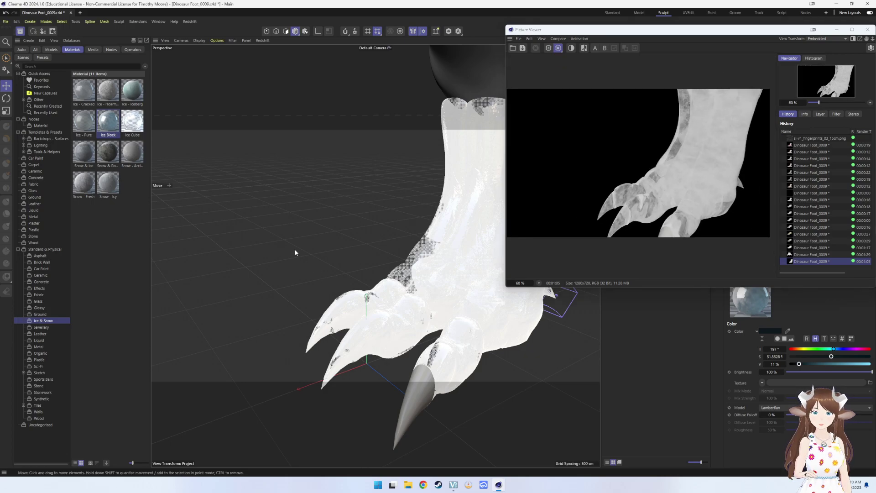
left_click(867, 29)
mouse_move(410, 341)
left_mouse_down("alt")
mouse_move(550, 311)
mouse_move(562, 325)
mouse_move(514, 346)
mouse_move(456, 319)
left_mouse_up("alt")
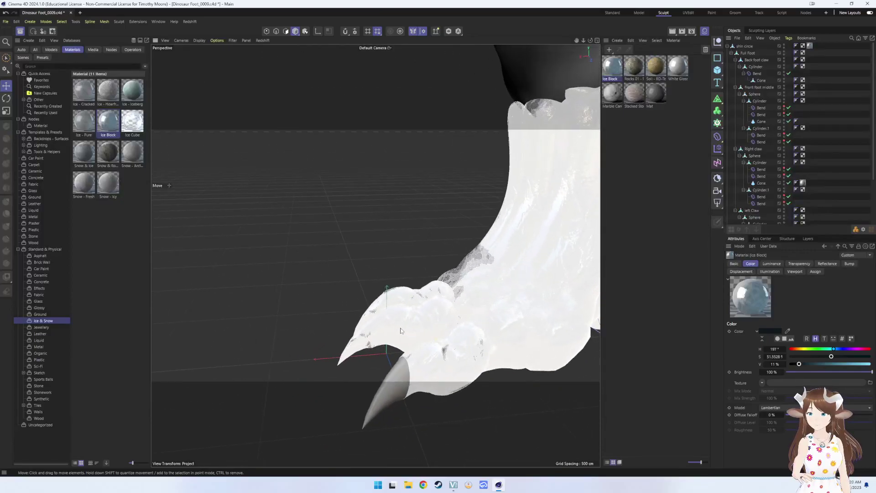
- Apply the Jewellery Diamond preset to the shin circle and test-render the foot
left_click(37, 328)
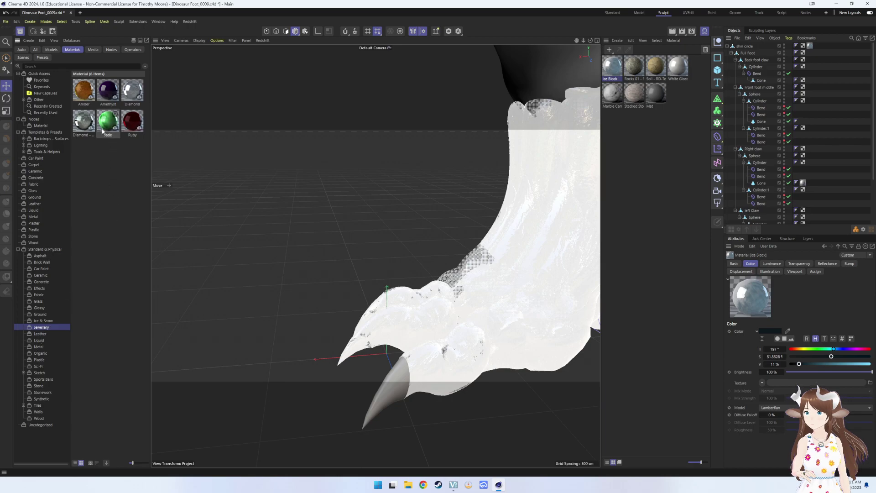
mouse_move(83, 122)
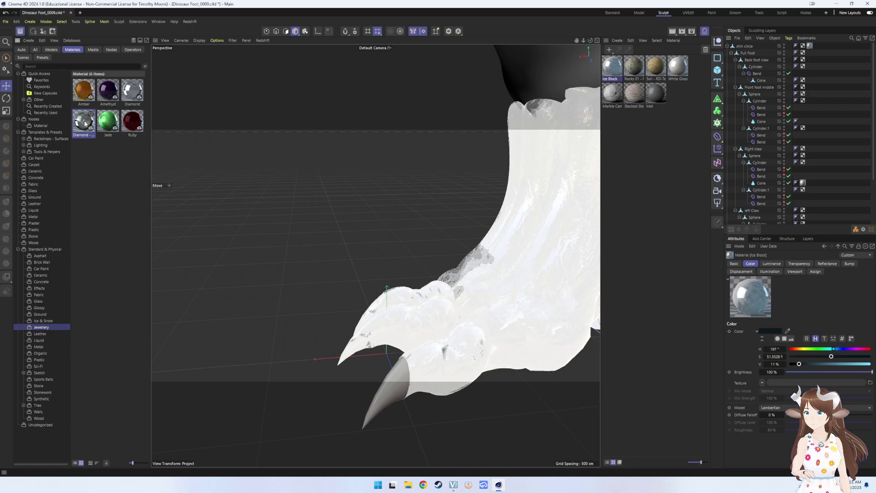
double_click(82, 124)
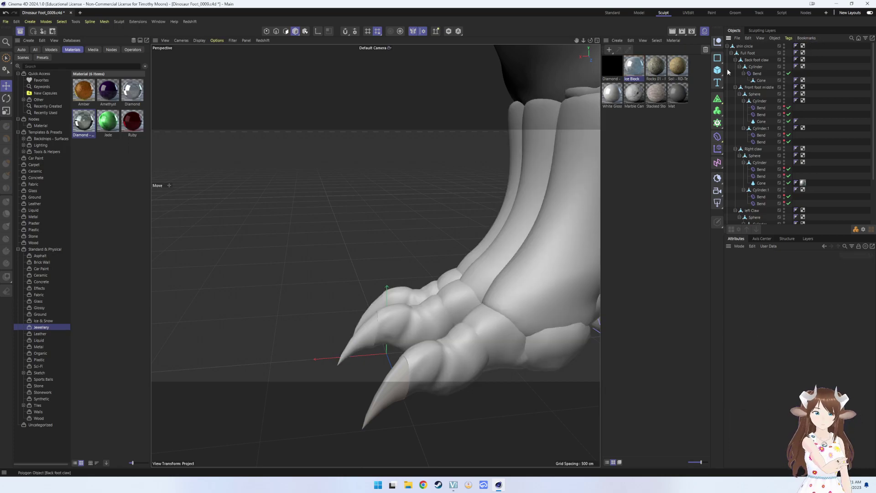
left_click_drag(833, 37, 745, 46)
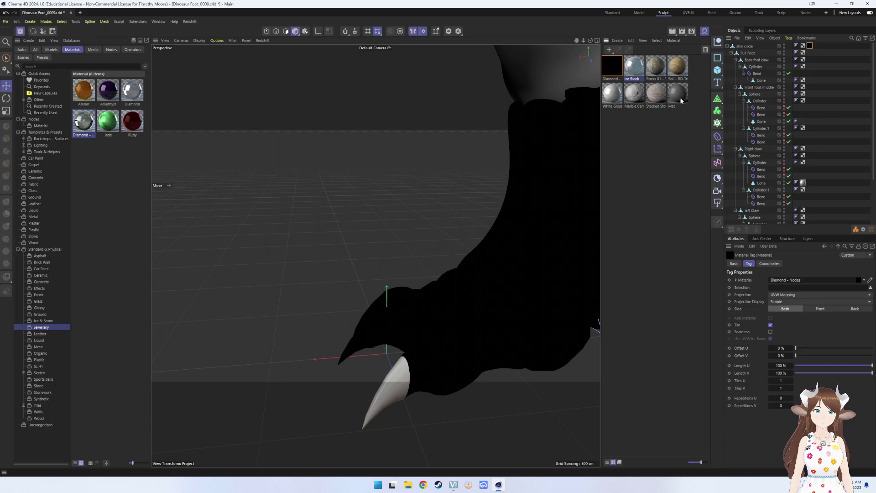
left_click(682, 31)
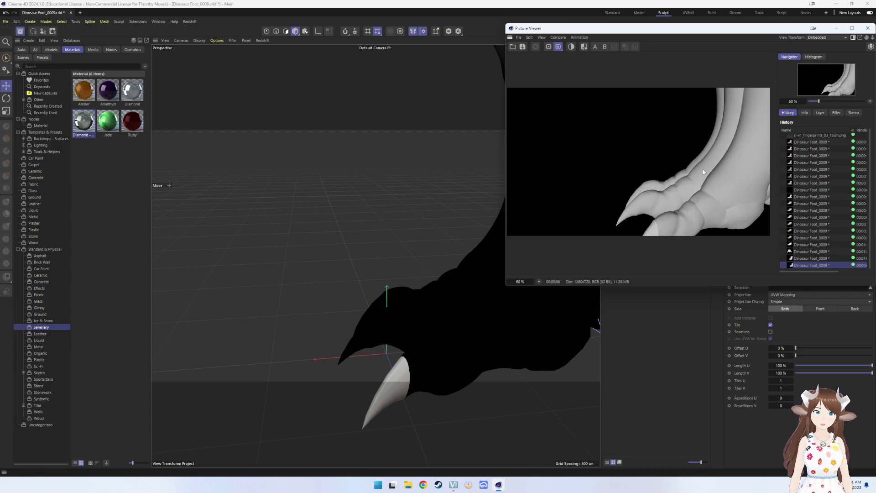
- Close the render and delete the Diamond material and its empty tag on shin circle
left_click(868, 28)
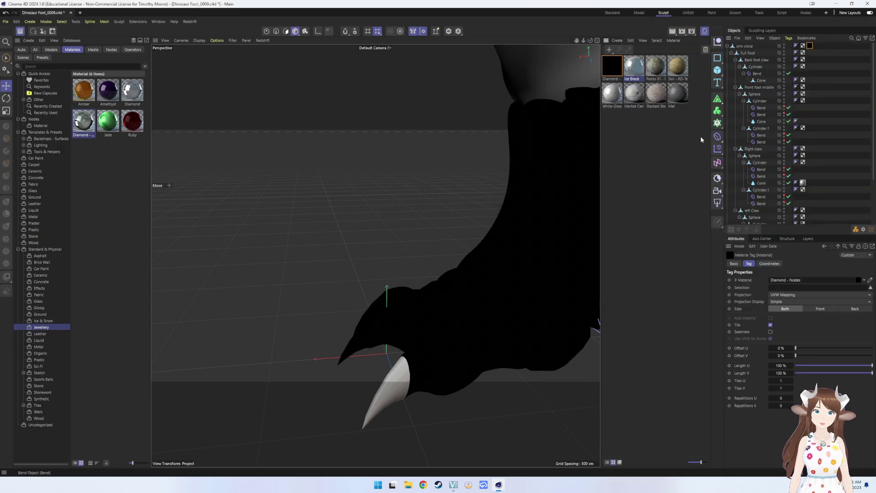
left_click(609, 71)
key("Delete")
left_click(811, 48)
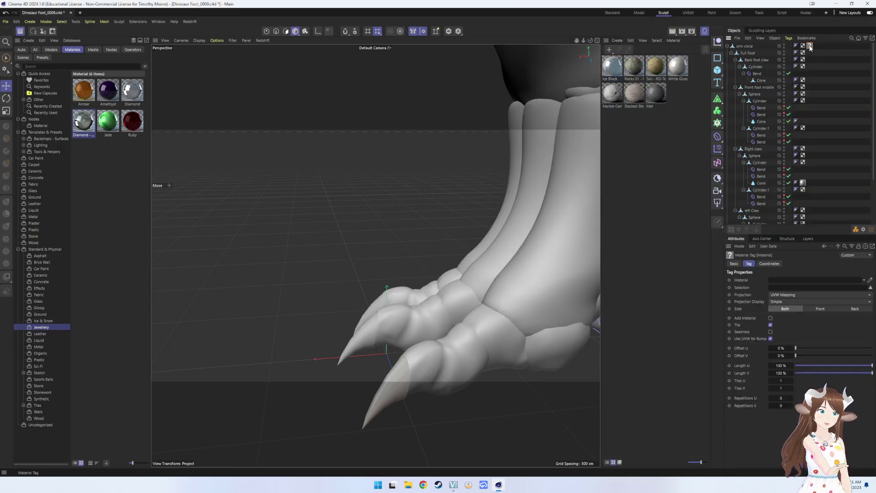
key("Delete")
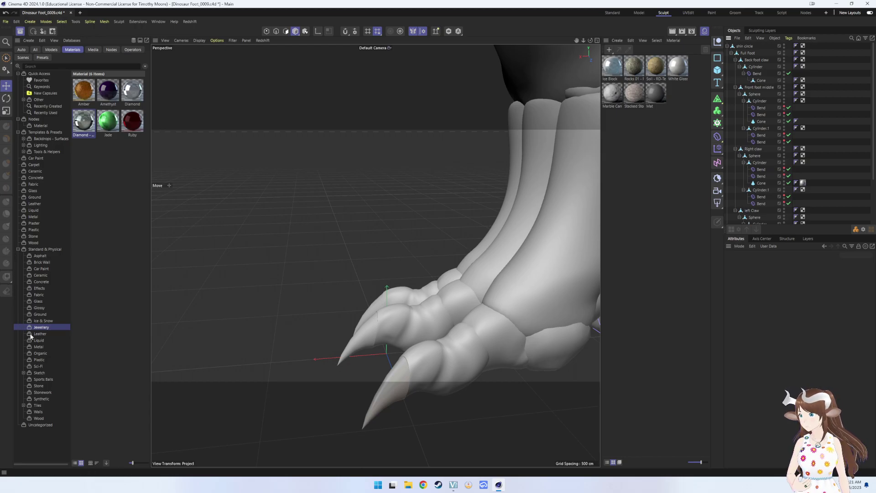
- Apply the Leather 02 preset to the foot skin and test-render it from the front
left_click(30, 335)
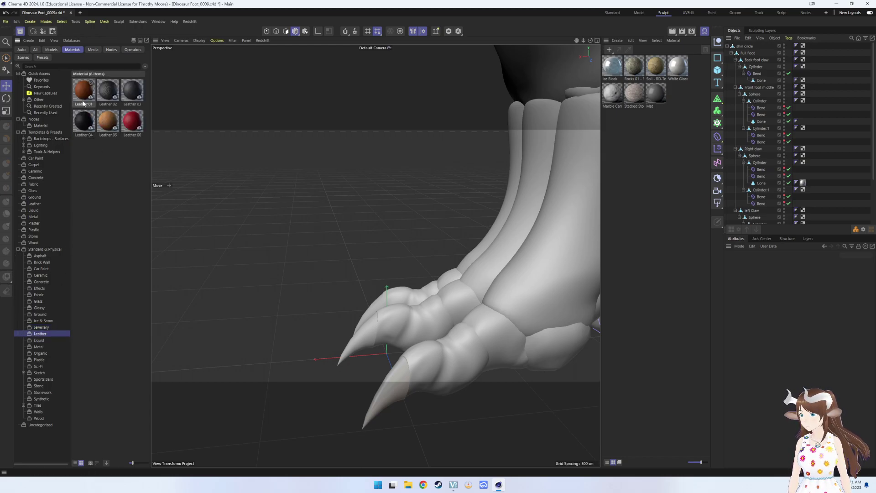
mouse_move(108, 93)
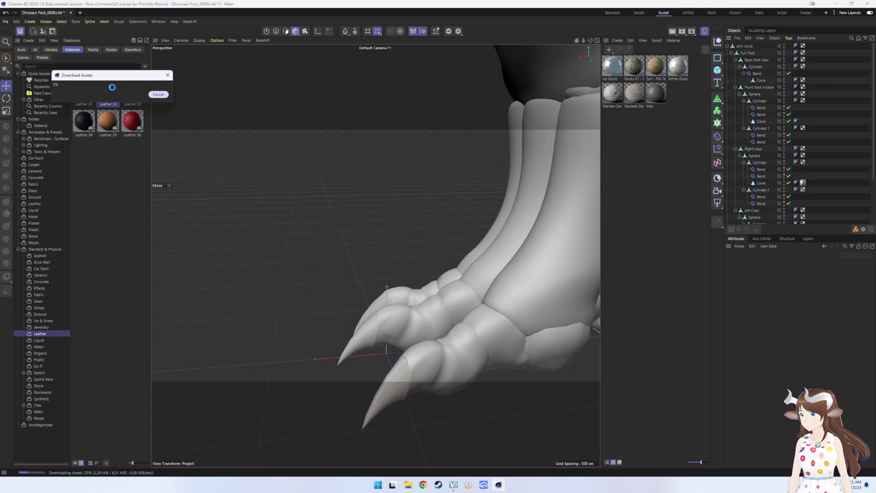
mouse_move(113, 90)
left_mouse_down()
mouse_move(614, 67)
mouse_move(753, 46)
left_mouse_up()
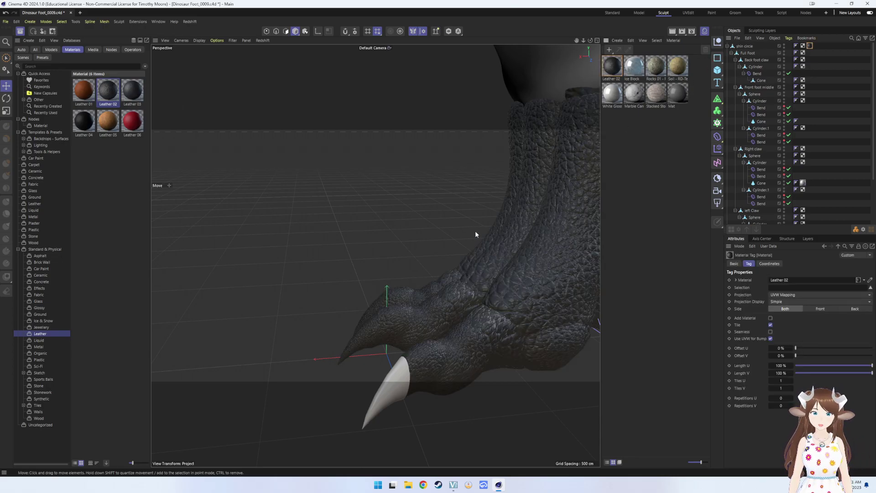
mouse_move(494, 207)
left_mouse_down("alt")
mouse_move(385, 191)
mouse_move(401, 255)
mouse_move(528, 244)
mouse_move(515, 258)
mouse_move(504, 252)
left_mouse_up("alt")
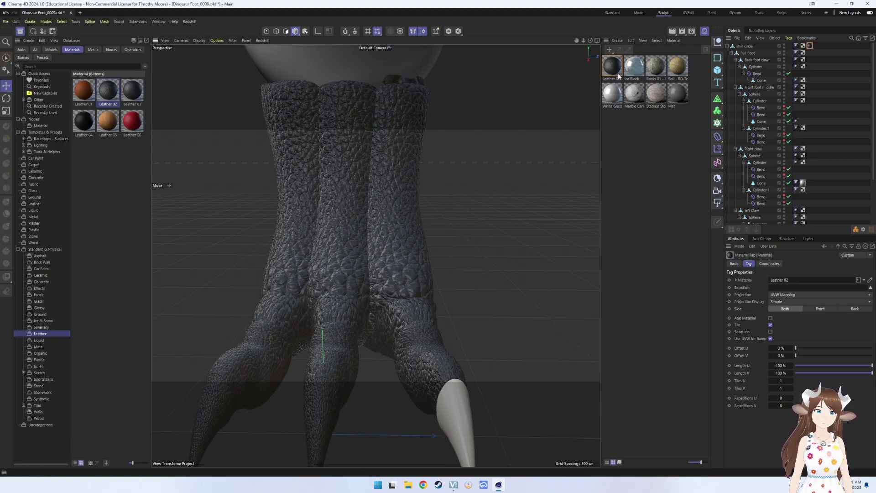
middle_click_drag(472, 249, 551, 151)
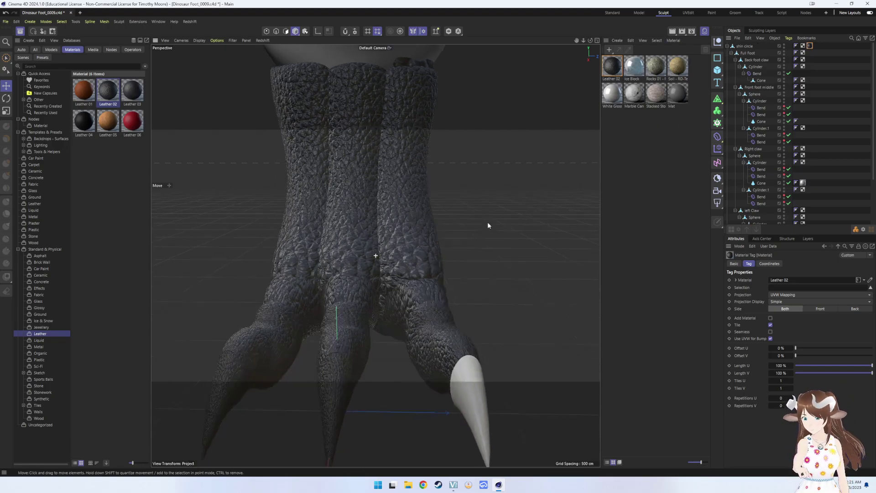
left_click(682, 31)
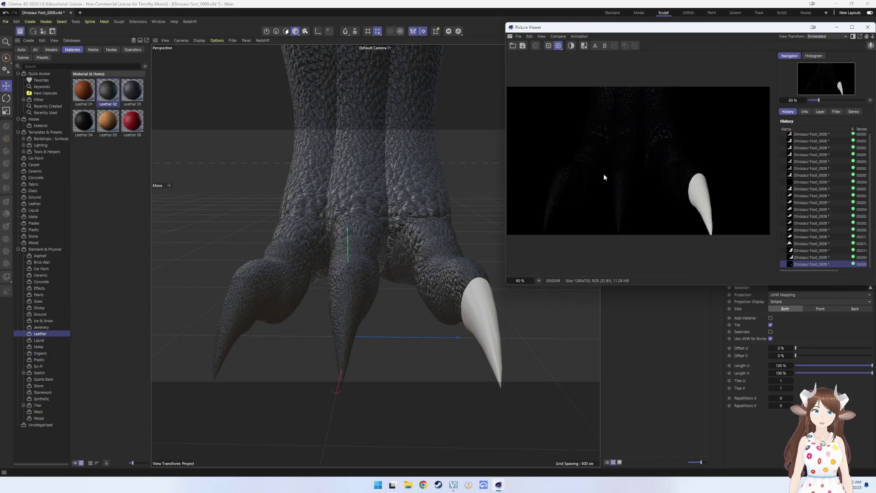
- Close the Picture Viewer showing the Leather 02 test render
left_click(868, 27)
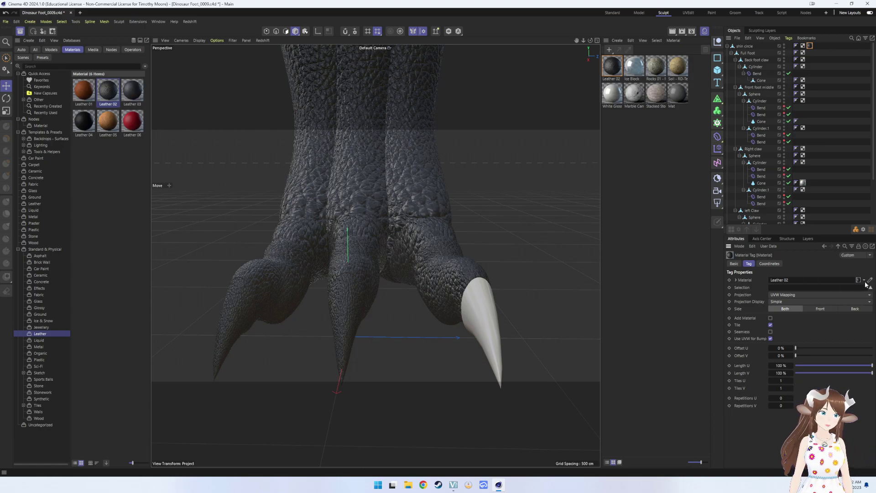
- Review the Leather 02 tag's Coordinates, Basic and Tag settings
left_click(769, 264)
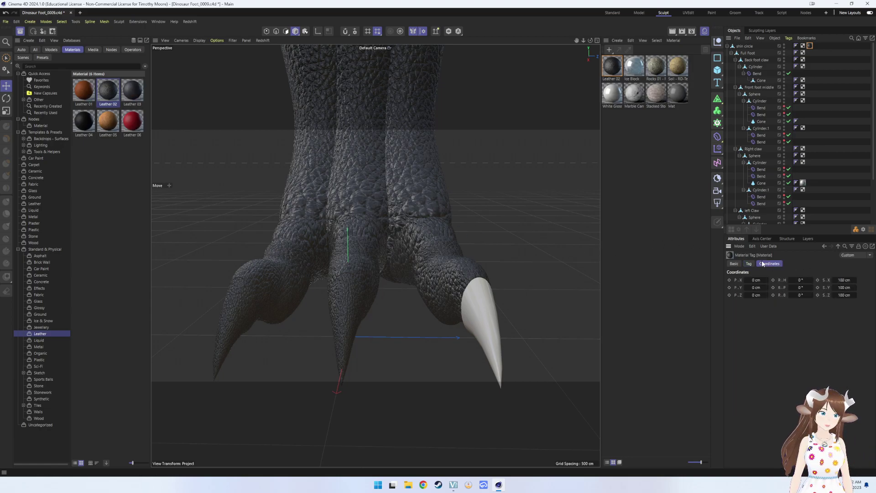
left_click(734, 264)
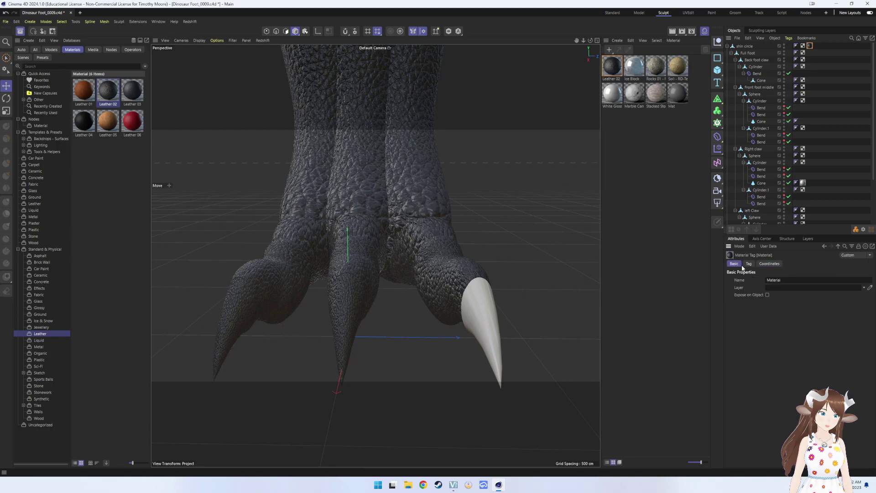
left_click(748, 264)
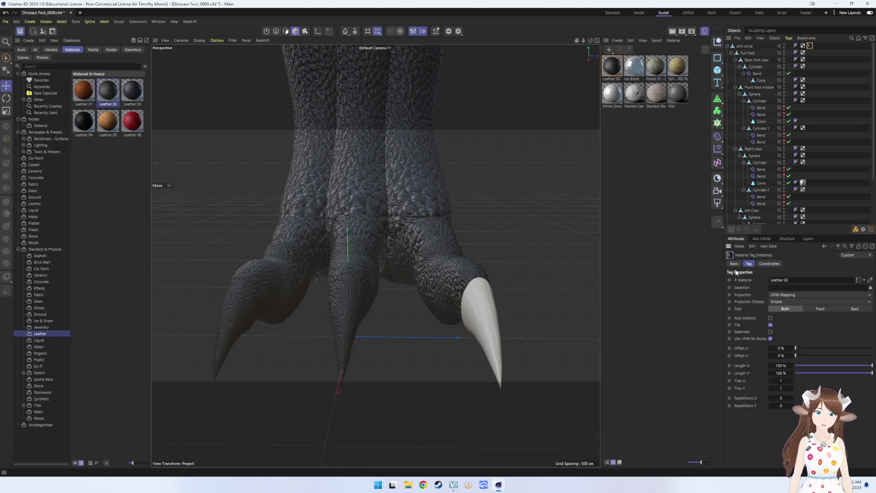
scroll(473, 261, "down", 3)
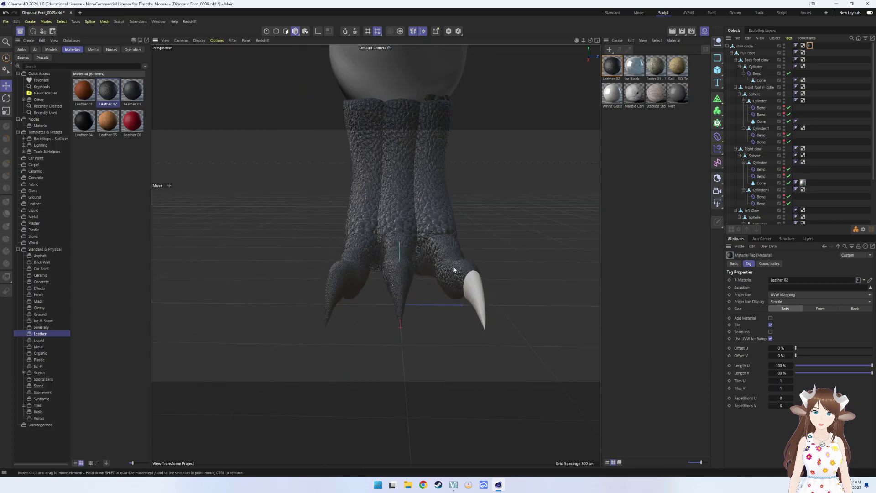
scroll(454, 269, "down", 2)
scroll(447, 258, "down", 3)
scroll(445, 257, "up", 3)
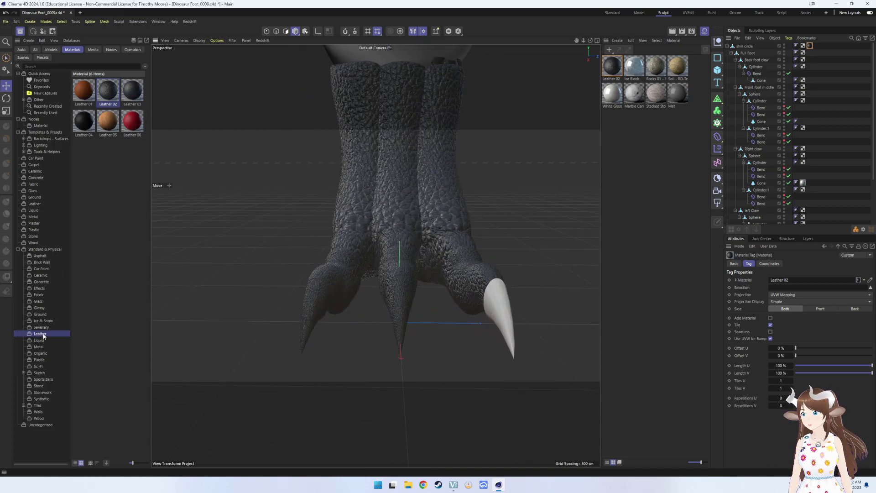
- Show the Tiles > Floor & Wall Tiles presets and select the Right claw object
left_click(41, 399)
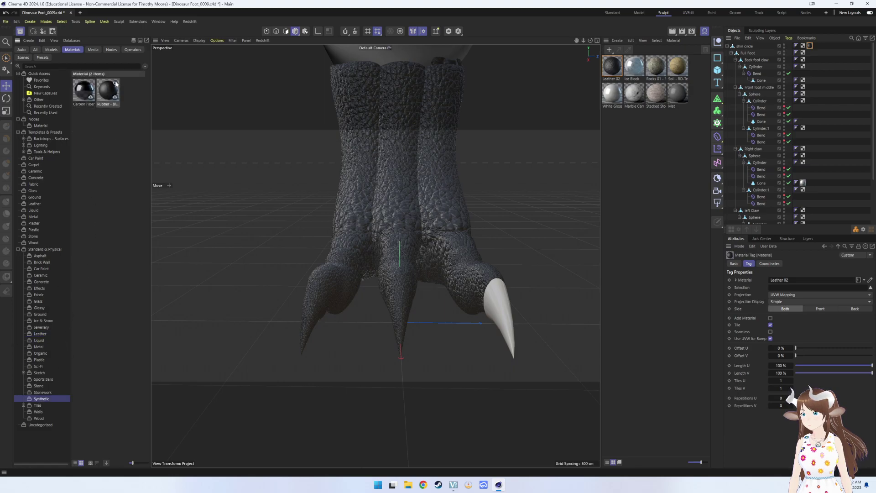
left_click(38, 406)
left_click(23, 405)
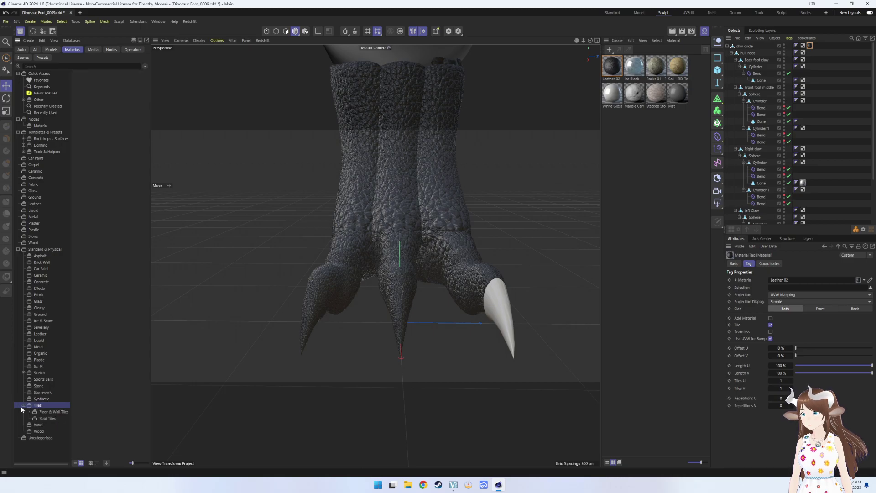
left_click(45, 412)
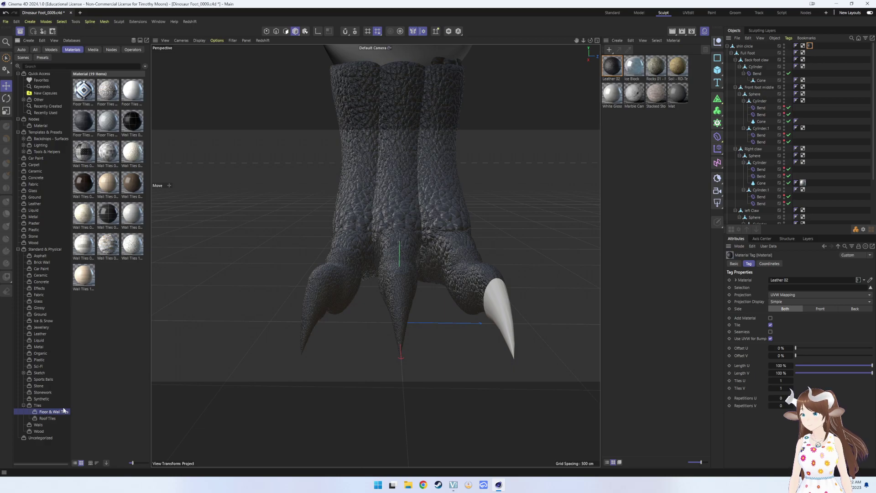
left_click(440, 164)
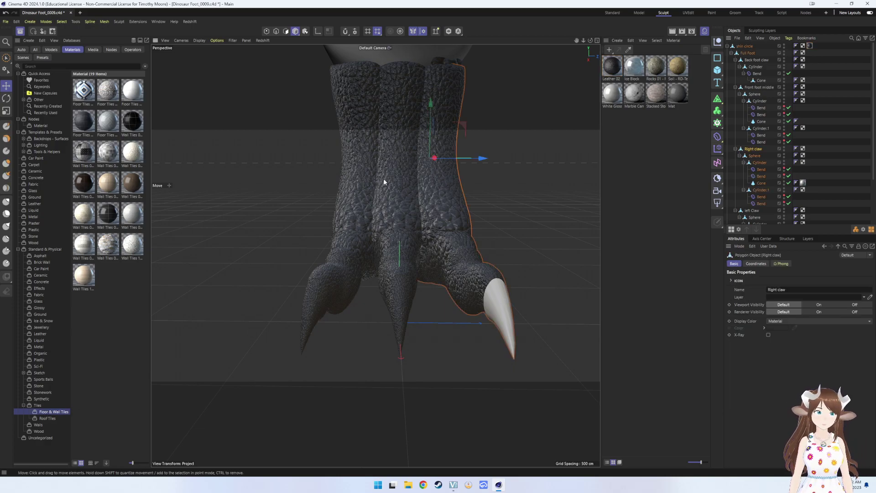
- Tint Leather 02 blue with hue near 240° and 71% saturation, then test-render the foot
left_click(617, 71)
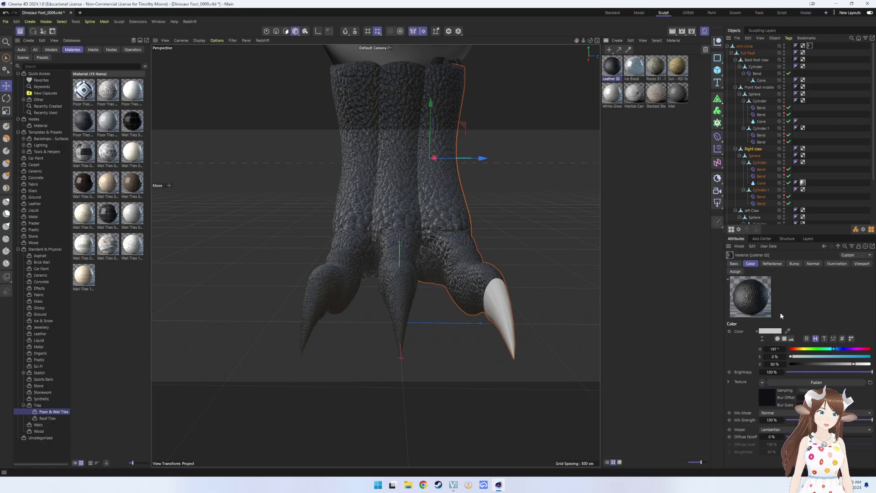
left_click_drag(834, 353, 849, 349)
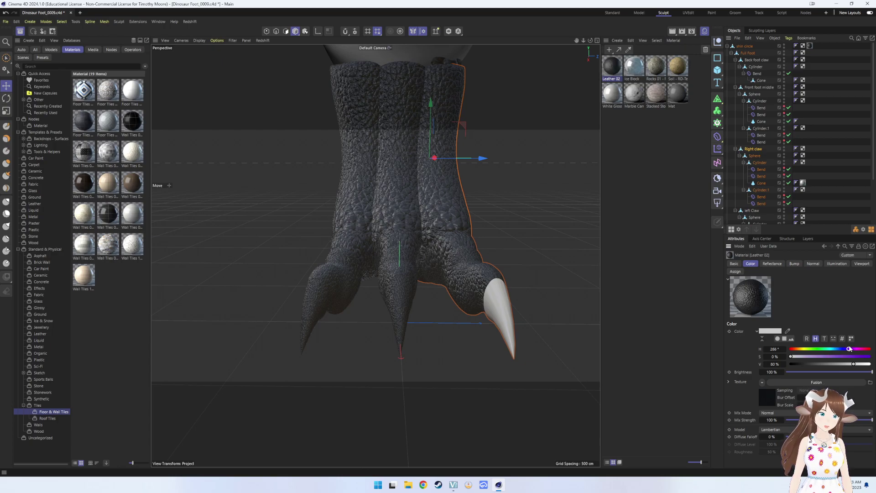
left_click_drag(790, 357, 846, 357)
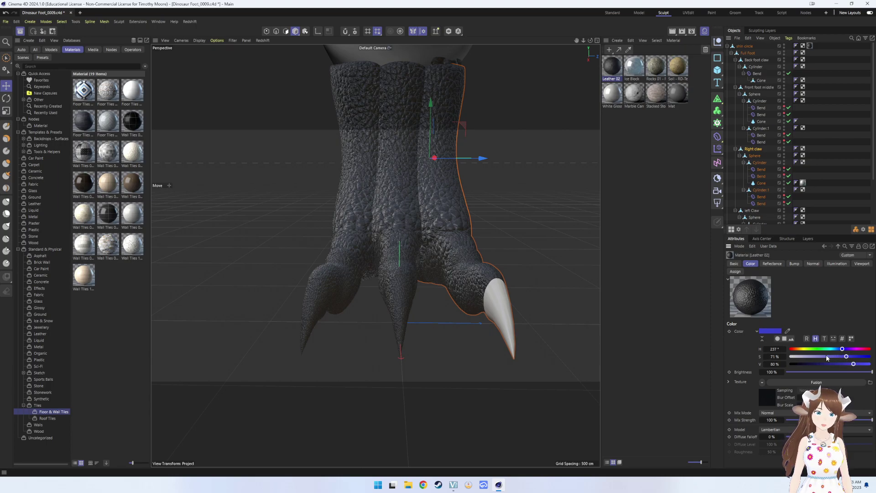
left_click(682, 31)
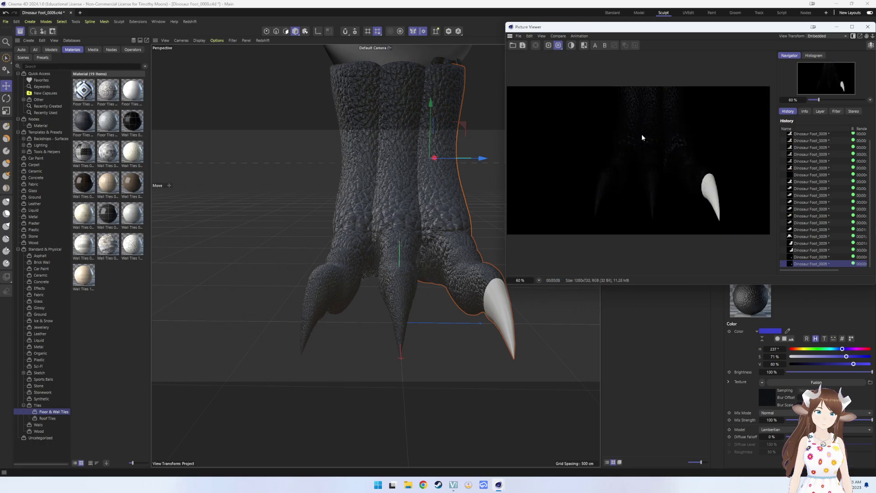
- Set the leather's Fusion shader Blend to 100%
left_click(771, 383)
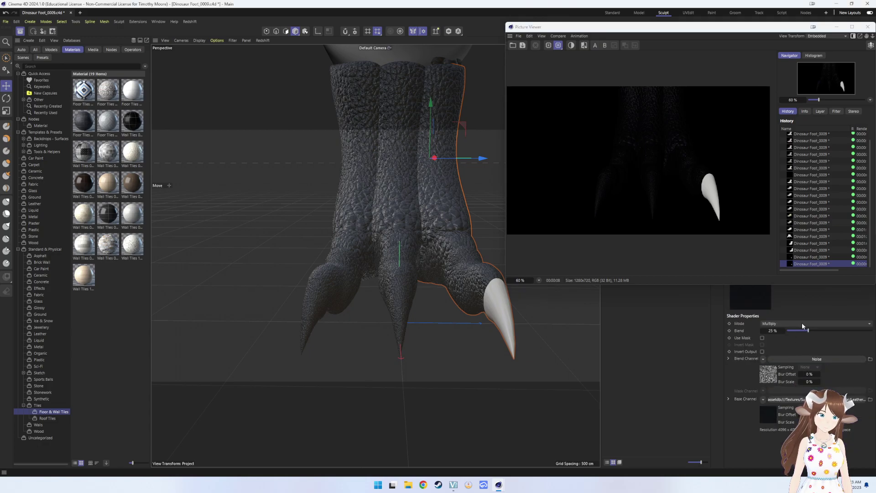
left_click_drag(801, 332, 874, 331)
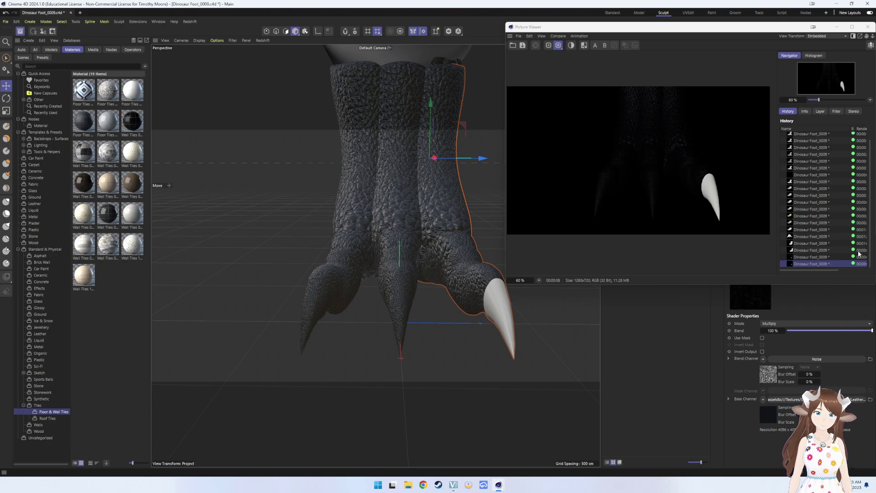
left_click(868, 26)
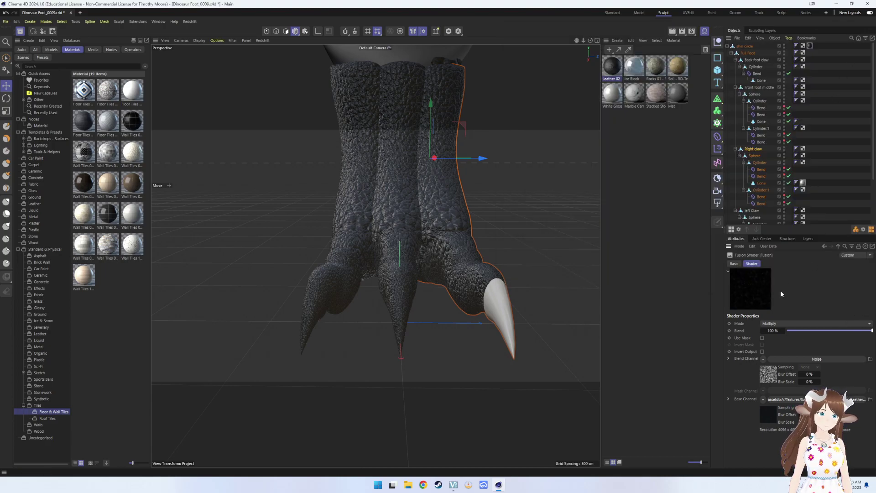
- Make the Noise shader's Color 1 pure blue (RGB 0,0,255) and re-render the foot
left_click(774, 359)
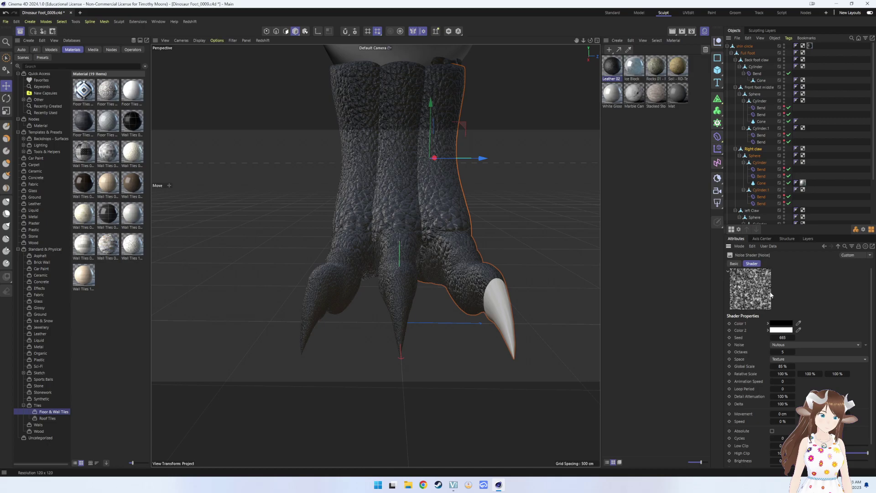
left_click(777, 325)
left_click_drag(738, 383, 761, 359)
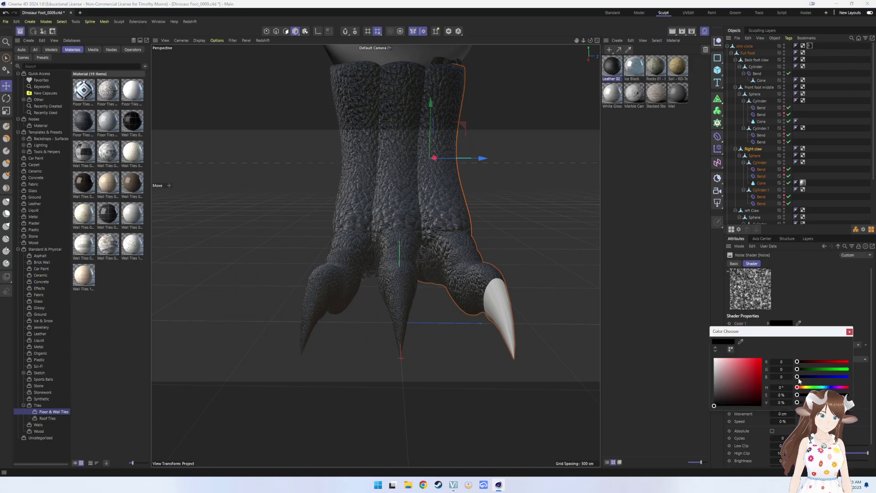
left_click_drag(797, 387, 830, 387)
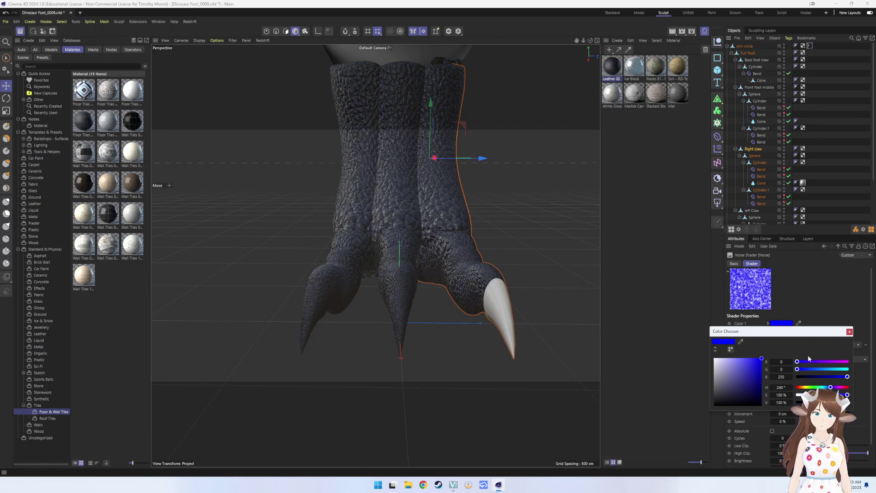
left_click(682, 31)
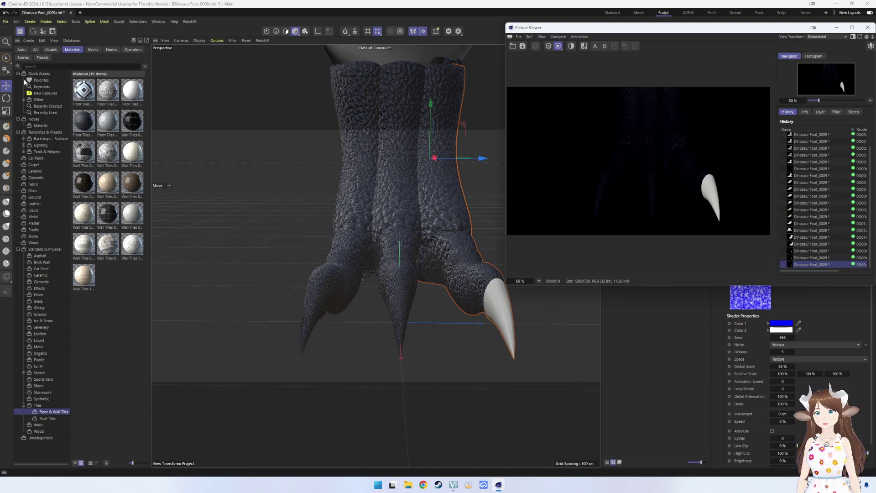
left_click(261, 138)
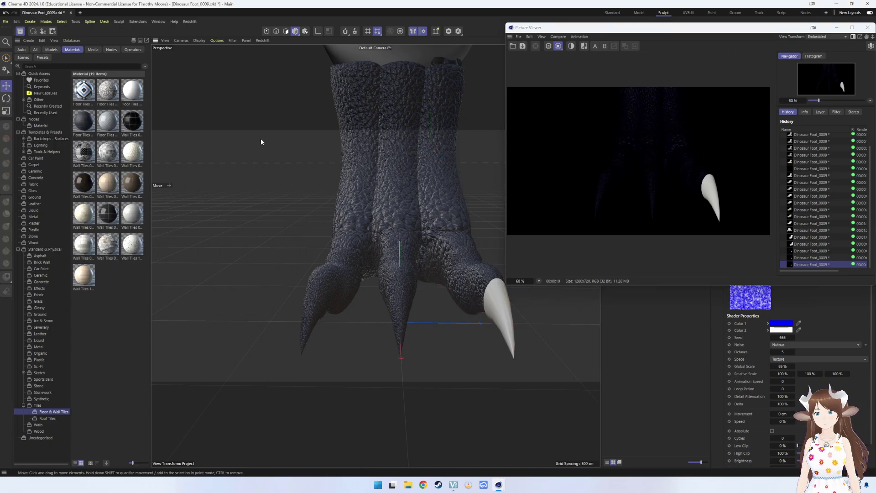
- Close the test render, switch to the Standard layout, and pan to show the shin
left_click(867, 29)
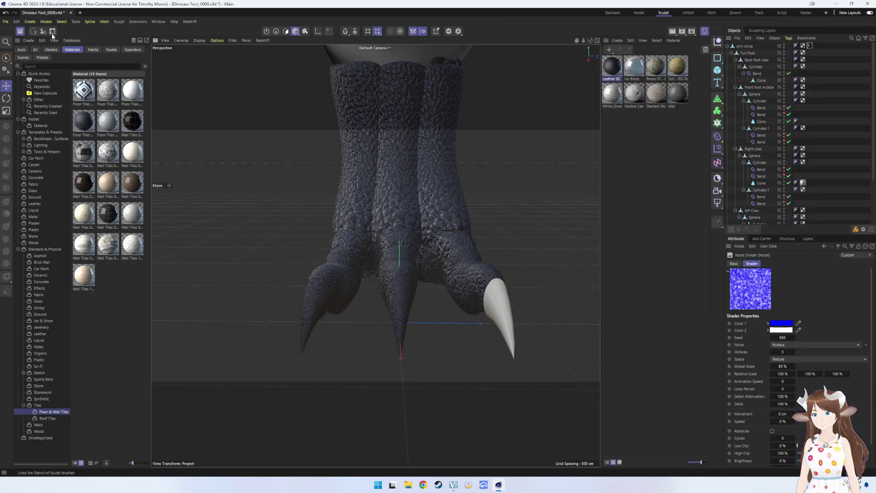
left_click(613, 12)
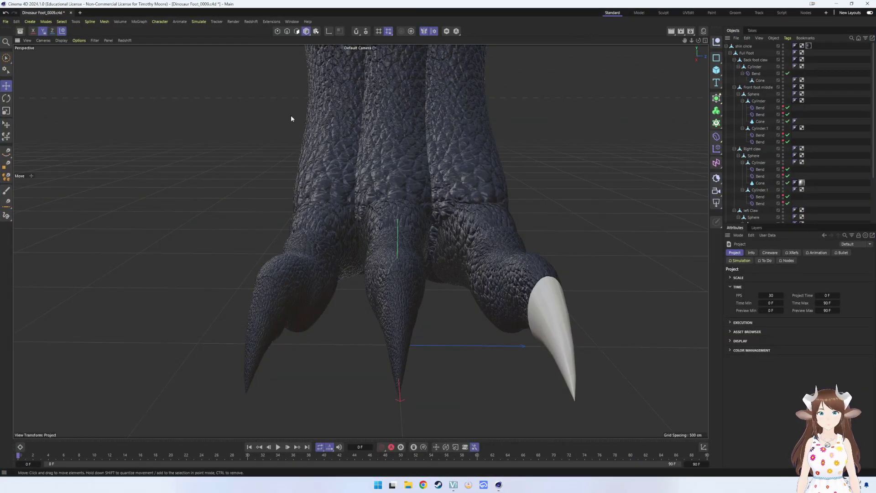
scroll(150, 84, "down", 4)
scroll(158, 84, "down", 2)
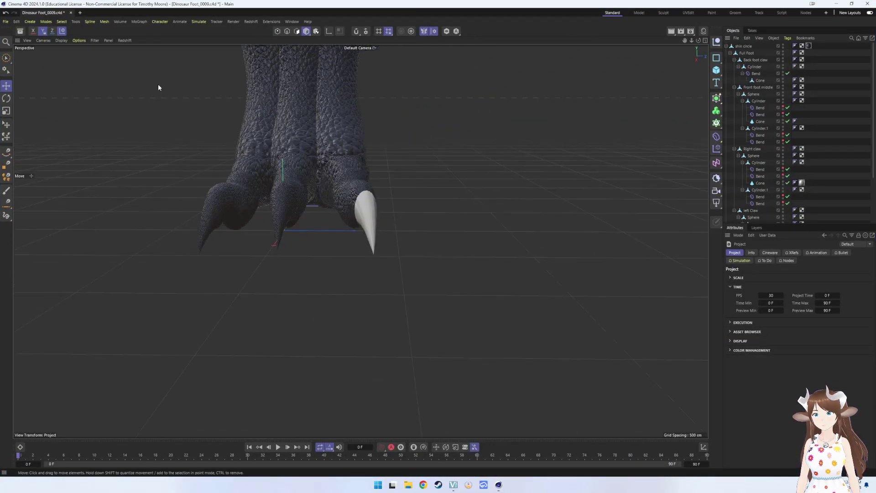
scroll(158, 84, "down", 2)
middle_click_drag(429, 148, 480, 283, "alt")
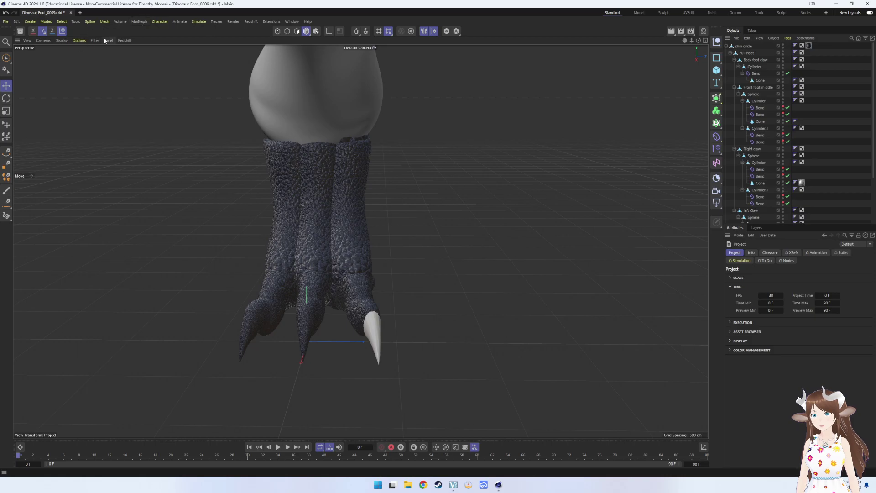
- Bring up the list of Redshift light types in the object palette
left_click(716, 179)
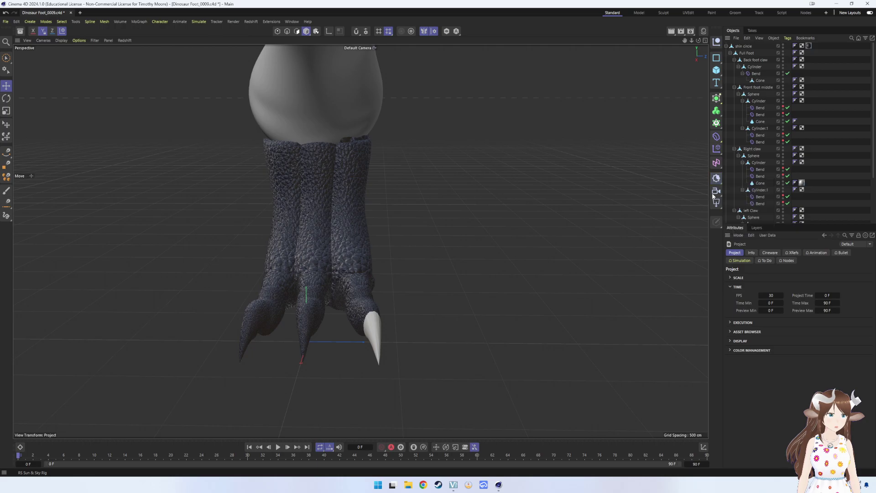
left_click(716, 194)
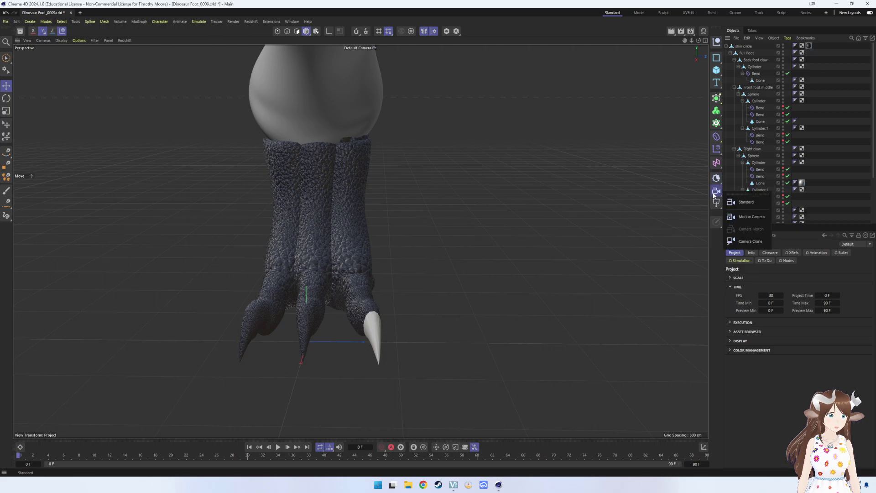
left_click(714, 203)
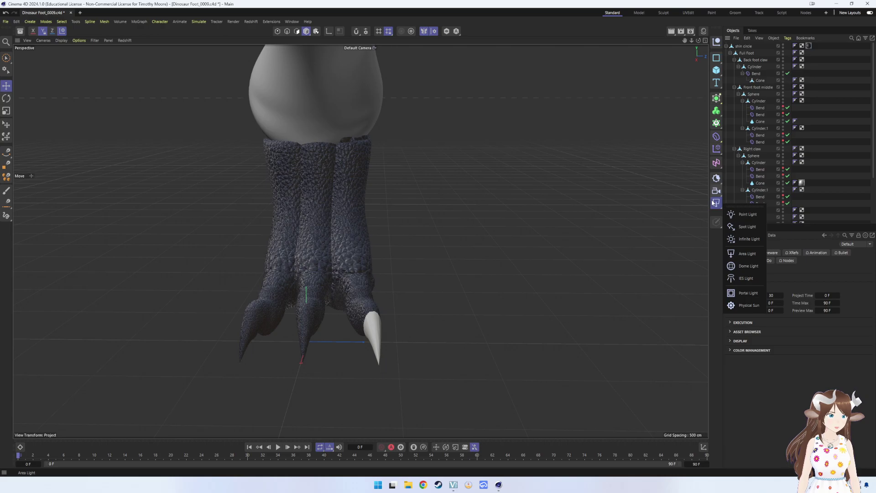
- Add an RS Infinite Light, move it up beside the foot, and test-render from a frontal view
left_click(740, 240)
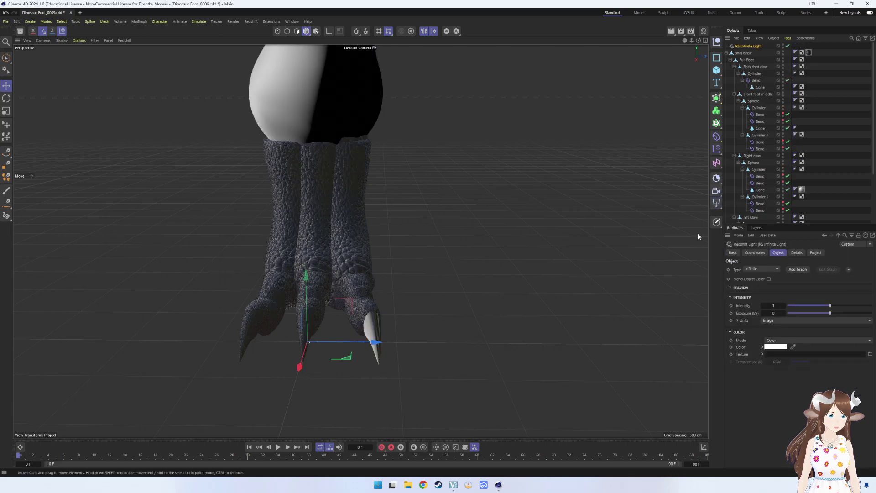
mouse_move(474, 171)
left_mouse_down("alt")
mouse_move(436, 158)
mouse_move(444, 186)
mouse_move(396, 115)
mouse_move(391, 127)
left_mouse_up("alt")
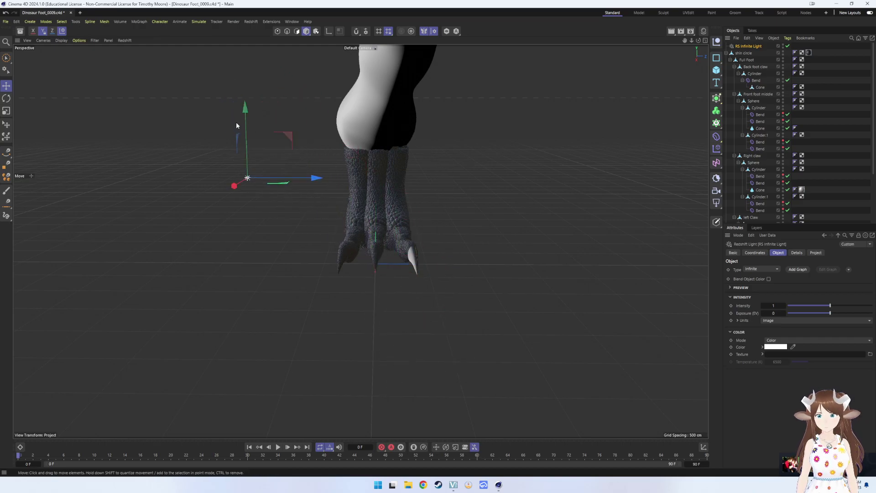
left_click_drag(245, 107, 207, 50)
left_click_drag(320, 106, 145, 182, "alt")
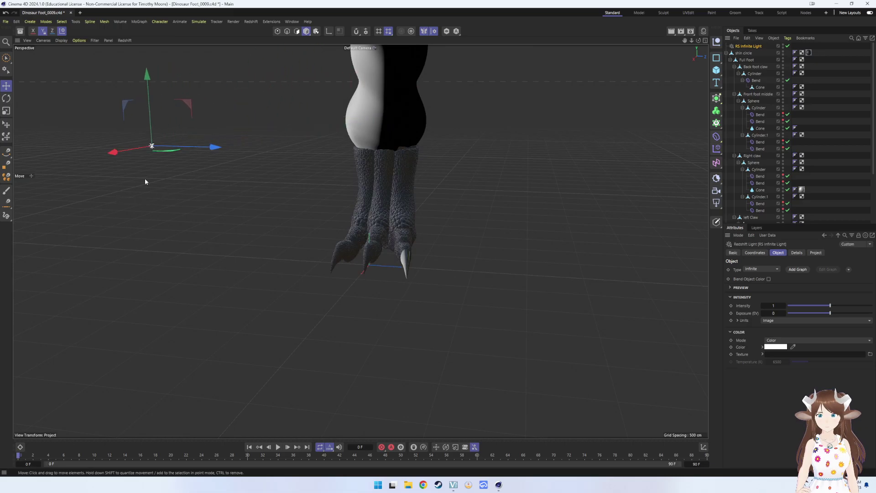
left_click_drag(215, 147, 400, 212)
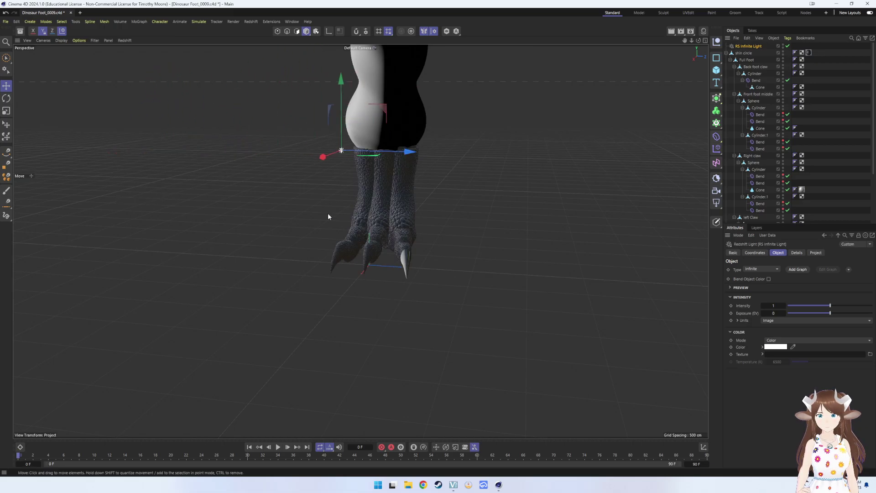
mouse_move(328, 212)
left_mouse_down("alt")
mouse_move(394, 243)
mouse_move(341, 203)
mouse_move(408, 301)
left_mouse_up("alt")
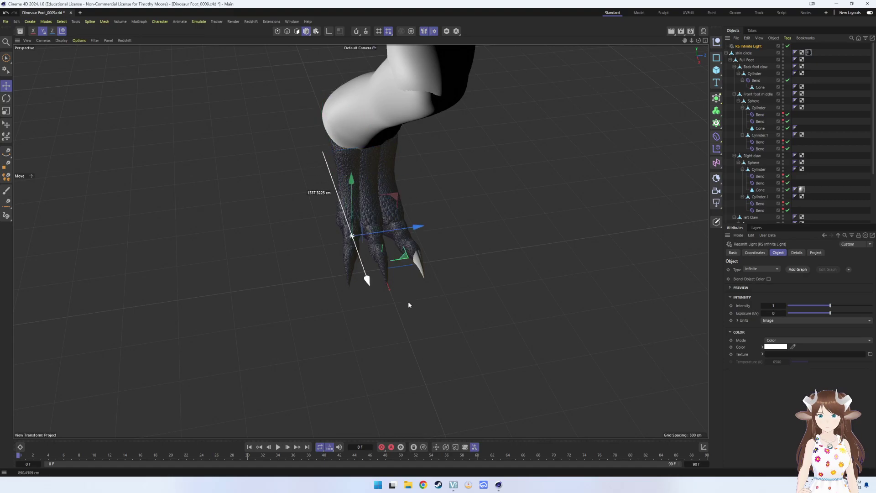
mouse_move(482, 315)
left_mouse_down("alt")
mouse_move(501, 270)
mouse_move(485, 294)
left_mouse_up("alt")
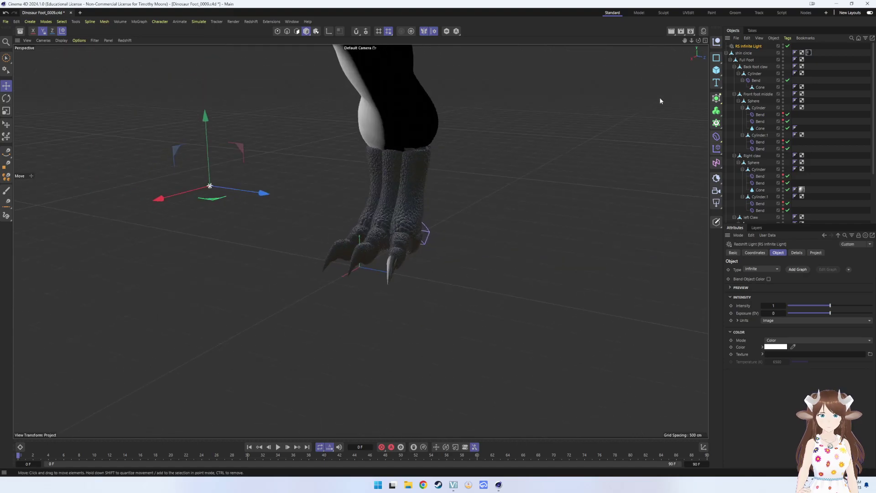
left_click(681, 31)
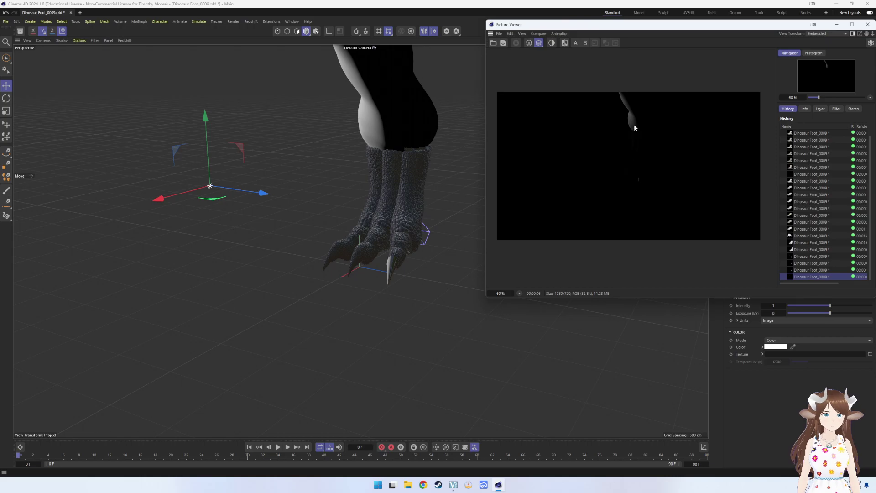
- Close the test render and delete the RS Infinite Light
left_click(868, 25)
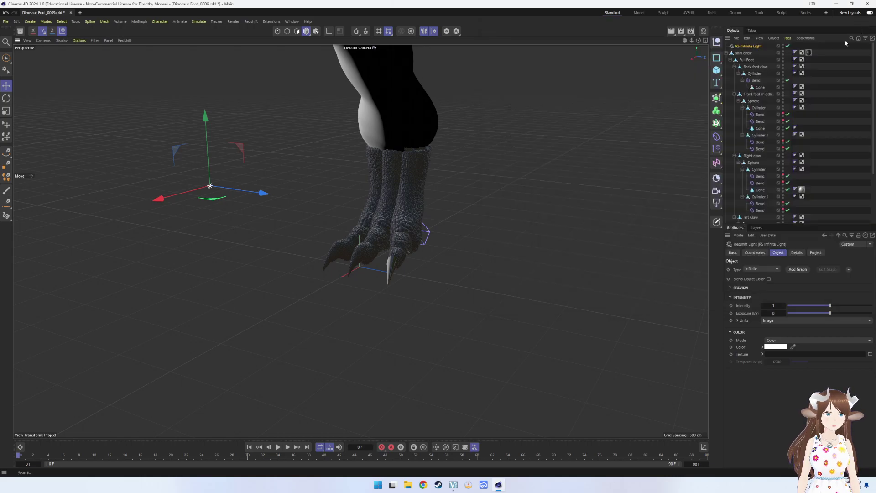
left_click(716, 178)
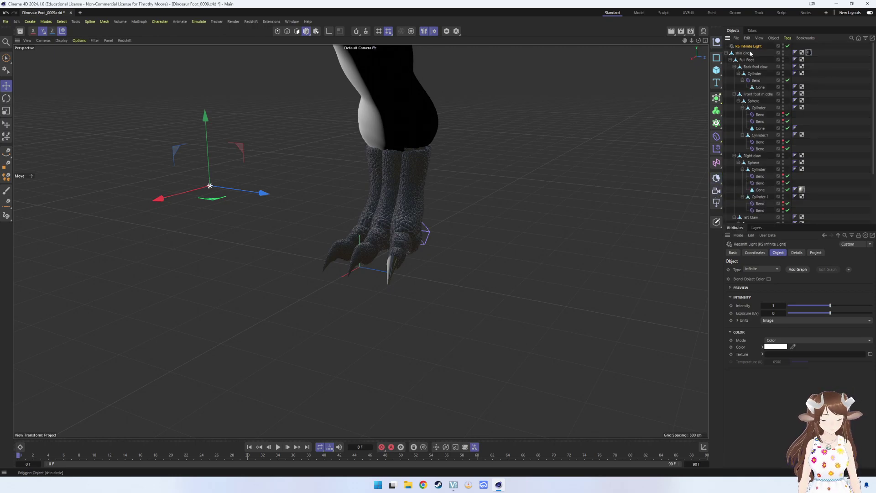
key("Delete")
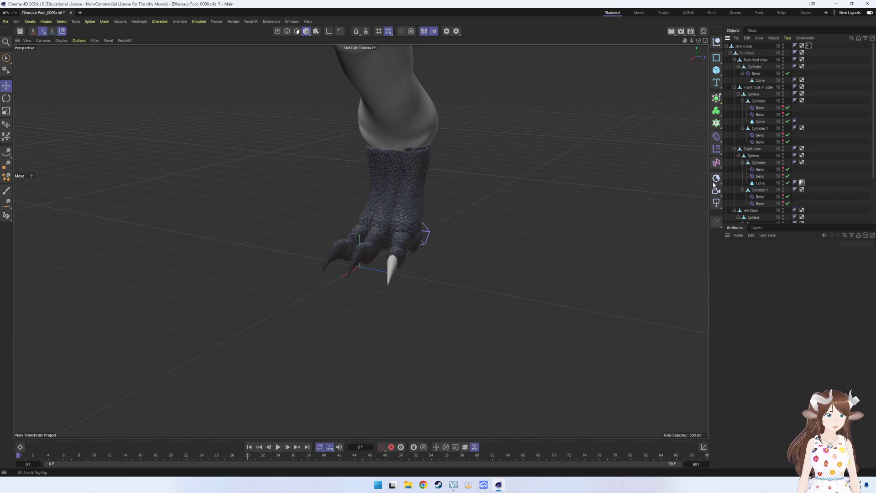
- Add an RS Area Light and move it above and to the left of the foot
left_click(716, 179)
left_click(716, 193)
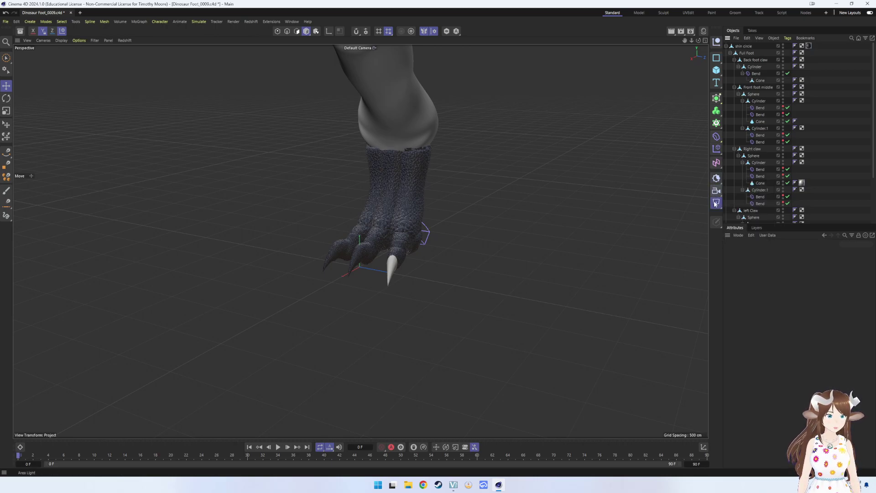
left_click(716, 202)
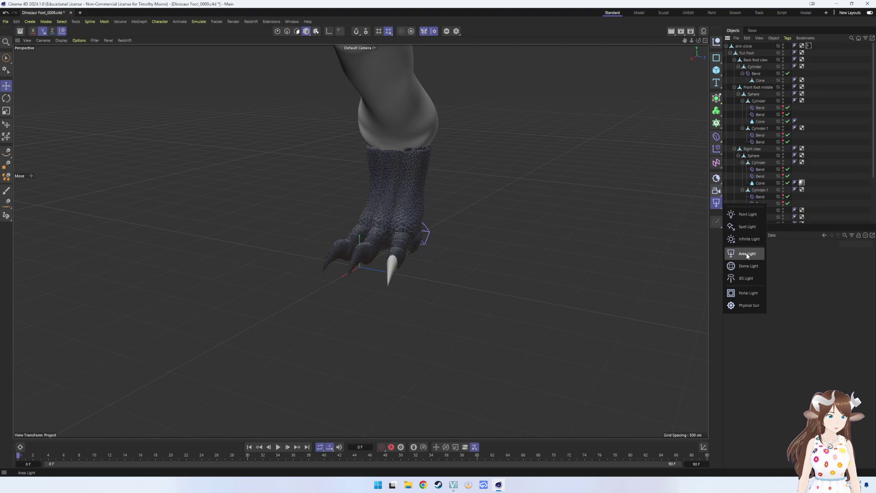
left_click(747, 254)
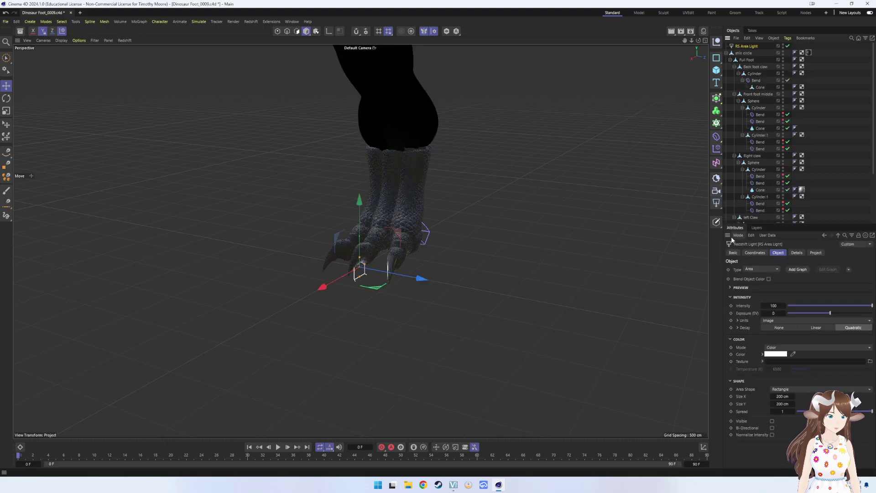
left_click_drag(361, 242, 361, 169)
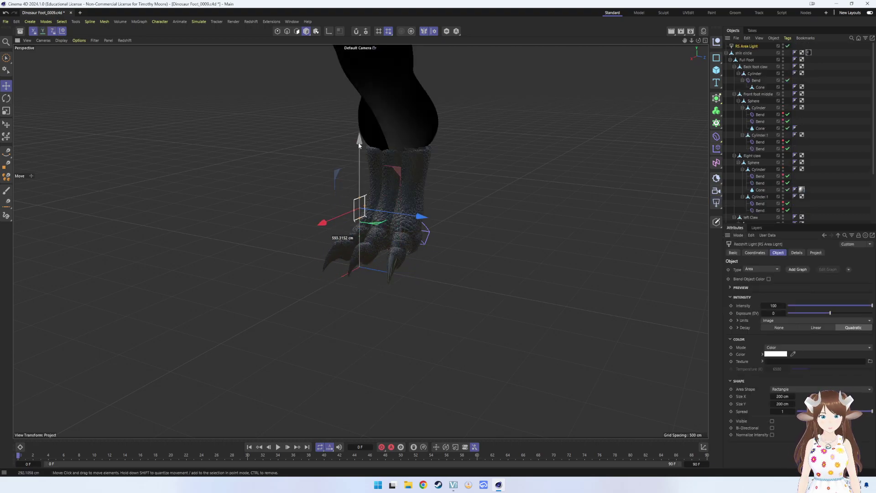
mouse_move(347, 208)
left_mouse_down()
mouse_move(292, 228)
mouse_move(245, 219)
mouse_move(367, 209)
left_mouse_up()
- Rotate the area light so it angles down toward the foot
key("r")
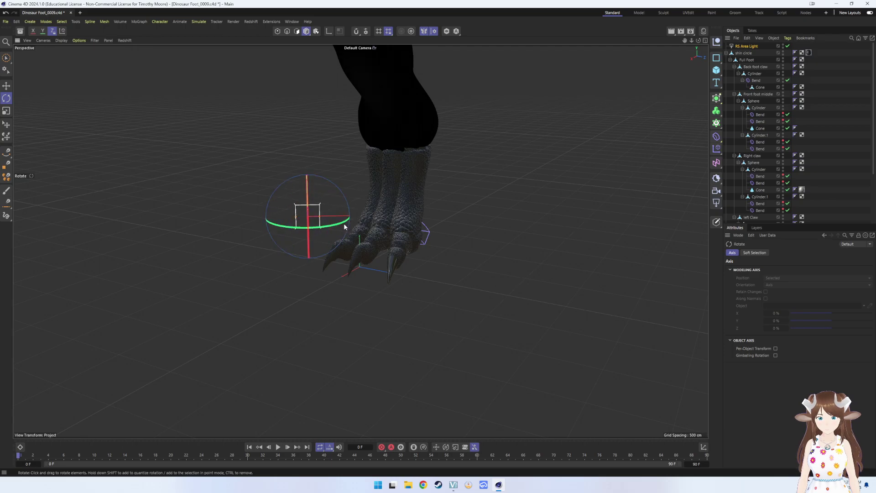
mouse_move(341, 225)
left_mouse_down()
mouse_move(307, 222)
mouse_move(328, 206)
mouse_move(435, 241)
mouse_move(424, 201)
mouse_move(454, 262)
mouse_move(378, 223)
left_mouse_up()
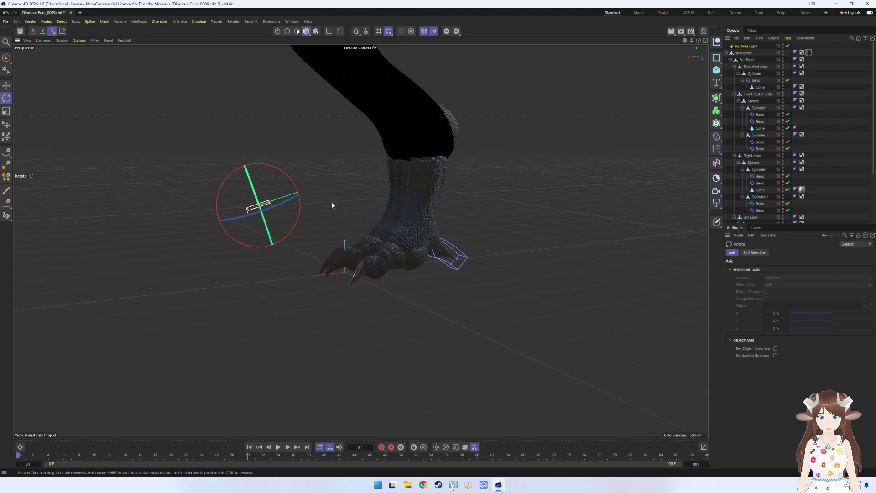
left_click_drag(297, 191, 288, 175)
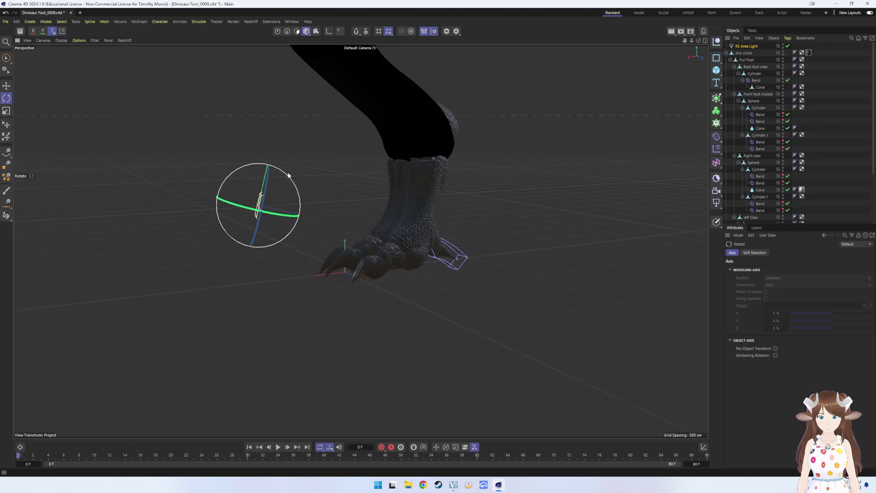
- Orbit to a straight-on front view of the foot and start a test render
scroll(410, 198, "up", 5)
scroll(398, 240, "up", 3)
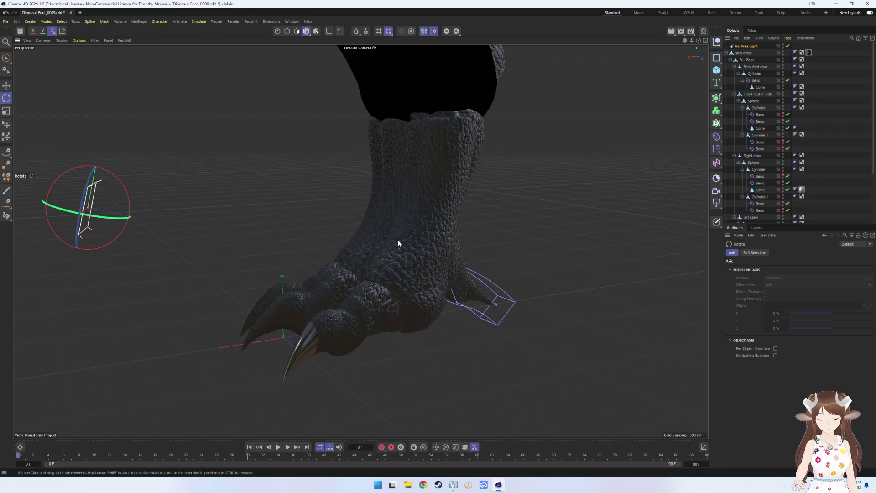
left_click_drag(395, 255, 407, 248)
key("super")
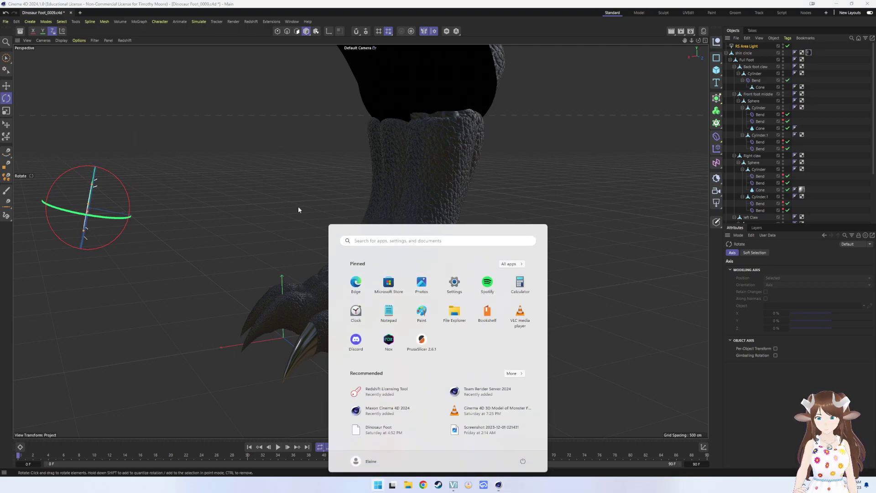
mouse_move(298, 209)
left_mouse_down("alt")
mouse_move(253, 207)
mouse_move(296, 212)
left_mouse_up("alt")
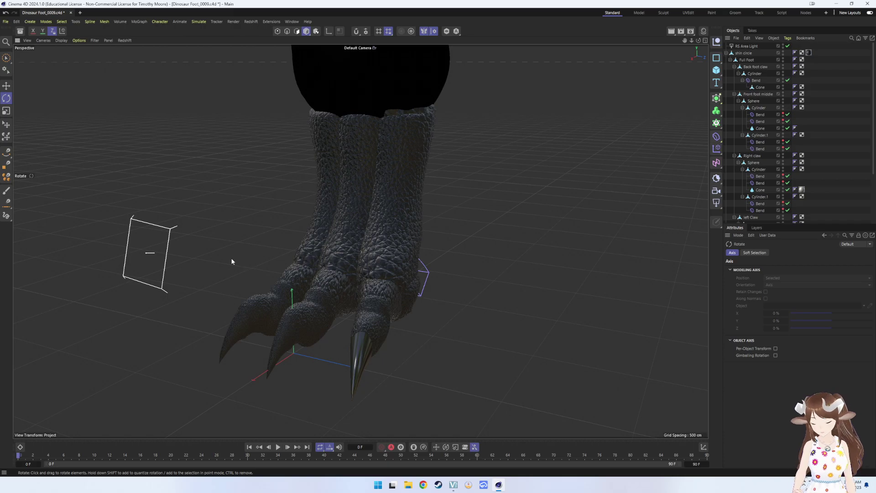
mouse_move(232, 262)
left_mouse_down("alt")
mouse_move(283, 262)
mouse_move(268, 268)
mouse_move(271, 259)
left_mouse_up("alt")
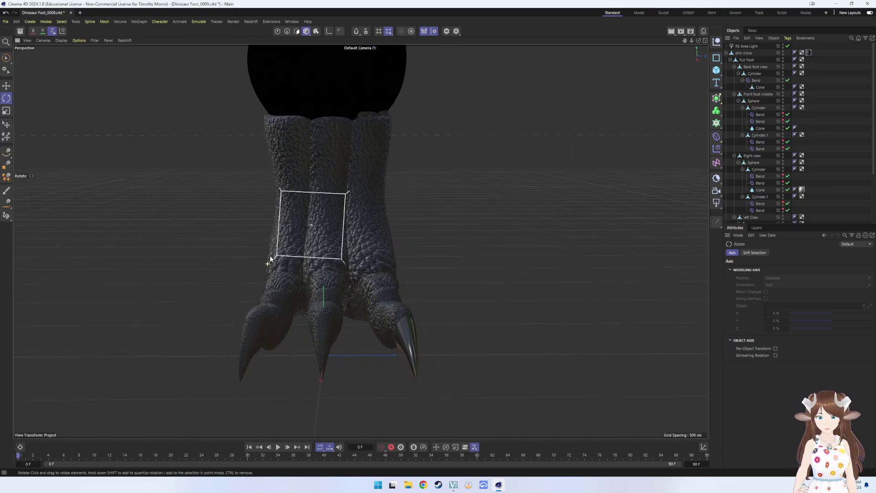
left_click(679, 31)
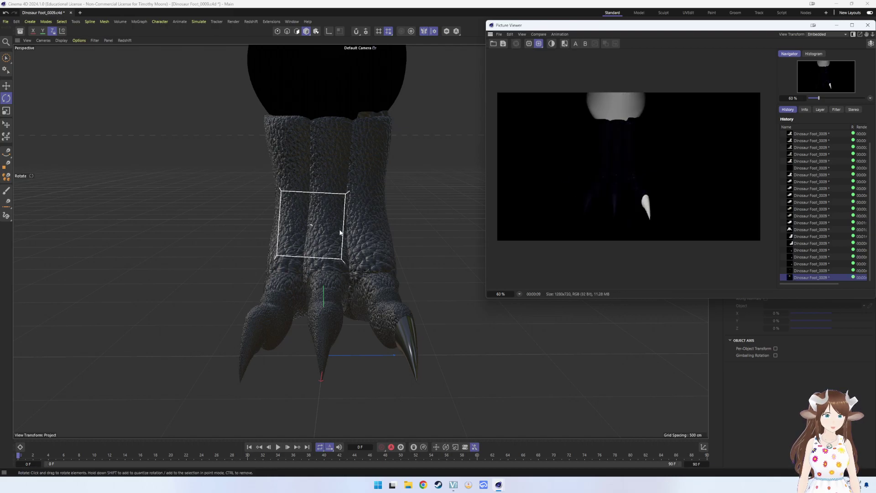
- Close the preview, select the RS Area Light, and raise its Exposure to 8.434
left_click(340, 233)
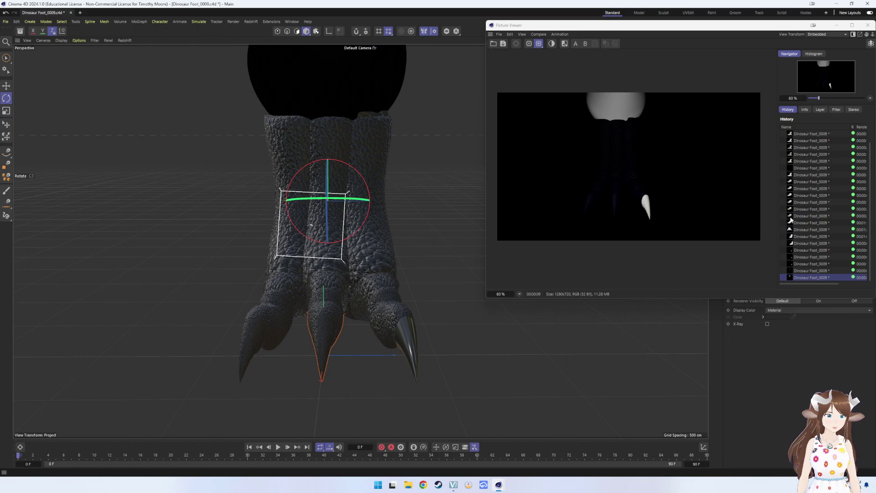
left_click(868, 25)
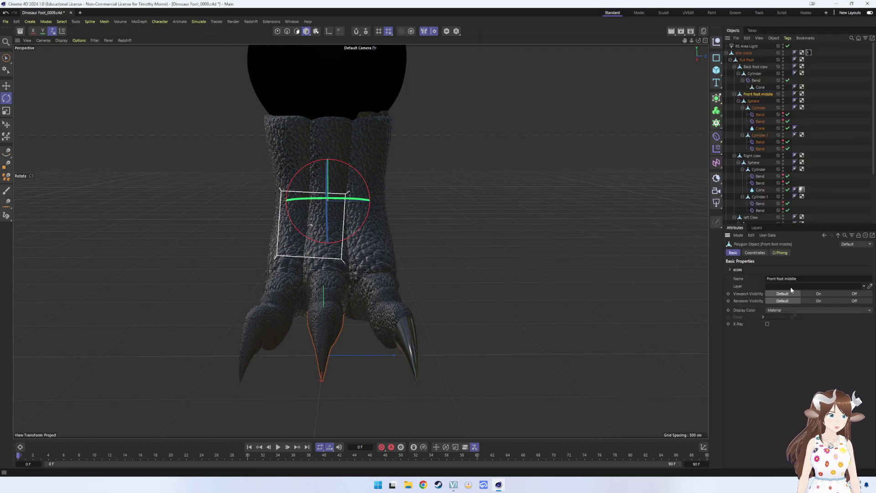
scroll(500, 245, "up", 3)
scroll(410, 231, "up", 2)
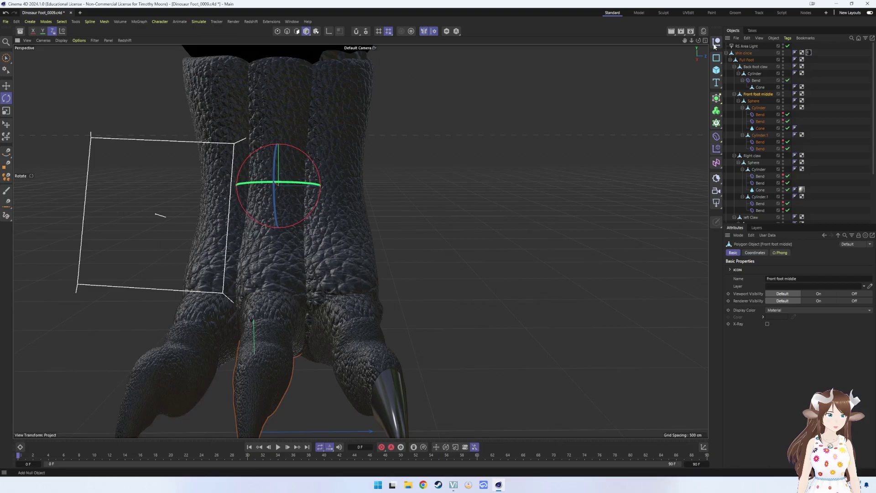
left_click(756, 47)
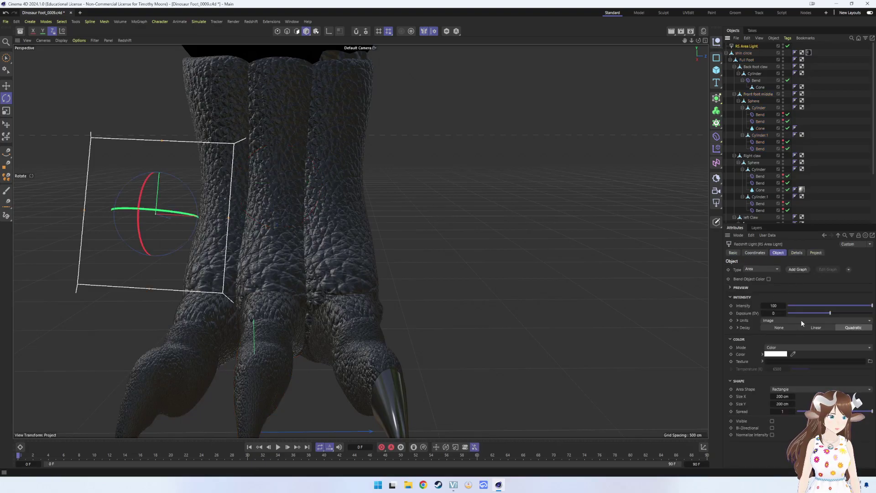
left_click_drag(829, 313, 867, 318)
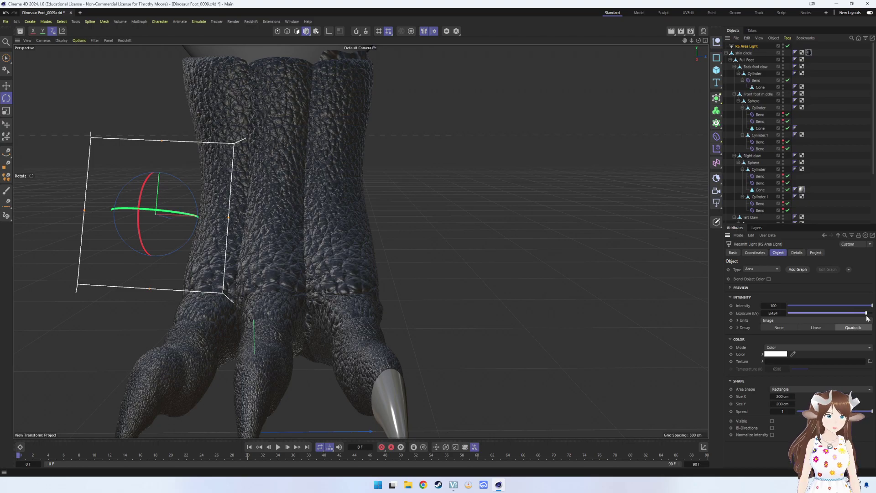
- Test-render the brighter, washed-out foot and close the Picture Viewer
left_click(681, 32)
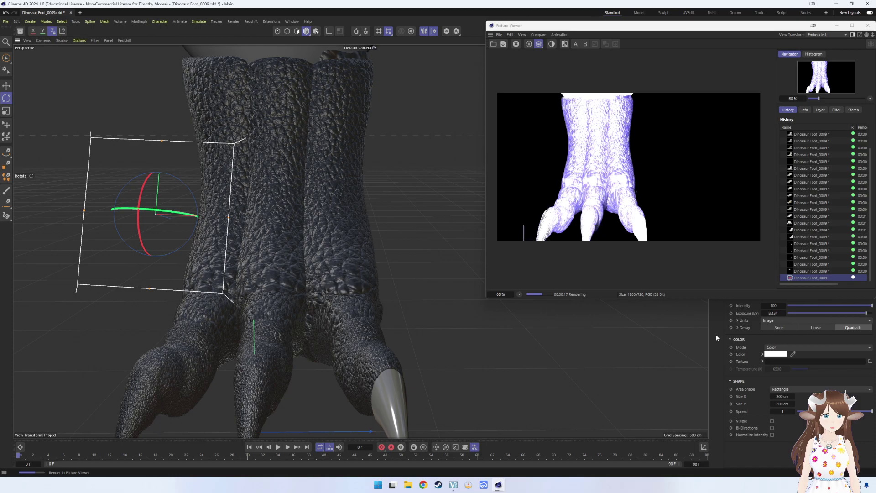
scroll(646, 223, "down", 1)
scroll(643, 217, "up", 3)
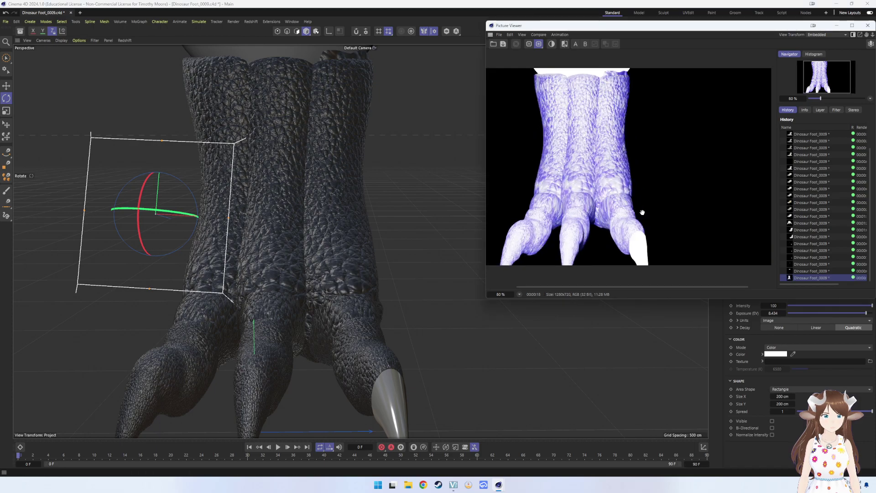
left_click(755, 321)
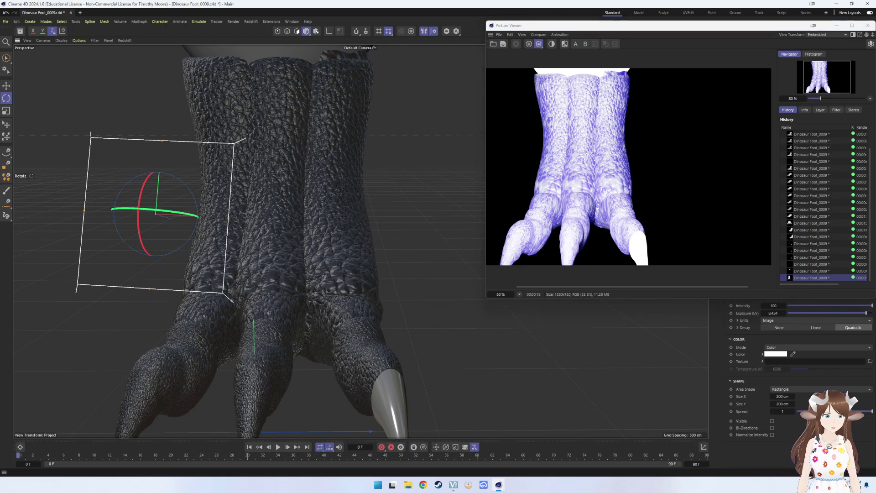
left_click(868, 25)
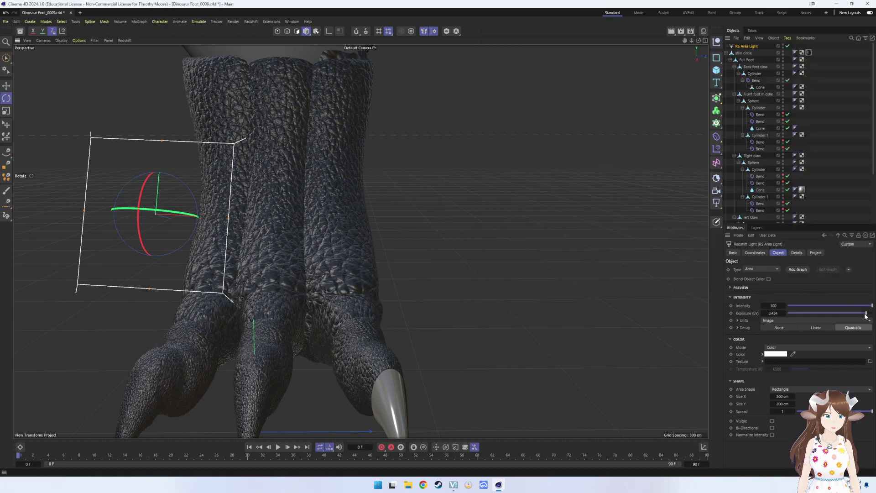
- Reset the area light's Exposure (EV) to 0 and re-render with Shift+R
left_click_drag(865, 315, 820, 312)
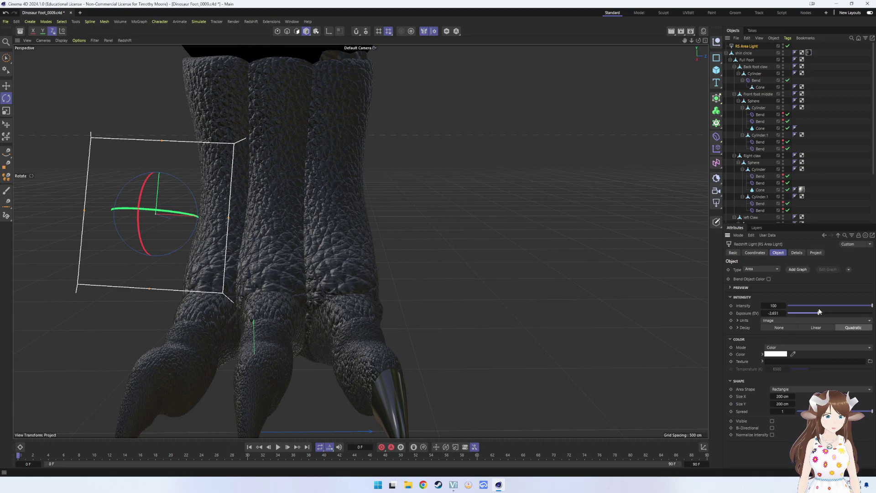
left_click_drag(773, 313, 779, 314)
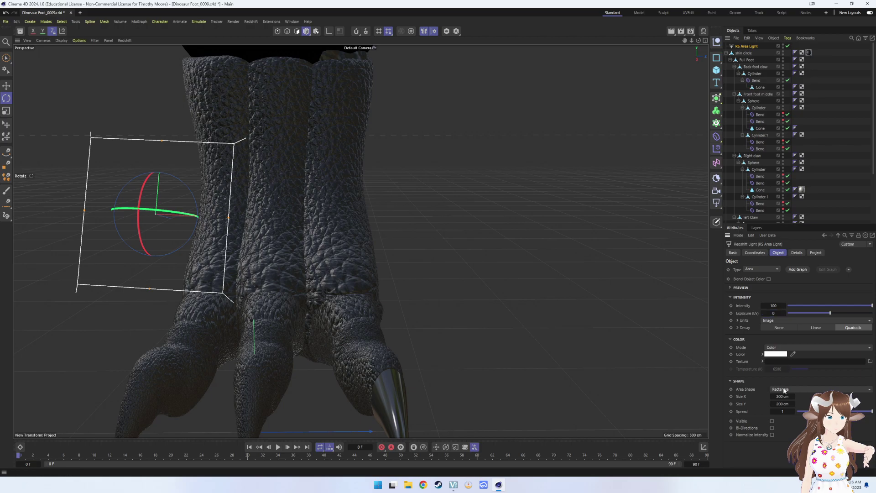
key("shift+r")
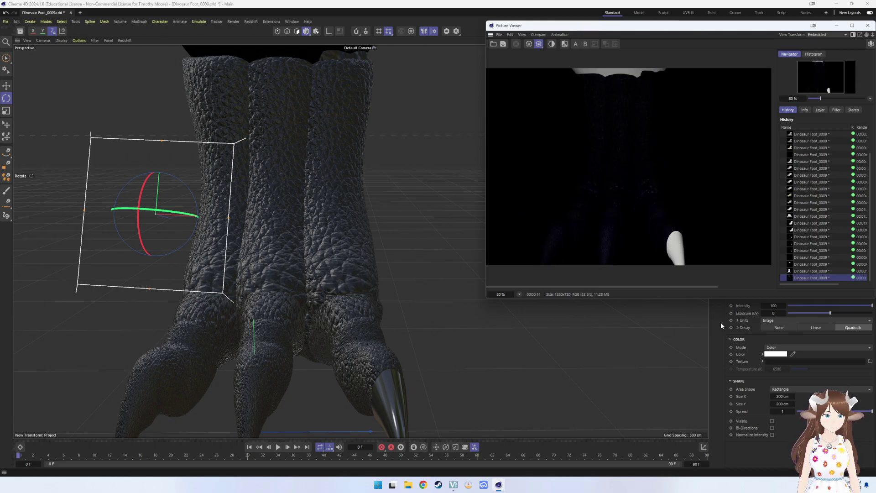
left_click(504, 319)
- Close the preview and add an RS Physical Sun to the scene
left_click(866, 26)
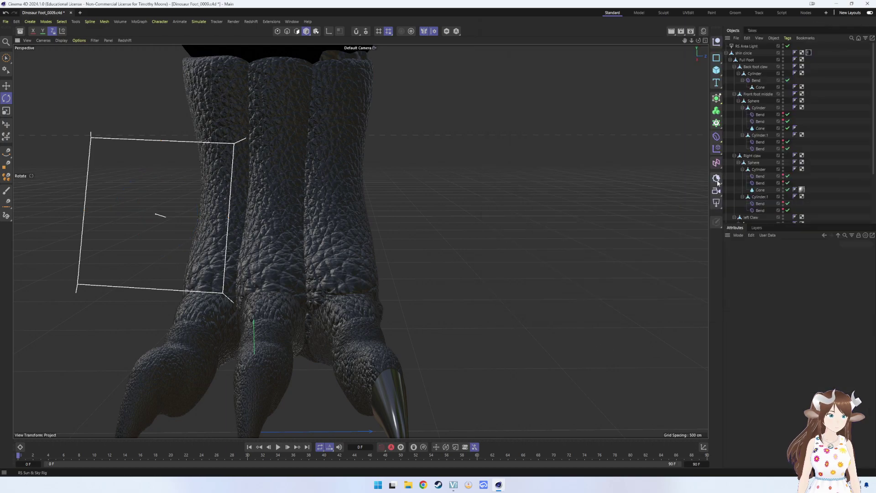
left_click(717, 184)
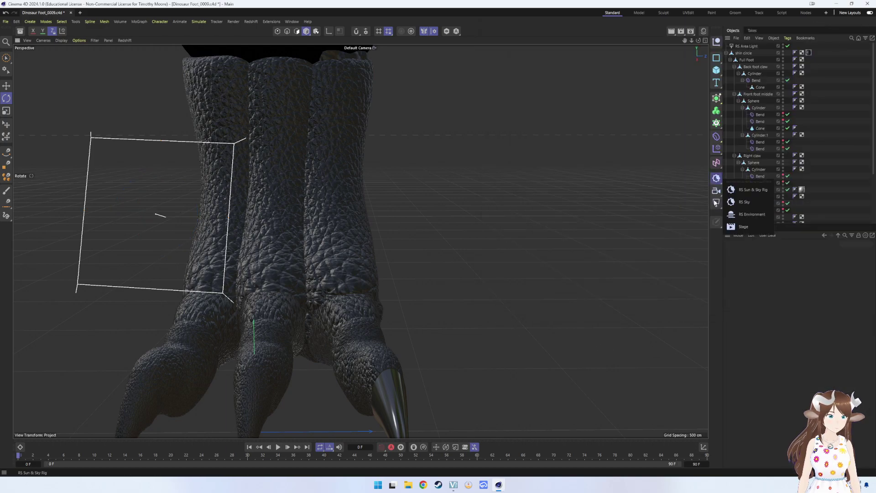
left_click(715, 203)
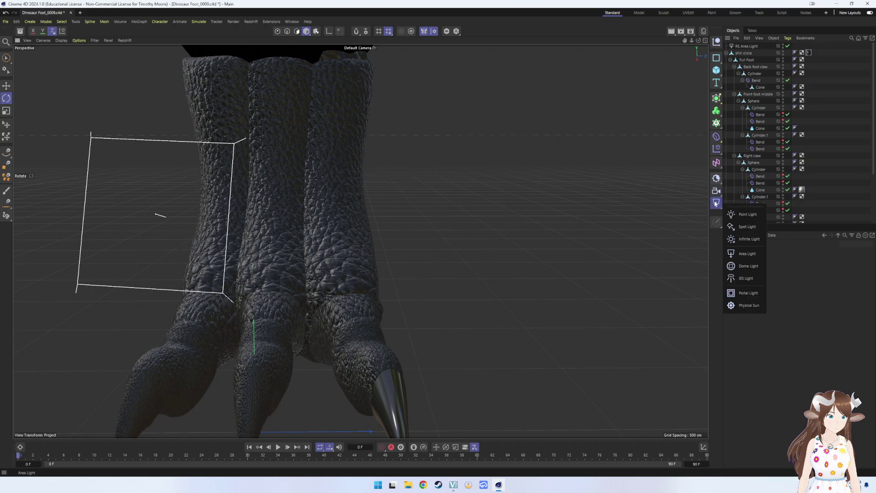
left_click(749, 304)
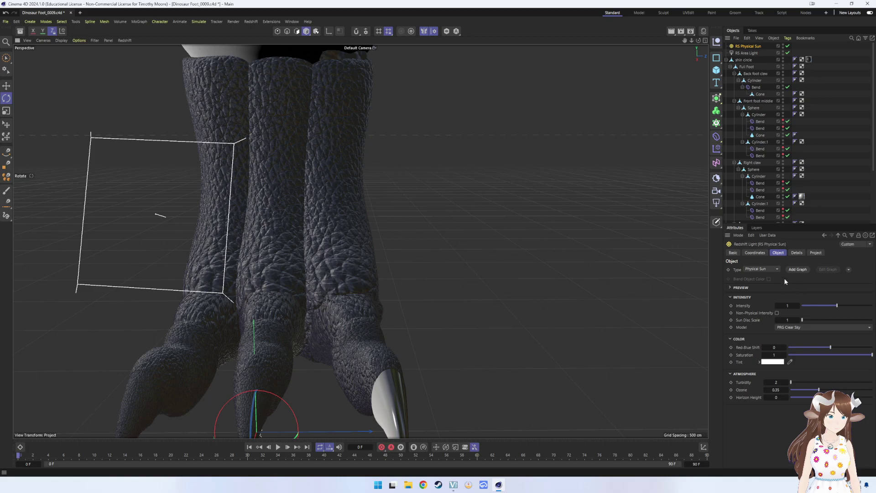
- Set the physical sun's Intensity to 2 and render a test image of the foot
scroll(483, 279, "down", 3)
scroll(477, 269, "down", 3)
scroll(493, 260, "down", 2)
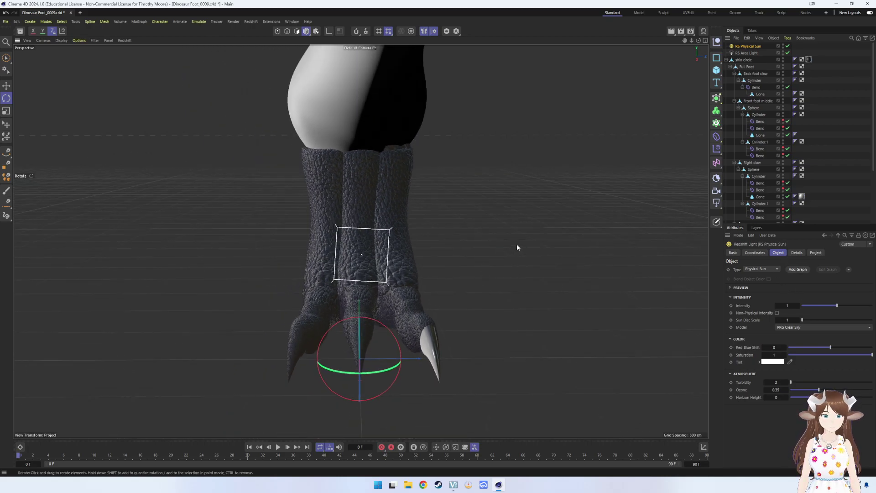
scroll(525, 246, "up", 2)
scroll(540, 247, "up", 1)
scroll(540, 253, "up", 2)
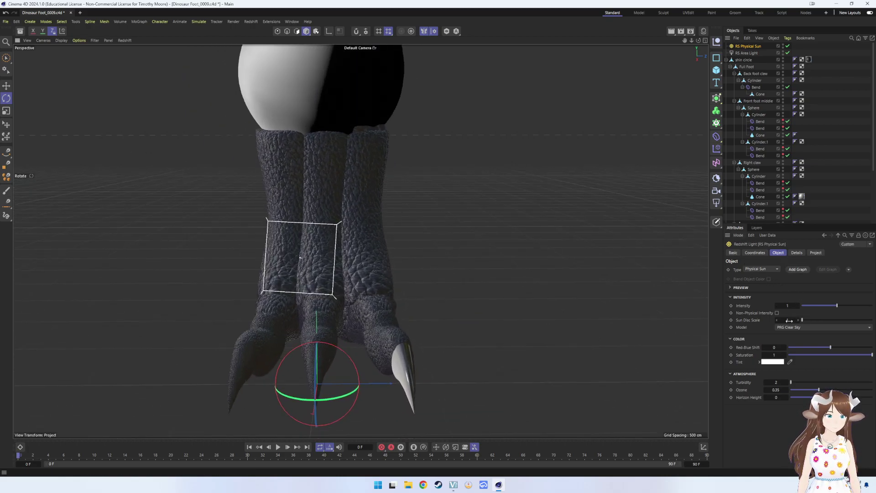
scroll(577, 278, "up", 2)
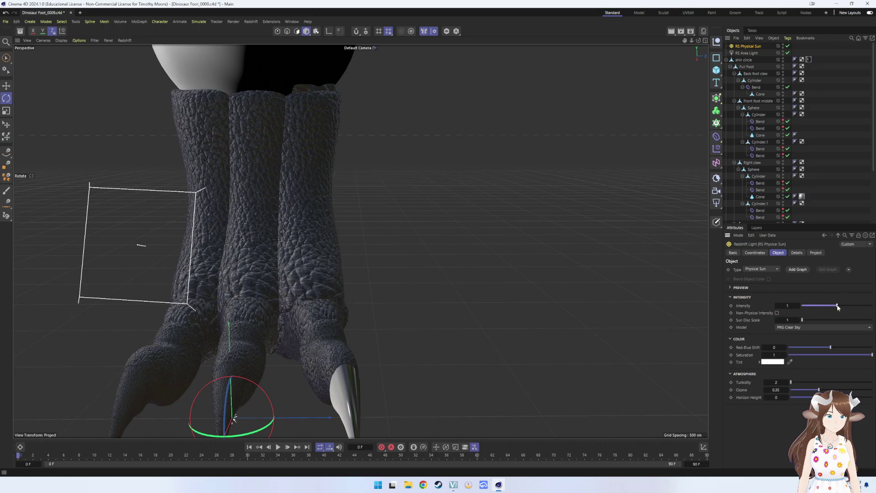
left_click_drag(838, 307, 872, 305)
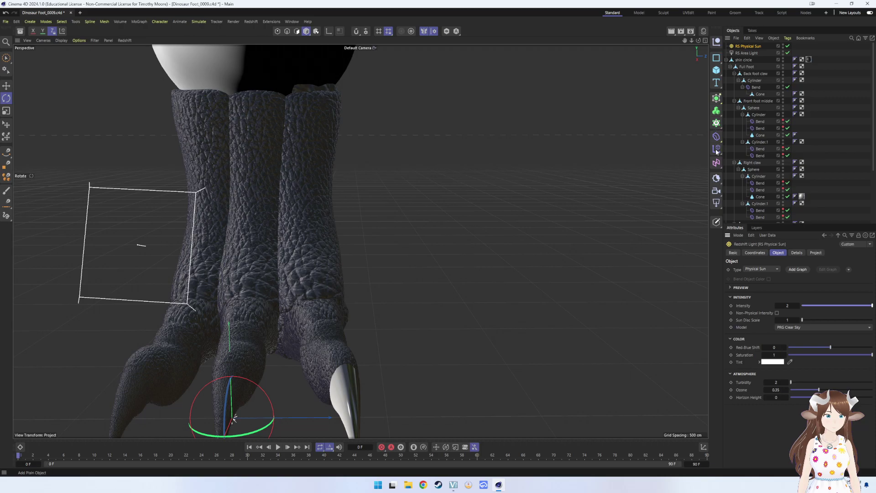
left_click(683, 34)
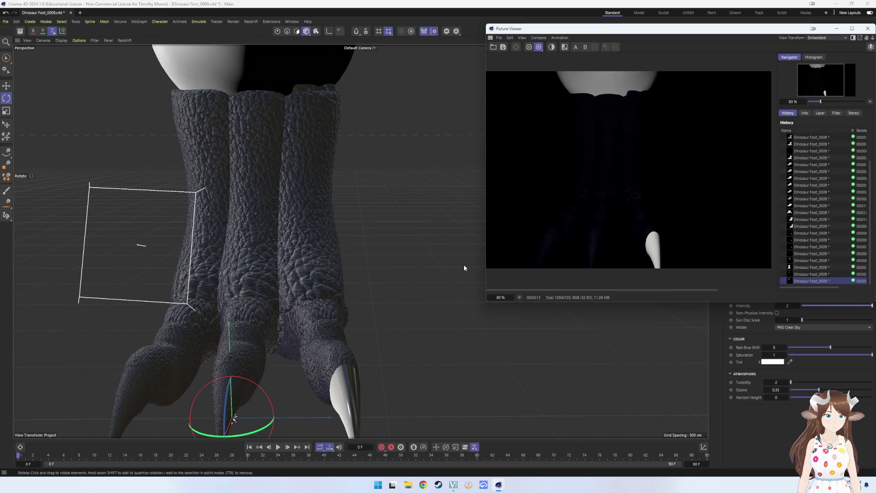
- Move the physical sun up and far to the lower left of the foot
left_click(295, 401)
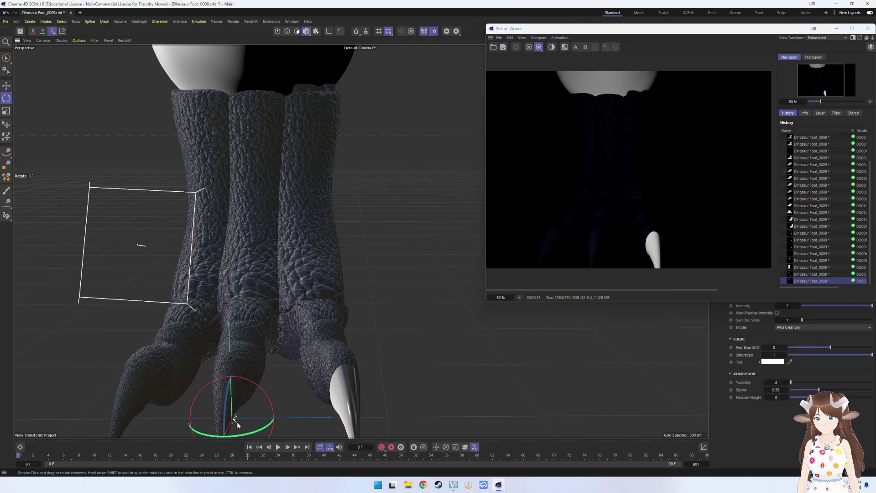
key("e")
left_click_drag(237, 401, 362, 141)
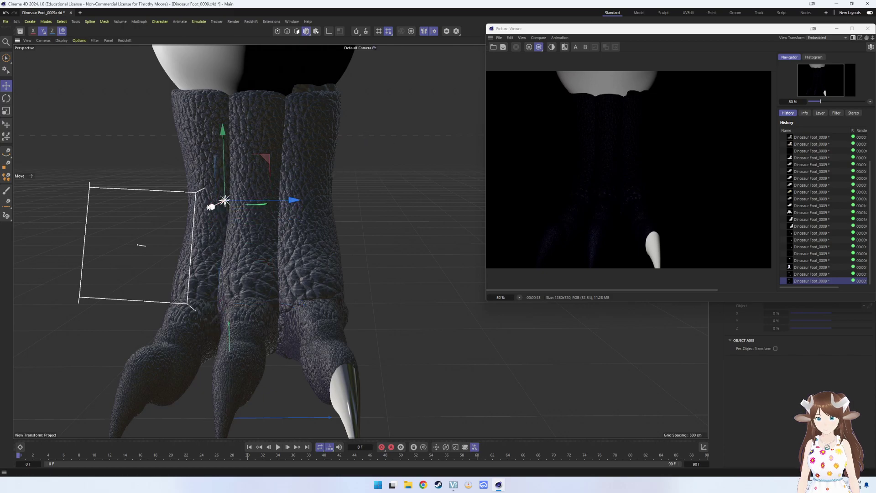
mouse_move(213, 204)
left_mouse_down()
mouse_move(114, 256)
mouse_move(137, 249)
left_mouse_up()
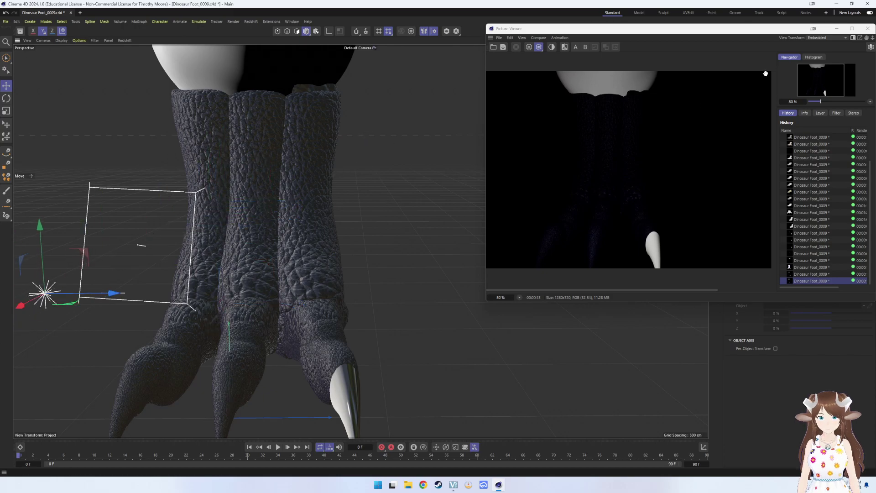
- Re-render the test image, close the viewer, and orbit to a new angle on the foot
left_click(868, 29)
left_click(680, 31)
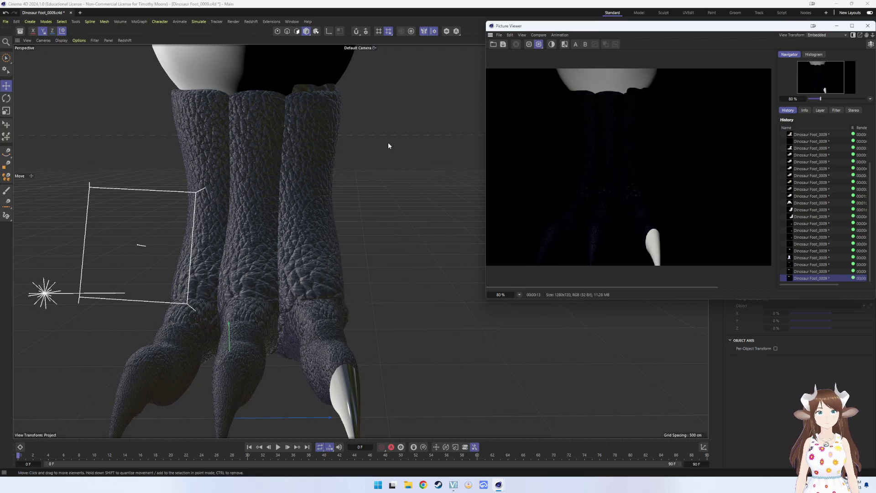
left_click_drag(650, 216, 632, 214)
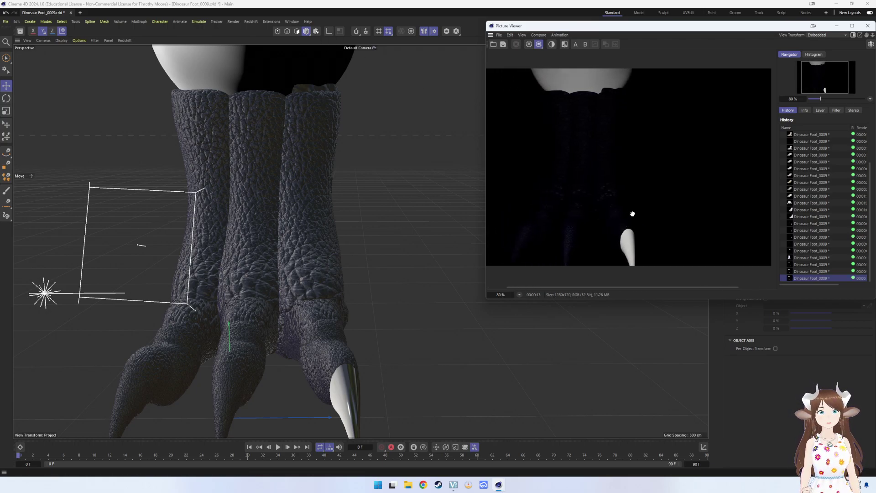
left_click(867, 25)
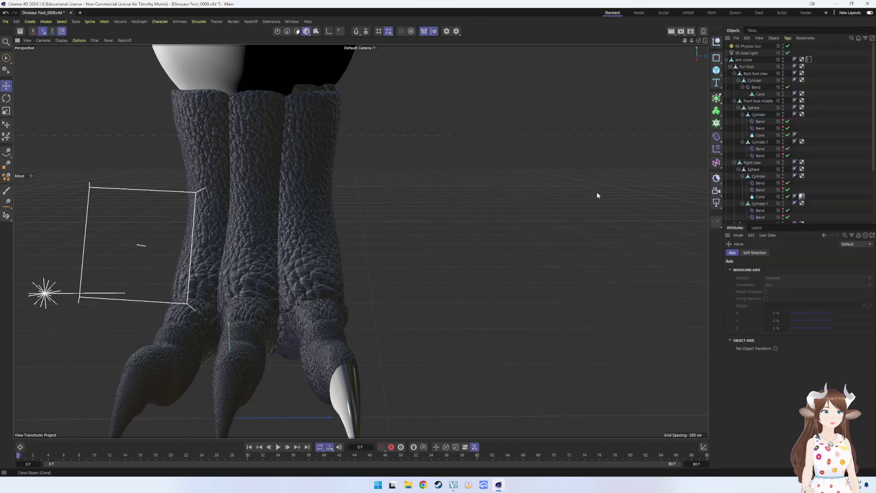
mouse_move(596, 194)
left_mouse_down("alt")
mouse_move(532, 210)
mouse_move(474, 188)
mouse_move(484, 203)
left_mouse_up("alt")
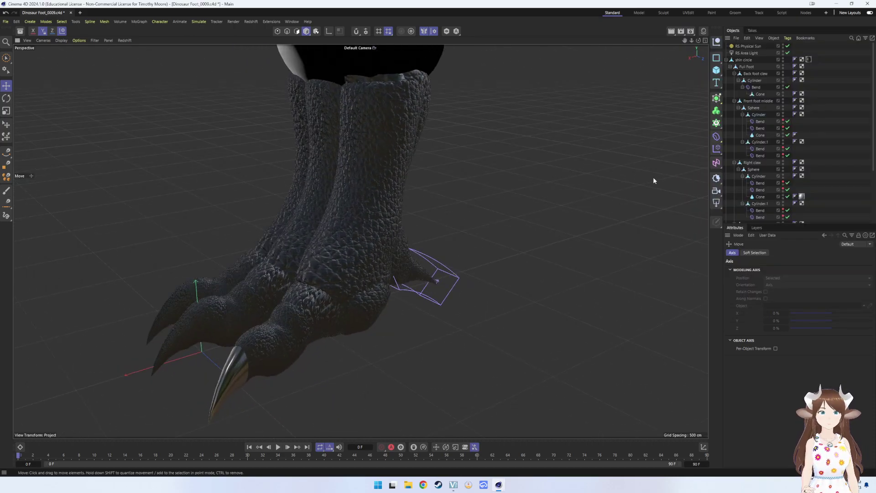
- Add an RS Environment, orbit to a near-horizontal view, and test-render the scene
left_click(719, 184)
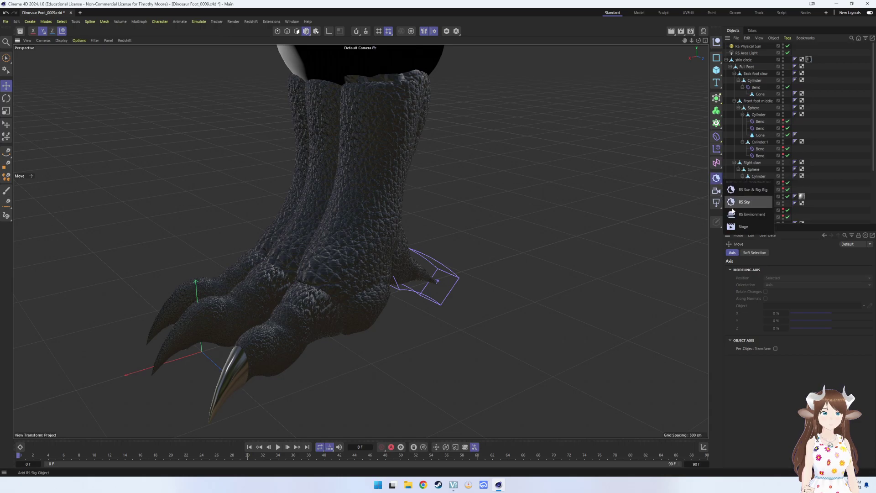
left_click(747, 217)
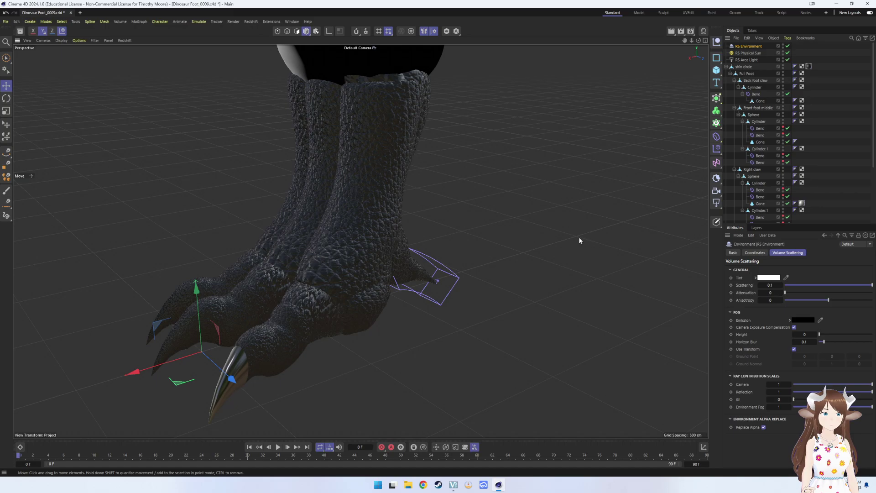
left_click_drag(578, 237, 592, 224, "alt")
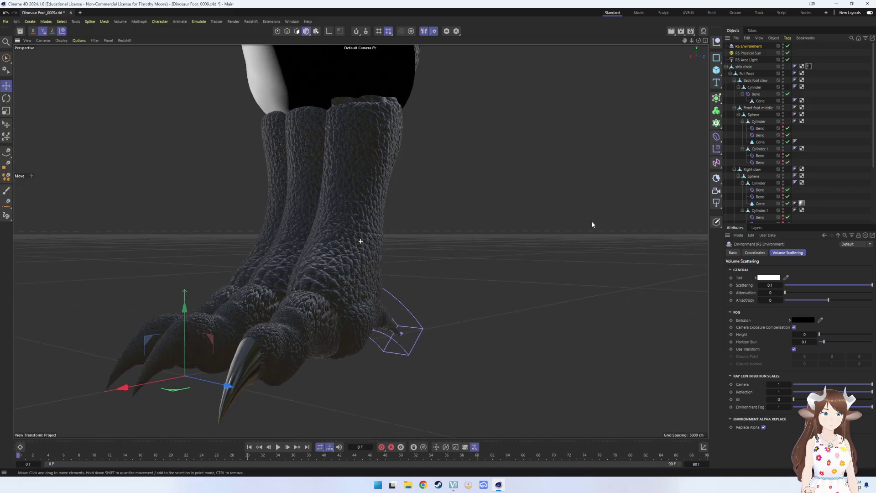
left_click(691, 32)
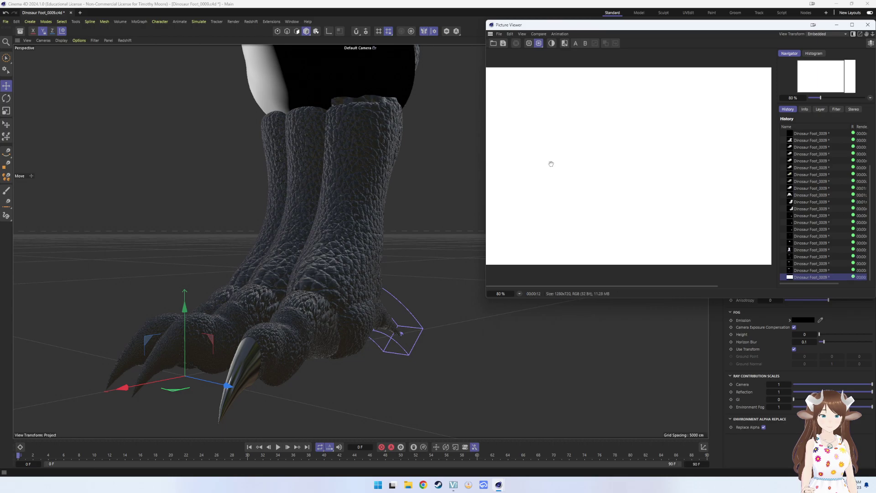
- Close the render, delete the RS Physical Sun, and test-render without it
scroll(583, 163, "up", 1)
scroll(587, 167, "down", 2)
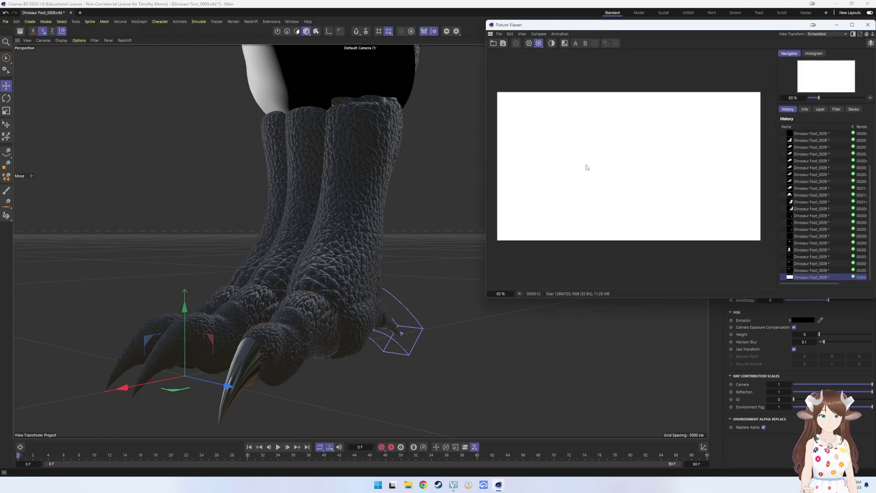
scroll(587, 167, "down", 1)
left_click(427, 227)
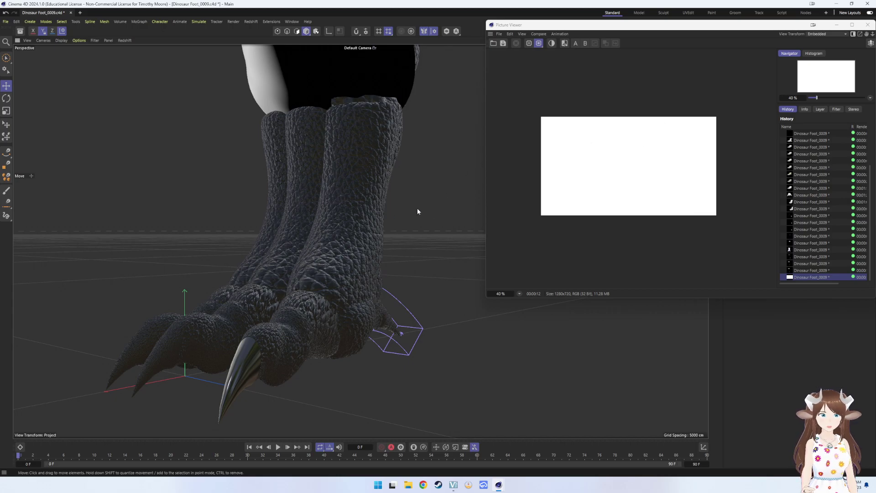
left_click(868, 25)
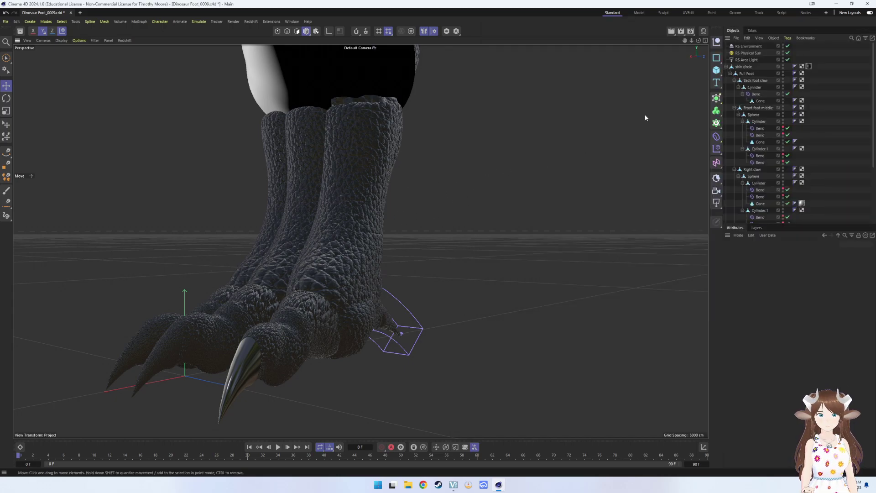
left_click(748, 53)
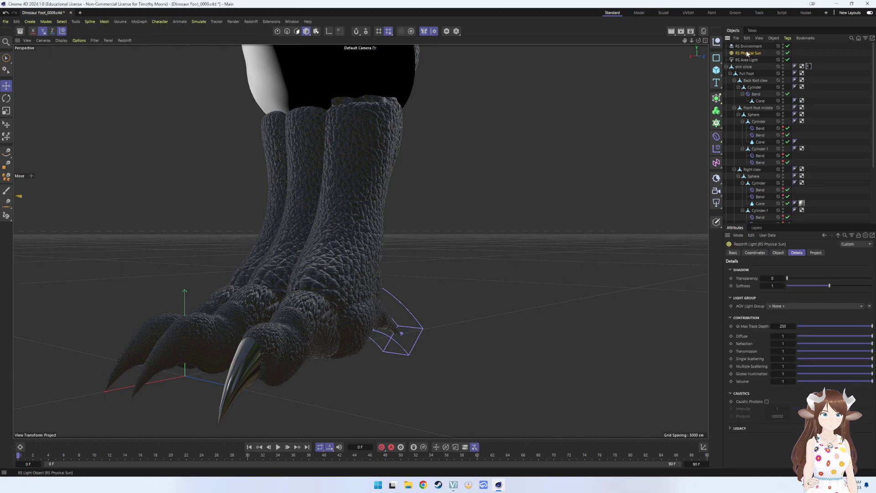
key("Delete")
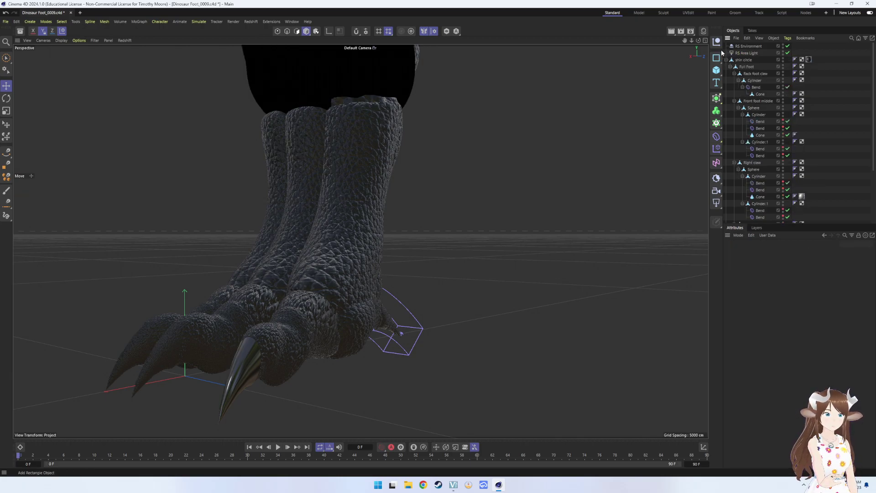
left_click(679, 33)
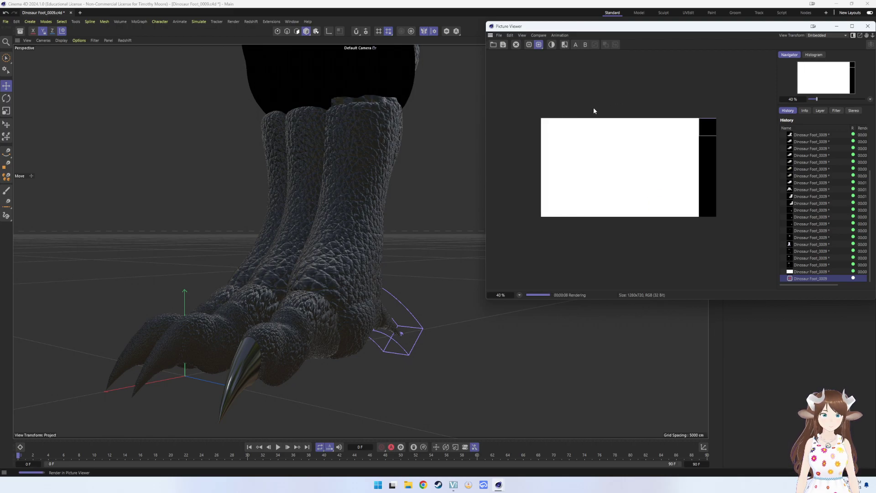
- Close the finished render and delete the RS Environment from the scene
left_click(868, 26)
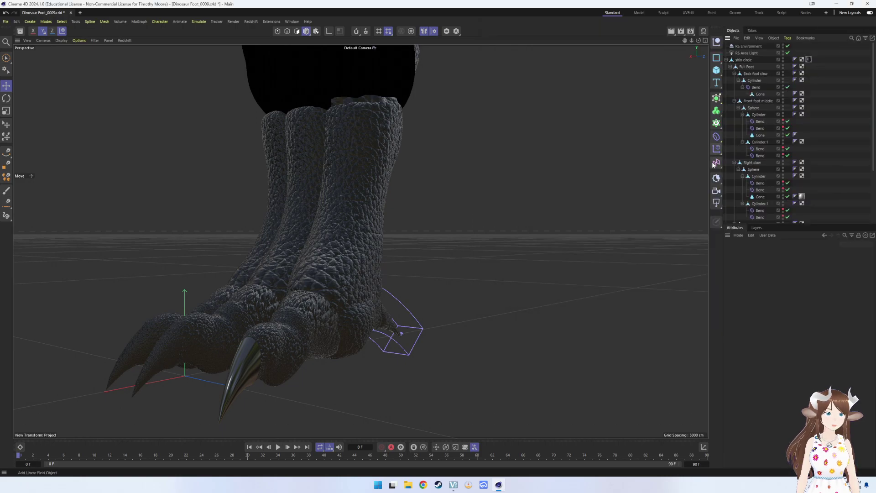
left_click(717, 179)
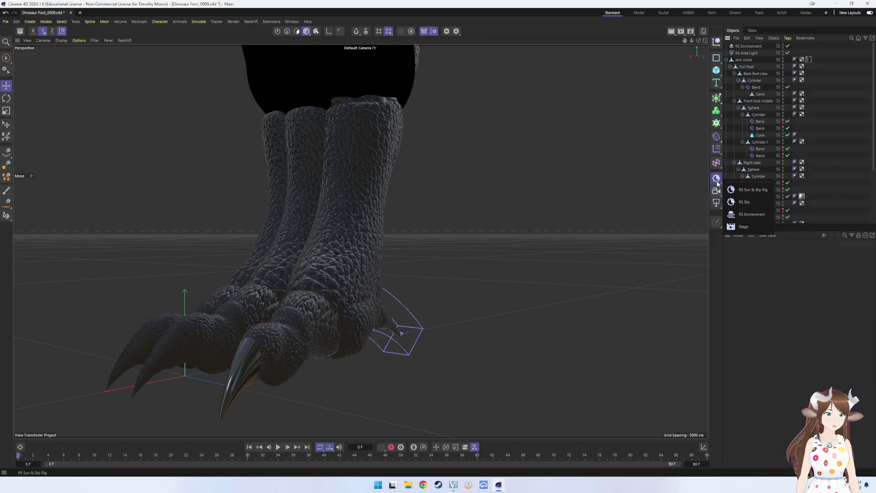
double_click(748, 53)
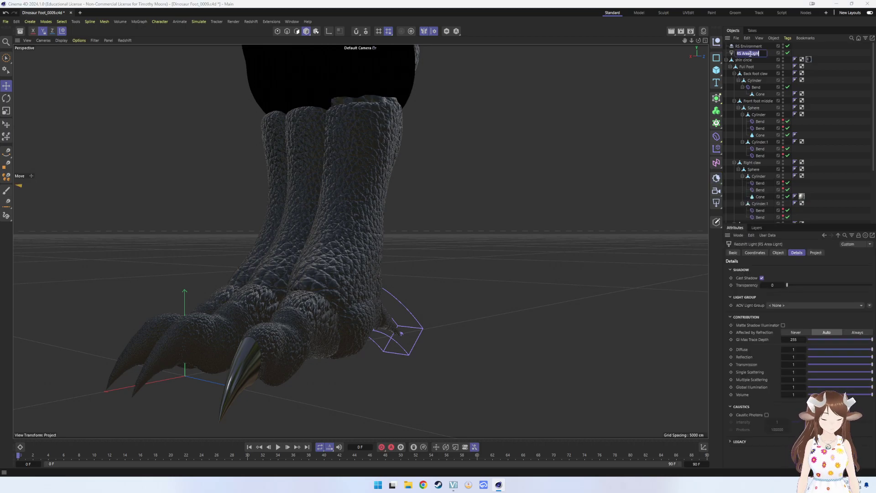
left_click(751, 46)
key("Delete")
key("Delete")
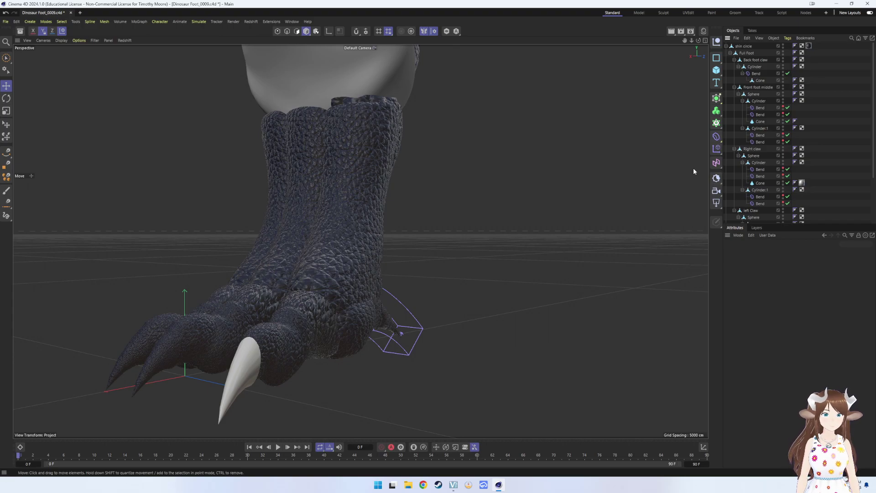
- Add a Backdrop object from the primitive objects list
left_click(715, 180)
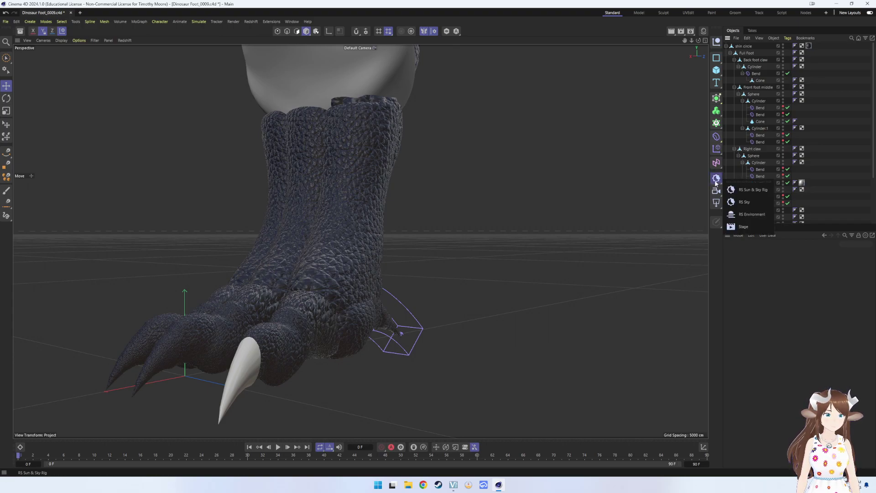
left_click(716, 153)
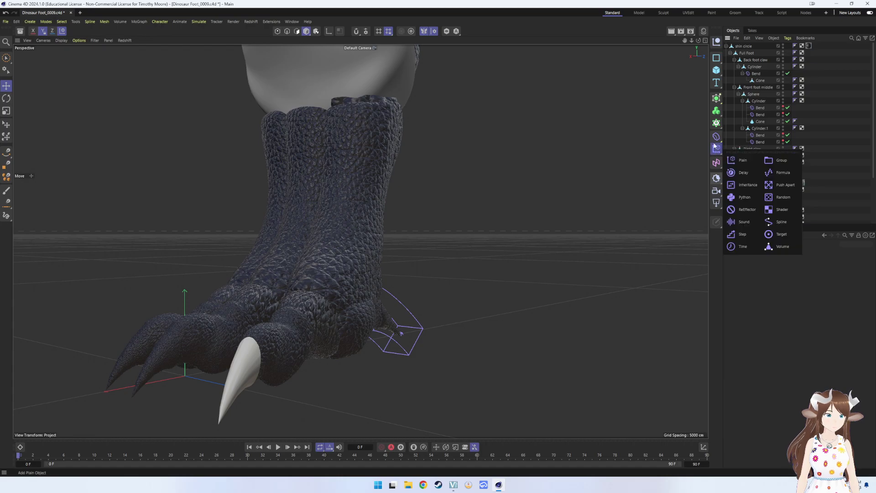
left_click(716, 71)
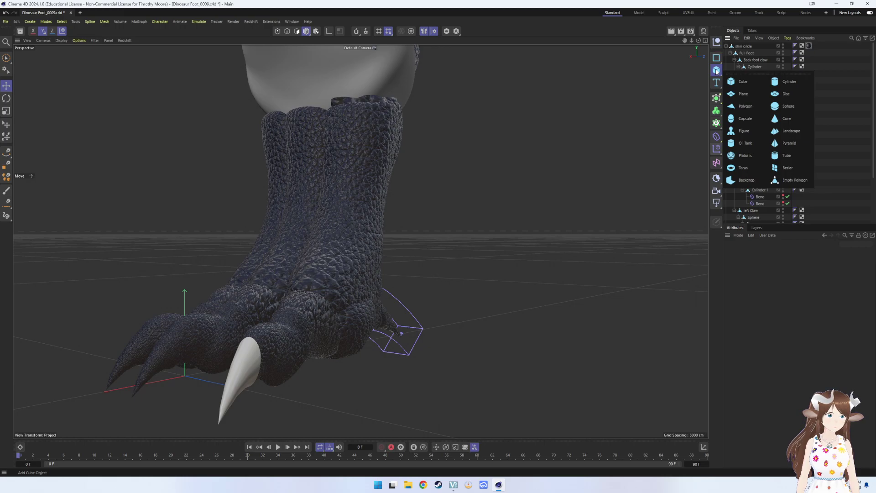
left_click(744, 180)
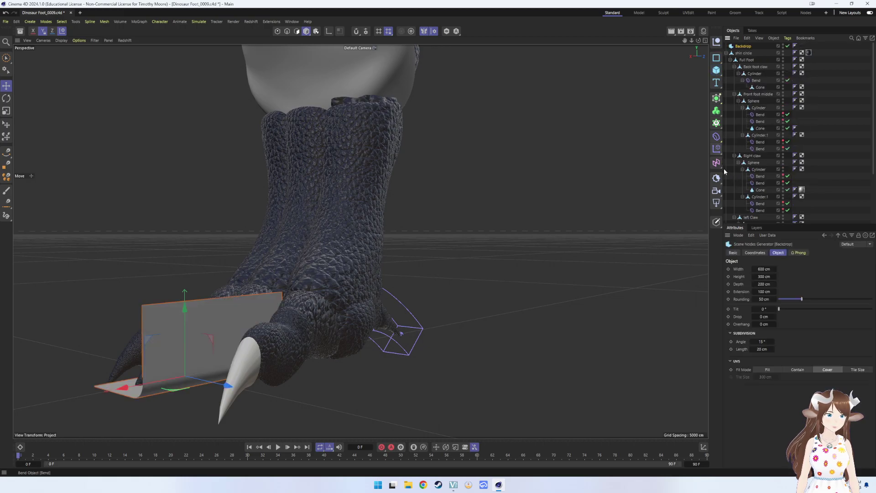
- Shift the backdrop along Z and scale it up uniformly behind the foot
scroll(215, 358, "down", 2)
scroll(232, 363, "down", 3)
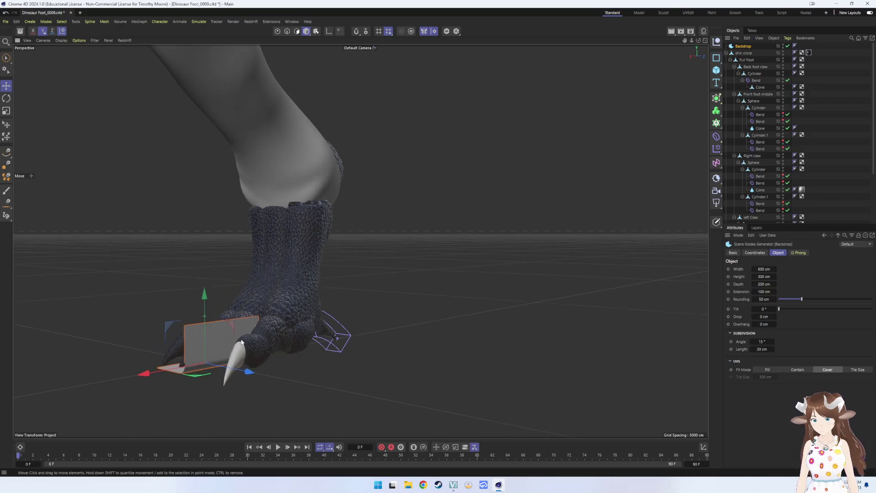
scroll(246, 365, "down", 3)
left_click_drag(256, 367, 403, 392)
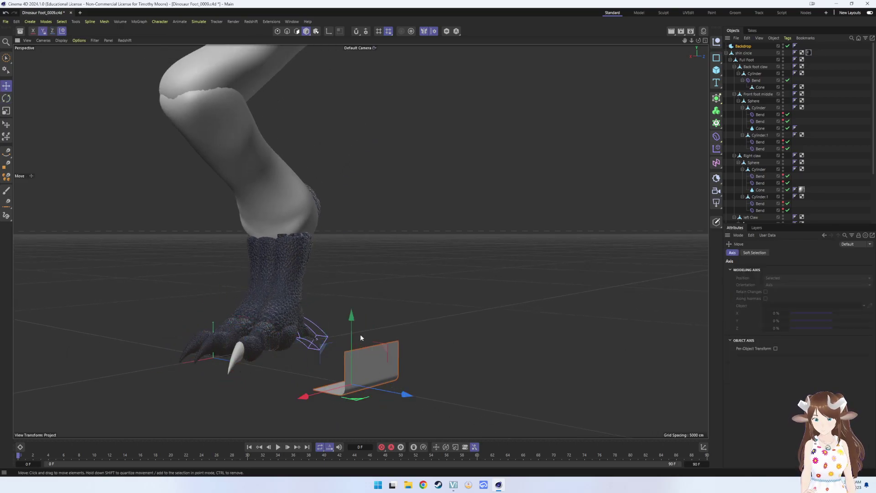
key("t")
left_click_drag(351, 315, 351, 46)
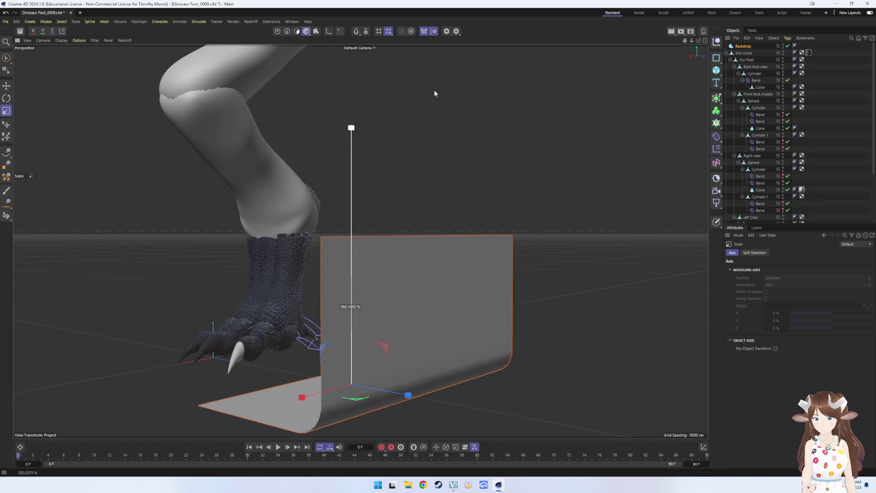
key("ctrl+z")
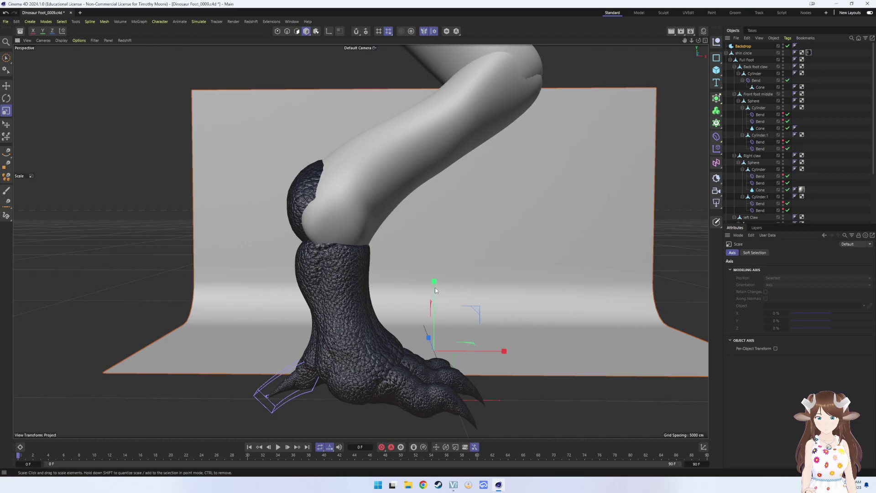
left_click_drag(434, 292, 418, 152, "alt")
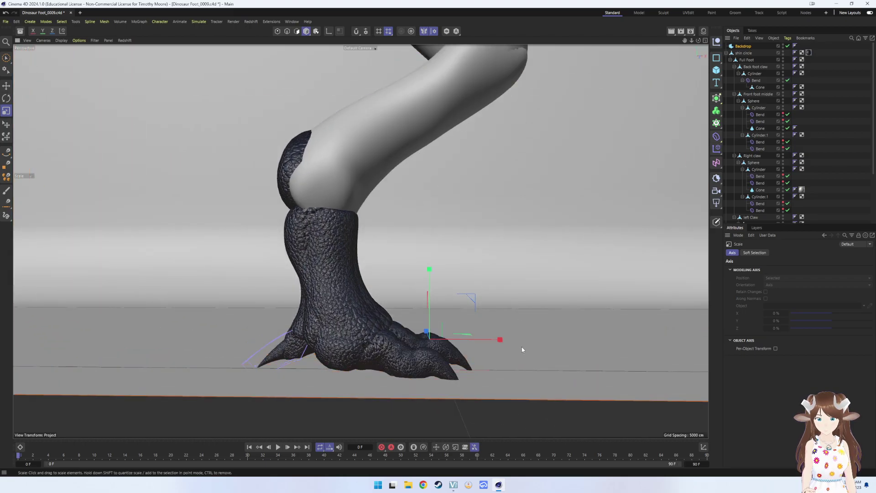
mouse_move(522, 349)
left_mouse_down("alt")
mouse_move(476, 352)
mouse_move(488, 346)
mouse_move(206, 280)
mouse_move(292, 262)
left_mouse_up("alt")
left_click(681, 31)
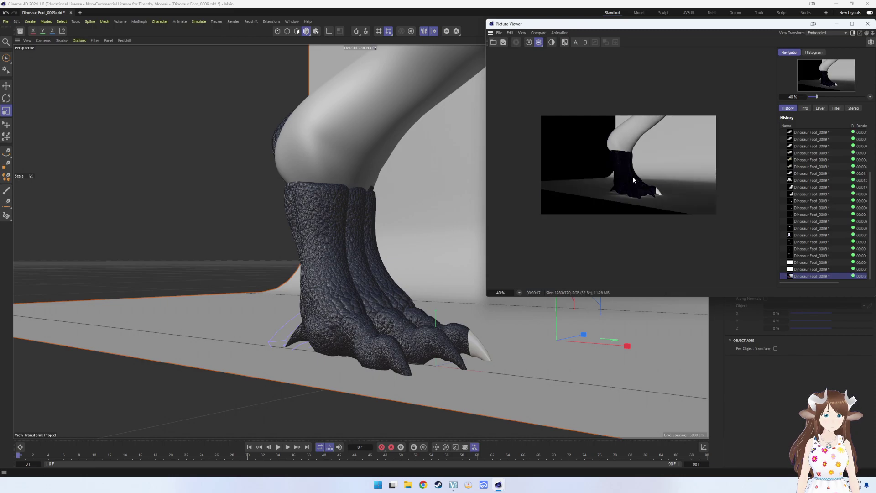
scroll(634, 180, "up", 1)
scroll(634, 187, "up", 3)
scroll(634, 187, "up", 2)
scroll(633, 185, "down", 4)
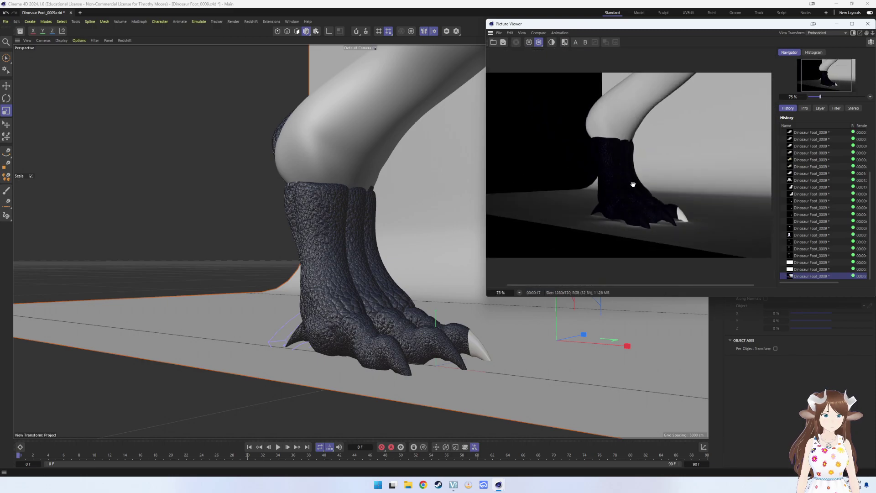
scroll(633, 184, "down", 4)
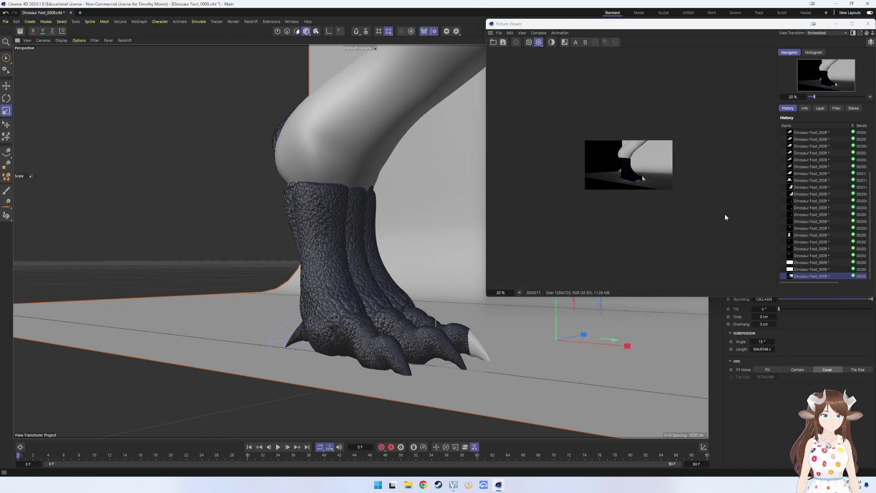
left_click(867, 24)
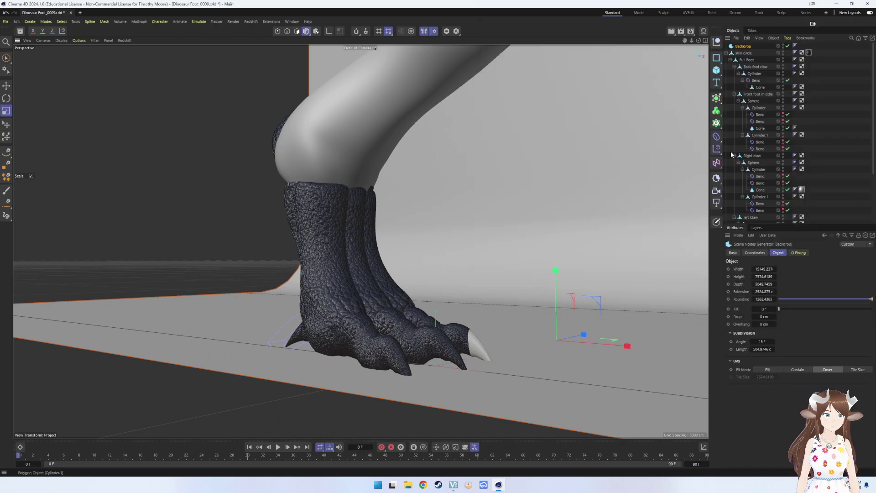
- Add an RS Dome Light from the light types list
left_click(716, 179)
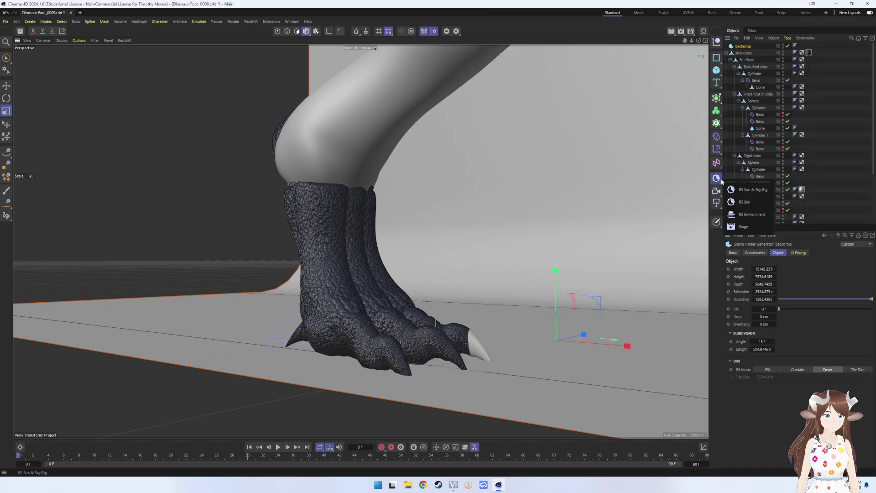
left_click(704, 301)
left_click(715, 204)
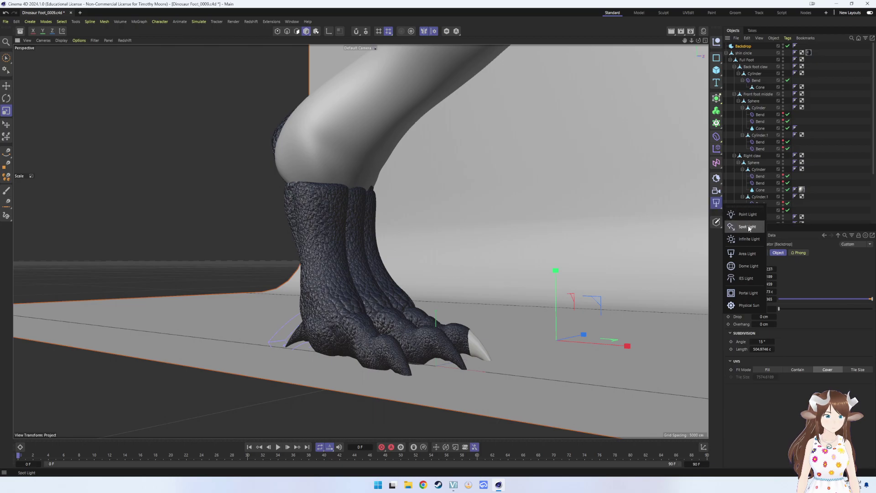
left_click(744, 267)
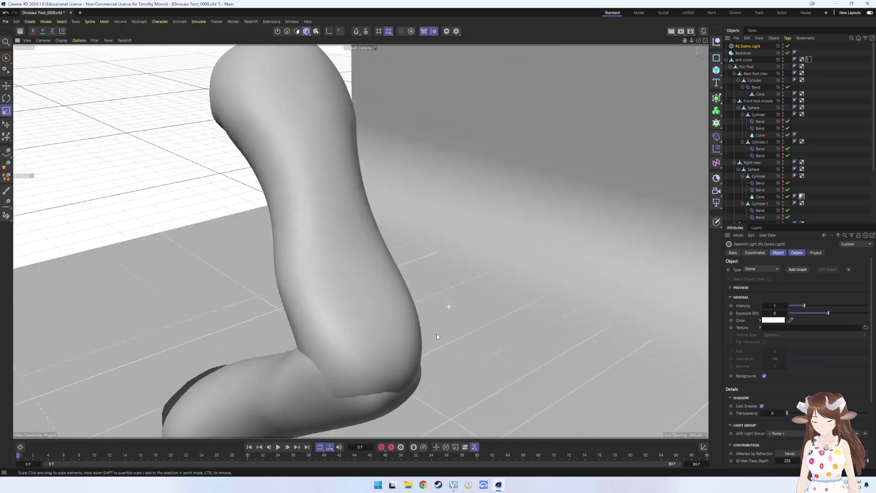
- Raise and reposition the dome light above the foot
left_click_drag(436, 336, 444, 314, "alt")
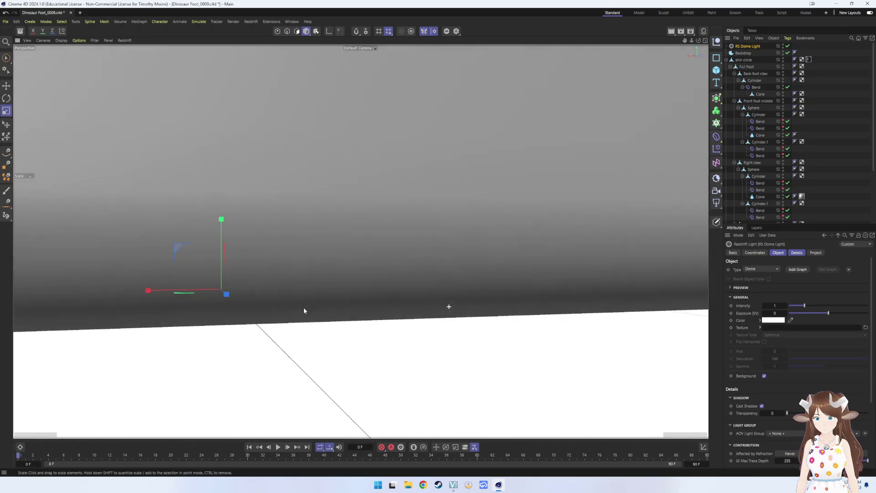
scroll(444, 314, "down", 4)
scroll(461, 295, "down", 3)
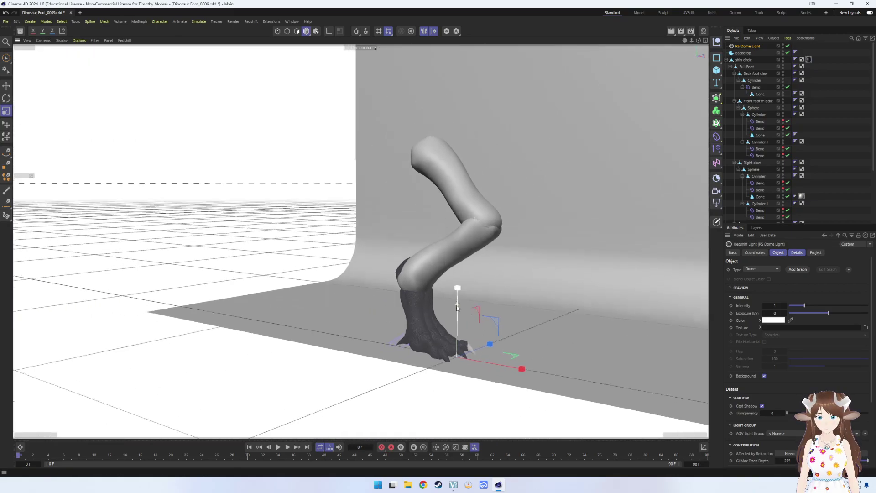
scroll(475, 320, "down", 1)
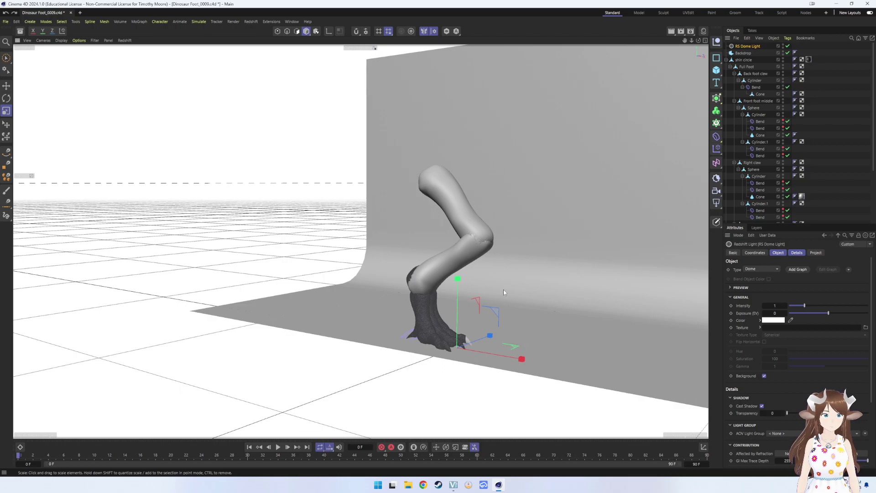
key("e")
left_click_drag(463, 289, 501, 186)
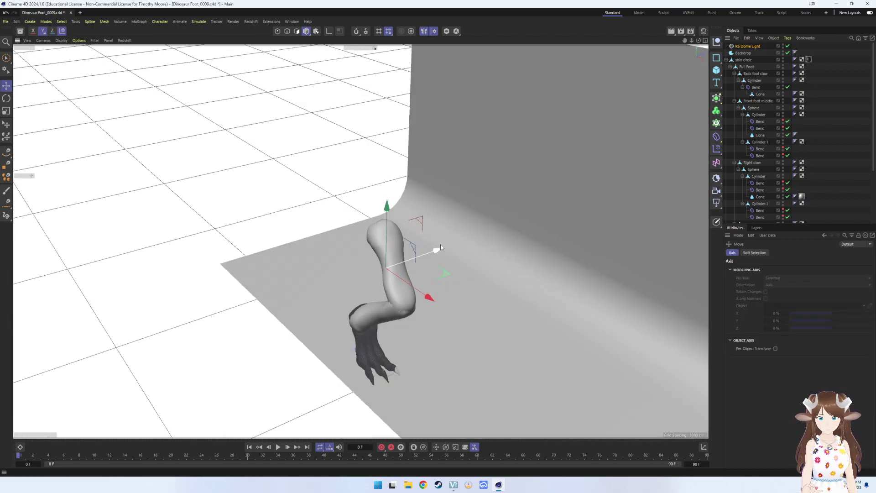
mouse_move(440, 245)
left_mouse_down()
mouse_move(251, 339)
mouse_move(192, 347)
mouse_move(424, 352)
left_mouse_up()
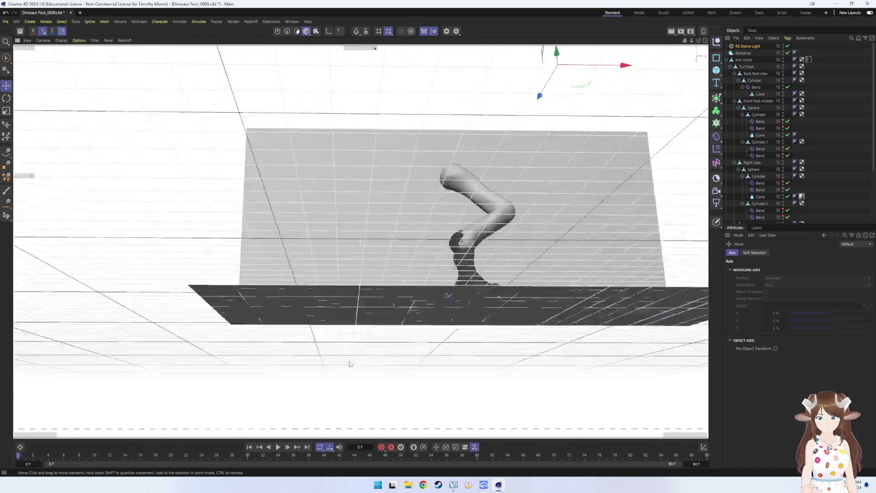
scroll(438, 315, "up", 2)
scroll(452, 283, "up", 2)
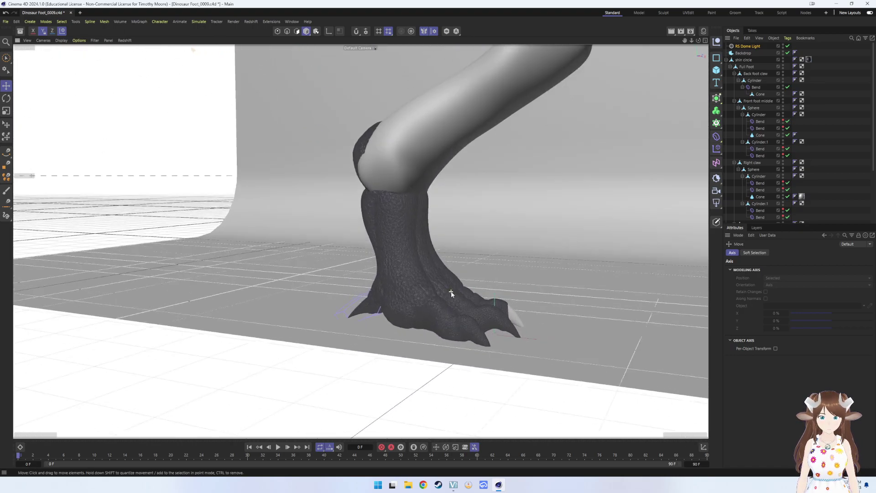
scroll(459, 258, "up", 2)
scroll(459, 259, "up", 3)
left_click(682, 32)
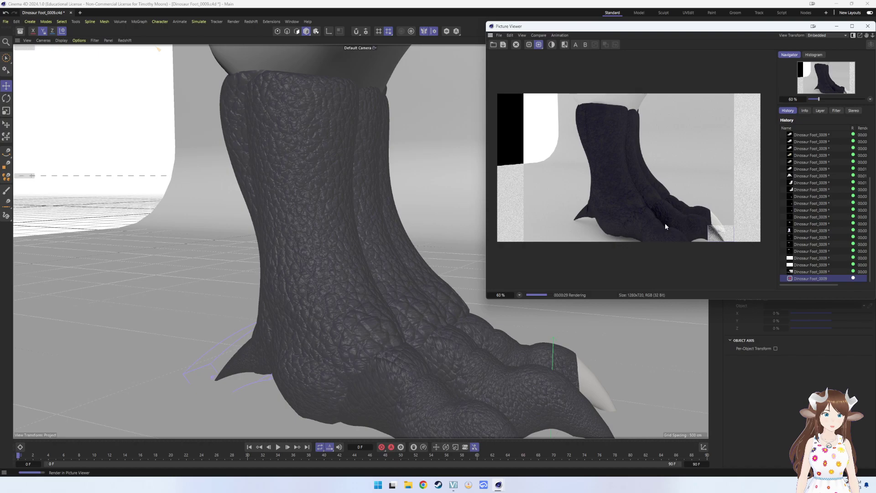
scroll(665, 223, "down", 1)
scroll(665, 223, "up", 3)
scroll(663, 220, "up", 2)
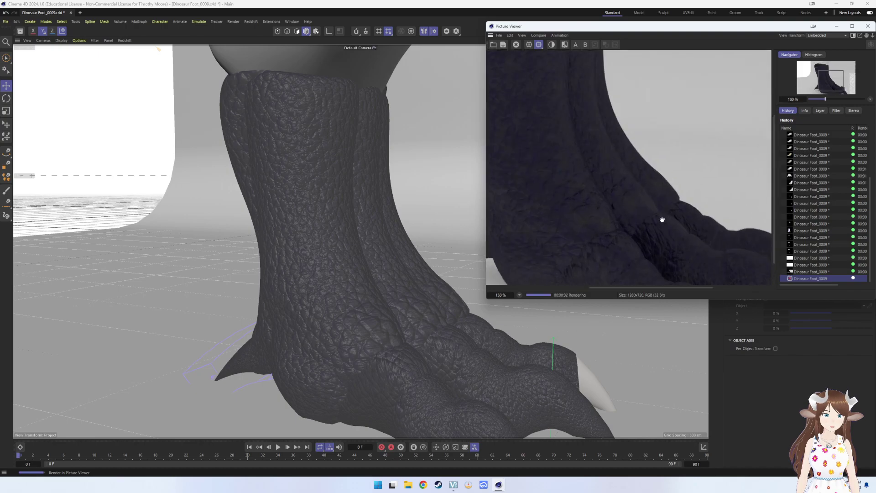
scroll(663, 220, "down", 2)
scroll(662, 220, "down", 1)
scroll(662, 220, "up", 2)
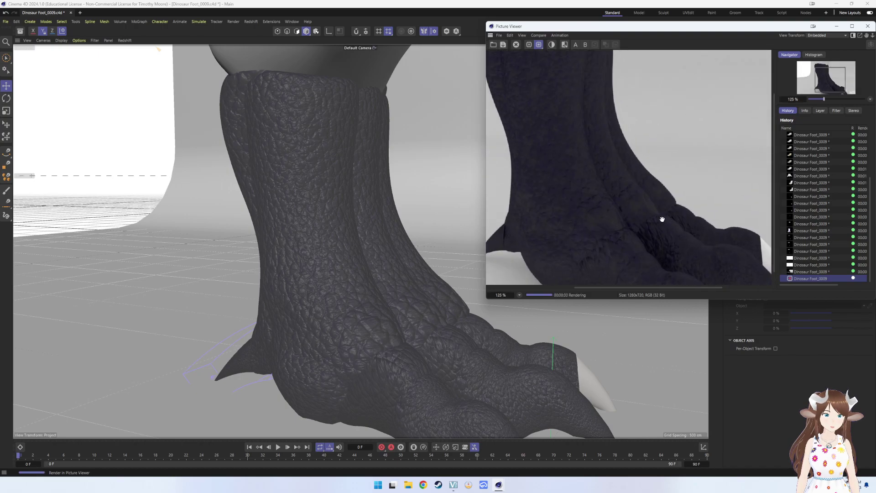
scroll(664, 220, "down", 2)
scroll(664, 219, "down", 1)
scroll(660, 217, "up", 4)
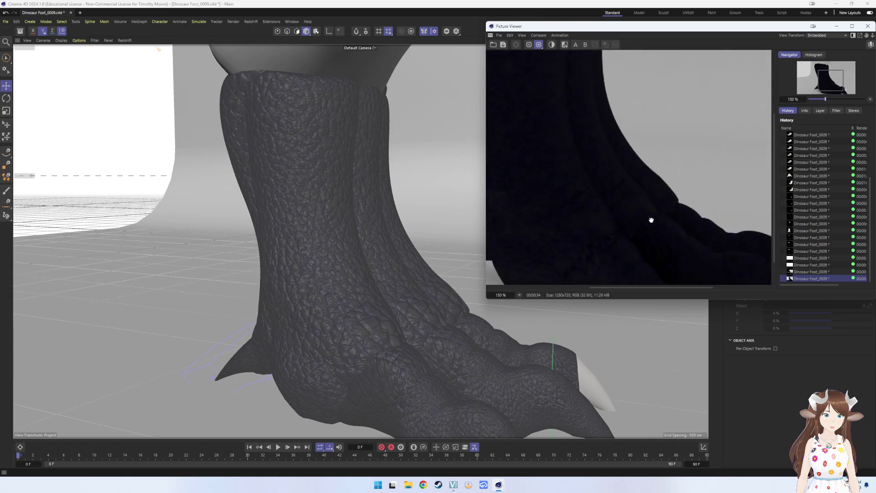
scroll(652, 220, "down", 3)
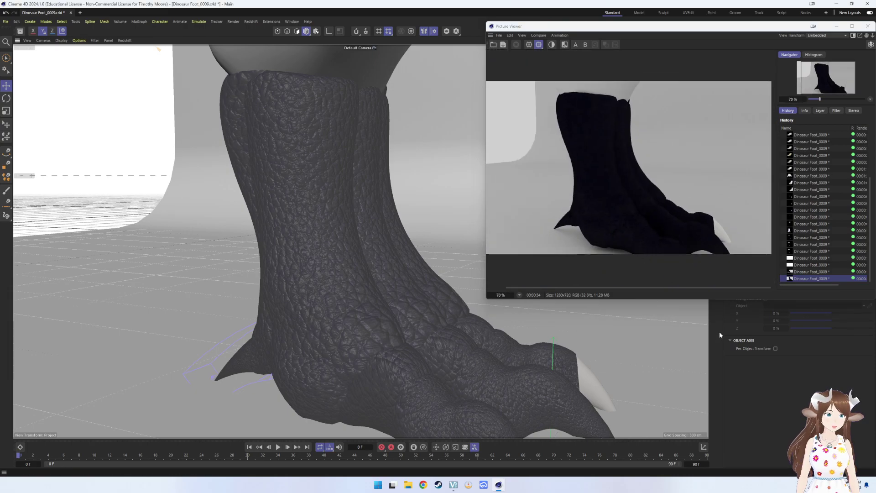
left_click(868, 26)
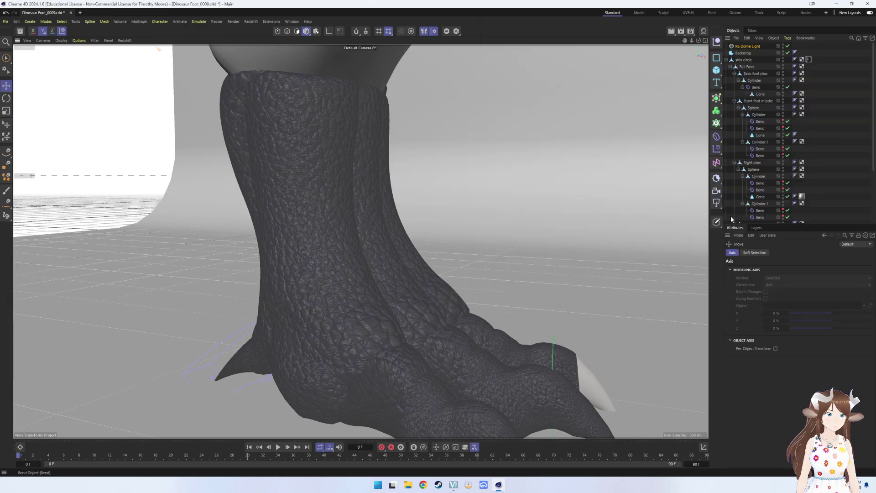
- Reduce the Blend of Leather 02's Fusion colour shader to 0%
left_click(704, 31)
left_click(620, 71)
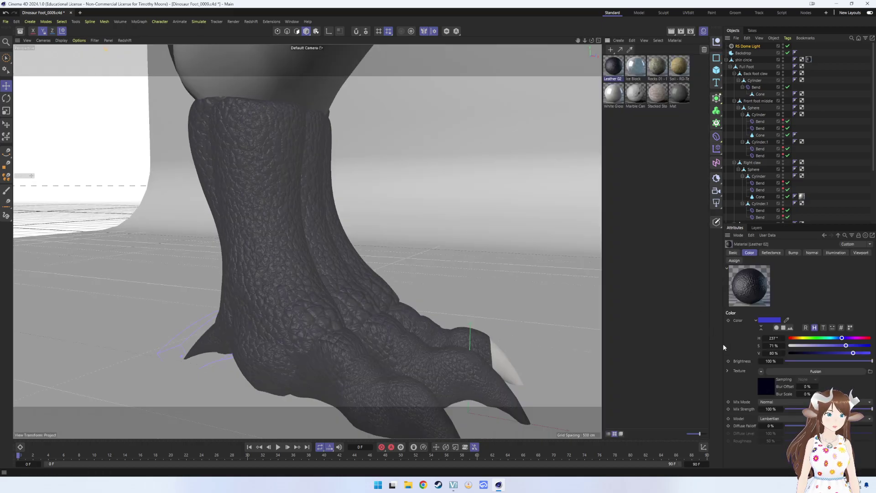
left_click(768, 391)
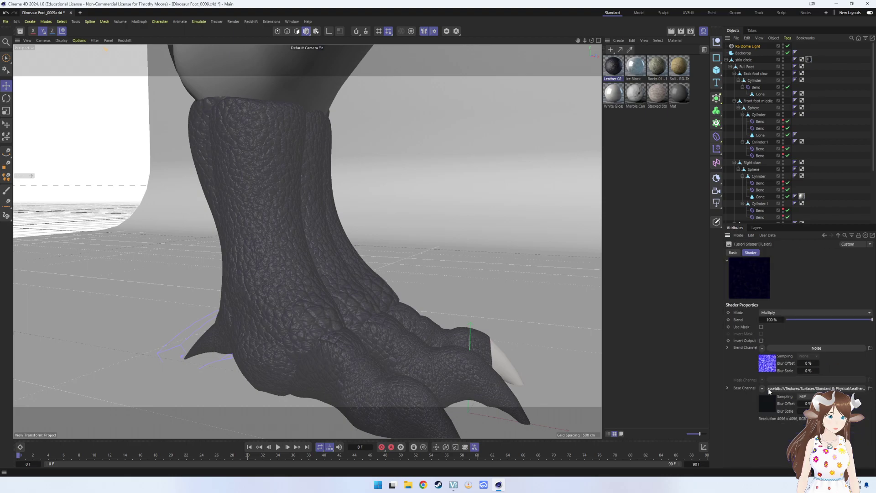
mouse_move(804, 319)
left_mouse_down()
mouse_move(781, 318)
mouse_move(818, 321)
left_mouse_up()
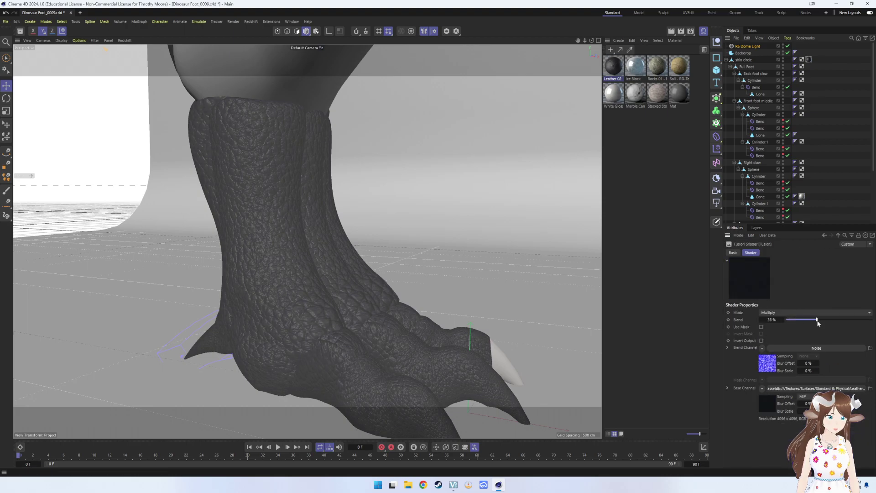
left_click(749, 273)
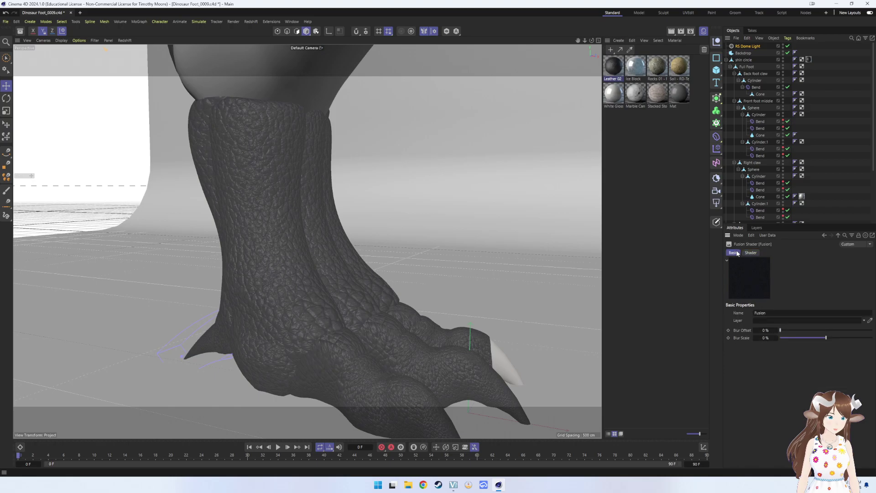
left_click(750, 253)
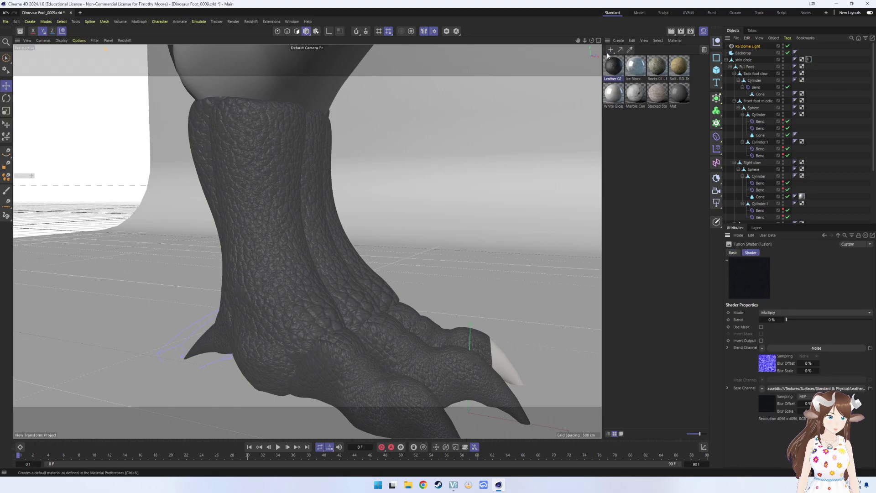
left_click(838, 235)
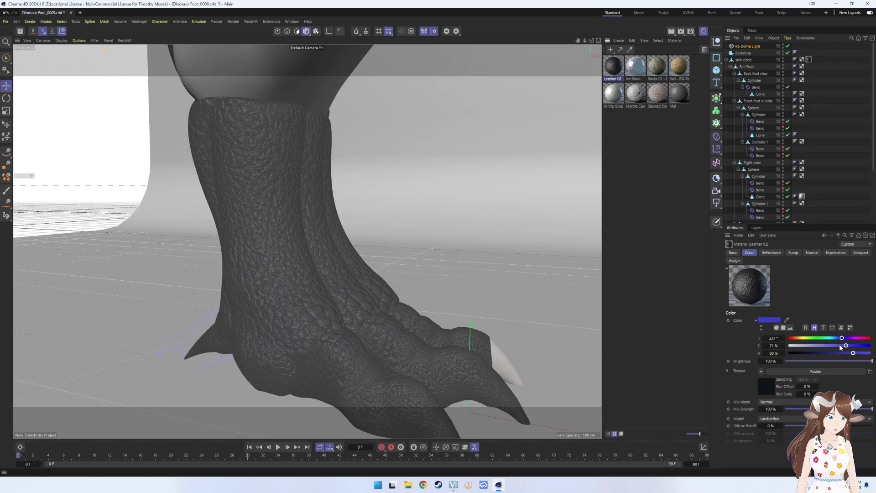
- Darken Leather 02 to 237°/59%/22% using Add mix at 10%, then test-render
mouse_move(847, 346)
left_mouse_down()
mouse_move(772, 339)
mouse_move(833, 346)
left_mouse_up()
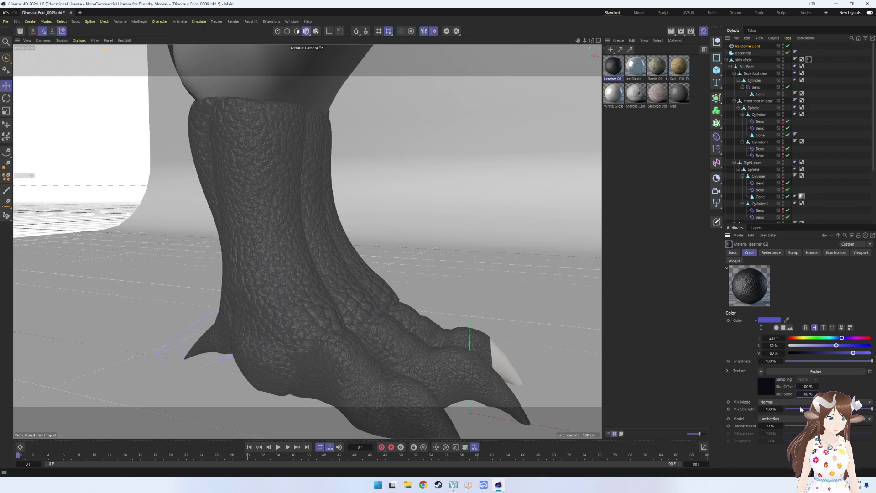
left_click(796, 402)
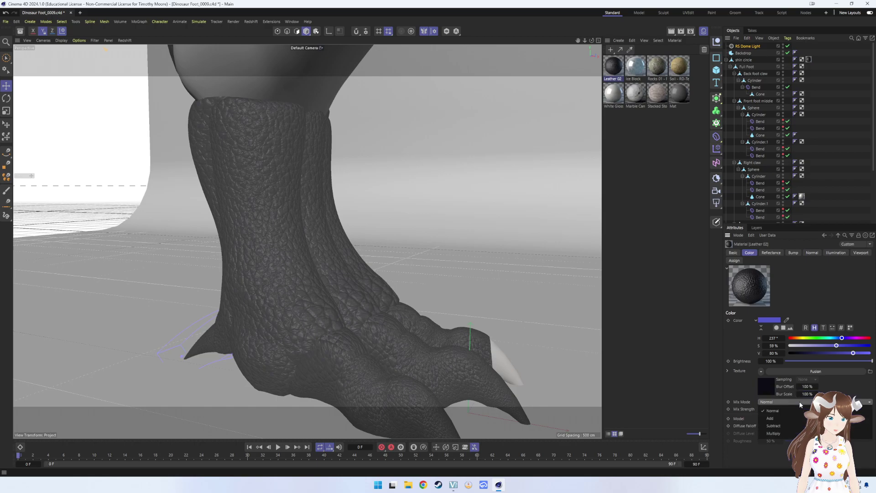
left_click(776, 418)
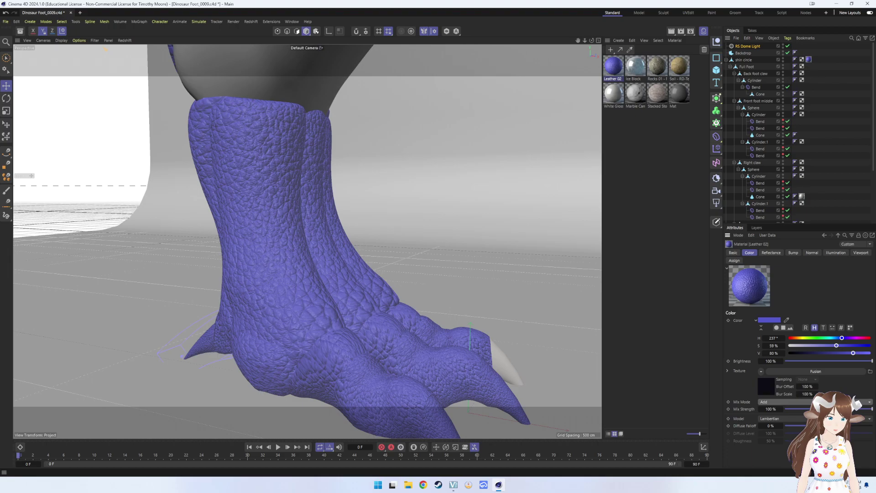
left_click_drag(872, 409, 801, 409)
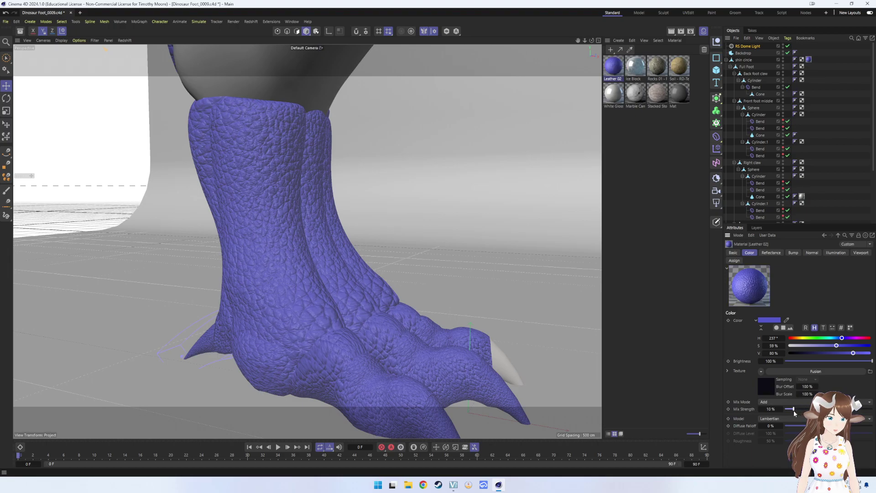
left_click(819, 353)
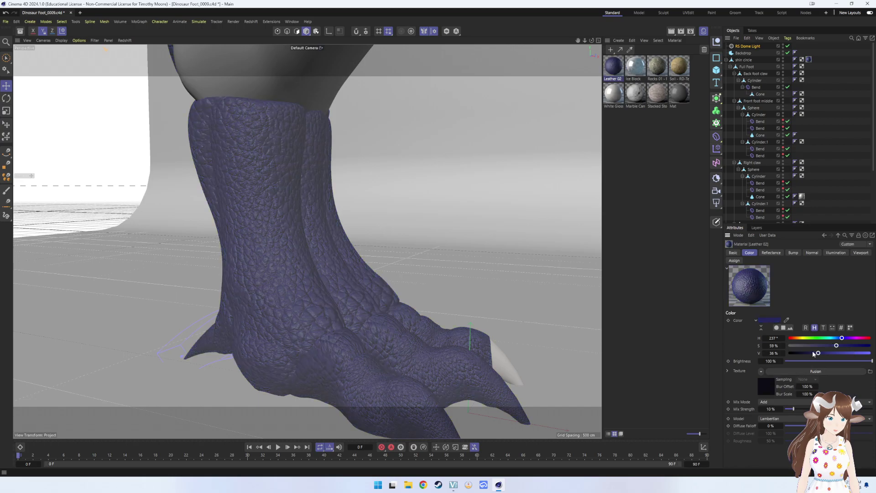
left_click(807, 356)
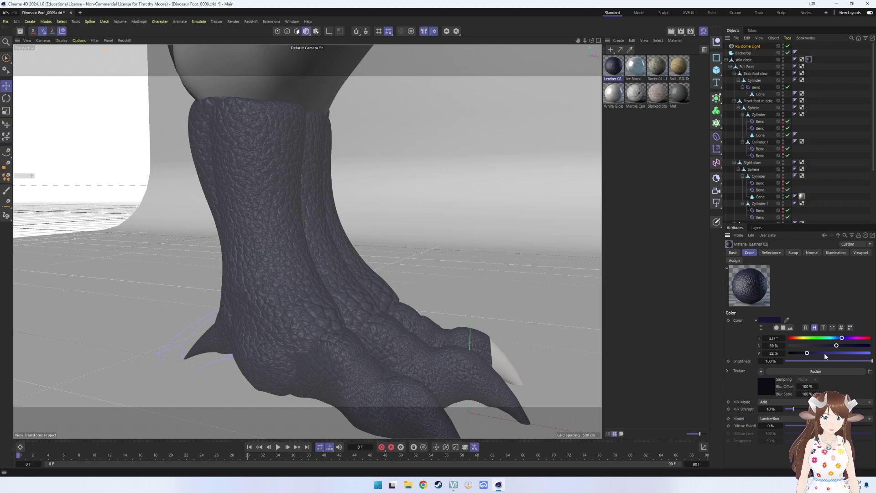
left_click(681, 32)
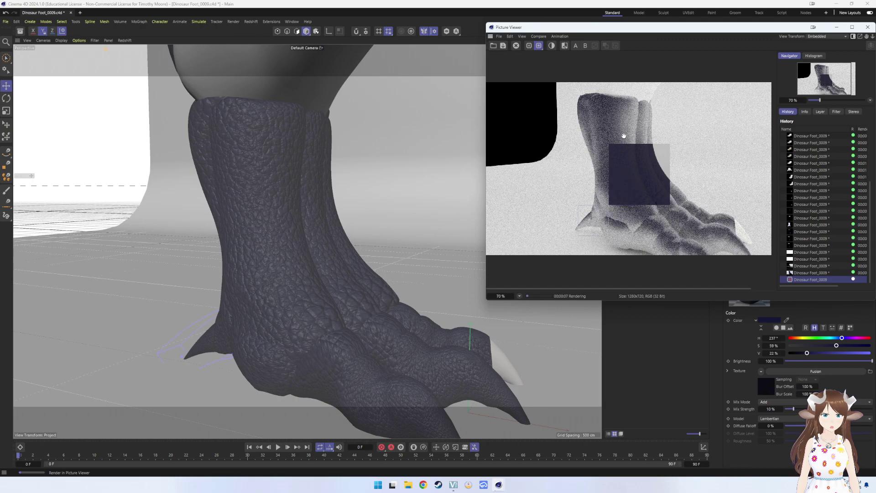
- Zoom in and out on the finished render to inspect the dark navy leather
scroll(634, 186, "up", 3)
scroll(634, 168, "up", 2)
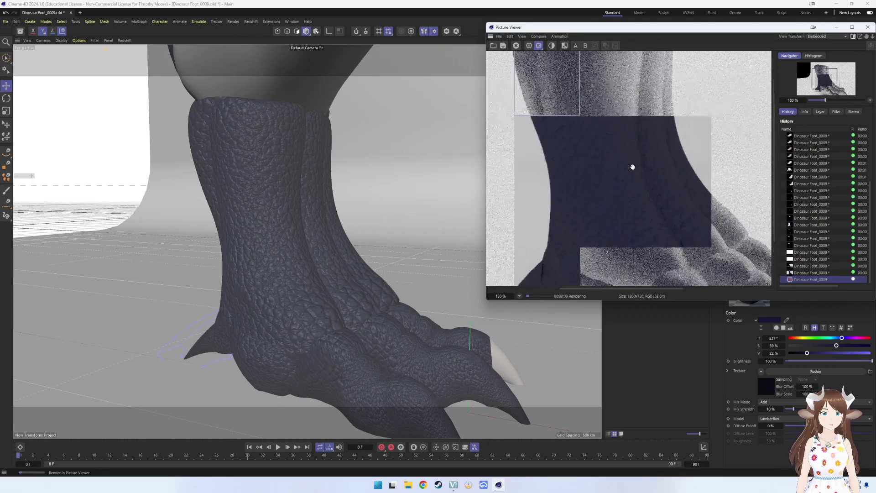
scroll(632, 167, "up", 2)
scroll(639, 160, "down", 3)
scroll(642, 158, "down", 4)
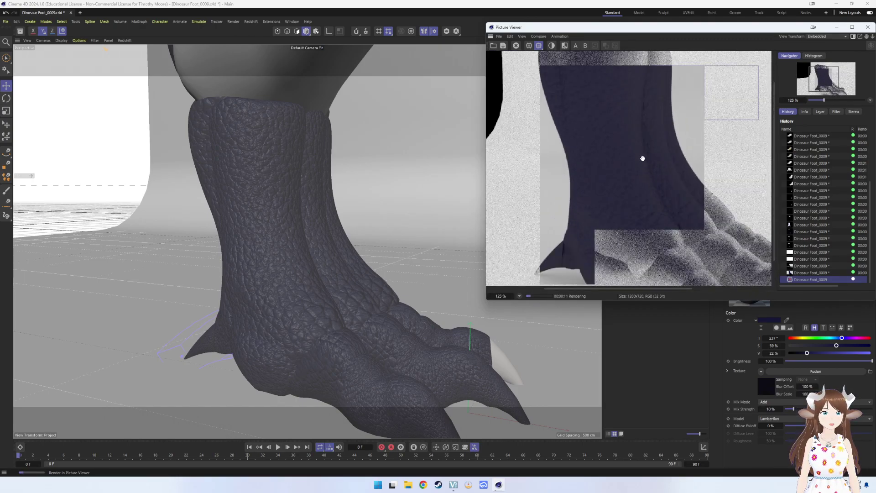
scroll(641, 158, "up", 1)
scroll(638, 156, "up", 1)
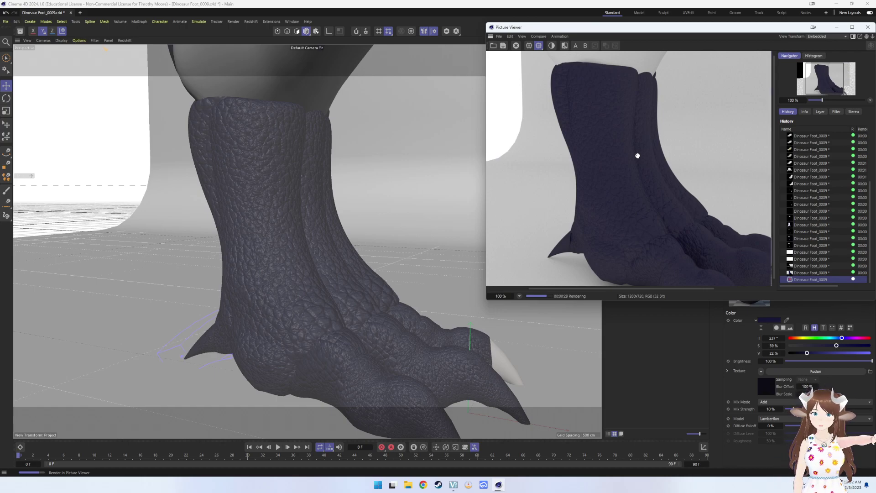
scroll(611, 198, "down", 2)
scroll(622, 192, "down", 3)
scroll(623, 191, "up", 3)
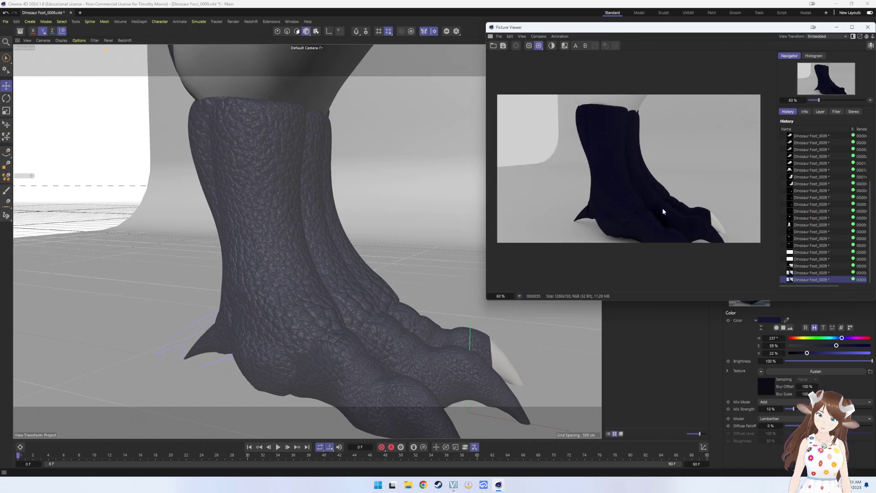
scroll(654, 192, "up", 3)
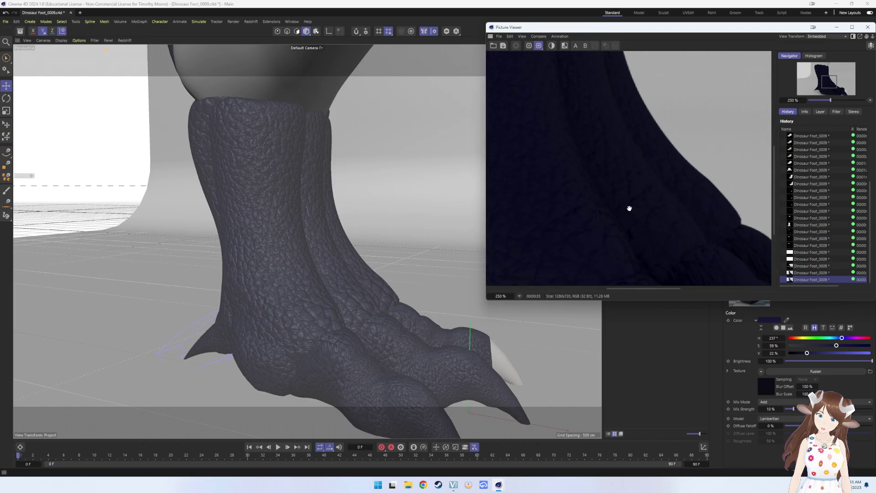
scroll(629, 208, "down", 3)
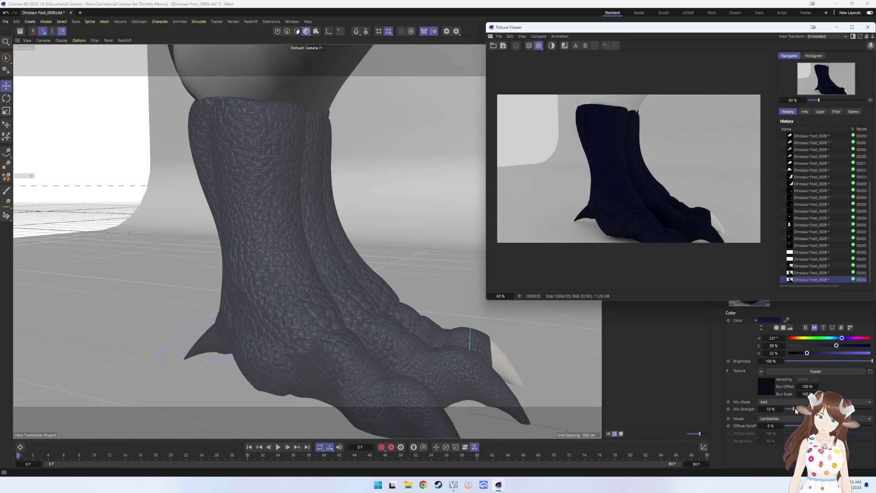
- Give Leather 02 12% mix strength, Oren-Nayar shading, 24% diffuse level, and about half brightness
left_click_drag(798, 410, 800, 409)
left_click(785, 419)
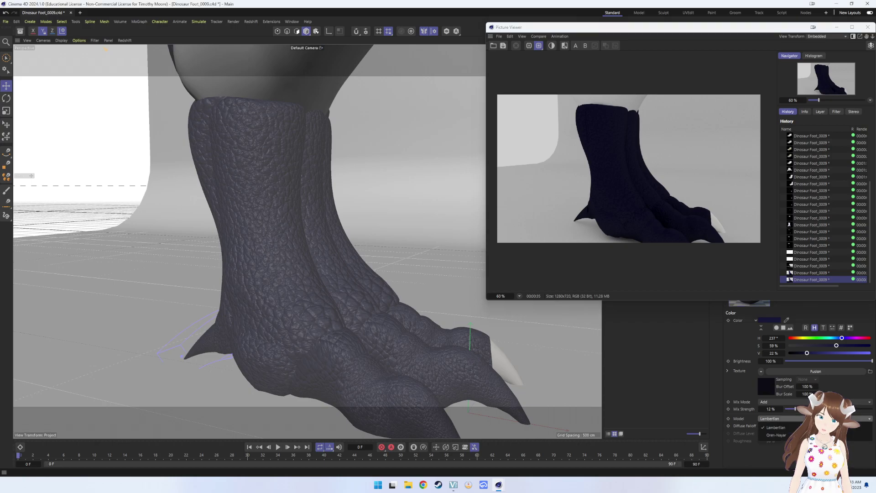
left_click(776, 435)
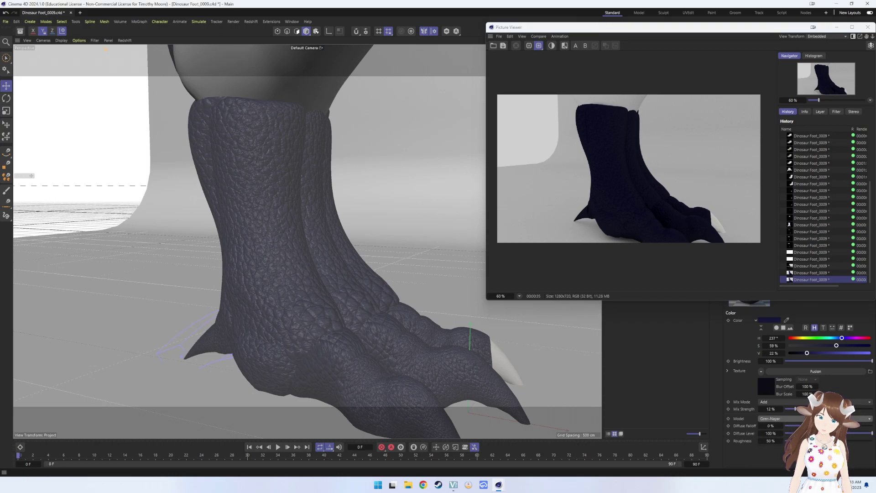
left_click_drag(873, 433, 806, 433)
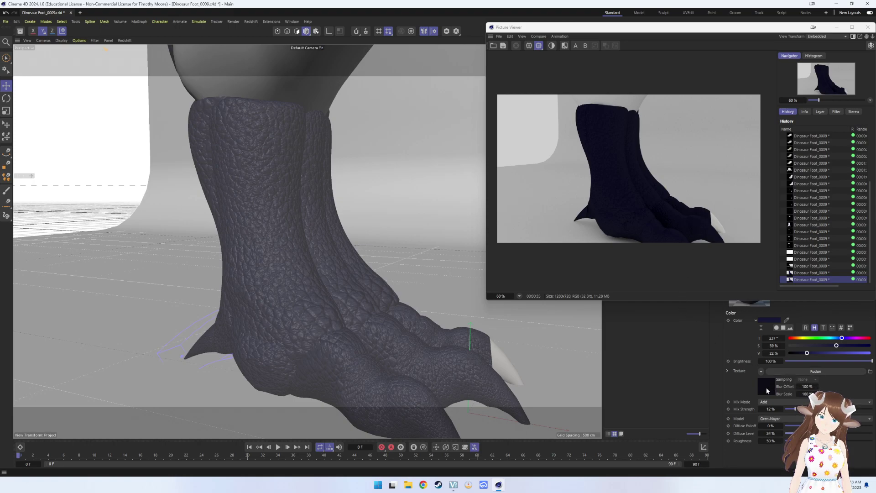
left_click(826, 361)
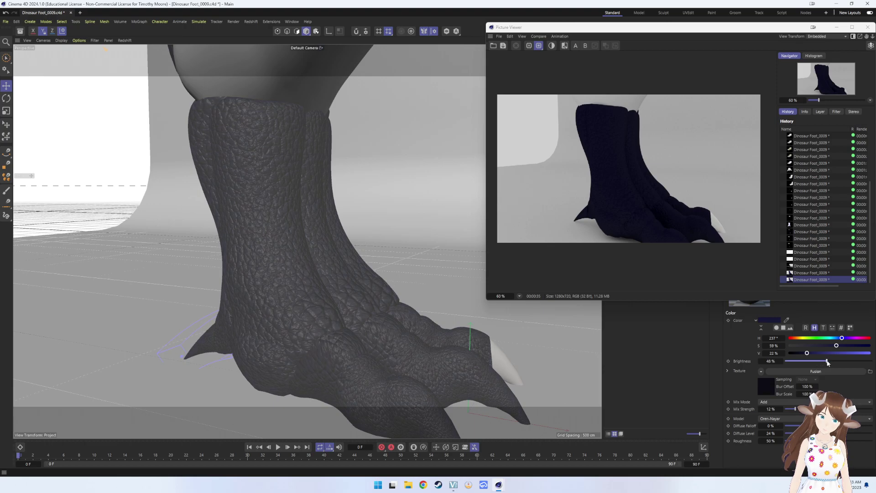
left_click_drag(827, 361, 824, 363)
- Close the render window and delete the Leather 02 material
left_click(868, 28)
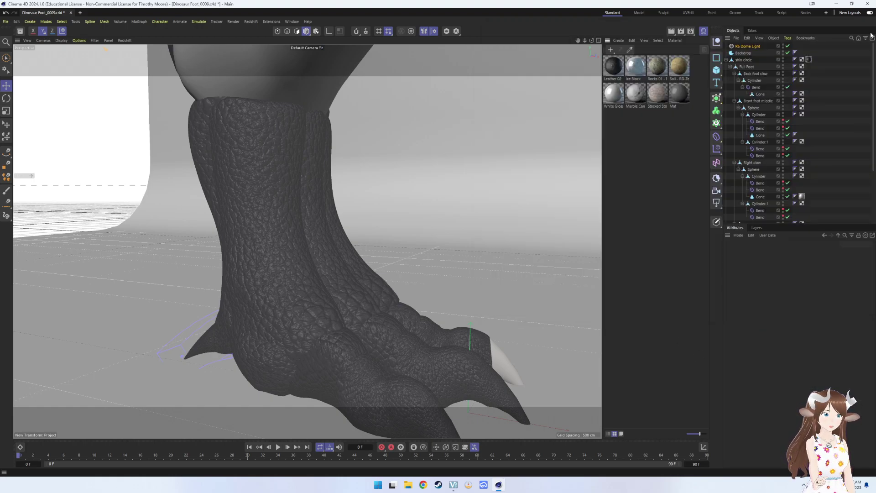
left_click(614, 66)
key("Delete")
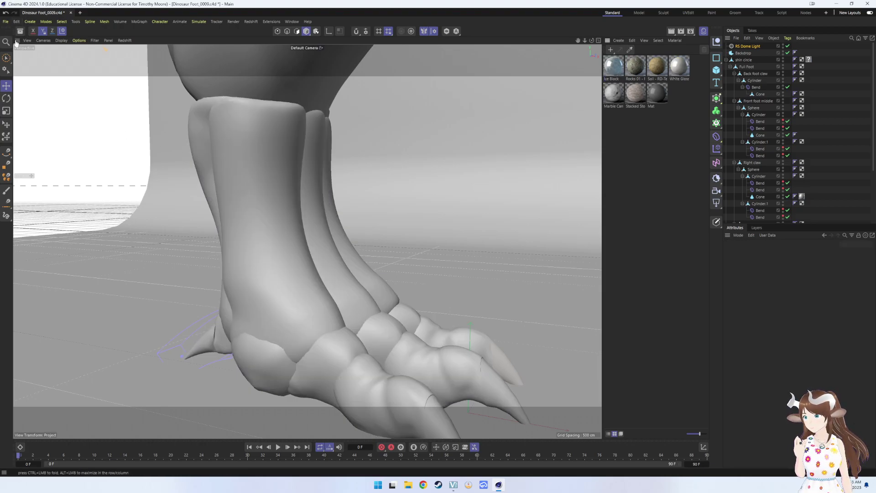
- Apply the Leather 01 preset from the Asset Browser to the shin circle object
left_click(16, 43)
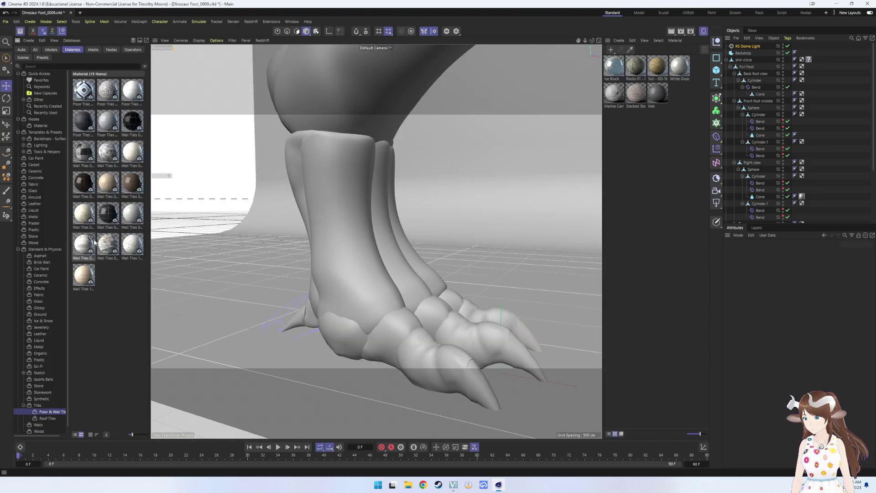
left_click(40, 334)
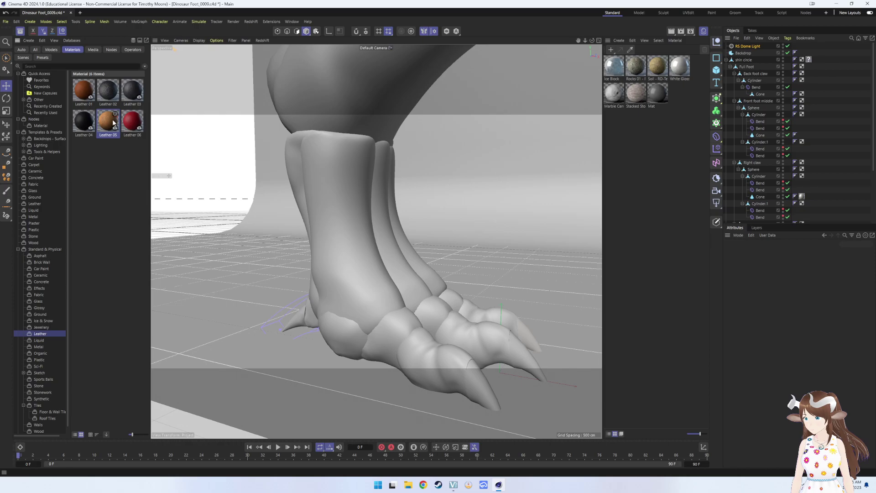
left_click_drag(83, 90, 640, 91)
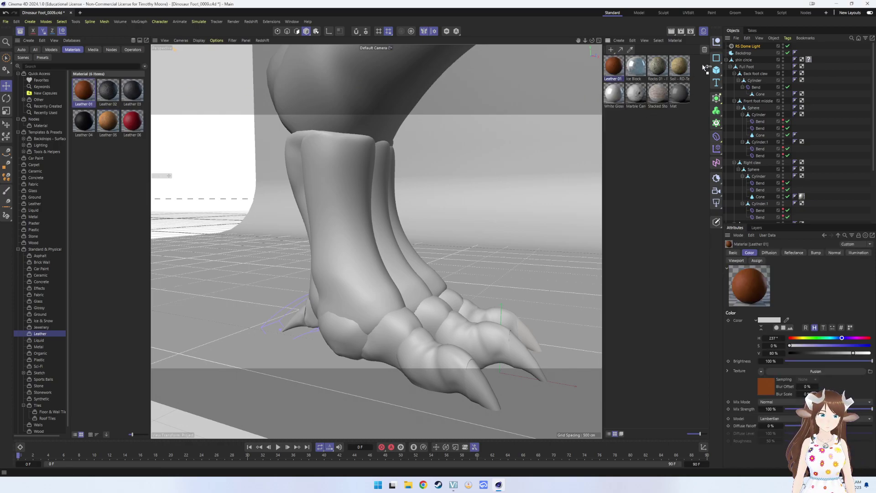
left_click_drag(752, 63, 752, 61)
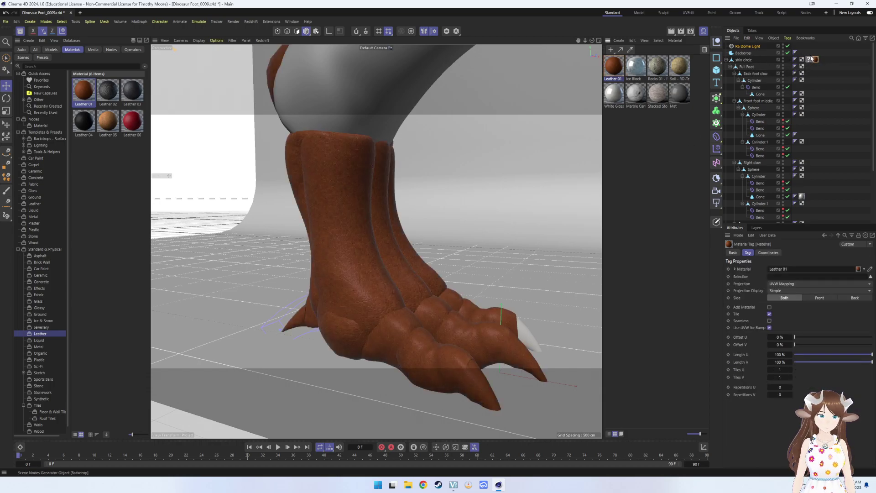
left_click(806, 69)
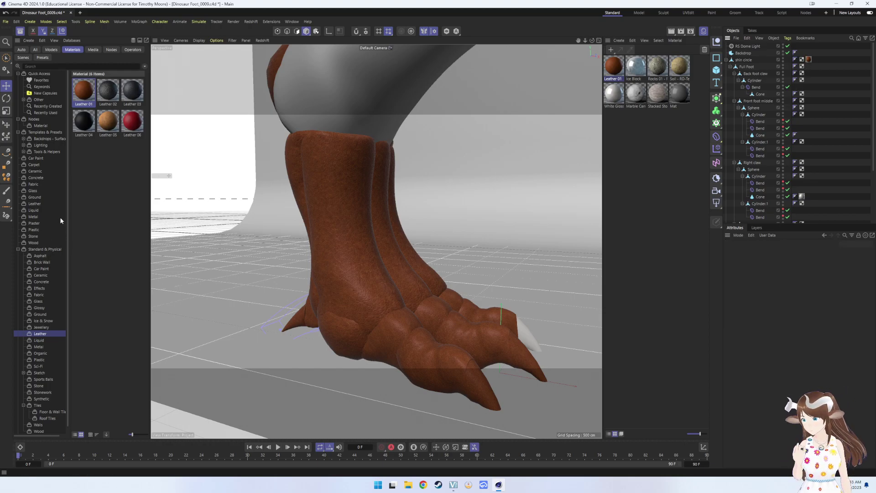
left_click(44, 159)
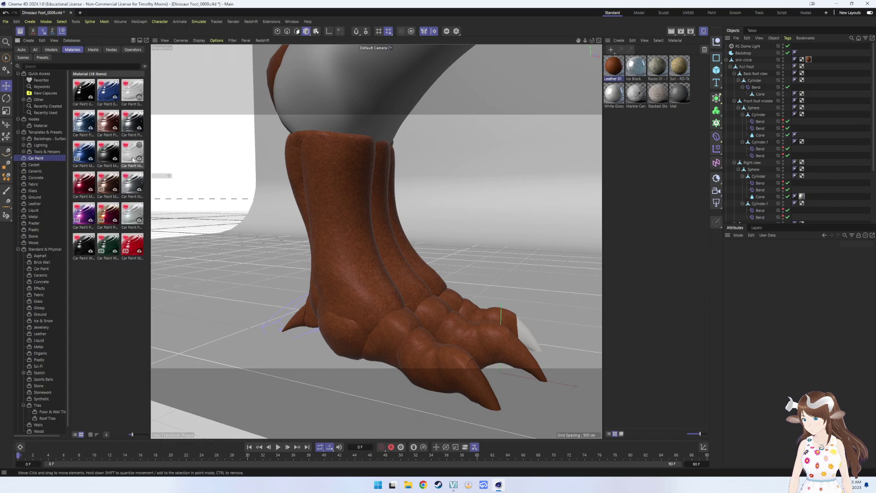
mouse_move(133, 153)
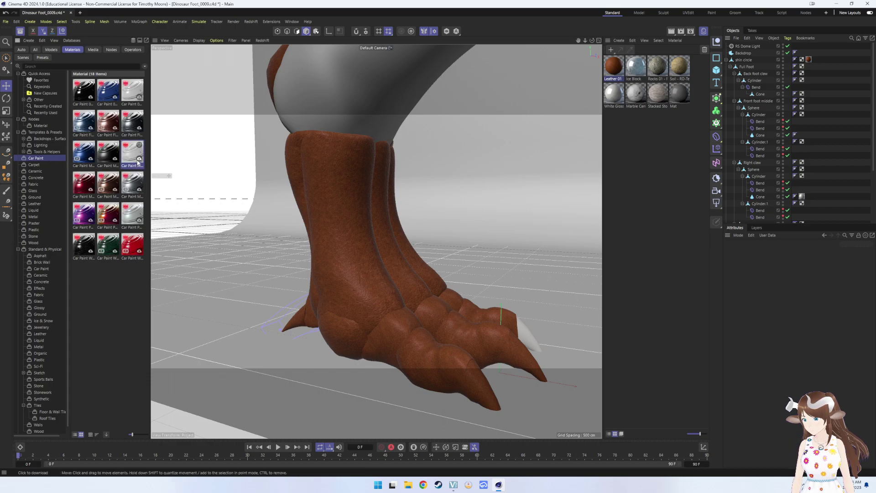
- Coat the two outer claw cones in Carpaint Matte White and orbit to the foot's front
double_click(134, 156)
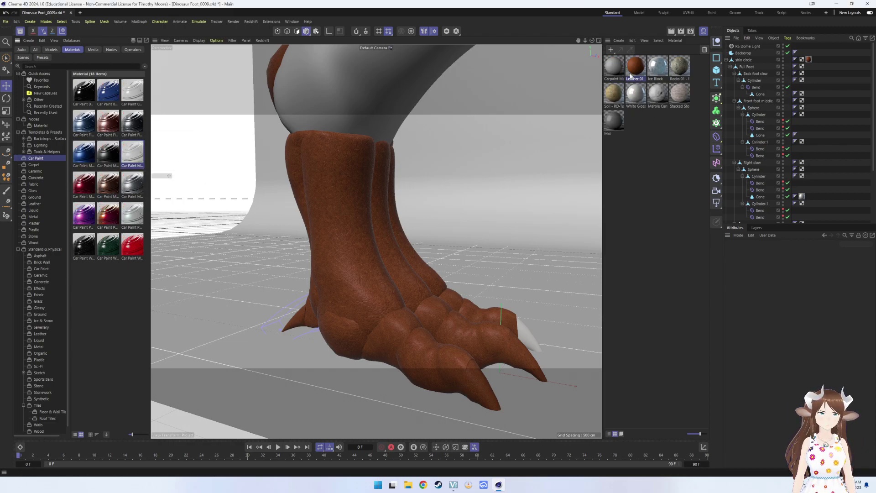
left_click(614, 69)
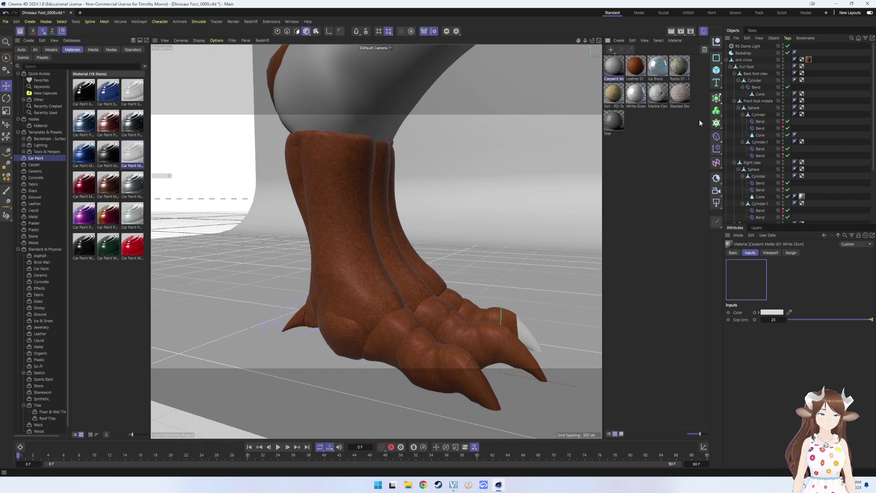
scroll(777, 176, "down", 3)
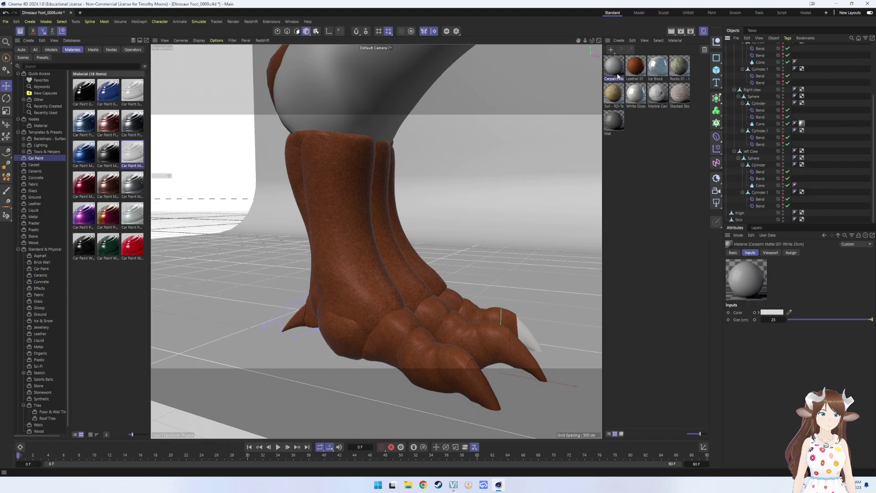
mouse_move(618, 76)
left_mouse_down()
mouse_move(778, 162)
mouse_move(764, 186)
left_mouse_up()
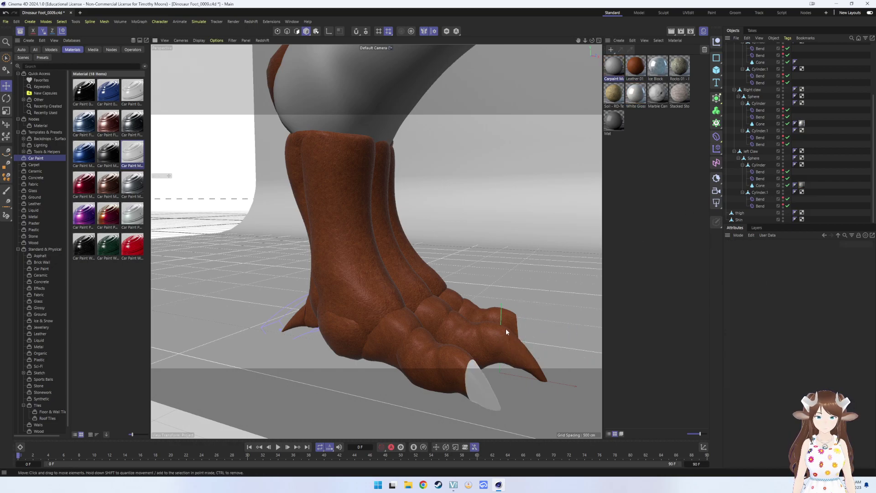
mouse_move(506, 327)
left_mouse_down("alt")
mouse_move(531, 304)
mouse_move(499, 295)
left_mouse_up("alt")
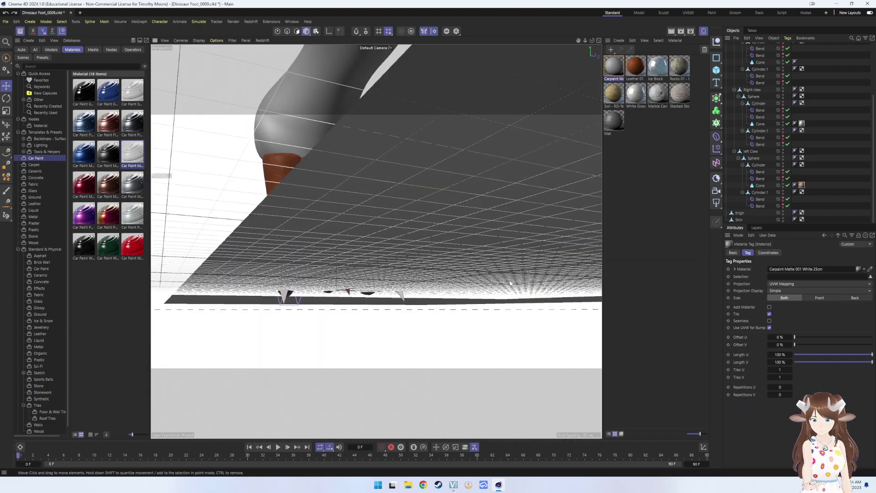
scroll(499, 294, "up", 5)
scroll(291, 304, "down", 2)
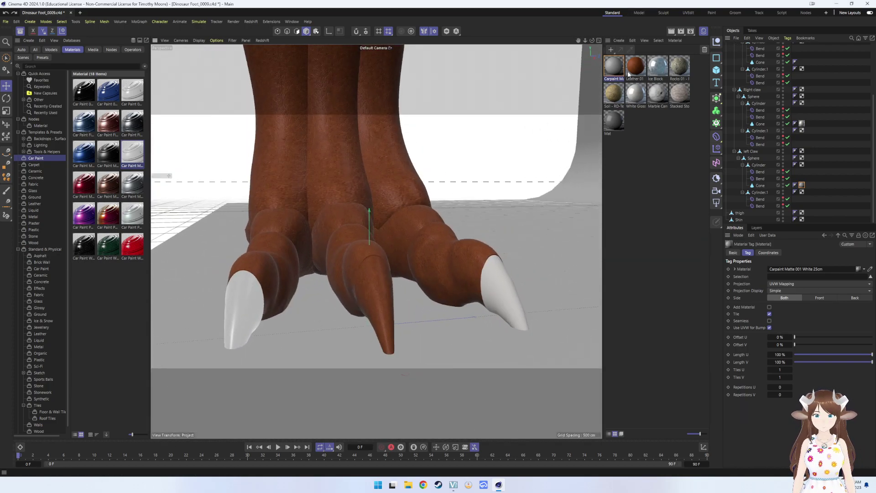
- Test-render the white-clawed brown foot, zoom into the result, and close the Picture Viewer
left_click(681, 31)
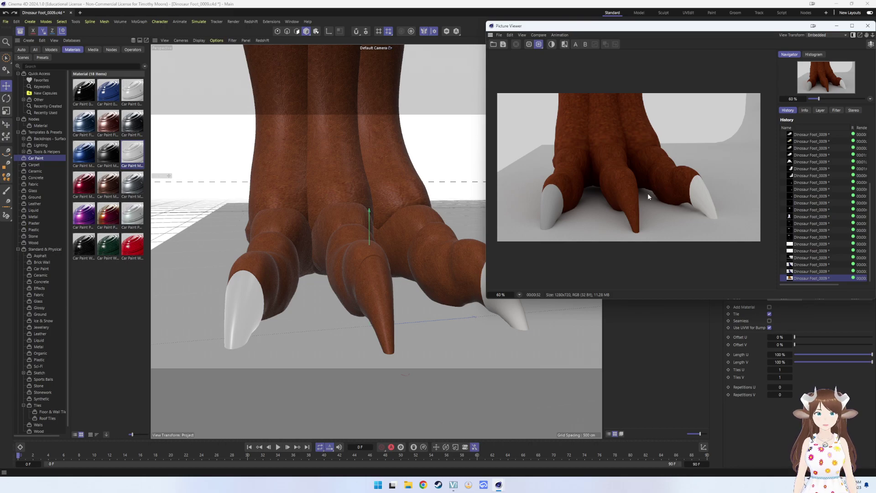
scroll(639, 183, "up", 2)
scroll(621, 162, "up", 3)
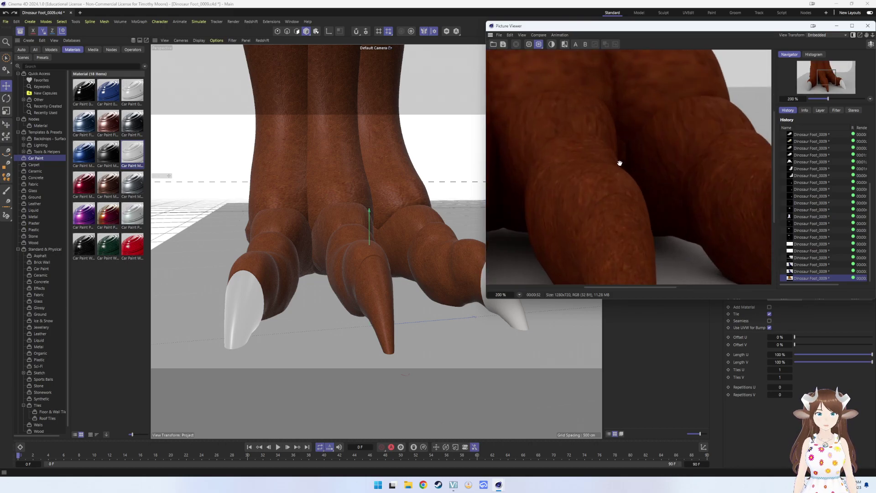
scroll(620, 165, "down", 4)
scroll(593, 176, "down", 1)
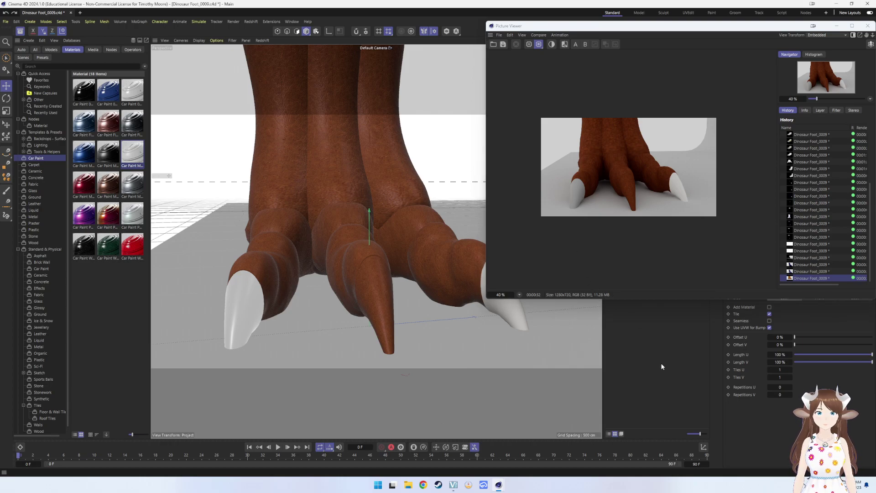
left_click(869, 25)
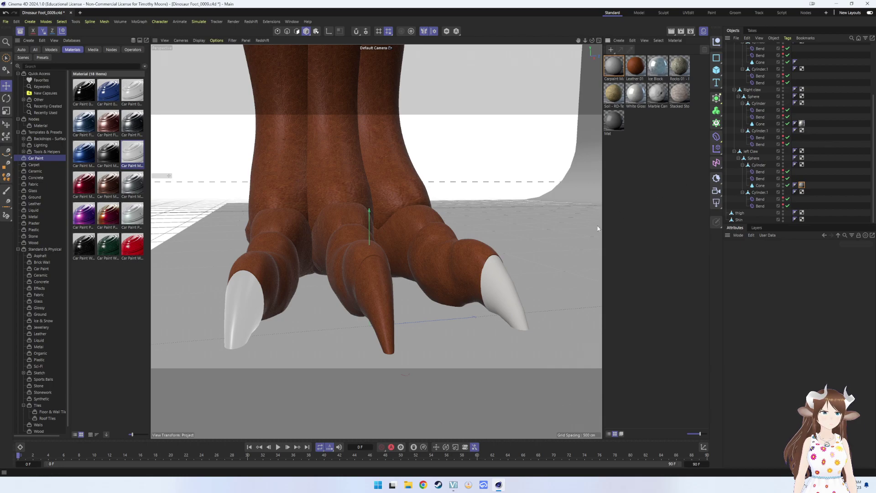
left_click(497, 297)
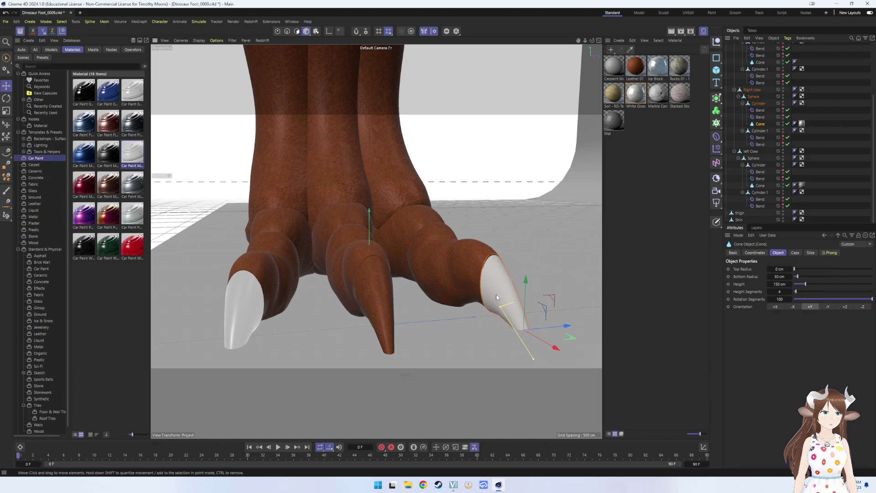
- Load the red Leather 06 preset from the Asset Browser's leather presets
left_click(518, 260)
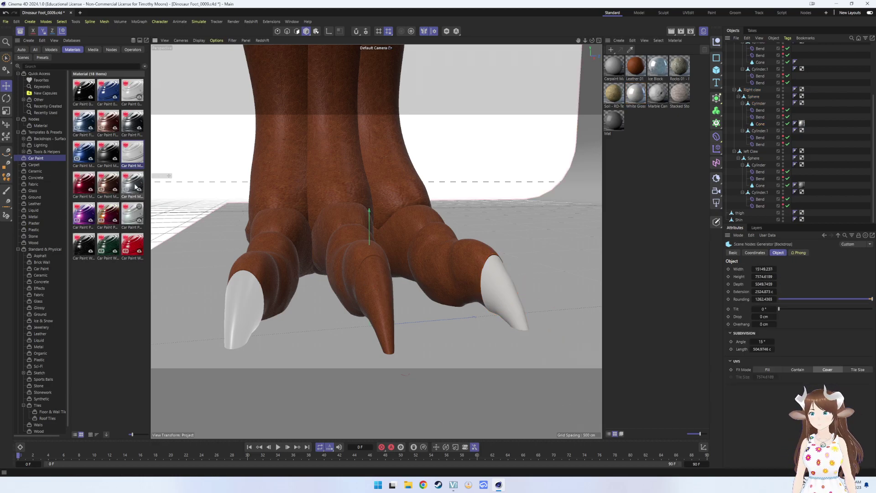
mouse_move(133, 152)
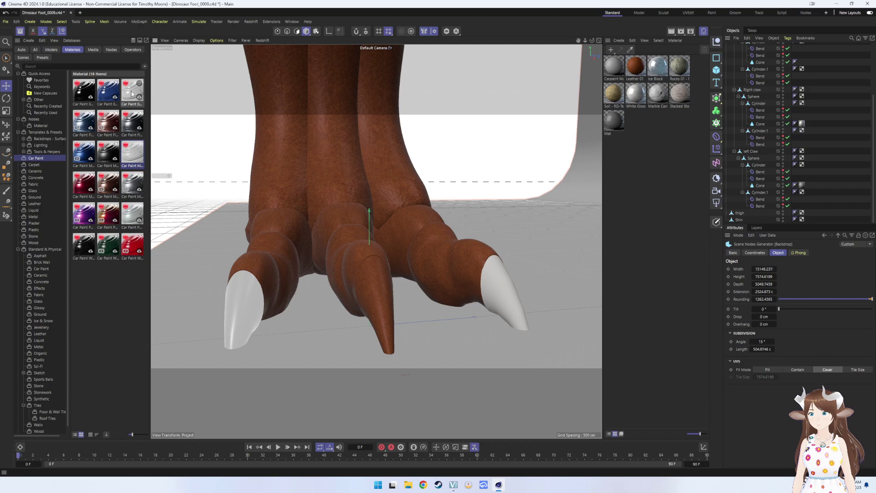
left_click(45, 166)
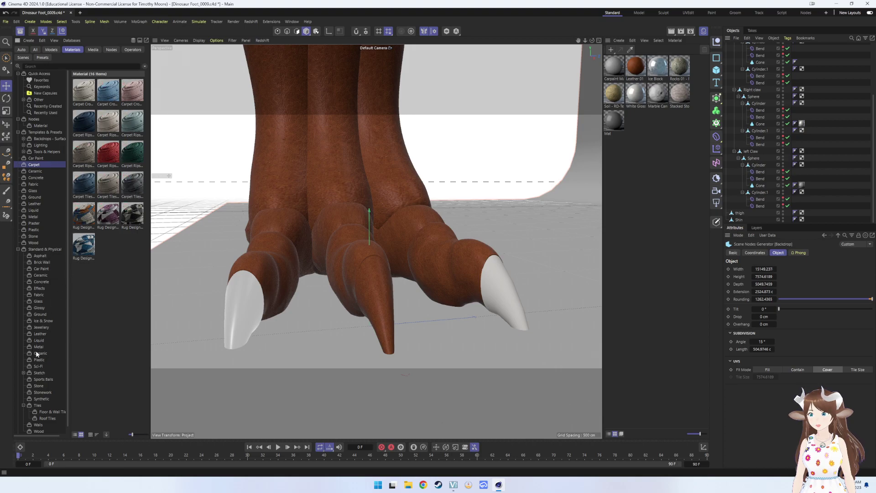
left_click(40, 328)
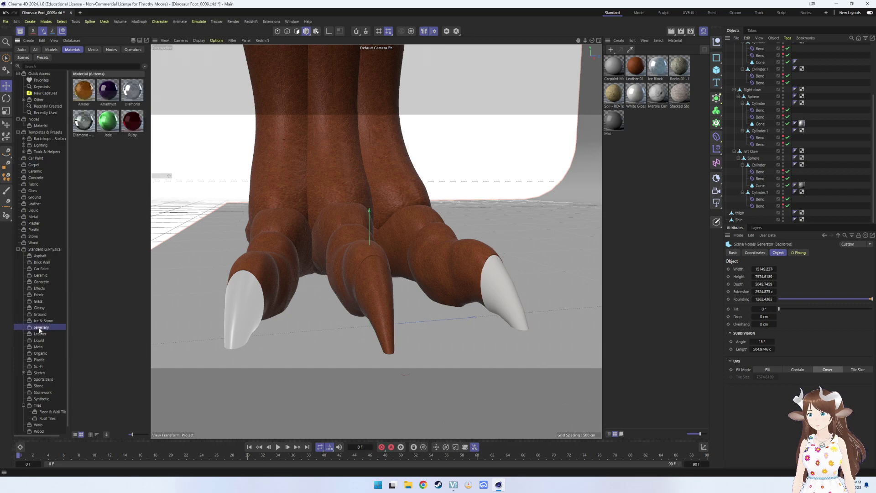
left_click(40, 335)
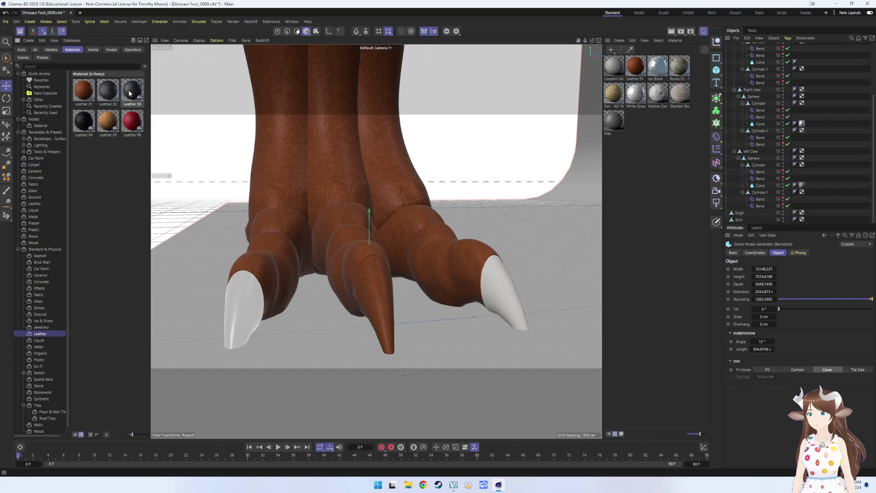
double_click(128, 121)
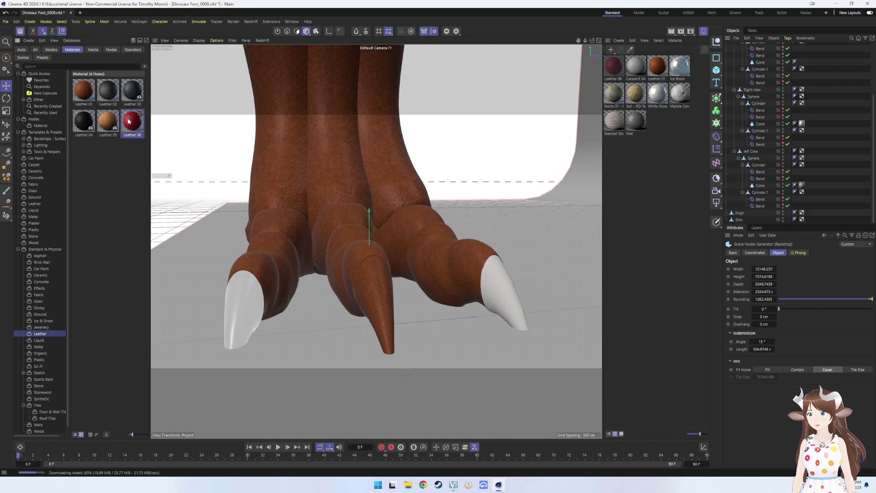
scroll(803, 91, "up", 5)
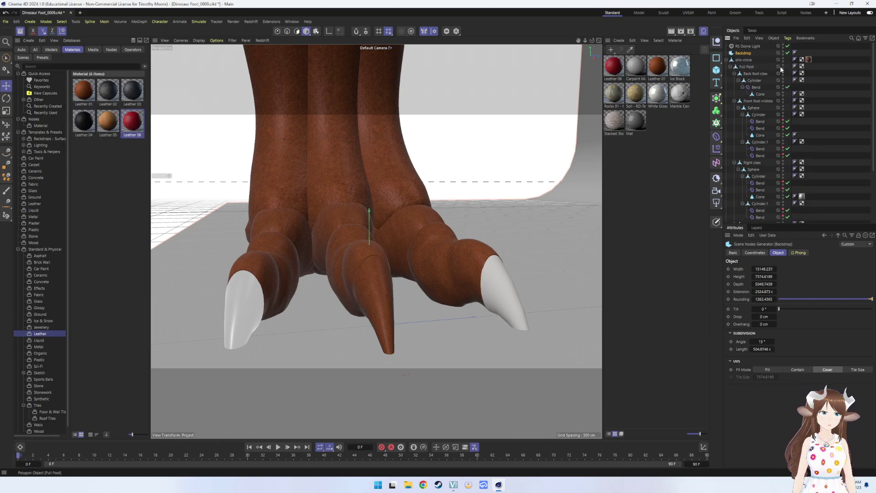
- Swap shin circle's Leather 01 tag for Leather 06 and start a test render
left_click(809, 60)
key("Delete")
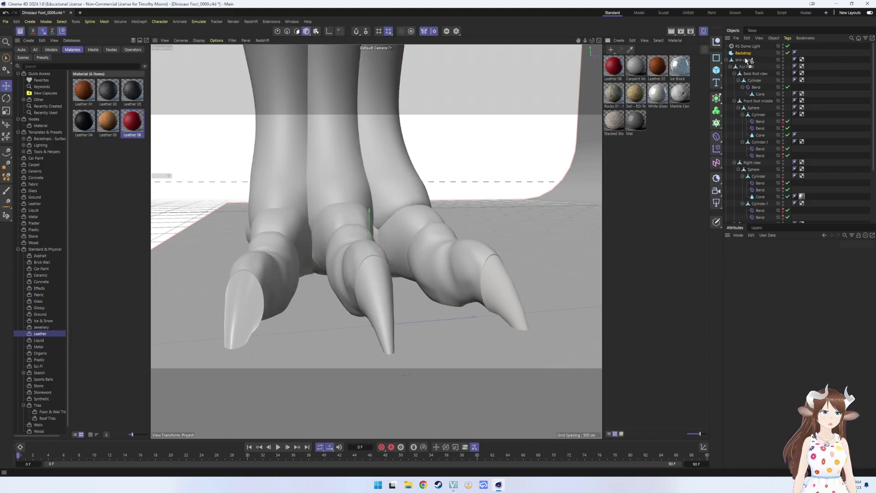
left_click_drag(782, 60, 783, 59)
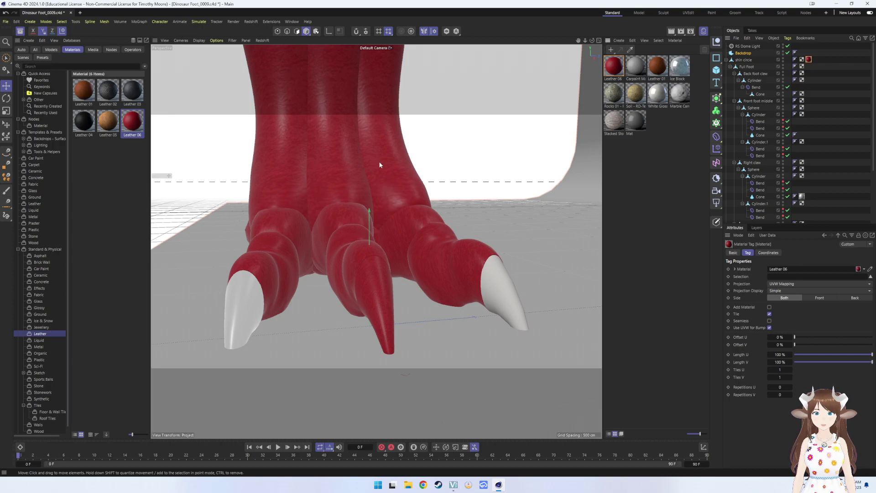
left_click(681, 31)
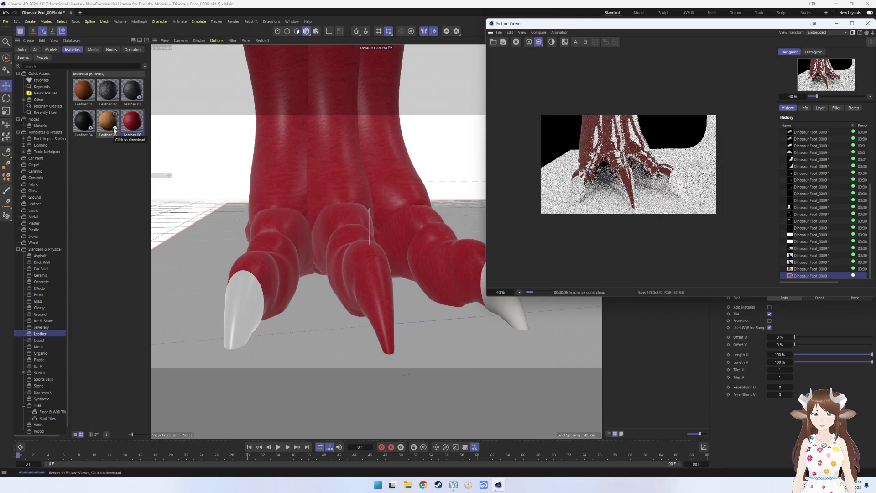
- Zoom in and out over the red-leather test render while it finishes
scroll(597, 153, "up", 2)
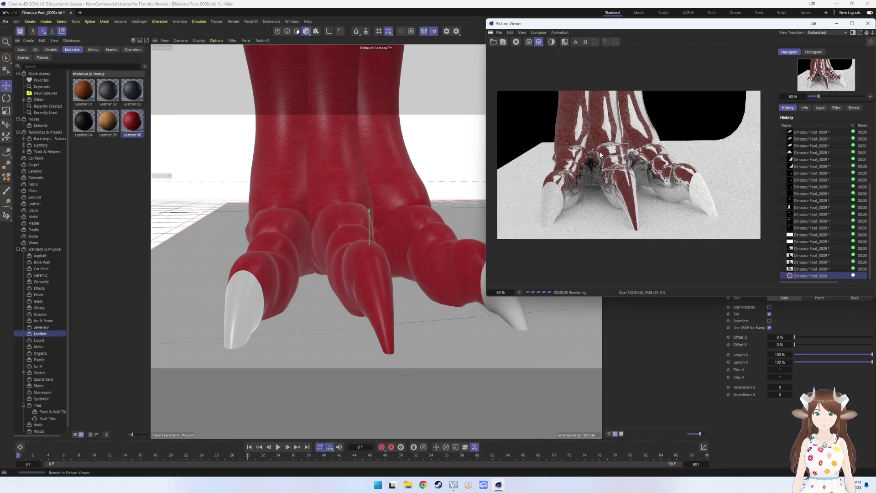
scroll(594, 155, "up", 2)
scroll(590, 153, "down", 1)
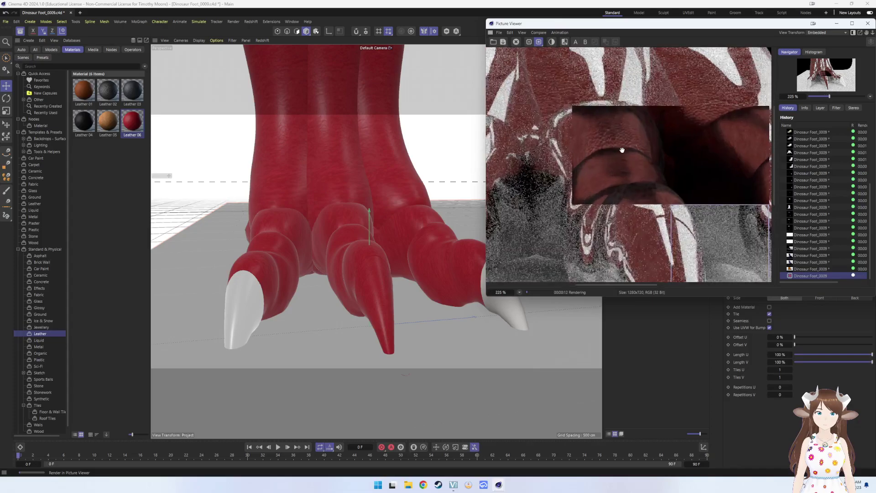
scroll(622, 151, "down", 2)
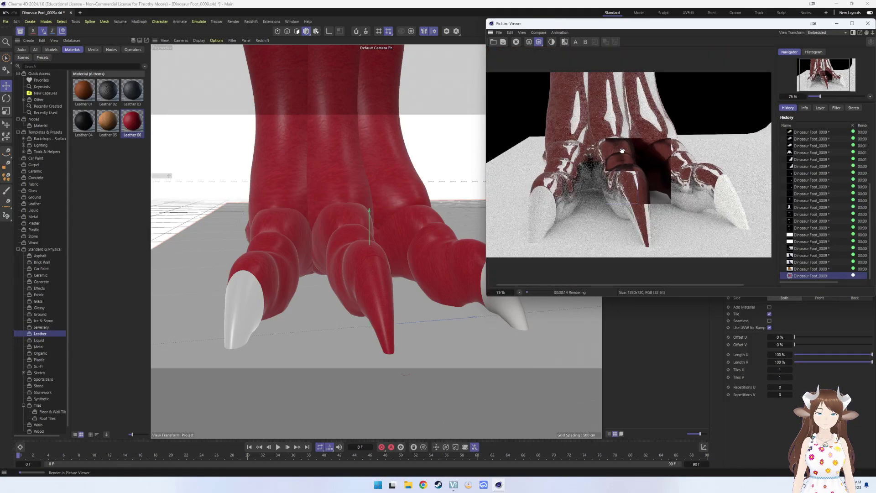
scroll(622, 150, "up", 2)
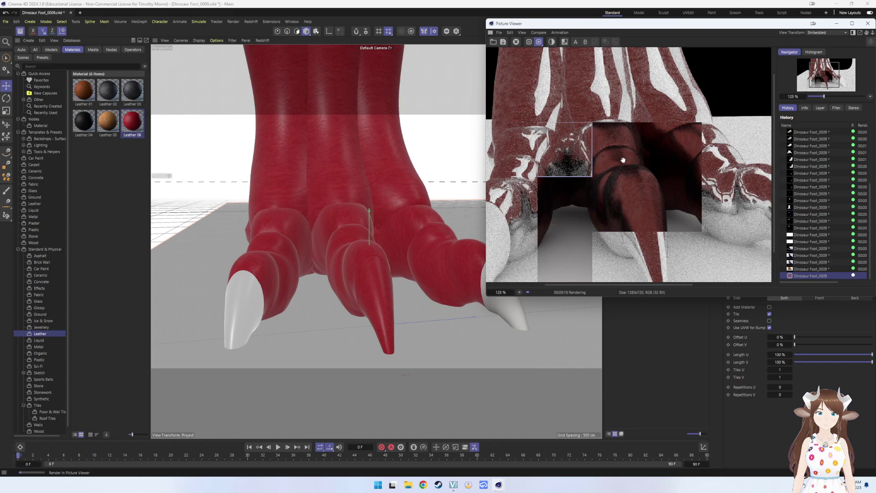
scroll(621, 157, "down", 2)
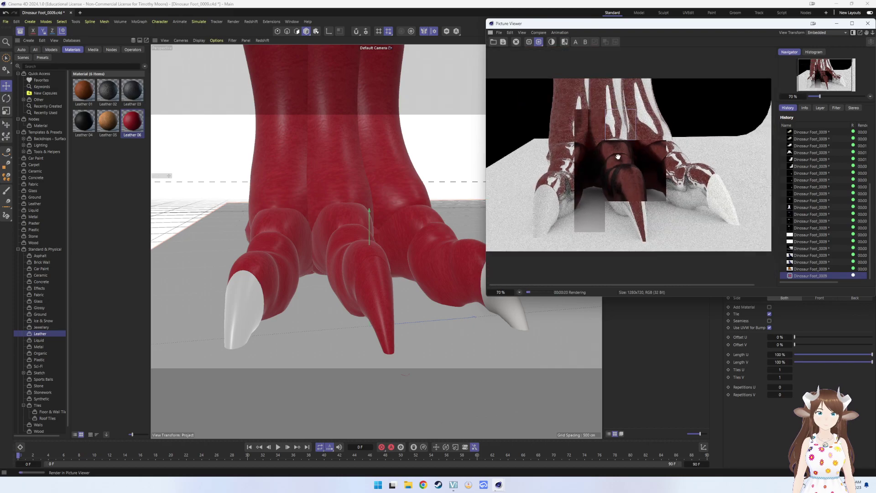
scroll(610, 152, "up", 2)
scroll(610, 151, "up", 2)
scroll(607, 151, "down", 3)
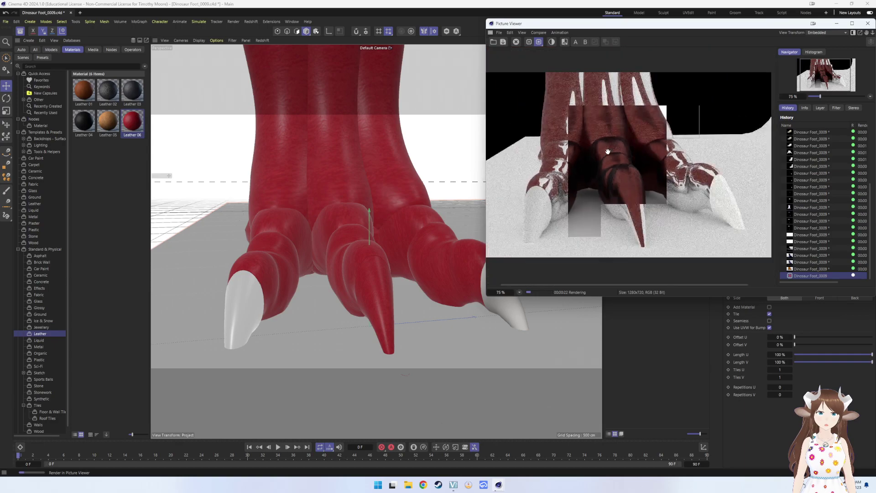
scroll(611, 146, "down", 1)
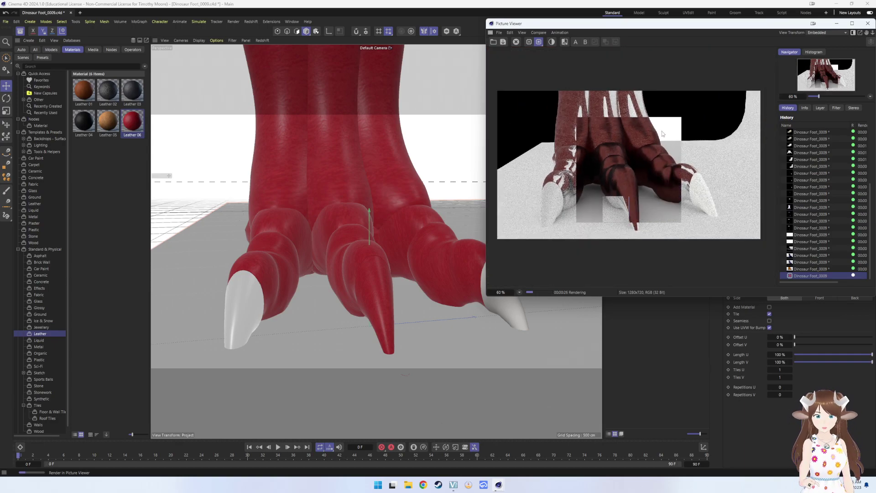
scroll(647, 137, "up", 4)
scroll(647, 135, "down", 2)
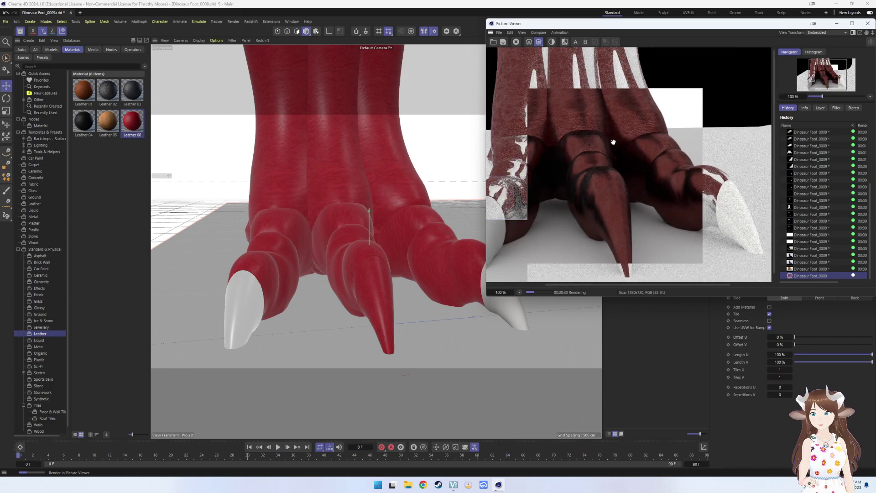
scroll(599, 143, "up", 2)
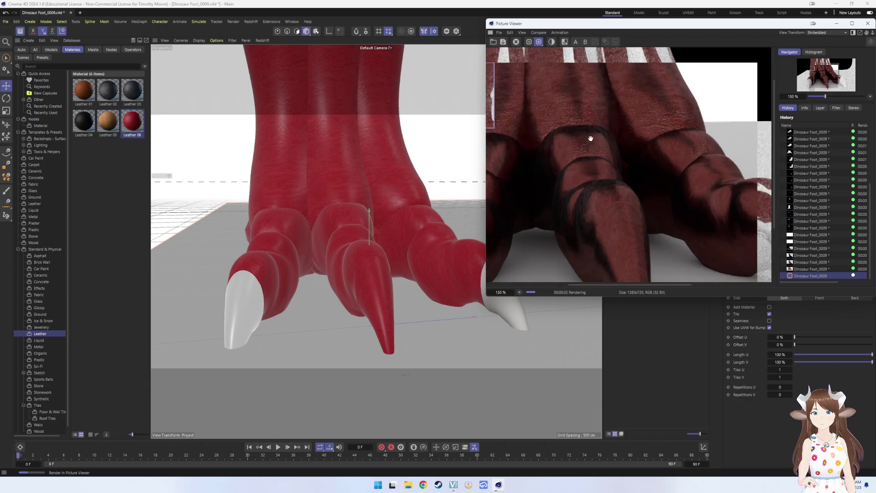
scroll(579, 122, "down", 3)
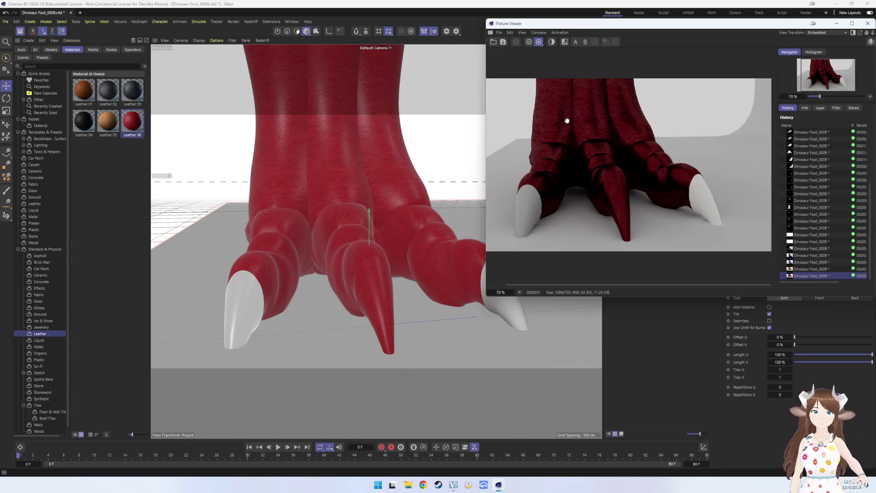
- Centre the foot in the finished render, then close the Picture Viewer
scroll(575, 138, "down", 3)
scroll(576, 143, "up", 5)
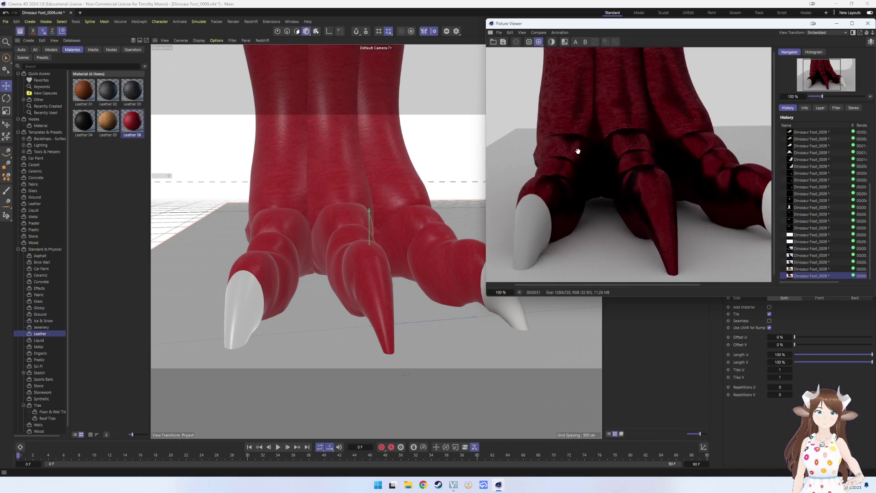
scroll(578, 151, "down", 1)
scroll(578, 151, "down", 1)
scroll(577, 151, "down", 1)
mouse_move(578, 151)
left_mouse_down()
mouse_move(606, 169)
mouse_move(595, 191)
left_mouse_up()
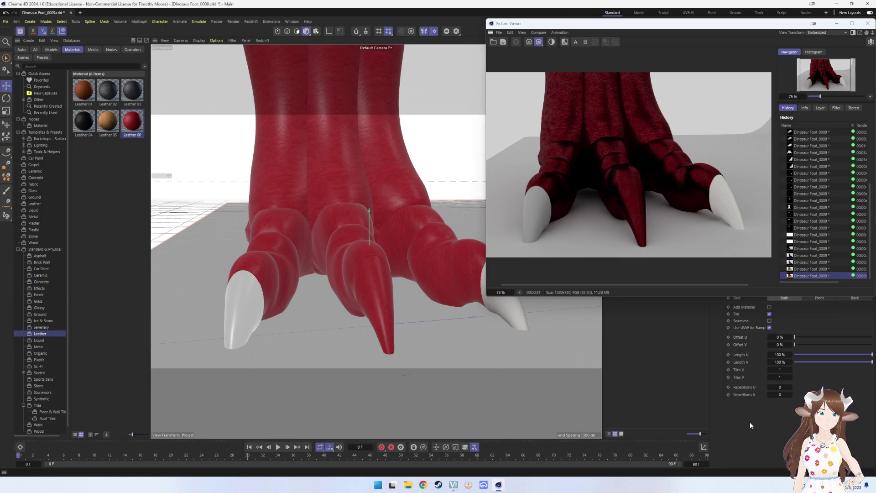
left_click(871, 26)
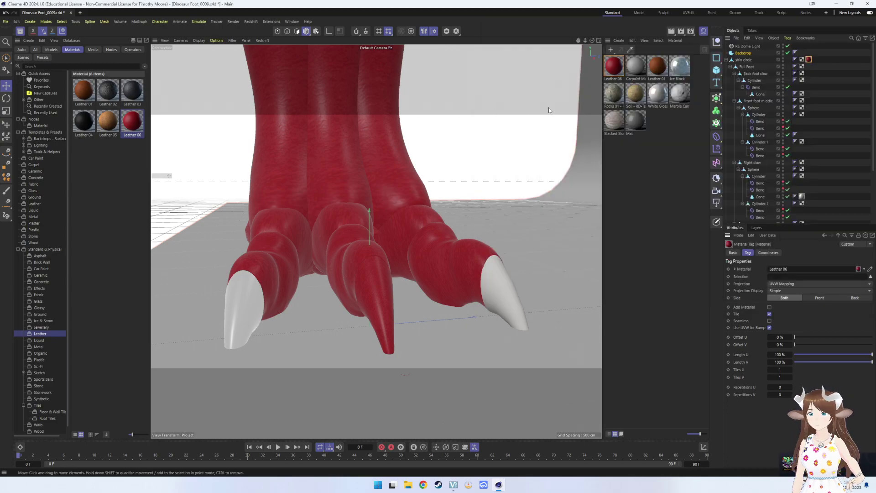
- Load Leather 05, replace the skin's Leather 06 tag with it, and render to Picture Viewer
left_click(104, 115)
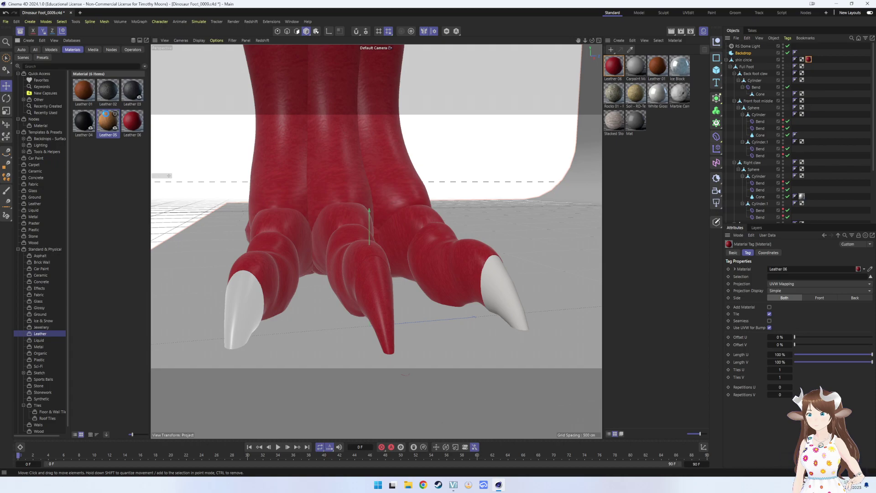
double_click(105, 115)
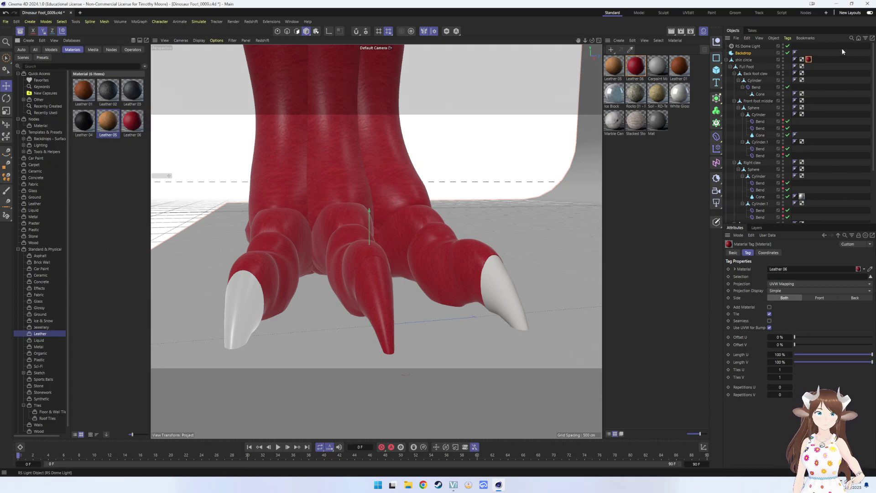
key("Delete")
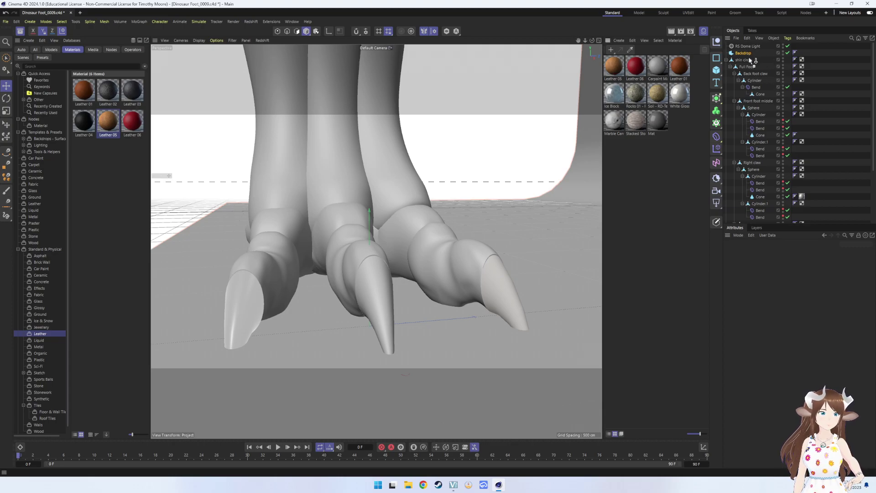
left_click_drag(747, 56, 751, 60)
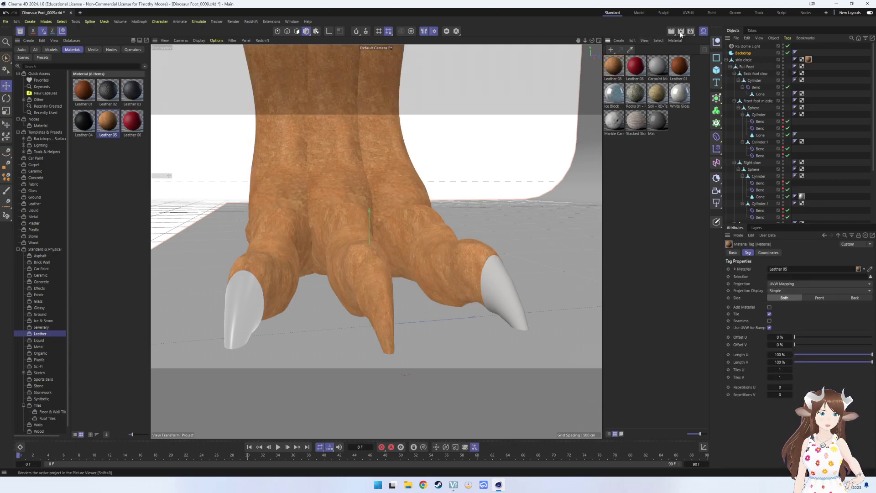
left_click(681, 31)
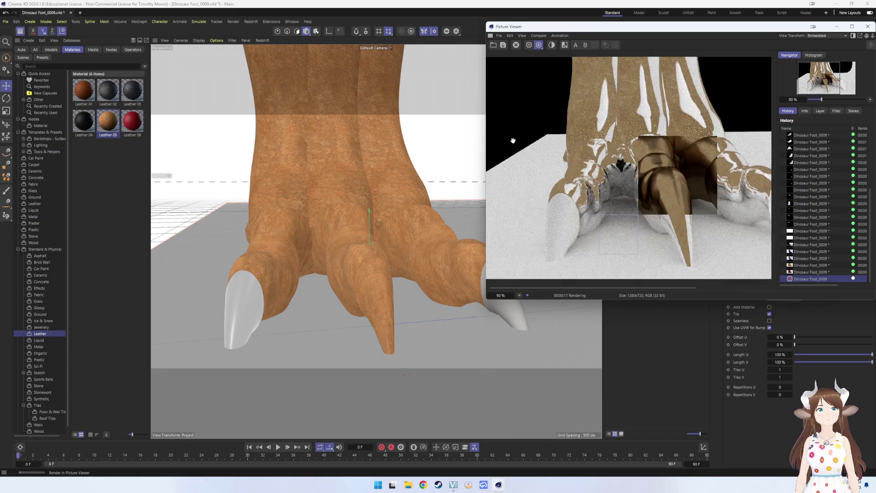
- Zoom and pan over the brown Leather 05 render to inspect the claws
scroll(674, 164, "up", 2)
left_click_drag(714, 165, 579, 159)
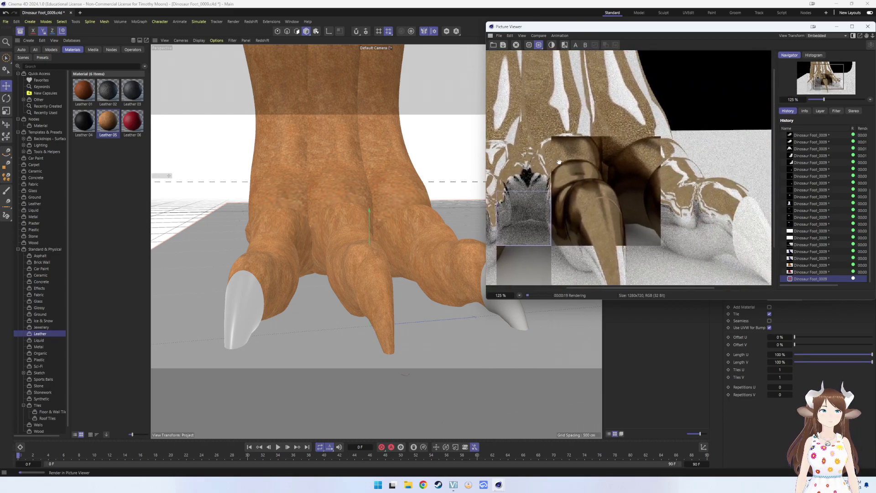
scroll(580, 158, "down", 3)
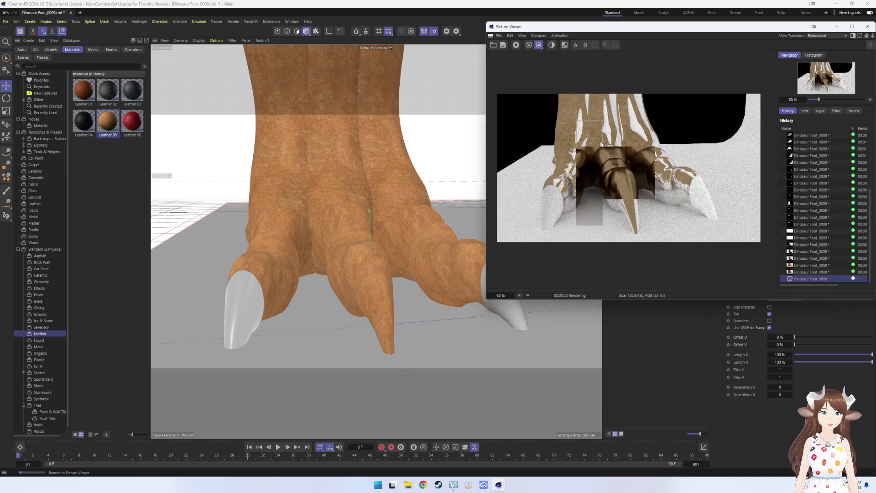
scroll(603, 140, "up", 4)
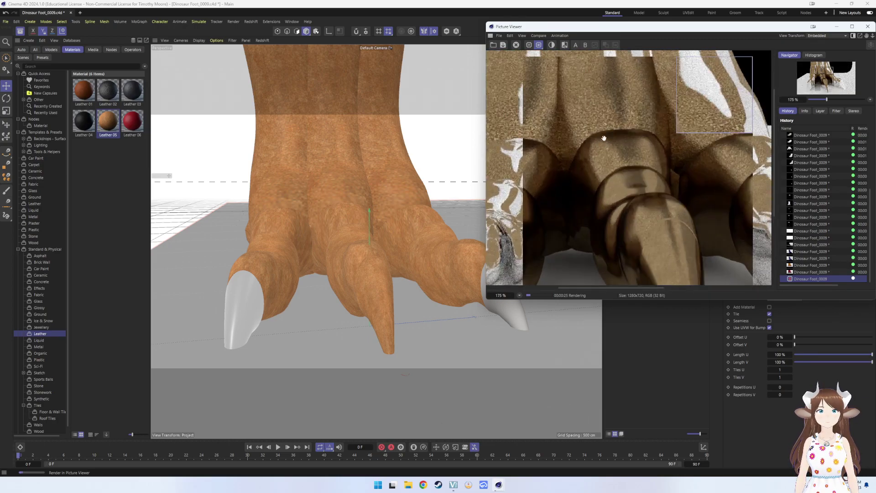
scroll(604, 138, "down", 3)
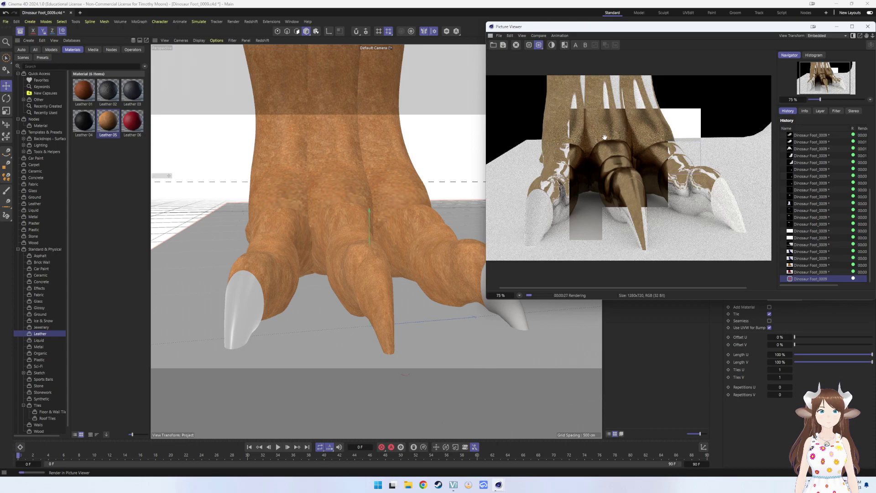
scroll(605, 135, "up", 3)
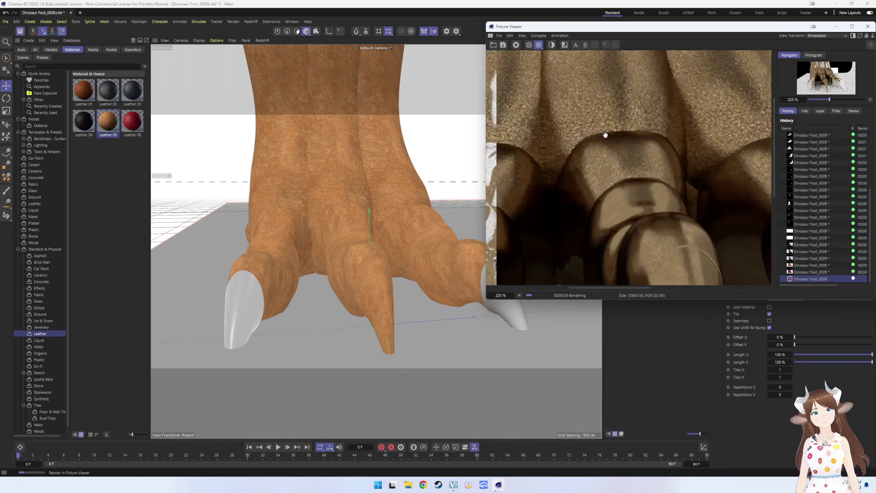
scroll(605, 135, "up", 2)
scroll(604, 134, "down", 2)
scroll(604, 134, "down", 2)
scroll(604, 133, "down", 2)
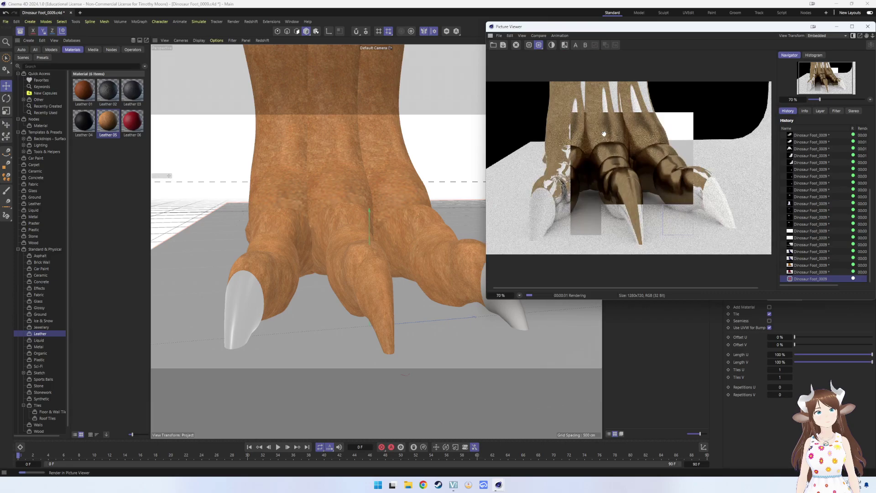
scroll(604, 134, "up", 1)
scroll(604, 134, "down", 2)
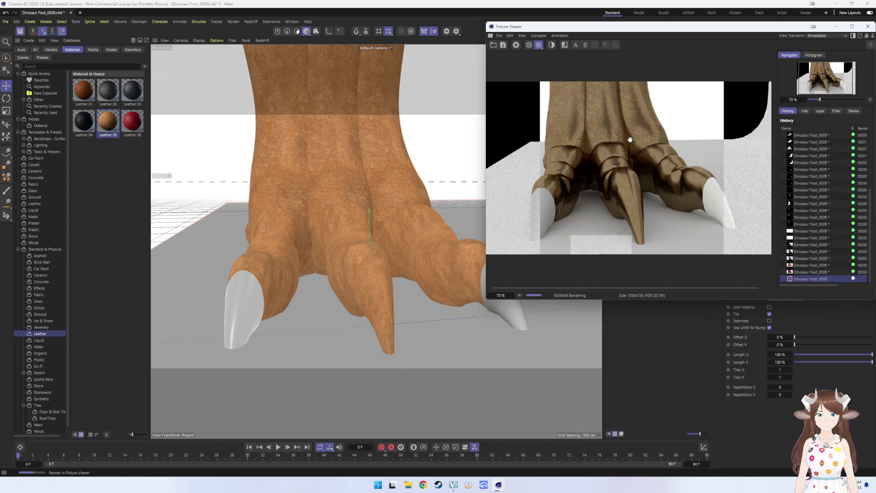
- Check the finished 1280x720 render, then select the backdrop to view its settings
scroll(620, 146, "up", 3)
scroll(610, 151, "down", 2)
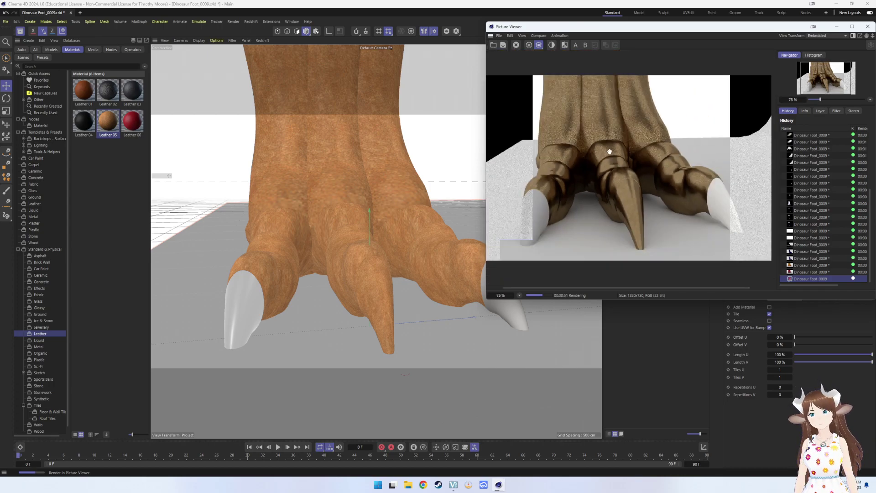
scroll(609, 149, "down", 1)
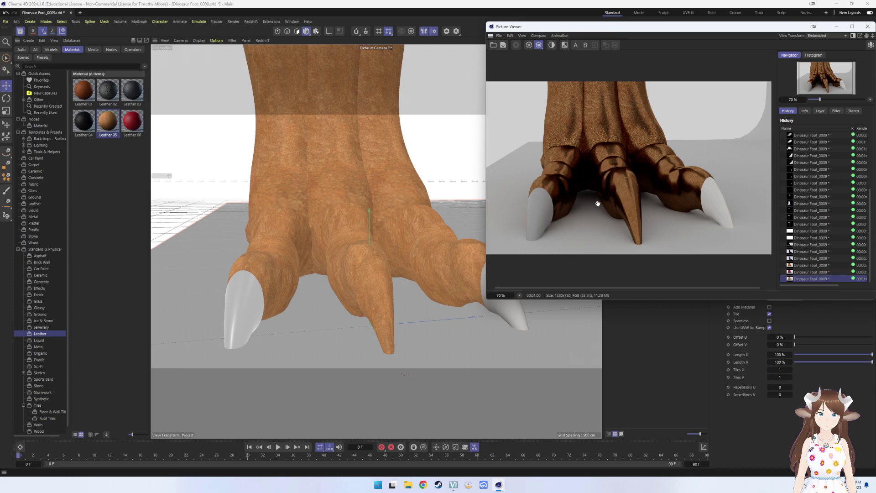
left_click(420, 297)
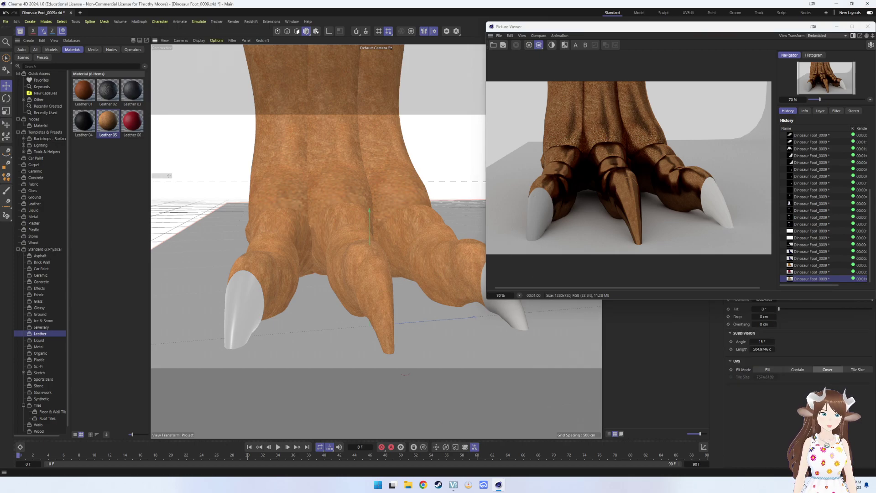
- Close the render and replace the left claw's old material with White Glossy
left_click(868, 26)
left_click(507, 297)
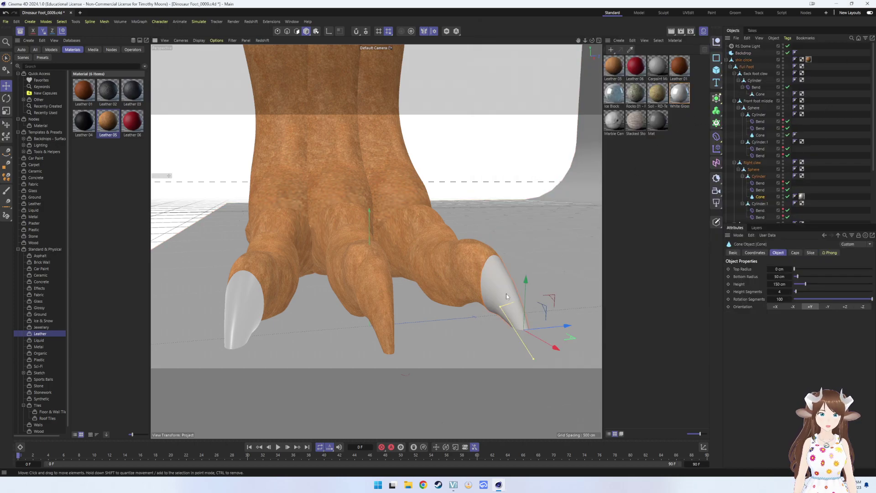
scroll(804, 126, "down", 4)
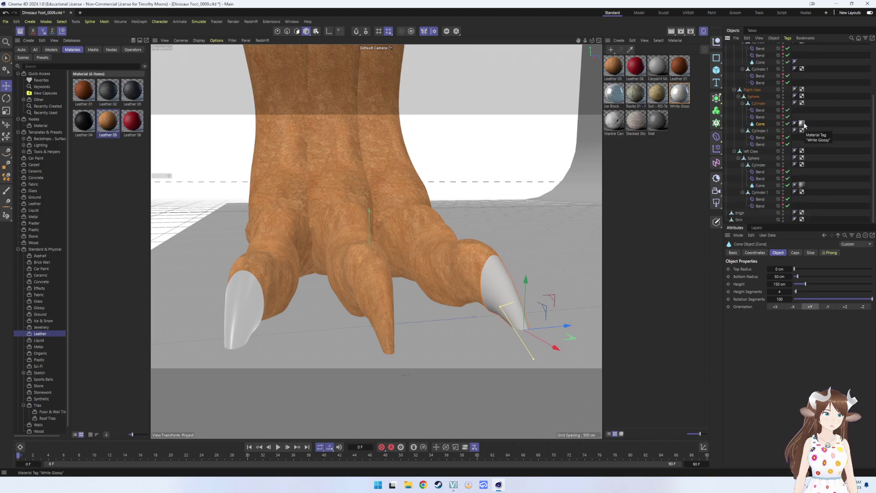
left_click(803, 186)
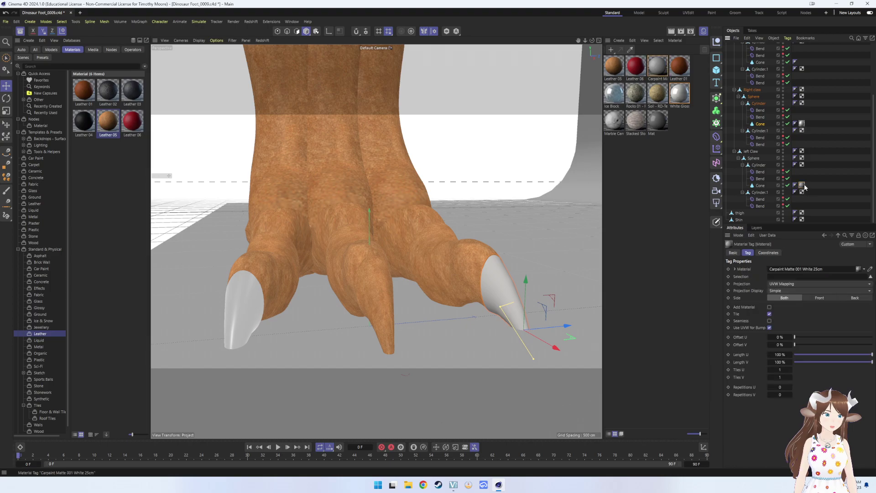
key("Delete")
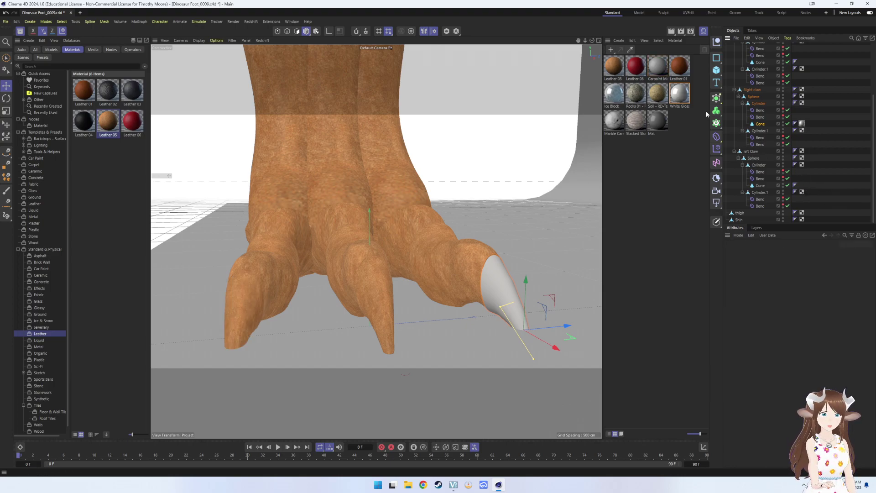
mouse_move(761, 135)
left_mouse_down()
mouse_move(794, 184)
mouse_move(761, 186)
left_mouse_up()
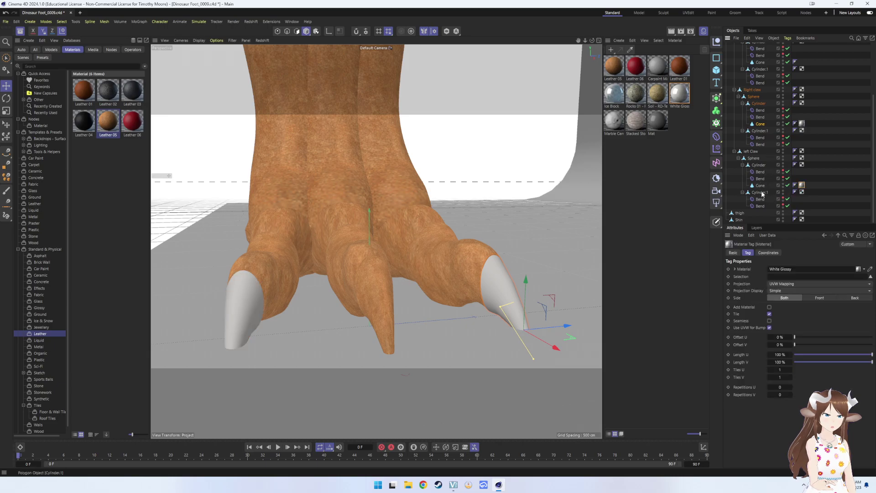
- Apply White Glossy to the middle and back claw Cones
scroll(764, 146, "up", 3)
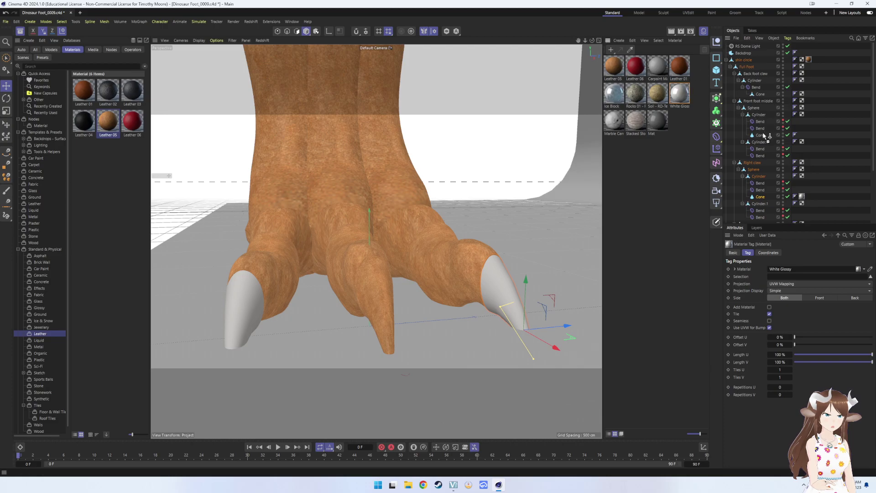
left_click_drag(764, 135, 763, 136)
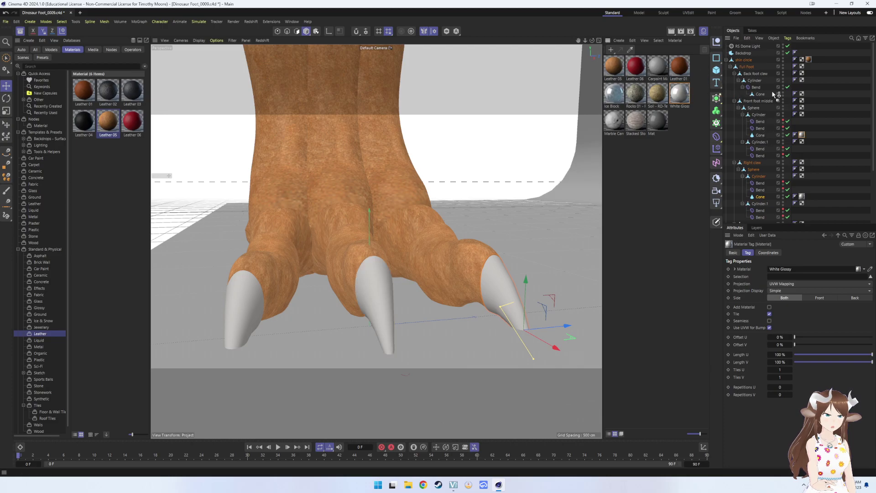
left_click_drag(770, 95, 772, 95)
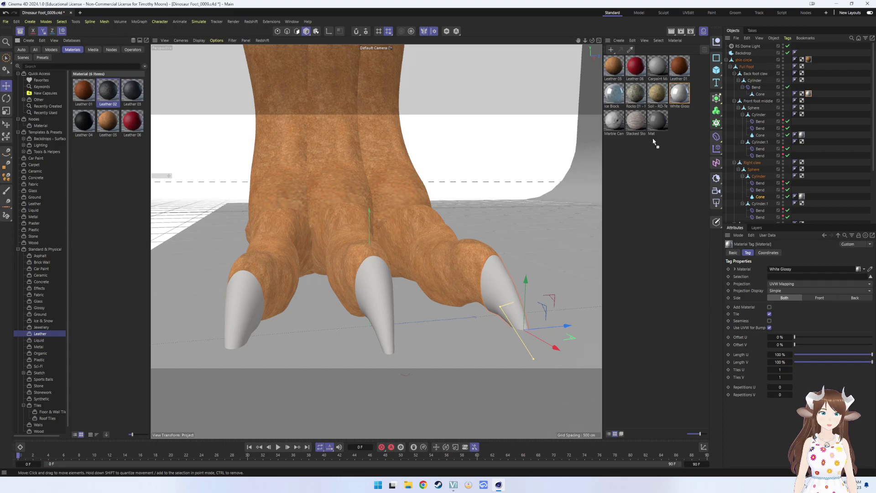
- Add Leather 02, swap it for the skin's Leather 05 tag, and render to Picture Viewer
left_click_drag(103, 89, 631, 144)
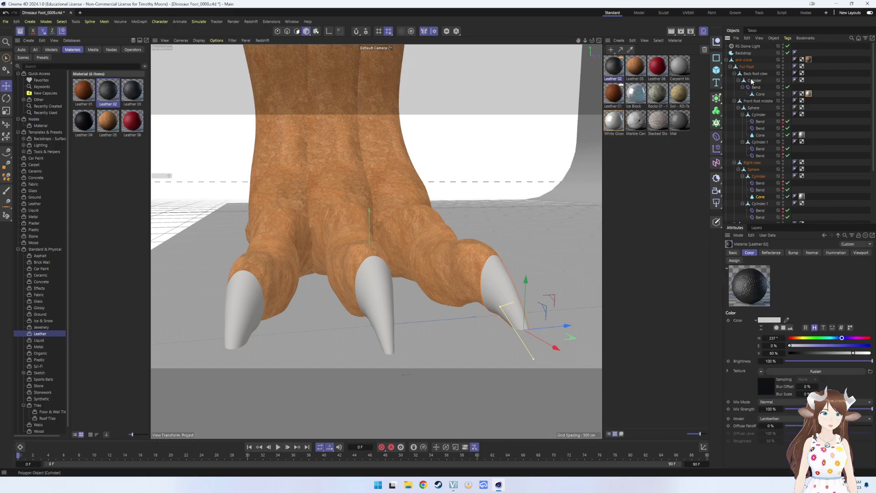
left_click(808, 59)
key("Delete")
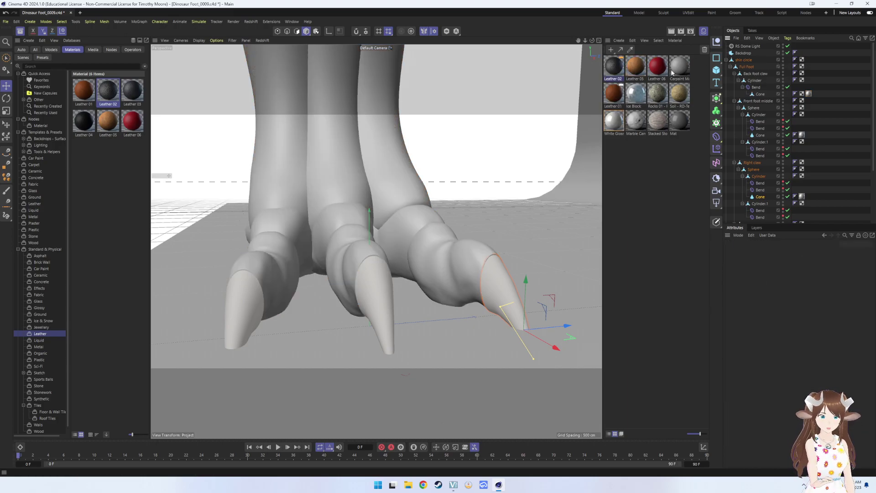
left_click_drag(699, 73, 758, 61)
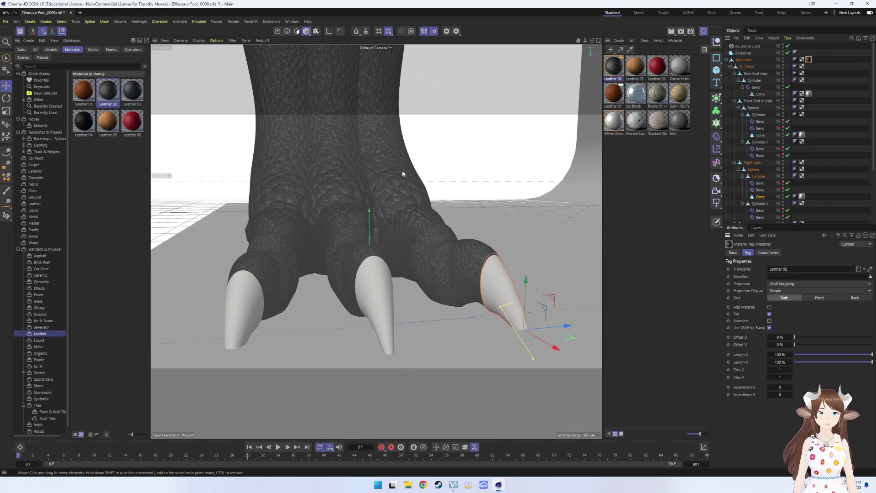
scroll(401, 168, "up", 3)
scroll(398, 165, "up", 2)
scroll(398, 166, "down", 2)
scroll(391, 161, "down", 3)
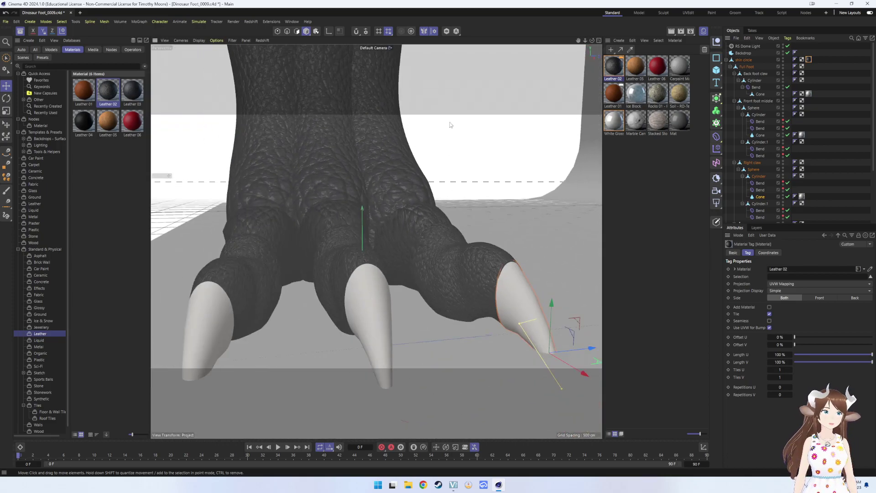
left_click(684, 37)
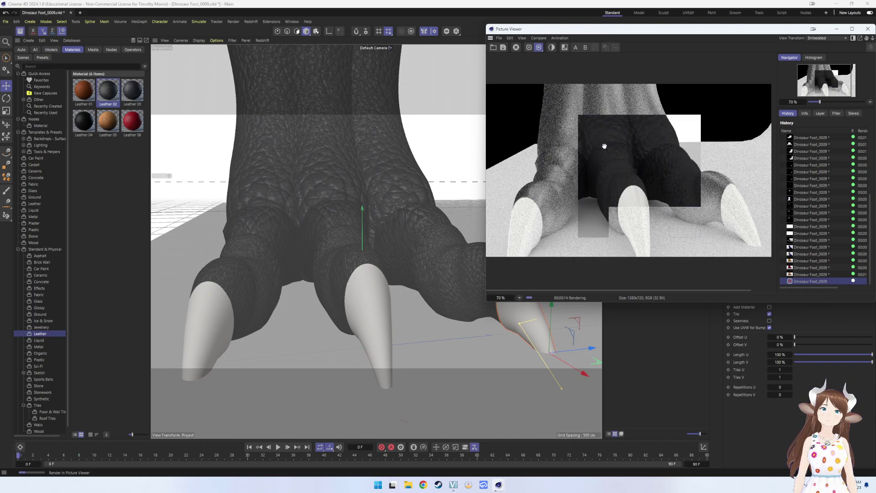
- Zoom in and out over the finished Leather 02 render of the near-black foot and white claws
scroll(604, 146, "down", 3)
scroll(617, 143, "up", 5)
scroll(617, 143, "up", 1)
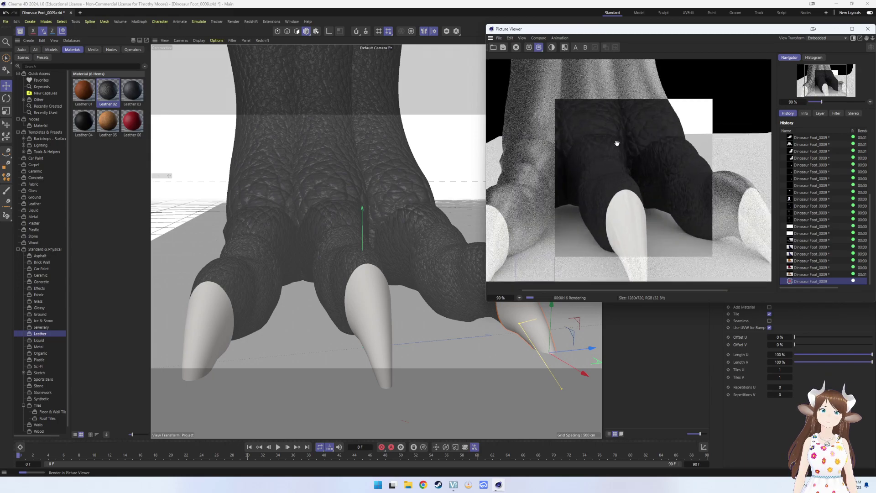
scroll(617, 143, "down", 3)
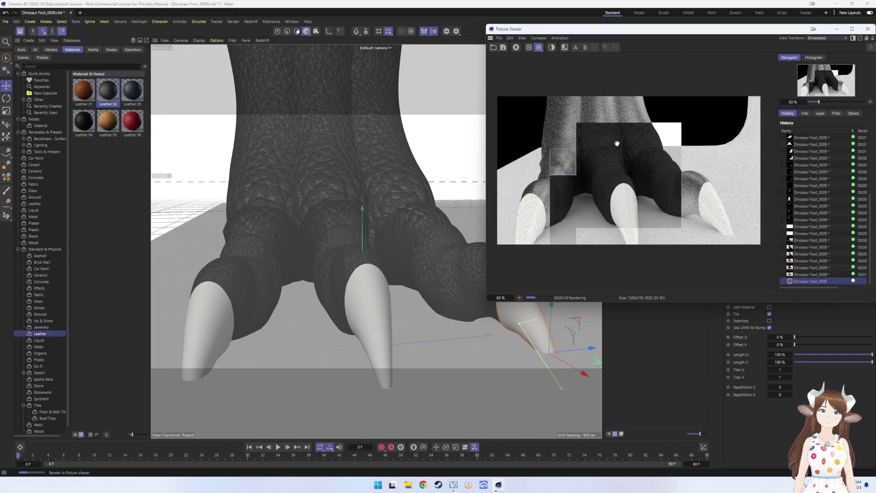
scroll(617, 144, "down", 2)
scroll(616, 145, "down", 2)
scroll(612, 146, "up", 4)
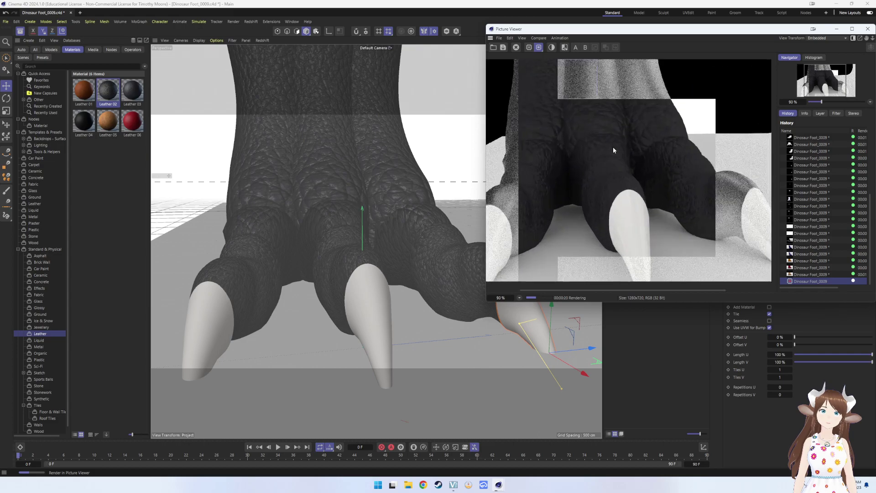
scroll(613, 150, "up", 2)
scroll(612, 150, "down", 3)
scroll(607, 143, "down", 2)
scroll(605, 142, "down", 2)
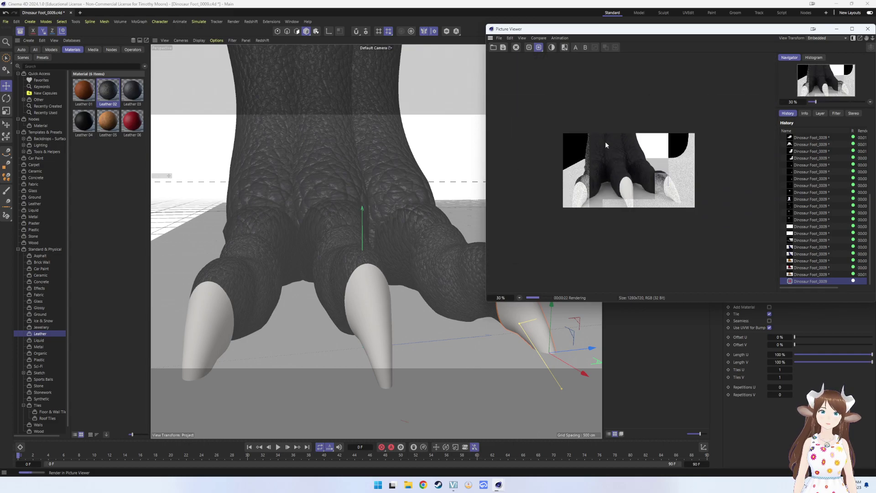
scroll(605, 141, "up", 2)
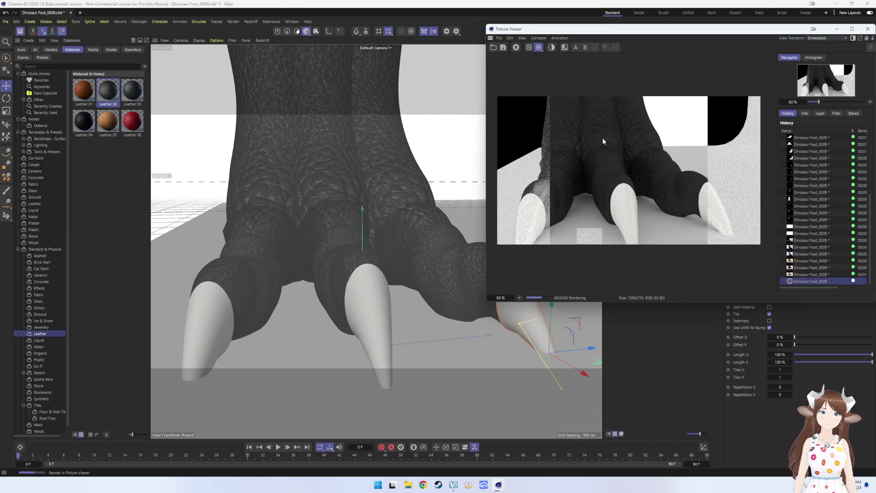
scroll(600, 137, "down", 3)
scroll(599, 140, "up", 4)
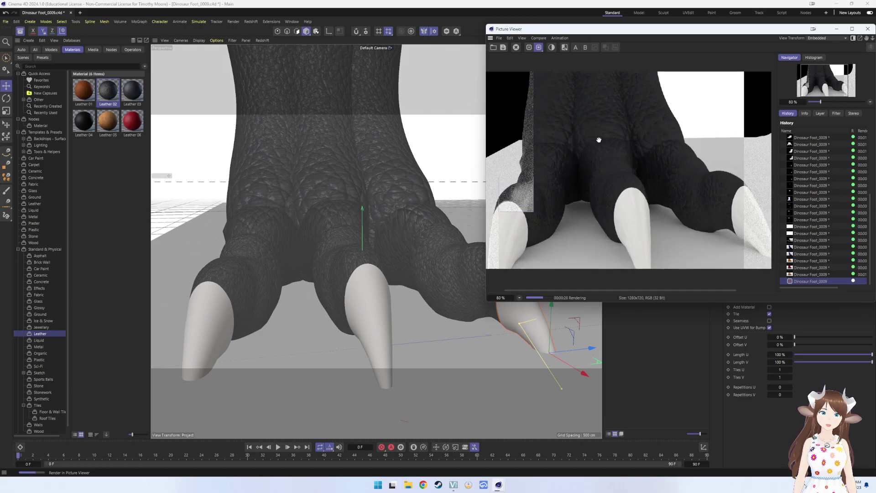
scroll(598, 140, "up", 2)
scroll(599, 140, "down", 3)
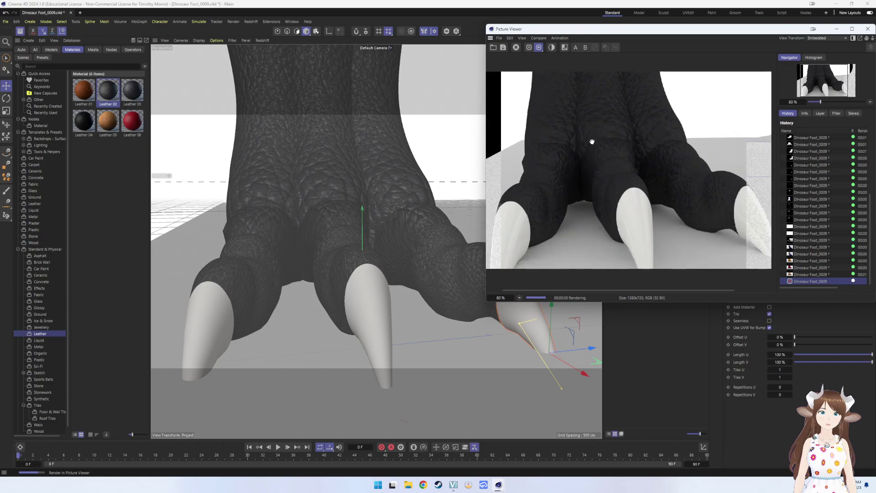
scroll(594, 139, "up", 3)
scroll(590, 139, "up", 3)
scroll(590, 140, "down", 4)
scroll(586, 139, "down", 2)
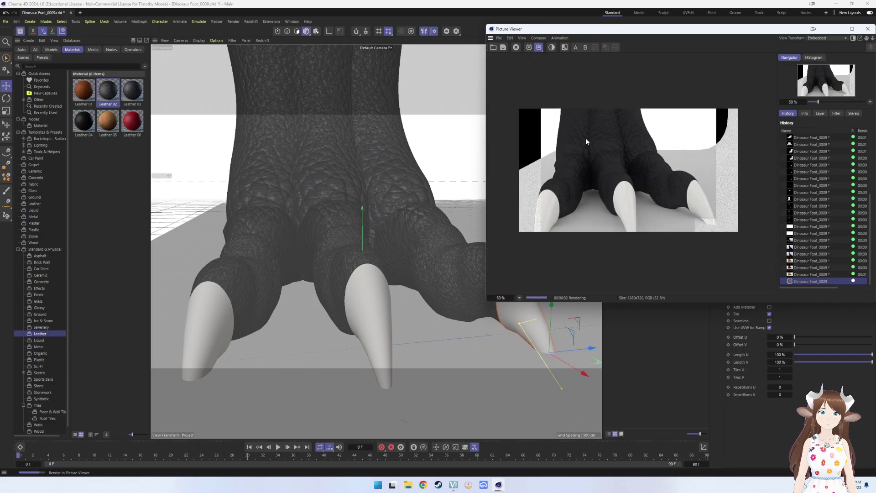
scroll(585, 136, "up", 3)
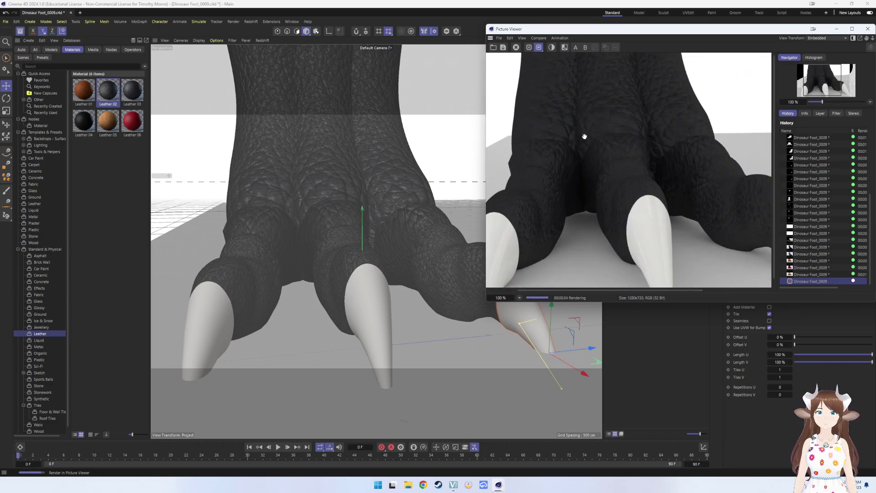
scroll(584, 133, "down", 4)
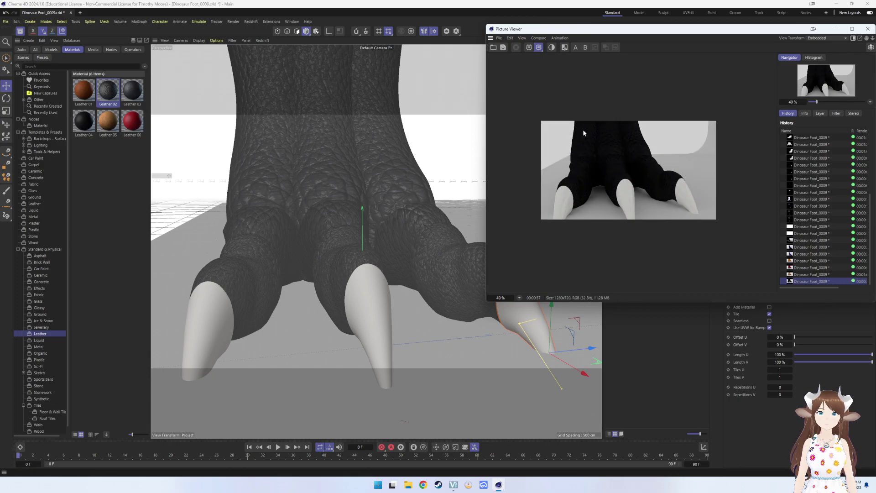
scroll(587, 131, "down", 2)
scroll(593, 134, "up", 3)
scroll(605, 157, "up", 1)
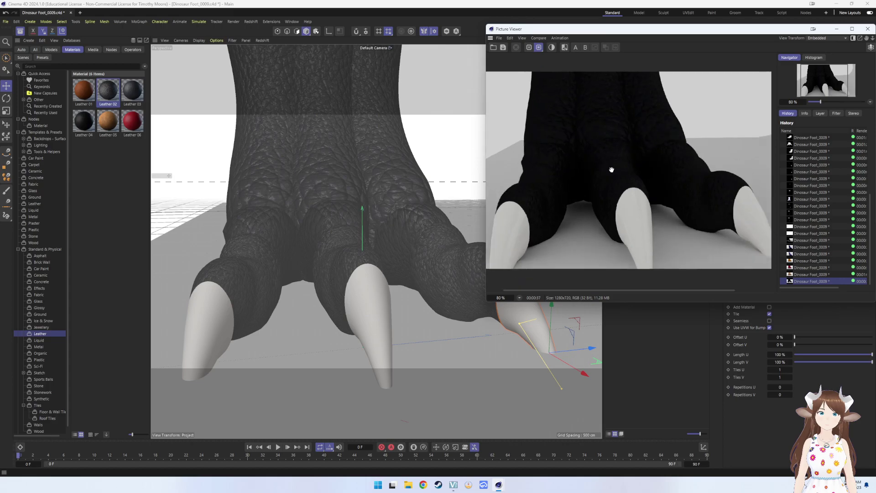
scroll(611, 170, "down", 1)
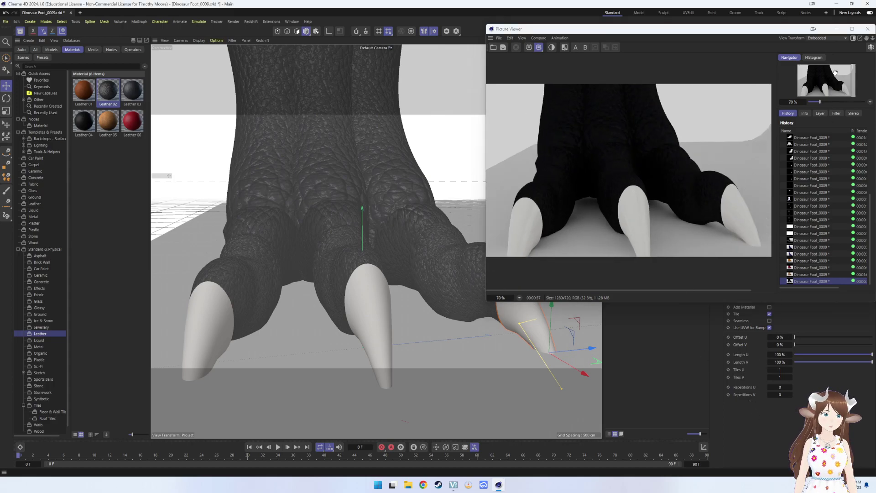
- Close the render, review the material tag's Basic, Tag and Coordinates tabs, then select Leather 02
left_click(837, 29)
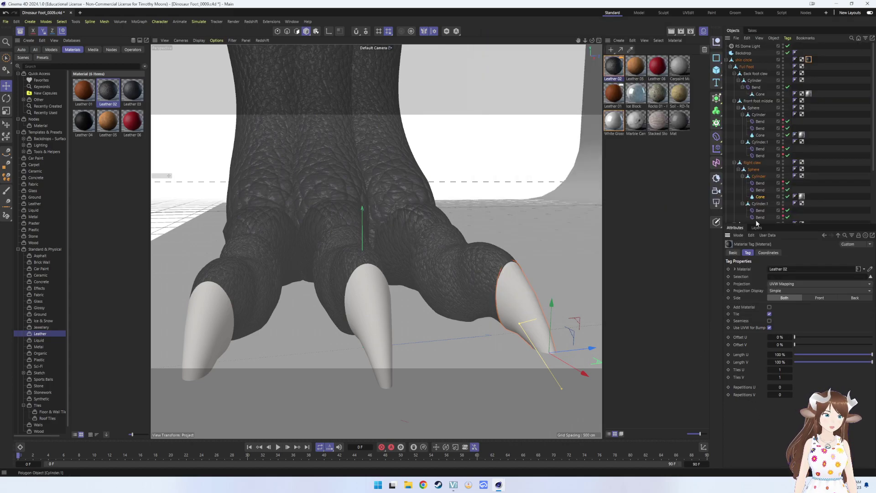
left_click(733, 253)
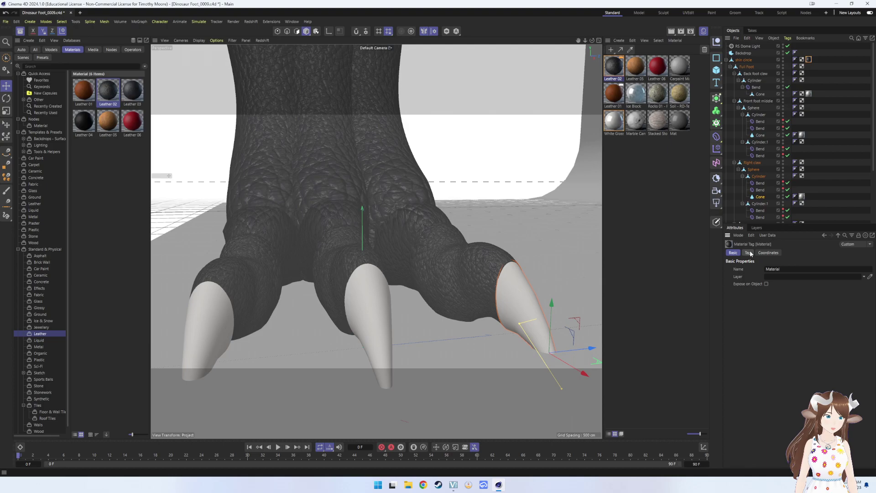
left_click(749, 252)
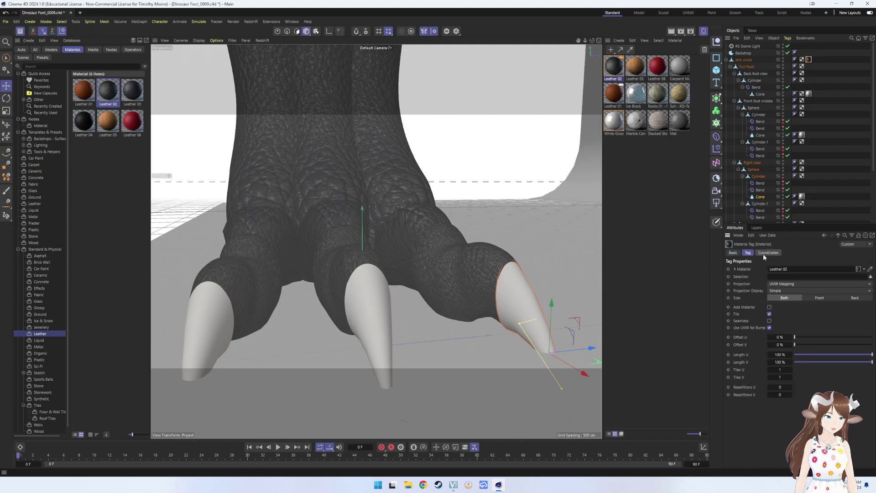
left_click(763, 254)
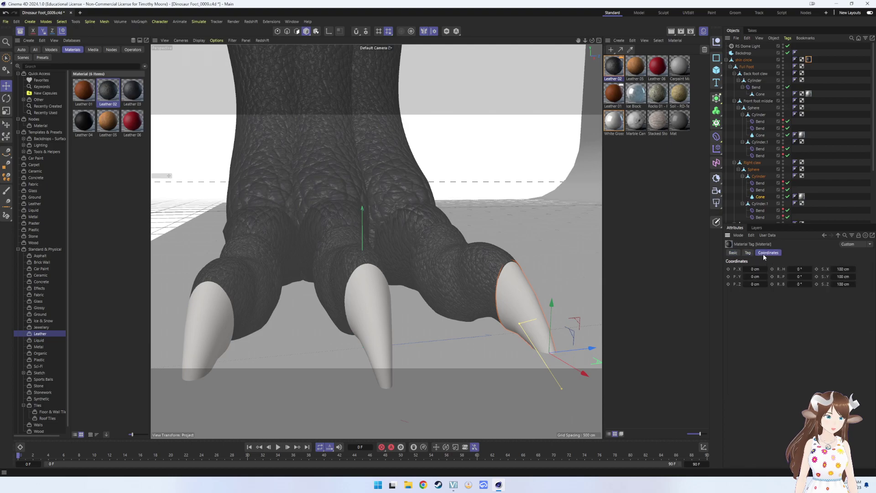
left_click(614, 66)
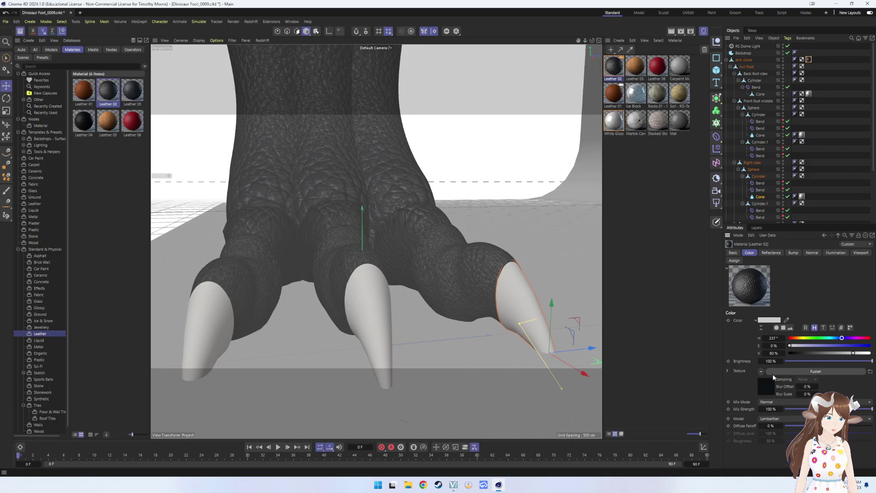
- Browse Leather 02's Reflectance, Normal, Illumination and Bump settings
left_click(770, 253)
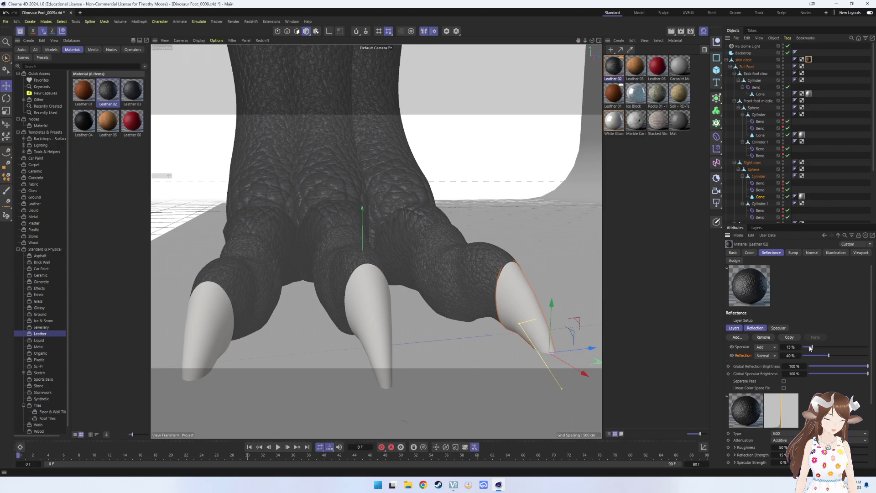
scroll(797, 365, "down", 3)
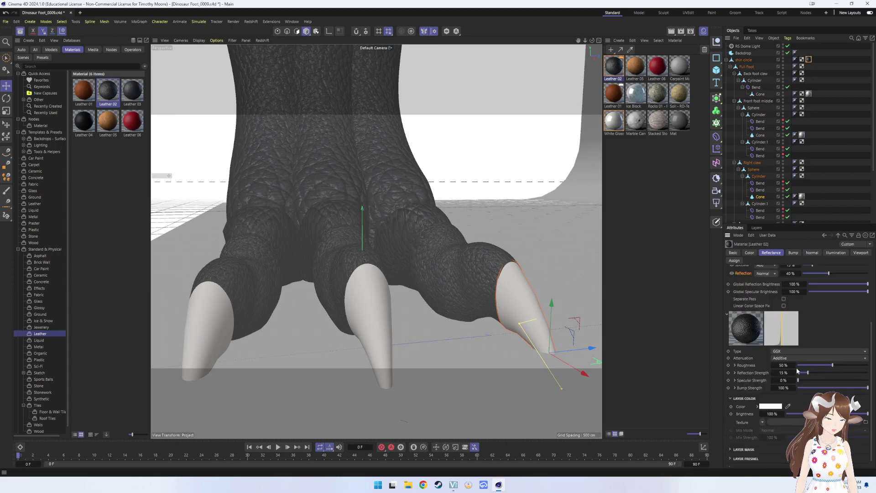
scroll(792, 398, "down", 1)
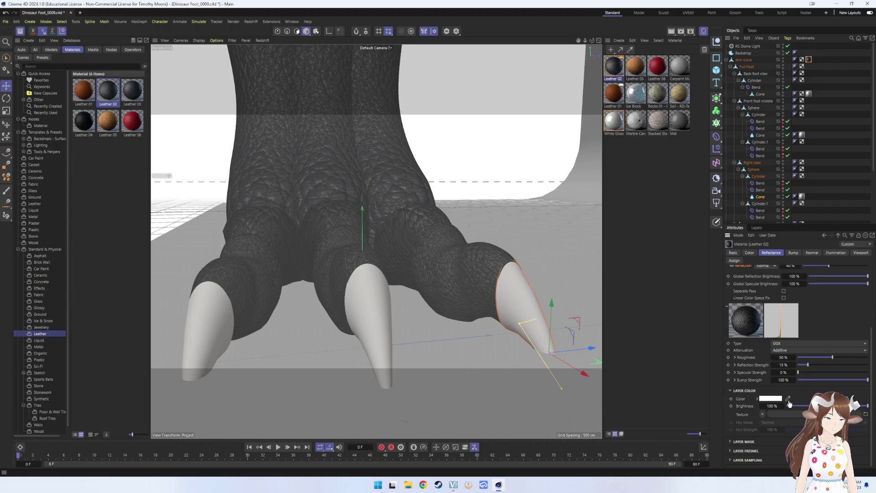
scroll(789, 401, "up", 4)
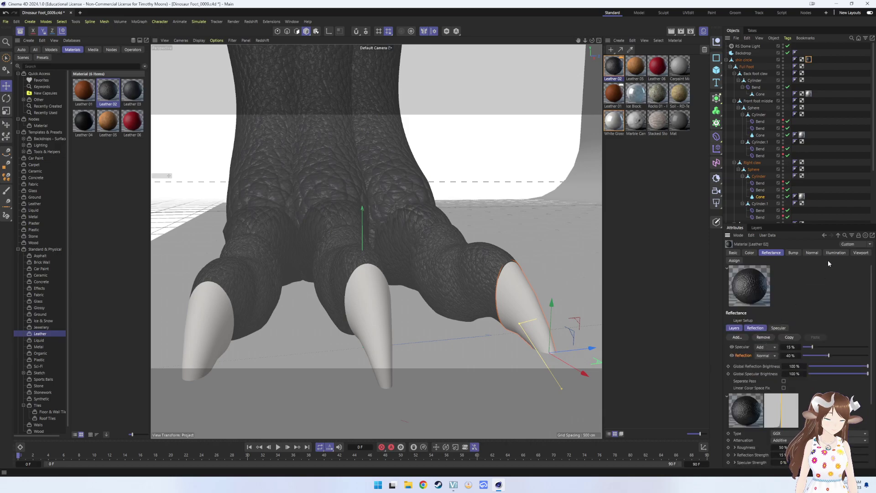
left_click(810, 255)
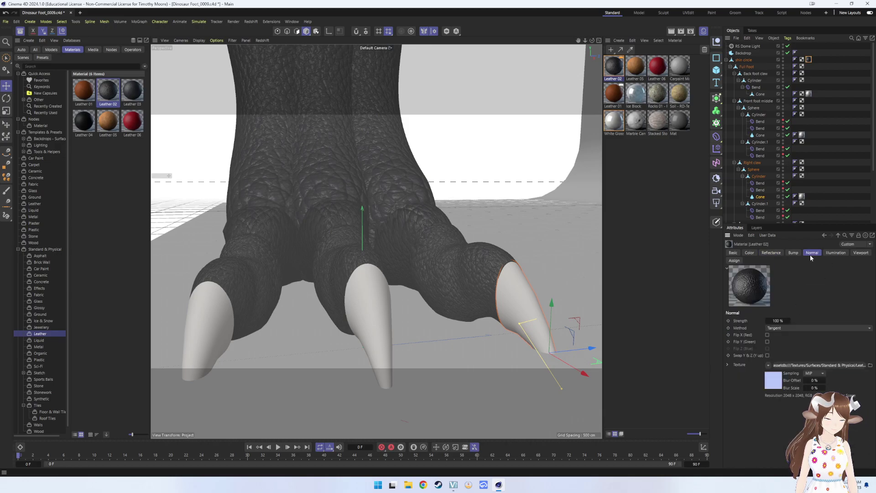
left_click(836, 253)
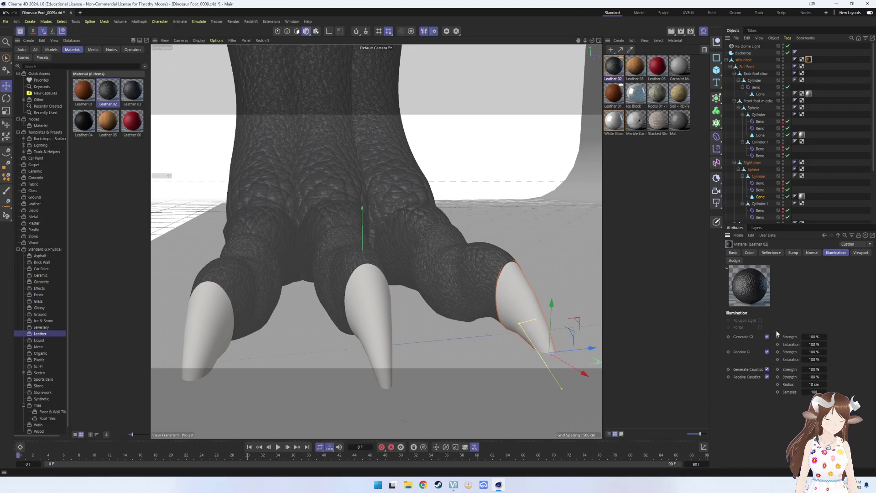
left_click(812, 253)
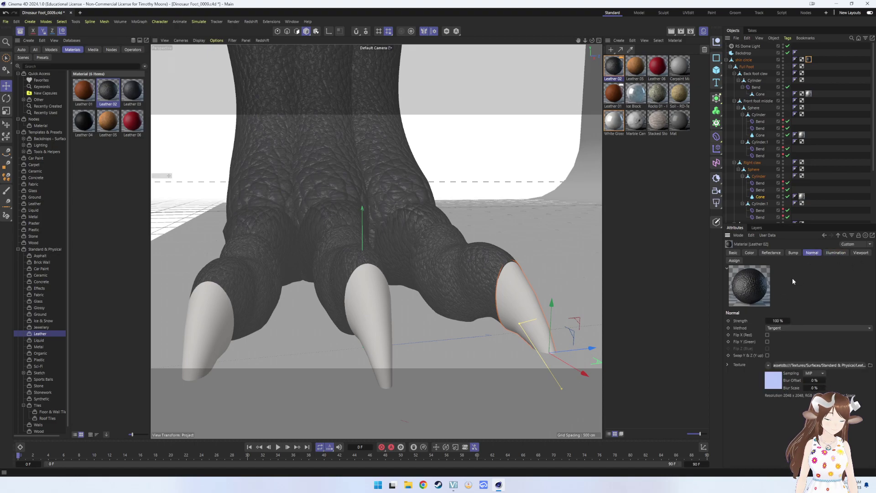
left_click(792, 255)
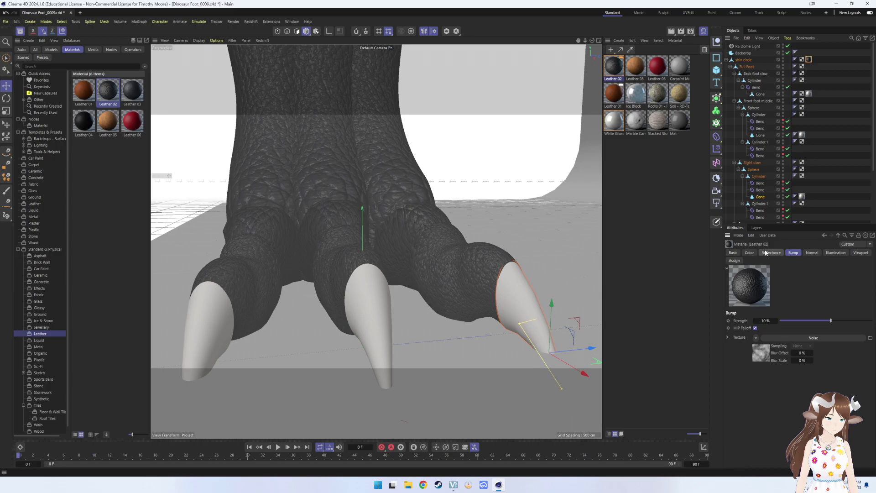
left_click(768, 254)
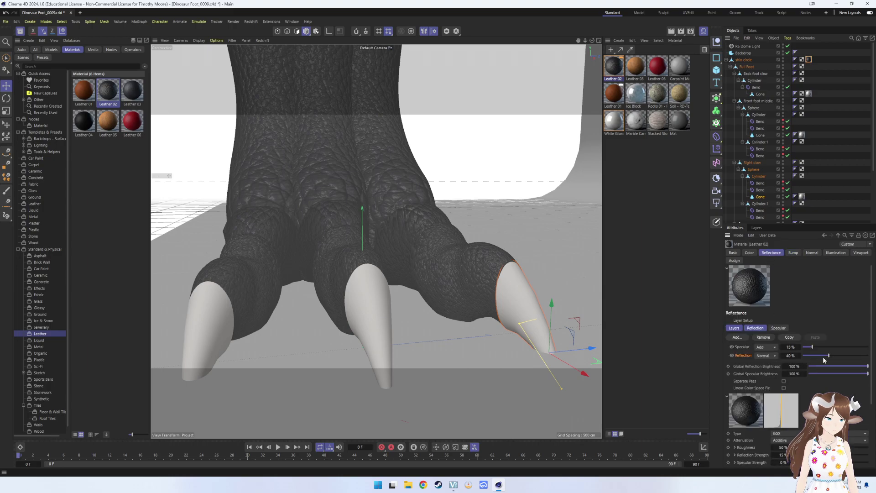
- Set reflection to 80% and specular to 48%, then start a new test render
left_click_drag(831, 356, 855, 355)
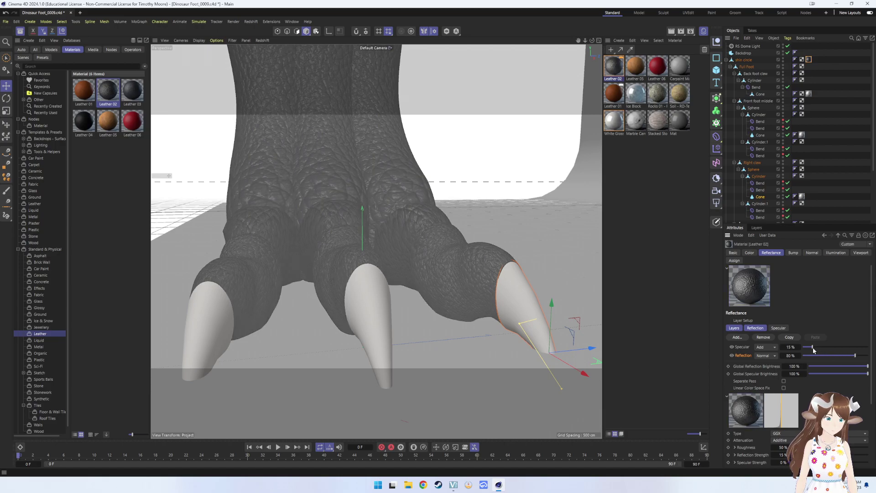
left_click_drag(809, 348, 835, 348)
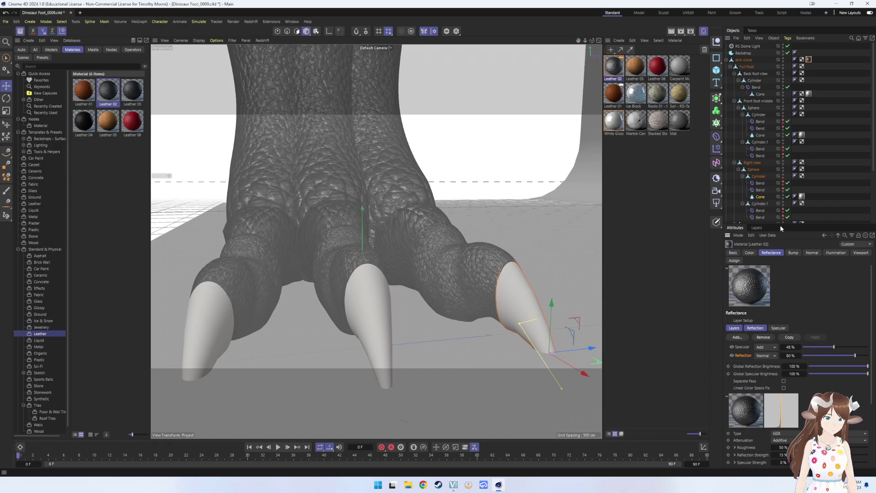
left_click(681, 31)
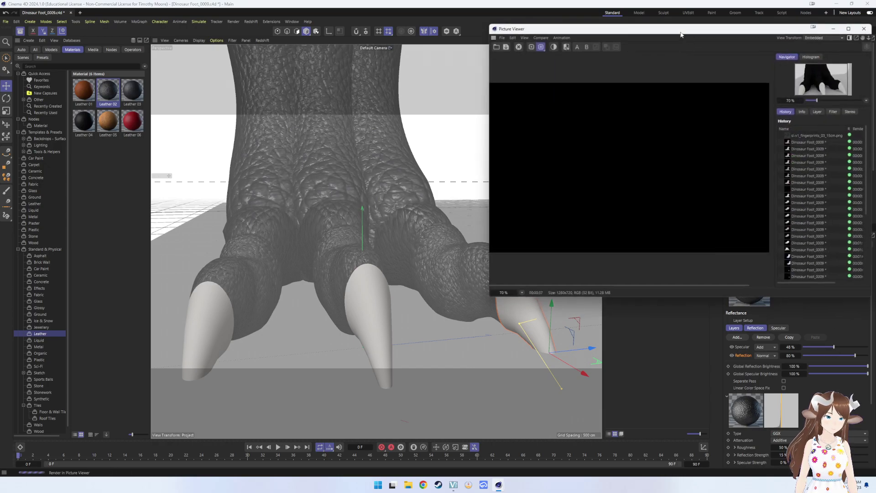
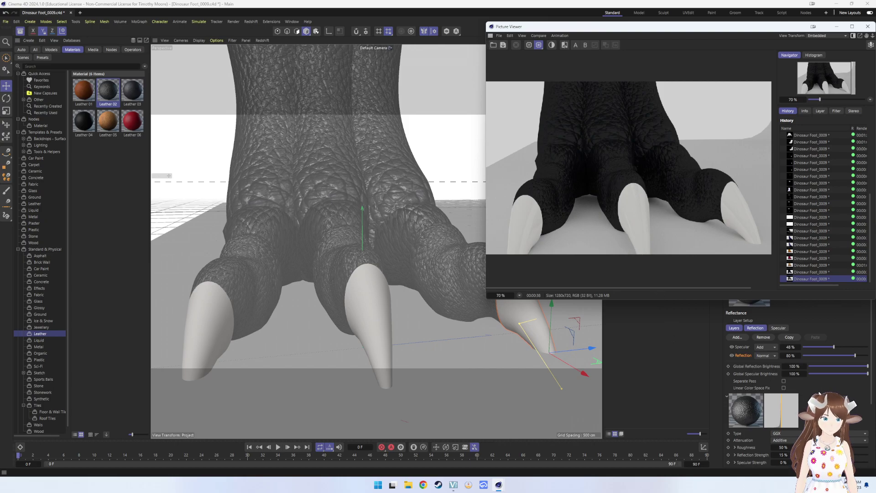
- Bring the main scene window in front of the finished render, showing Leather 02's Reflectance settings
left_click(803, 383)
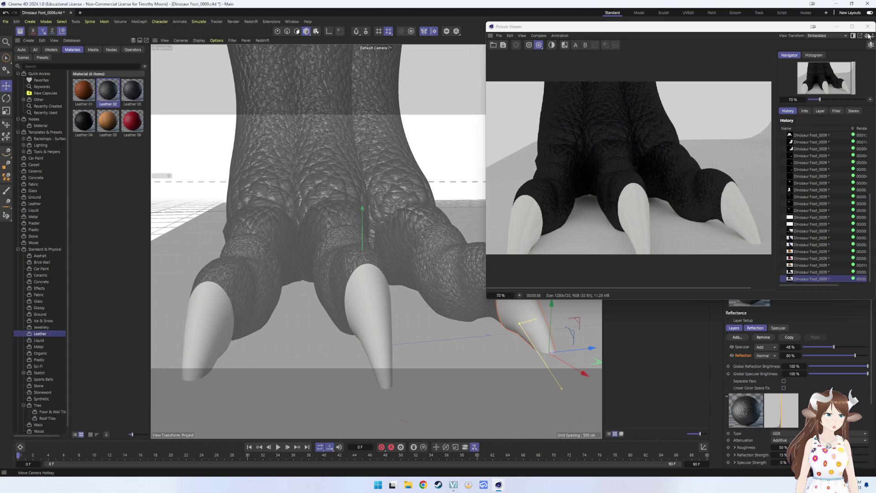
left_click(782, 378)
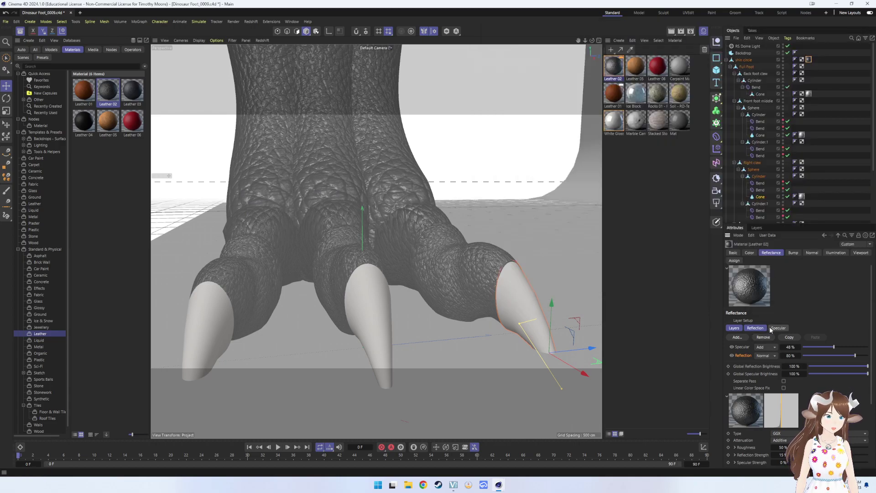
- Inspect the Fusion shader in Leather 02's Color texture, then go back to the material
left_click(751, 255)
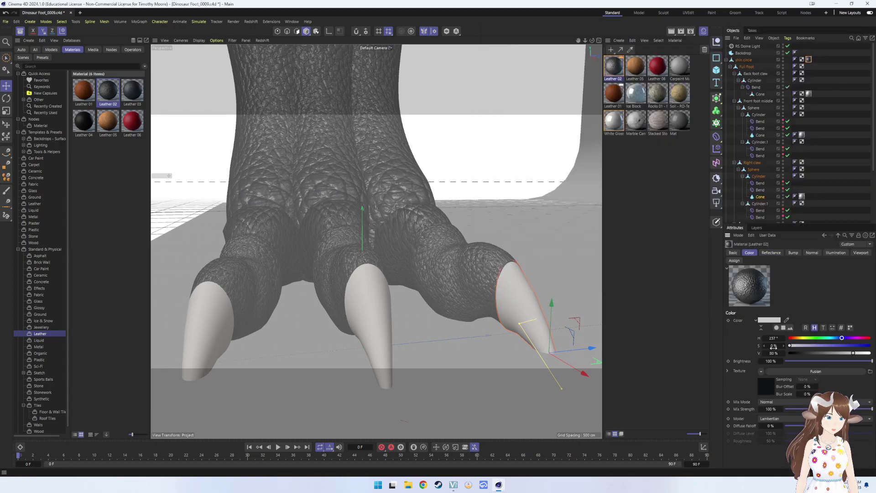
left_click(770, 387)
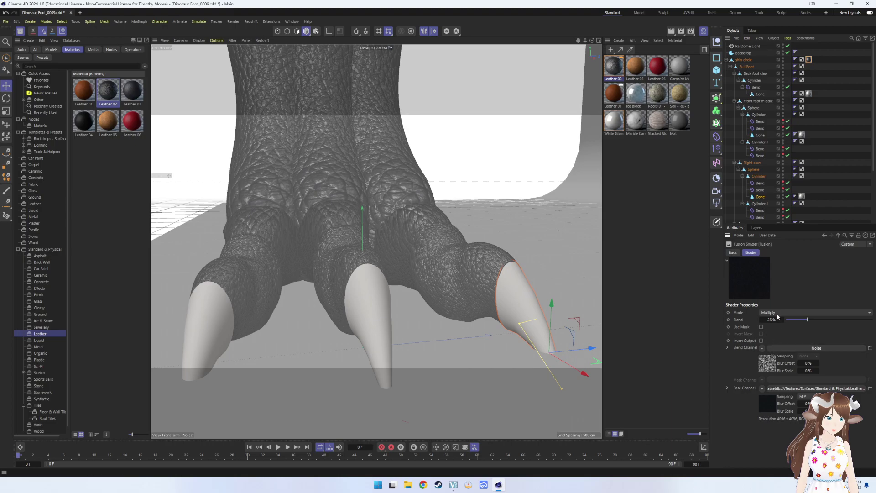
left_click(733, 253)
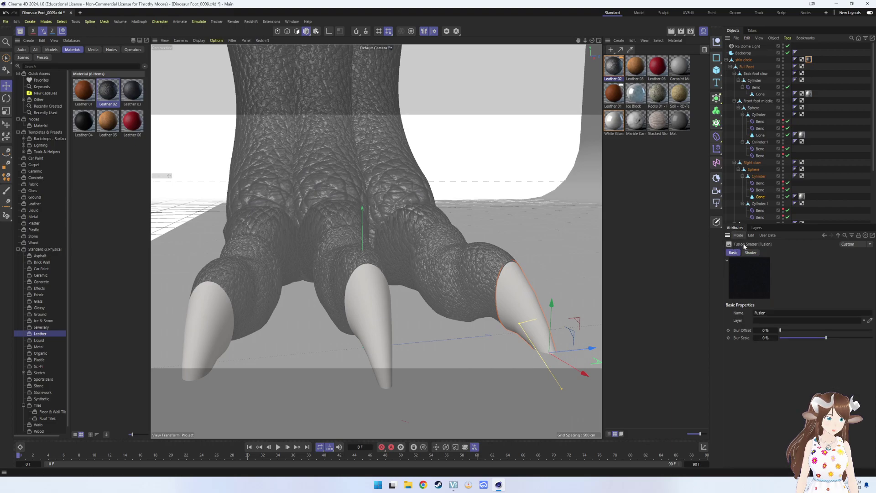
left_click(619, 69)
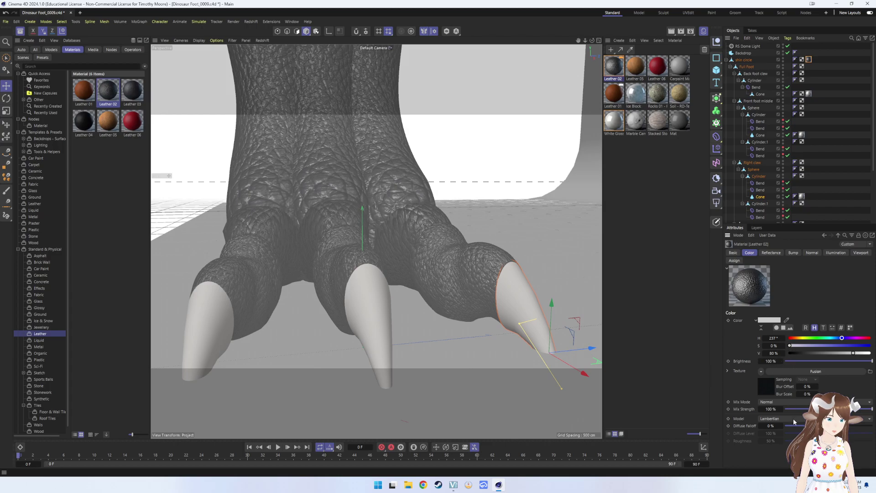
- Confirm the Fusion shader's Multiply blend mode and return to Leather 02's colour settings
left_click(786, 371)
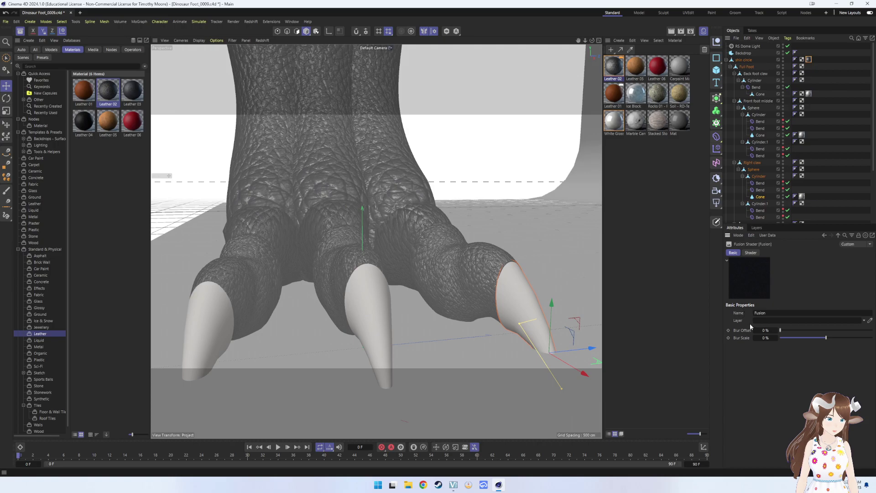
left_click(749, 254)
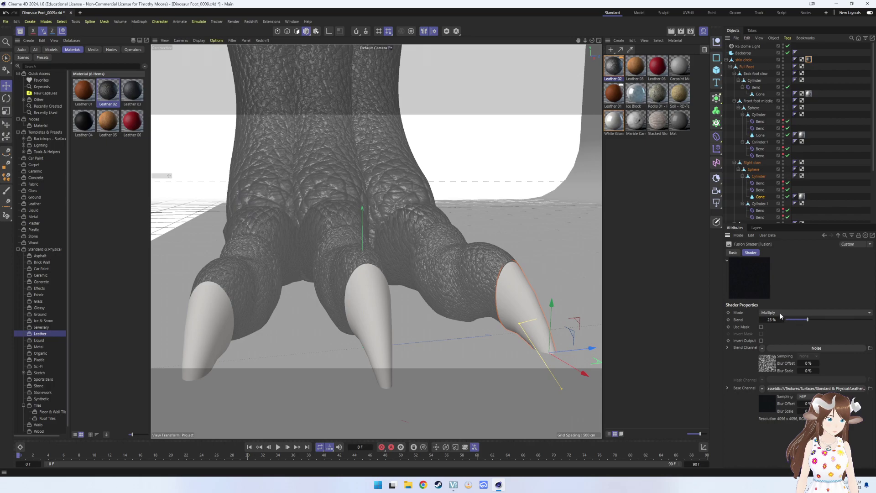
left_click(780, 314)
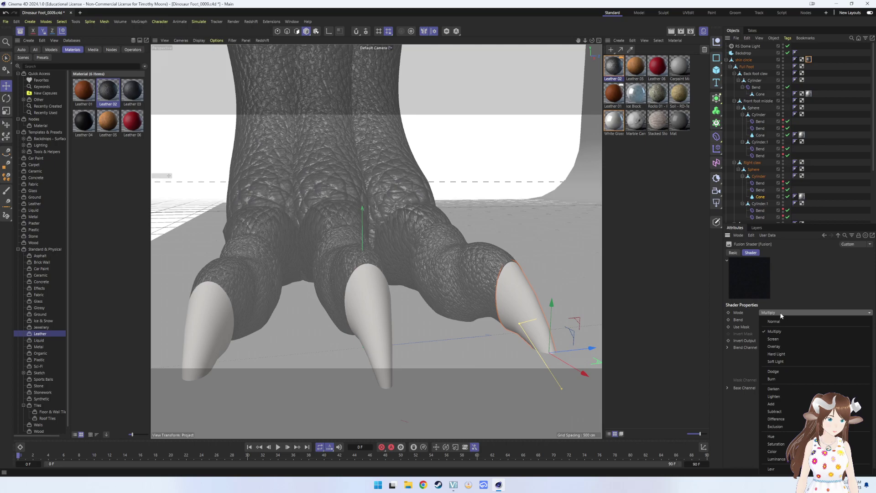
left_click(781, 315)
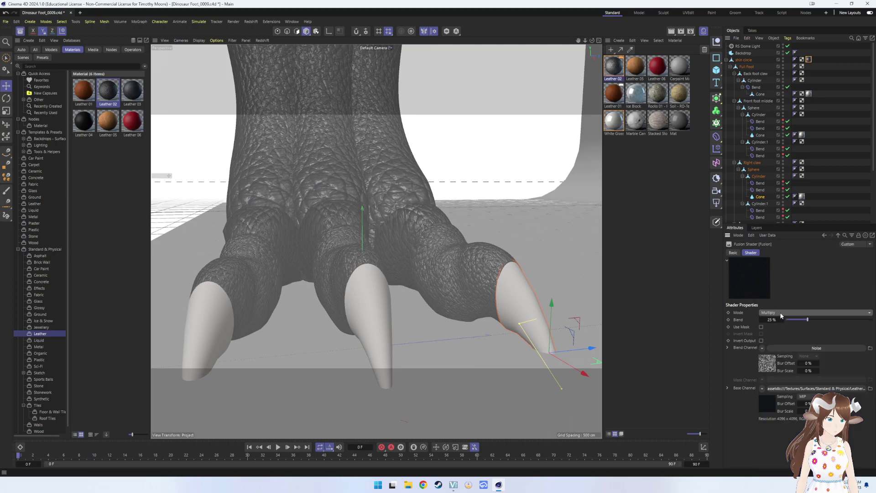
left_click(733, 254)
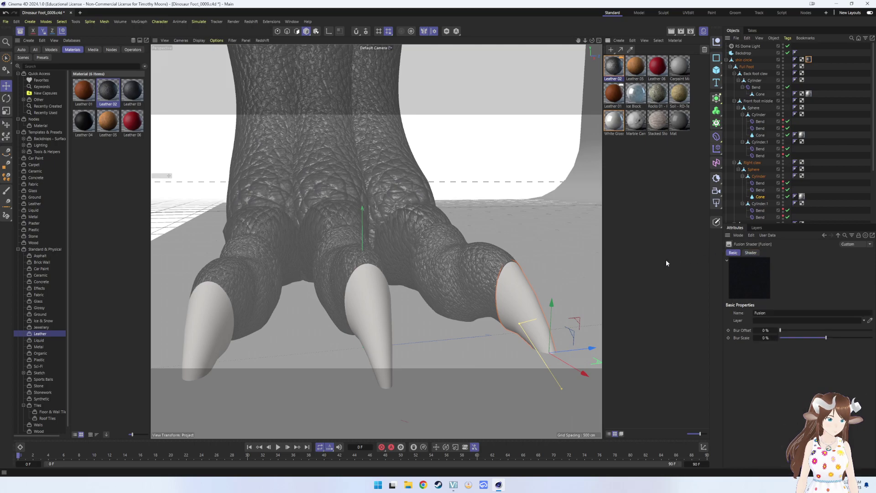
left_click(614, 67)
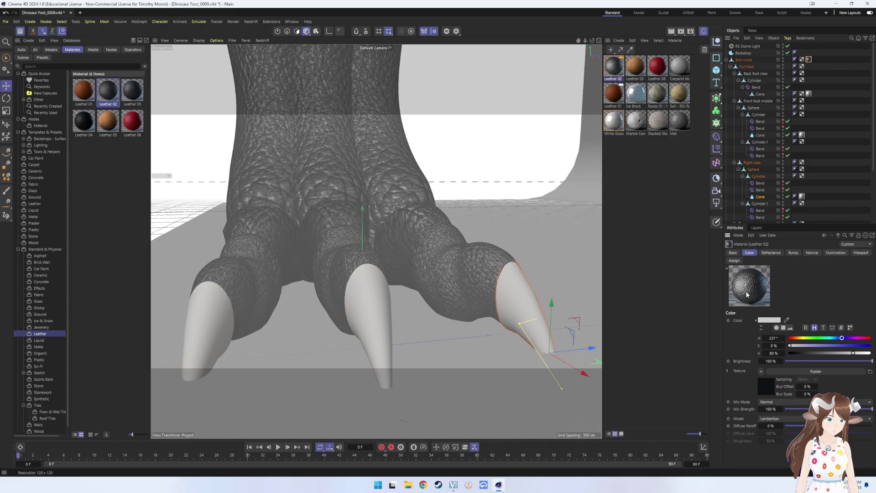
- Tint Leather 02's base colour purple using the Color Wheel picker
left_click(777, 328)
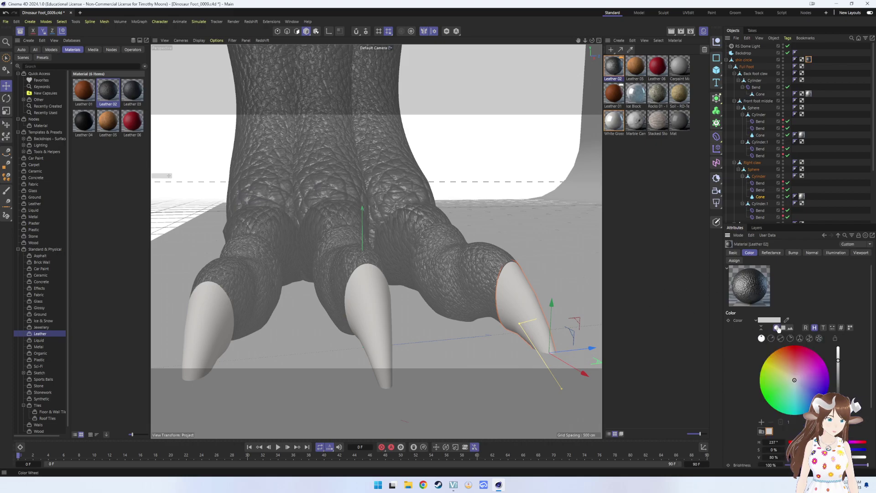
left_click_drag(797, 381, 814, 391)
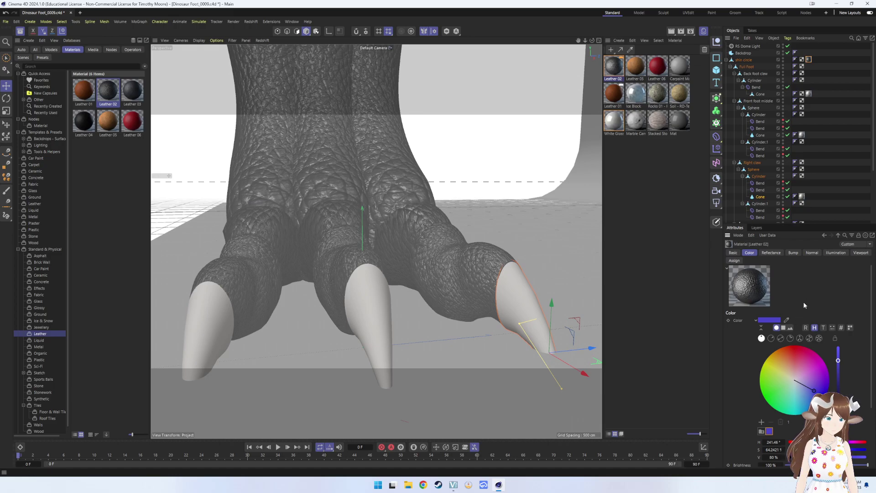
left_click(733, 254)
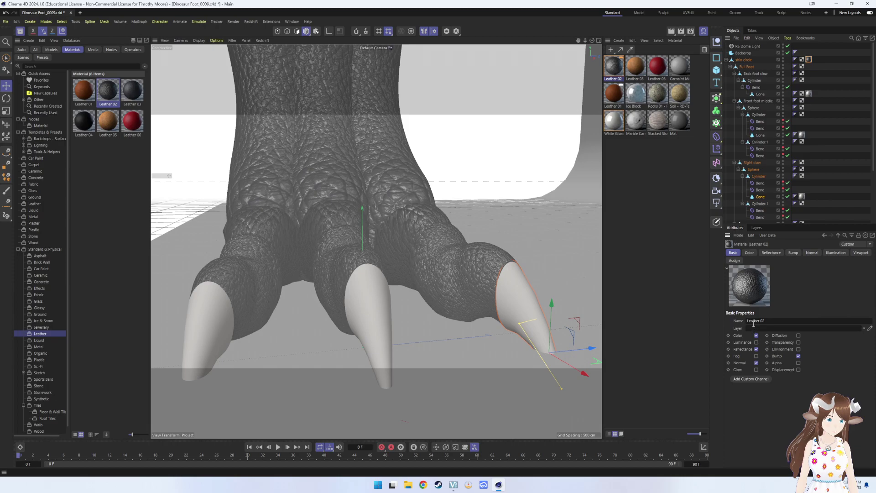
left_click(750, 253)
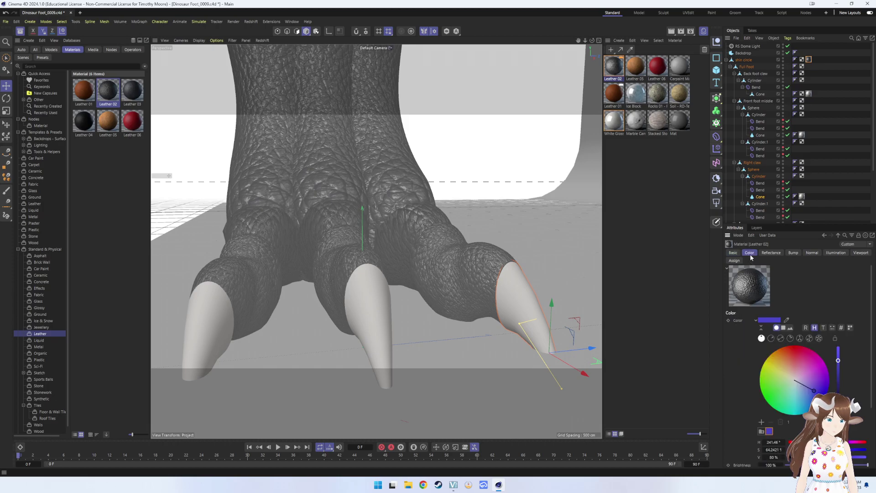
- Raise Leather 02's reflection strength to 24% in the Reflectance channel
left_click(762, 254)
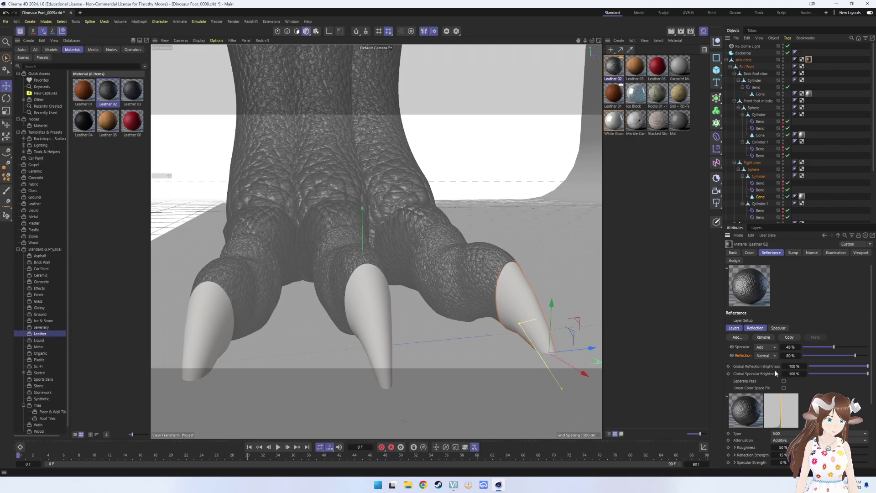
scroll(776, 373, "down", 2)
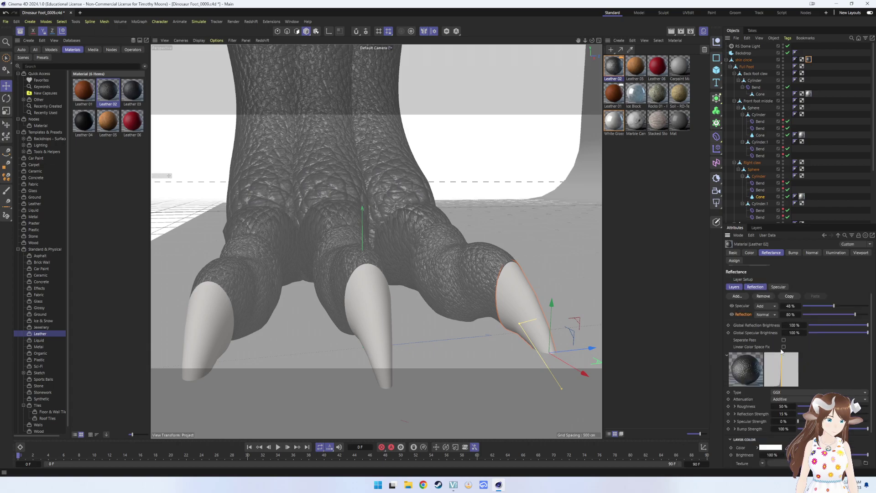
scroll(782, 351, "down", 2)
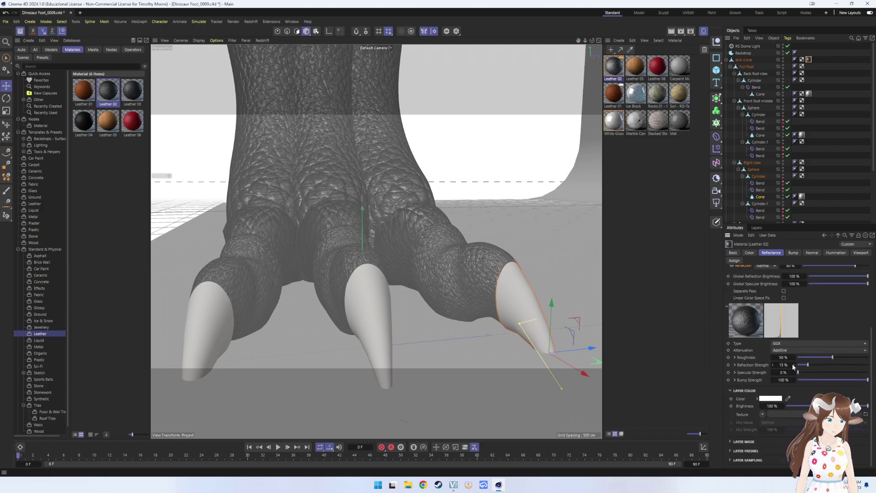
left_click_drag(789, 363, 796, 363)
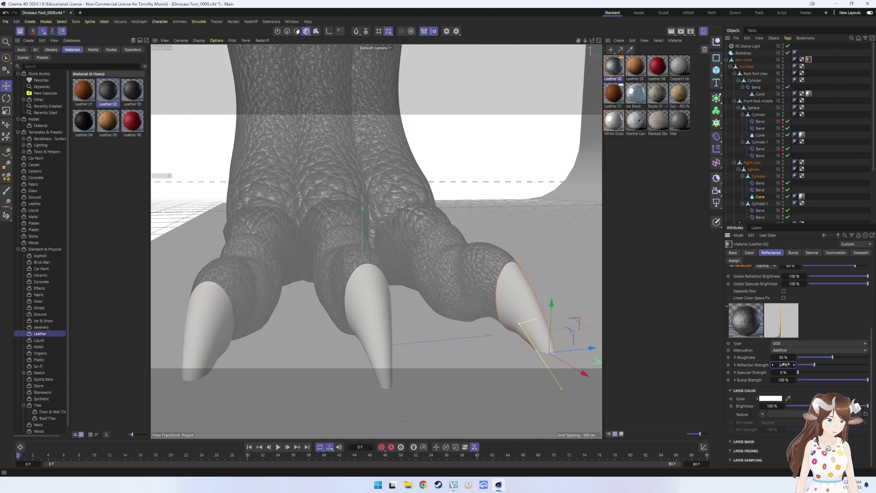
scroll(784, 358, "up", 3)
- Test teal, purple and black reflection layer colours, ending at white (255, 255, 255)
left_click(771, 399)
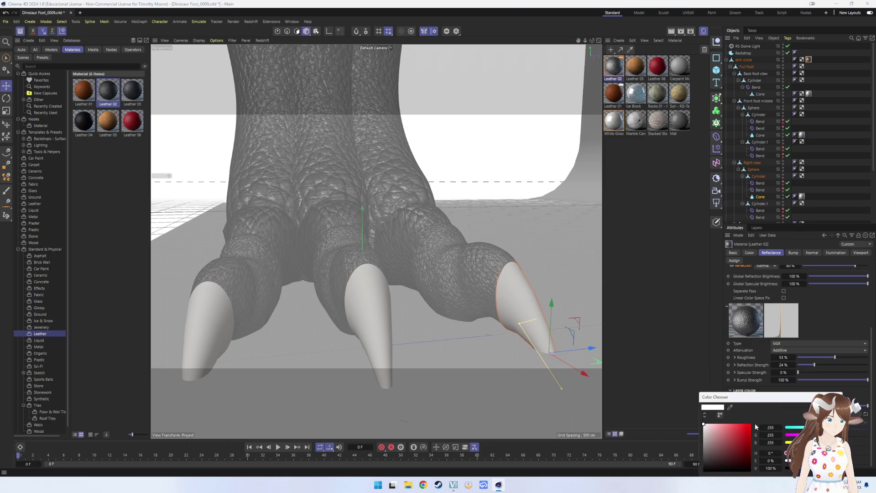
left_click(796, 428)
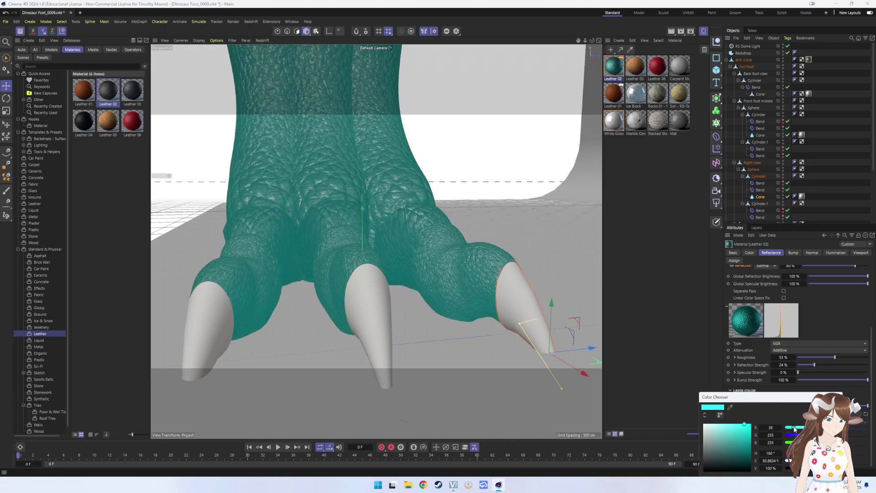
left_click_drag(795, 429, 677, 243)
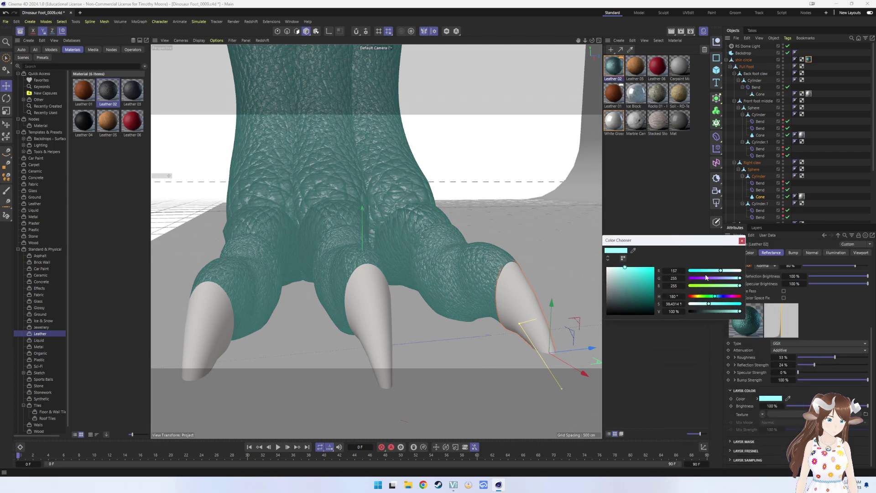
mouse_move(706, 278)
left_mouse_down()
mouse_move(690, 279)
mouse_move(715, 278)
mouse_move(673, 271)
left_mouse_up()
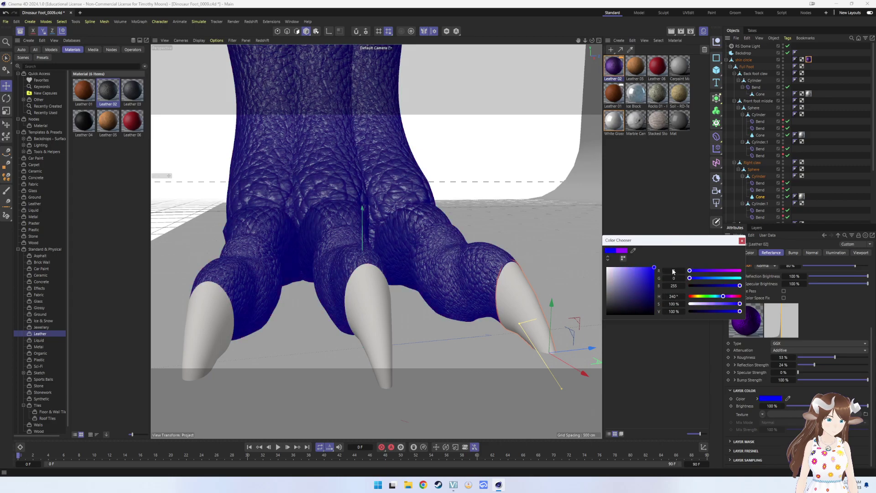
mouse_move(739, 286)
left_mouse_down()
mouse_move(690, 286)
mouse_move(714, 286)
mouse_move(697, 278)
mouse_move(704, 285)
mouse_move(703, 270)
mouse_move(708, 278)
mouse_move(740, 271)
mouse_move(741, 285)
left_mouse_up()
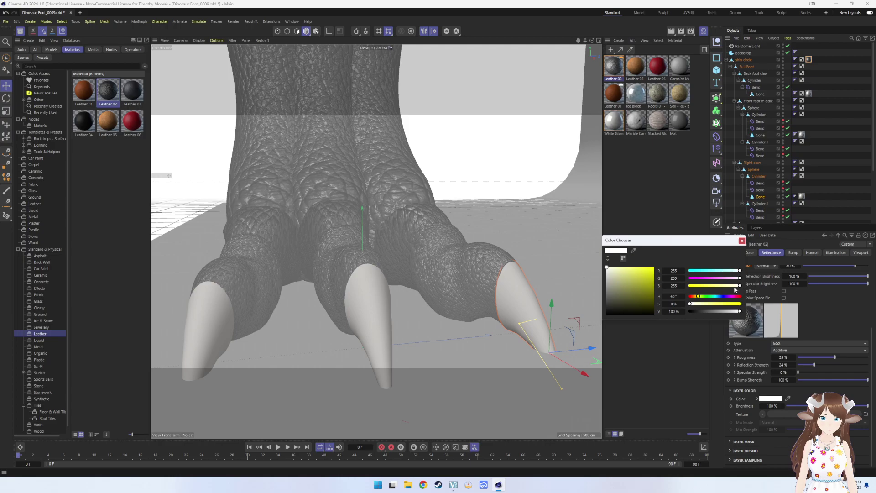
- Render the foot to the Picture Viewer and zoom to 60% to see the whole frame
left_click(682, 32)
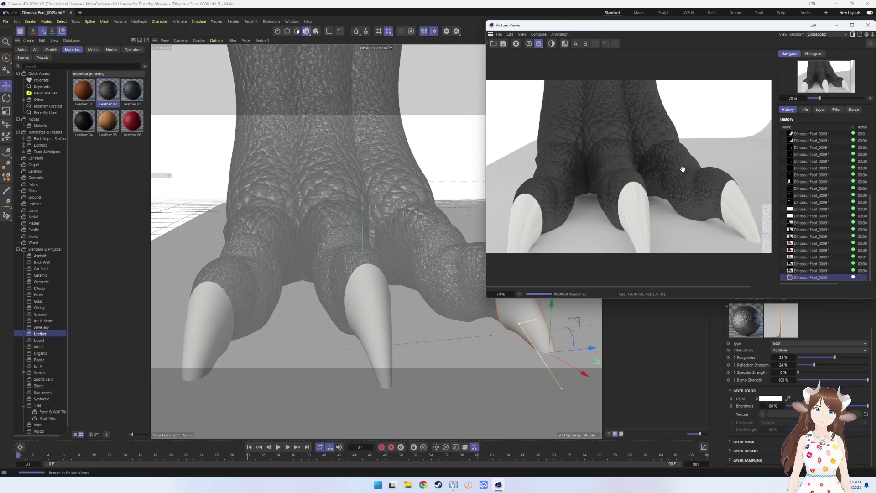
scroll(677, 172, "up", 1)
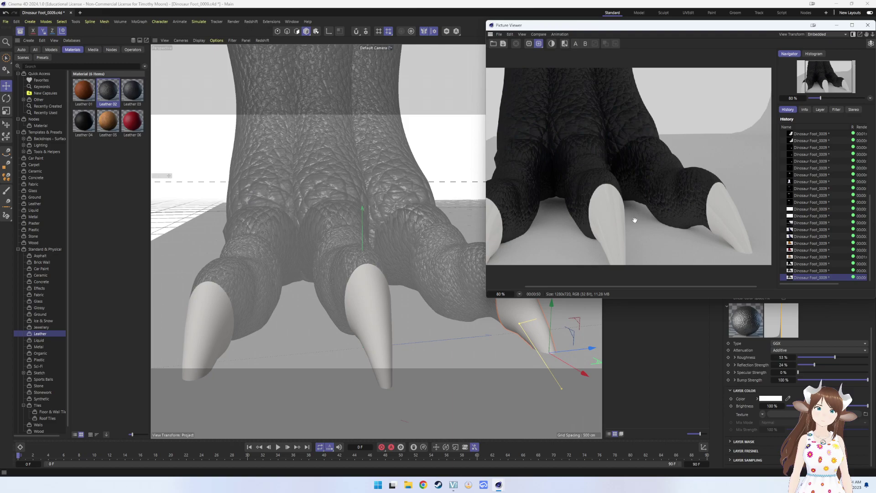
scroll(681, 226, "down", 3)
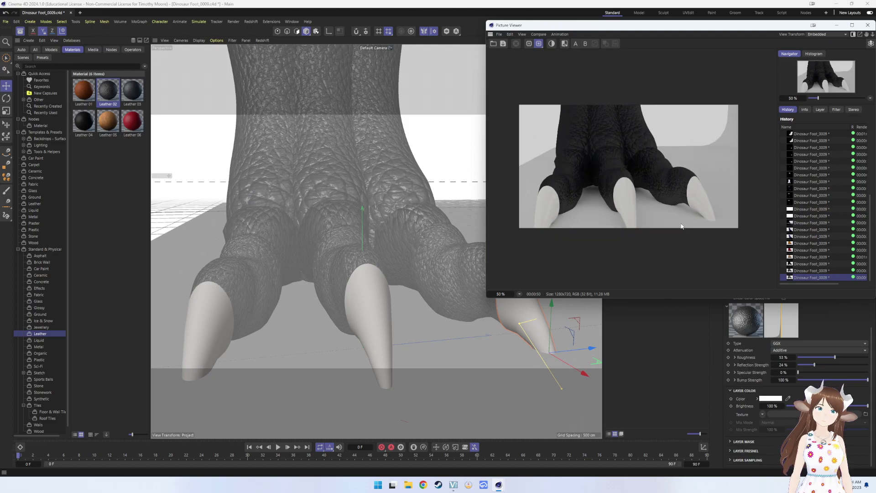
scroll(681, 227, "up", 1)
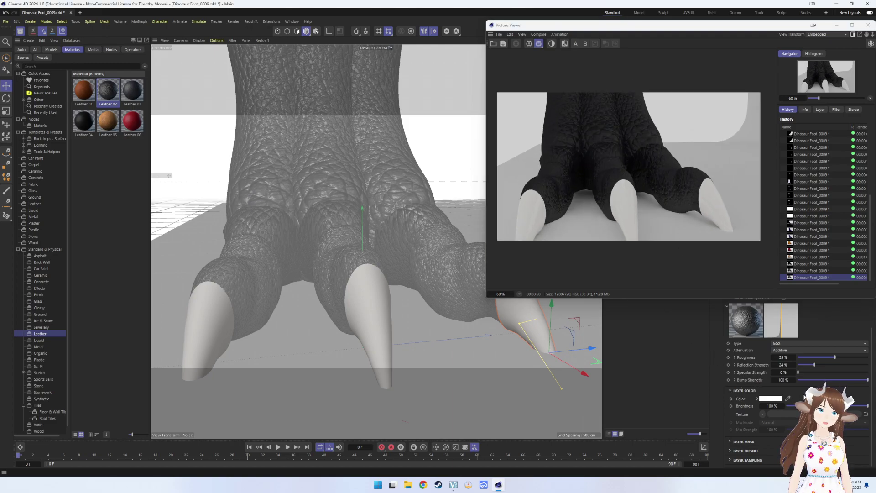
- Change Leather 02's reflection layer colour to a near-black navy blue
left_click(778, 400)
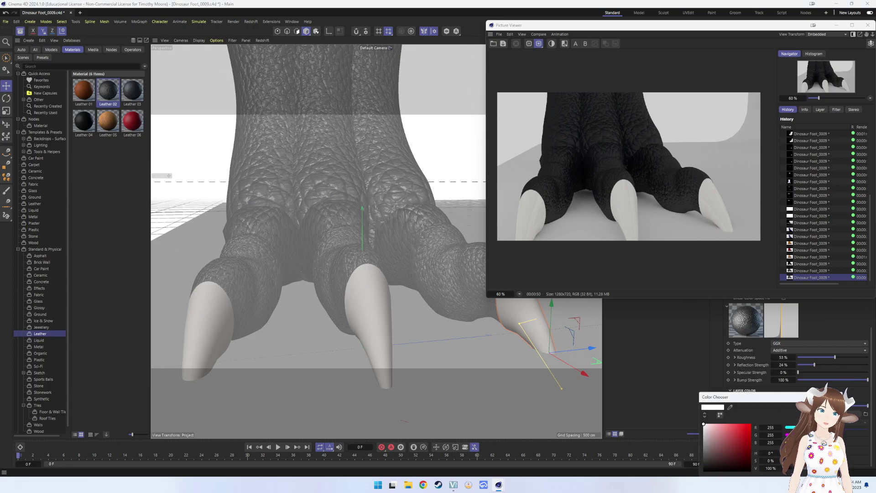
left_click(705, 424)
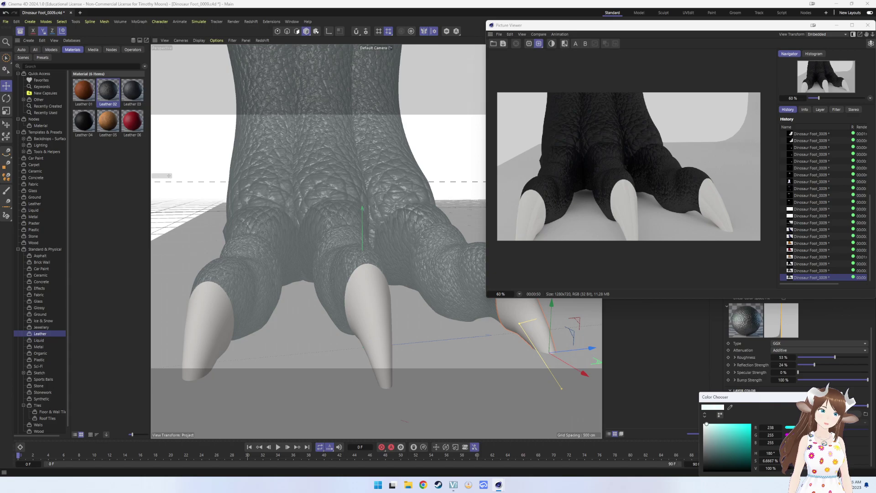
left_click_drag(826, 453, 839, 453)
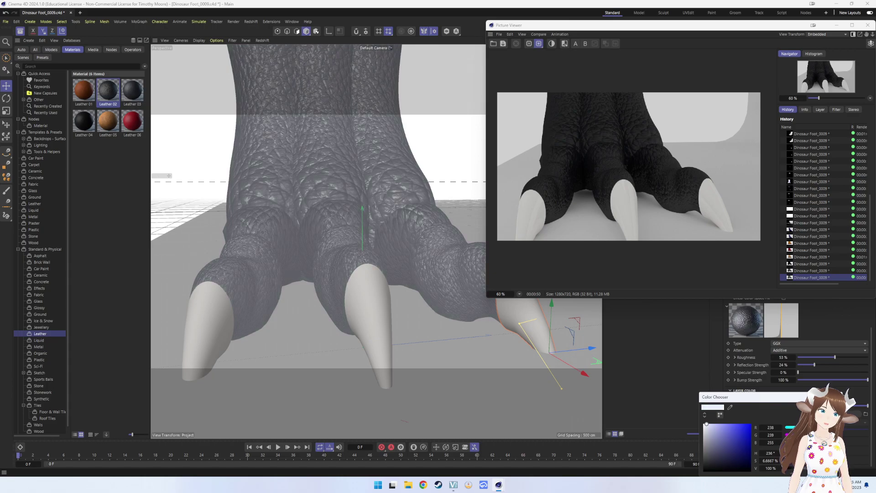
left_click(721, 464)
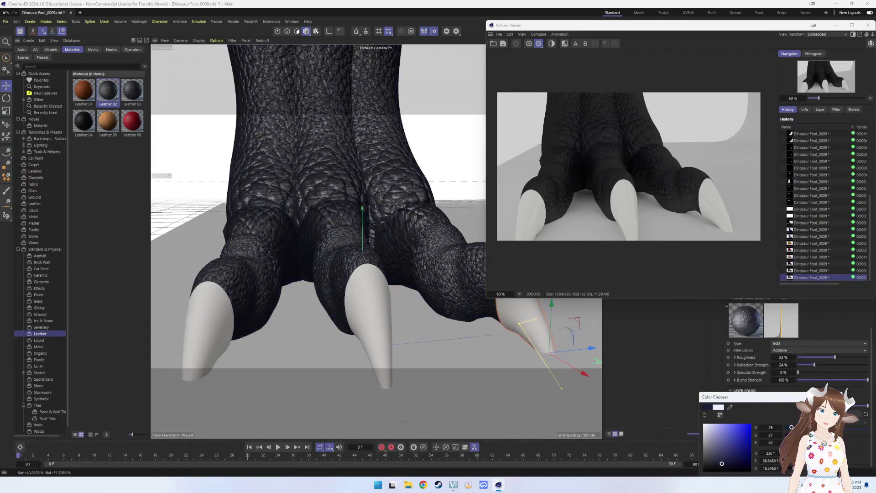
left_click(731, 457)
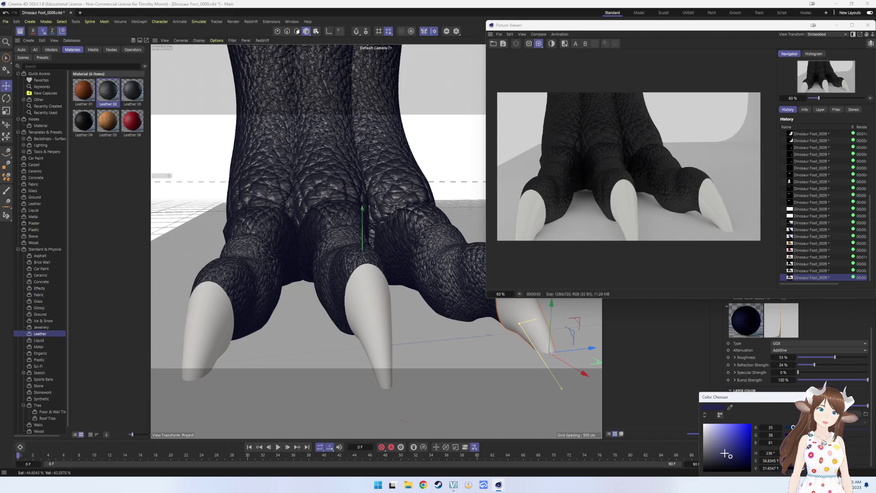
left_click(728, 460)
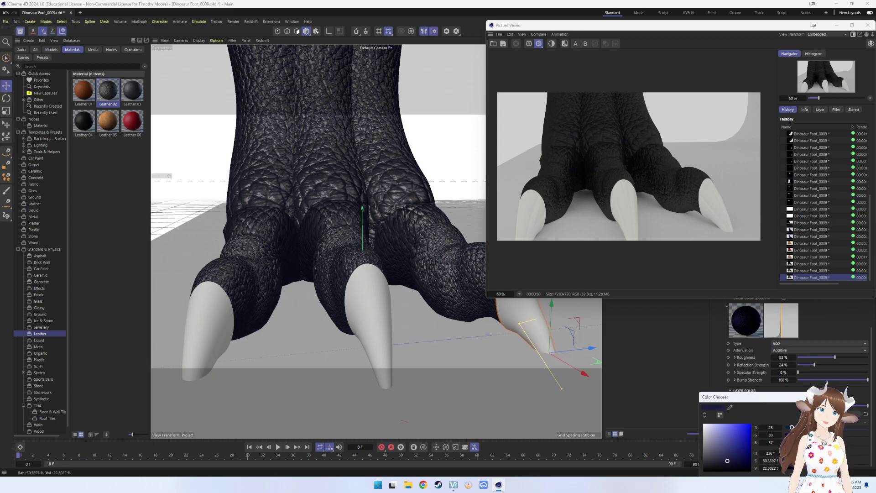
left_click_drag(730, 461, 748, 462)
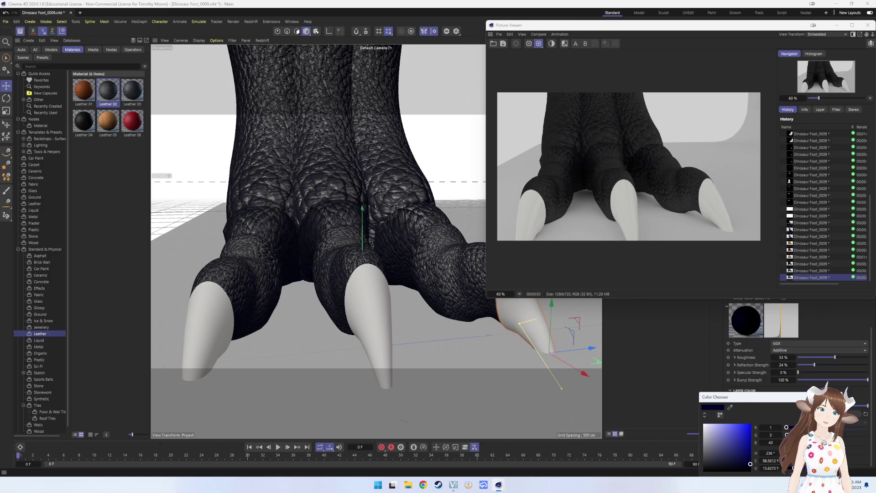
- Close the colour chooser and the Picture Viewer
left_click_drag(804, 397, 790, 363)
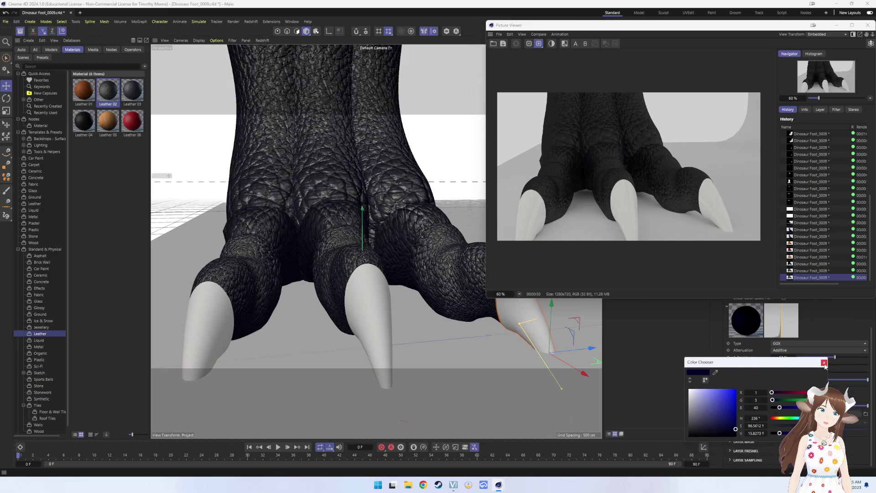
left_click(824, 362)
left_click(868, 25)
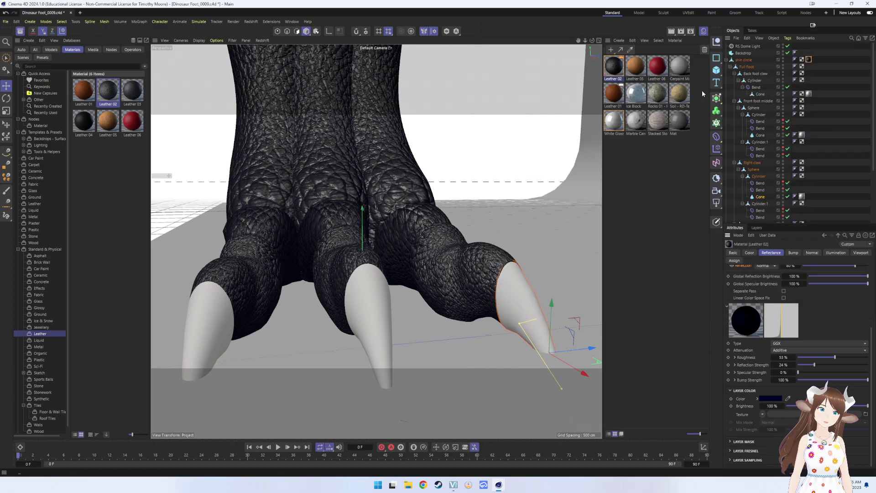
- Render the navy-skinned foot and expand the layer's Mask, Fresnel and Sampling sections
left_click(683, 33)
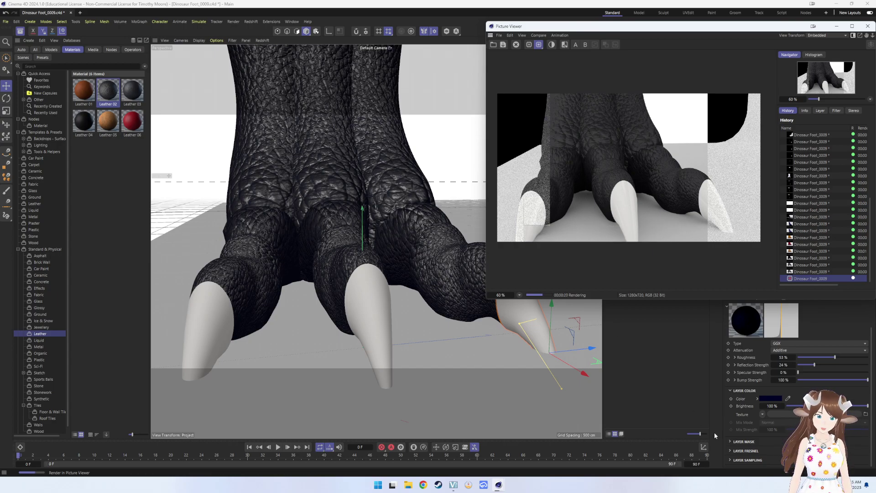
left_click(744, 441)
scroll(745, 441, "down", 2)
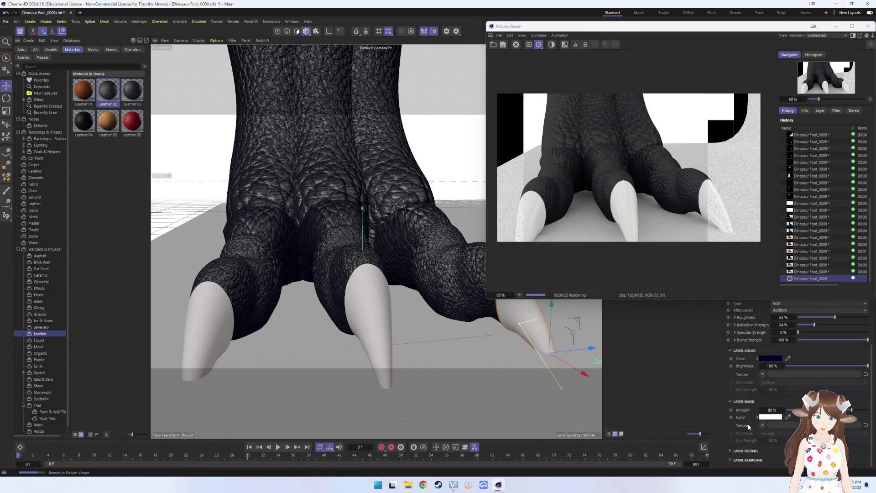
left_click(730, 450)
scroll(730, 448, "down", 2)
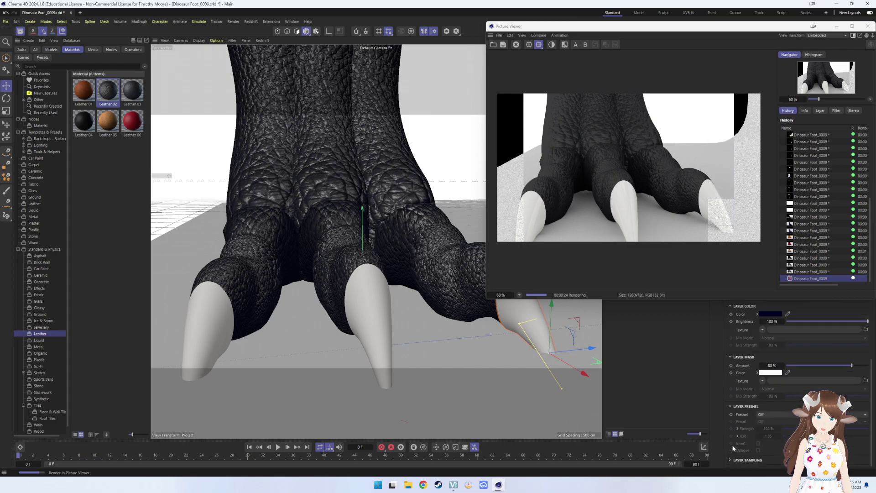
left_click(729, 461)
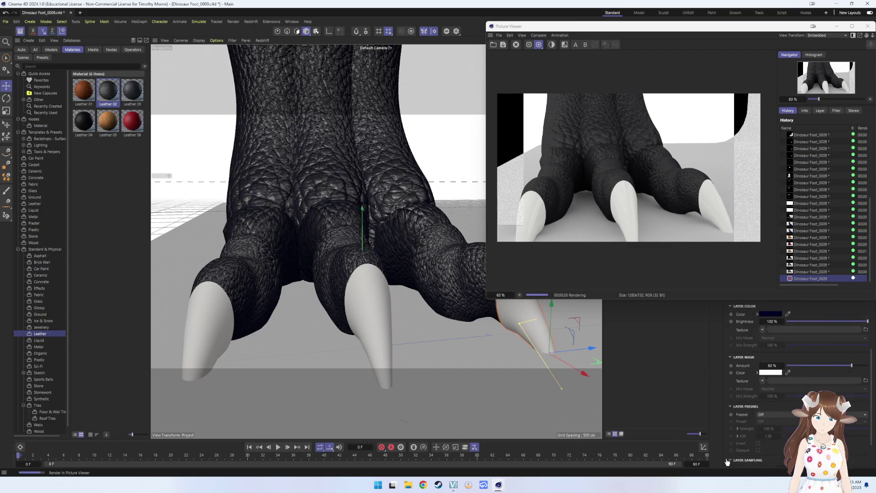
scroll(734, 452, "down", 2)
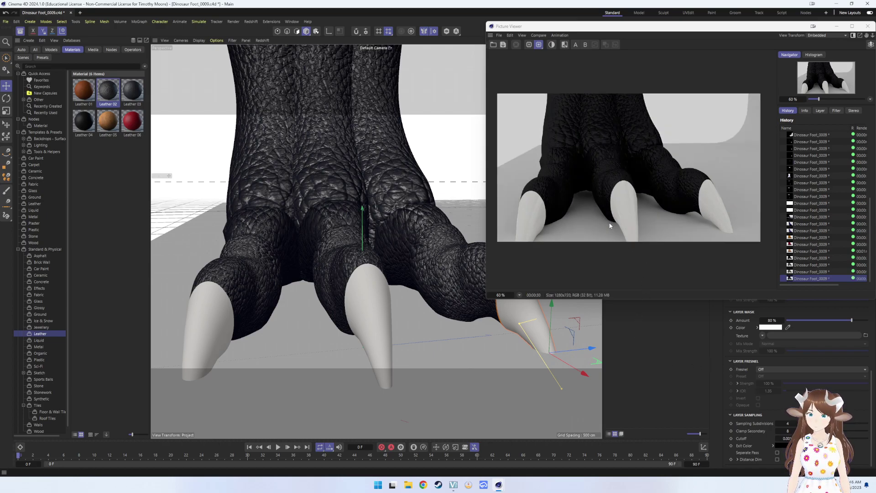
- Change the reflection layer colour to vivid blue (0, 17, 255) and close the Picture Viewer
scroll(769, 333, "up", 3)
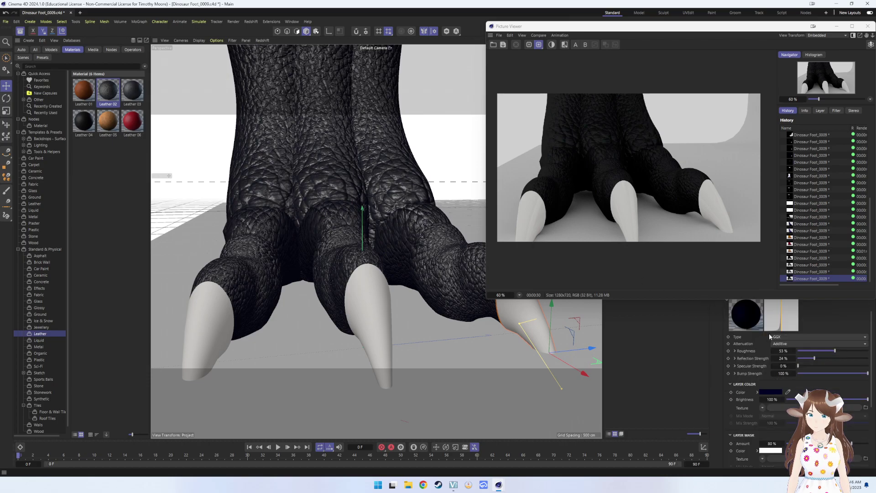
left_click(776, 392)
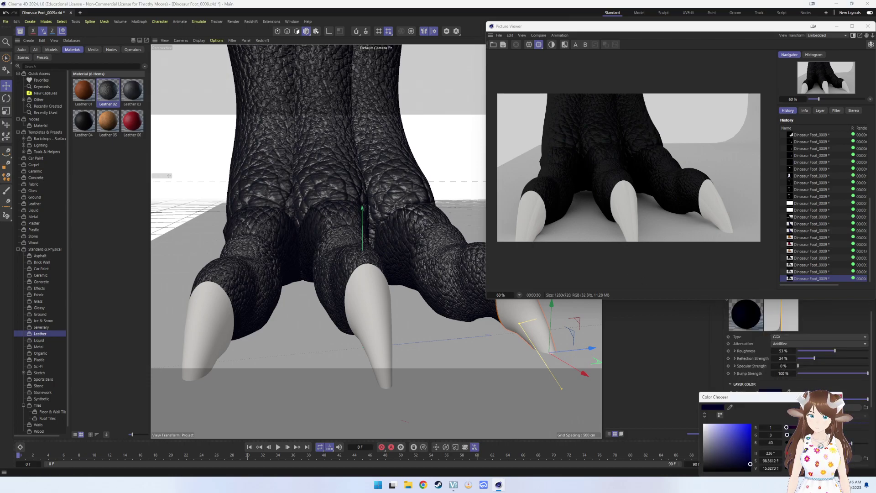
left_click_drag(749, 464, 749, 424)
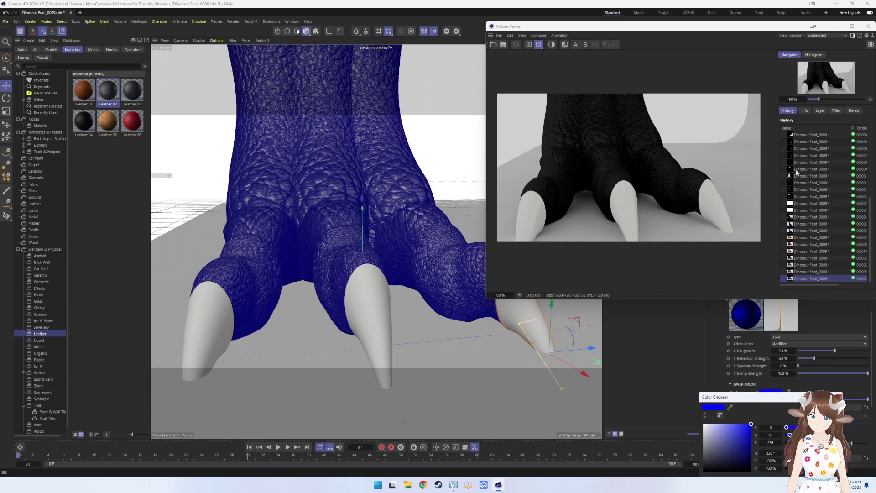
left_click(868, 26)
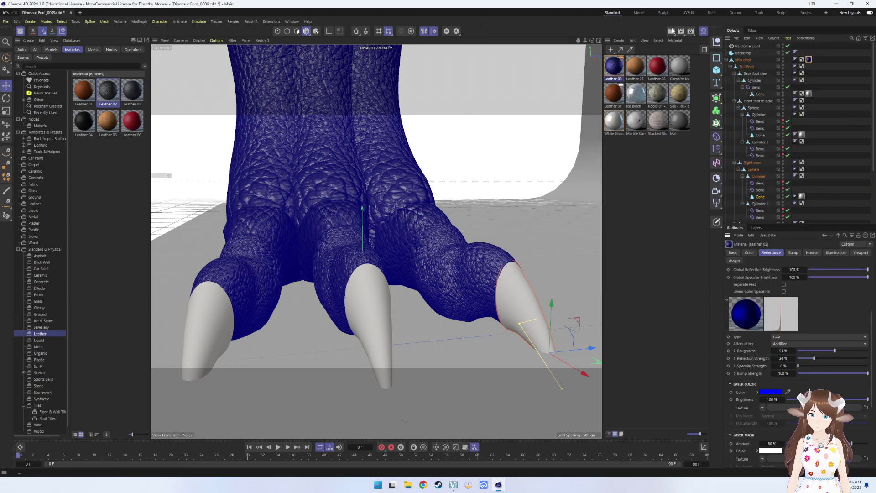
- Render the blue foot, set Specular Strength to 100%, and move the Picture Viewer aside
left_click(679, 32)
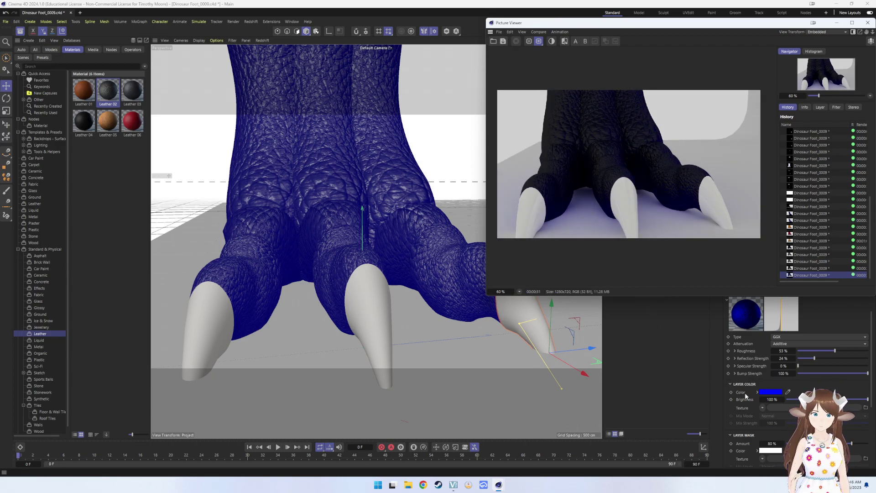
left_click(795, 391)
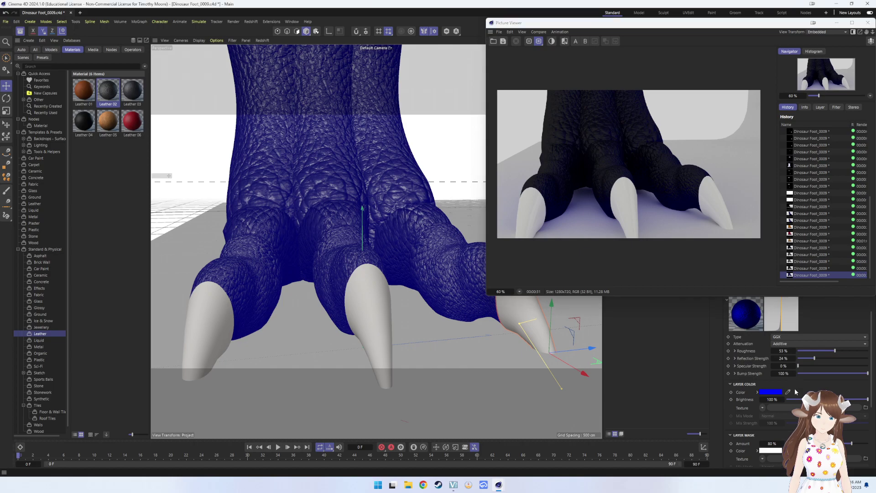
scroll(795, 391, "up", 3)
scroll(794, 375, "down", 2)
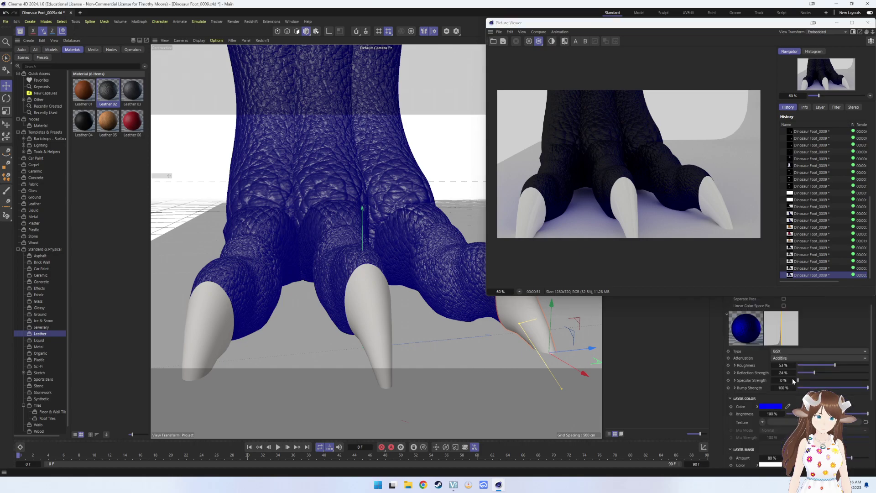
scroll(792, 378, "down", 3)
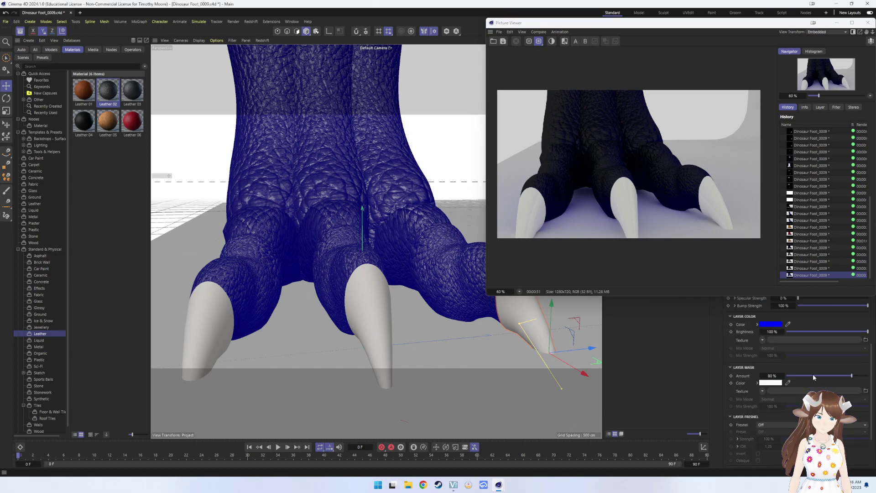
scroll(811, 377, "up", 1)
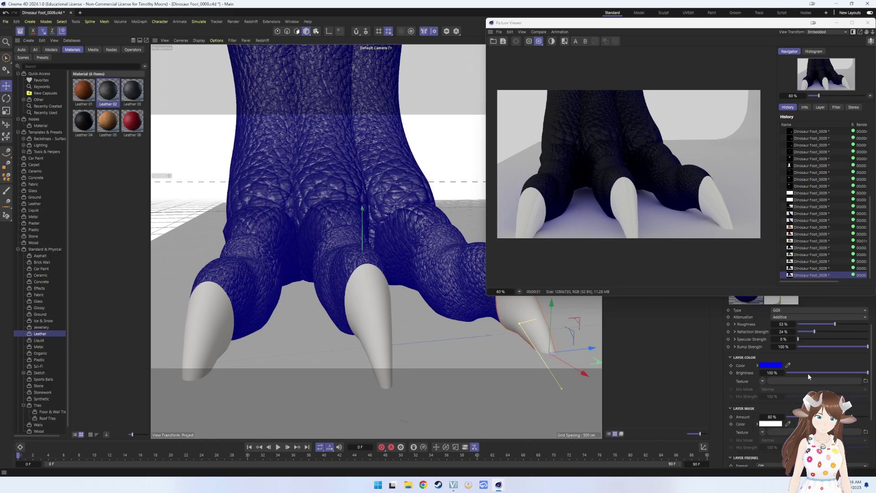
scroll(806, 375, "up", 1)
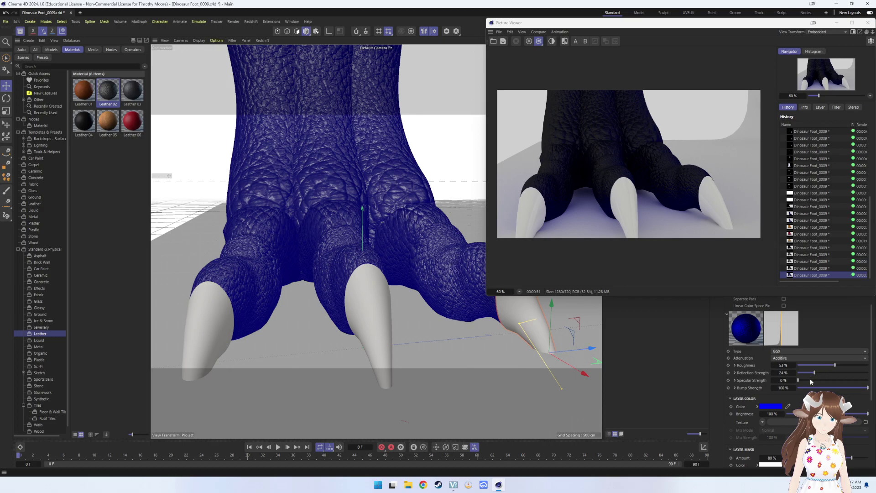
left_click_drag(810, 380, 866, 387)
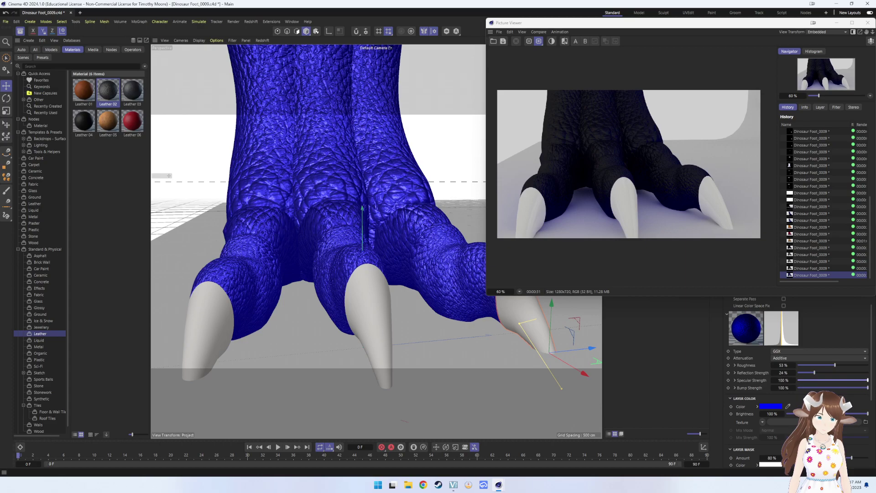
left_click_drag(672, 22, 645, 78)
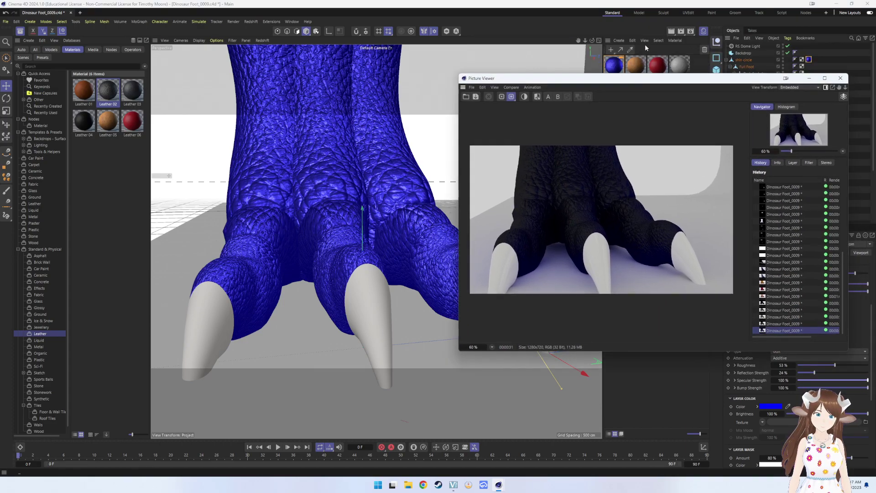
- Set Leather 02 to 22% specular and 67% reflection strength, rendering before and after
left_click(680, 31)
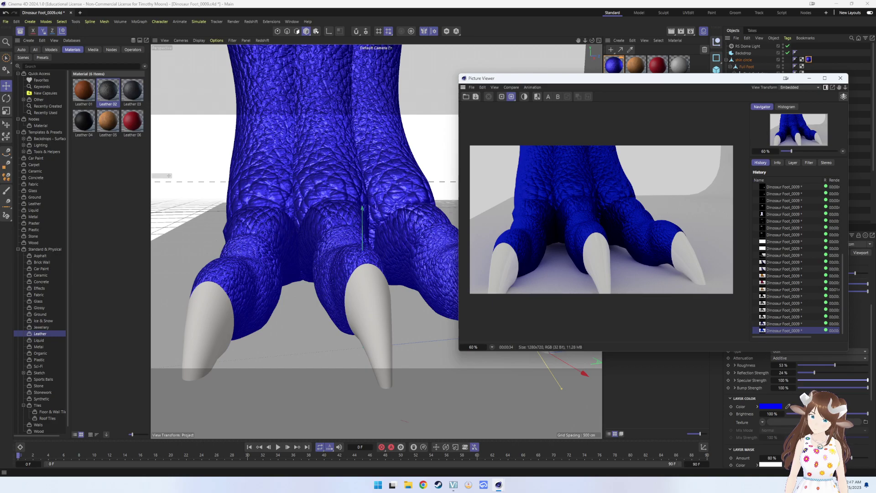
left_click_drag(817, 379, 811, 385)
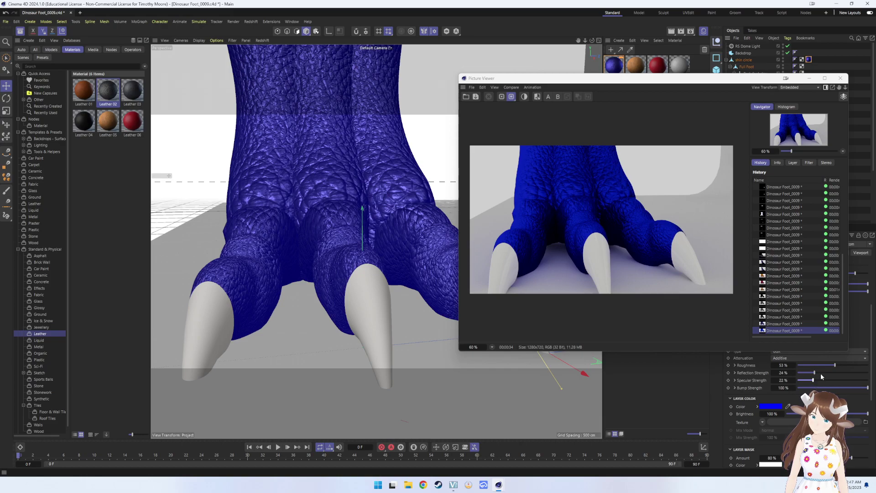
left_click_drag(827, 374, 845, 373)
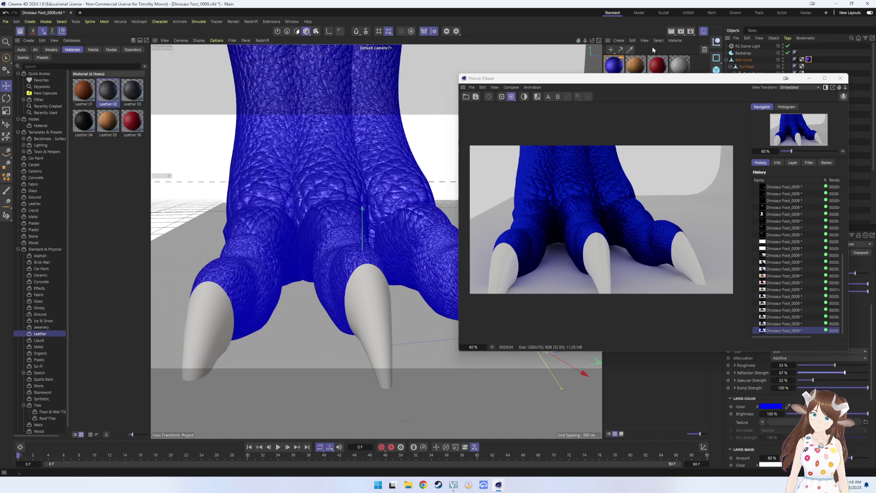
left_click(680, 31)
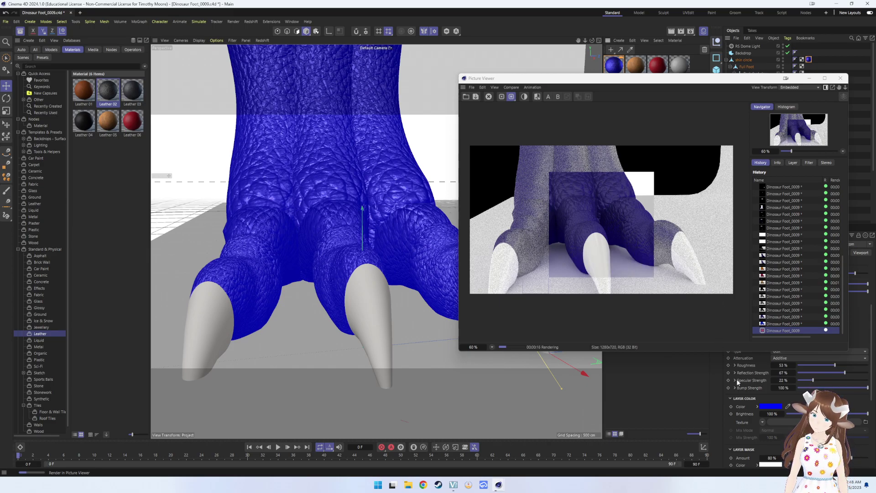
- Set the leather layer colour to deep blue RGB 0, 10, 143 and restart the render
left_click(761, 406)
left_click(751, 445)
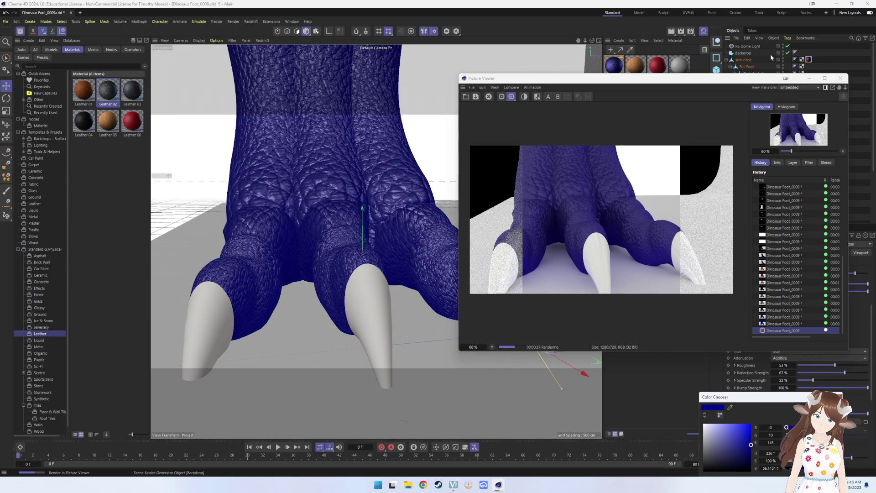
left_click(723, 375)
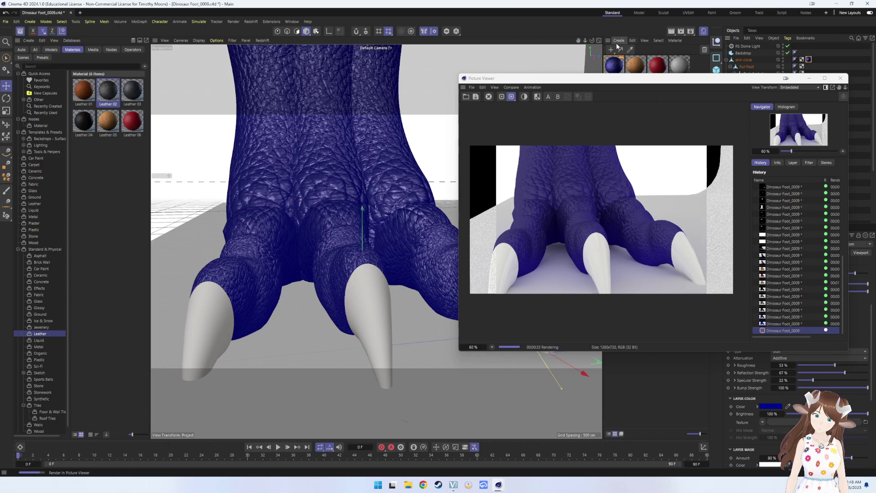
left_click(681, 31)
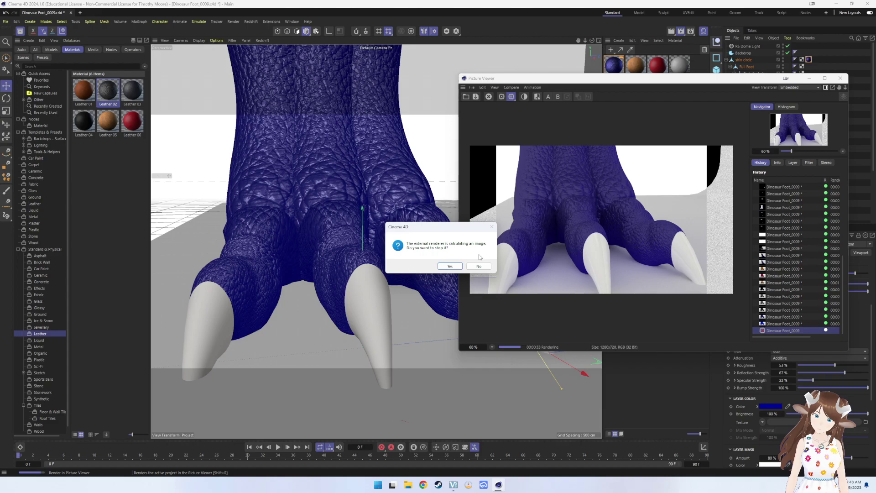
left_click(452, 270)
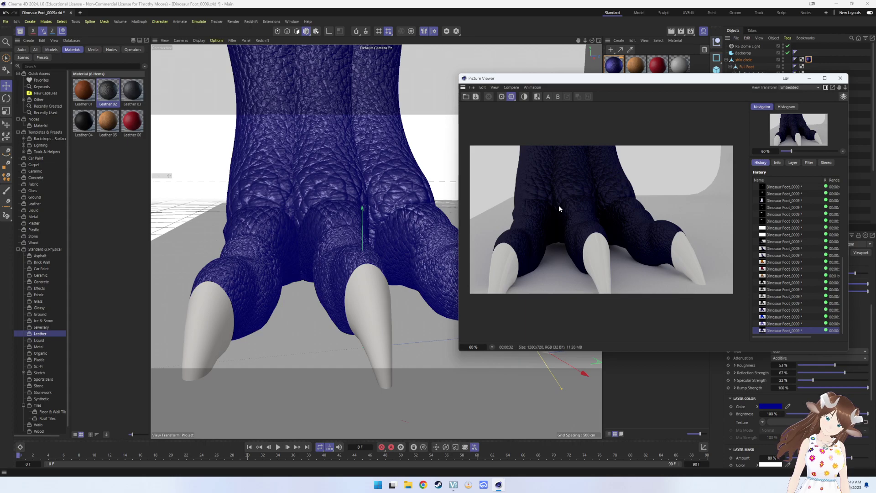
- Shift the skin to a slightly darker, duller blue and render the foot again
left_click(772, 406)
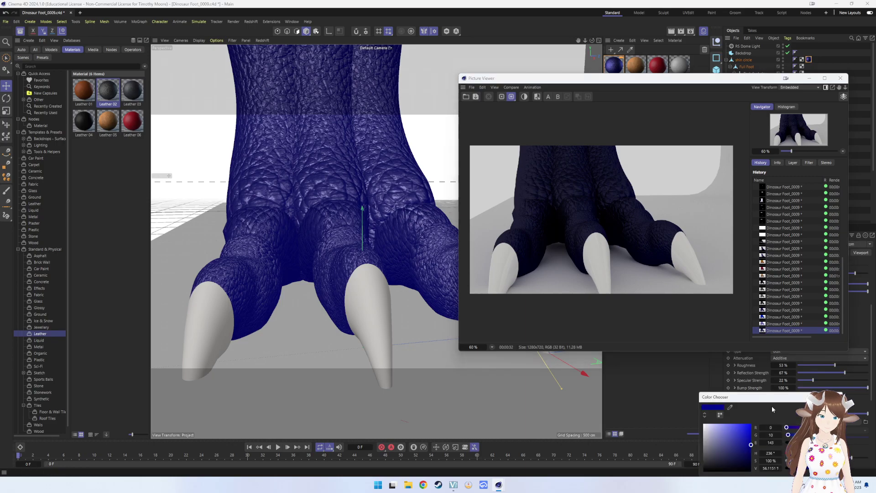
left_click(742, 443)
left_click_drag(742, 443, 739, 444)
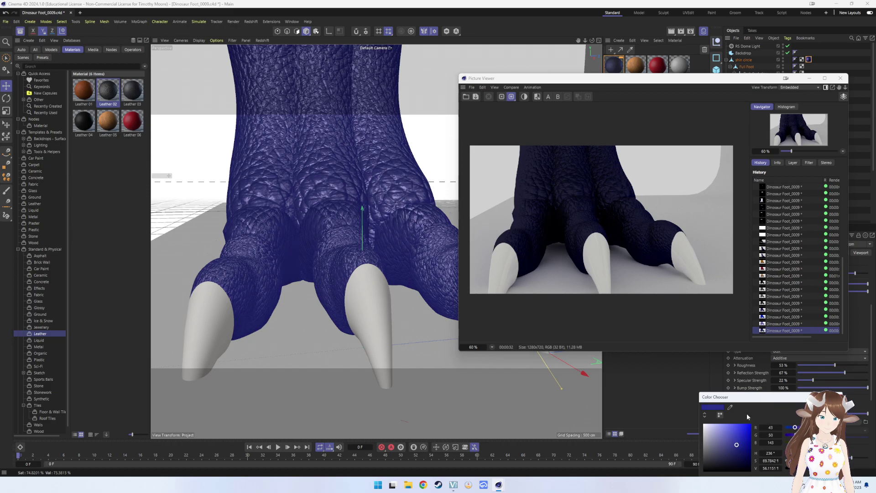
left_click(680, 34)
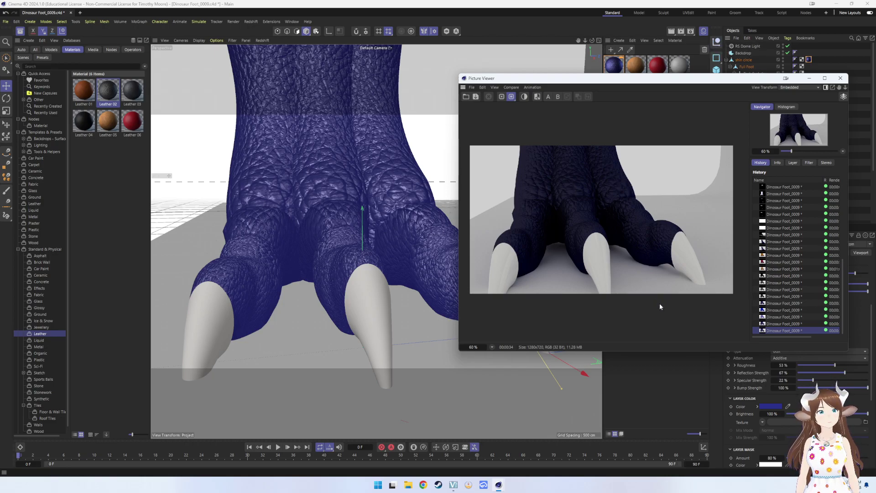
left_click(772, 406)
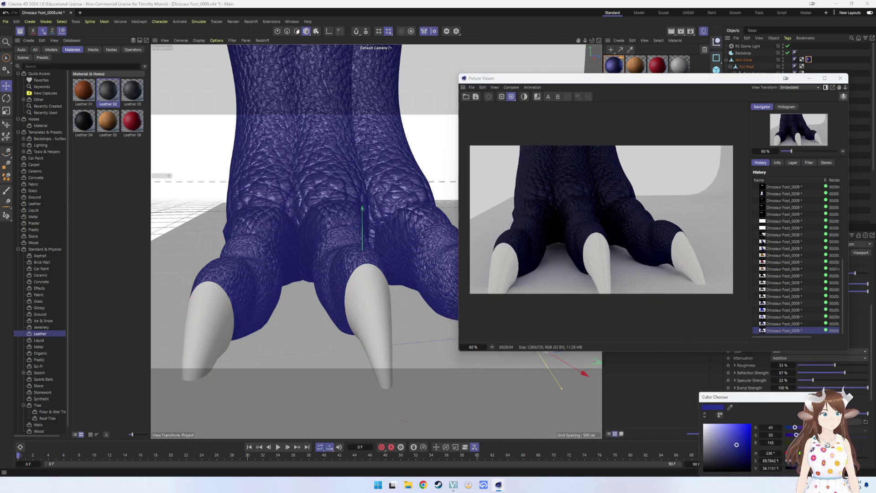
- Make the skin layer colour a dark brown at hue 32° and render the foot
type("32")
key("Return")
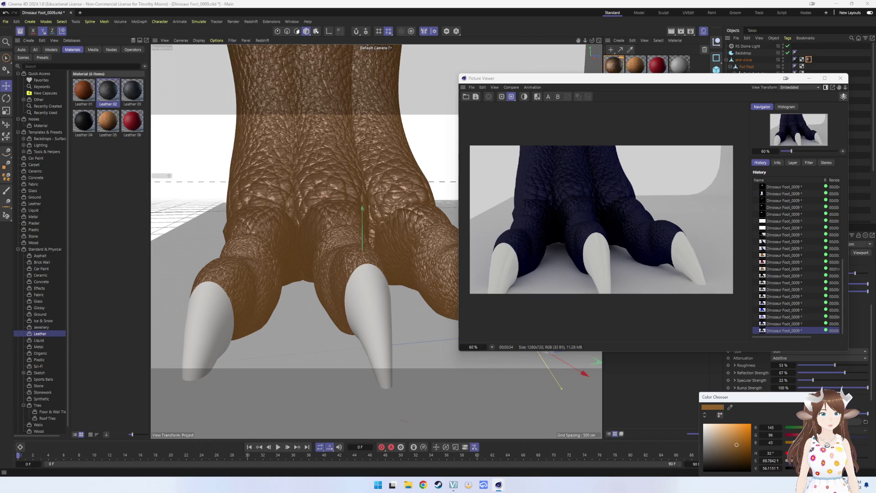
left_click(732, 456)
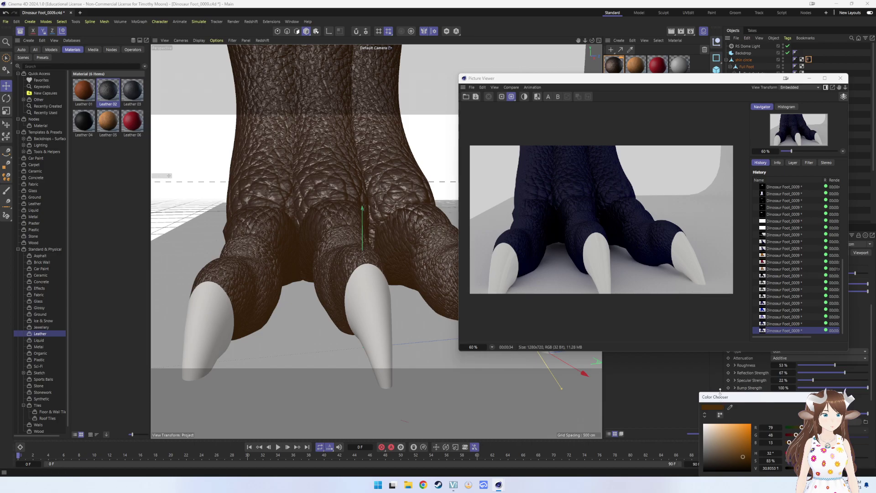
left_click(716, 374)
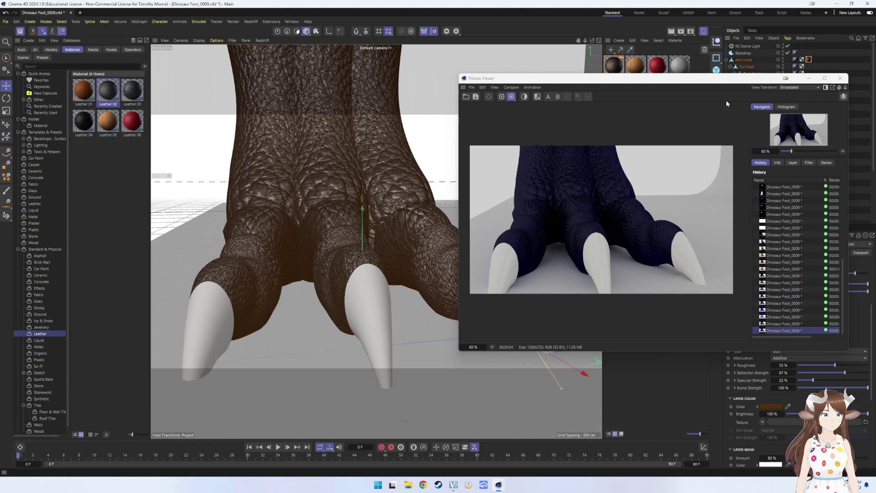
left_click(681, 34)
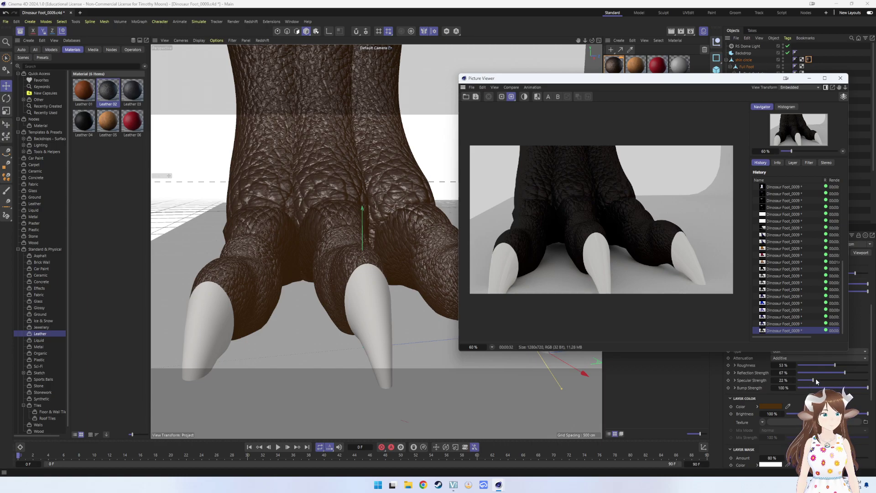
- Raise Leather 02's Specular Strength to 43%, brighten the brown slightly, and re-render
left_click_drag(813, 381, 824, 381)
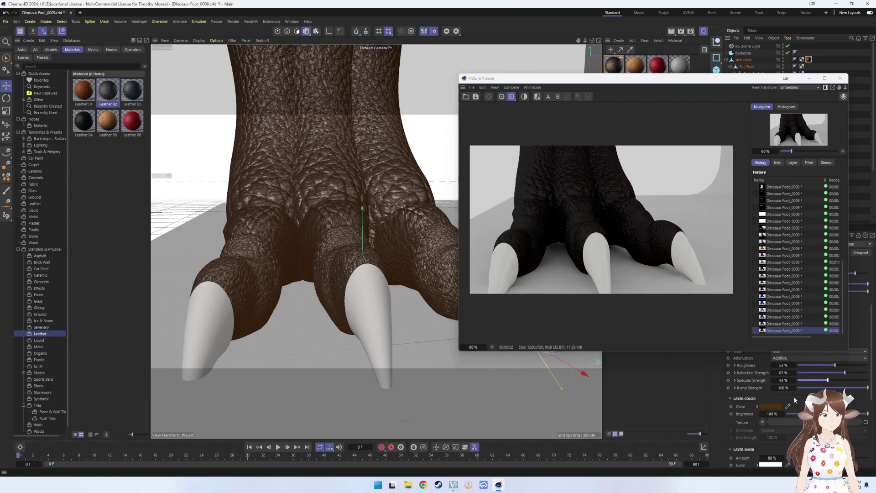
left_click(770, 406)
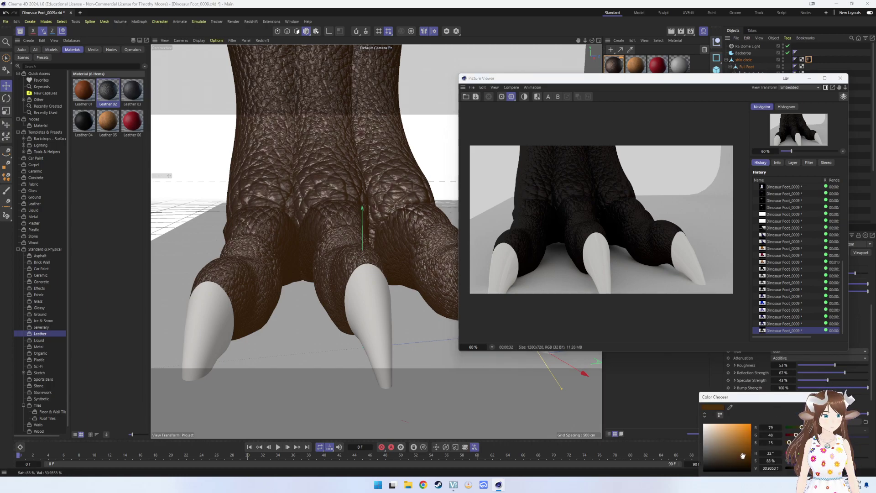
left_click_drag(743, 457, 743, 451)
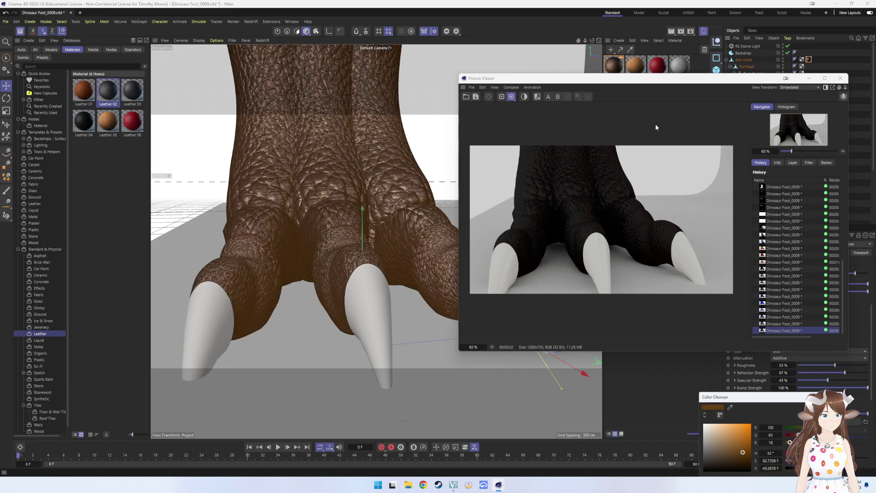
left_click(681, 31)
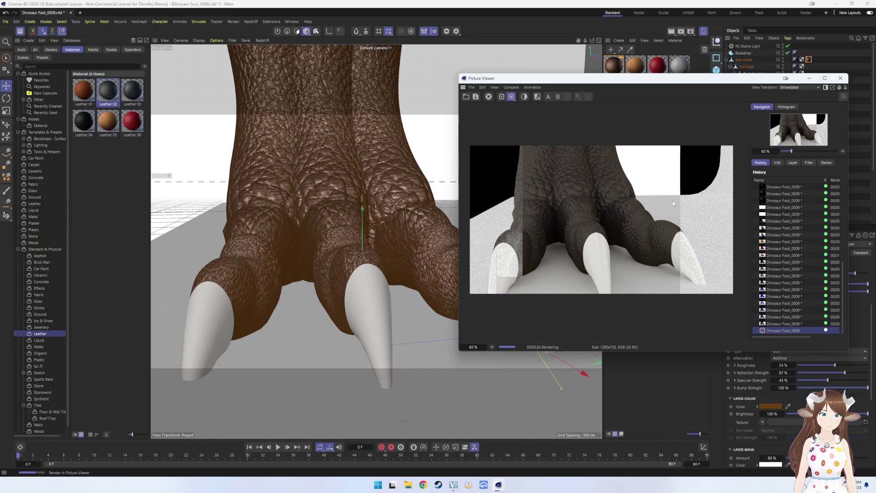
- Change the skin to a desaturated greyish dark brown (79/67/54) and re-render
left_click(770, 407)
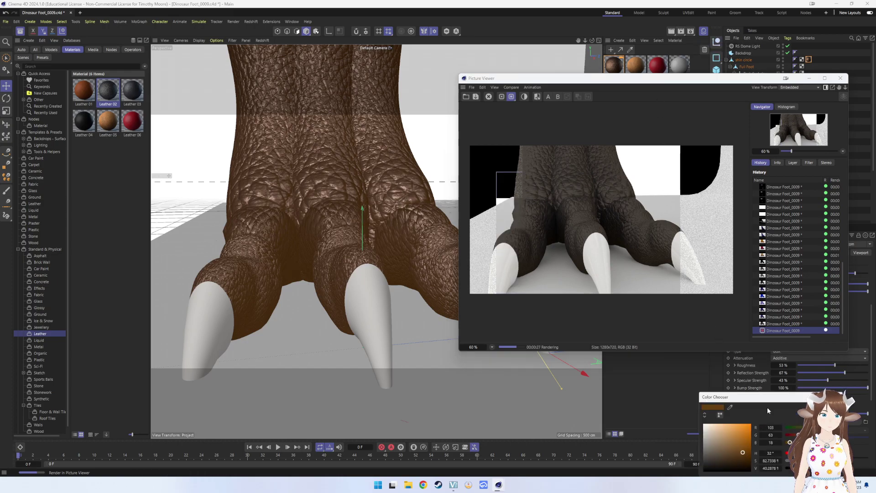
left_click(728, 453)
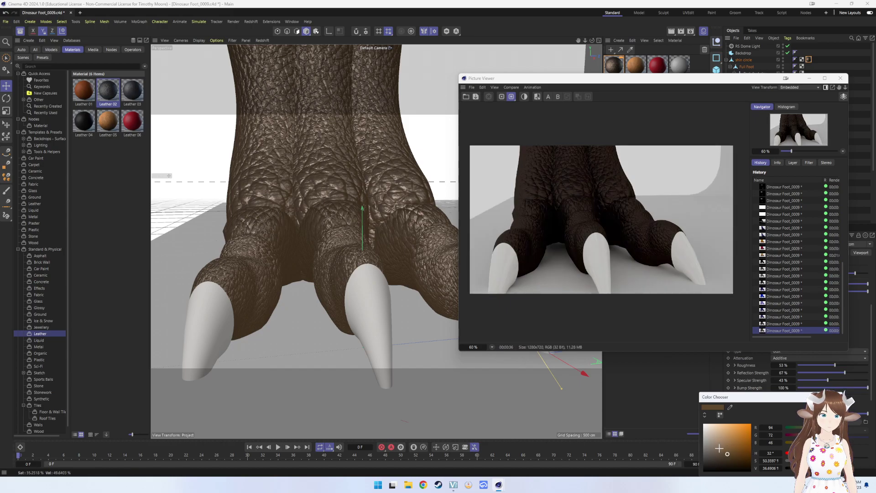
left_click(720, 452)
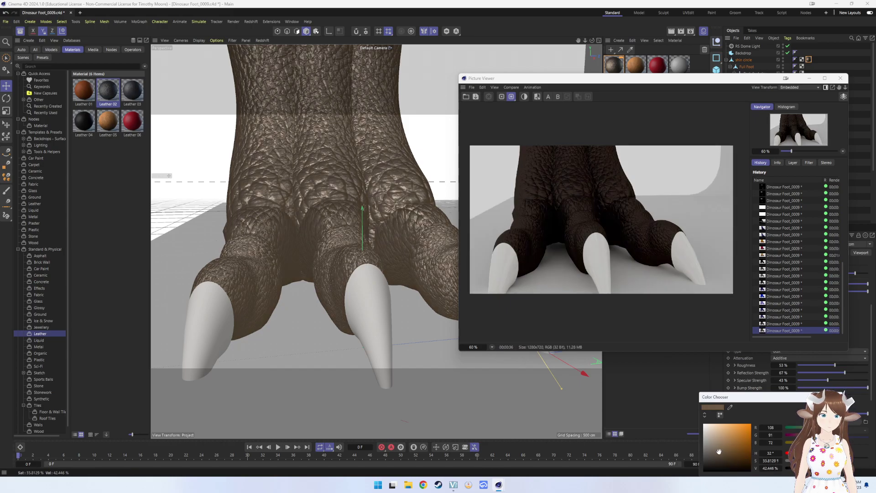
left_click(718, 457)
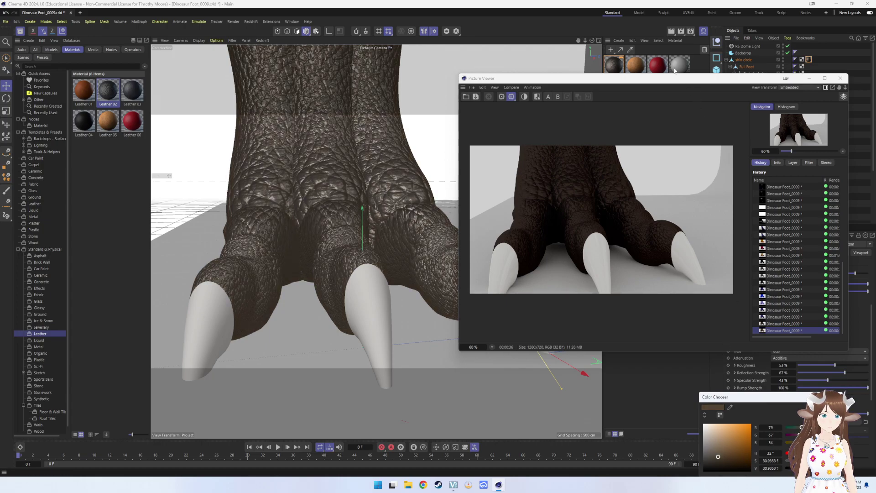
left_click(681, 31)
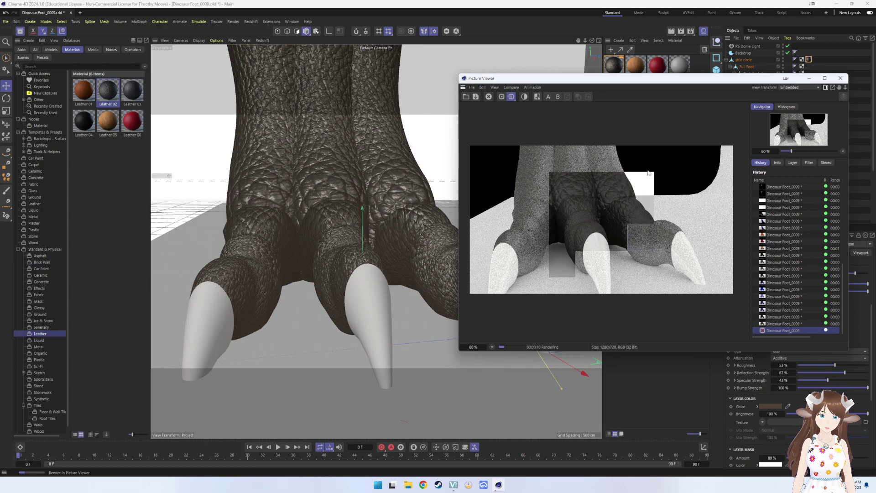
left_click(764, 411)
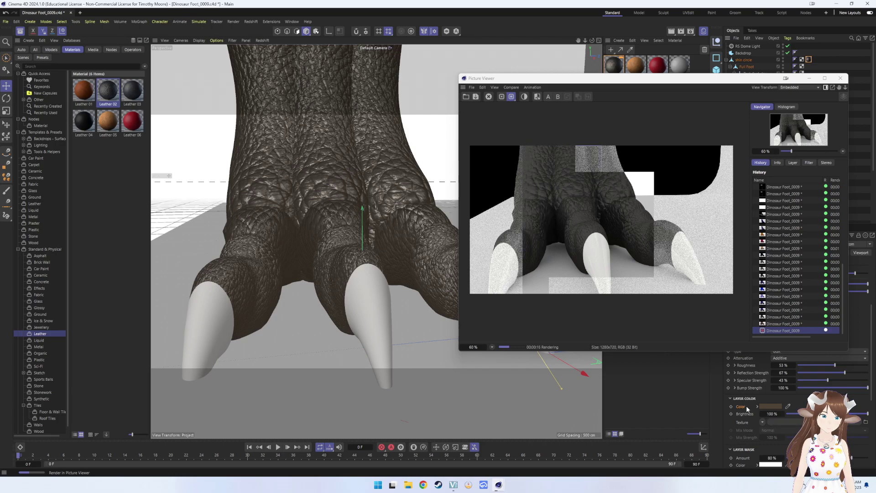
- Turn the skin layer colour a bright orange and render the foot
left_click(764, 404)
left_click(733, 438)
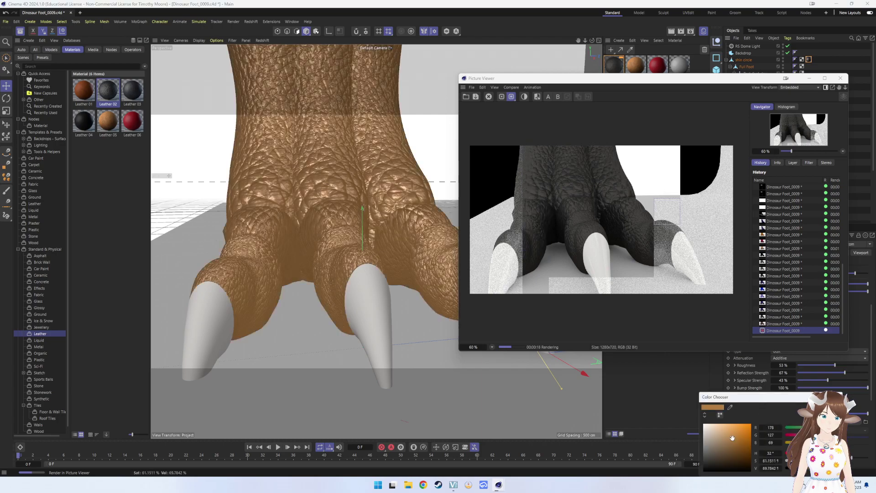
left_click_drag(732, 438, 736, 424)
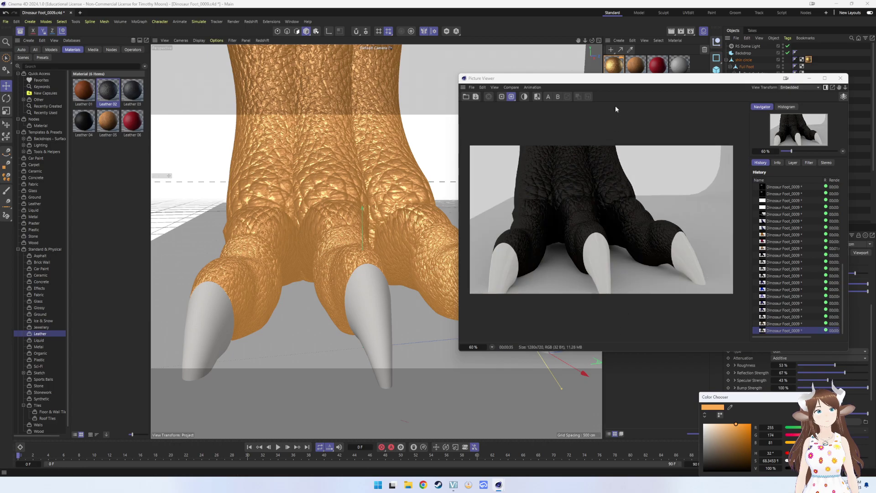
left_click(683, 32)
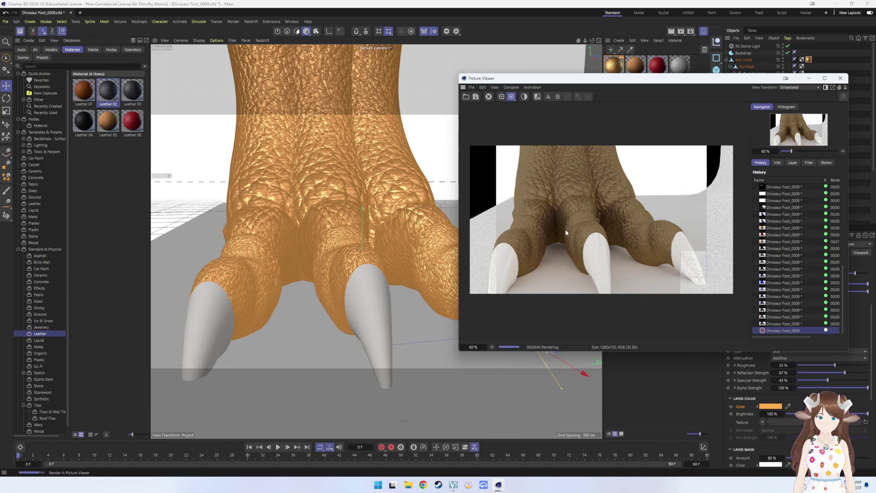
- Scroll the view out and back in while the orange-skinned foot finishes rendering
scroll(303, 256, "down", 3)
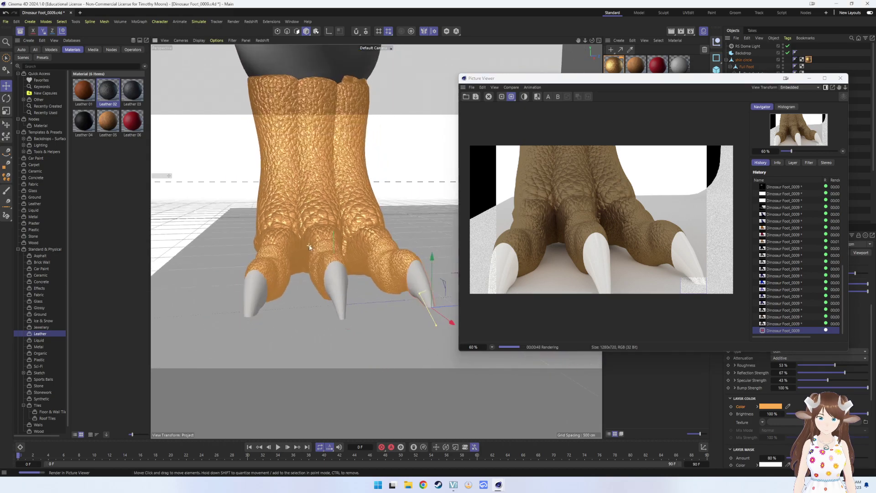
scroll(311, 246, "down", 3)
scroll(317, 239, "down", 3)
scroll(317, 238, "up", 1)
scroll(317, 238, "up", 1)
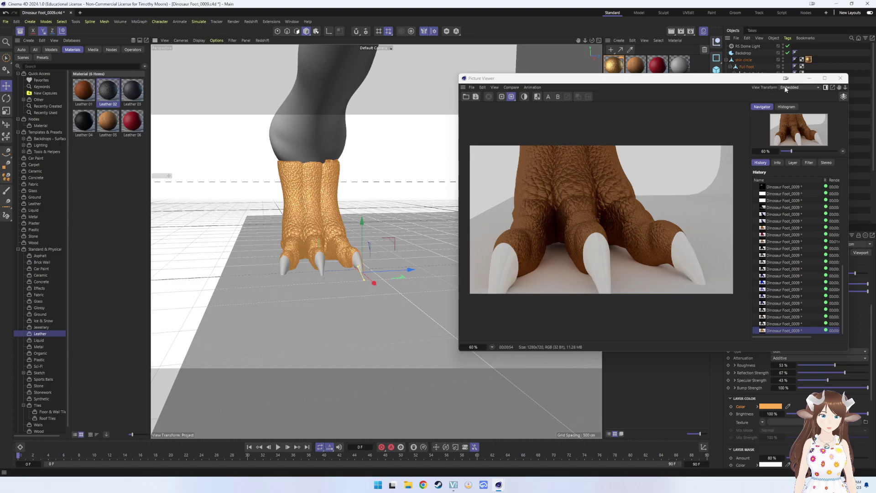
- Add a second Redshift Dome Light, RS Dome Light.1, to the scene
left_click_drag(718, 81, 426, 70)
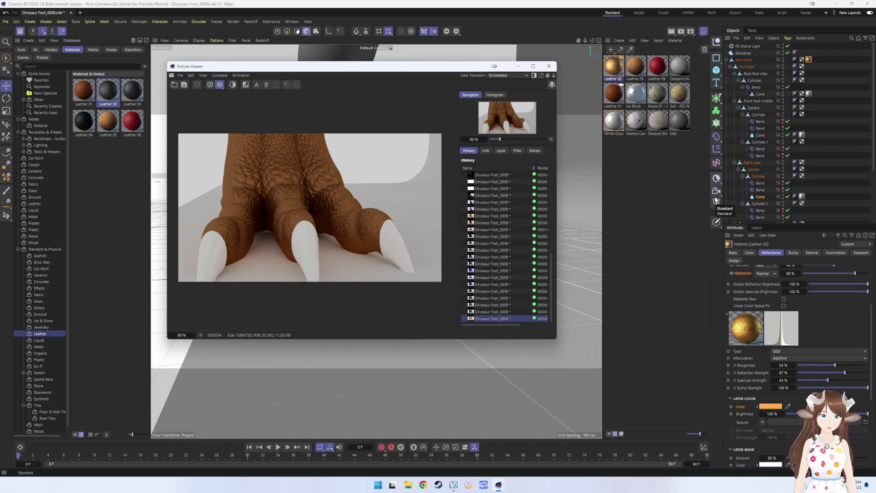
left_click(716, 204)
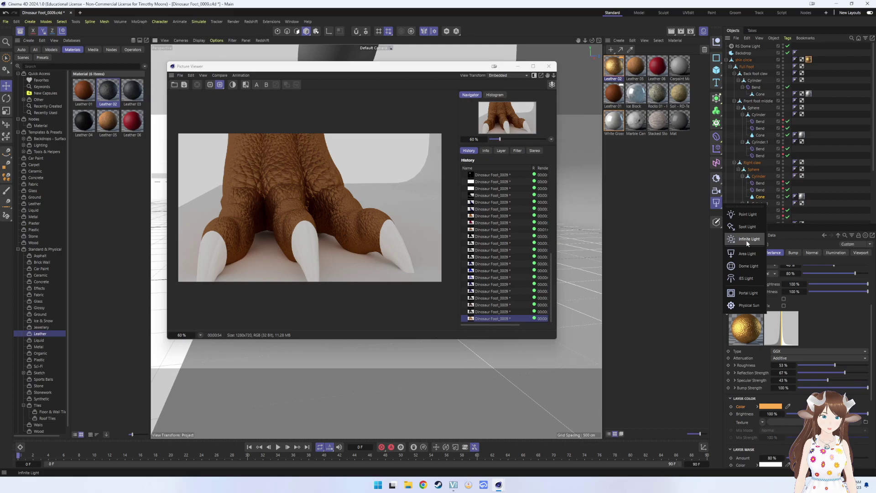
left_click(746, 264)
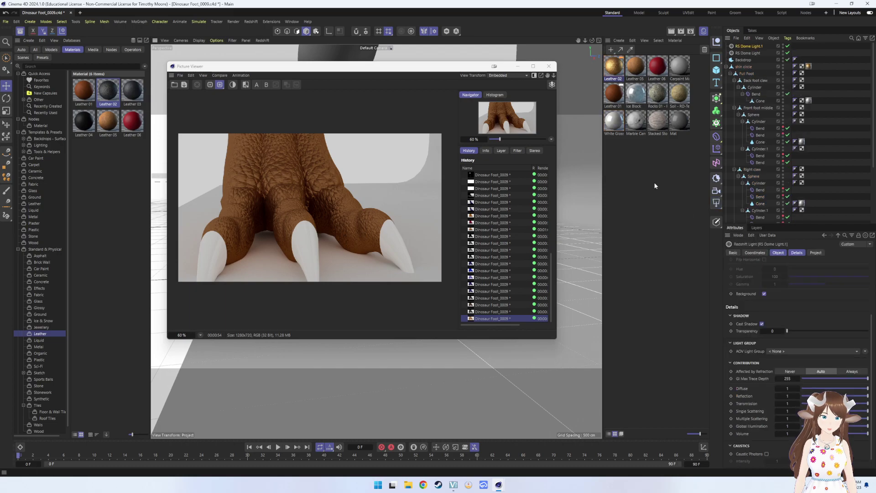
- Close the Picture Viewer and move RS Dome Light.1 up, then down toward the floor
left_click(554, 66)
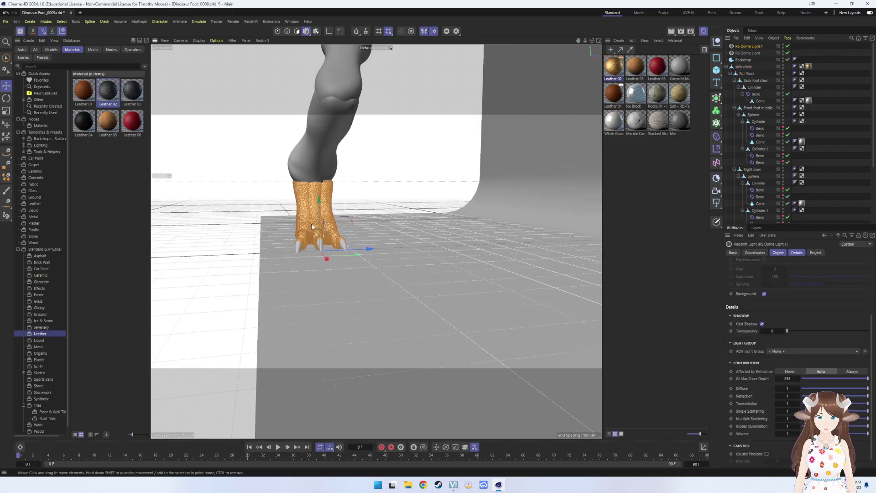
left_click_drag(335, 97, 487, 148)
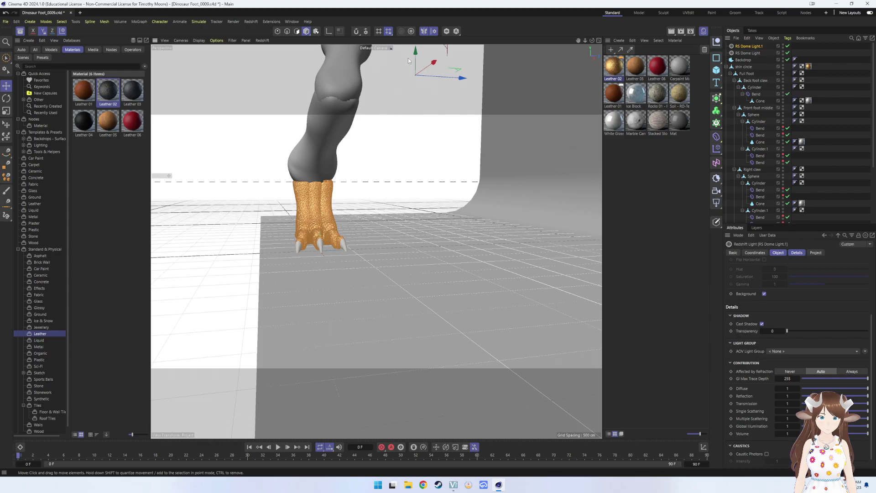
mouse_move(408, 58)
left_mouse_down()
mouse_move(425, 234)
mouse_move(363, 232)
left_mouse_up()
scroll(309, 228, "up", 2)
scroll(308, 227, "up", 3)
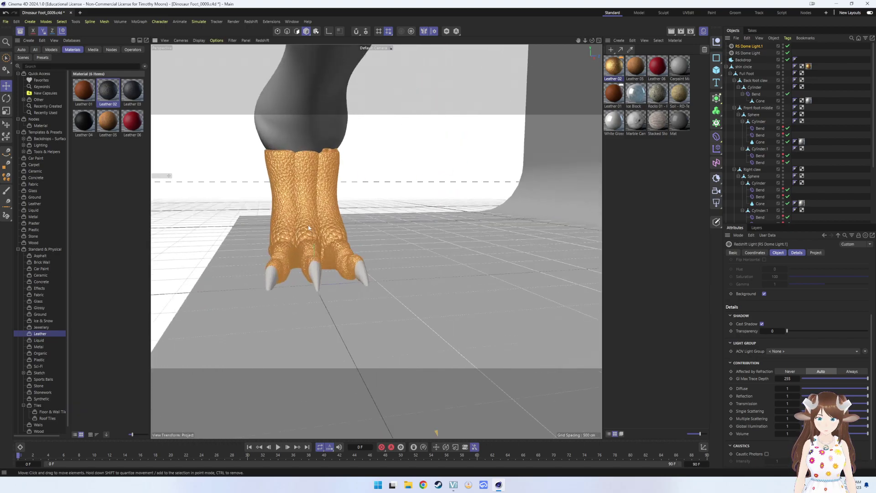
scroll(309, 227, "down", 3)
- Shift the dome light along X, reframe on the foot, and bring up its layer options
left_click_drag(290, 256, 297, 274)
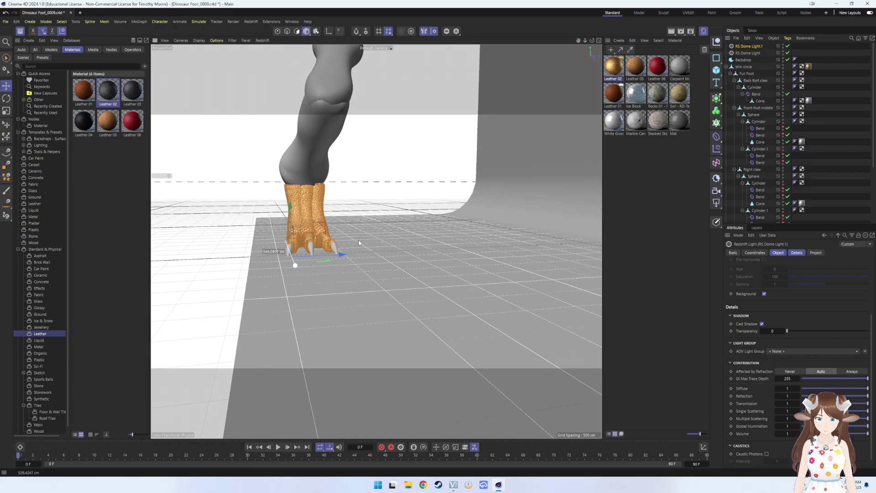
left_click_drag(249, 225, 405, 200, "alt")
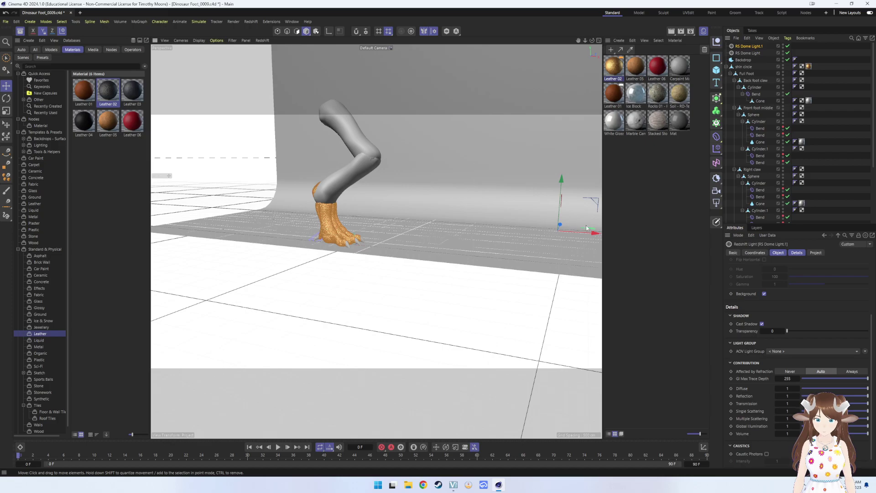
mouse_move(586, 237)
left_mouse_down()
mouse_move(389, 228)
mouse_move(489, 239)
mouse_move(406, 277)
mouse_move(418, 203)
left_mouse_up()
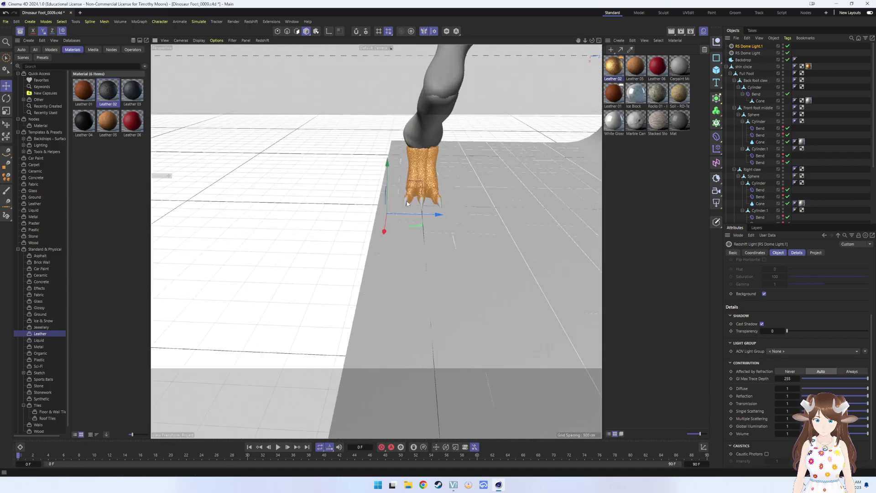
key("ctrl+z")
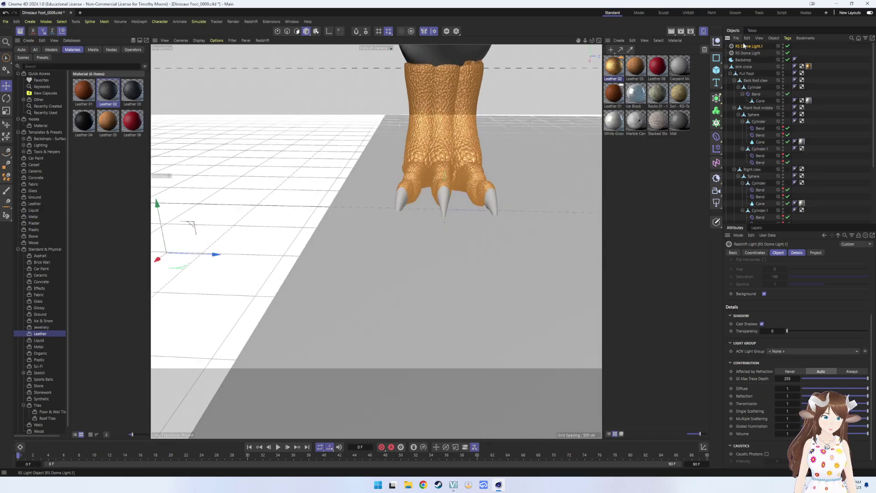
left_click(779, 52)
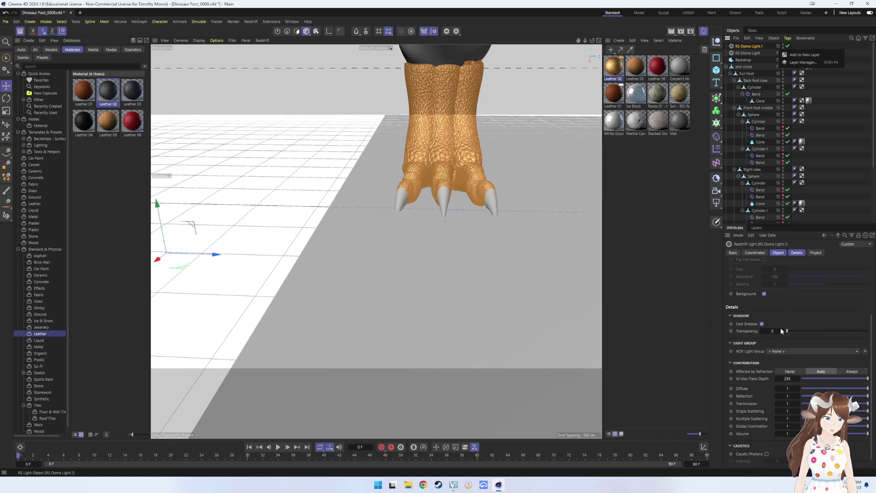
- Raise the dome light's Intensity to 2.602, reframe on the foot, and render
left_click(734, 253)
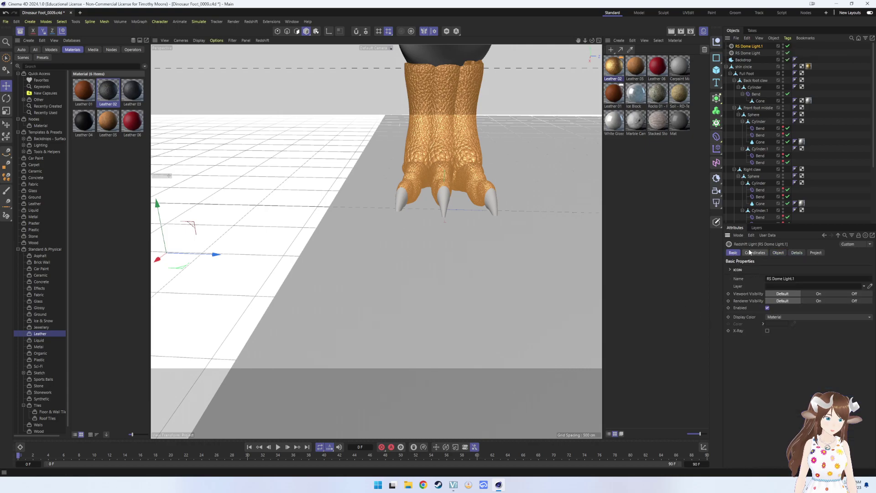
left_click(755, 252)
left_click(776, 253)
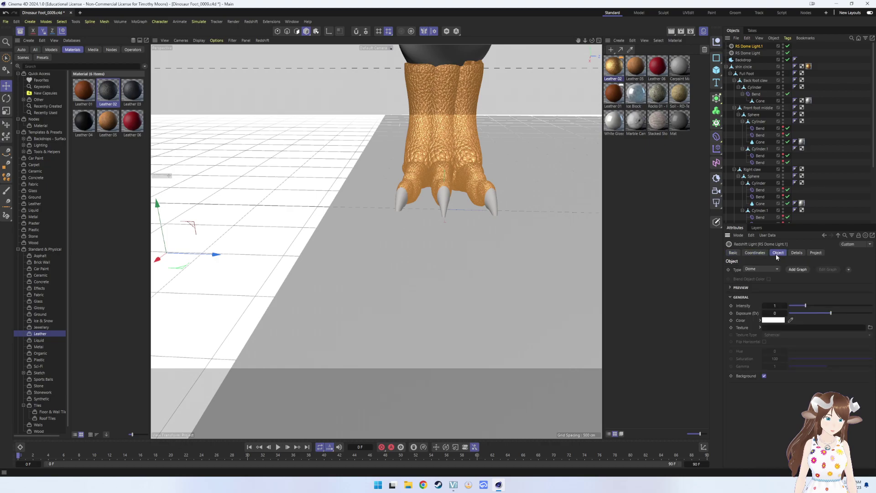
left_click_drag(806, 305, 832, 309)
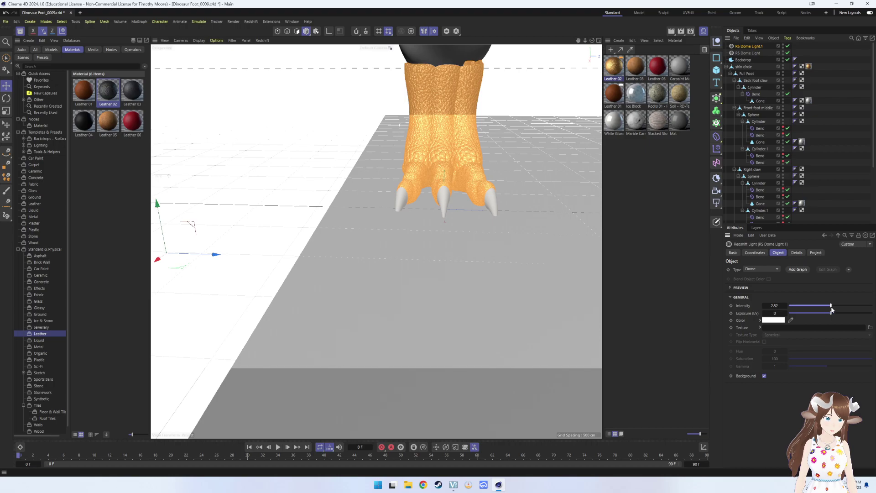
mouse_move(525, 192)
left_mouse_down("alt")
mouse_move(571, 178)
mouse_move(480, 206)
left_mouse_up("alt")
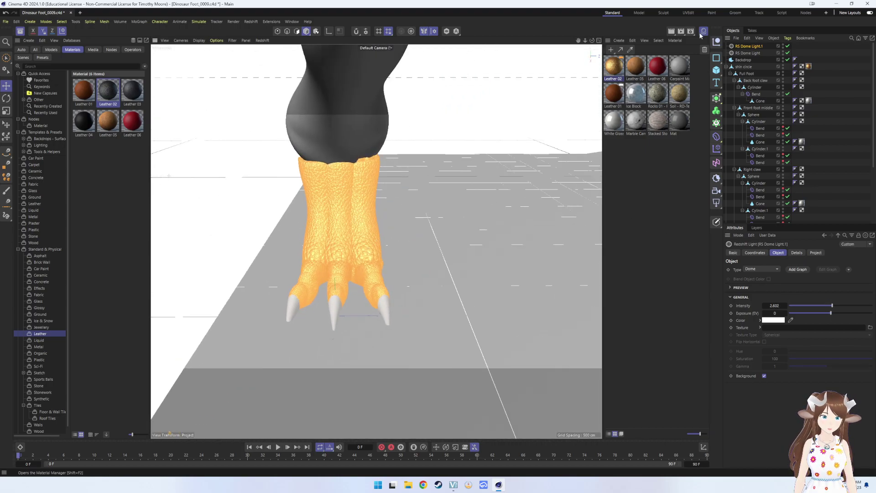
left_click(681, 32)
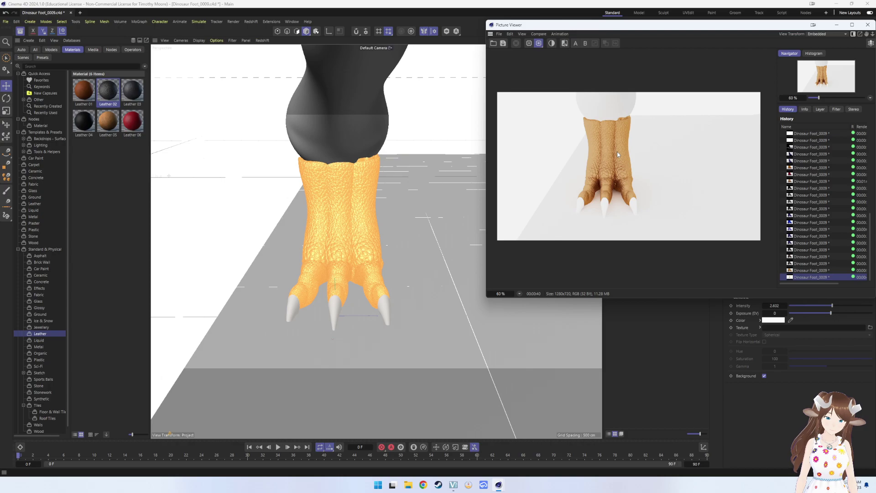
- Lower the dome light intensity to 1 and start a fresh render
scroll(621, 157, "up", 3)
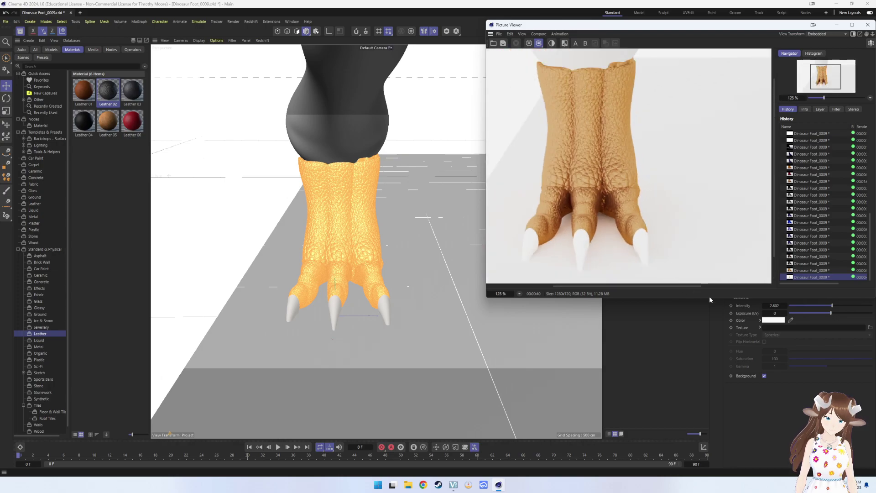
left_click(814, 306)
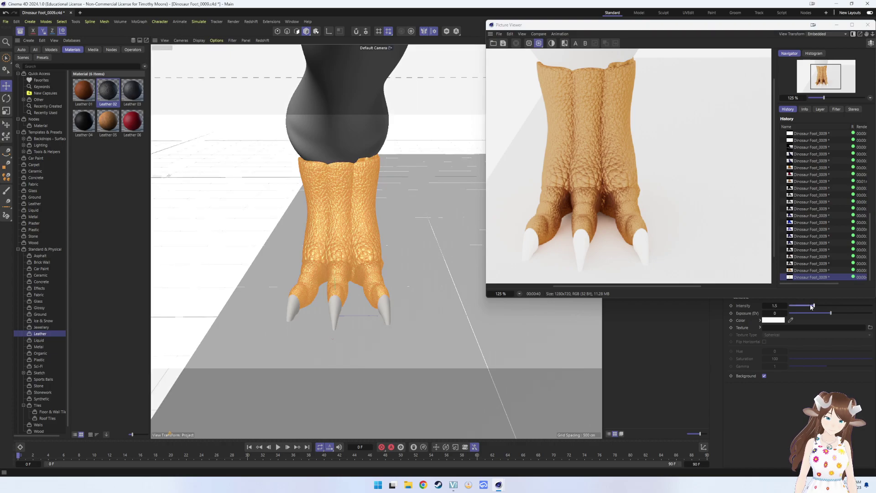
double_click(775, 305)
type("10")
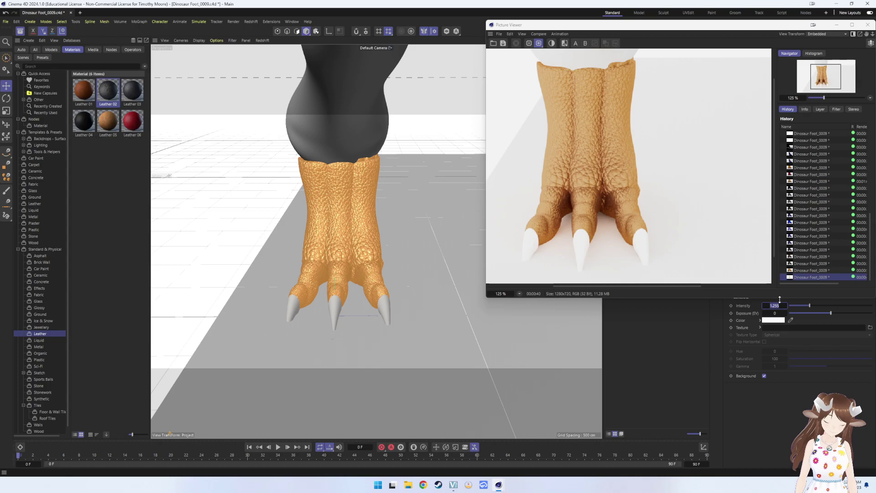
key("Return")
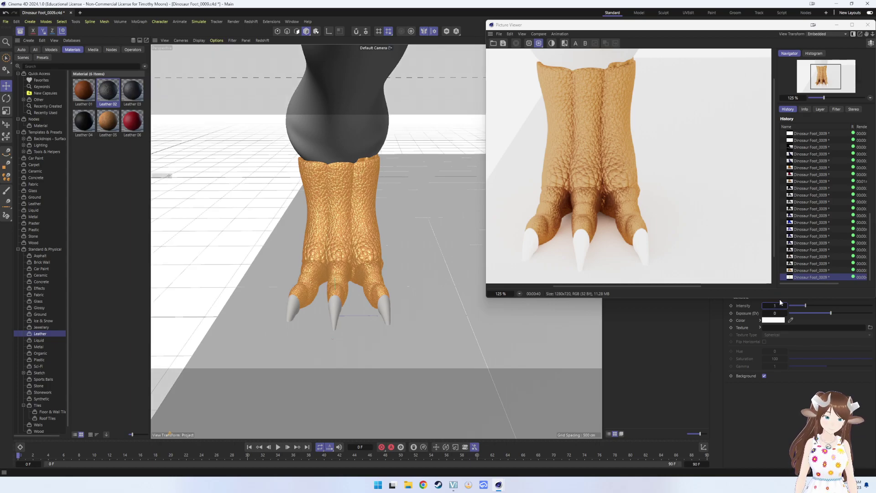
key("shift+r")
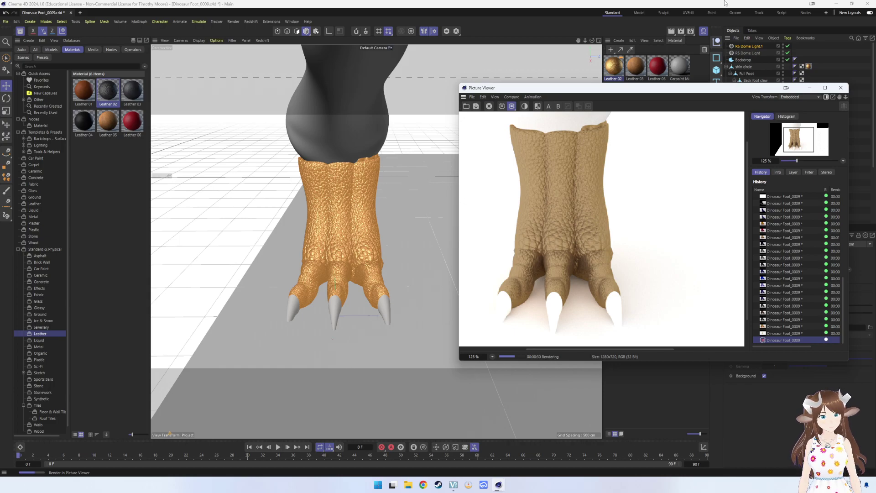
- Zoom and pan the render to inspect the foot, then close the Picture Viewer
scroll(547, 208, "up", 1)
left_click_drag(544, 204, 575, 202)
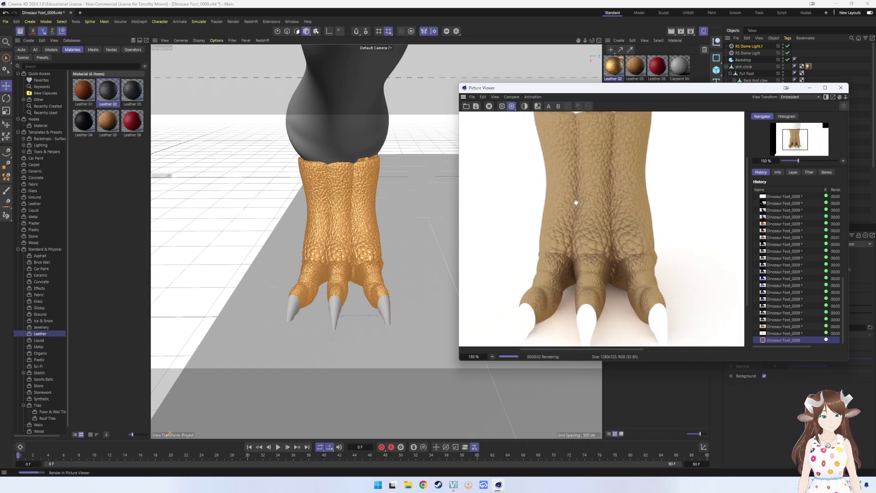
left_click(349, 302)
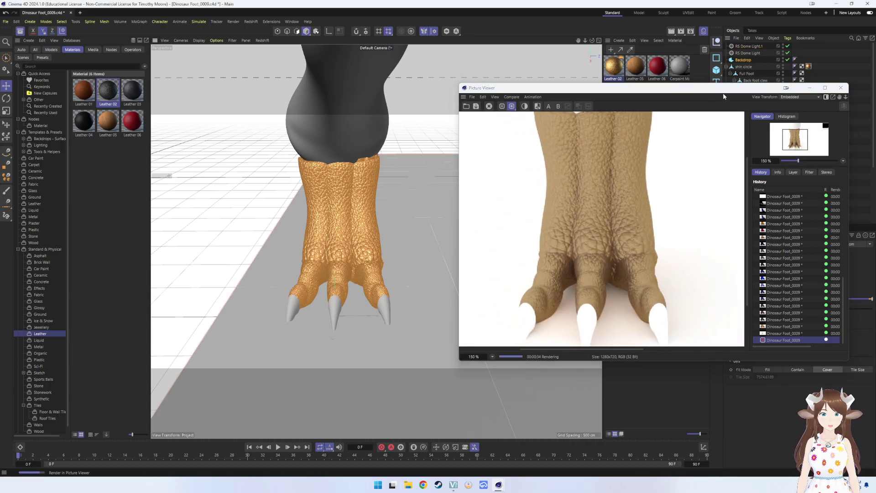
left_click(840, 87)
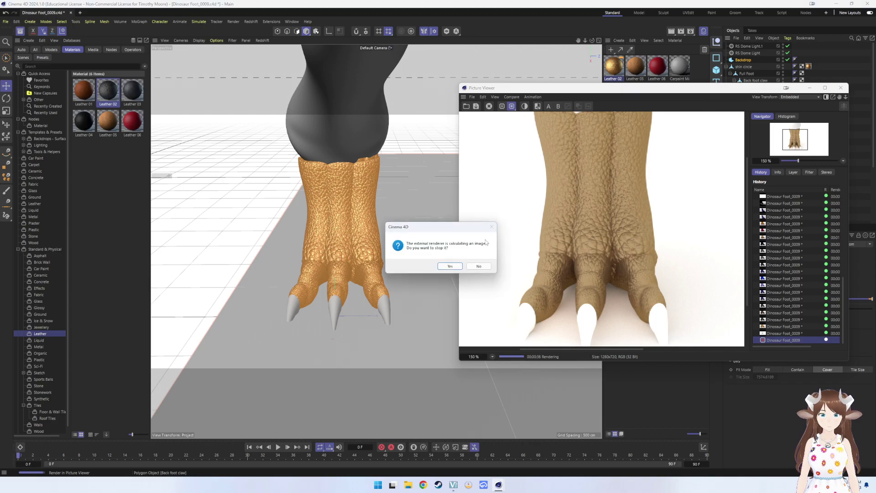
left_click(480, 266)
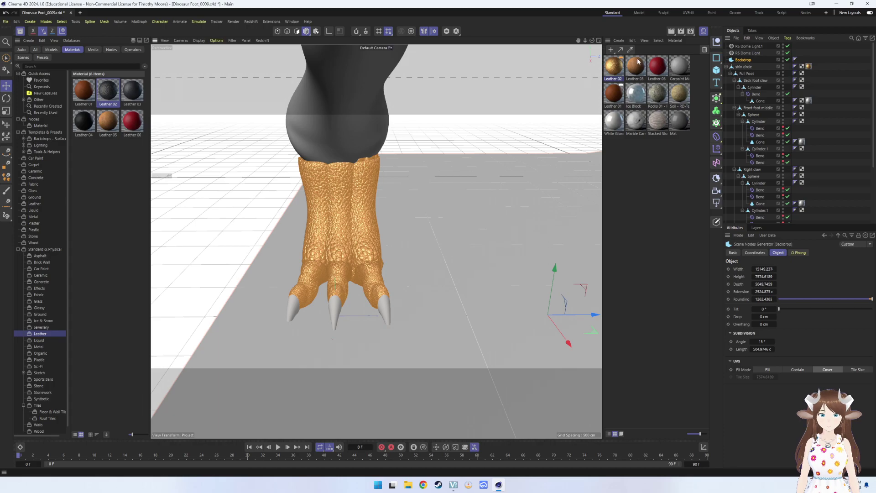
- Reopen the Picture Viewer, centre the previous finished render on the claws, then close it
left_click(680, 32)
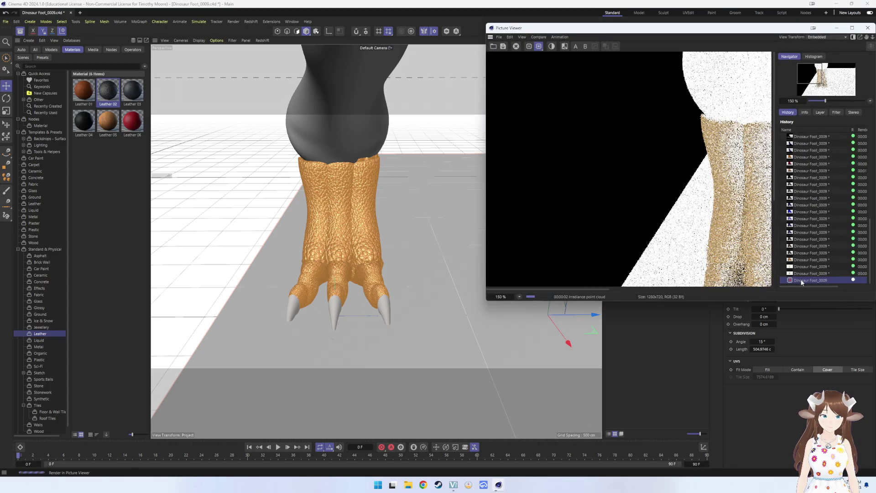
left_click(805, 276)
mouse_move(753, 257)
left_mouse_down()
mouse_move(553, 199)
mouse_move(593, 169)
left_mouse_up()
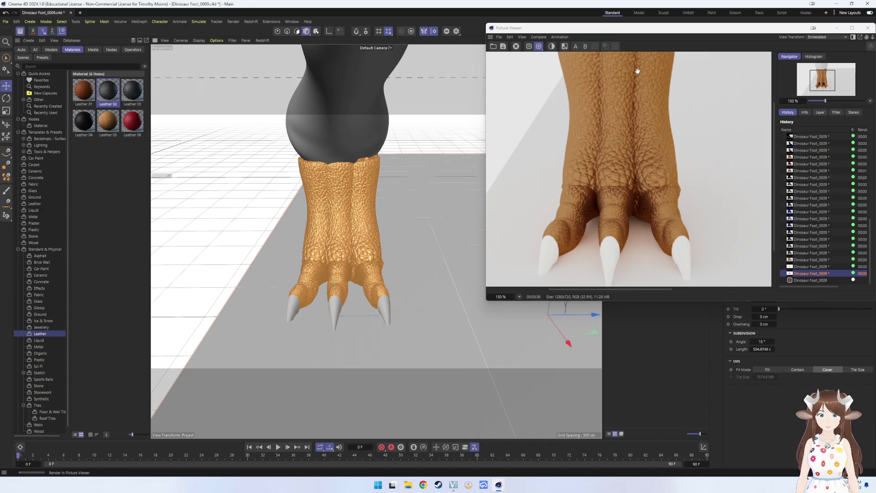
left_click(868, 29)
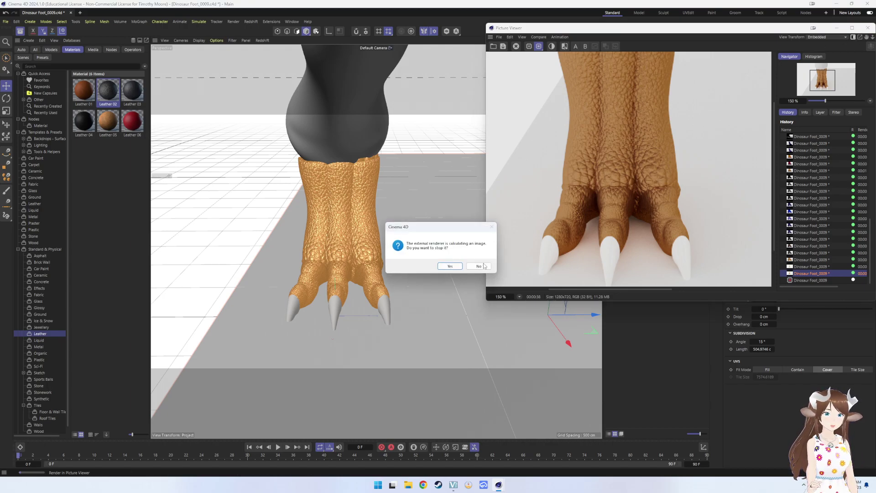
left_click(456, 266)
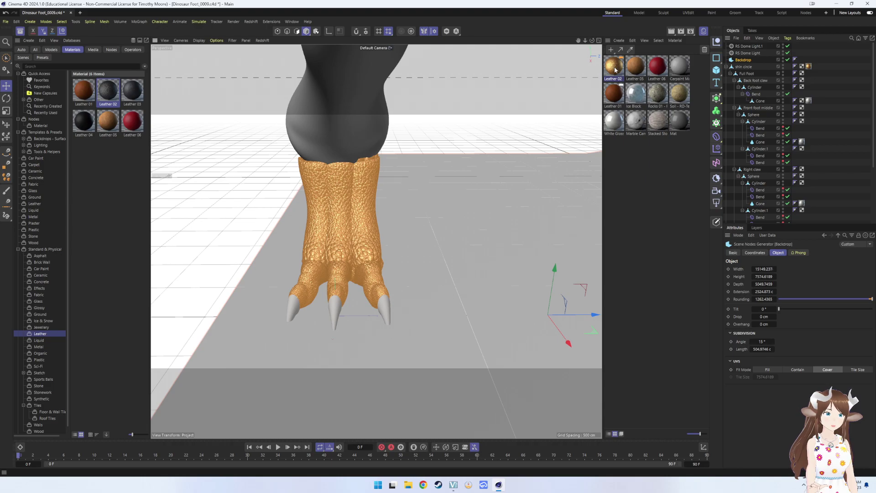
- Apply the Leather 02 material to the thigh and Shin objects
left_click(726, 67)
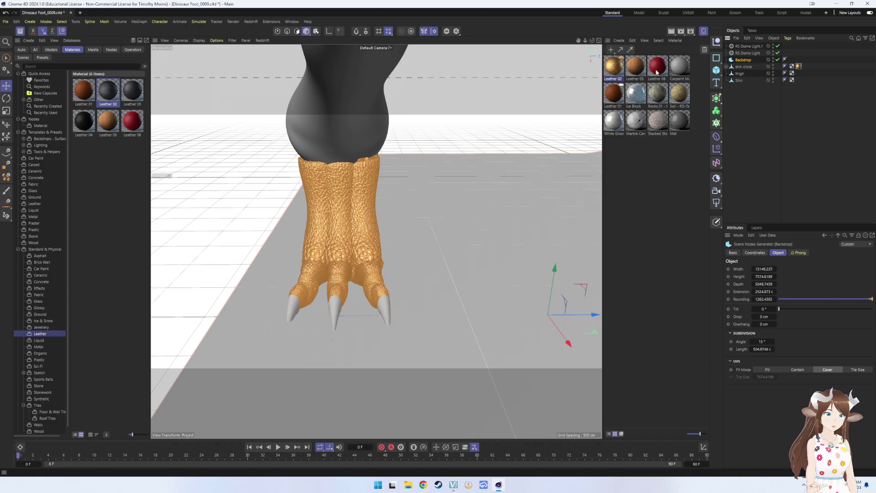
left_click_drag(614, 67, 741, 74)
left_click_drag(616, 67, 740, 80)
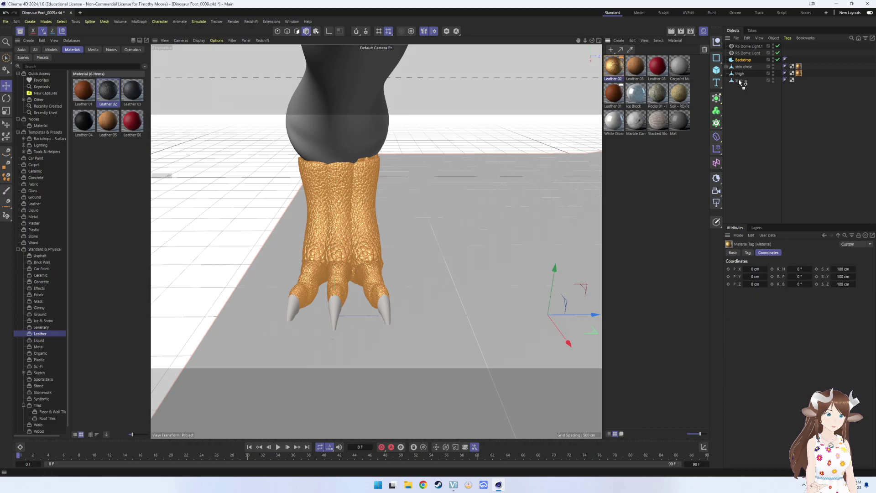
- Orbit to a lower view and select the backdrop, then a claw cone
mouse_move(510, 136)
left_mouse_down("alt")
mouse_move(391, 178)
mouse_move(364, 157)
mouse_move(397, 138)
mouse_move(448, 133)
mouse_move(456, 146)
mouse_move(488, 153)
mouse_move(452, 157)
mouse_move(446, 142)
left_mouse_up("alt")
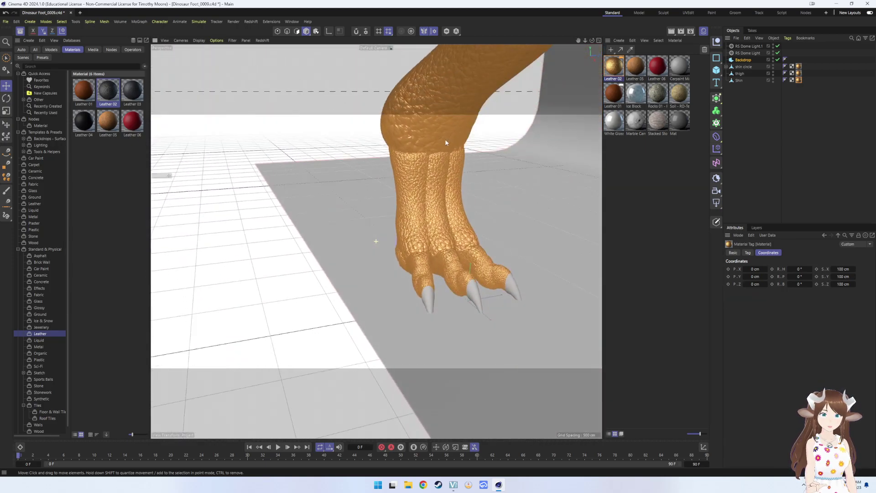
left_click(495, 170)
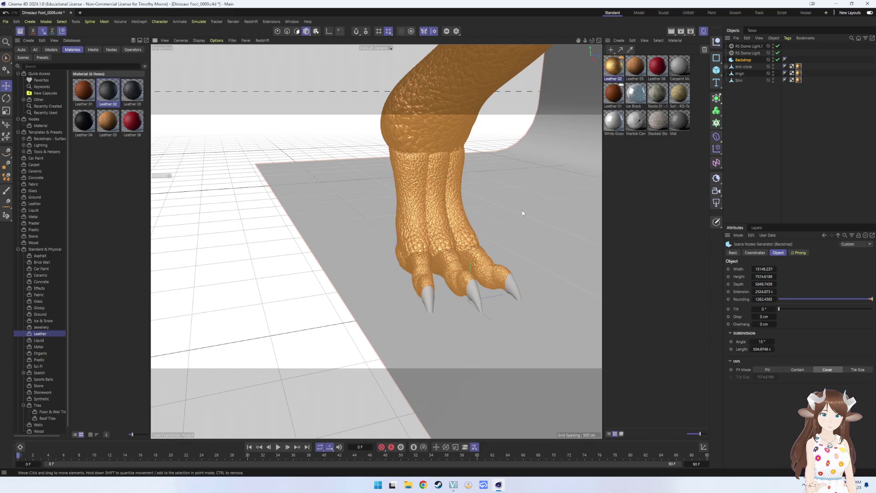
left_click(466, 294)
scroll(502, 237, "up", 3)
scroll(544, 183, "up", 3)
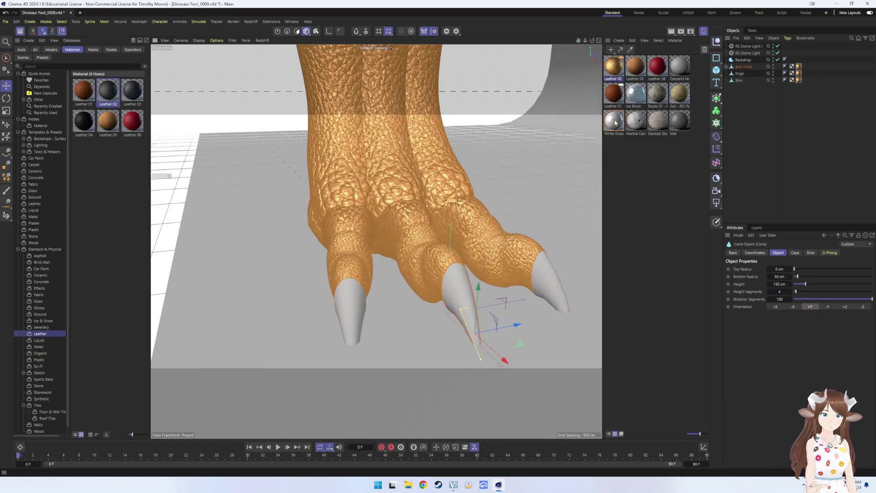
- Delete the unused Leather 01, Rocks 01, Soil, leather, car paint, marble and Stacked Stone materials
left_click(621, 105)
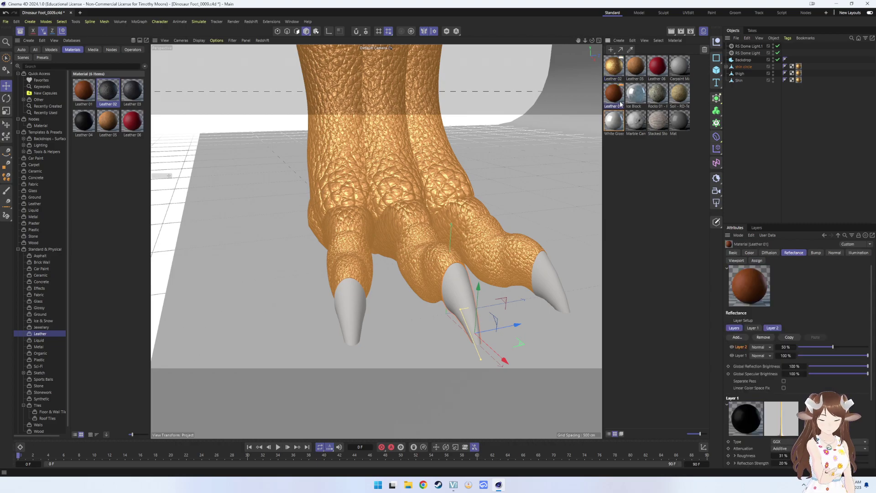
key("Delete")
left_click(614, 93)
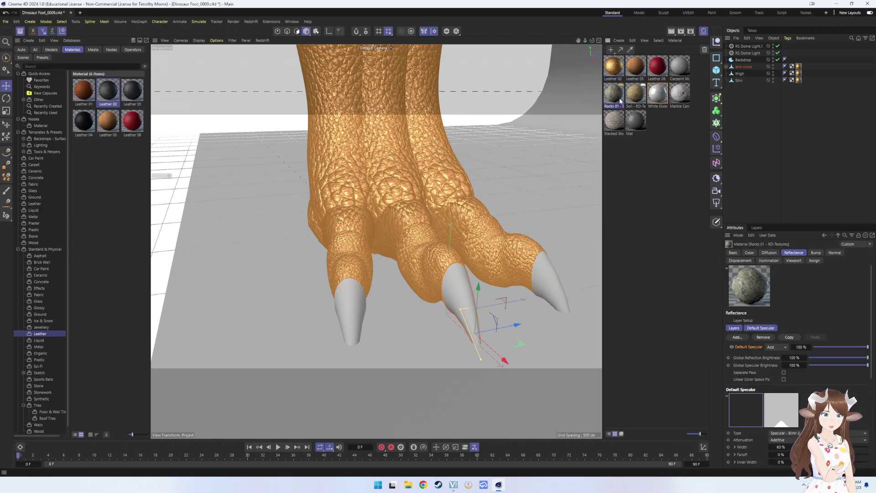
key("Delete")
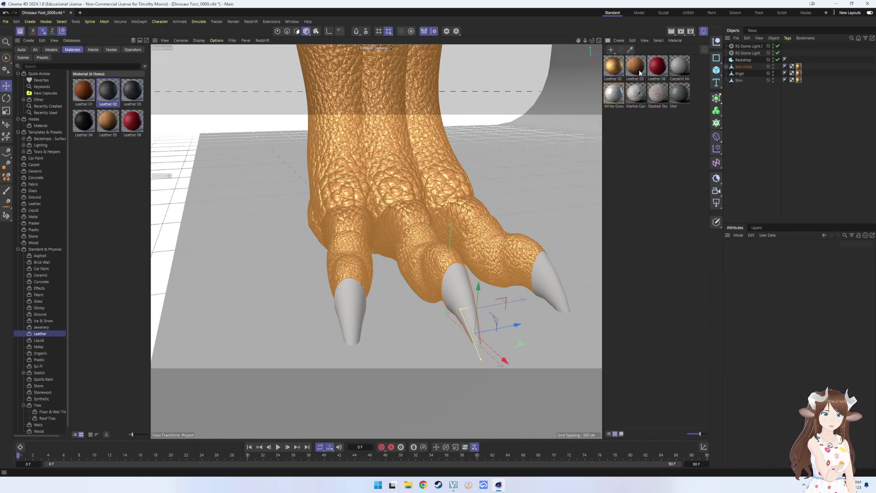
left_click(640, 72)
left_click(680, 68, "shift")
key("Delete")
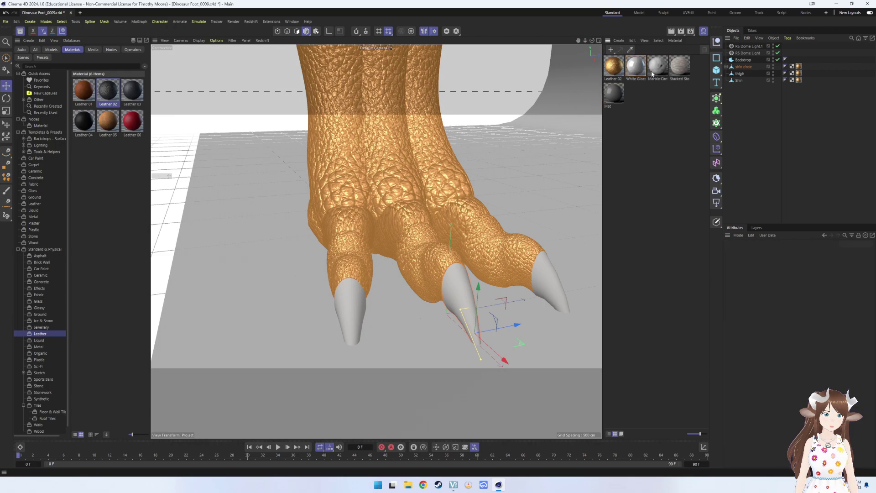
left_click(652, 74)
key("Delete")
left_click(657, 73)
key("Delete")
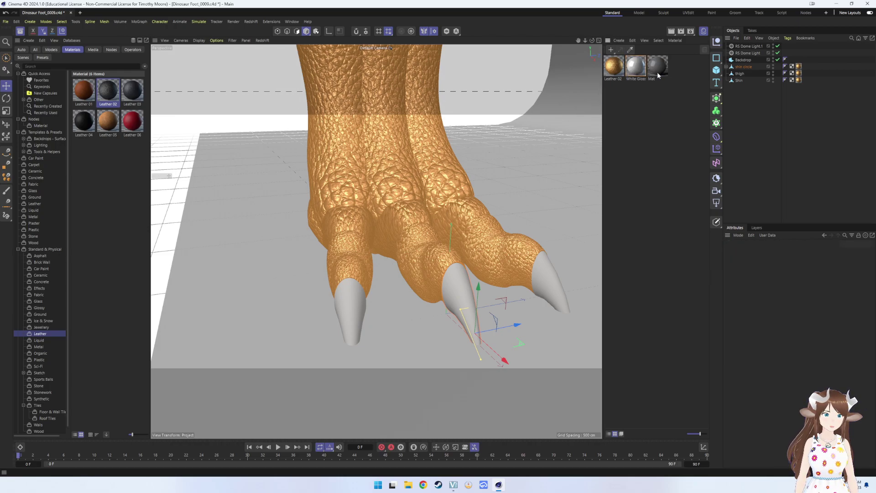
- Lower the White Glossy claw material's reflection brightness to 53% and render the scene
left_click(641, 72)
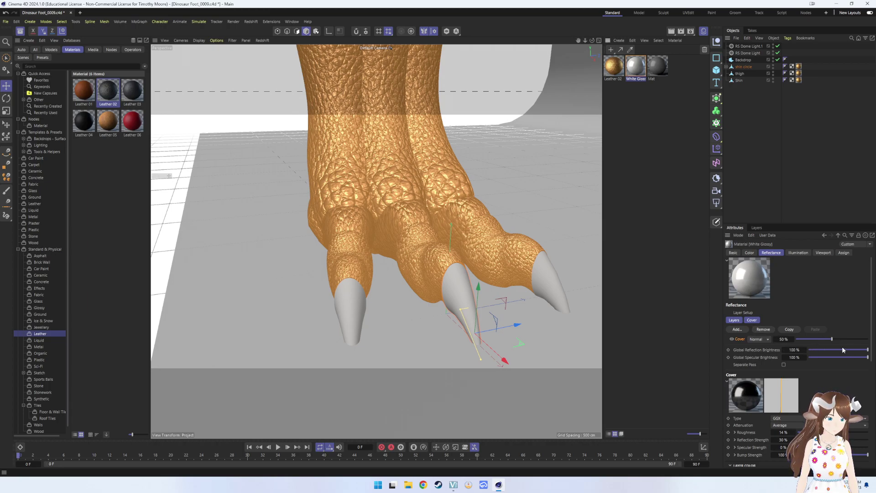
mouse_move(843, 350)
left_mouse_down()
mouse_move(818, 350)
mouse_move(829, 350)
left_mouse_up()
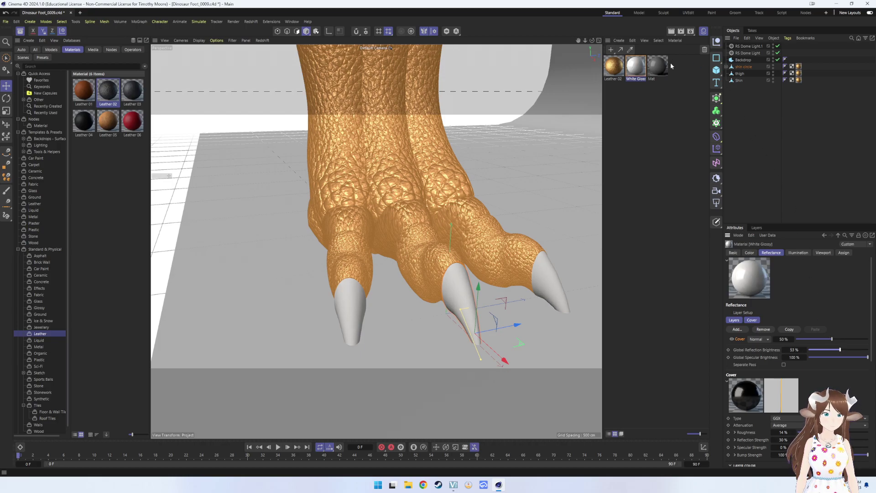
scroll(565, 233, "up", 2)
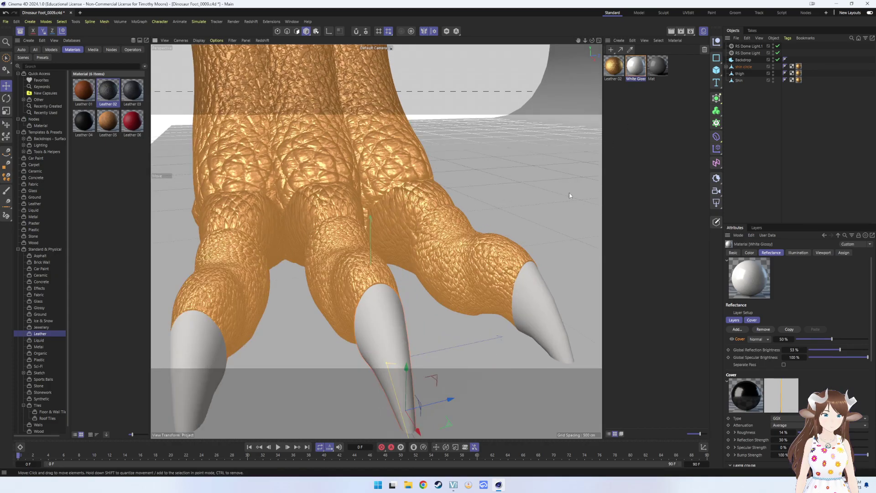
left_click(682, 31)
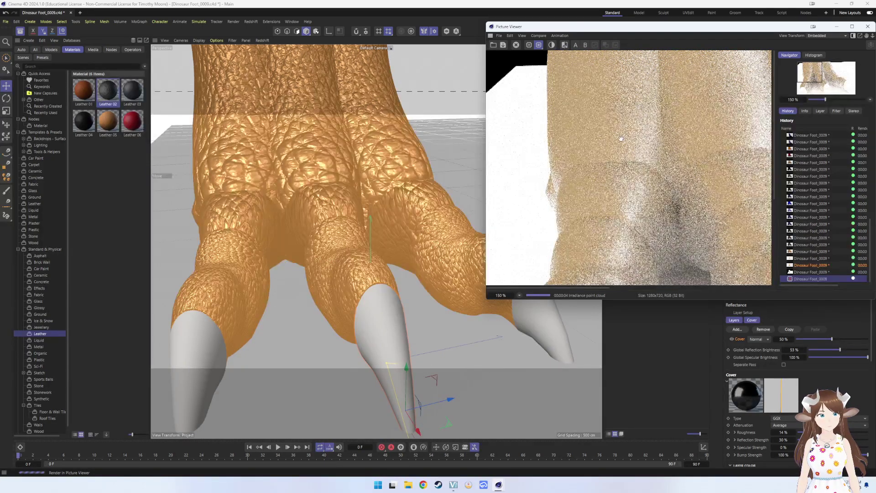
- Pan and zoom the Picture Viewer out to 60% to see the whole finished foot render
left_click_drag(622, 138, 550, 96)
scroll(627, 139, "down", 4)
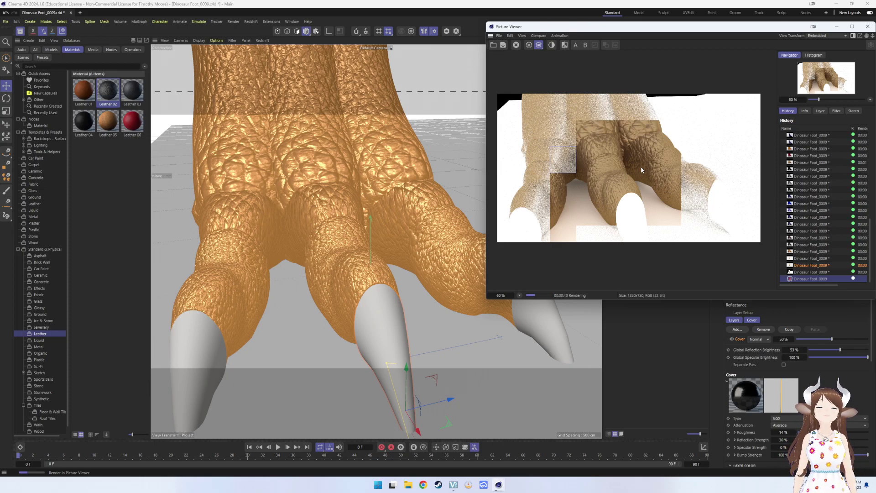
left_click(621, 325)
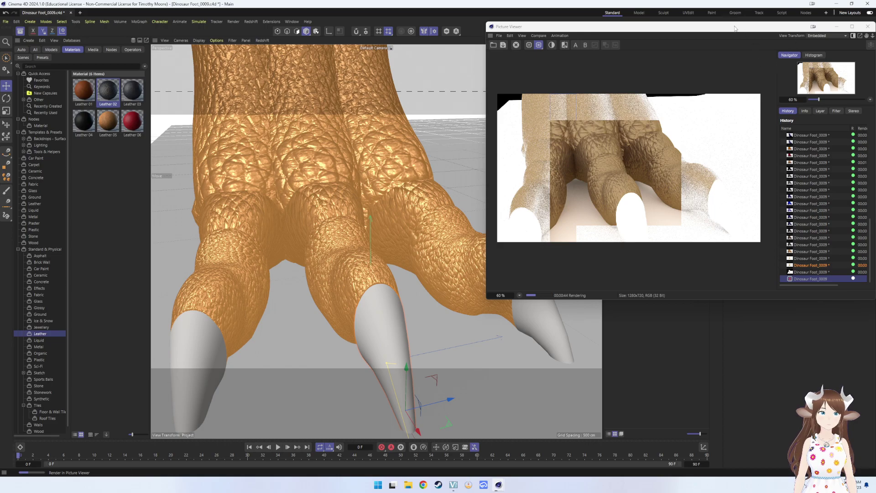
scroll(650, 193, "down", 3)
scroll(643, 190, "up", 3)
scroll(640, 188, "up", 1)
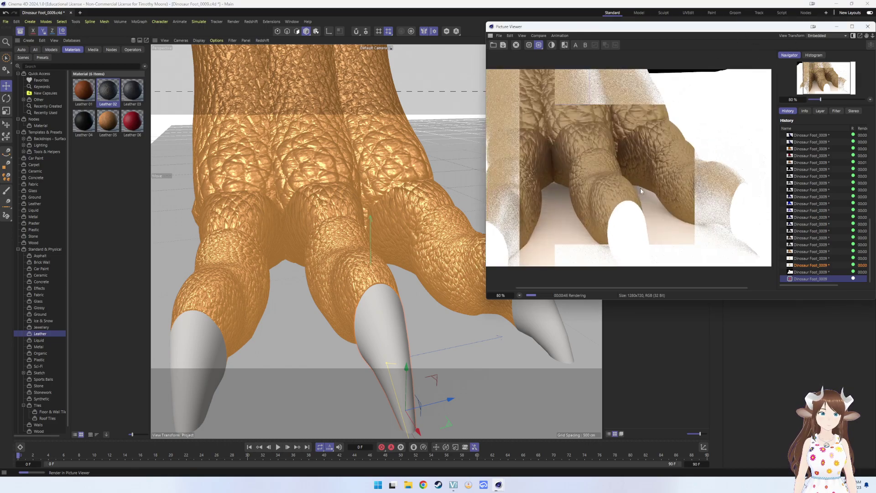
scroll(640, 188, "down", 1)
left_click_drag(630, 205, 609, 141)
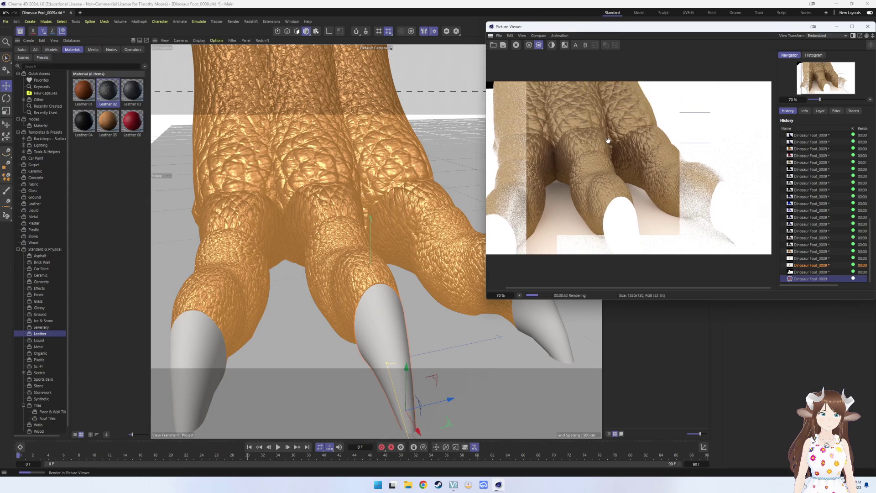
scroll(386, 184, "down", 3)
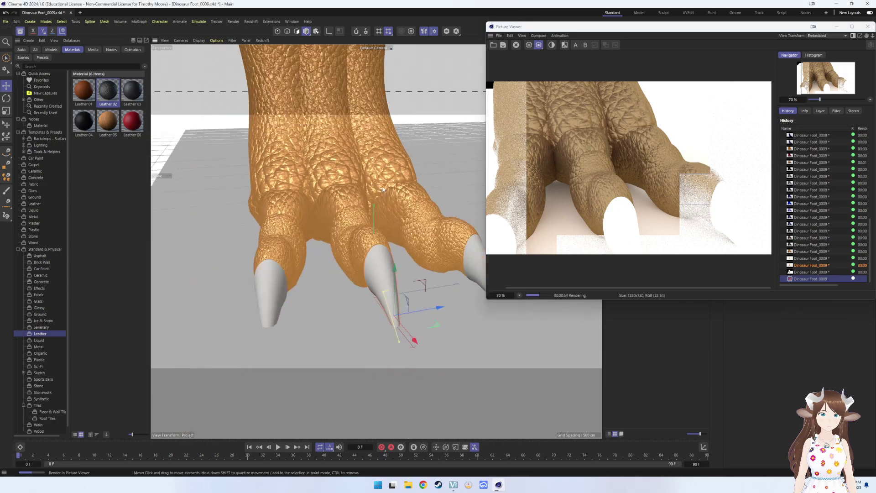
scroll(387, 184, "down", 2)
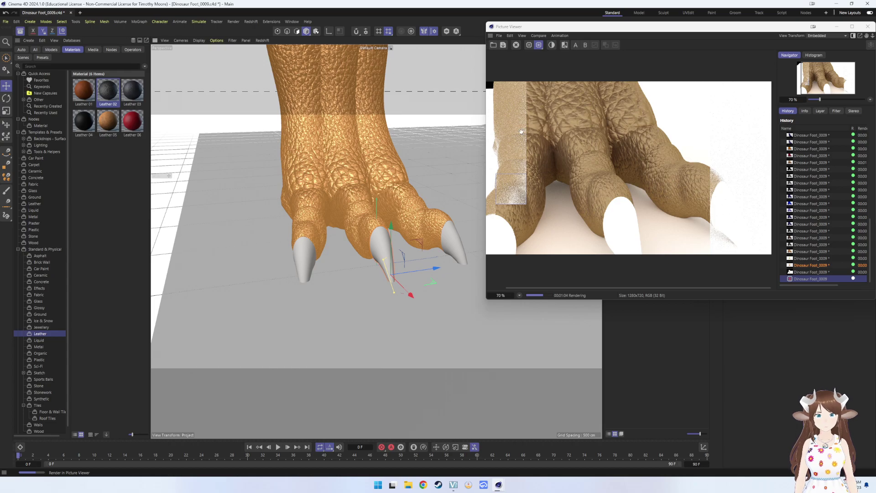
scroll(535, 152, "down", 1)
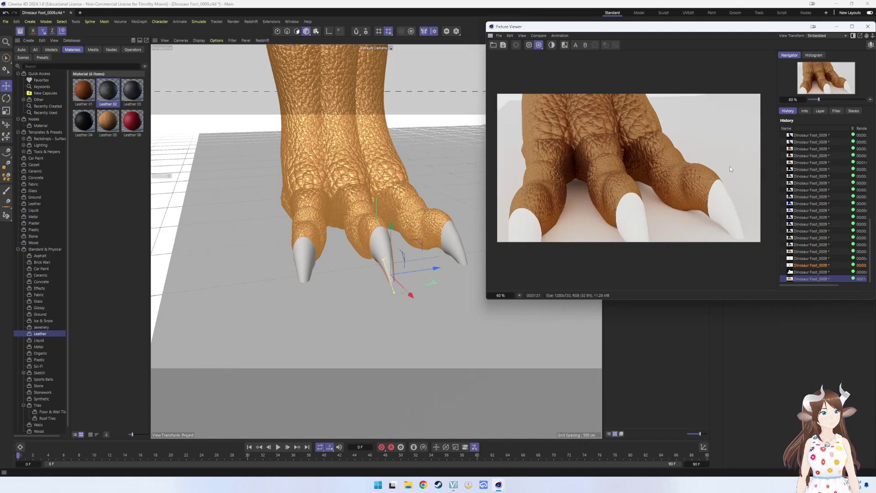
- Set the Mat material's base colour to light grey
left_click(868, 26)
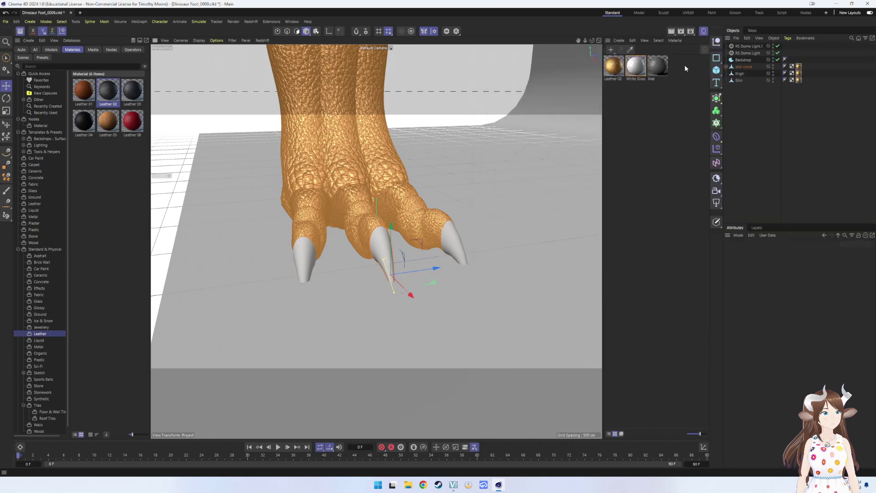
left_click(662, 63)
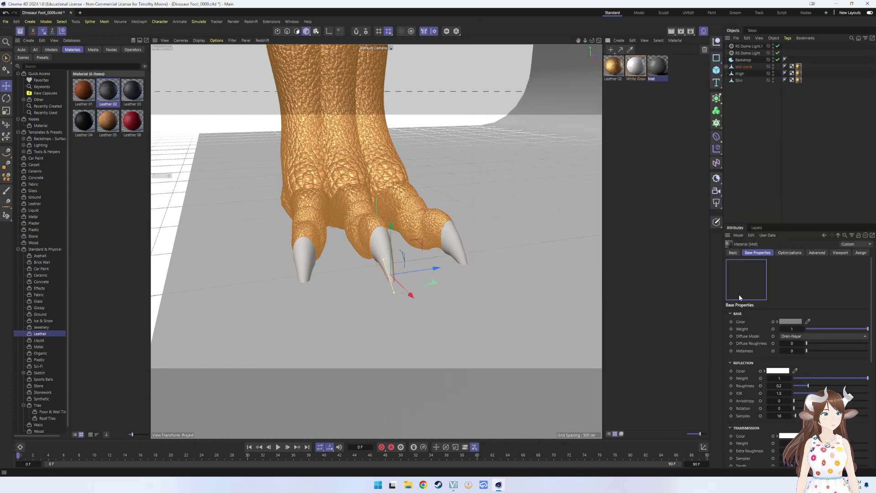
left_click(796, 321)
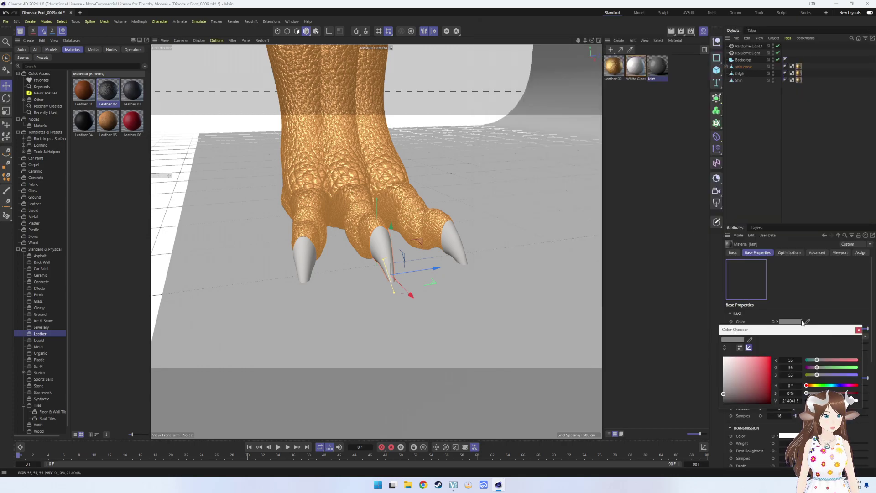
left_click(724, 356)
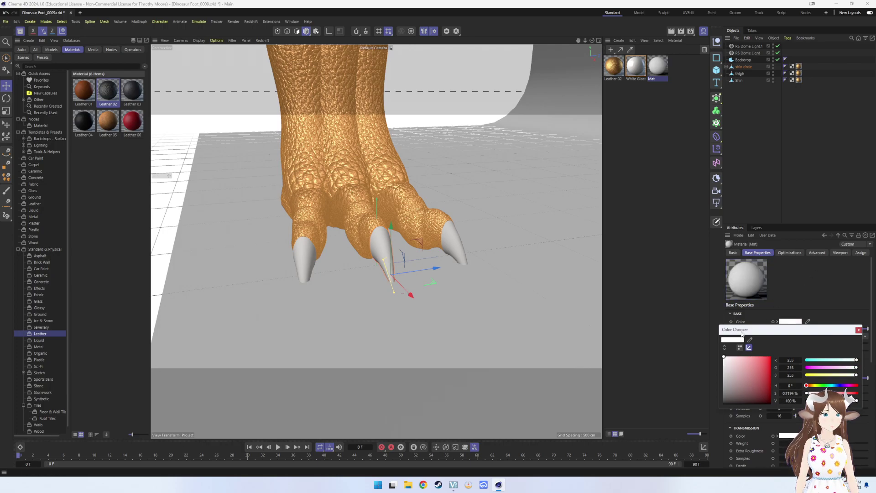
left_click(724, 364)
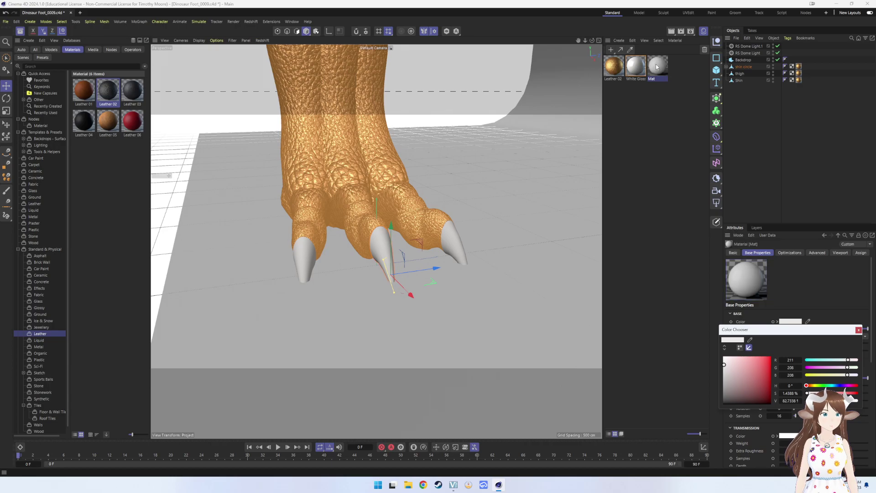
- Apply the Mat material to the Cone claw and start a new render
left_click(727, 67)
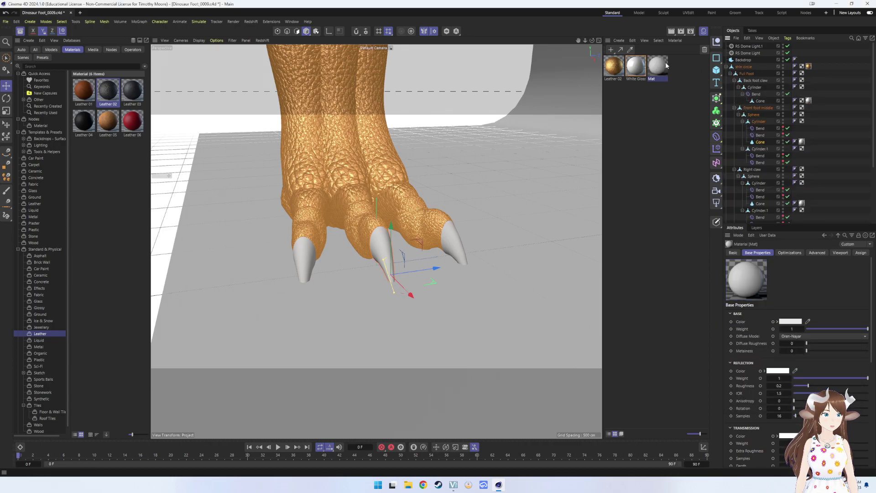
left_click_drag(650, 64, 760, 142)
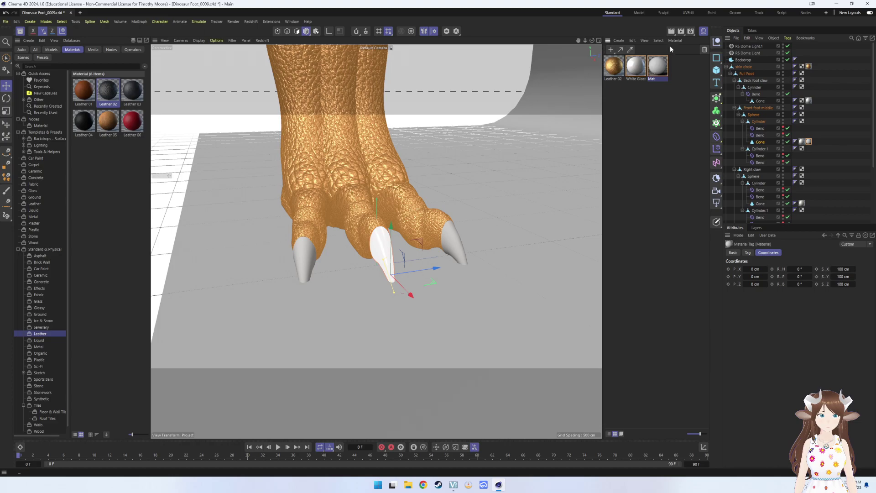
left_click(681, 31)
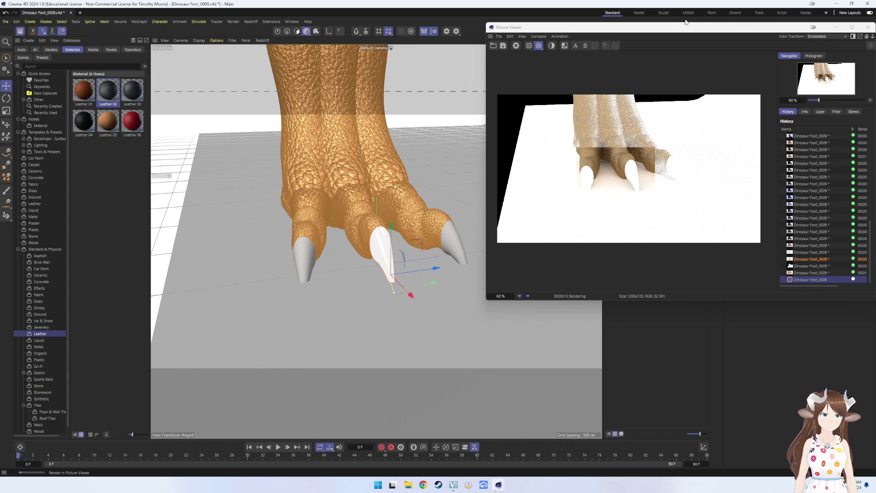
- Darken Mat's base colour and shift its hue to 34° for a warm beige-grey
left_click_drag(684, 28, 433, 26)
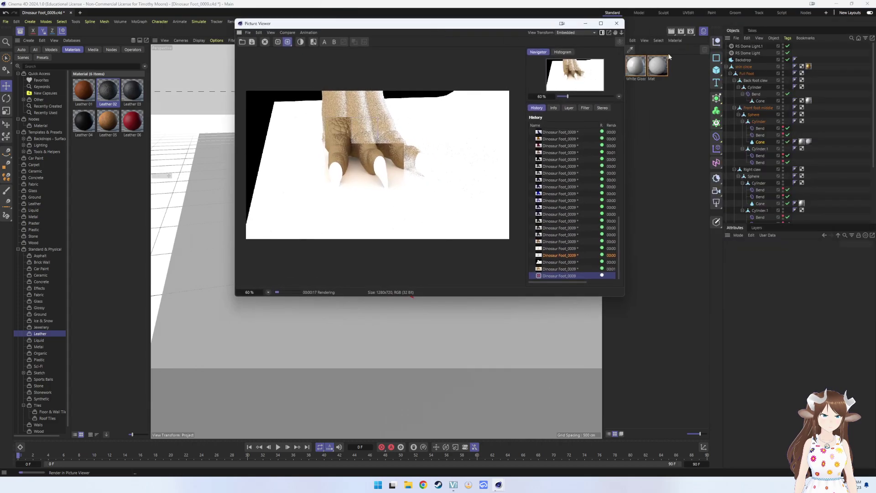
left_click(660, 62)
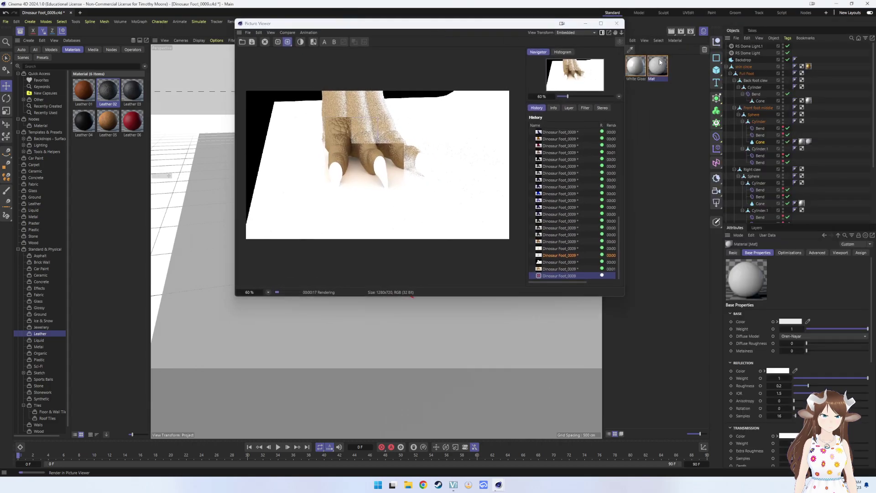
left_click(790, 322)
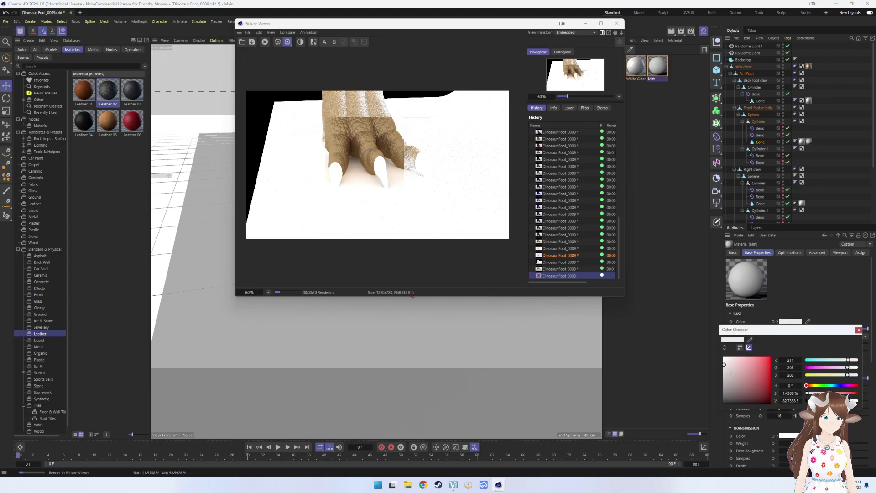
left_click(724, 377)
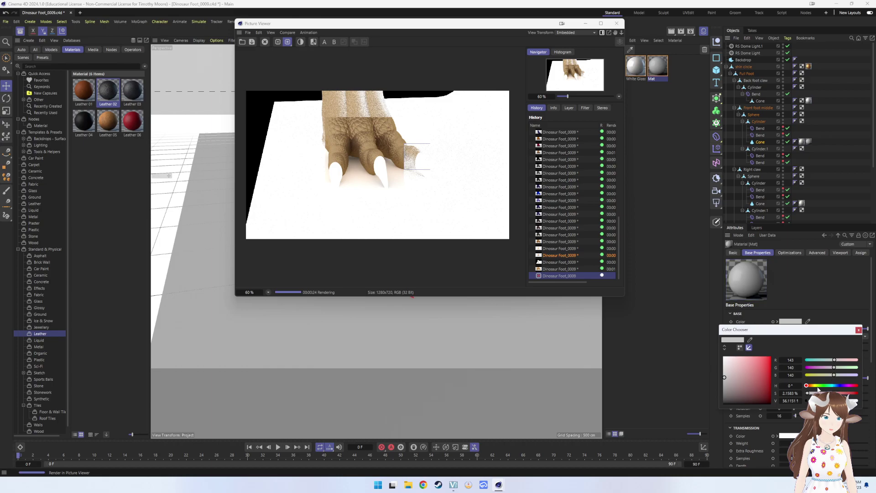
left_click(811, 385)
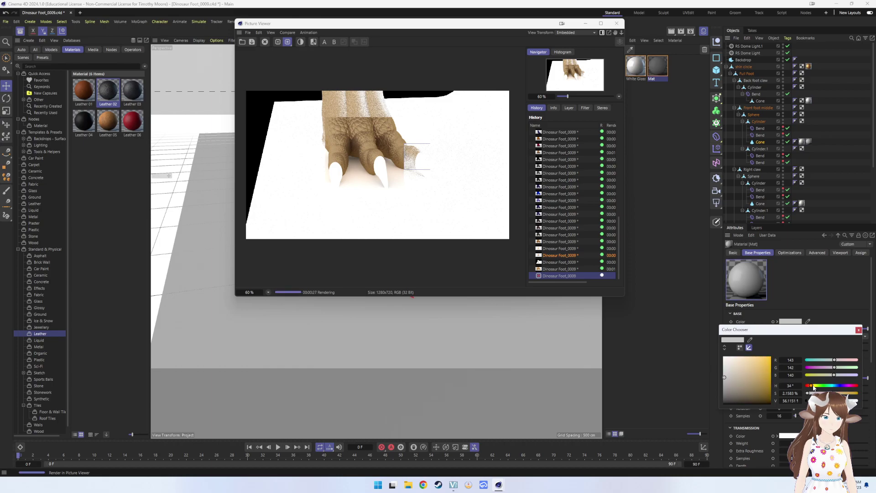
left_click(727, 378)
left_click_drag(727, 378, 727, 377)
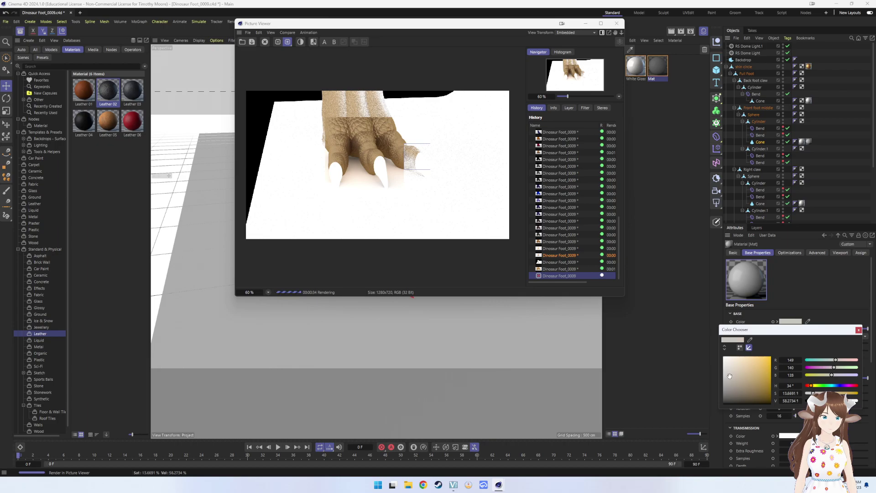
left_click(719, 412)
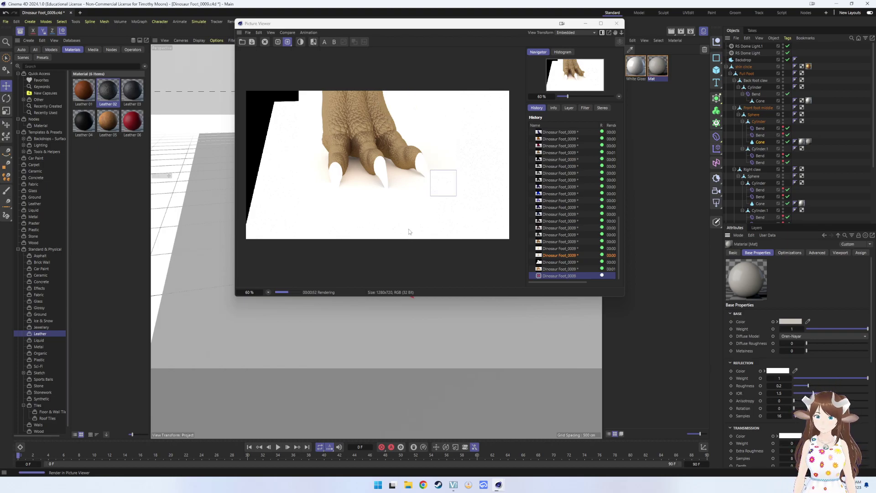
- Select the Backdrop, zoom the viewport out to the whole leg, and render again
left_click(257, 319)
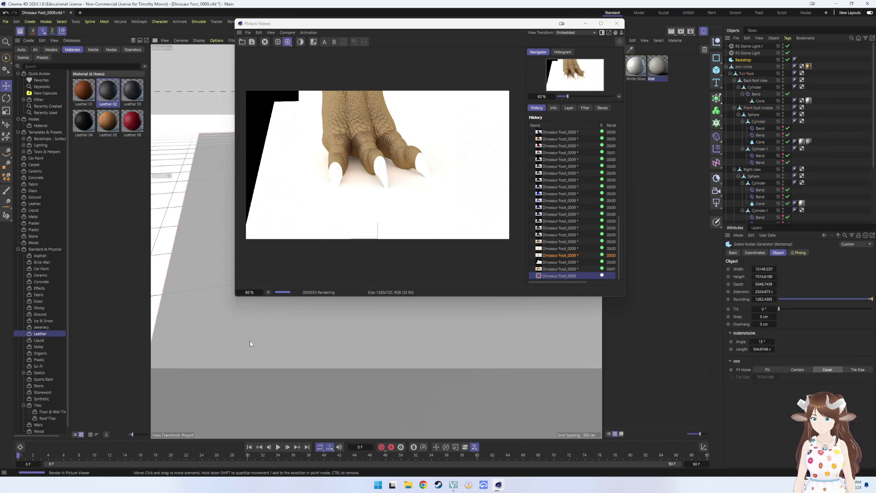
scroll(253, 353, "down", 3)
scroll(254, 353, "down", 3)
scroll(254, 354, "down", 2)
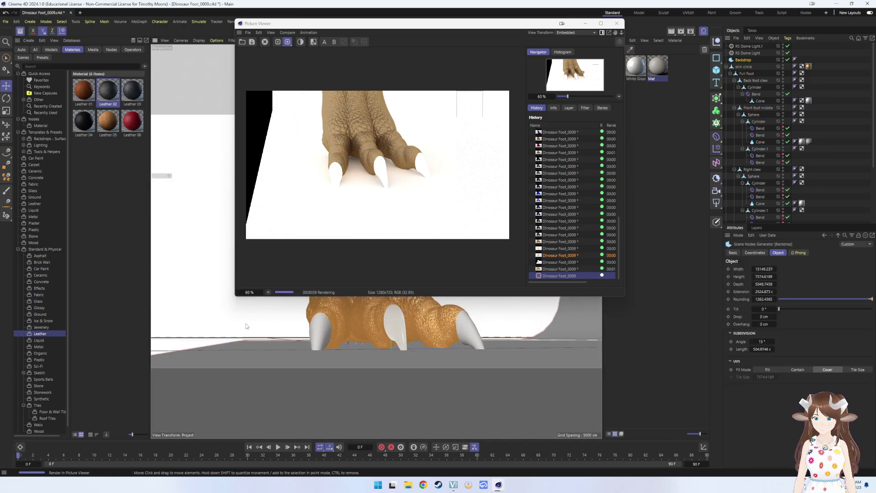
scroll(407, 330, "up", 2)
scroll(407, 331, "down", 2)
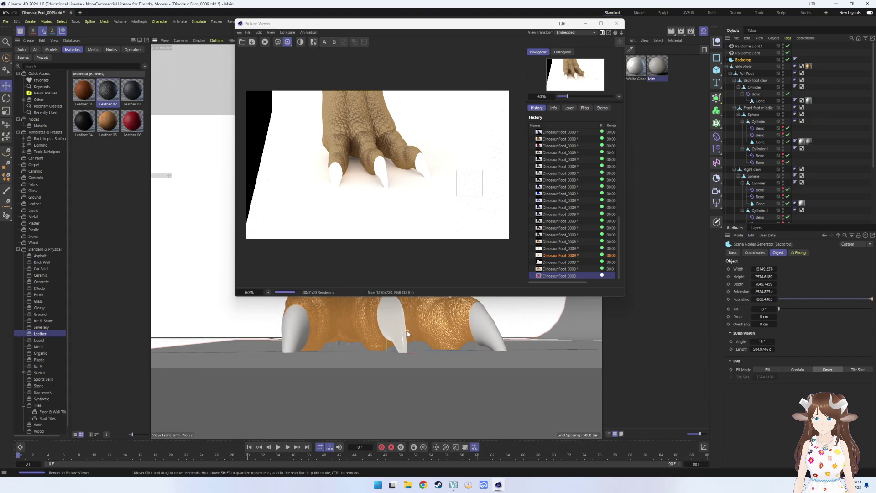
scroll(407, 331, "down", 1)
scroll(407, 330, "up", 1)
scroll(407, 331, "down", 2)
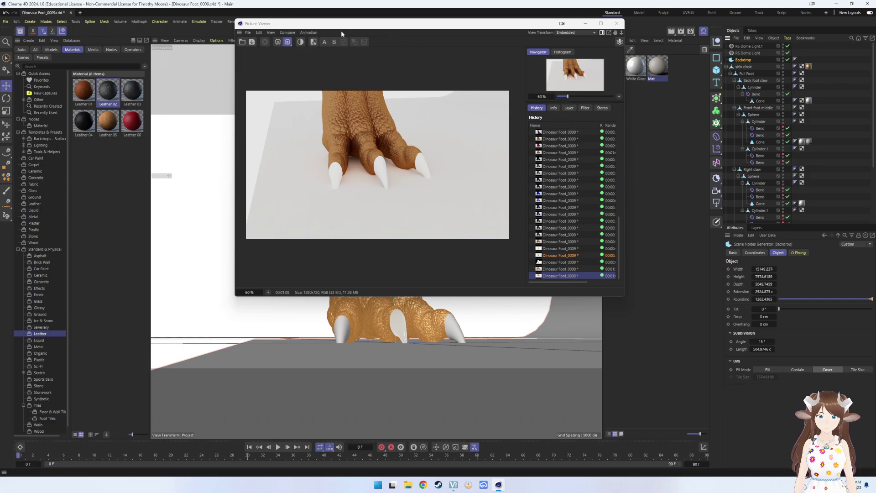
left_click(681, 32)
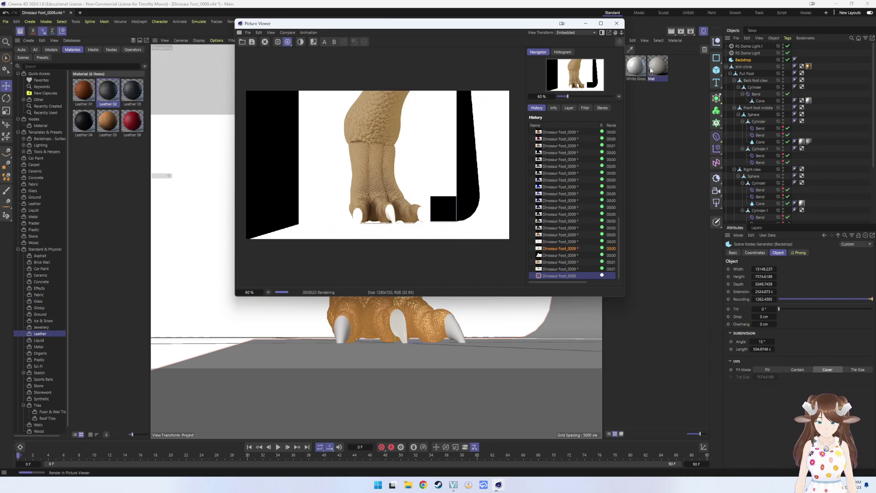
- Make the Mat material's base colour slightly less saturated
left_click(651, 70)
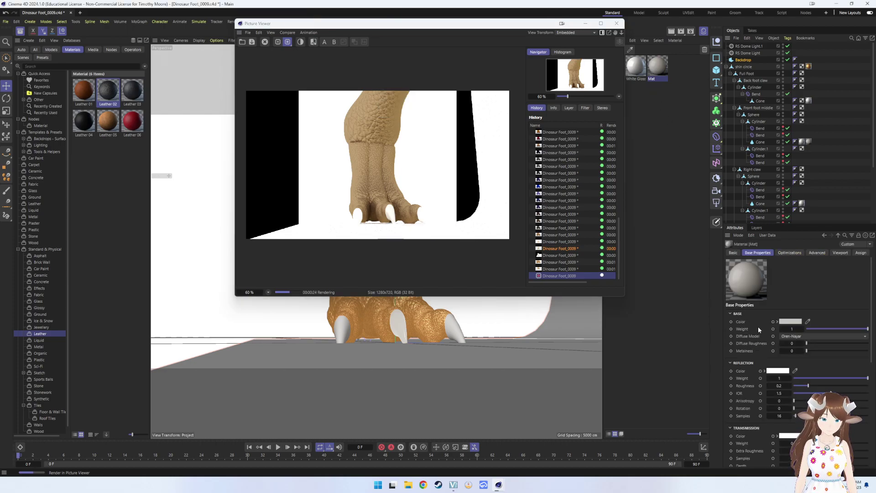
left_click(785, 372)
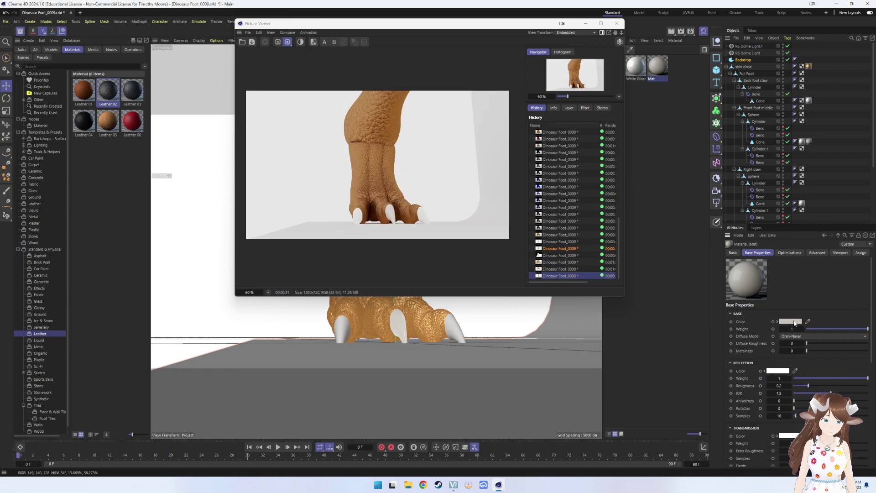
left_click(794, 322)
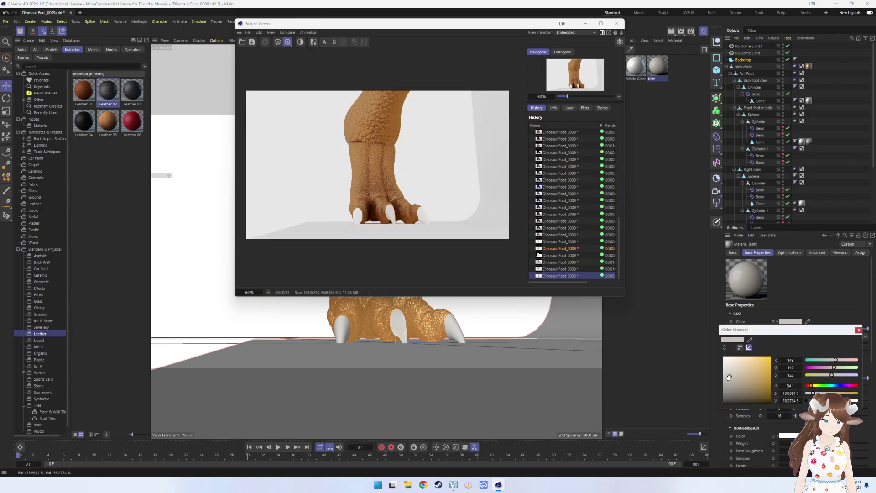
left_click_drag(729, 377, 727, 377)
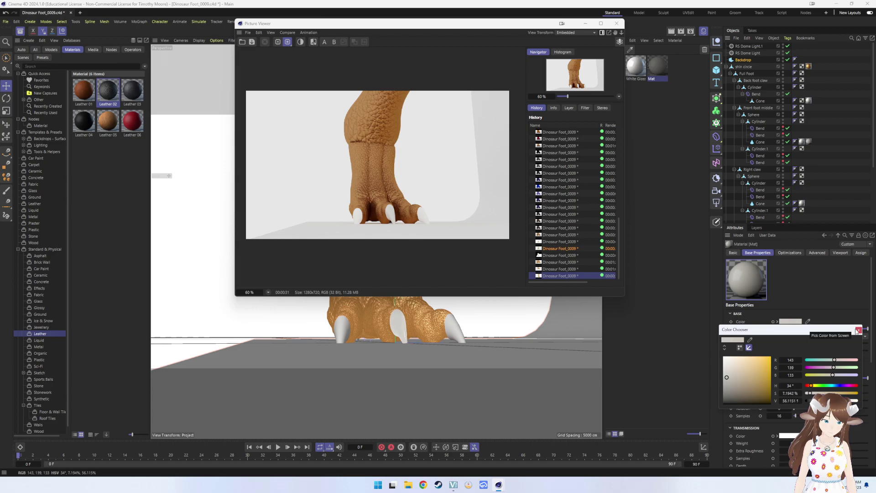
left_click(859, 329)
- Raise the Mat material's reflection Roughness to 0.45
scroll(845, 338, "down", 2)
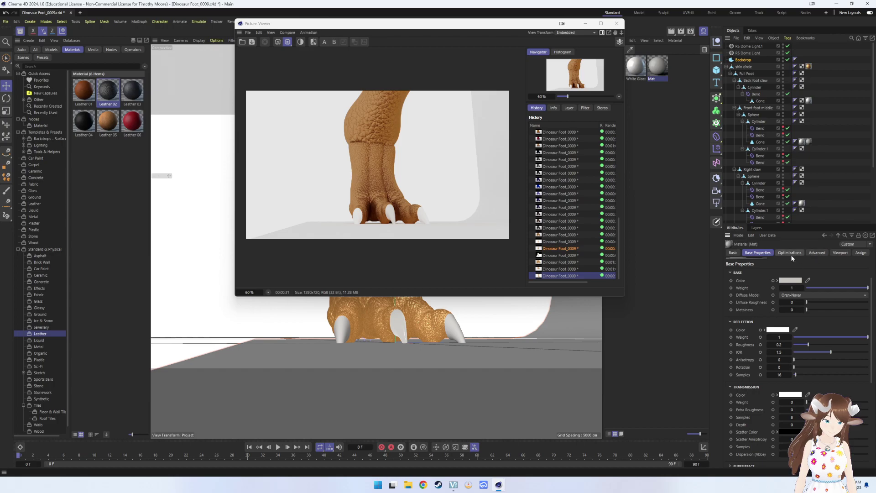
scroll(792, 365, "down", 5)
scroll(797, 366, "down", 2)
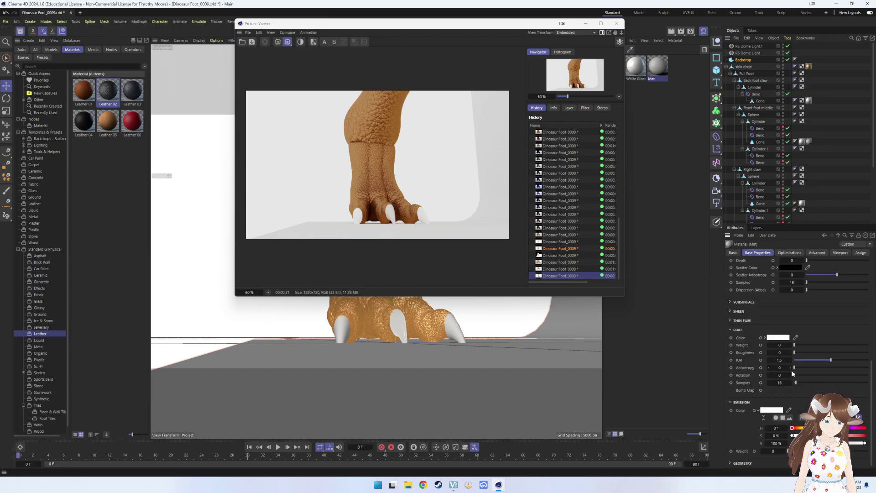
scroll(783, 380, "up", 2)
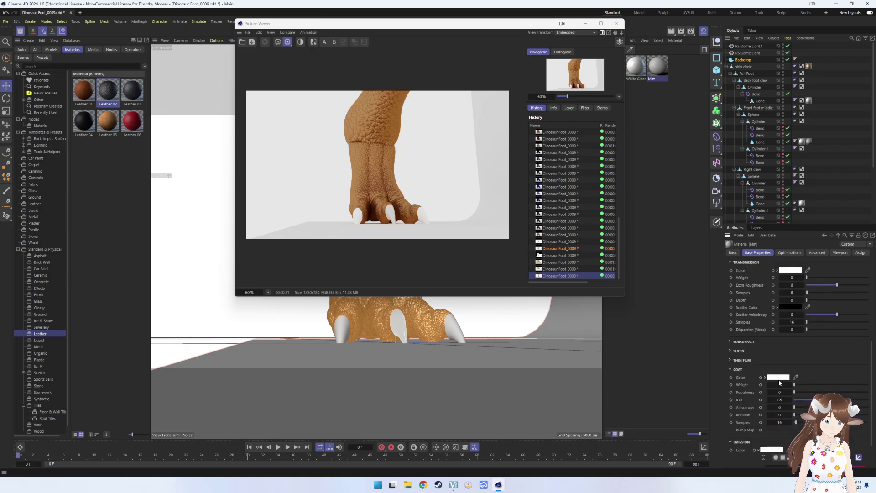
scroll(779, 379, "up", 2)
scroll(768, 320, "up", 2)
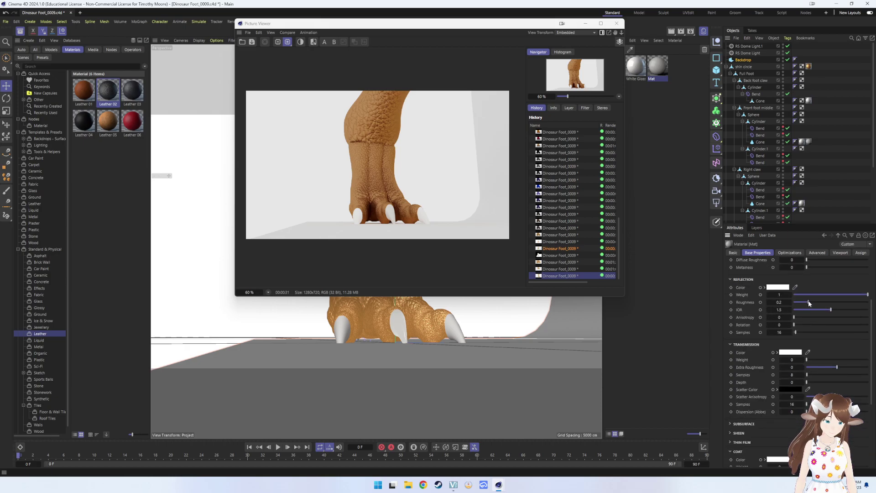
left_click_drag(823, 303, 827, 303)
scroll(369, 215, "up", 3)
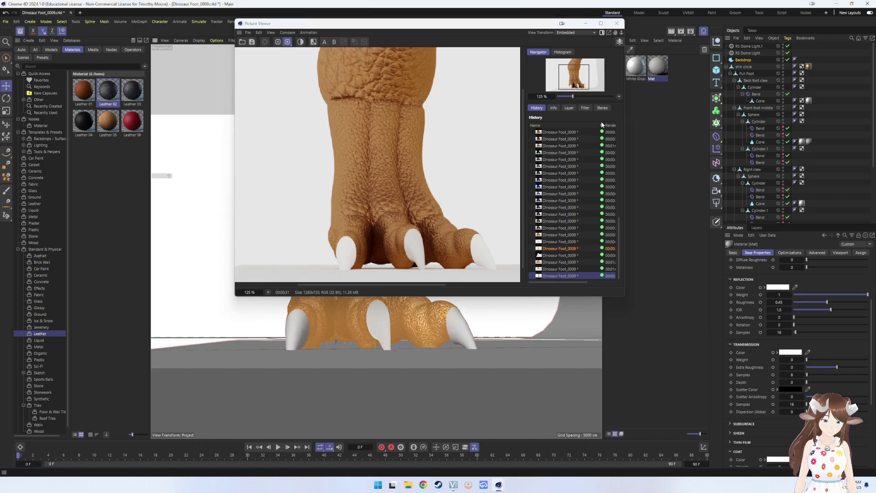
- Render the foot again and zoom and pan to inspect the rougher leather
left_click(681, 31)
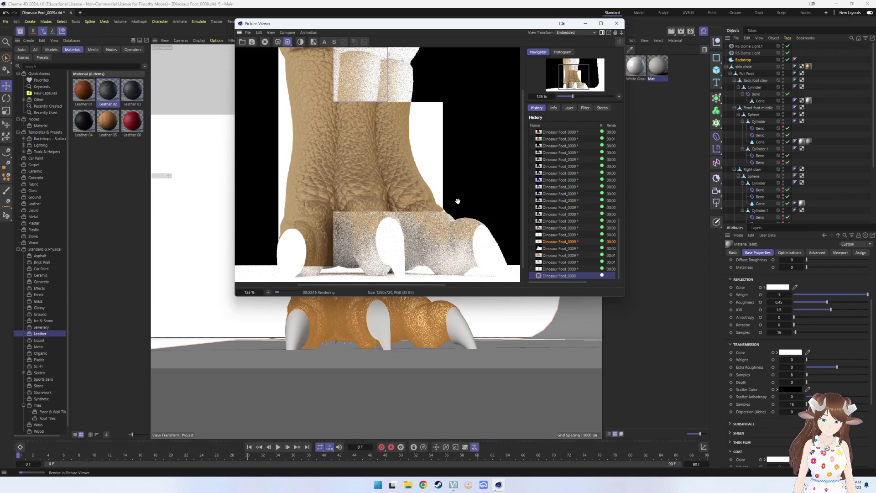
scroll(457, 201, "down", 3)
scroll(452, 217, "up", 5)
scroll(438, 219, "down", 3)
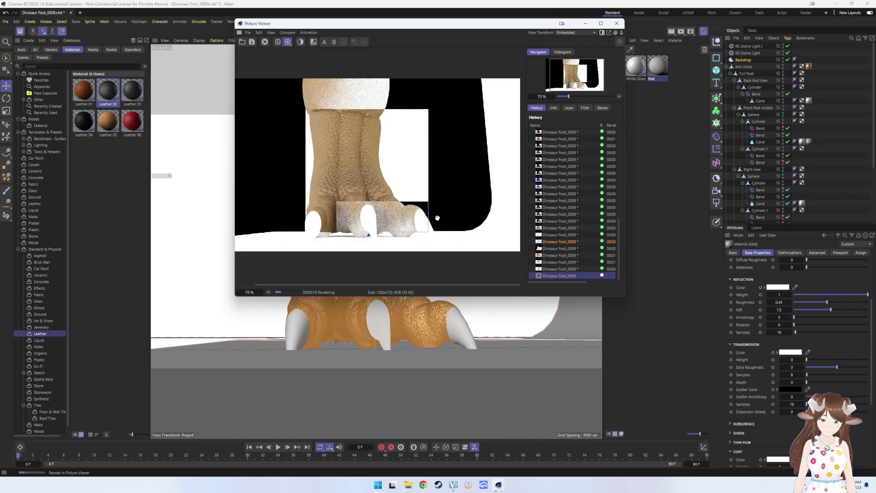
left_click_drag(437, 218, 464, 213)
scroll(451, 218, "up", 2)
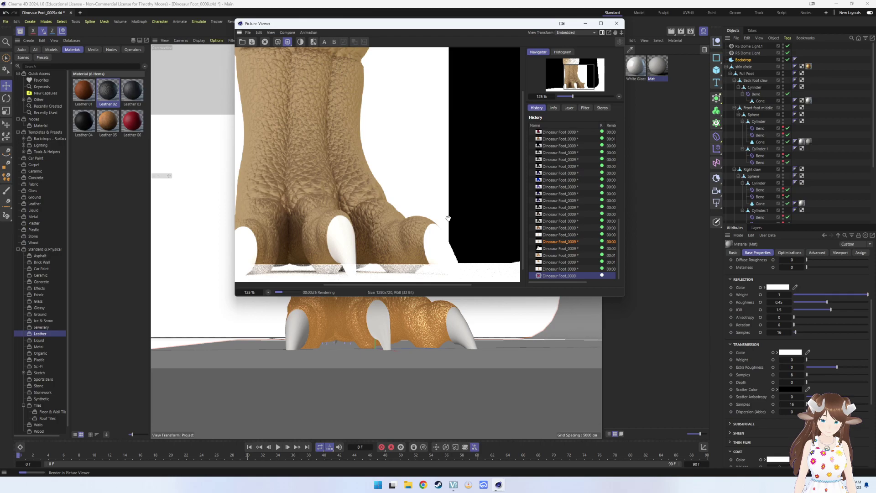
scroll(429, 234, "down", 2)
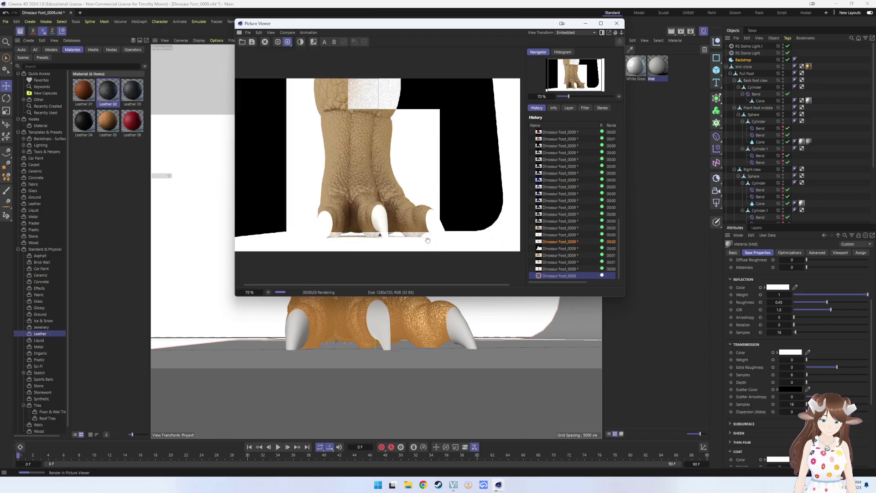
scroll(428, 238, "down", 1)
scroll(427, 242, "up", 2)
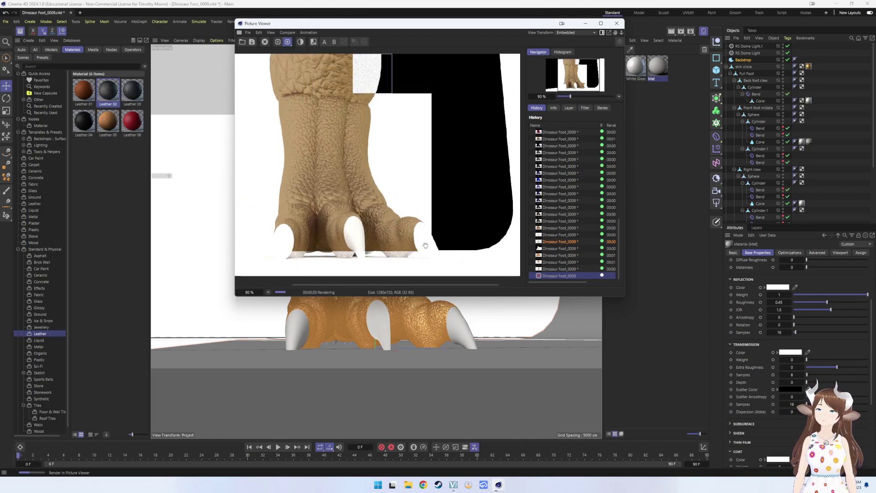
scroll(425, 246, "down", 1)
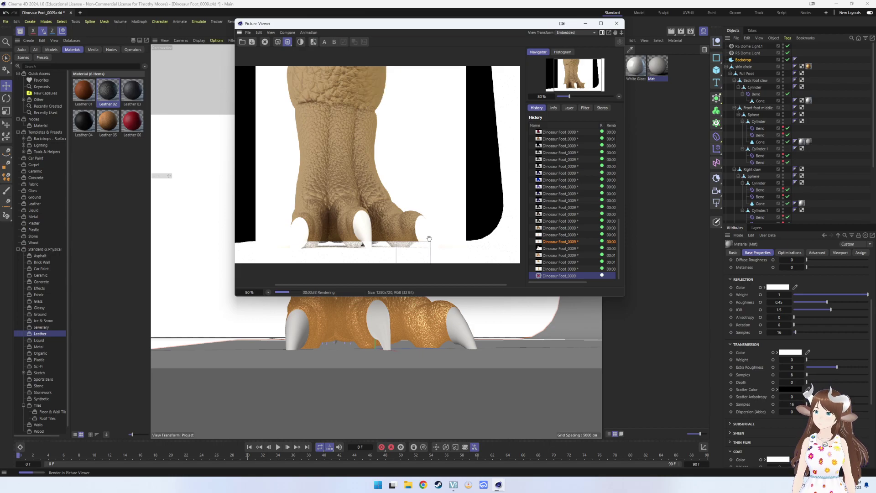
scroll(429, 242, "down", 5)
scroll(429, 242, "up", 5)
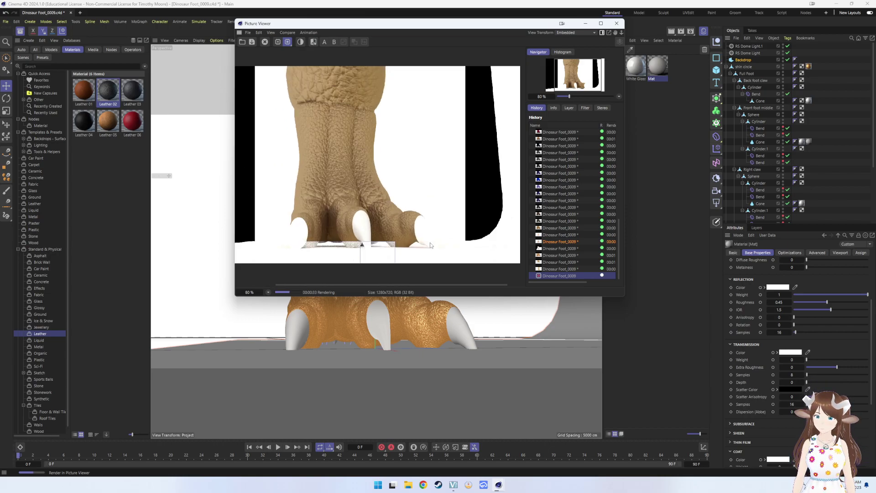
- Compare with the previous render in History, then return to the newest and recentre the foot
left_click(555, 269)
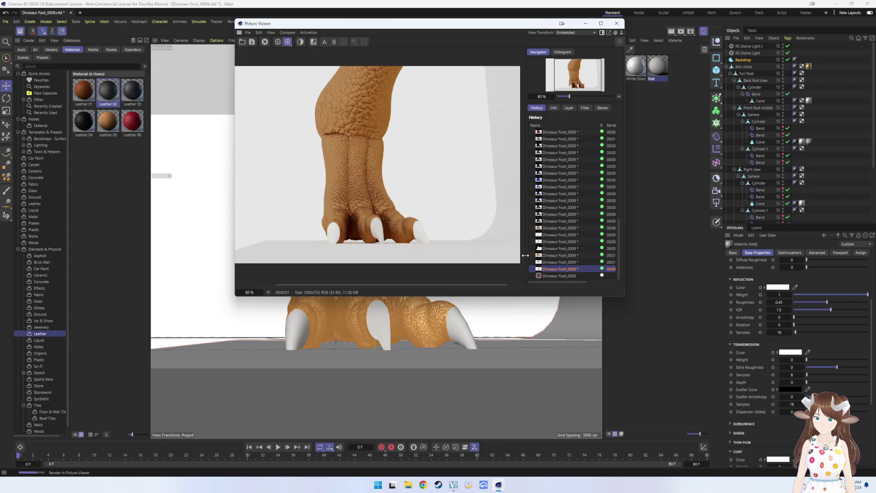
left_click(553, 275)
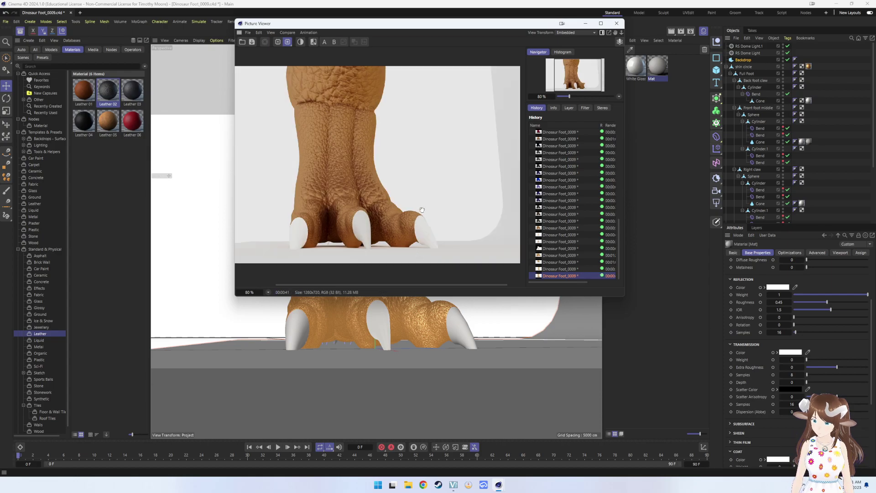
left_click_drag(431, 221, 399, 249)
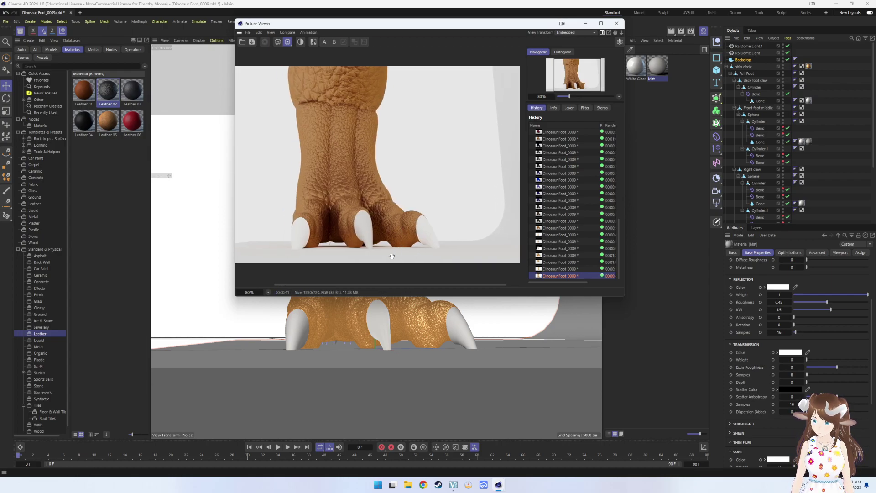
left_click(409, 340)
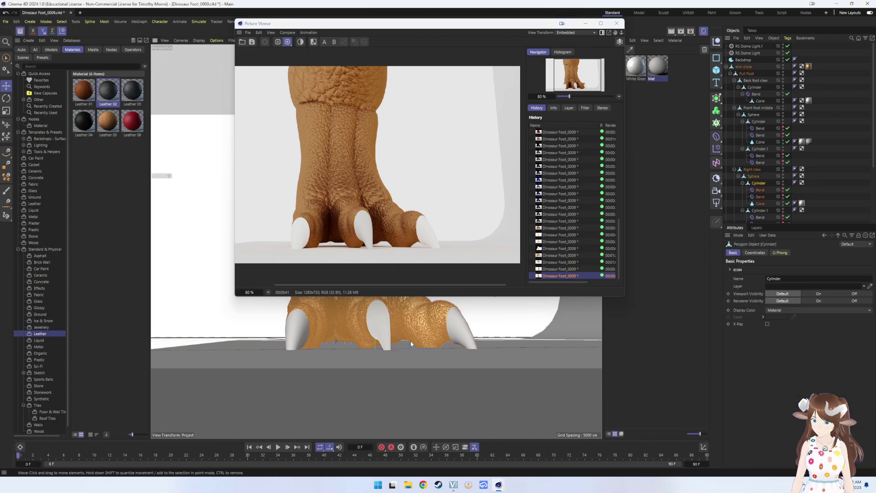
- Delete the White Gloss material and the old material tags on the middle, back and right claw cones
left_click(617, 24)
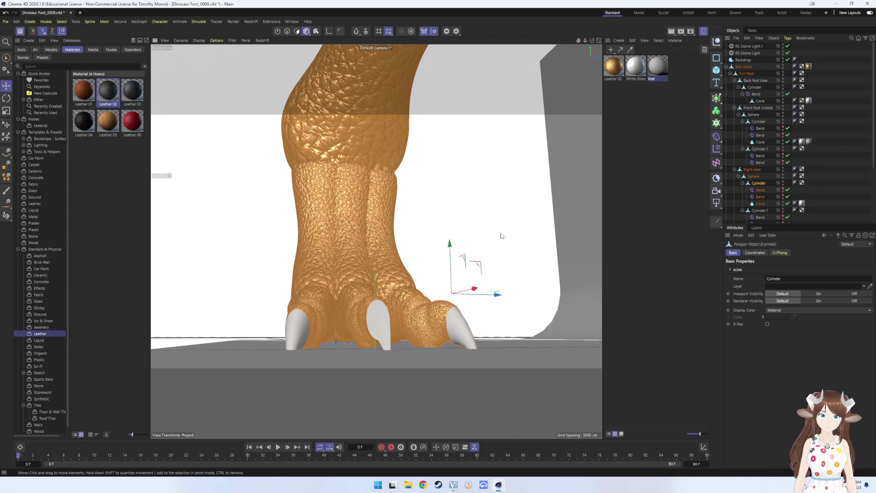
left_click(641, 69)
key("Delete")
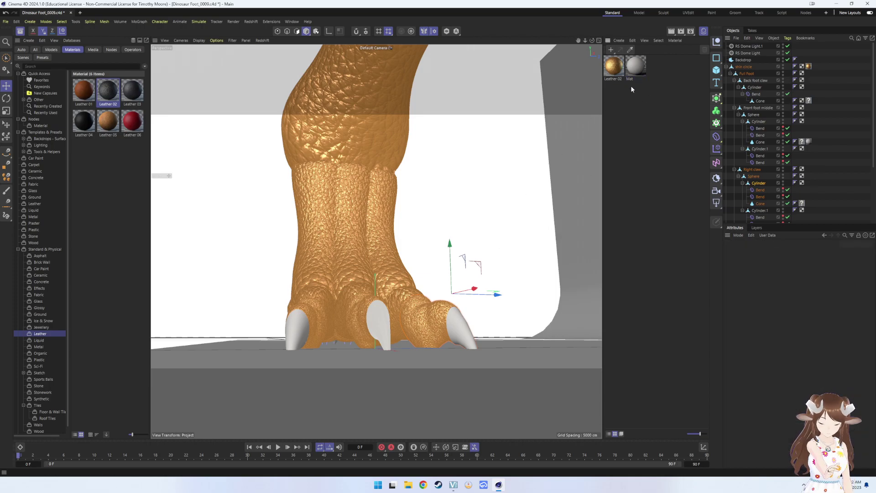
left_click(809, 142)
key("Delete")
left_click(802, 142)
key("Delete")
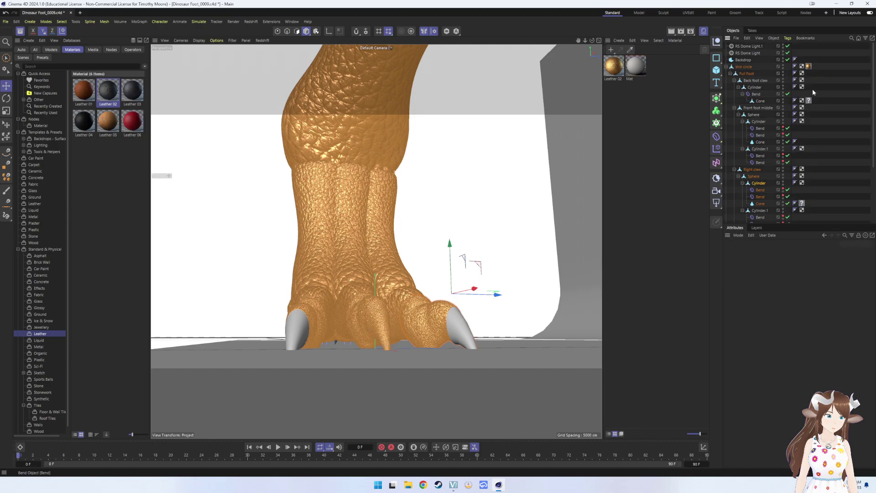
left_click(810, 101)
key("Delete")
left_click(802, 203)
key("Delete")
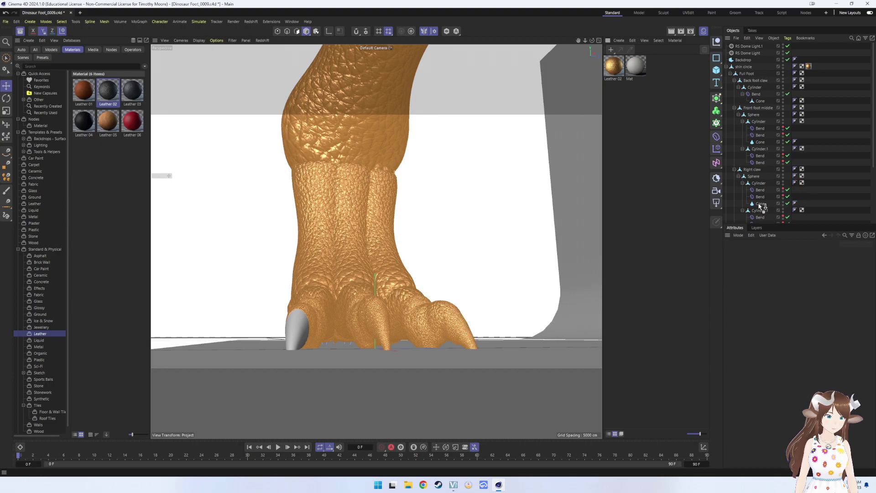
- Apply the Mat material to the right, left, middle and back claw cones
left_click_drag(761, 206, 760, 204)
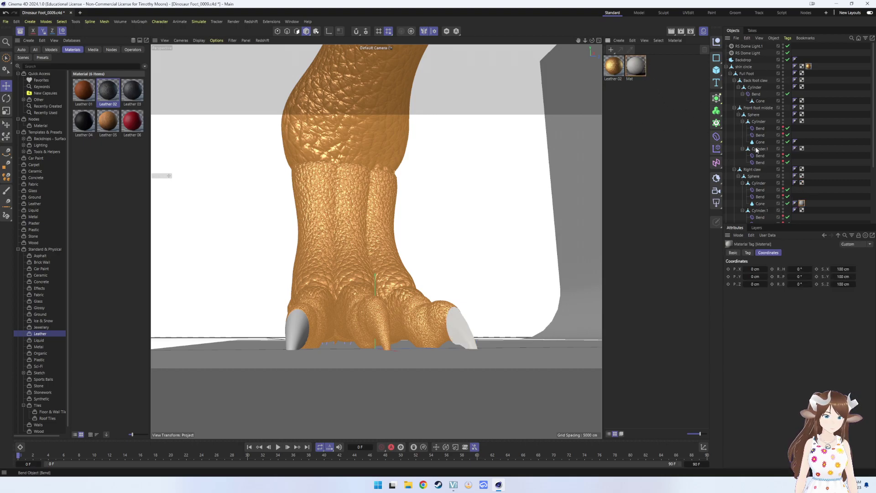
scroll(802, 203, "down", 5)
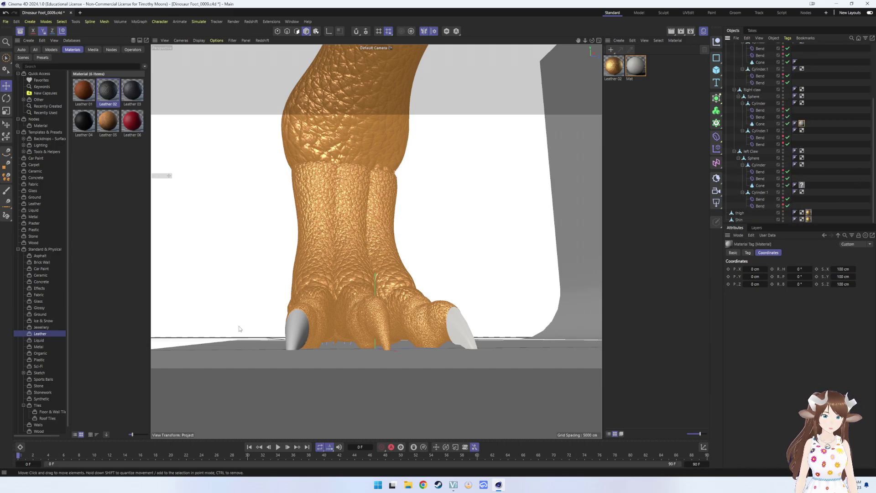
left_click(295, 329)
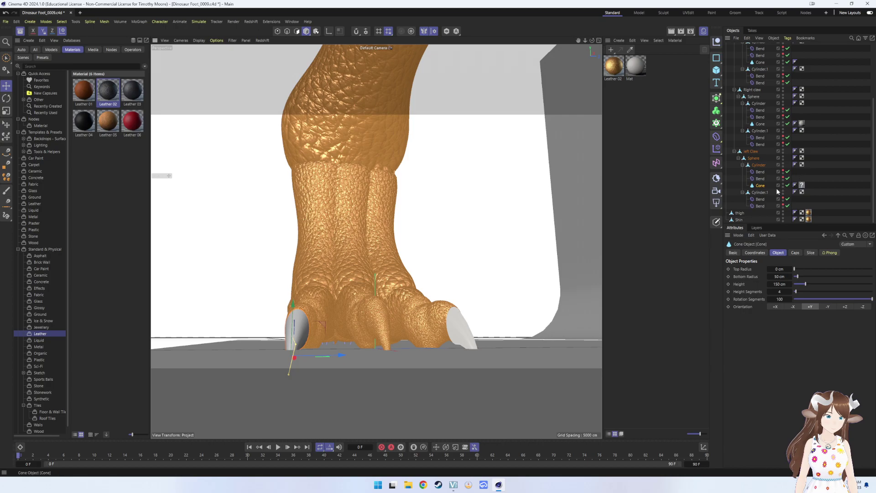
left_click(802, 185)
key("Delete")
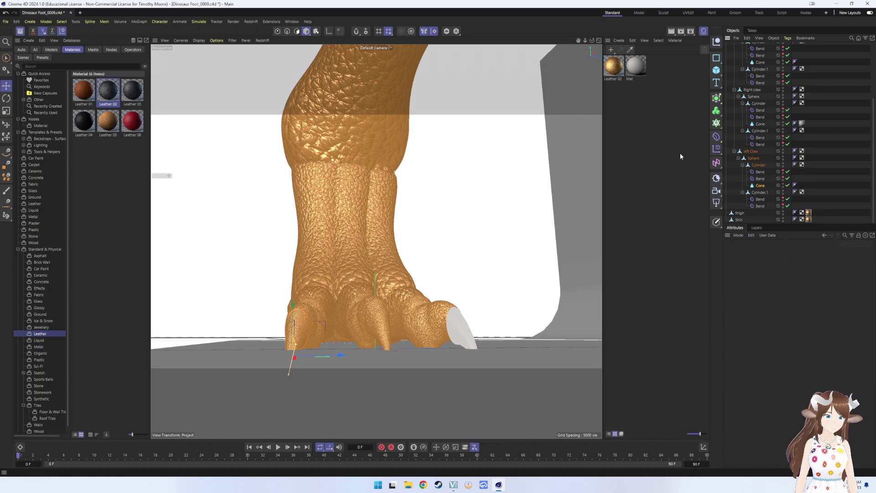
left_click_drag(636, 65, 763, 187)
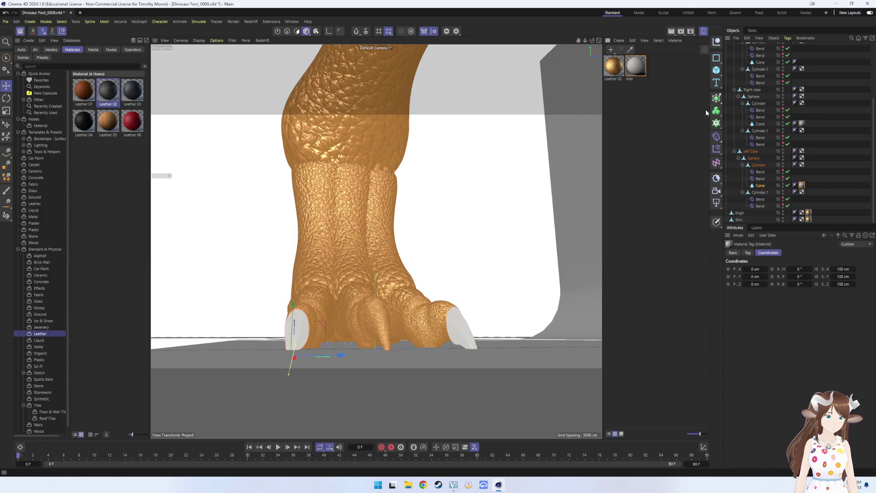
left_click_drag(803, 114, 761, 63)
scroll(755, 77, "up", 4)
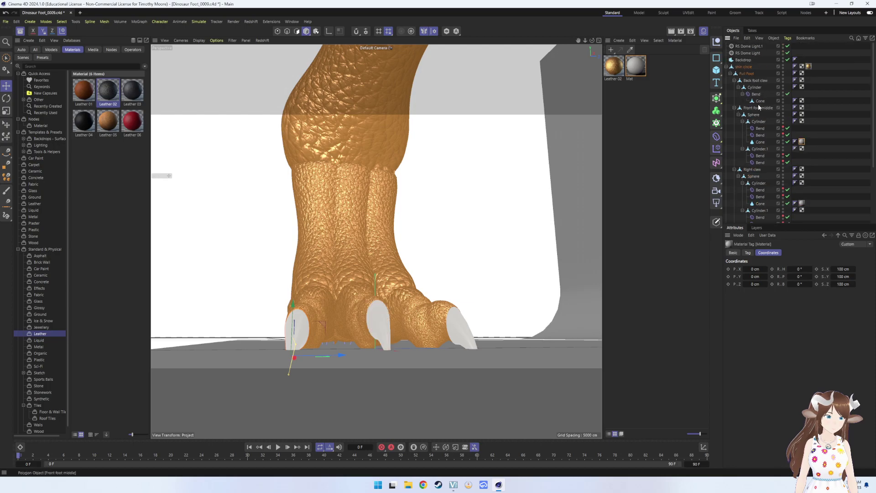
scroll(765, 112, "down", 3)
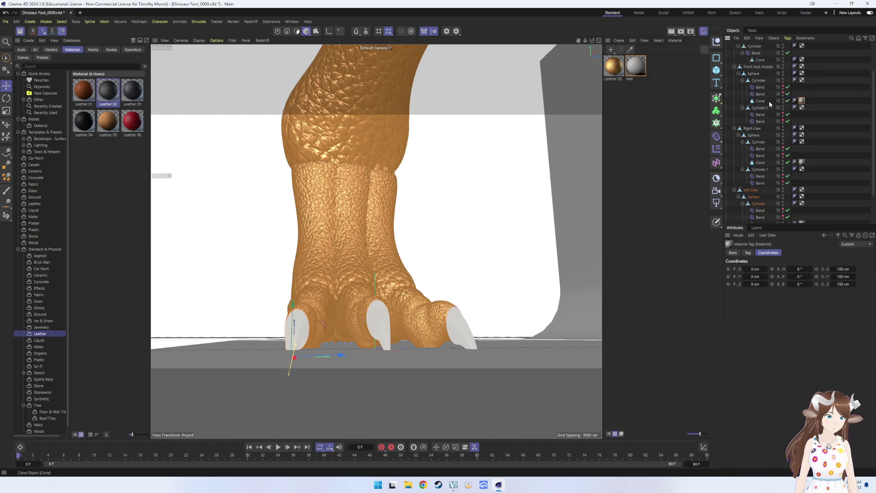
left_click(802, 59)
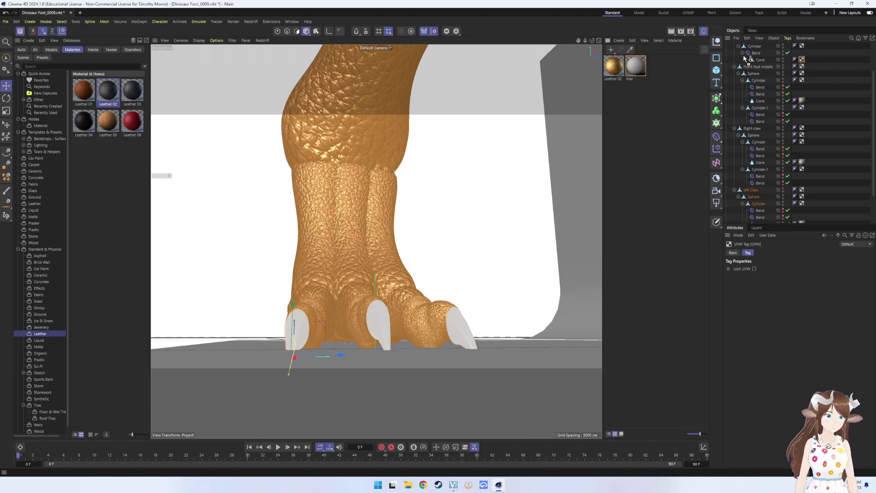
left_click_drag(759, 60, 760, 60)
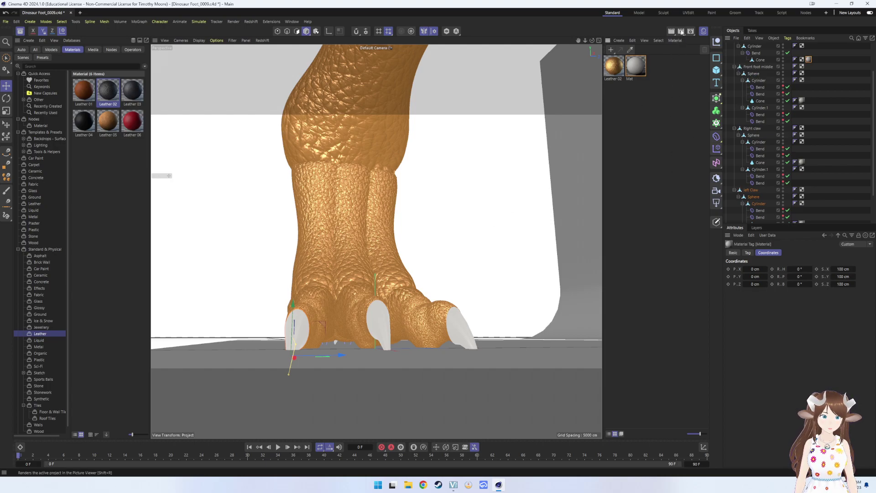
- Render the foot to the Picture Viewer with the matte white Mat claws and zoom the image
left_click(681, 31)
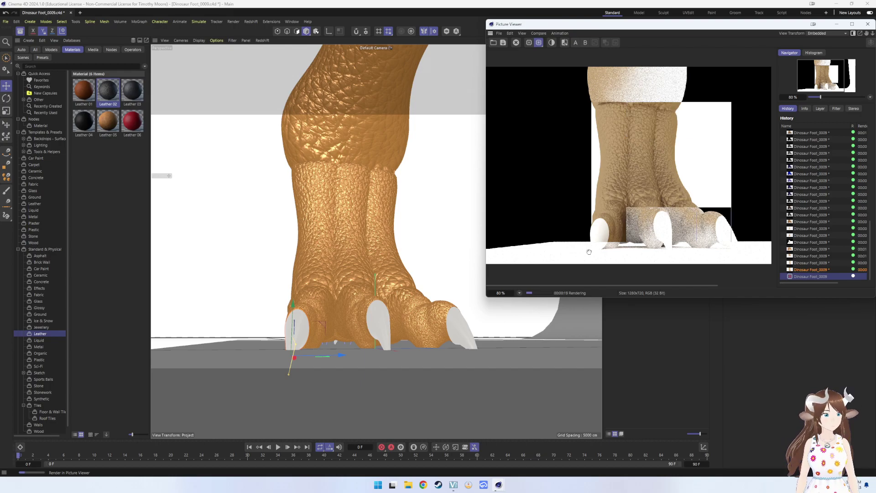
scroll(641, 187, "down", 5)
scroll(641, 187, "up", 3)
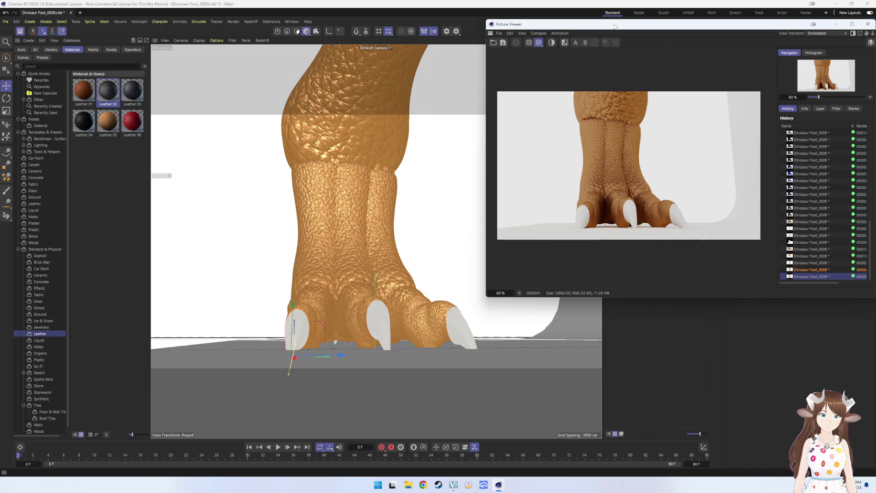
- Orbit the viewport closer to the foot and move the Picture Viewer off the object list
left_click(313, 209)
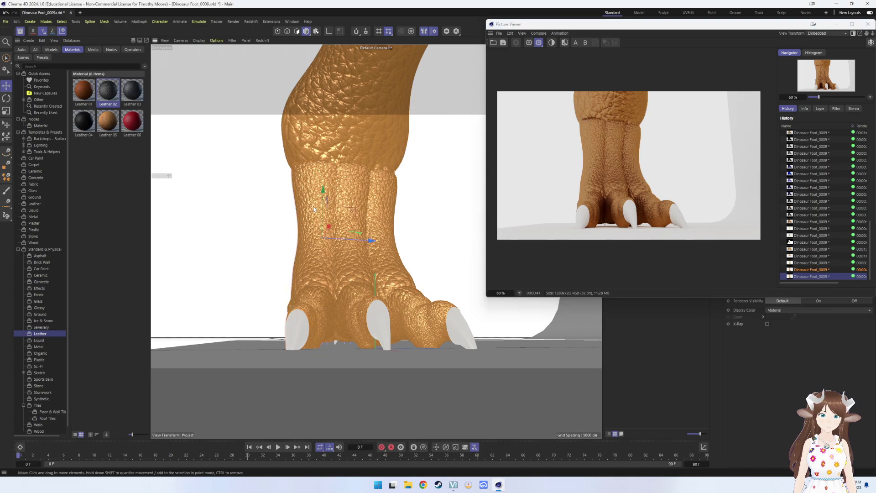
left_click(430, 165)
mouse_move(426, 166)
left_mouse_down("alt")
mouse_move(410, 205)
mouse_move(395, 209)
left_mouse_up("alt")
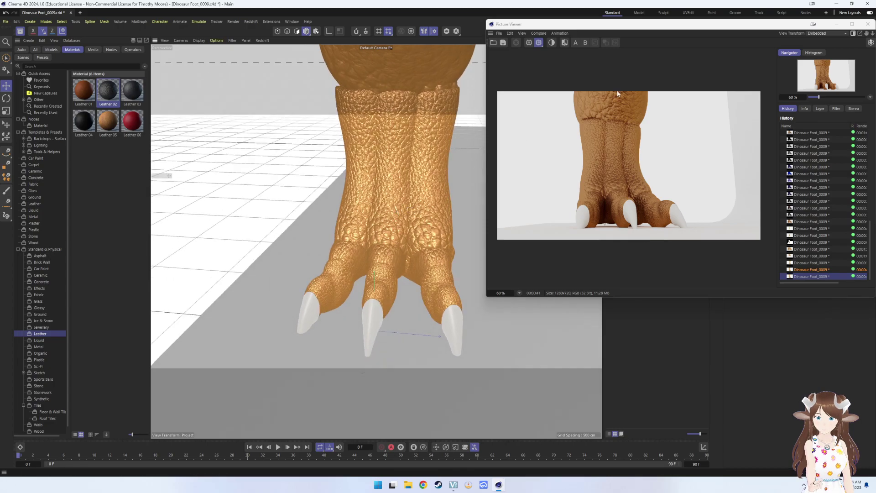
left_click_drag(698, 31, 609, 100)
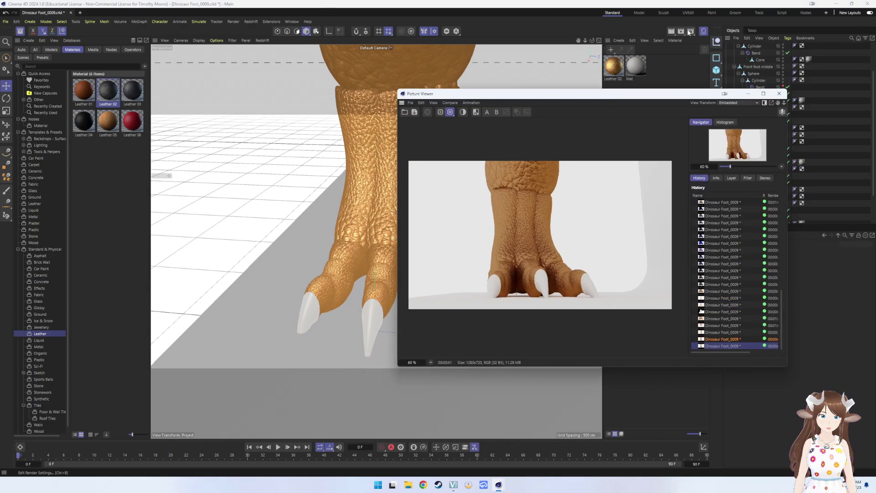
- Re-render the foot with the Leather 02 material's settings open for review
left_click(683, 31)
left_click(614, 65)
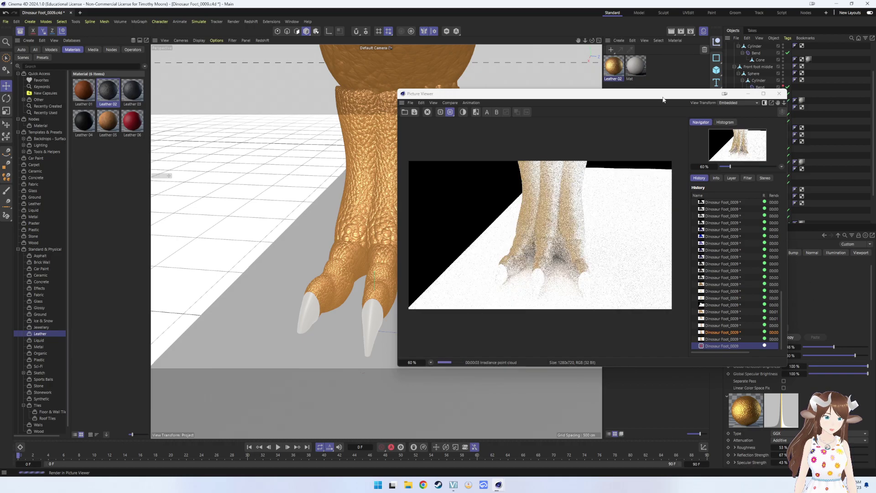
left_click_drag(594, 94, 582, 55)
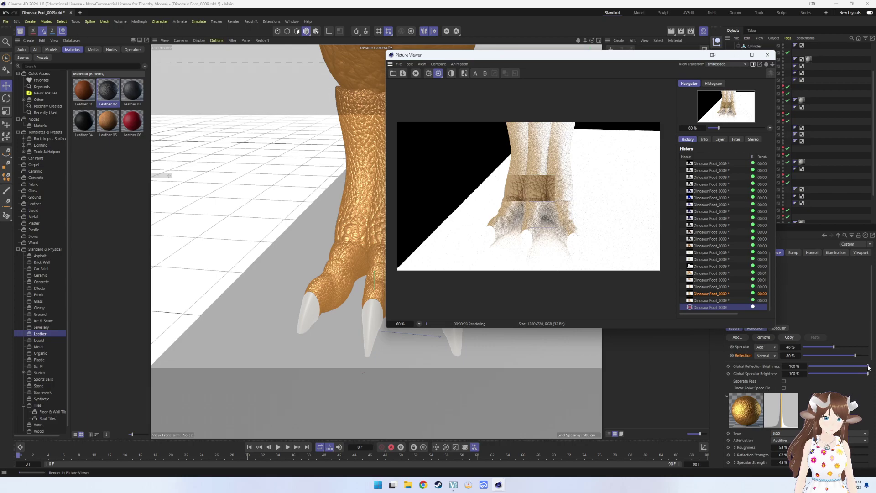
scroll(799, 388, "down", 2)
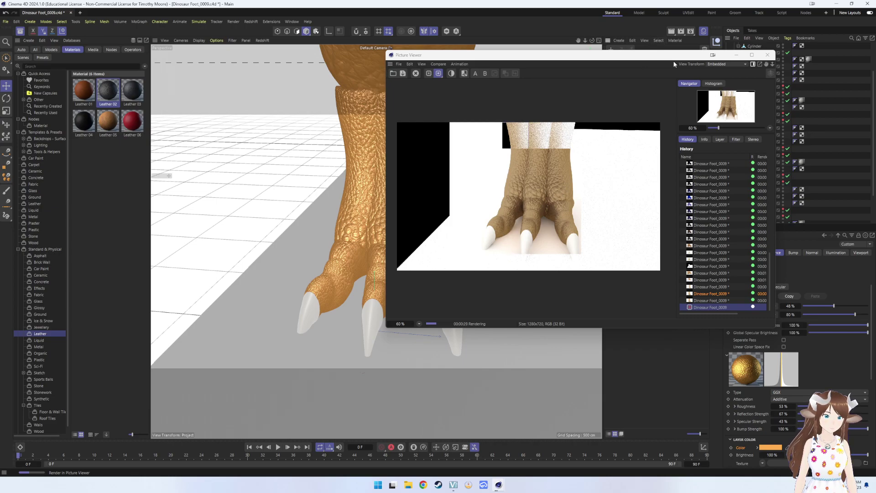
left_click_drag(648, 54, 450, 87)
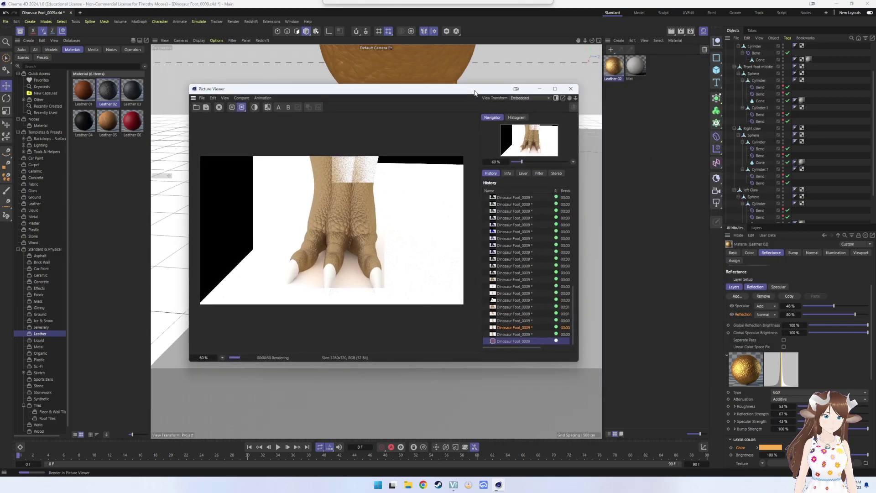
- Lower the Mat material's coat Roughness to 0.51, then raise it back to 0.768
left_click(635, 65)
scroll(773, 396, "down", 2)
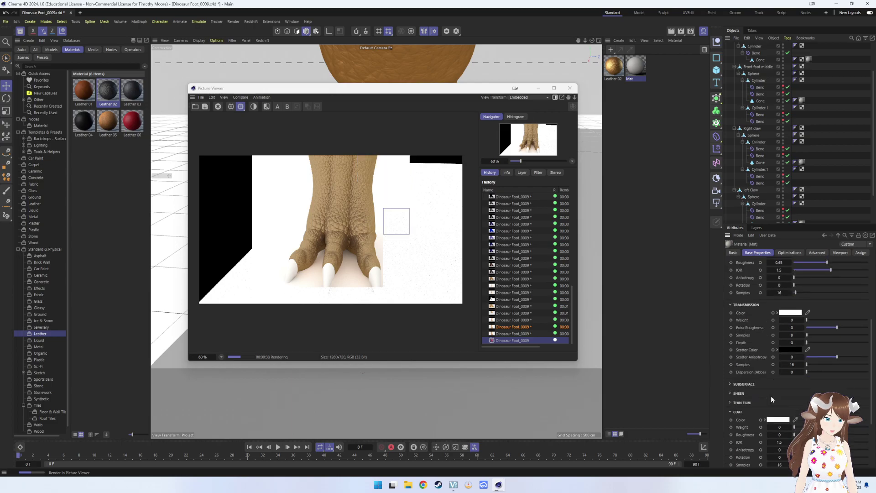
scroll(772, 397, "down", 1)
scroll(772, 398, "down", 1)
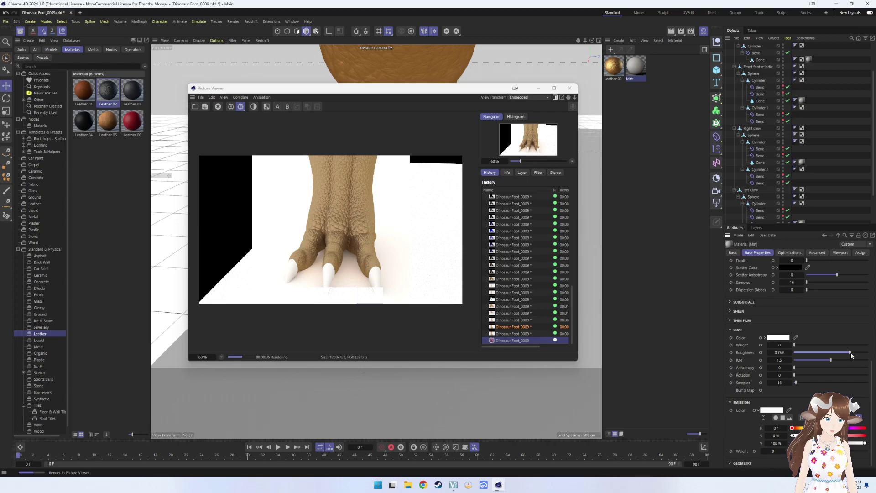
left_click_drag(850, 353, 834, 356)
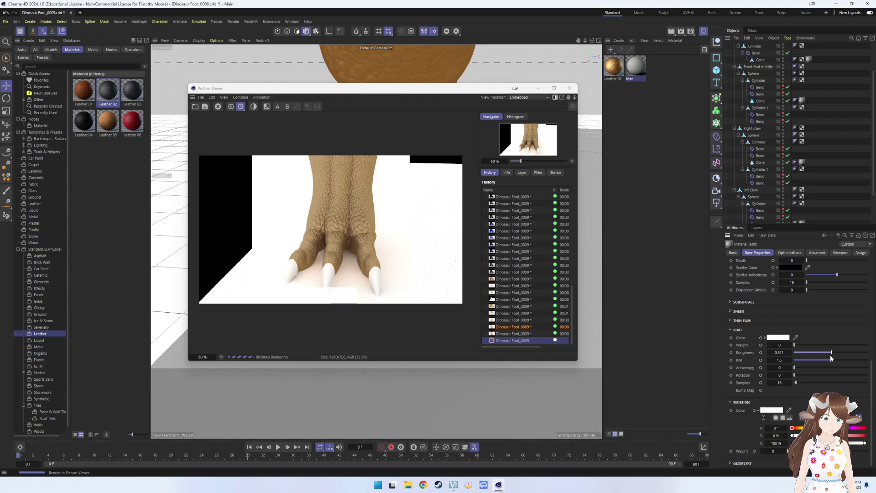
left_click_drag(830, 355, 828, 359)
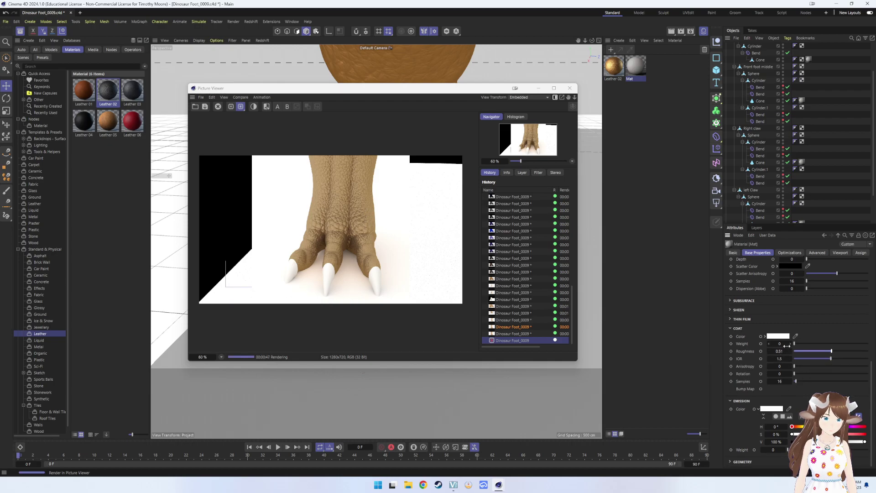
scroll(446, 261, "up", 2)
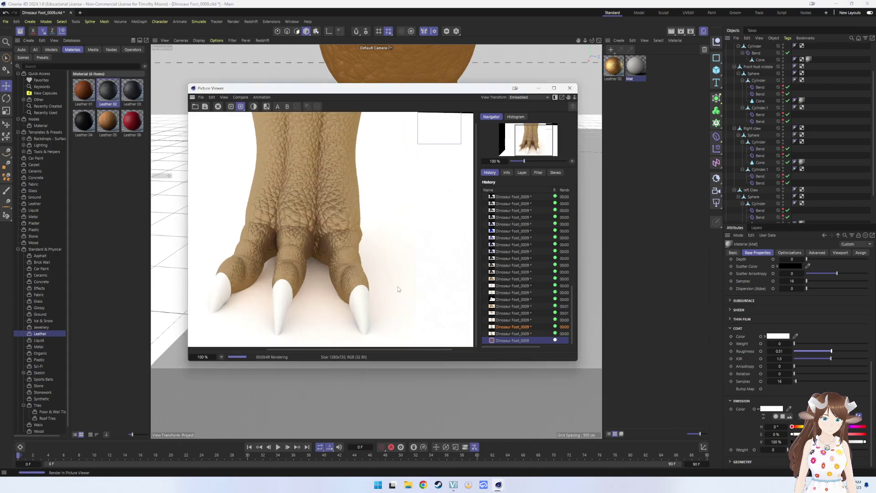
scroll(395, 292, "up", 2)
scroll(394, 292, "down", 2)
scroll(395, 291, "down", 1)
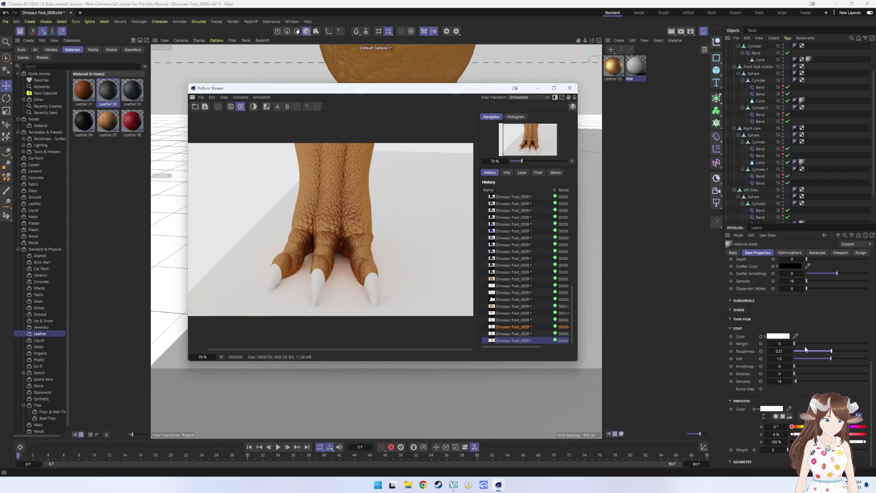
left_click_drag(831, 352, 851, 351)
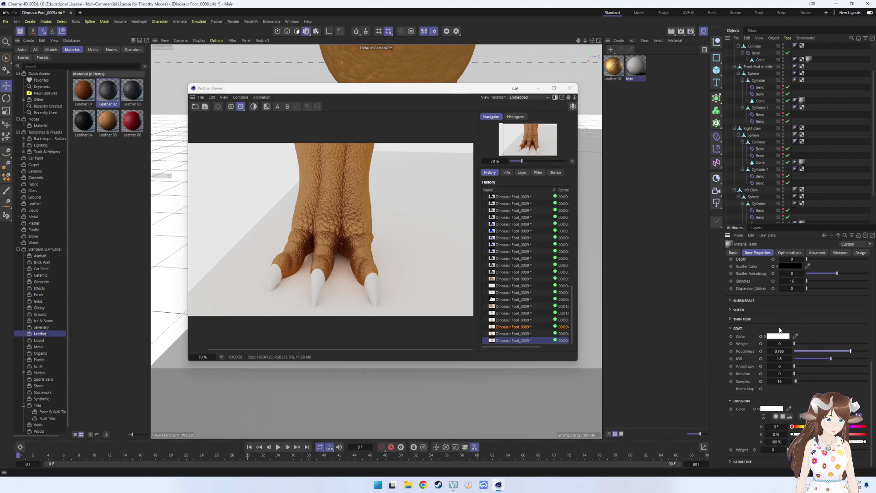
- Set the Mat coat colour to light grey RGB 213,204,204 and re-render the foot
left_click(779, 336)
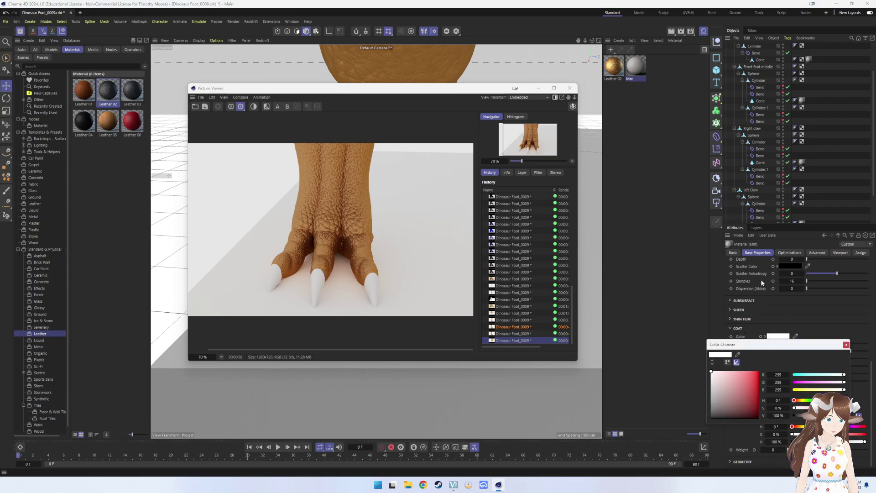
left_click(713, 379)
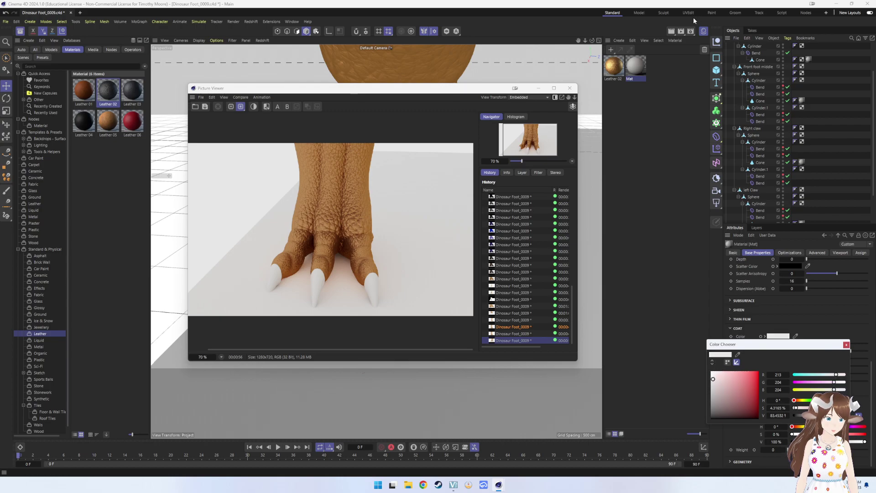
left_click(680, 34)
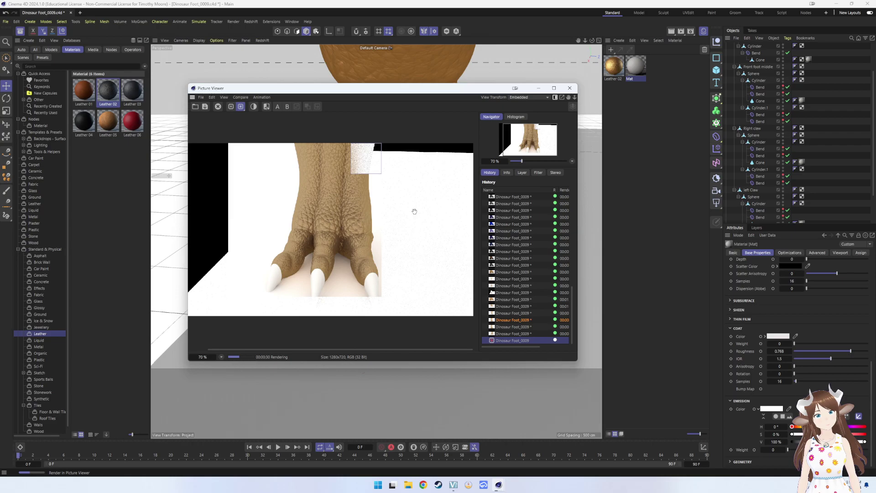
- Zoom and pan around the finished foot render in the Picture Viewer
scroll(409, 214, "down", 2)
scroll(398, 232, "down", 1)
scroll(397, 231, "up", 2)
scroll(397, 231, "up", 2)
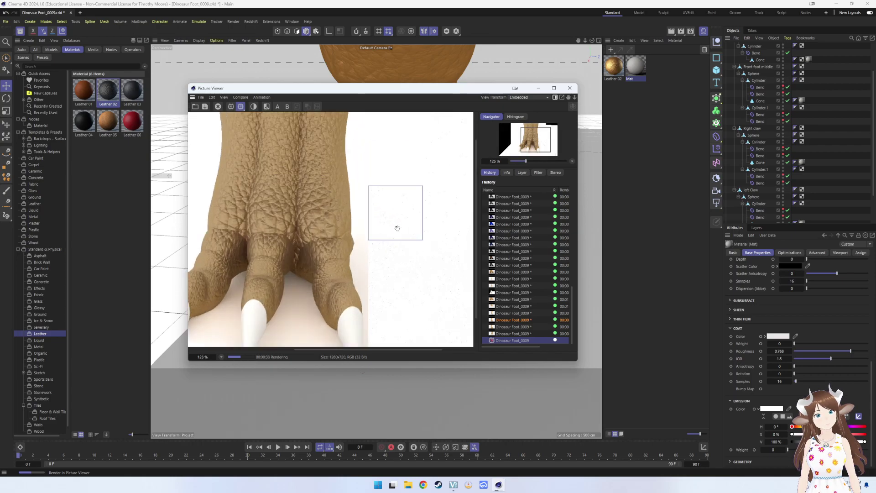
scroll(397, 231, "down", 3)
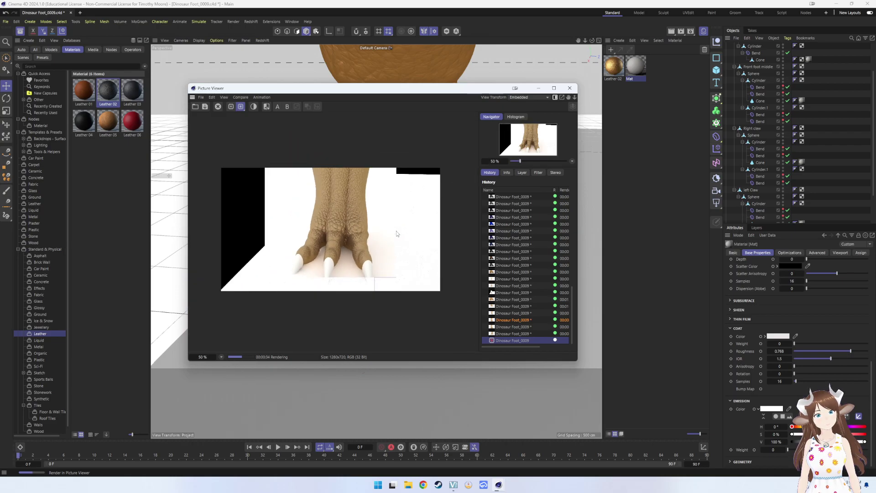
scroll(345, 278, "up", 4)
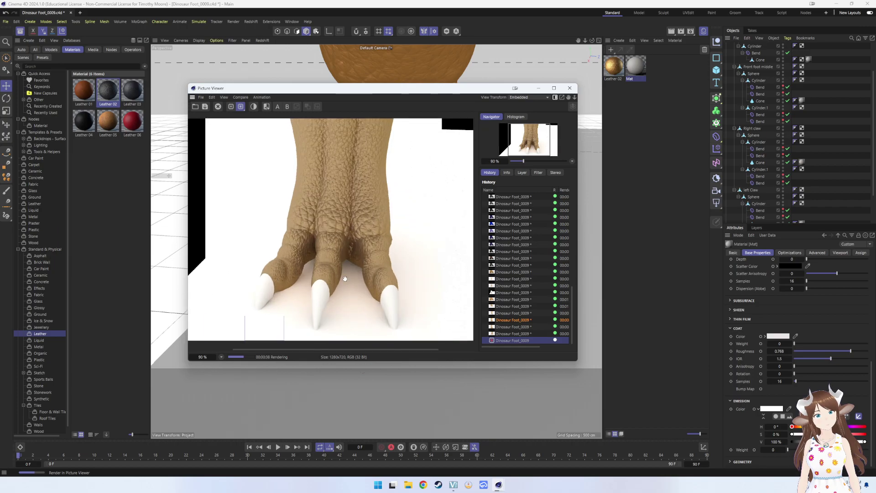
scroll(345, 278, "down", 2)
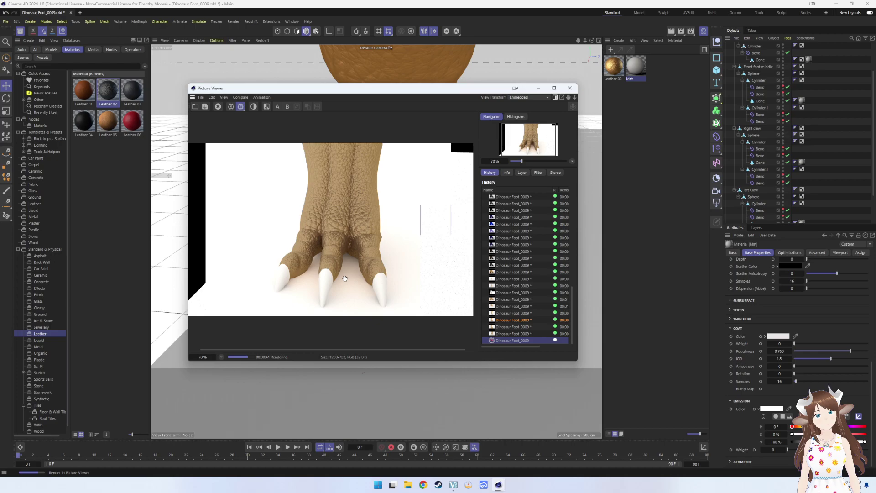
scroll(345, 278, "down", 1)
scroll(345, 279, "down", 1)
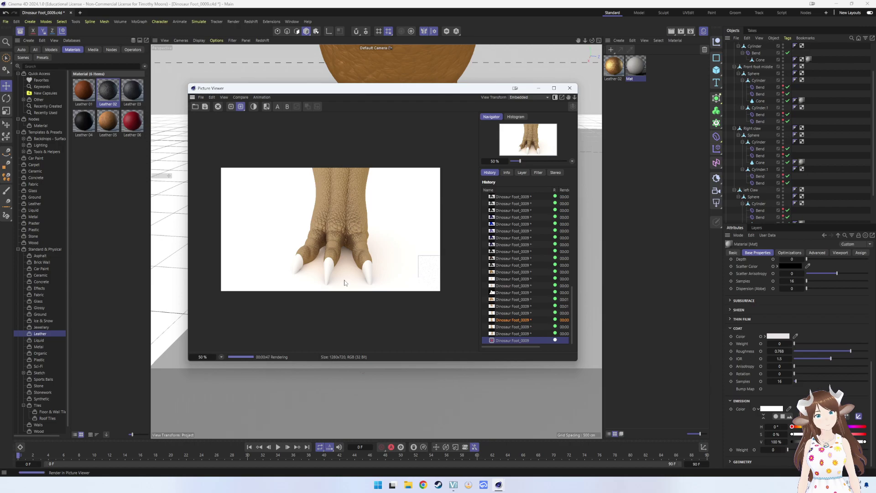
scroll(344, 282, "up", 2)
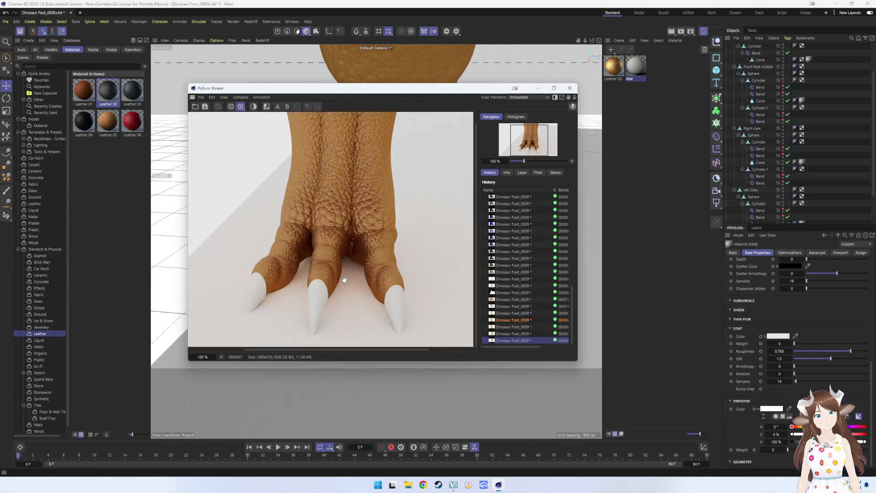
scroll(345, 280, "up", 1)
scroll(344, 280, "down", 1)
scroll(345, 283, "down", 1)
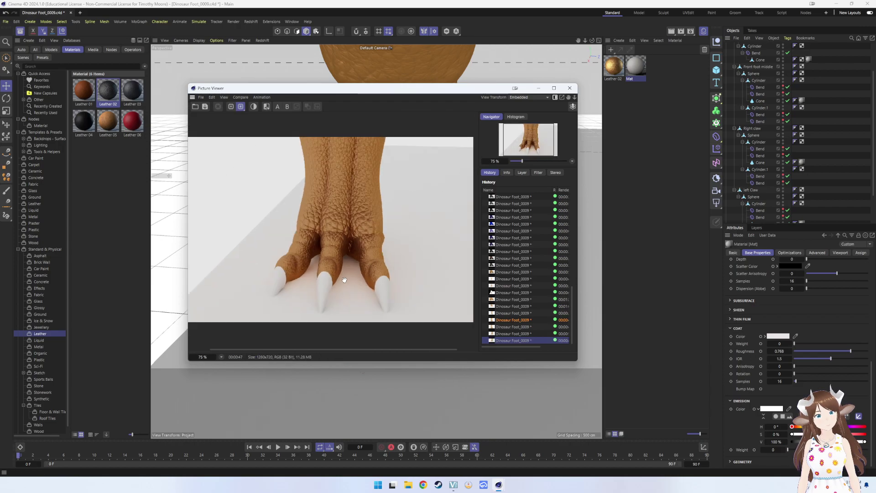
left_click_drag(352, 298, 349, 295)
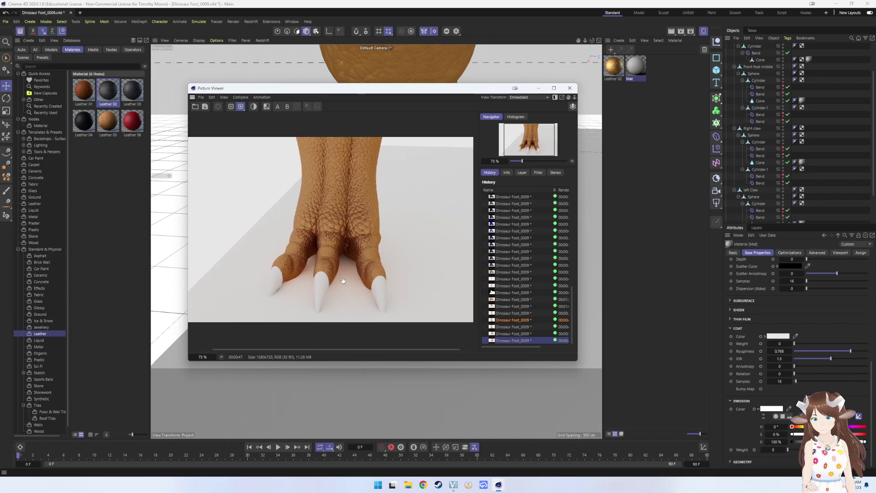
scroll(418, 226, "down", 1)
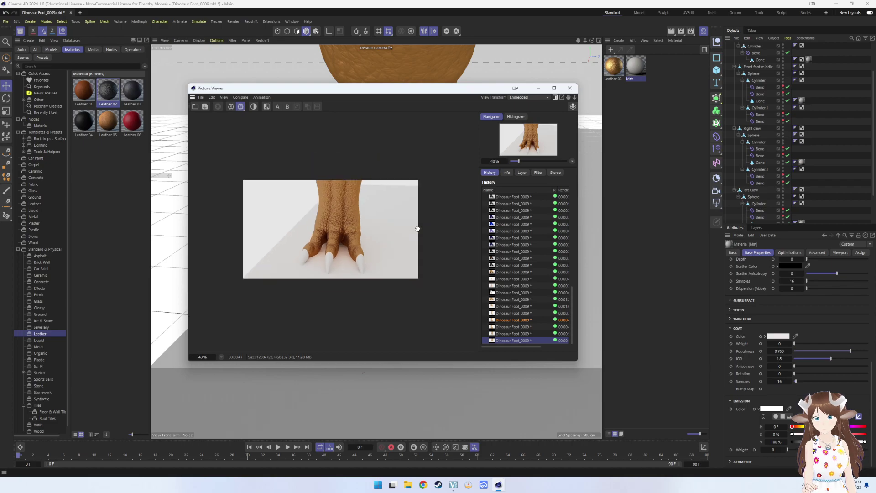
scroll(402, 228, "up", 2)
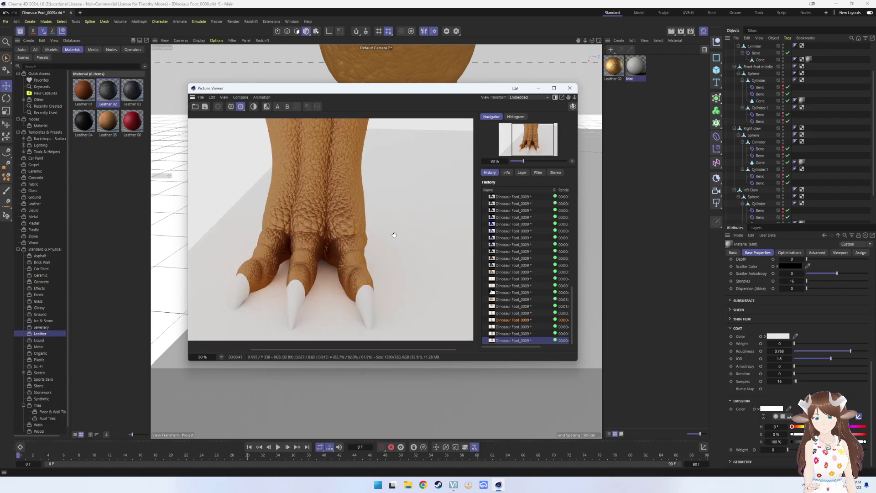
- Raise the Mat coat weight to 0.236 and re-render the foot
left_click(570, 88)
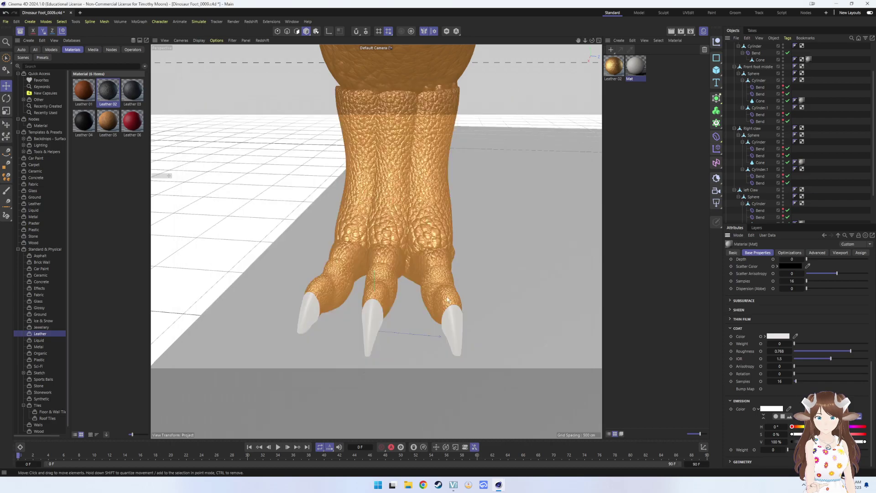
left_click_drag(442, 297, 769, 313, "alt")
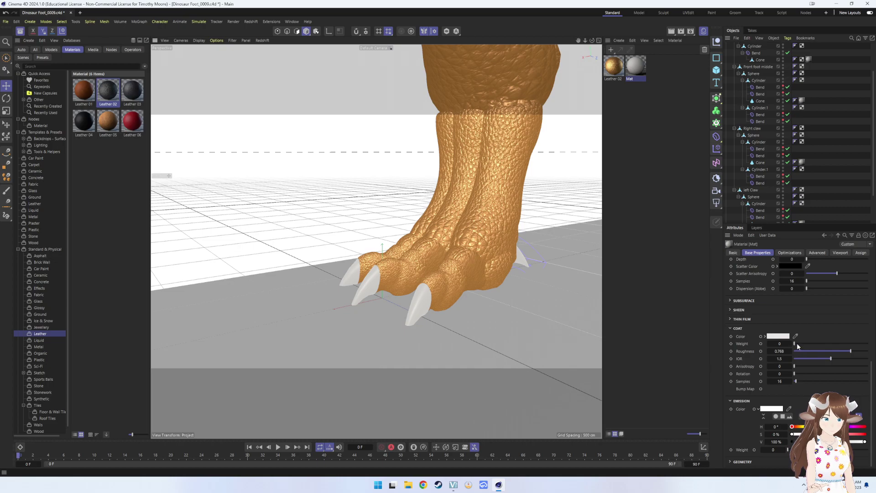
left_click_drag(796, 343, 811, 343)
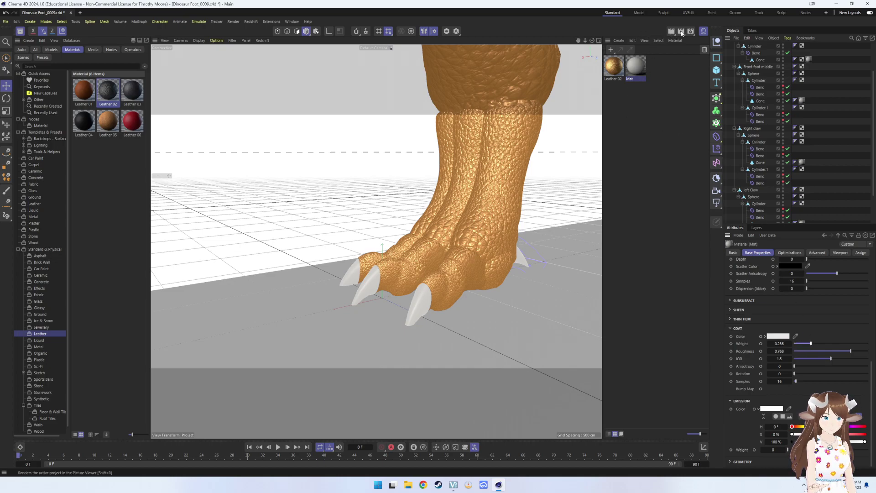
left_click(682, 33)
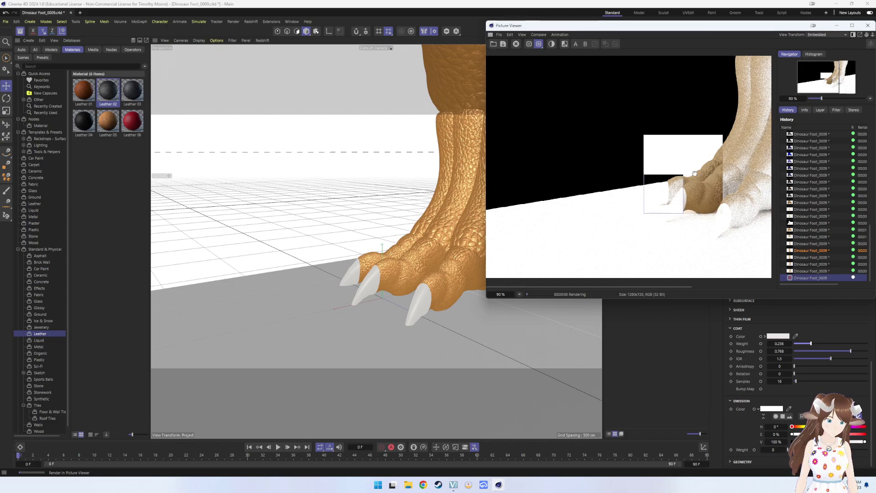
- Zoom and pan the new render to inspect the orange foot and white claws
left_click_drag(642, 71, 587, 173)
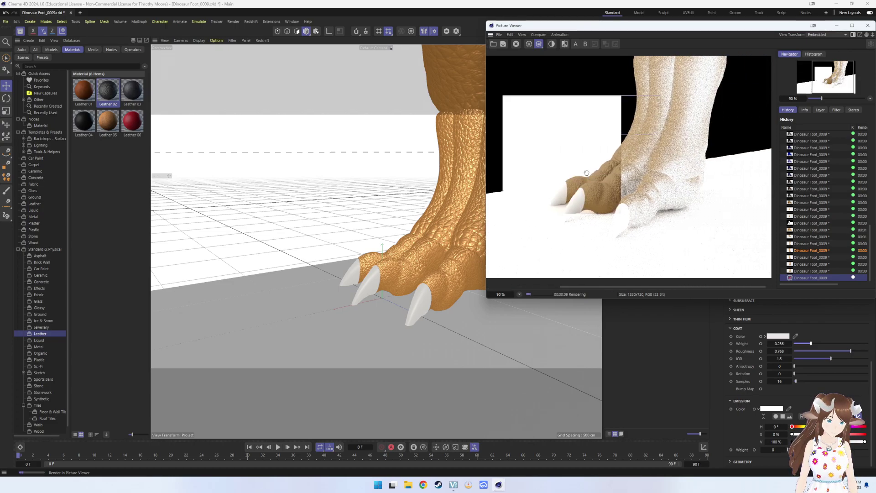
scroll(598, 173, "down", 1)
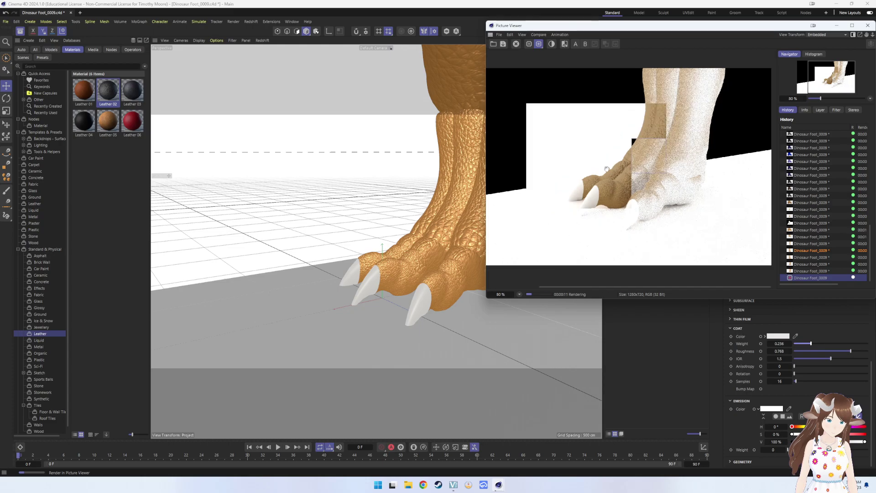
scroll(607, 173, "down", 2)
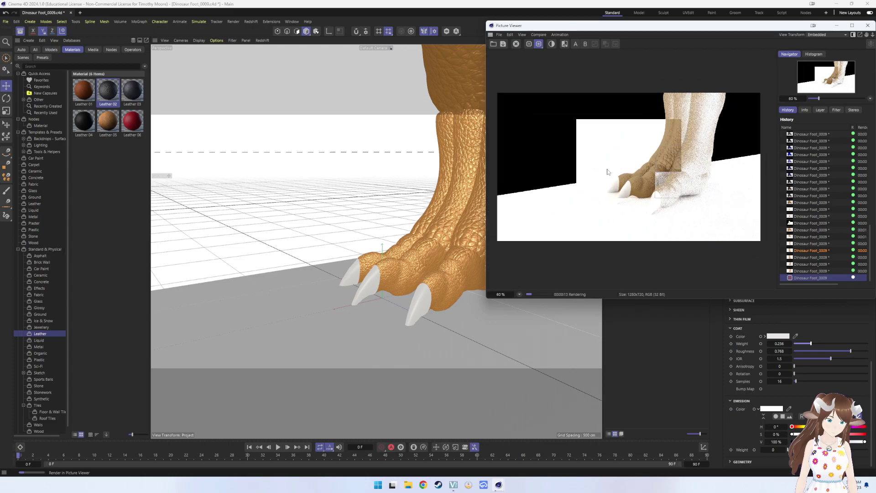
scroll(607, 172, "up", 3)
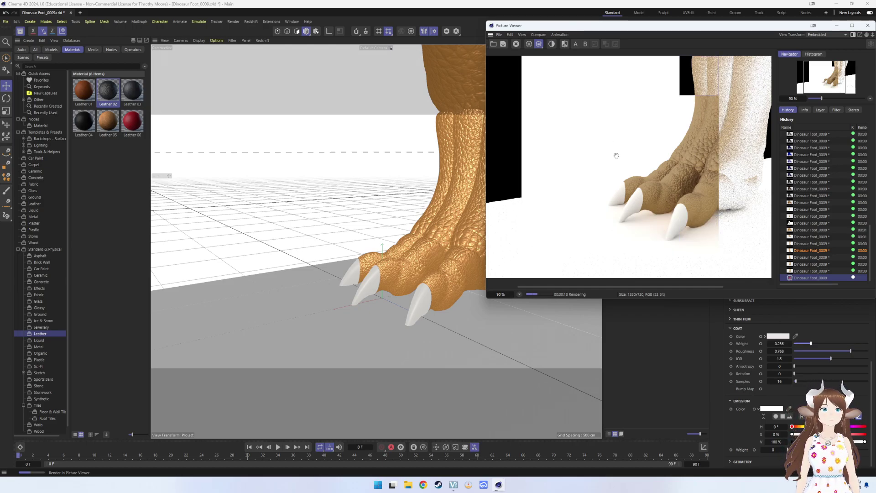
left_click_drag(680, 128, 615, 128)
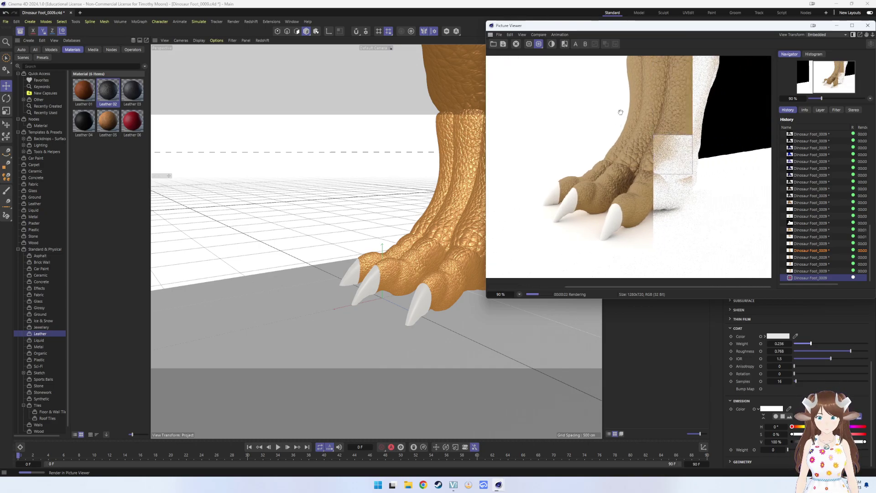
scroll(562, 140, "down", 2)
scroll(575, 155, "down", 3)
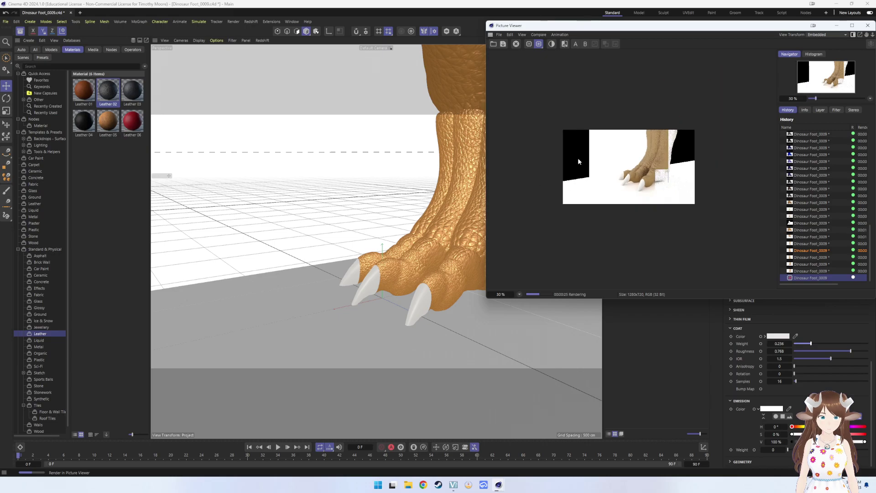
scroll(578, 160, "up", 3)
scroll(577, 157, "up", 1)
scroll(577, 158, "down", 1)
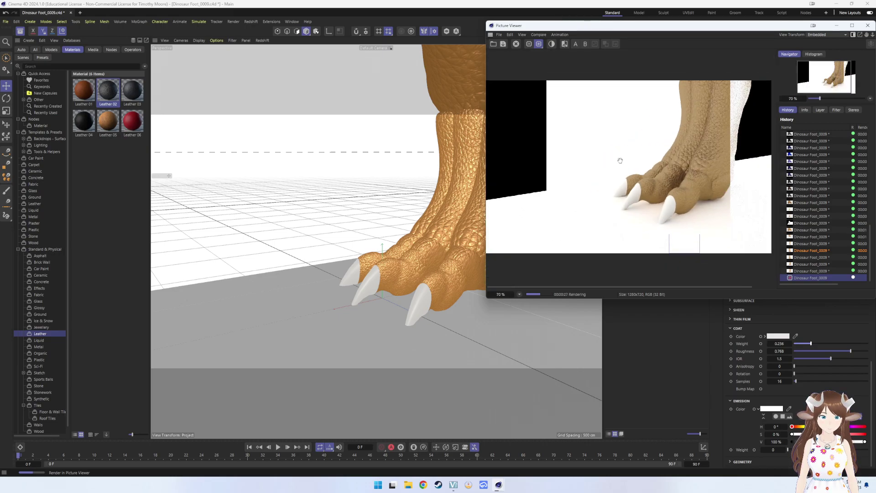
left_click_drag(630, 152, 610, 152)
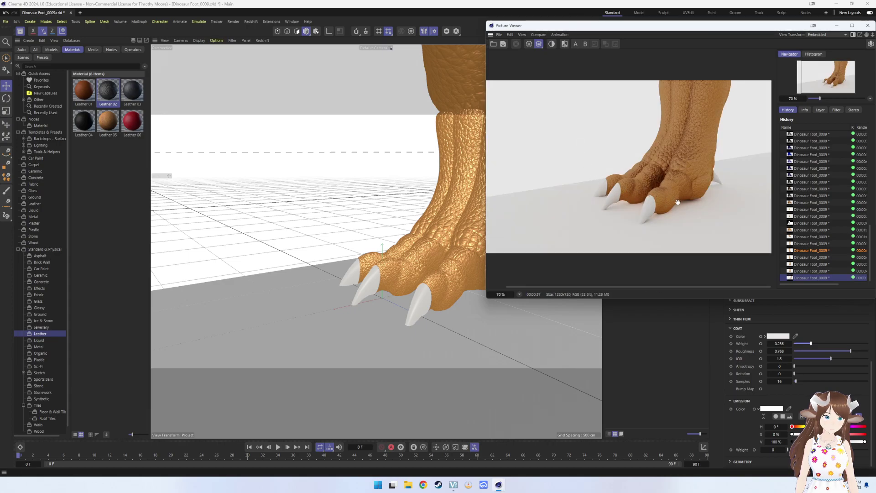
scroll(678, 202, "up", 1)
scroll(675, 202, "up", 2)
scroll(673, 203, "down", 1)
scroll(672, 203, "down", 1)
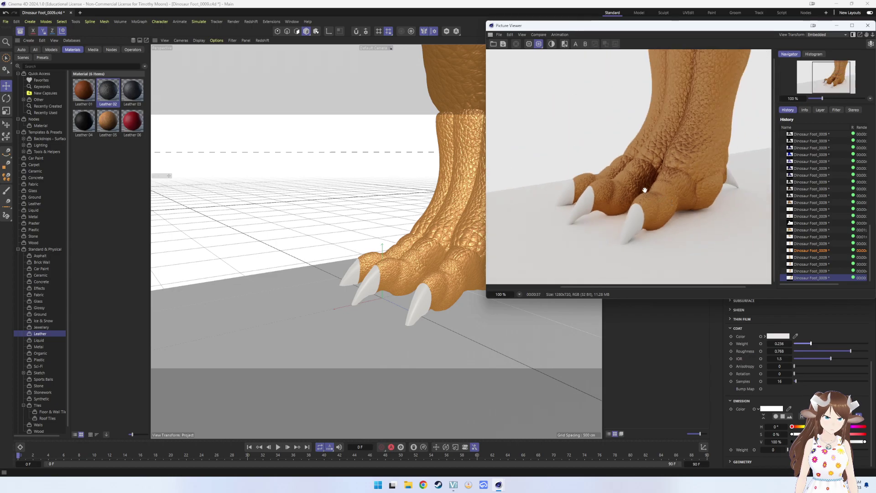
scroll(591, 214, "down", 1)
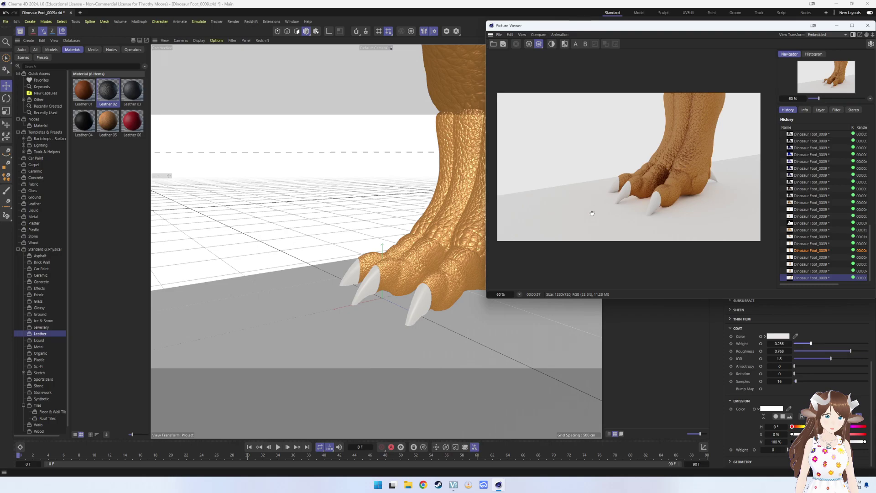
scroll(592, 214, "up", 1)
scroll(592, 213, "down", 1)
scroll(592, 213, "down", 1)
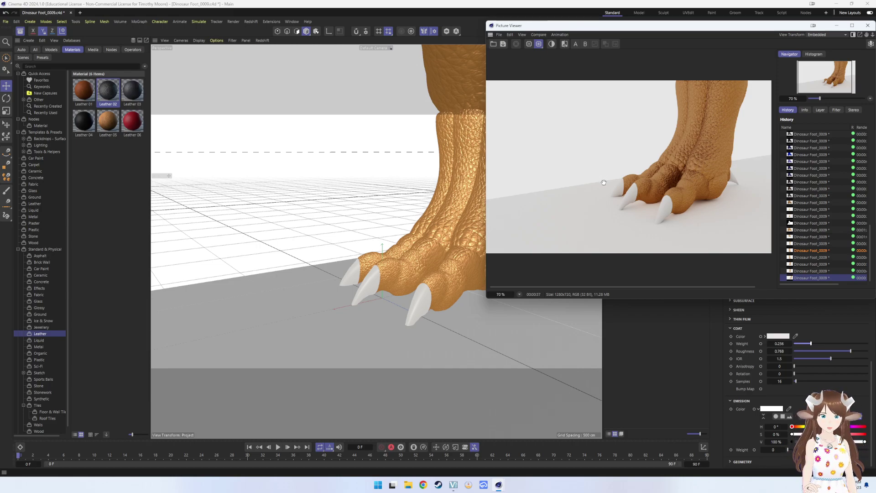
left_click_drag(685, 140, 638, 141)
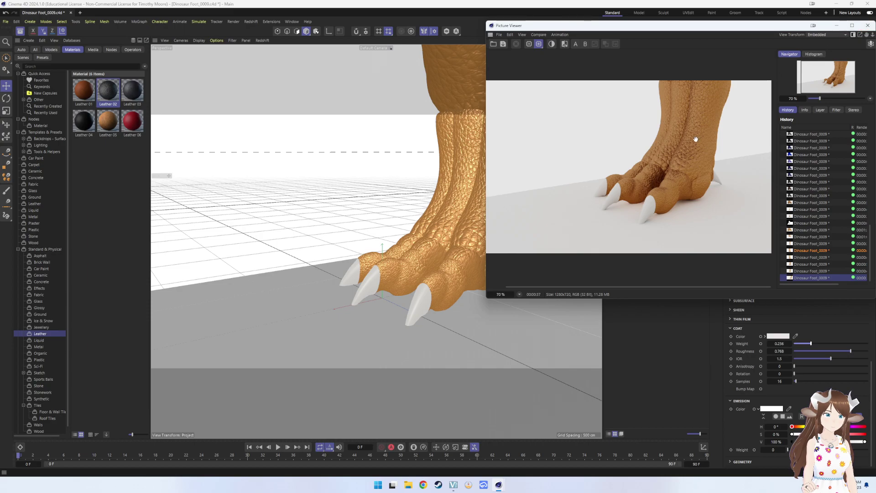
- Save the scene incrementally as Dinosaur Foot_0010
left_click(868, 25)
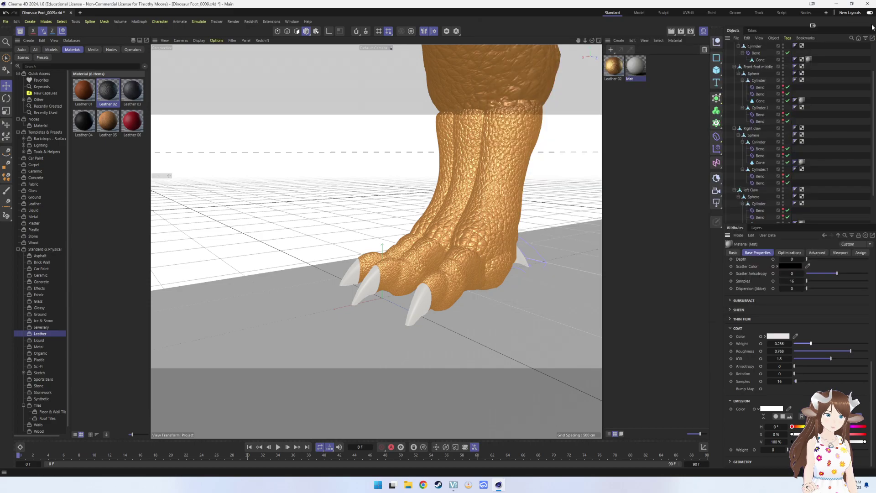
mouse_move(525, 196)
left_mouse_down("alt")
mouse_move(564, 198)
mouse_move(541, 133)
left_mouse_up("alt")
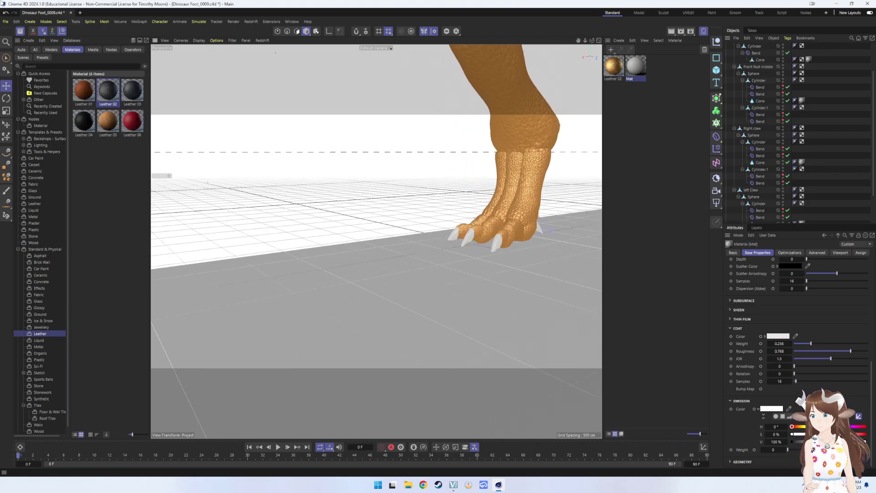
left_click(9, 24)
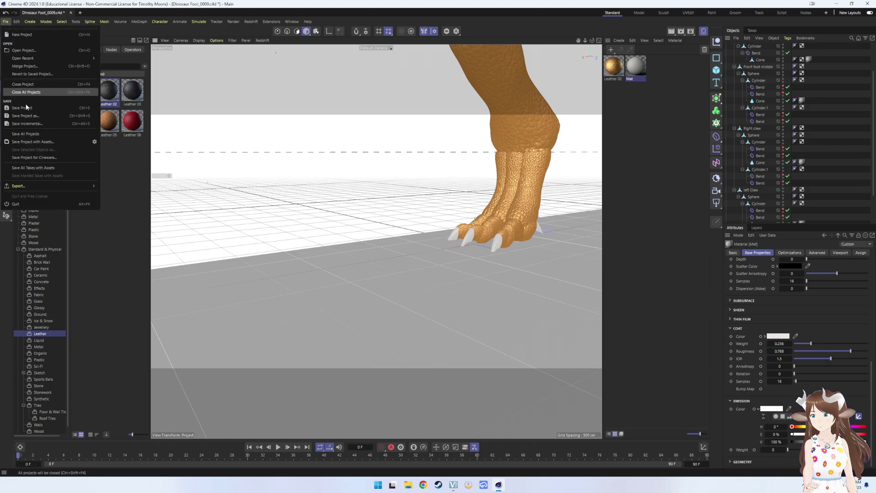
left_click(48, 123)
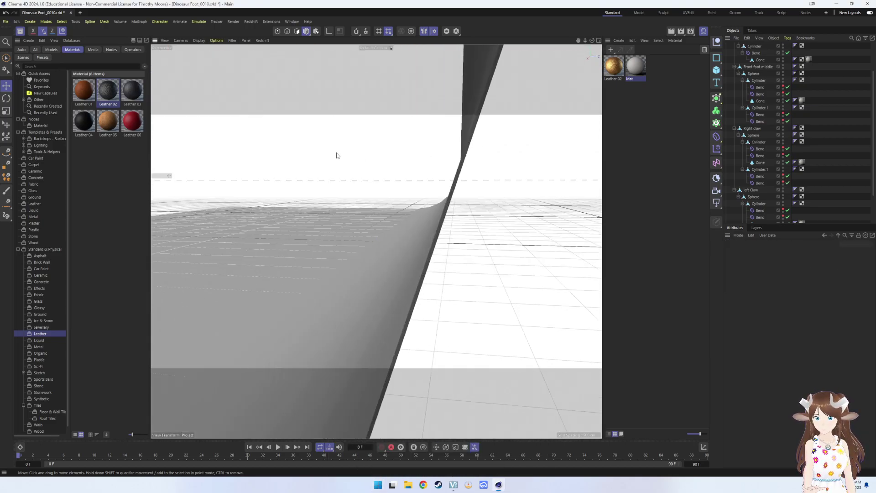
- Orbit the viewport camera until the whole leg is in view
left_click_drag(336, 156, 310, 183, "alt")
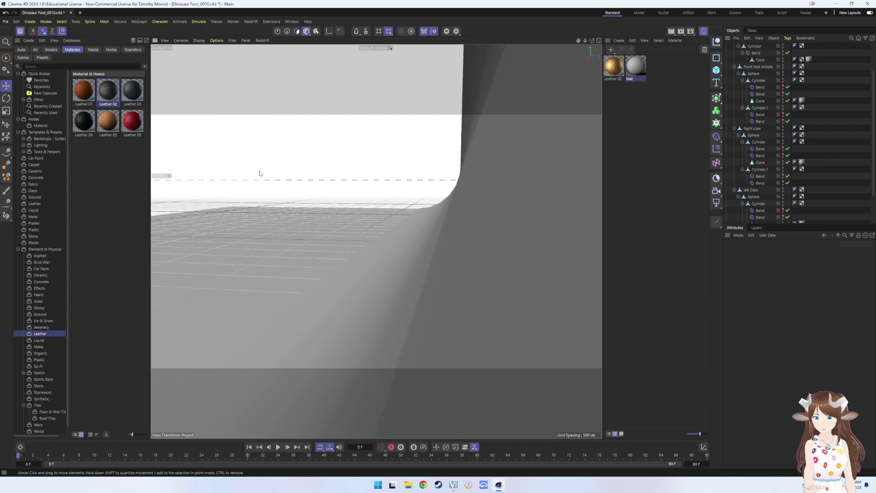
mouse_move(259, 172)
left_mouse_down("alt")
mouse_move(215, 194)
mouse_move(401, 151)
mouse_move(322, 131)
mouse_move(382, 194)
mouse_move(409, 196)
mouse_move(483, 169)
mouse_move(477, 185)
mouse_move(519, 186)
mouse_move(554, 172)
mouse_move(479, 198)
mouse_move(389, 190)
left_mouse_up("alt")
scroll(352, 160, "up", 5)
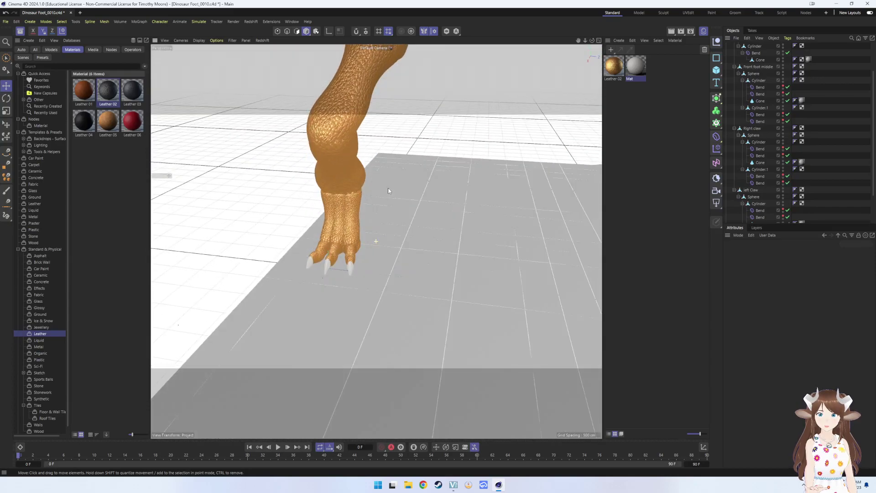
mouse_move(391, 135)
left_mouse_down("alt")
mouse_move(392, 222)
mouse_move(401, 216)
left_mouse_up("alt")
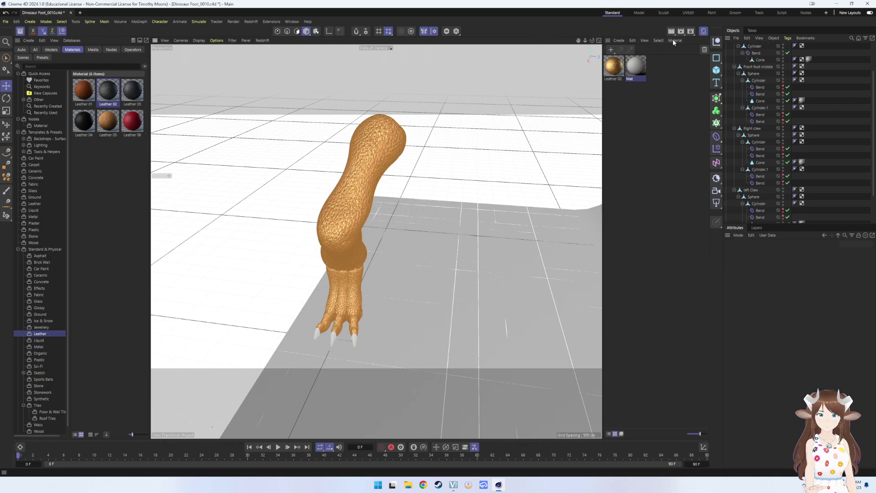
- Render the full leg and zoom the Picture Viewer in on the foot and claws
left_click(681, 31)
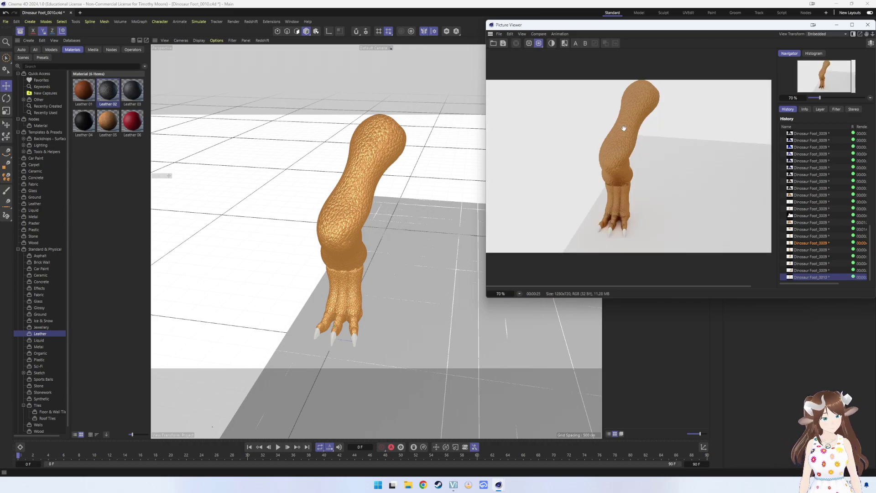
scroll(610, 154, "up", 5)
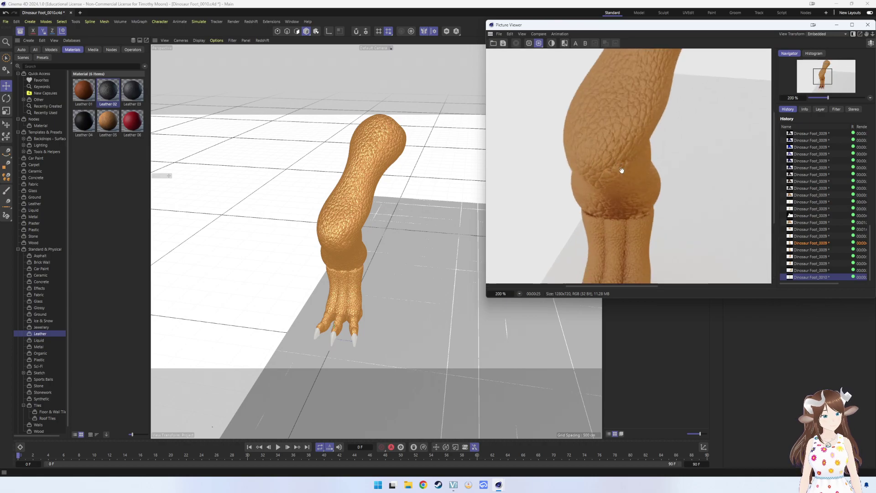
mouse_move(612, 170)
left_mouse_down()
mouse_move(613, 137)
mouse_move(661, 38)
mouse_move(667, 127)
mouse_move(651, 157)
mouse_move(551, 202)
mouse_move(584, 188)
mouse_move(592, 196)
left_mouse_up()
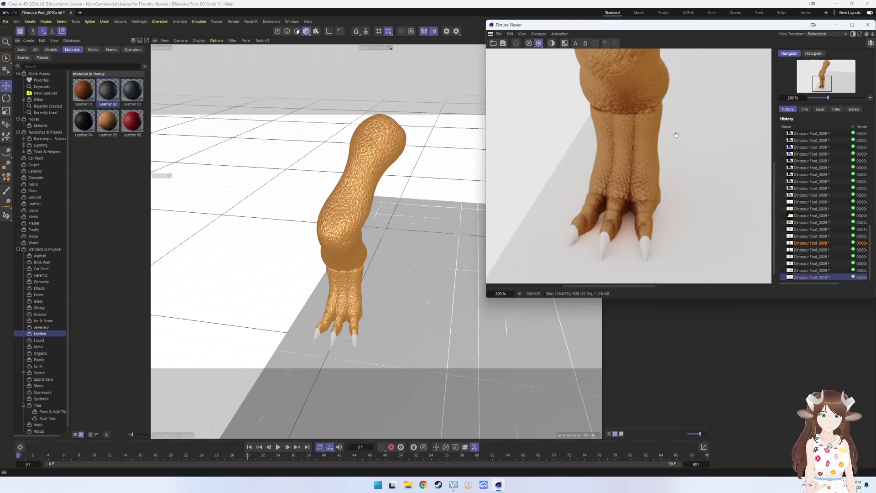
- Orbit and zoom the viewport around the foot
left_click(374, 267)
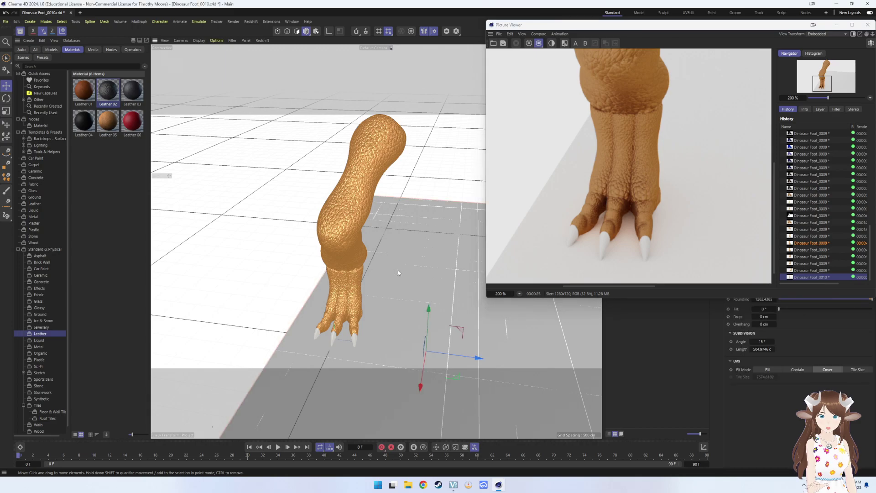
mouse_move(398, 269)
left_mouse_down("alt")
mouse_move(378, 259)
mouse_move(397, 278)
mouse_move(420, 255)
mouse_move(387, 254)
mouse_move(392, 241)
mouse_move(467, 254)
mouse_move(491, 243)
left_mouse_up("alt")
scroll(387, 250, "down", 1)
scroll(385, 250, "up", 3)
scroll(380, 248, "up", 2)
scroll(380, 246, "down", 5)
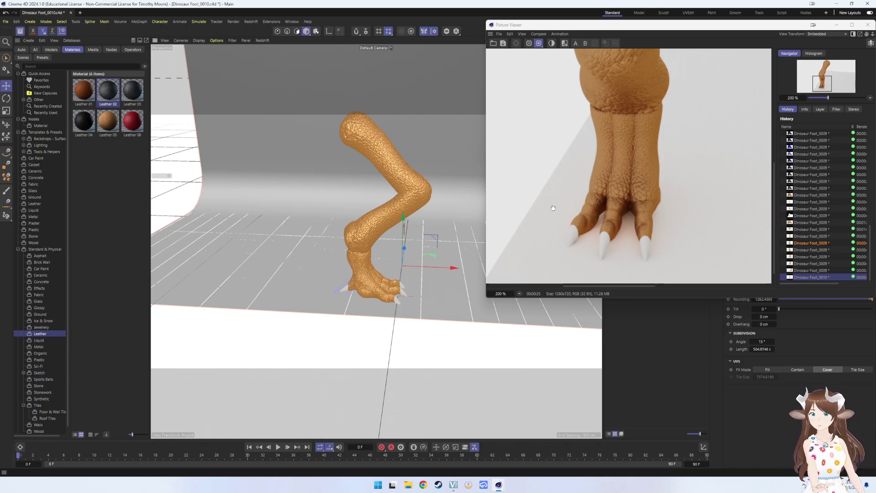
- Reposition the Picture Viewer, pan over the upper leg render, then close it
left_click_drag(802, 28, 630, 42)
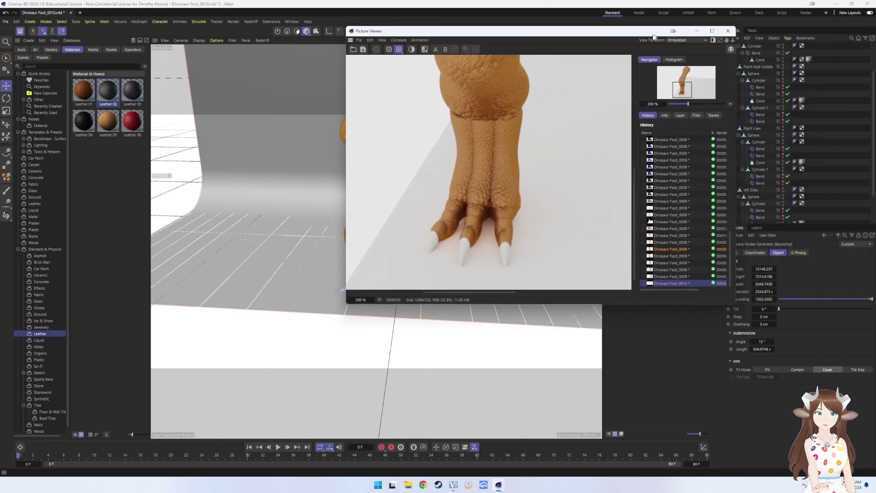
key("super")
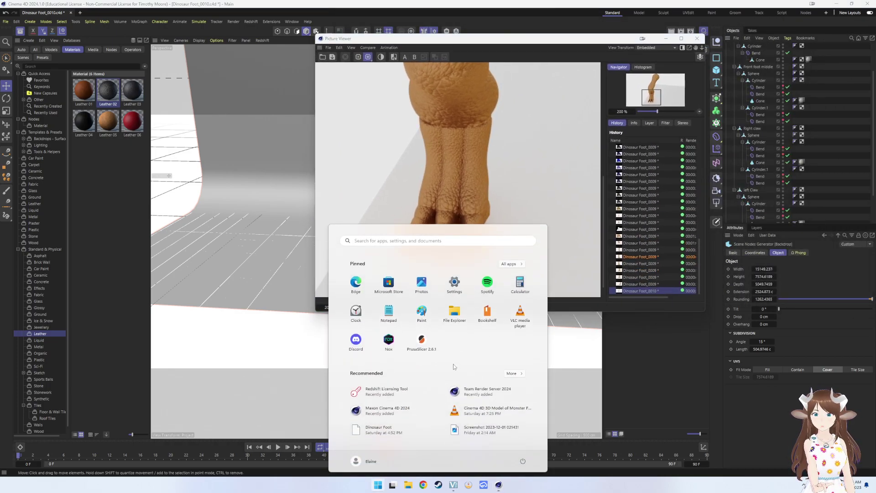
key("Escape")
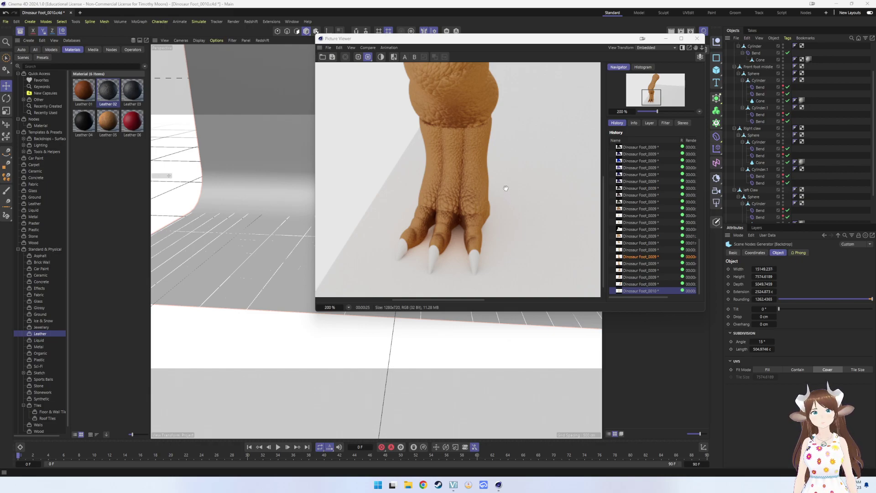
mouse_move(505, 189)
left_mouse_down()
mouse_move(488, 297)
mouse_move(438, 299)
mouse_move(457, 183)
left_mouse_up()
mouse_move(547, 68)
left_mouse_down()
mouse_move(560, 126)
mouse_move(559, 91)
mouse_move(553, 114)
mouse_move(580, 102)
mouse_move(559, 116)
mouse_move(557, 68)
mouse_move(546, 77)
left_mouse_up()
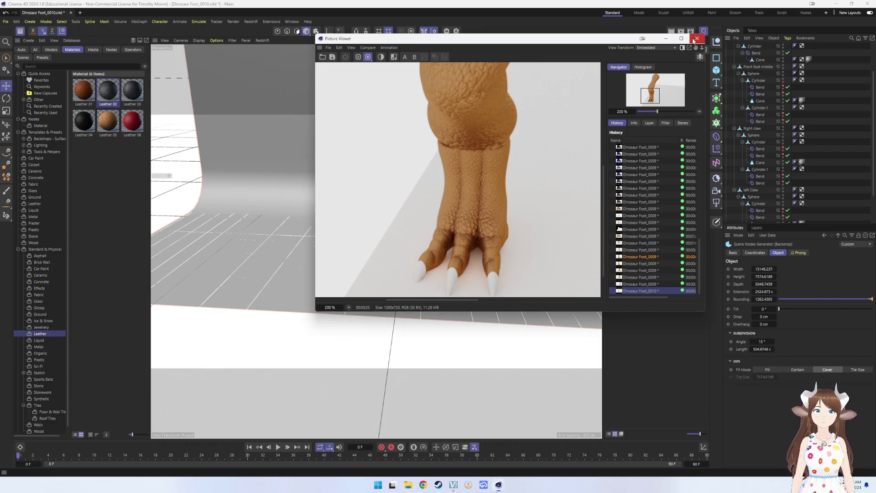
left_click(697, 38)
scroll(477, 280, "down", 2)
- Orbit and zoom in on the orange clawed foot until it fills the viewport
scroll(477, 280, "up", 3)
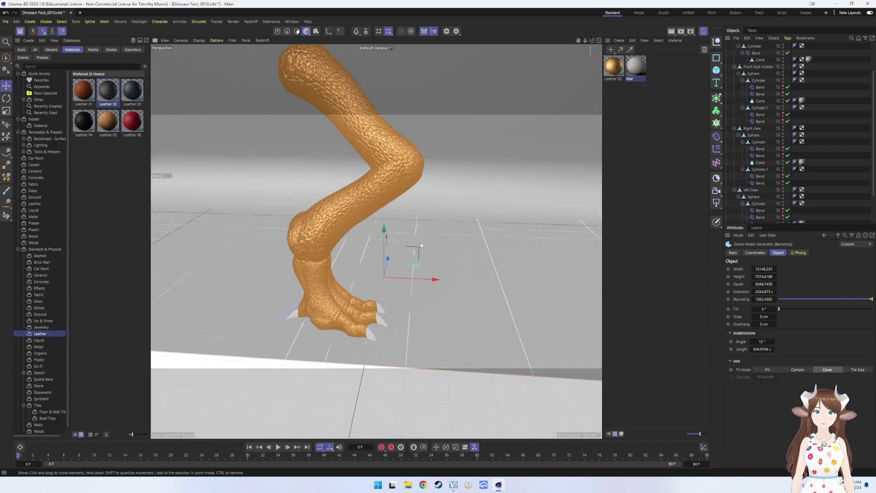
scroll(461, 272, "up", 2)
mouse_move(461, 274)
left_mouse_down("alt")
mouse_move(387, 298)
mouse_move(334, 260)
mouse_move(336, 281)
mouse_move(473, 250)
left_mouse_up("alt")
scroll(500, 281, "up", 3)
left_click_drag(501, 282, 596, 274, "alt")
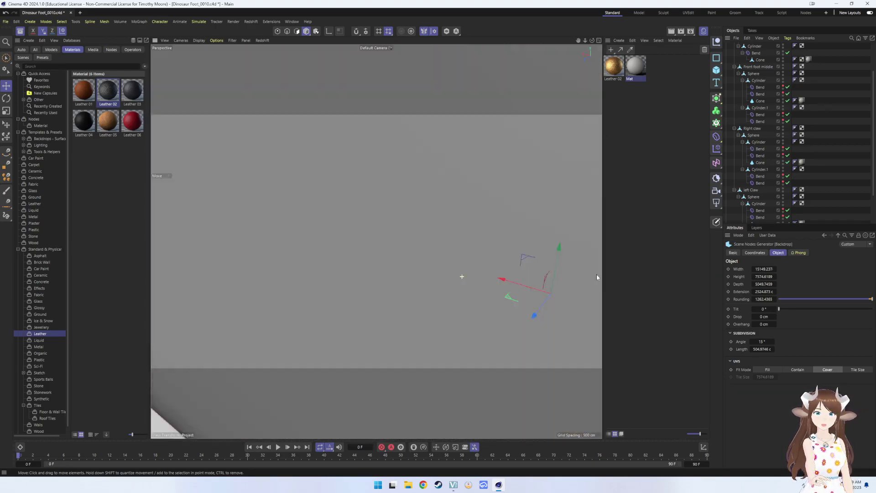
scroll(456, 278, "down", 3)
mouse_move(446, 279)
left_mouse_down("alt")
mouse_move(378, 283)
mouse_move(427, 166)
mouse_move(424, 133)
mouse_move(458, 182)
mouse_move(389, 227)
mouse_move(412, 248)
left_mouse_up("alt")
scroll(452, 185, "up", 3)
scroll(424, 209, "up", 3)
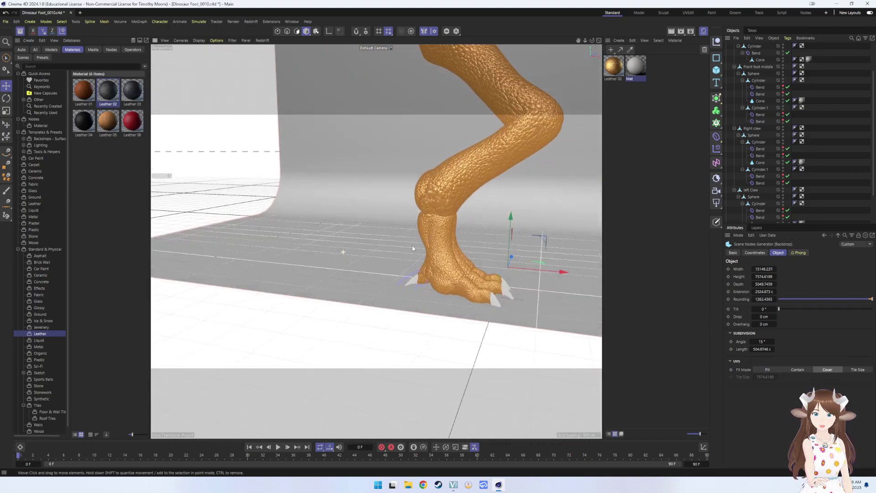